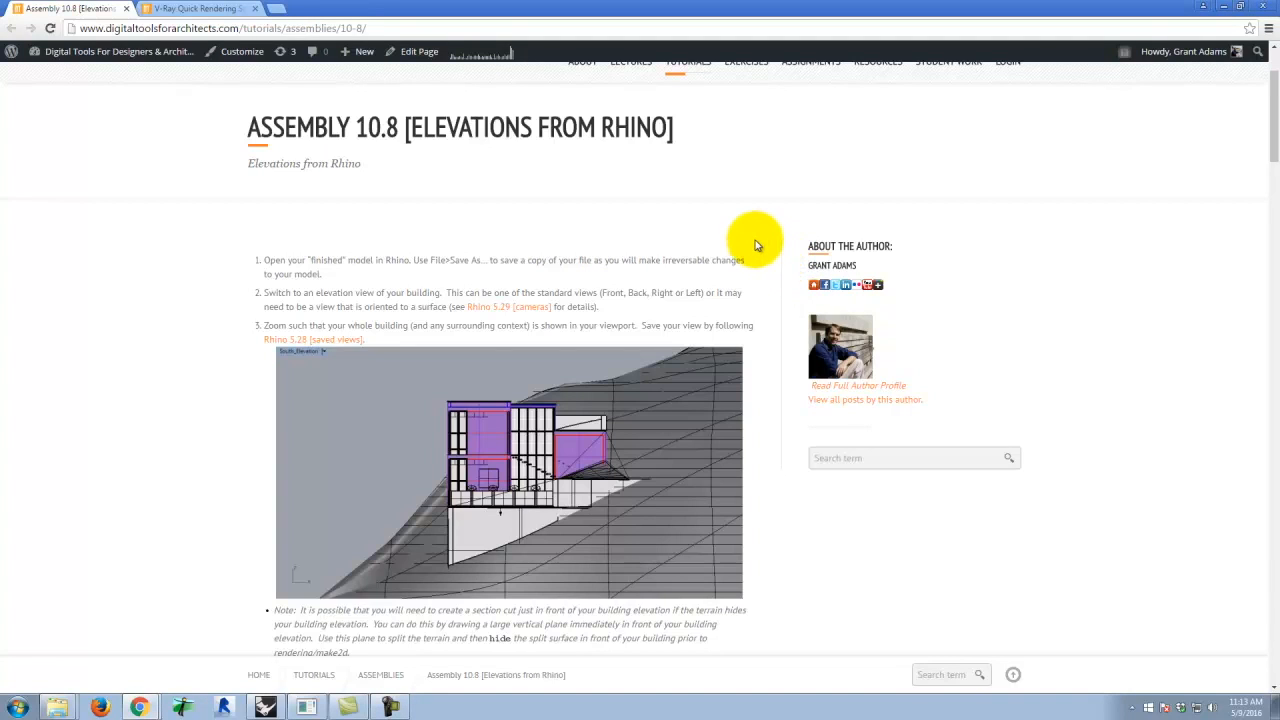
Read through the Assembly 10.8 Elevations from Rhino tutorial down to its final instruction on contour lines
{"action": "scroll", "coordinate": [752, 246], "scroll_direction": "down", "scroll_amount": 1}
{"action": "scroll", "coordinate": [752, 246], "scroll_direction": "down", "scroll_amount": 9}
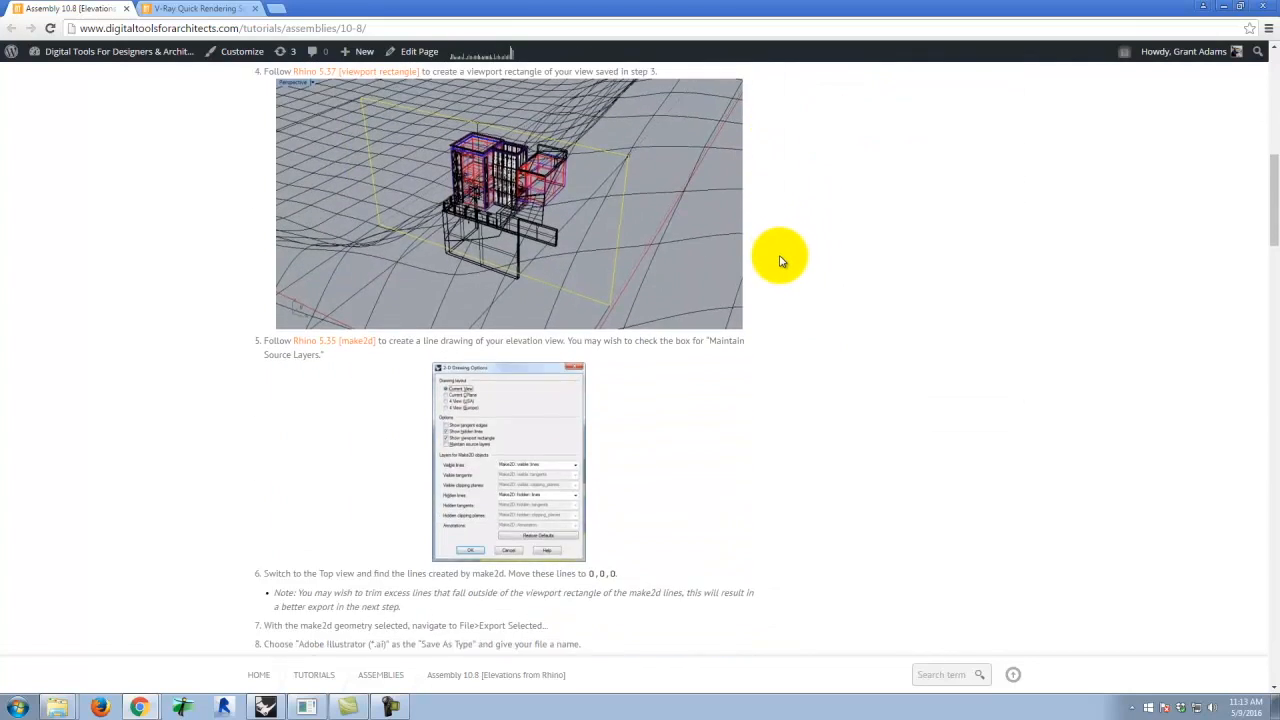
{"action": "scroll", "coordinate": [781, 261], "scroll_direction": "down", "scroll_amount": 7}
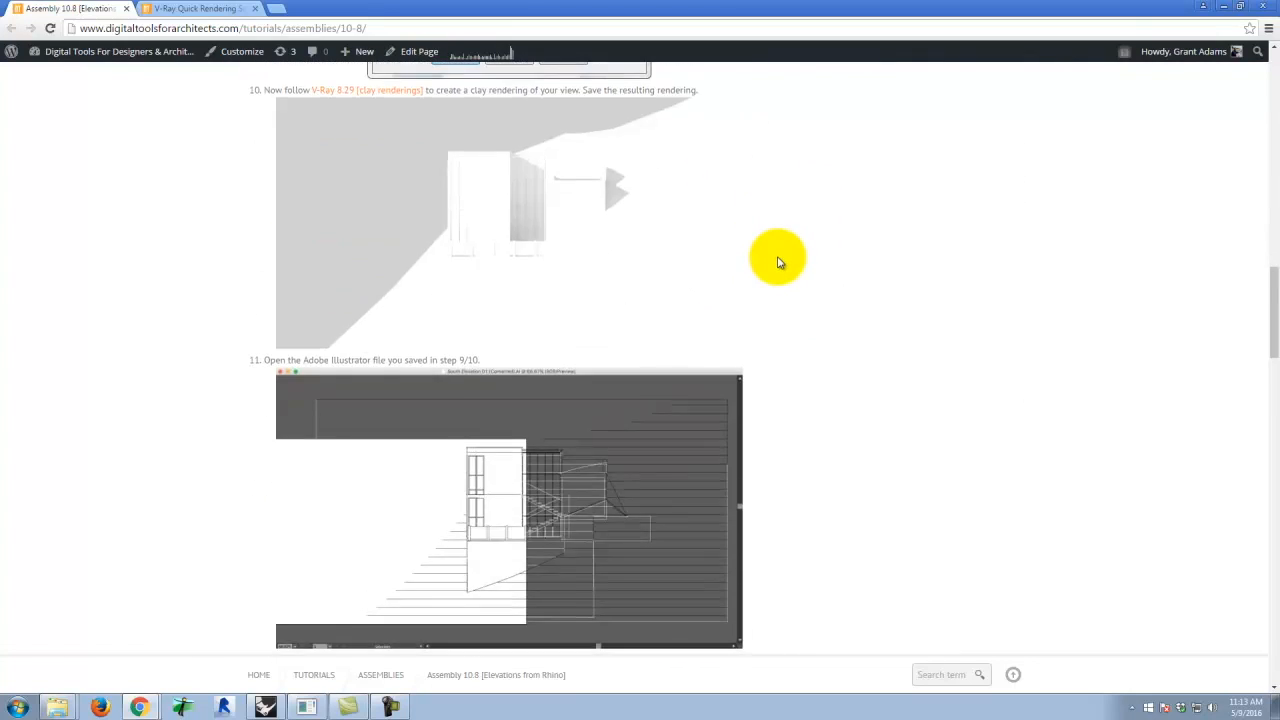
{"action": "scroll", "coordinate": [779, 261], "scroll_direction": "down", "scroll_amount": 6}
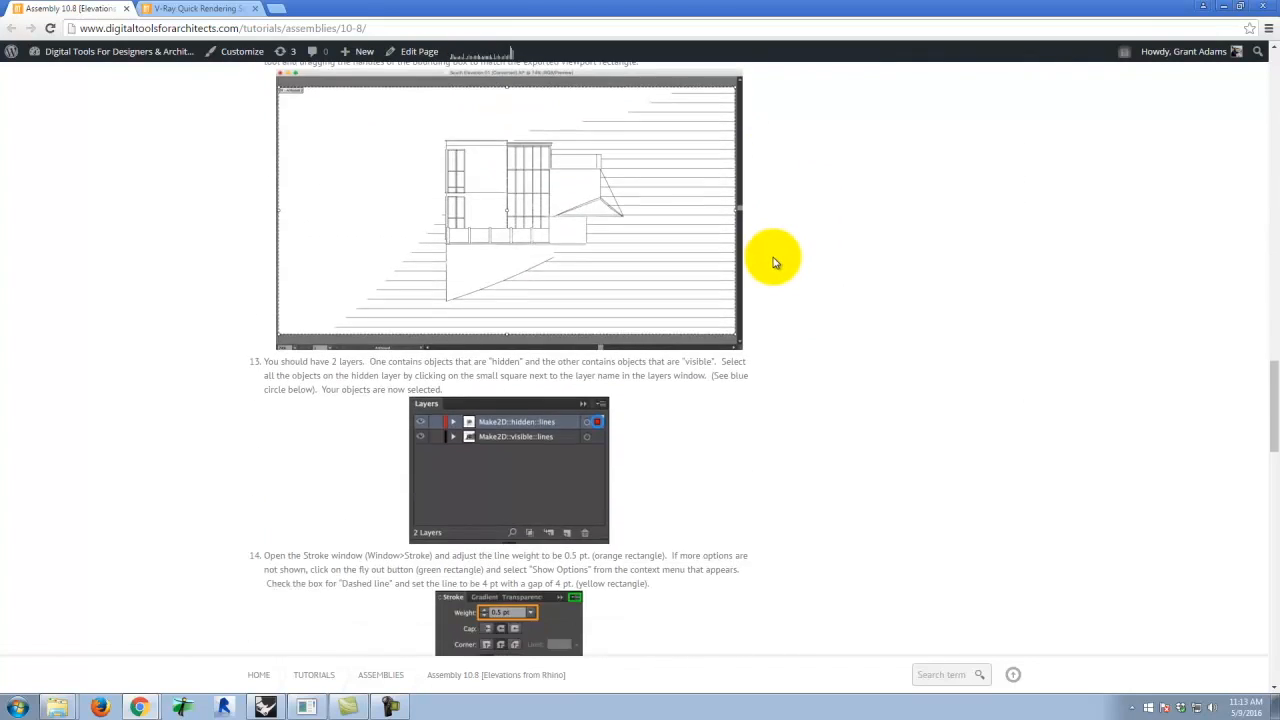
{"action": "scroll", "coordinate": [712, 258], "scroll_direction": "down", "scroll_amount": 5}
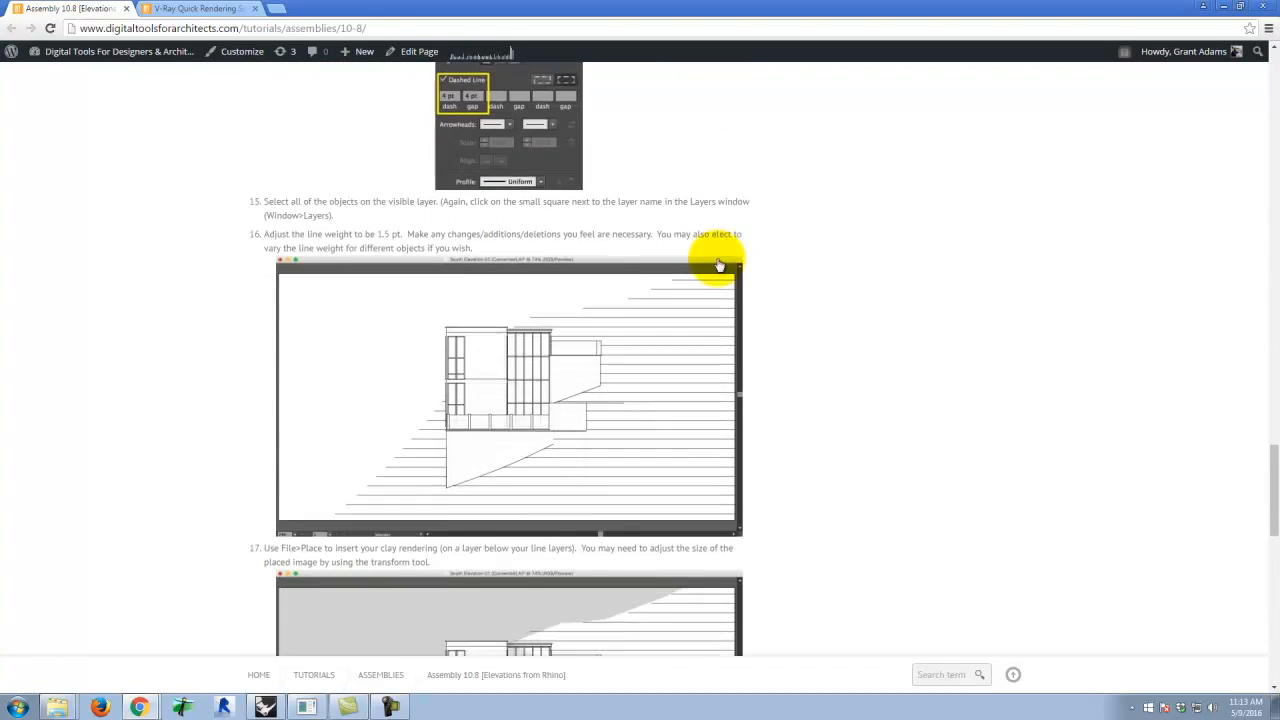
{"action": "scroll", "coordinate": [719, 265], "scroll_direction": "down", "scroll_amount": 6}
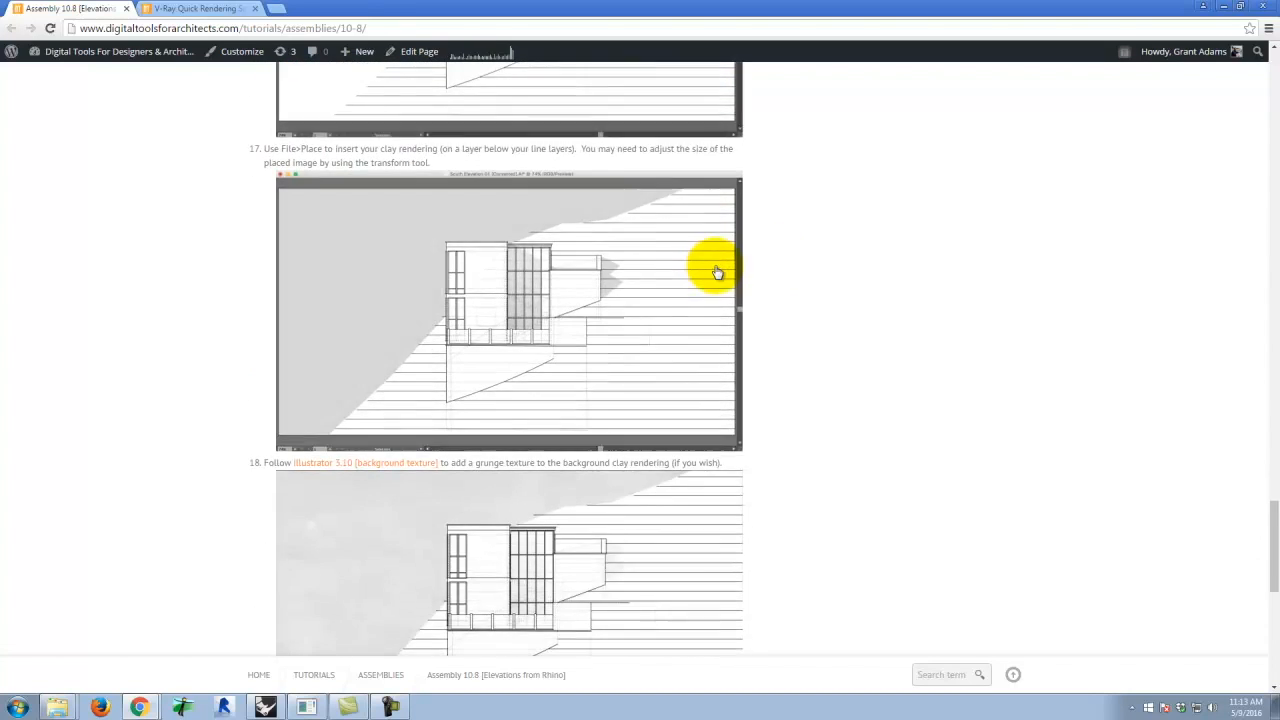
{"action": "scroll", "coordinate": [717, 272], "scroll_direction": "down", "scroll_amount": 2}
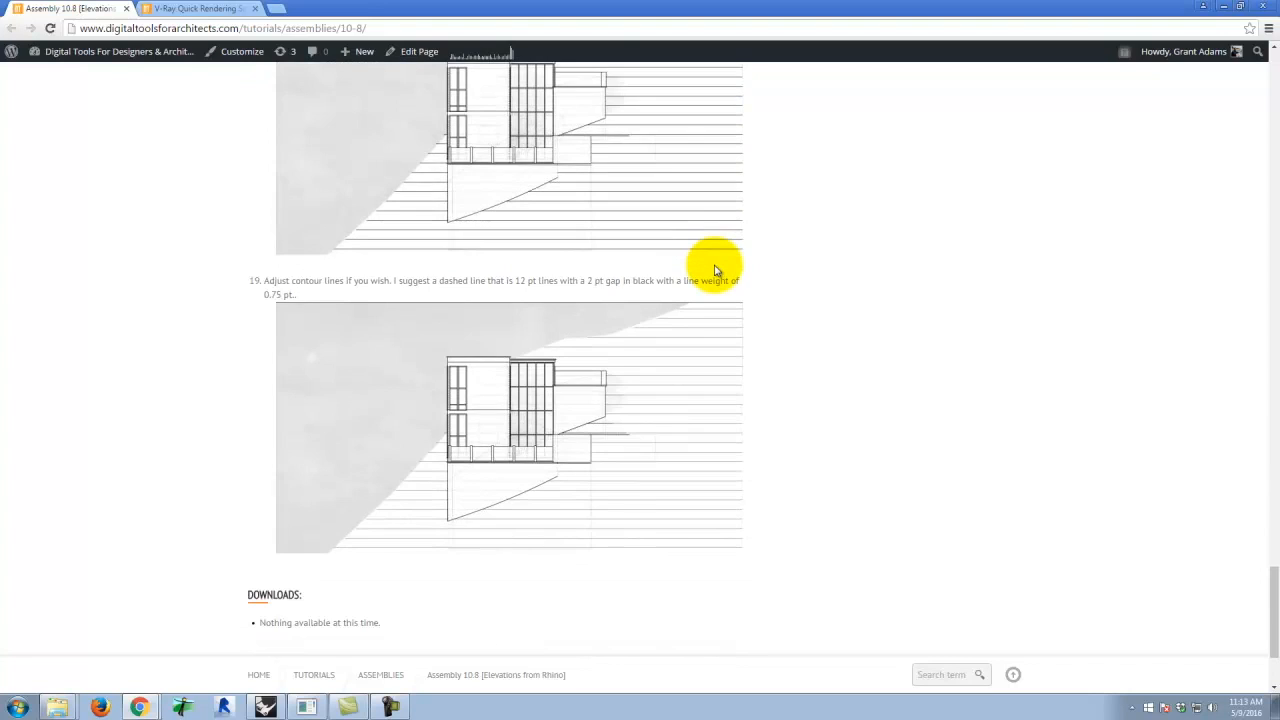
Review the tutorial's Illustrator export, artboard, layer and dashed-line stroke instructions again
{"action": "scroll", "coordinate": [716, 270], "scroll_direction": "up", "scroll_amount": 16}
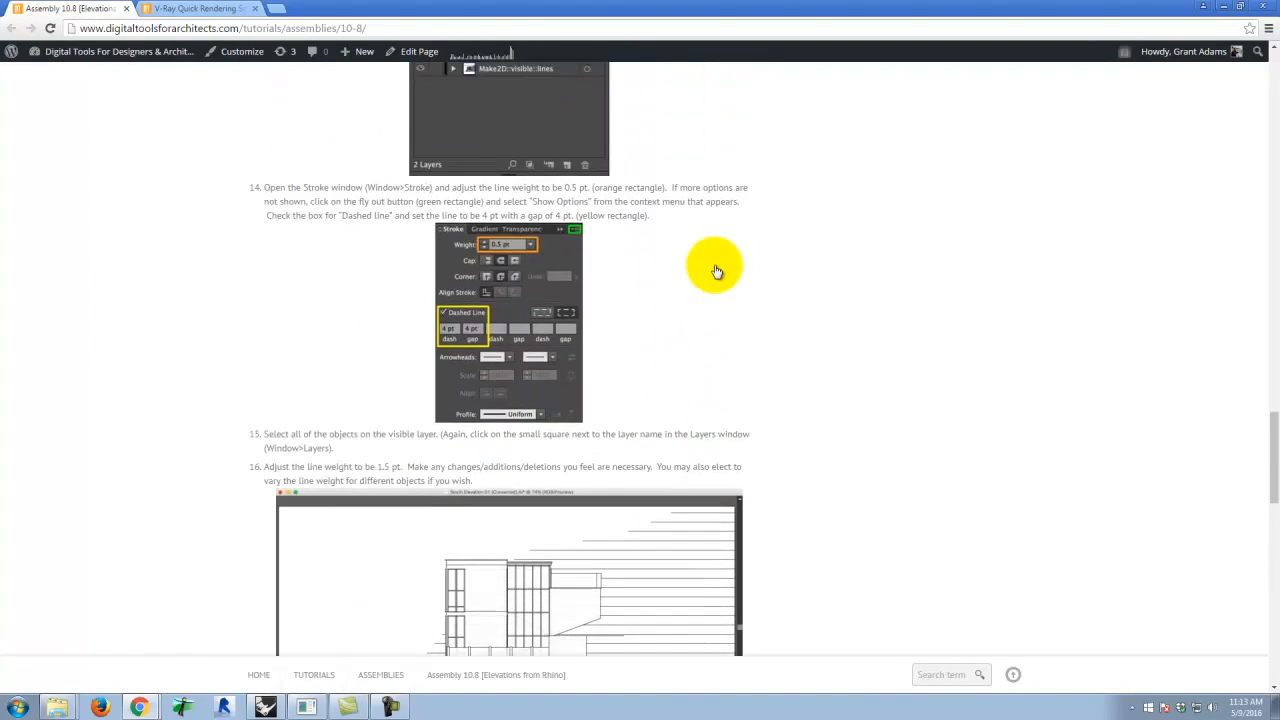
{"action": "scroll", "coordinate": [716, 270], "scroll_direction": "up", "scroll_amount": 7}
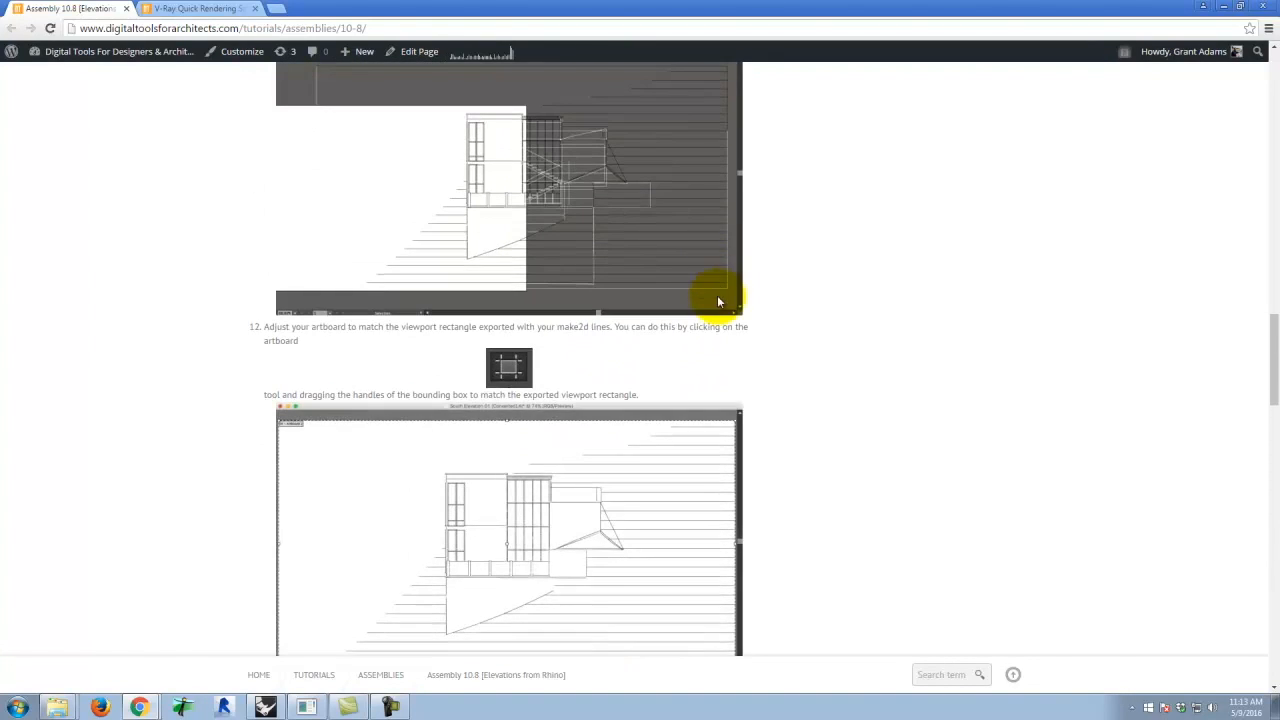
{"action": "scroll", "coordinate": [717, 300], "scroll_direction": "up", "scroll_amount": 8}
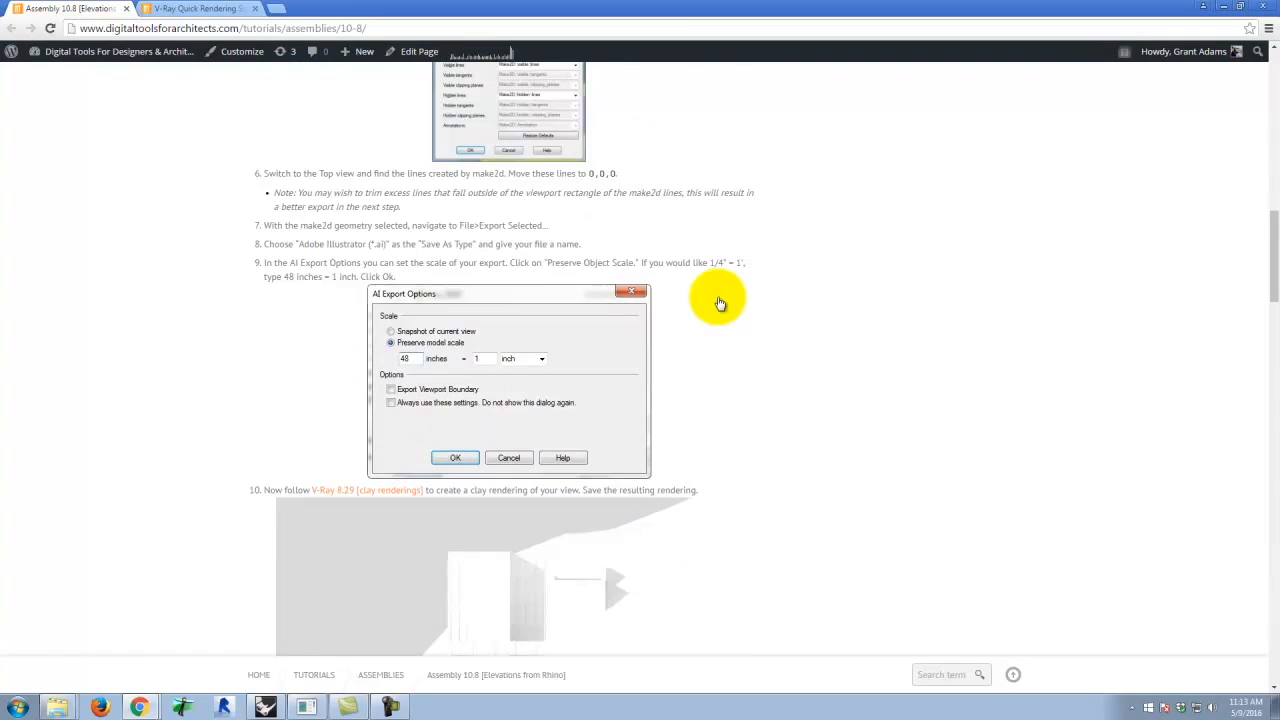
{"action": "scroll", "coordinate": [720, 303], "scroll_direction": "down", "scroll_amount": 5}
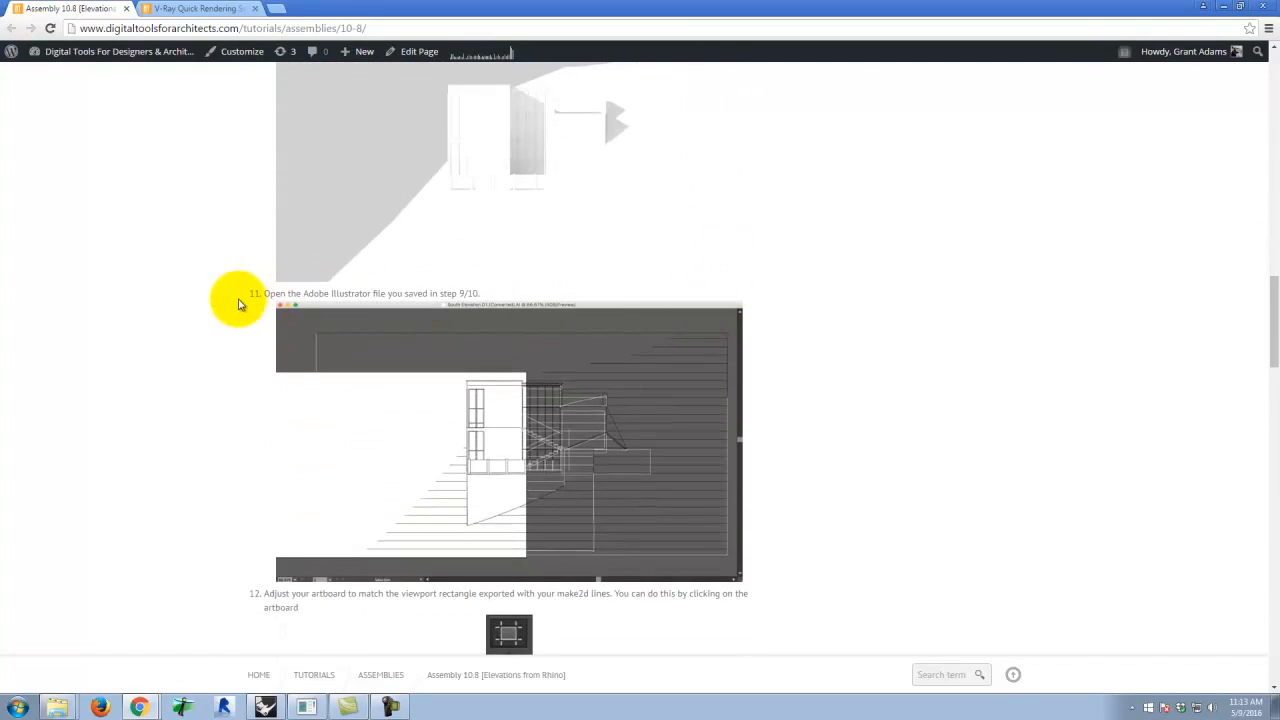
{"action": "triple_click", "coordinate": [243, 291]}
{"action": "left_click", "coordinate": [848, 331]}
{"action": "scroll", "coordinate": [855, 320], "scroll_direction": "down", "scroll_amount": 1}
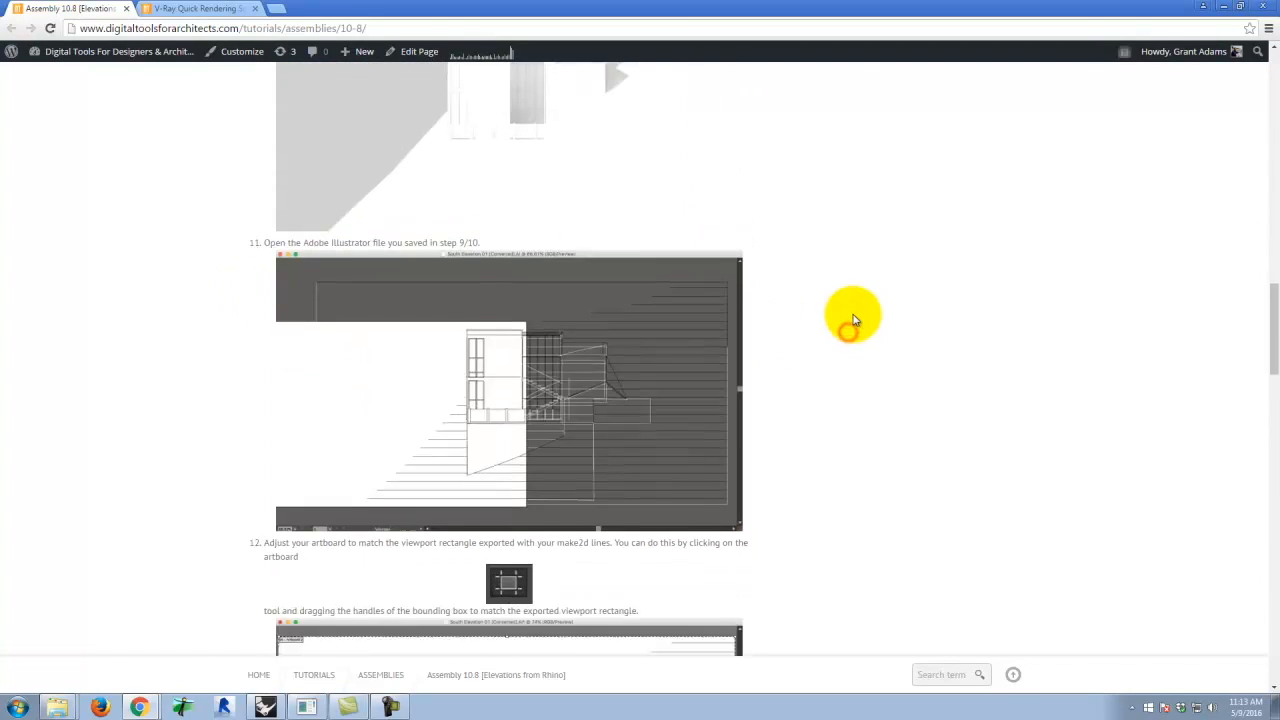
{"action": "scroll", "coordinate": [853, 320], "scroll_direction": "down", "scroll_amount": 12}
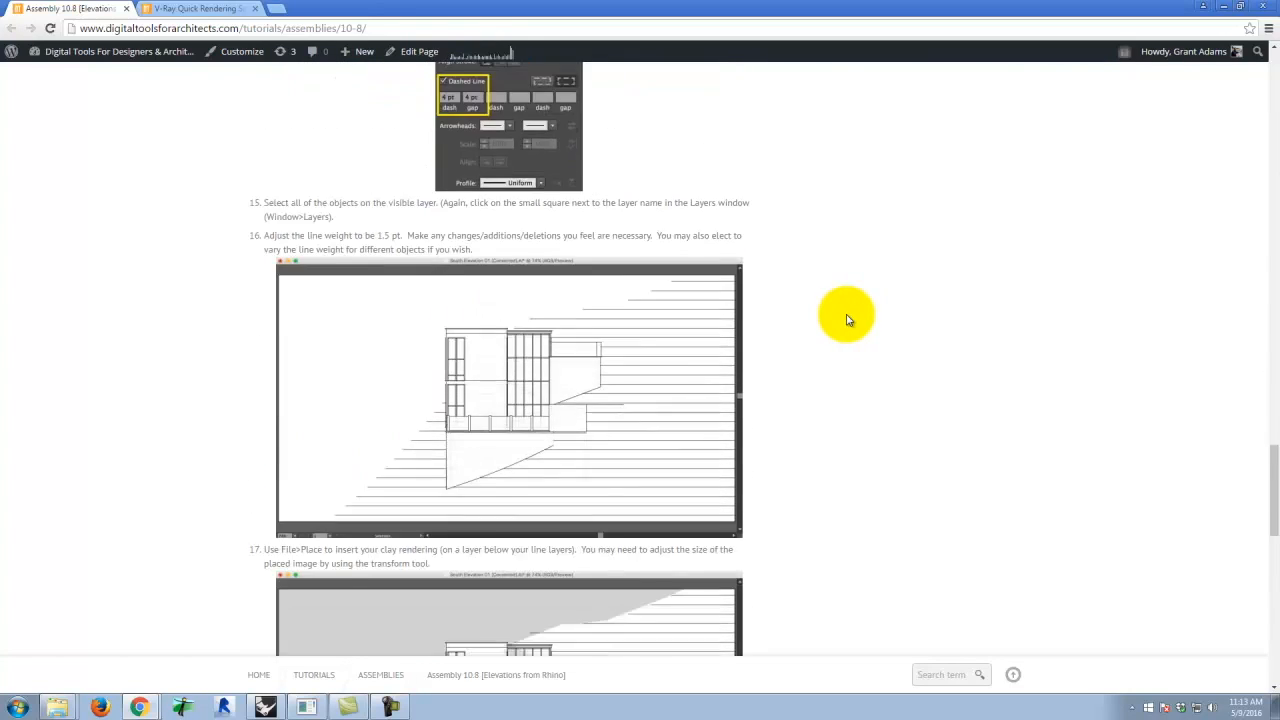
{"action": "scroll", "coordinate": [831, 317], "scroll_direction": "up", "scroll_amount": 3}
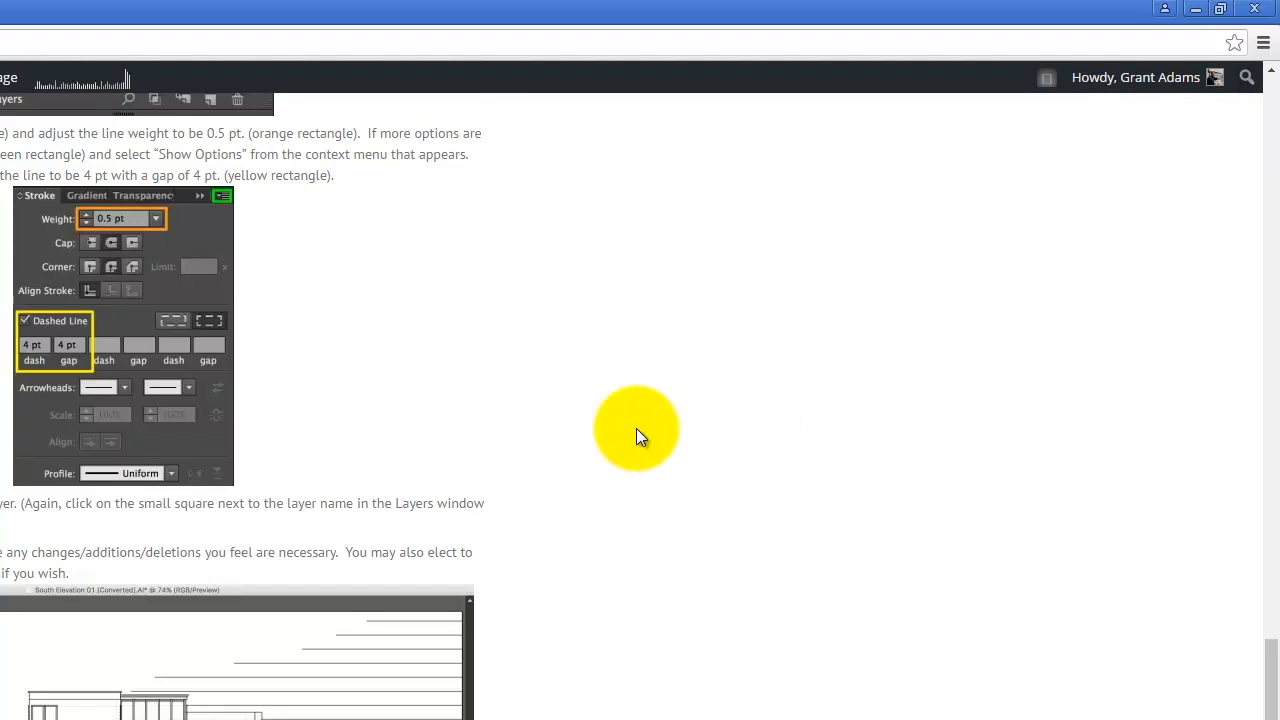
Switch to Rhino and inspect the building and surrounding terrain from several angles in the perspective view
{"action": "left_click", "coordinate": [1196, 10]}
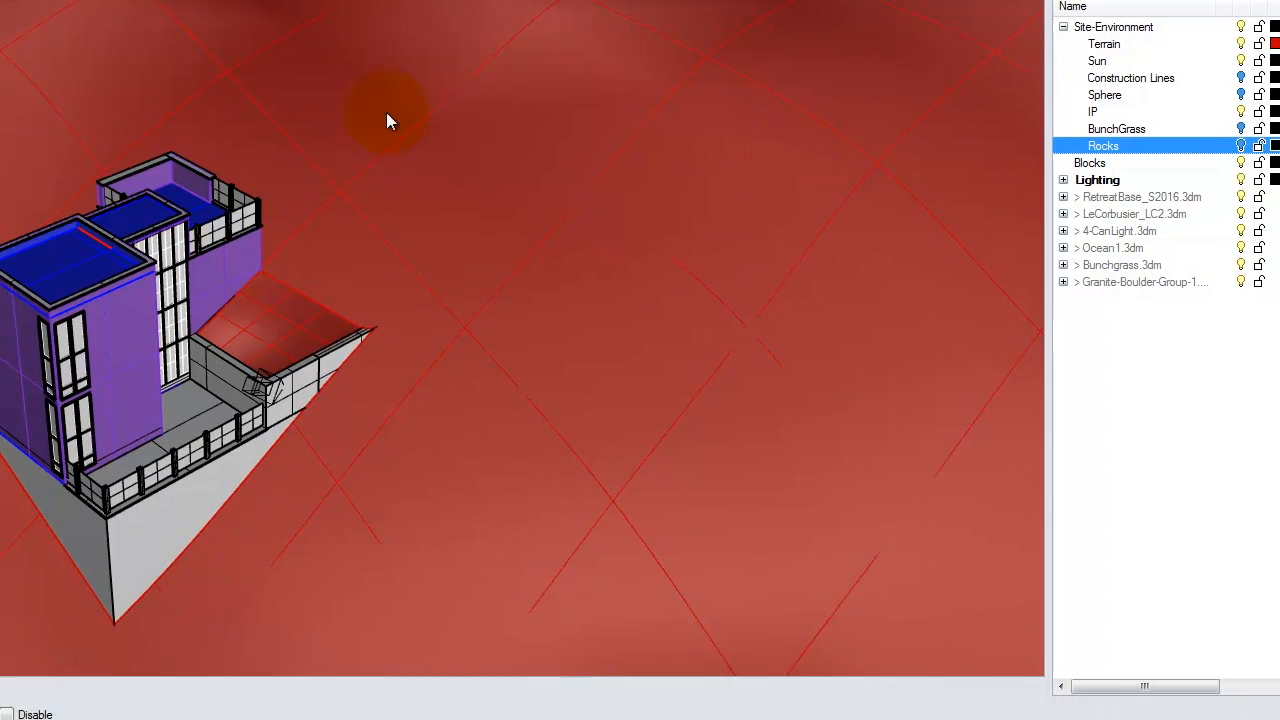
{"action": "right_click_drag", "start_coordinate": [333, 573], "coordinate": [168, 513]}
{"action": "right_click_drag", "start_coordinate": [240, 185], "coordinate": [269, 140]}
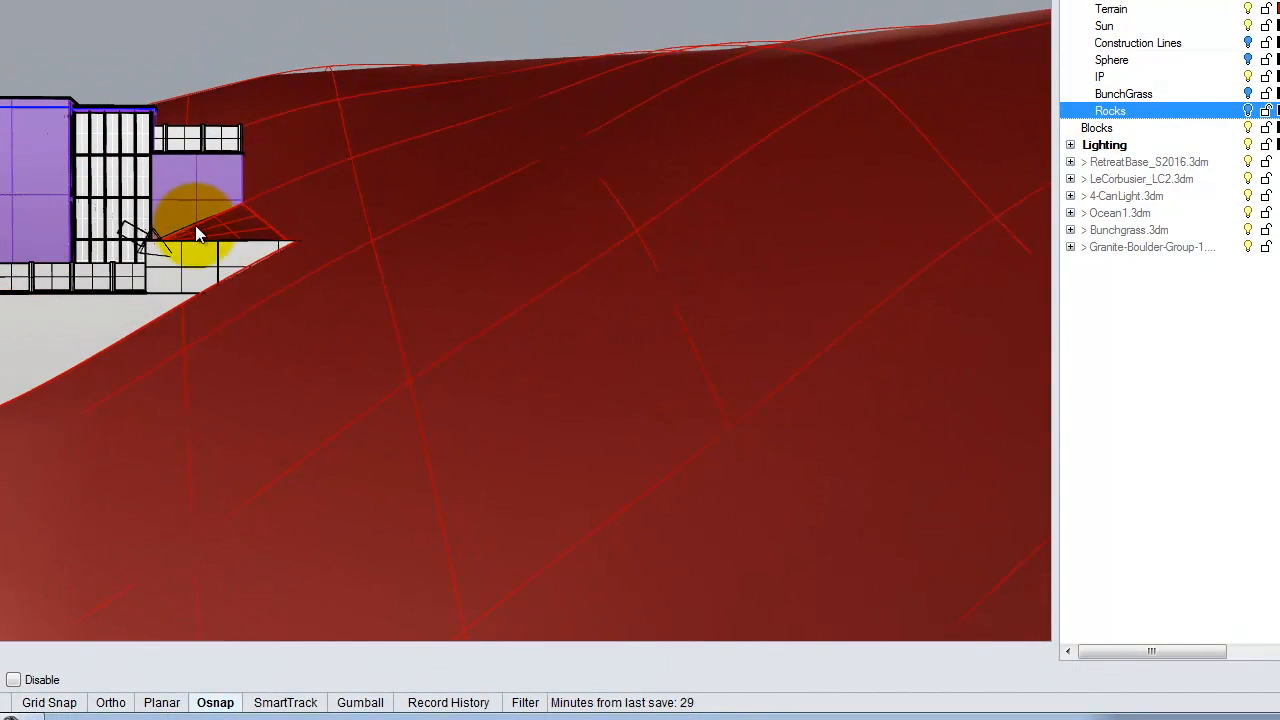
{"action": "mouse_move", "coordinate": [97, 223]}
{"action": "right_mouse_down"}
{"action": "mouse_move", "coordinate": [168, 246]}
{"action": "mouse_move", "coordinate": [480, 209]}
{"action": "mouse_move", "coordinate": [380, 214]}
{"action": "mouse_move", "coordinate": [374, 143]}
{"action": "mouse_move", "coordinate": [329, 314]}
{"action": "mouse_move", "coordinate": [145, 418]}
{"action": "right_mouse_up"}
{"action": "right_click_drag", "start_coordinate": [658, 314], "coordinate": [257, 194]}
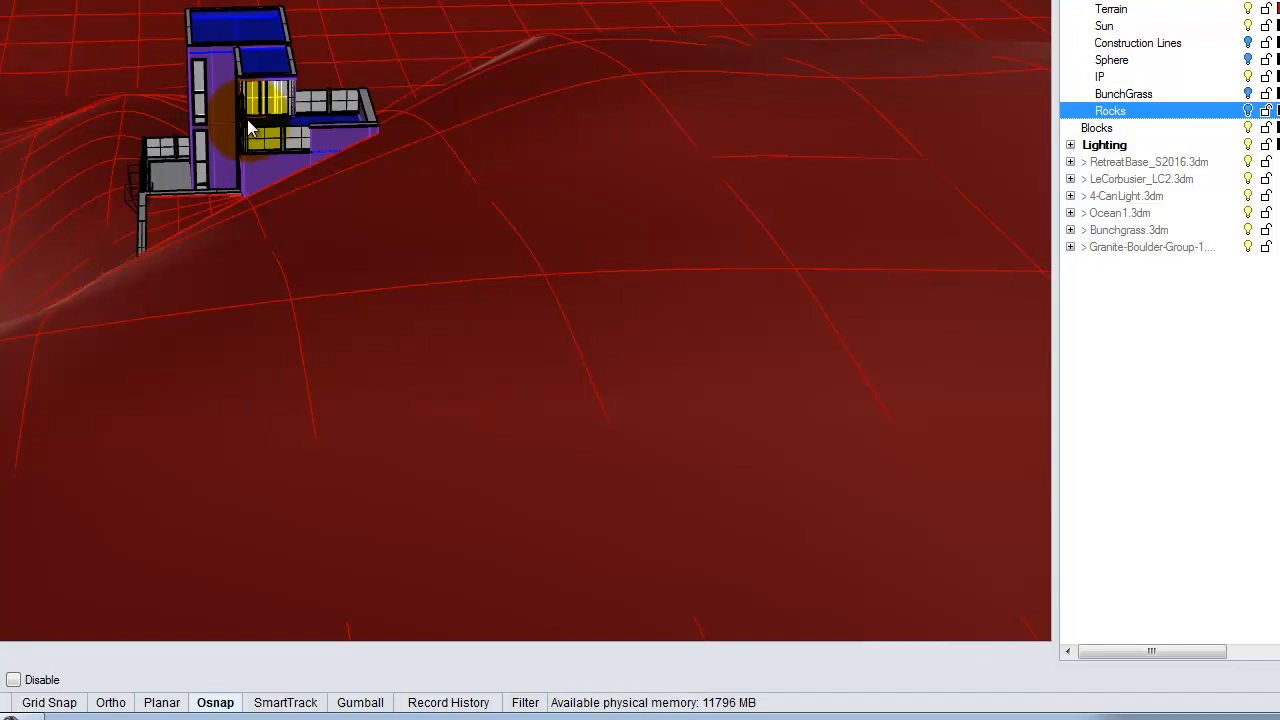
{"action": "scroll", "coordinate": [243, 263], "scroll_direction": "up", "scroll_amount": 10}
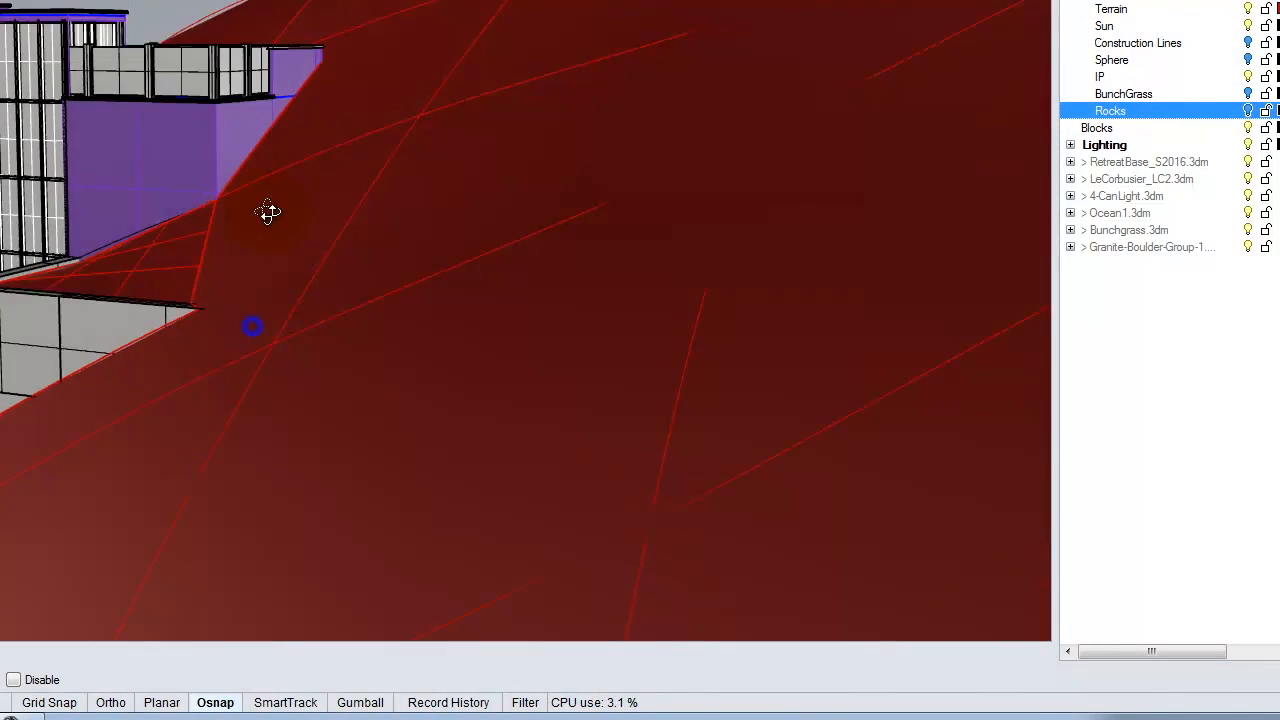
{"action": "right_click_drag", "start_coordinate": [268, 211], "coordinate": [275, 162]}
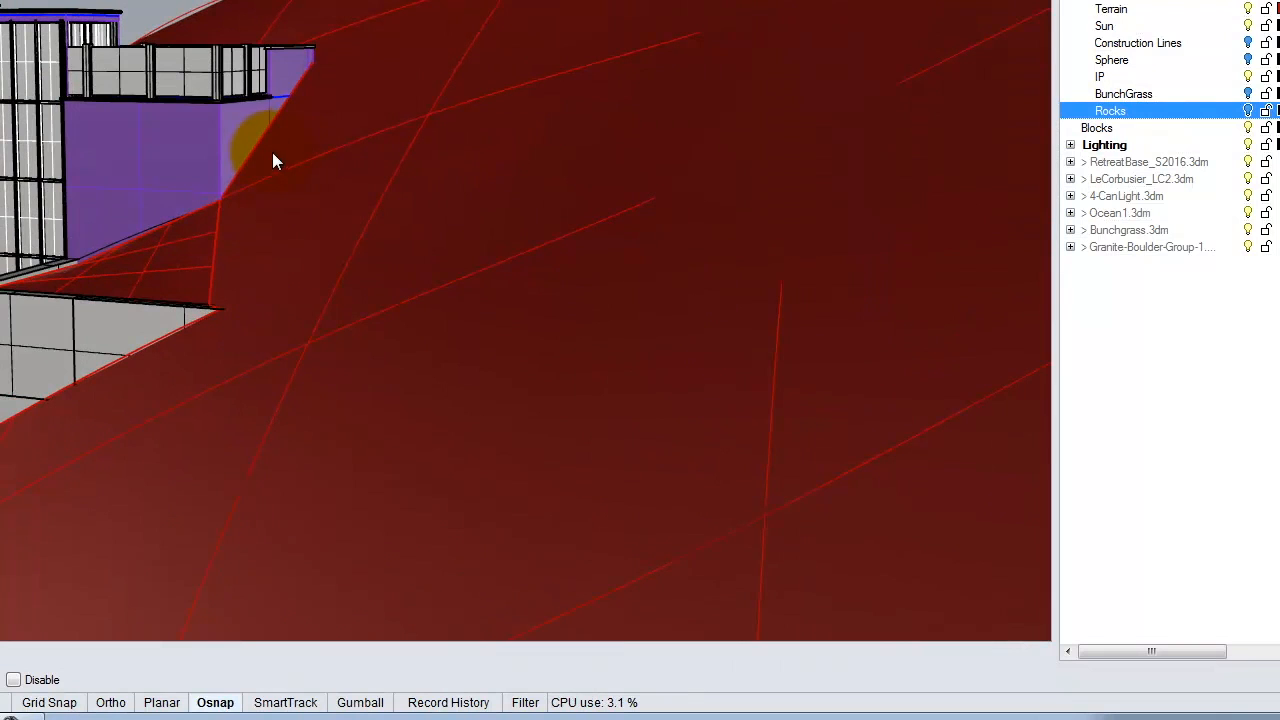
{"action": "right_click_drag", "start_coordinate": [440, 174], "coordinate": [397, 137]}
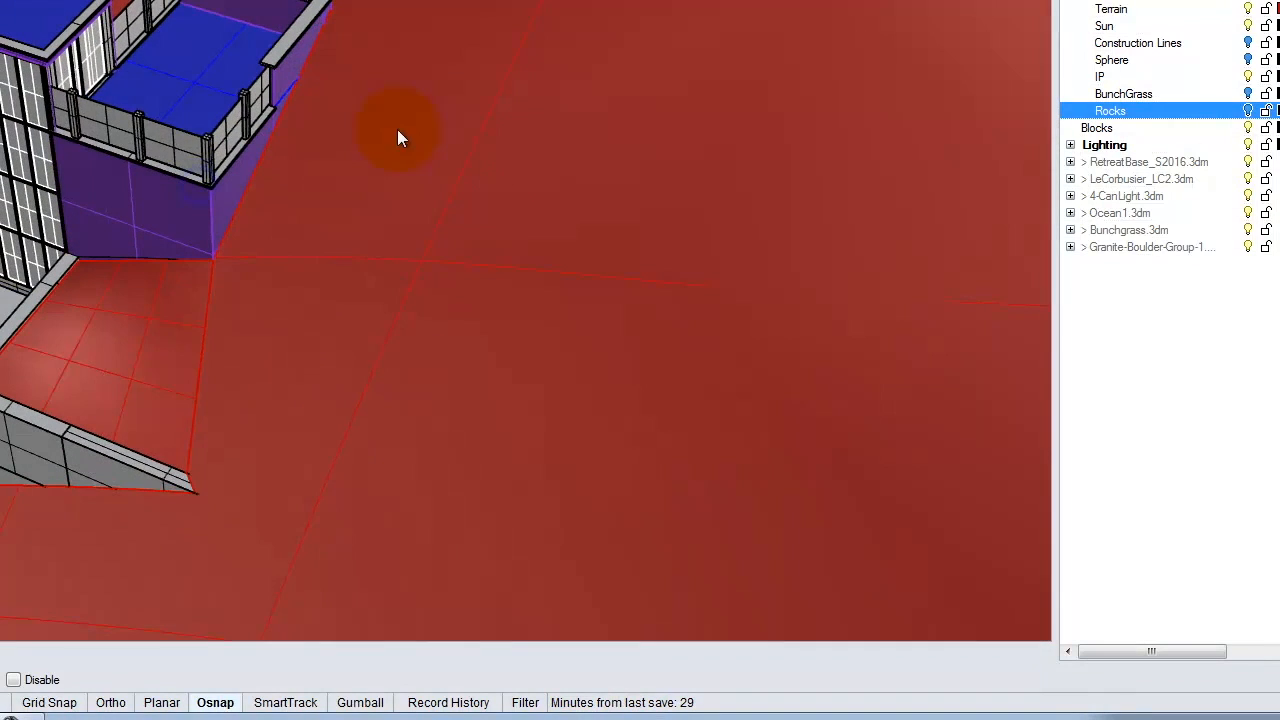
Highlight the terrain to examine where it meets the building, clear the selection, and view the building from the front
{"action": "left_click", "coordinate": [387, 337]}
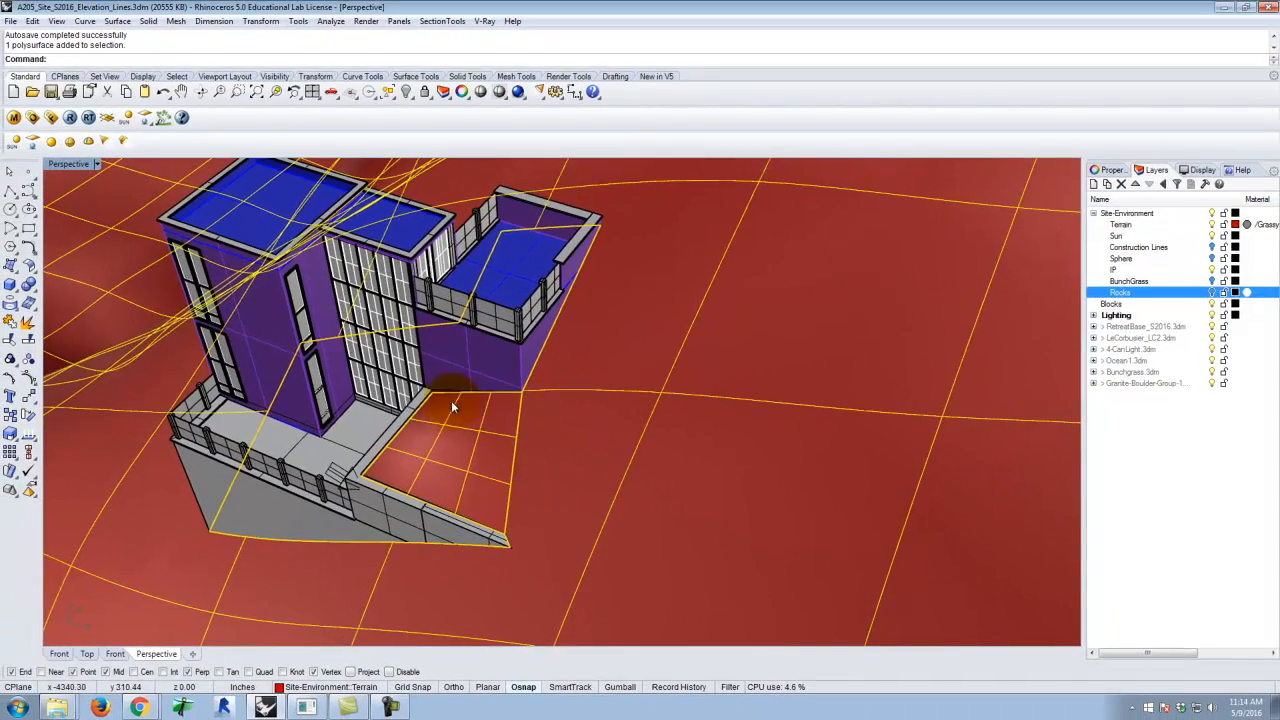
{"action": "right_click_drag", "start_coordinate": [451, 400], "coordinate": [542, 334]}
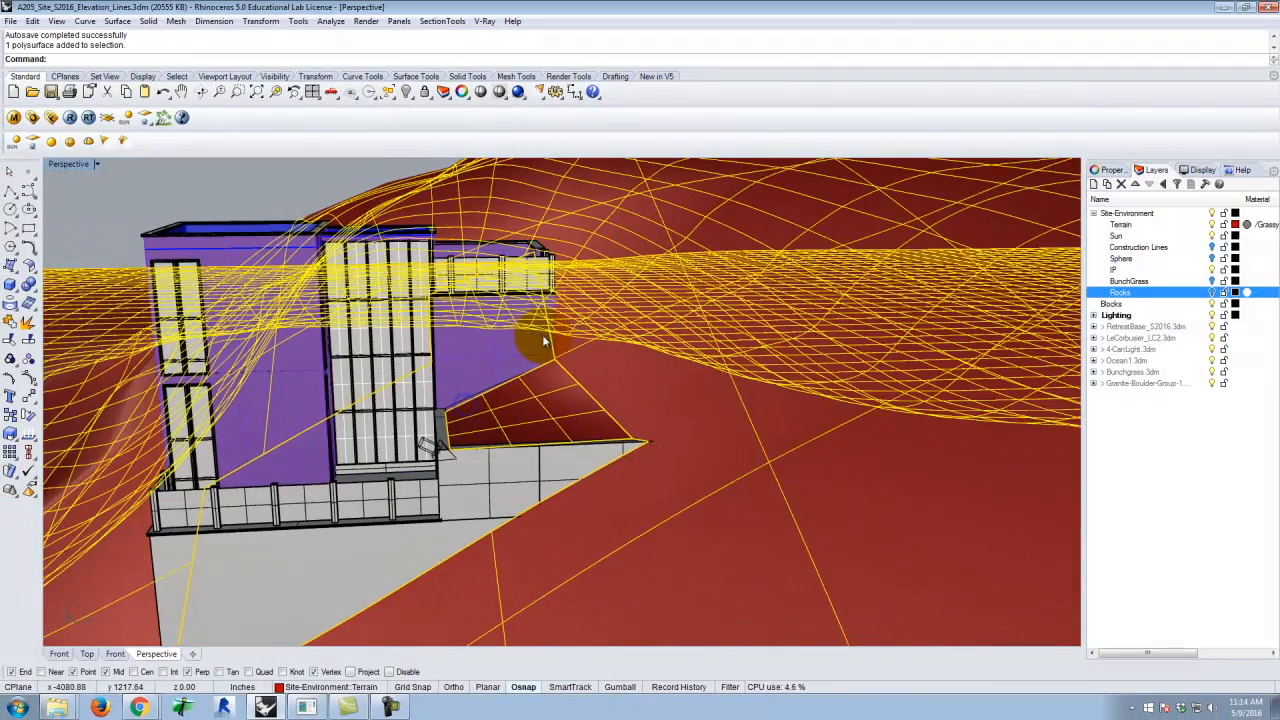
{"action": "left_click", "coordinate": [305, 186]}
{"action": "right_click_drag", "start_coordinate": [697, 355], "coordinate": [641, 423]}
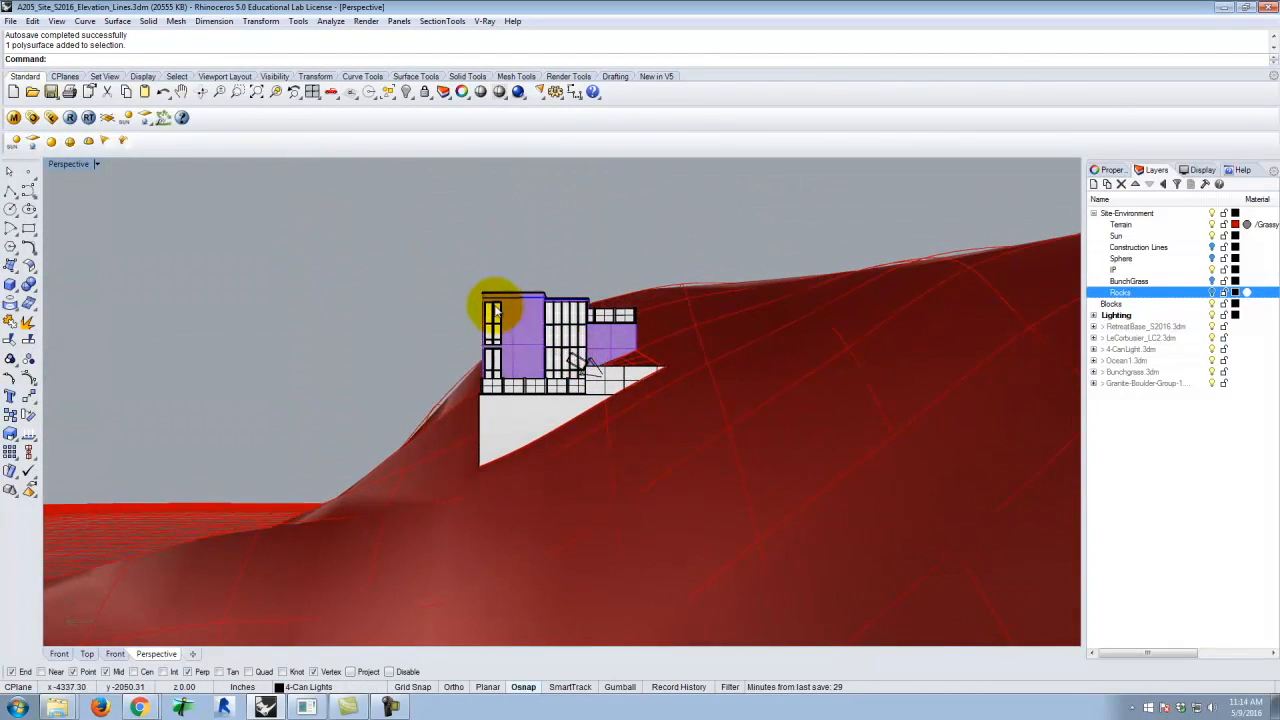
{"action": "scroll", "coordinate": [540, 325], "scroll_direction": "up", "scroll_amount": 4}
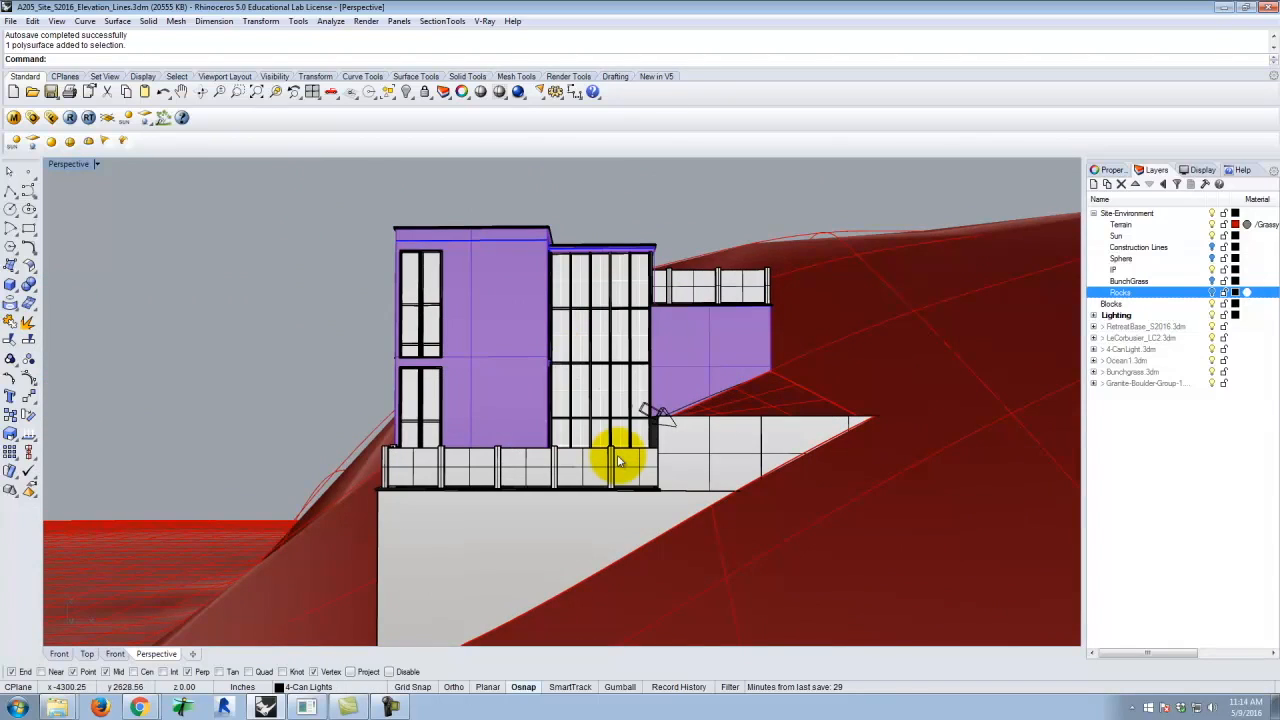
{"action": "scroll", "coordinate": [470, 386], "scroll_direction": "down", "scroll_amount": 2}
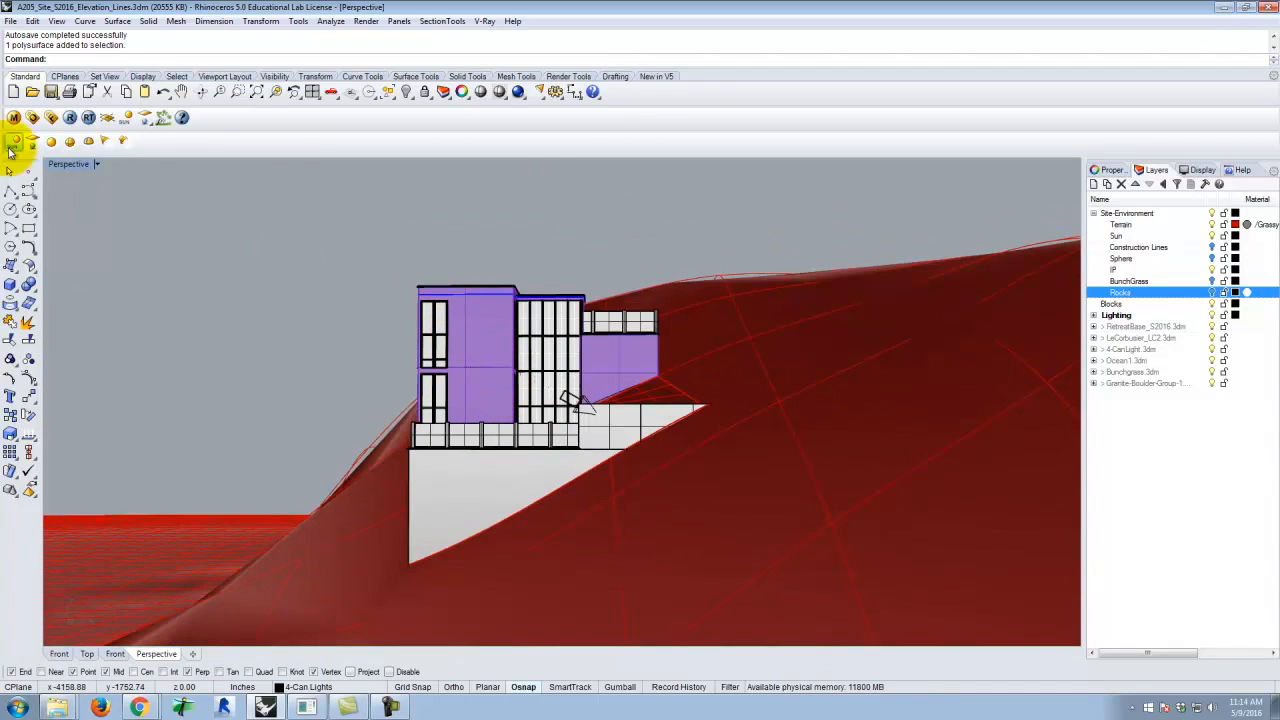
Maximize the shaded Front viewport and frame the whole building in it
{"action": "double_click", "coordinate": [70, 167]}
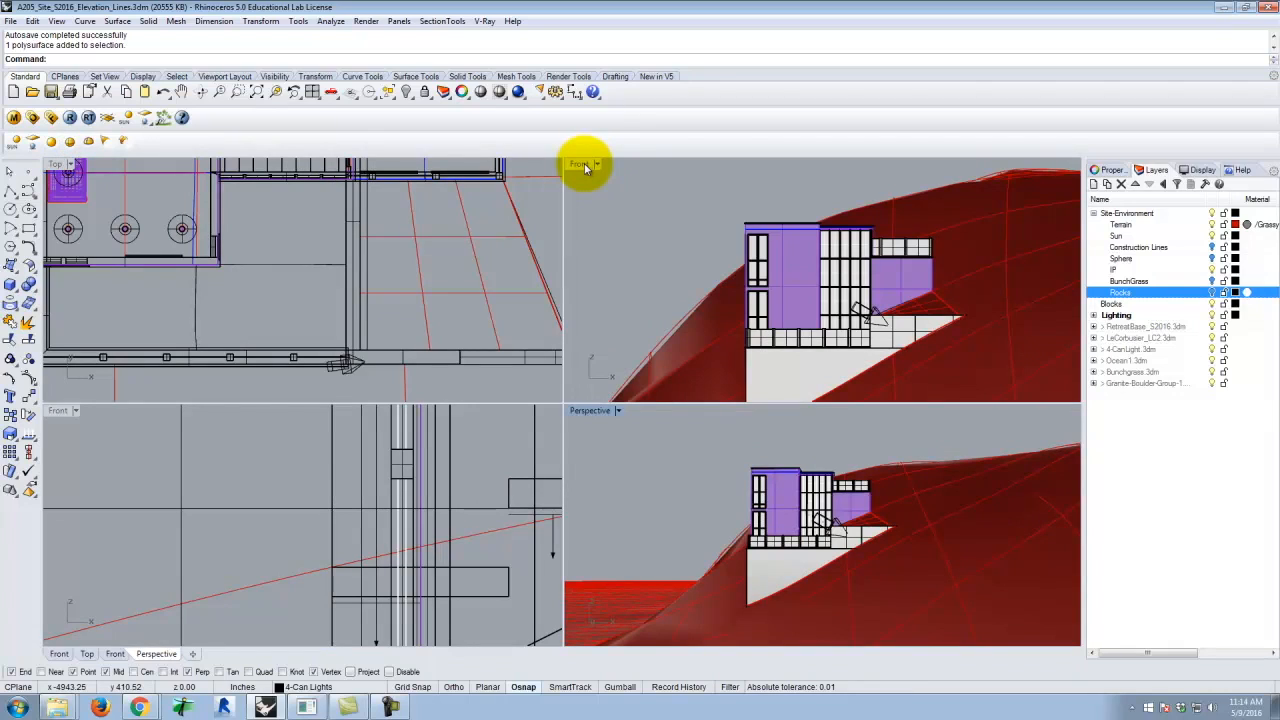
{"action": "left_click", "coordinate": [584, 165]}
{"action": "right_click_drag", "start_coordinate": [679, 182], "coordinate": [603, 165]}
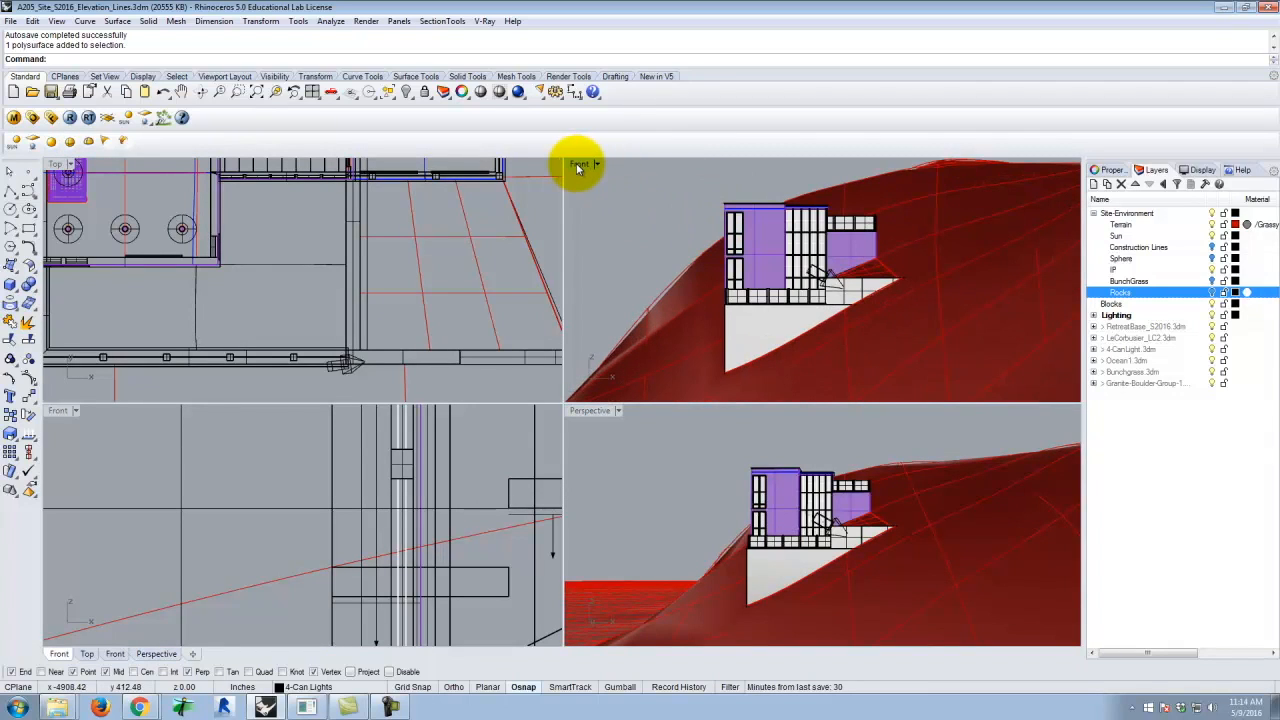
{"action": "double_click", "coordinate": [578, 164]}
{"action": "scroll", "coordinate": [330, 376], "scroll_direction": "up", "scroll_amount": 3}
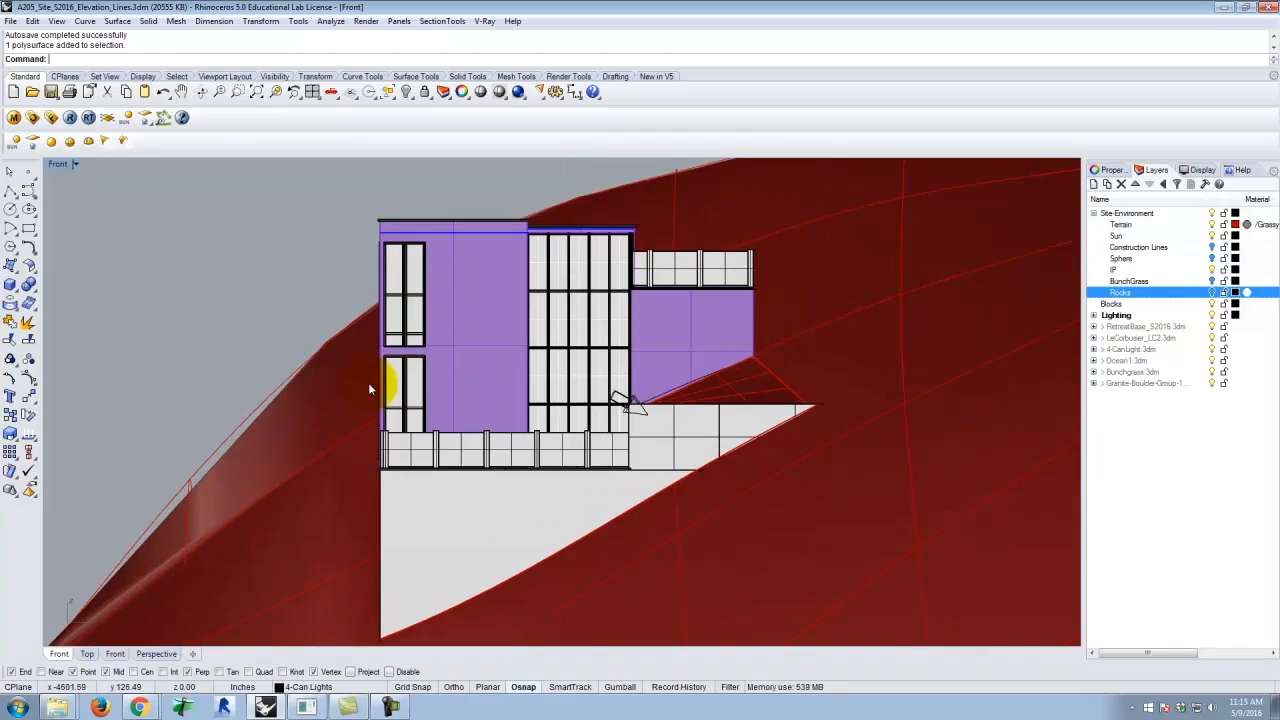
{"action": "scroll", "coordinate": [600, 340], "scroll_direction": "down", "scroll_amount": 3}
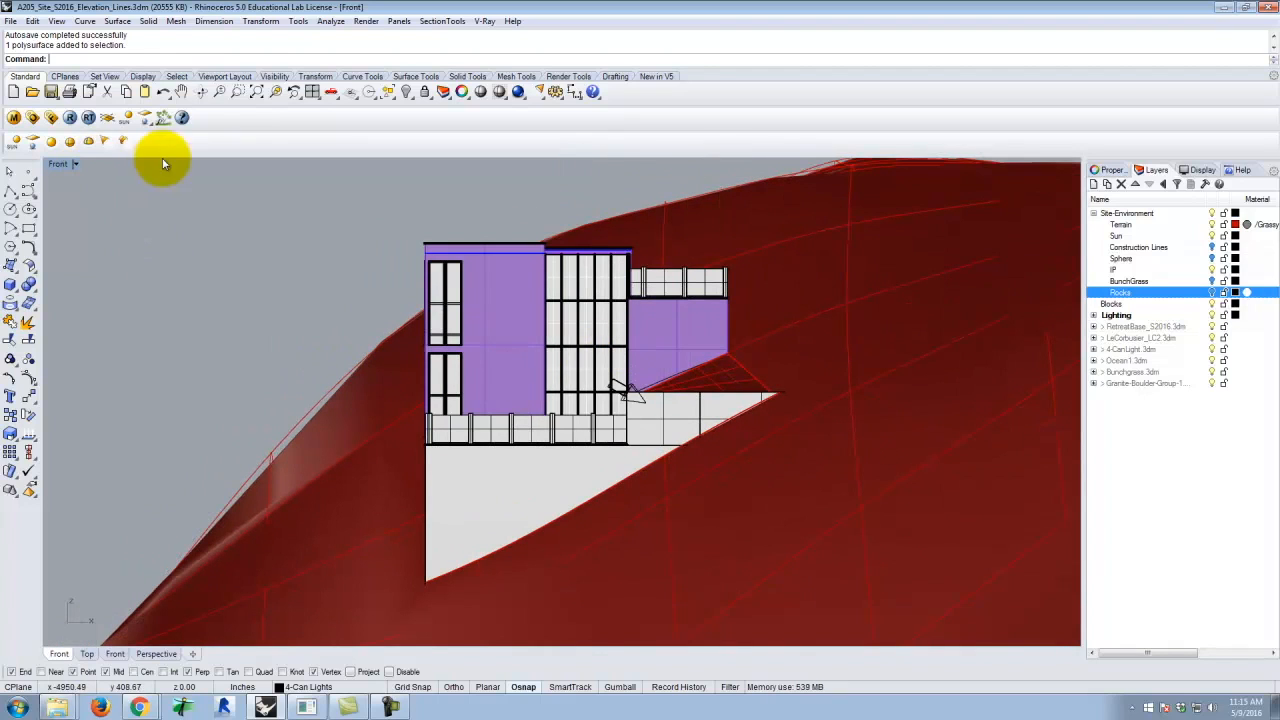
{"action": "key", "text": "Escape"}
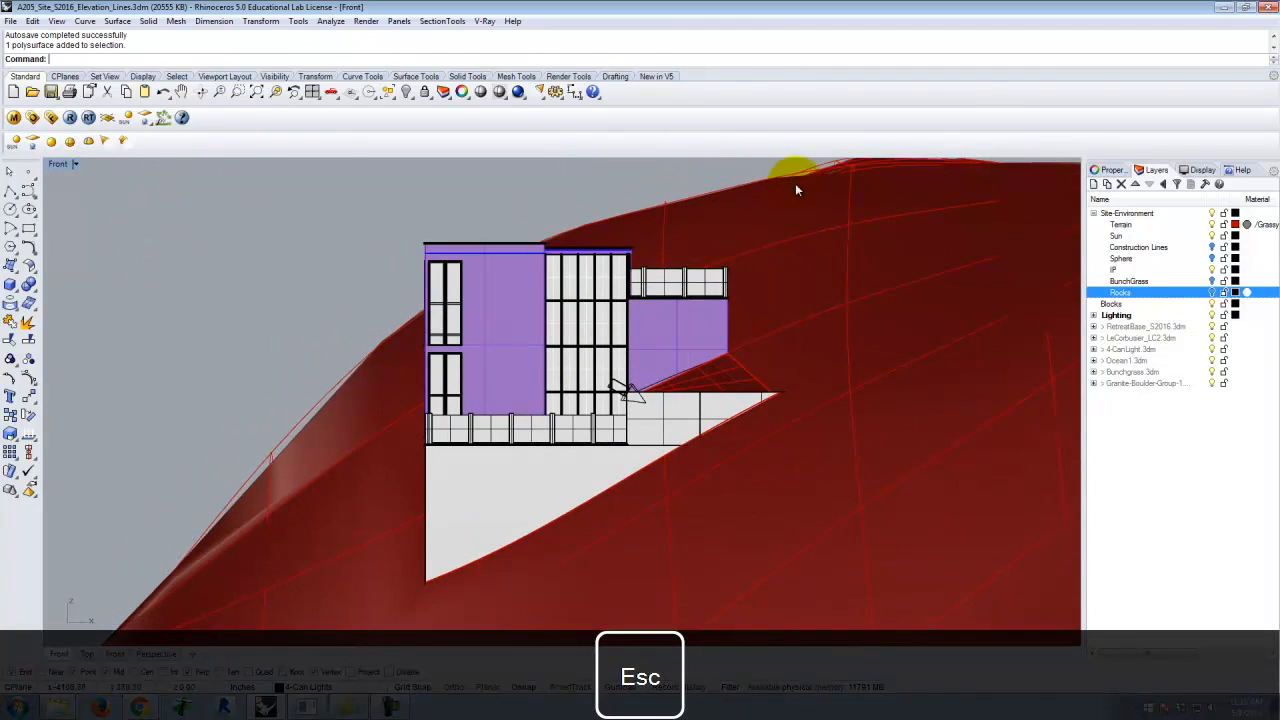
Show the Front viewport's properties and reframe the elevation to include the building and its surrounding terrain
{"action": "left_click", "coordinate": [1106, 170]}
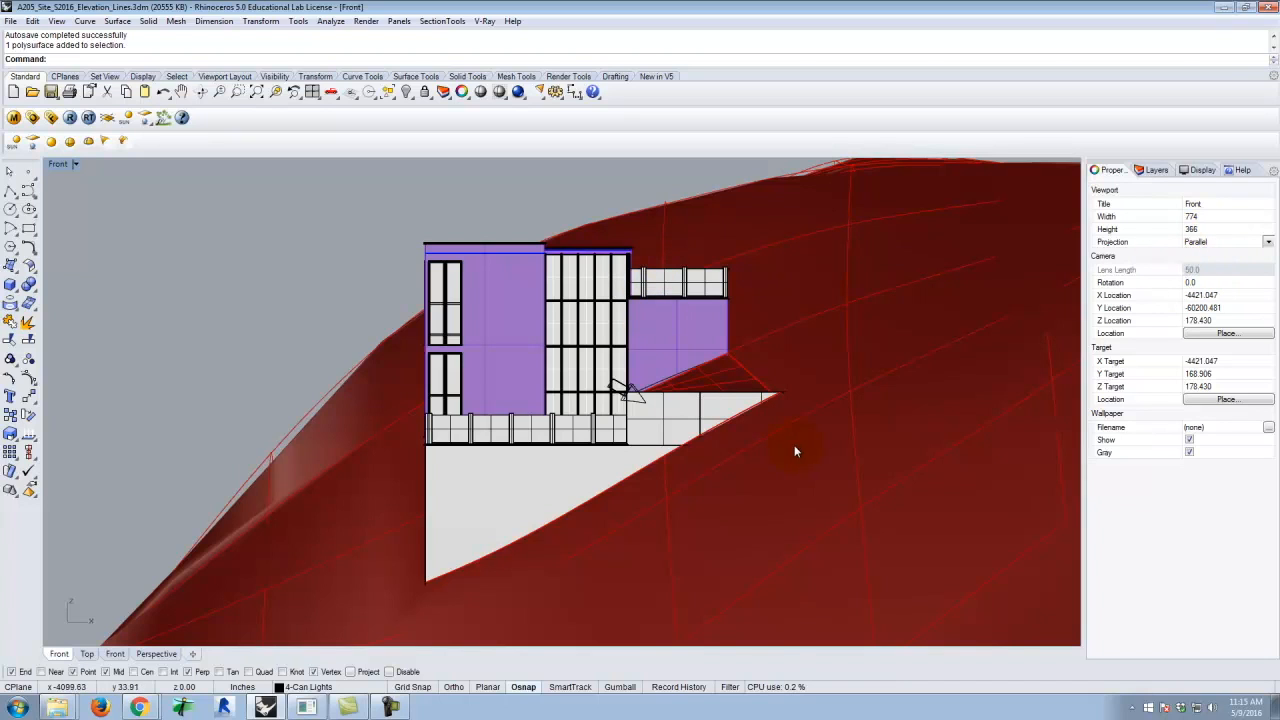
{"action": "scroll", "coordinate": [701, 424], "scroll_direction": "down", "scroll_amount": 2}
{"action": "scroll", "coordinate": [727, 428], "scroll_direction": "up", "scroll_amount": 2}
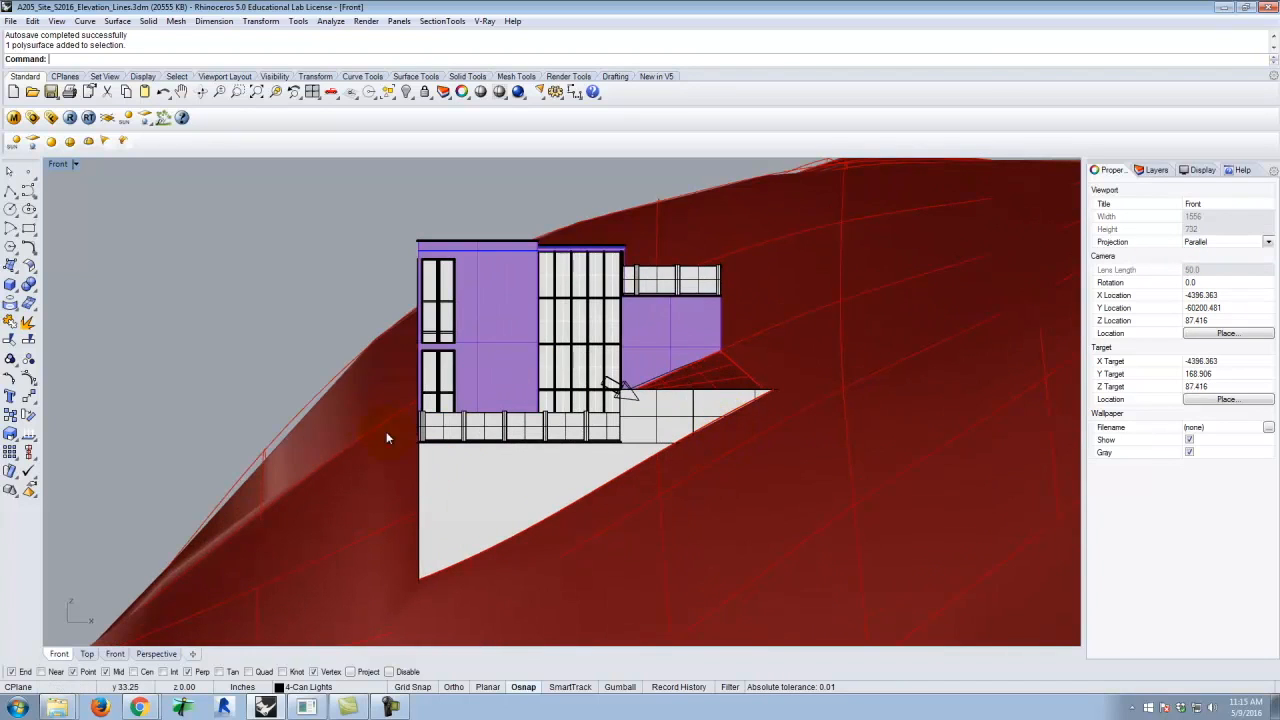
{"action": "scroll", "coordinate": [856, 462], "scroll_direction": "down", "scroll_amount": 1}
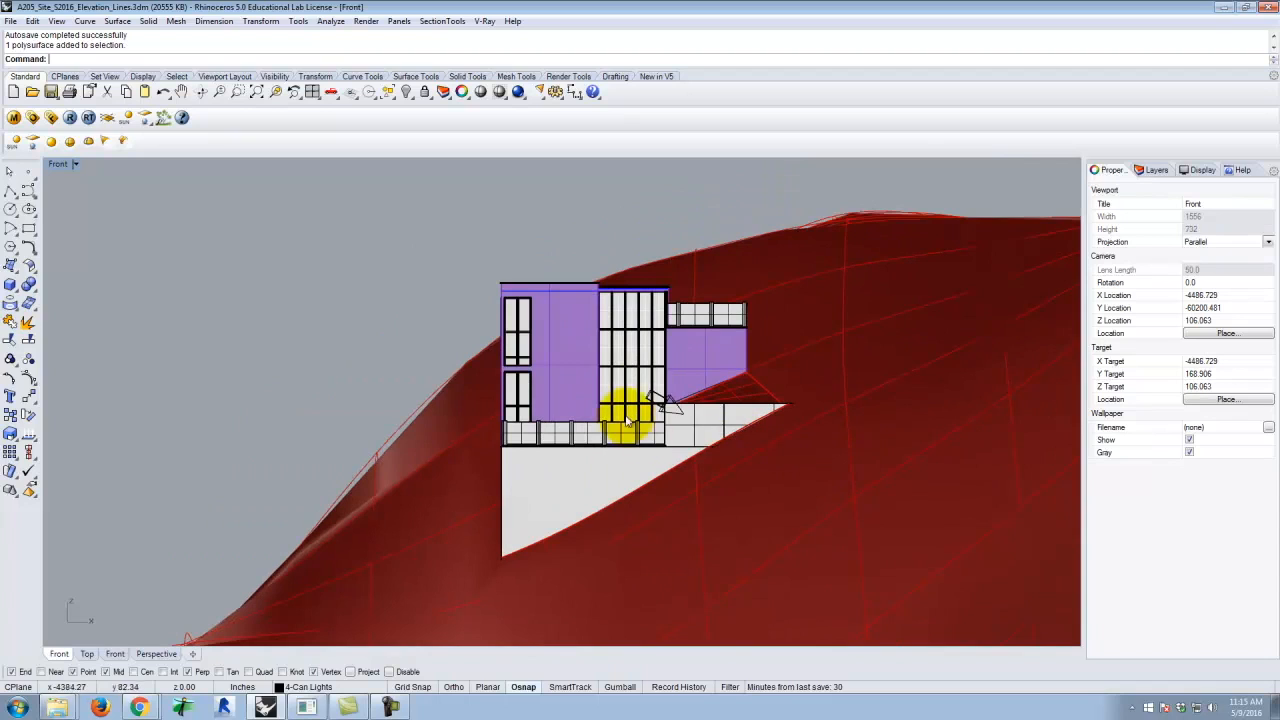
{"action": "left_click", "coordinate": [280, 494]}
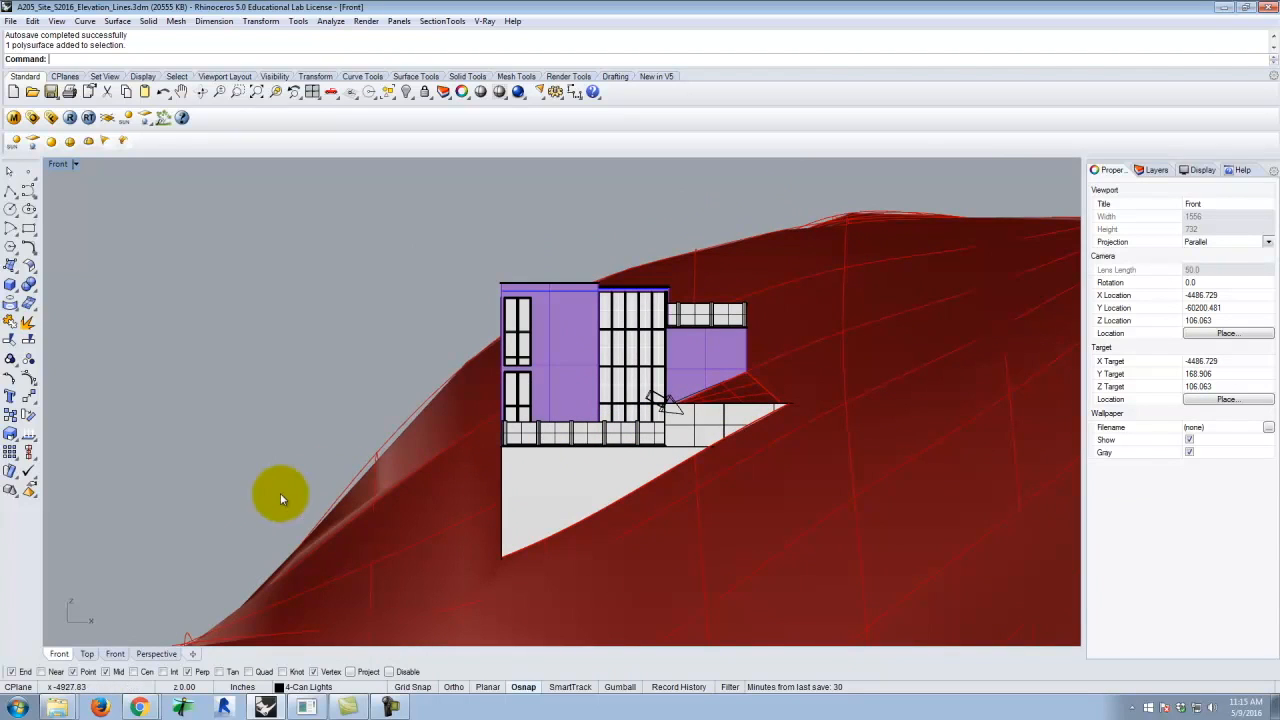
{"action": "left_click", "coordinate": [424, 418]}
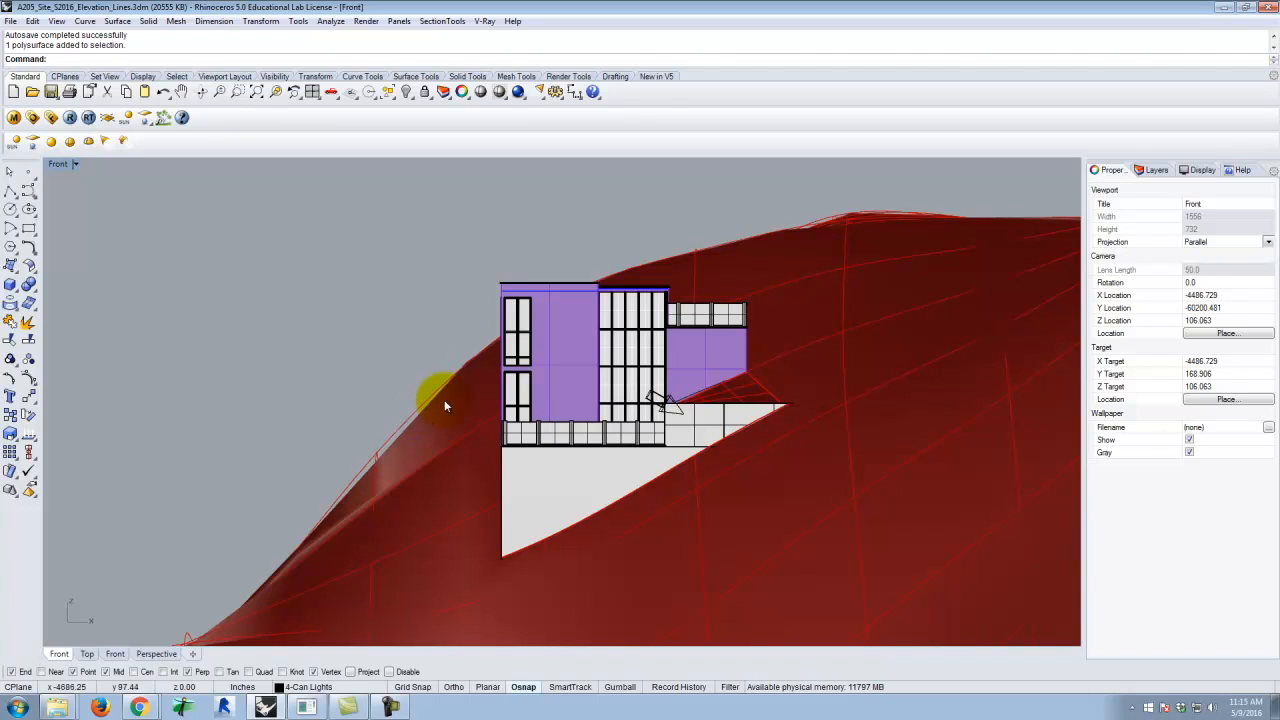
{"action": "left_click", "coordinate": [250, 260]}
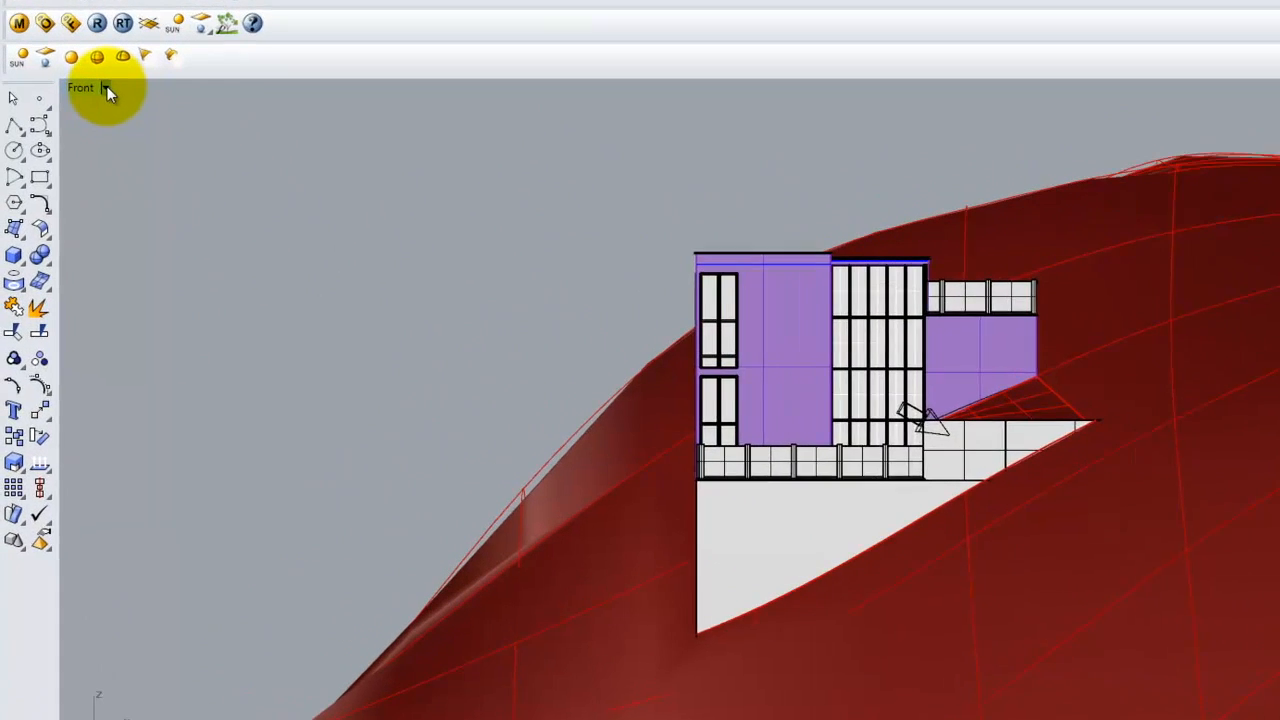
Save the current front viewport as a named view called Front Elevation and close the named views list
{"action": "left_click", "coordinate": [74, 163]}
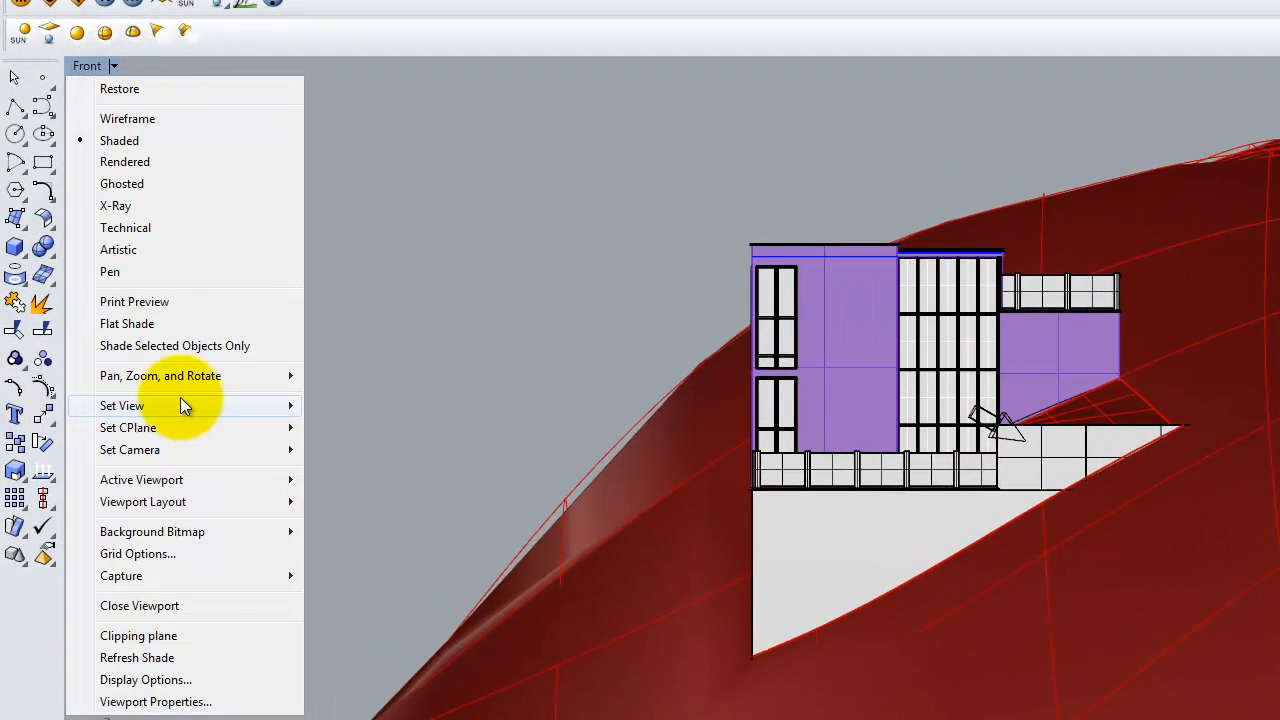
{"action": "mouse_move", "coordinate": [180, 402]}
{"action": "left_click", "coordinate": [372, 645]}
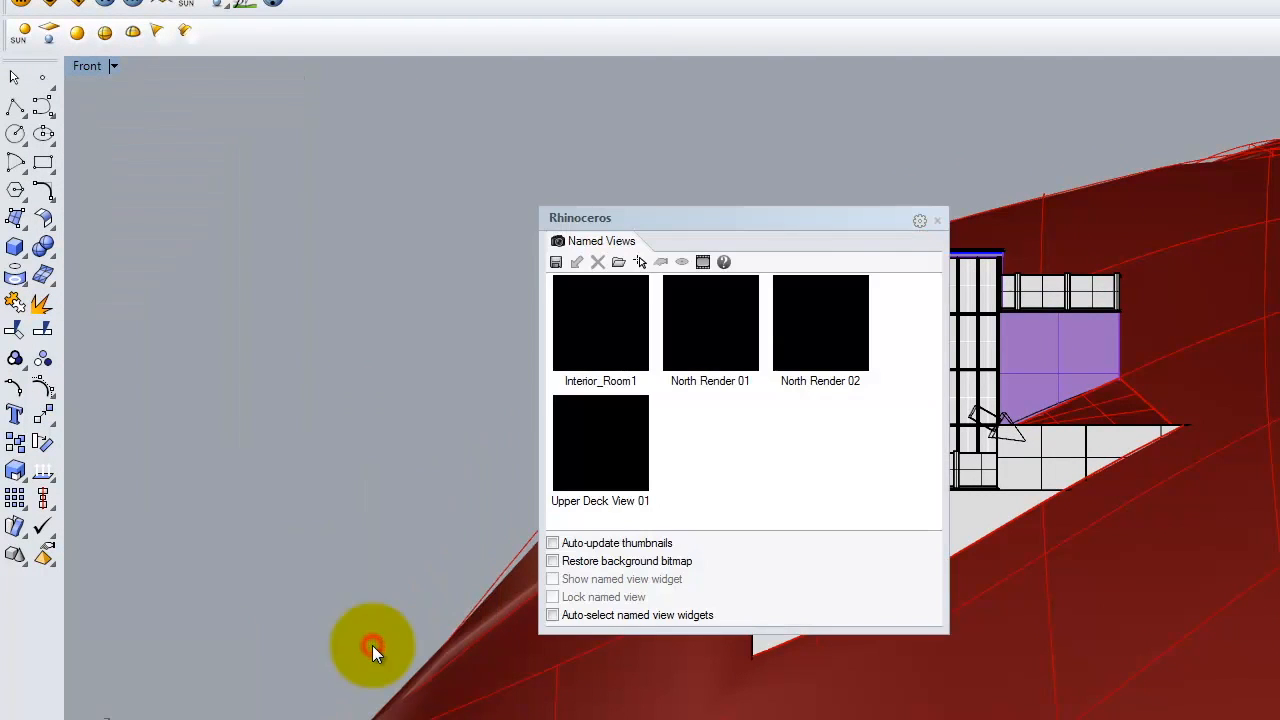
{"action": "left_click", "coordinate": [556, 261]}
{"action": "type", "text": "Front Elevation"}
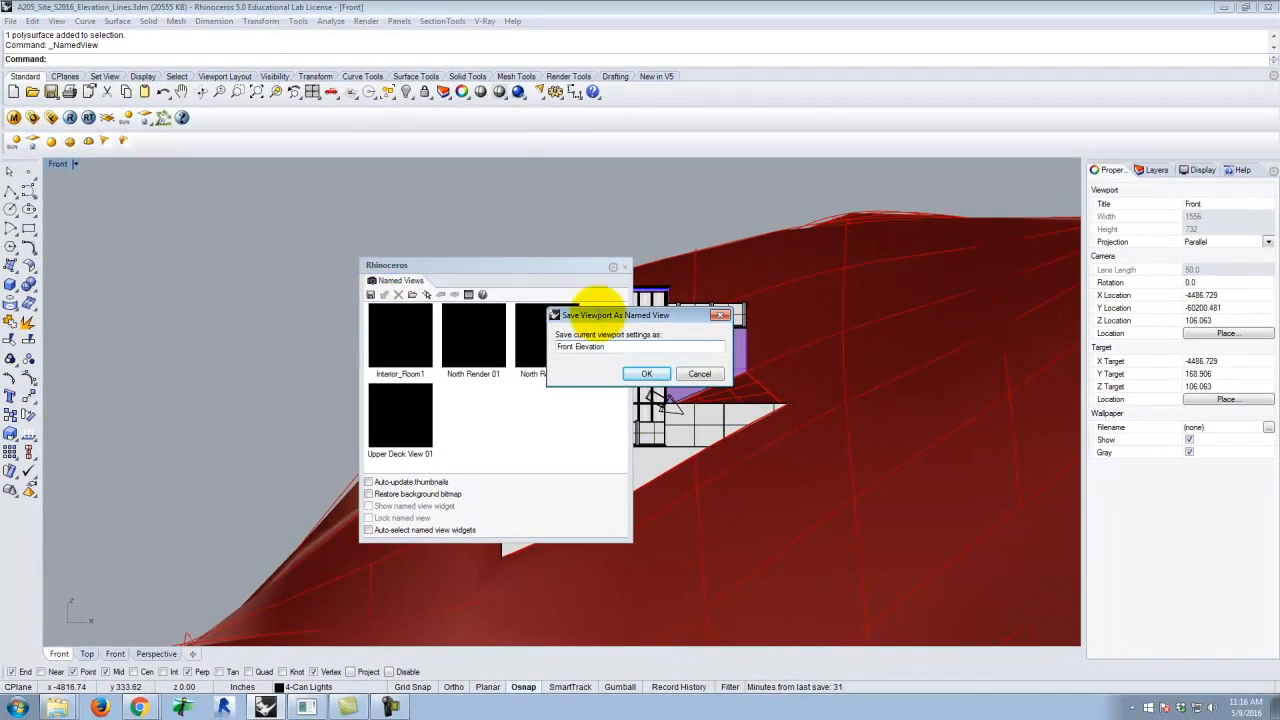
{"action": "left_click", "coordinate": [647, 373]}
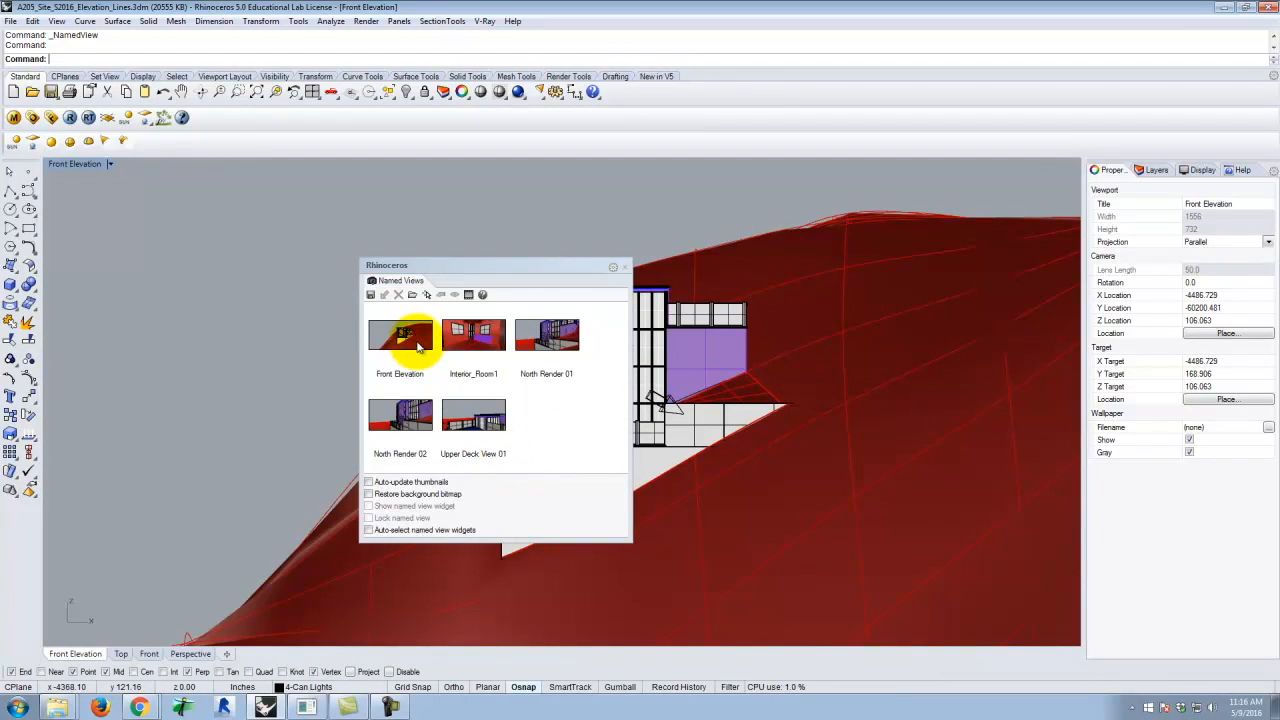
{"action": "left_click", "coordinate": [627, 266]}
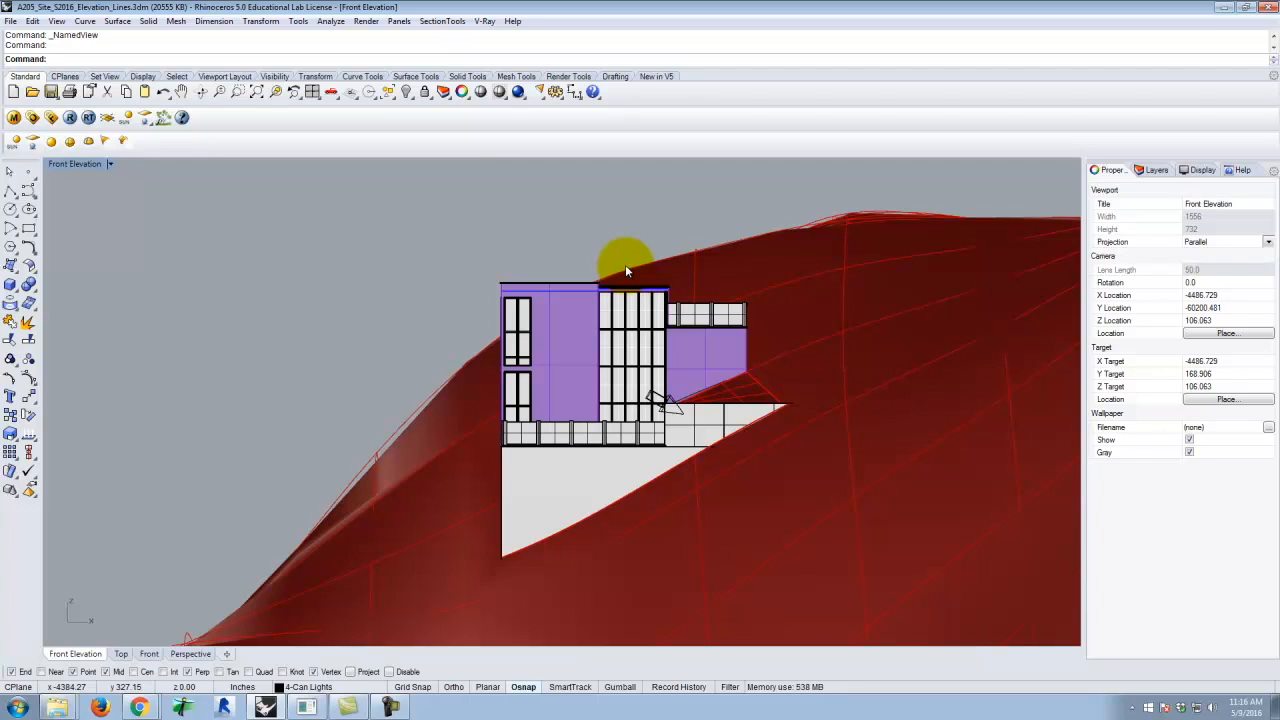
Show the Front Elevation view's camera and maximize the Perspective viewport
{"action": "left_click", "coordinate": [111, 165]}
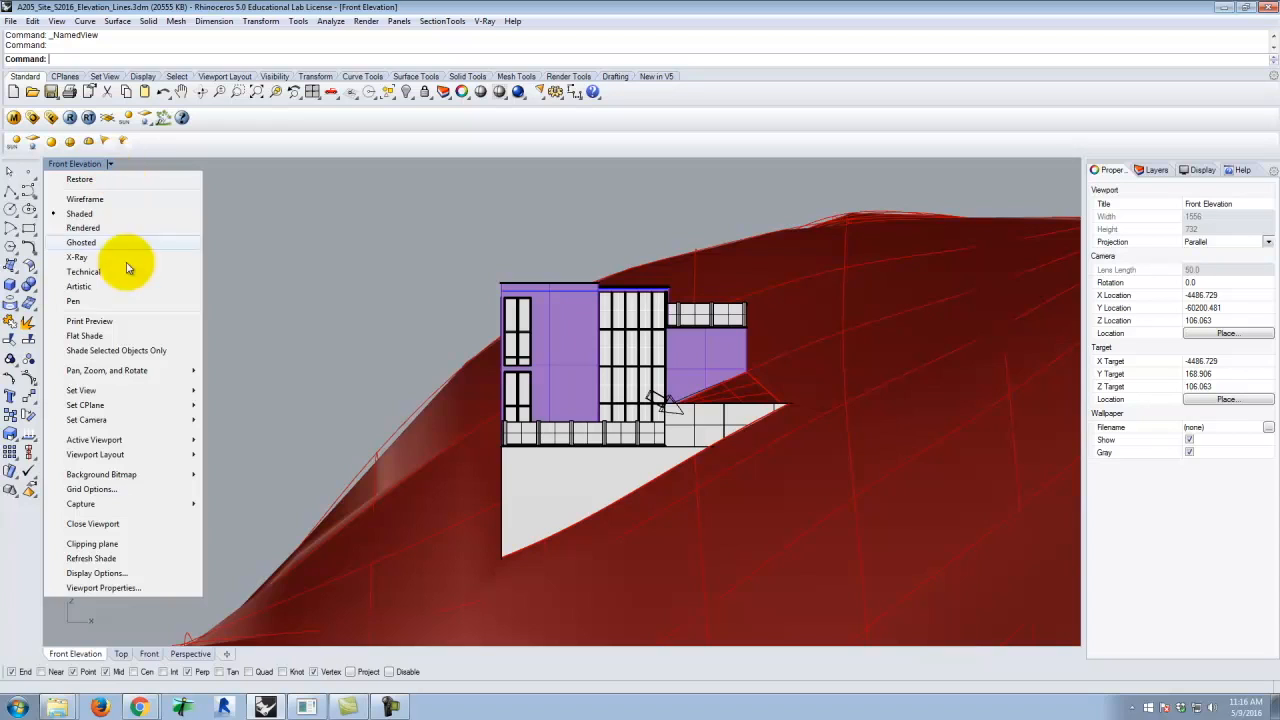
{"action": "mouse_move", "coordinate": [195, 420]}
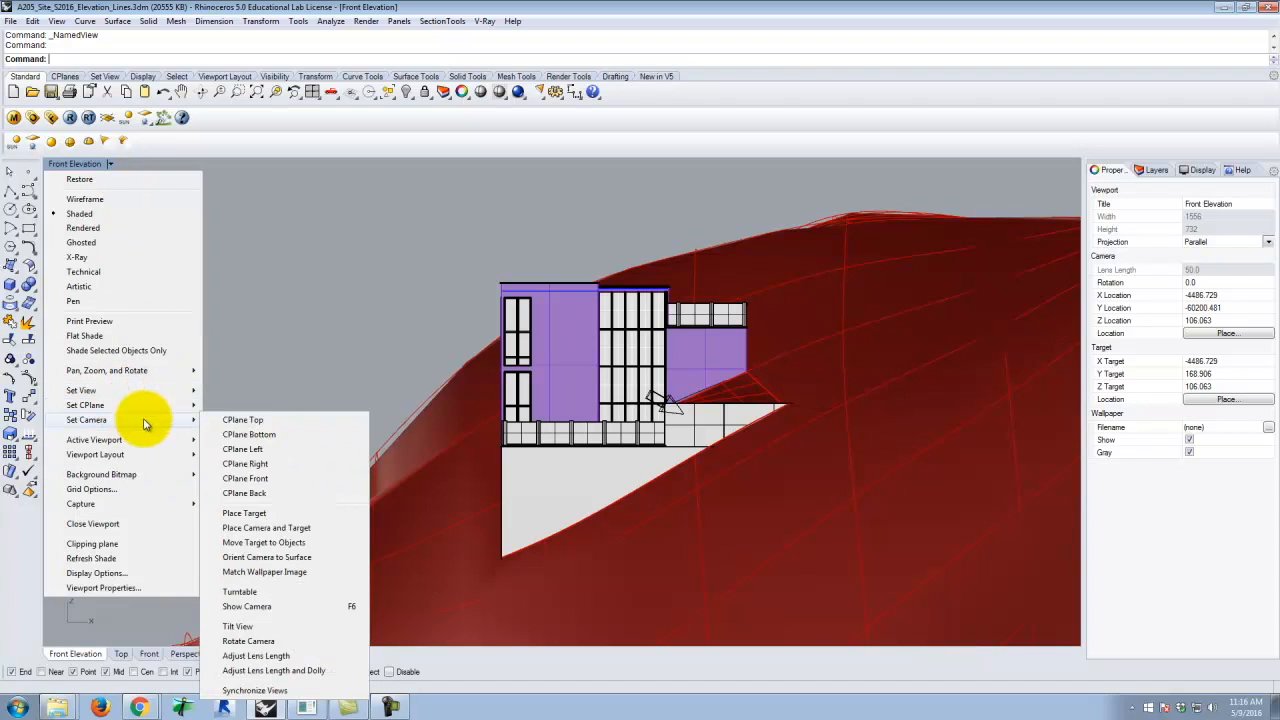
{"action": "left_click", "coordinate": [270, 606]}
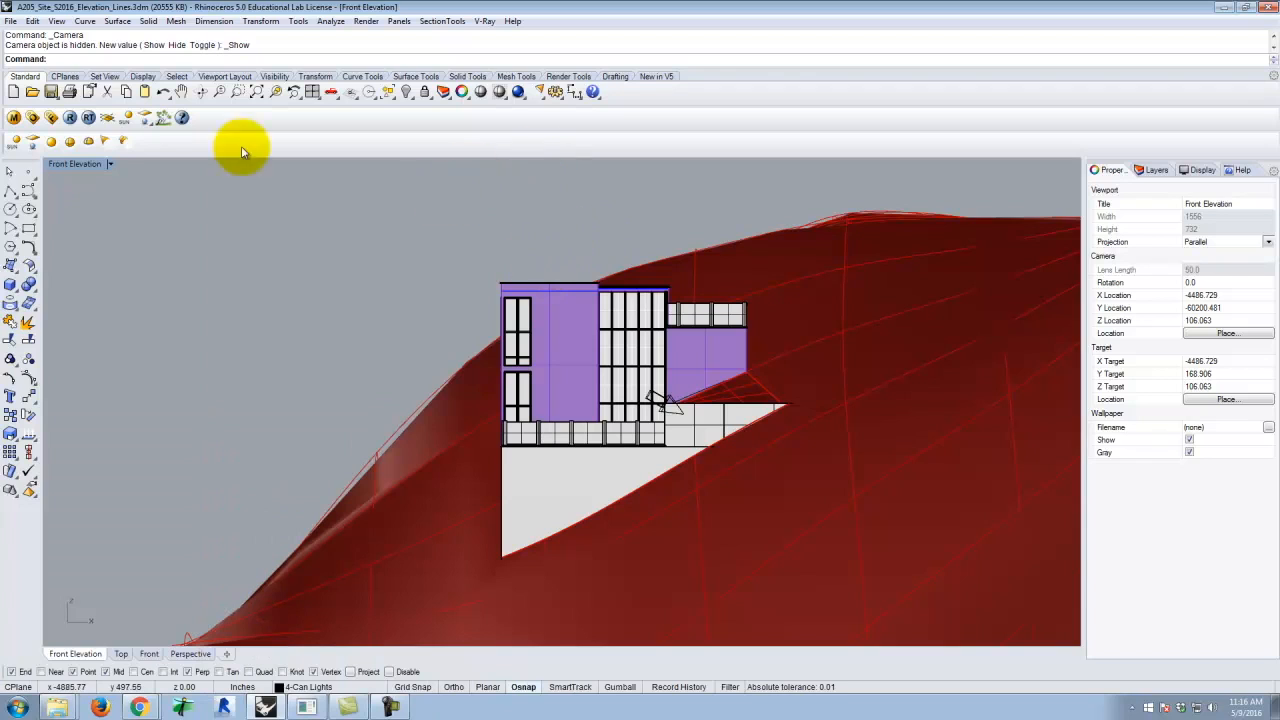
{"action": "double_click", "coordinate": [92, 165]}
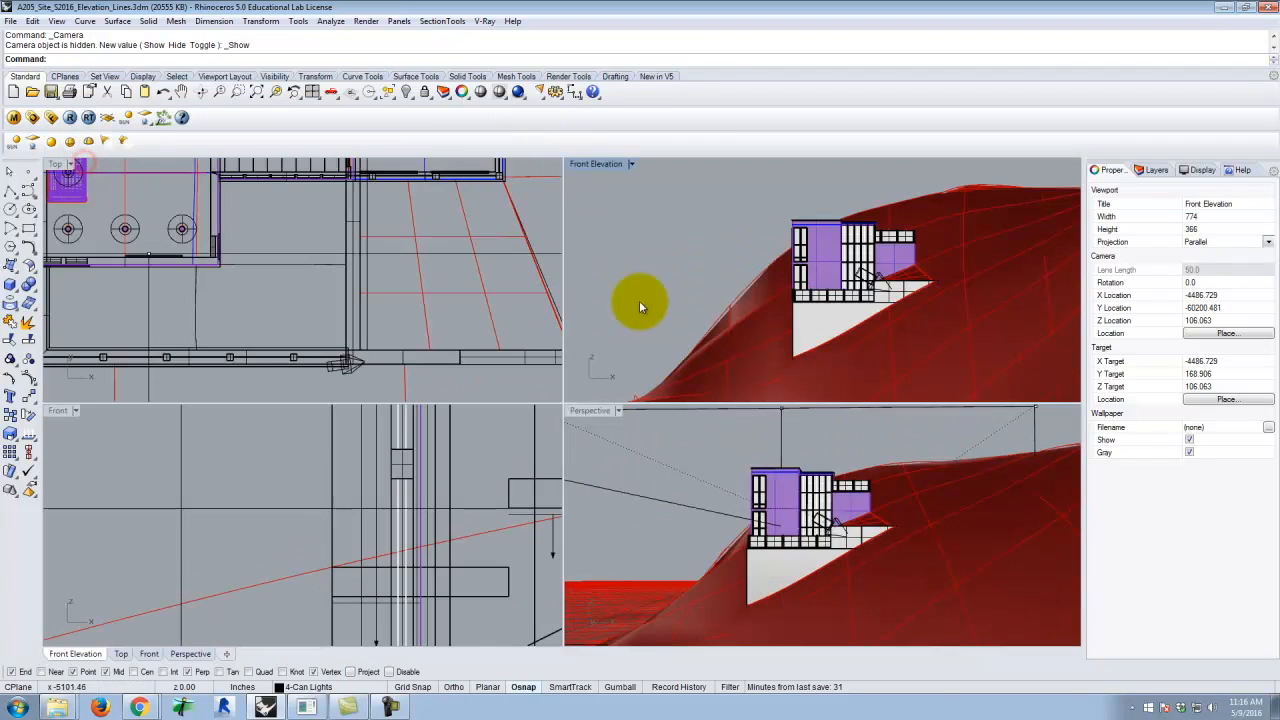
{"action": "double_click", "coordinate": [591, 410]}
Examine the displayed camera's frustum around the building and terrain from far away and close up
{"action": "scroll", "coordinate": [410, 325], "scroll_direction": "down", "scroll_amount": 3}
{"action": "right_click_drag", "start_coordinate": [410, 323], "coordinate": [540, 340]}
{"action": "scroll", "coordinate": [576, 278], "scroll_direction": "down", "scroll_amount": 10}
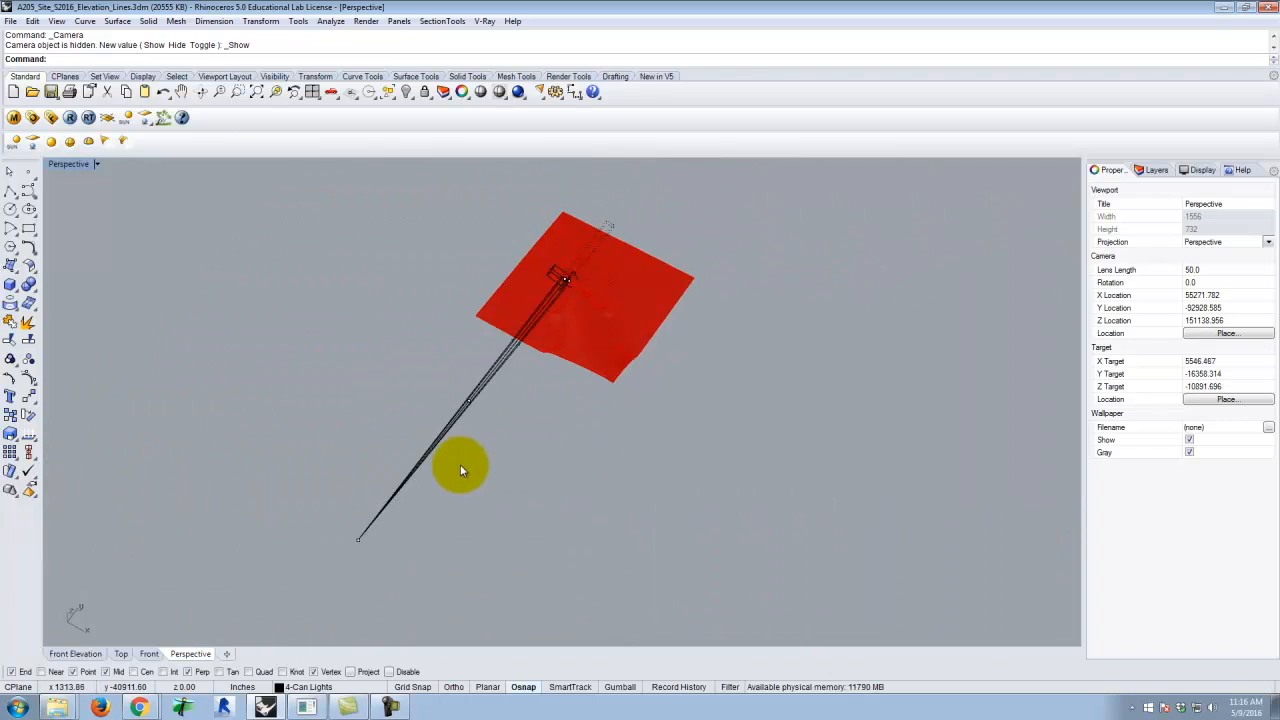
{"action": "scroll", "coordinate": [410, 443], "scroll_direction": "up", "scroll_amount": 2}
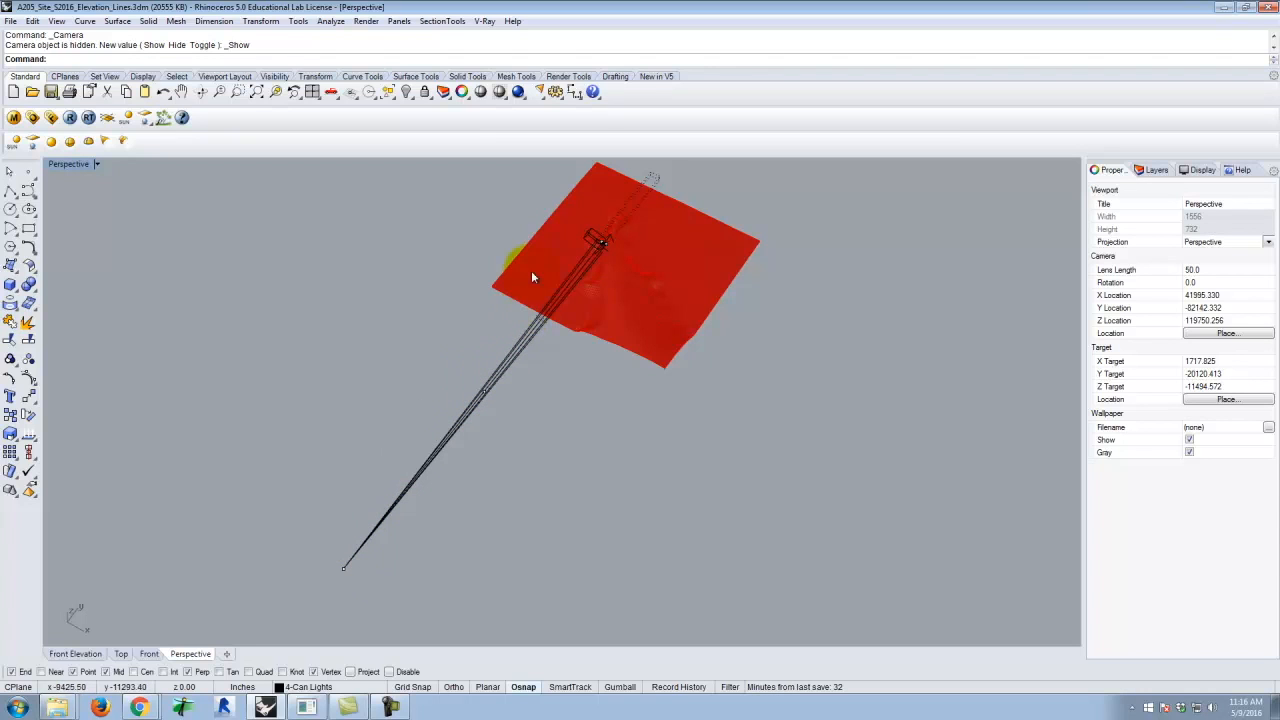
{"action": "scroll", "coordinate": [565, 201], "scroll_direction": "up", "scroll_amount": 10}
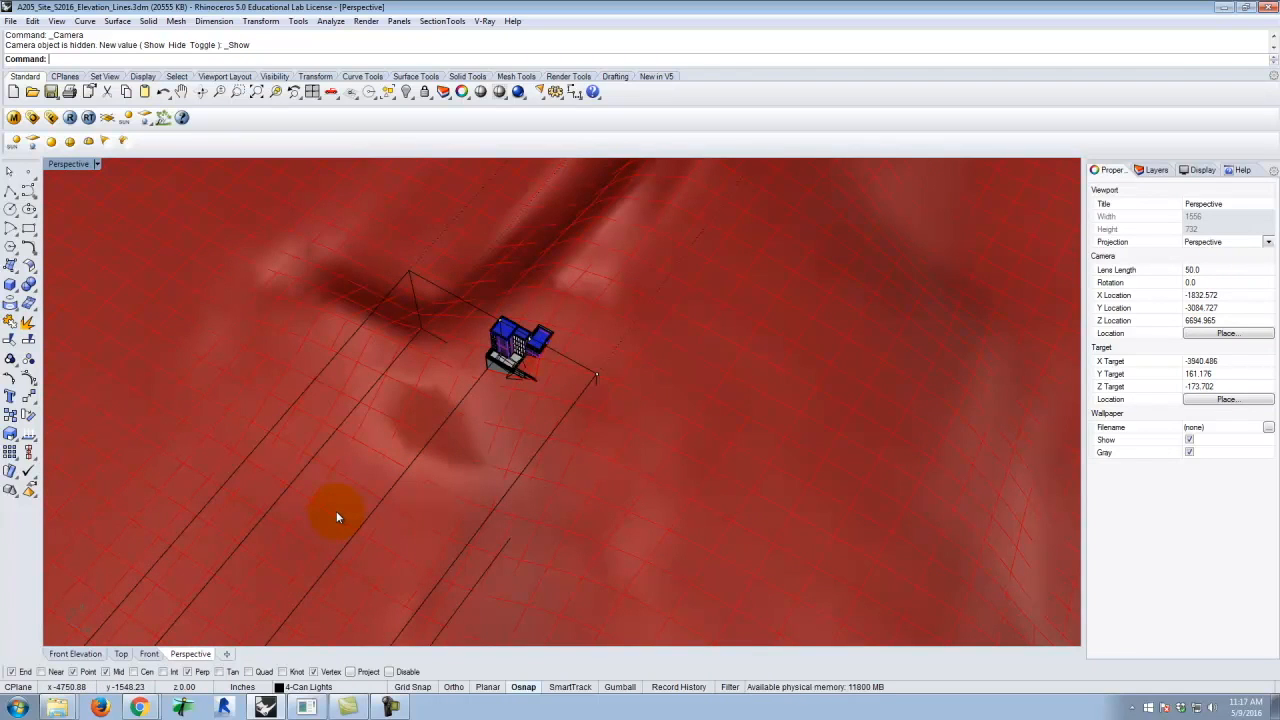
{"action": "right_click_drag", "start_coordinate": [443, 400], "coordinate": [500, 300]}
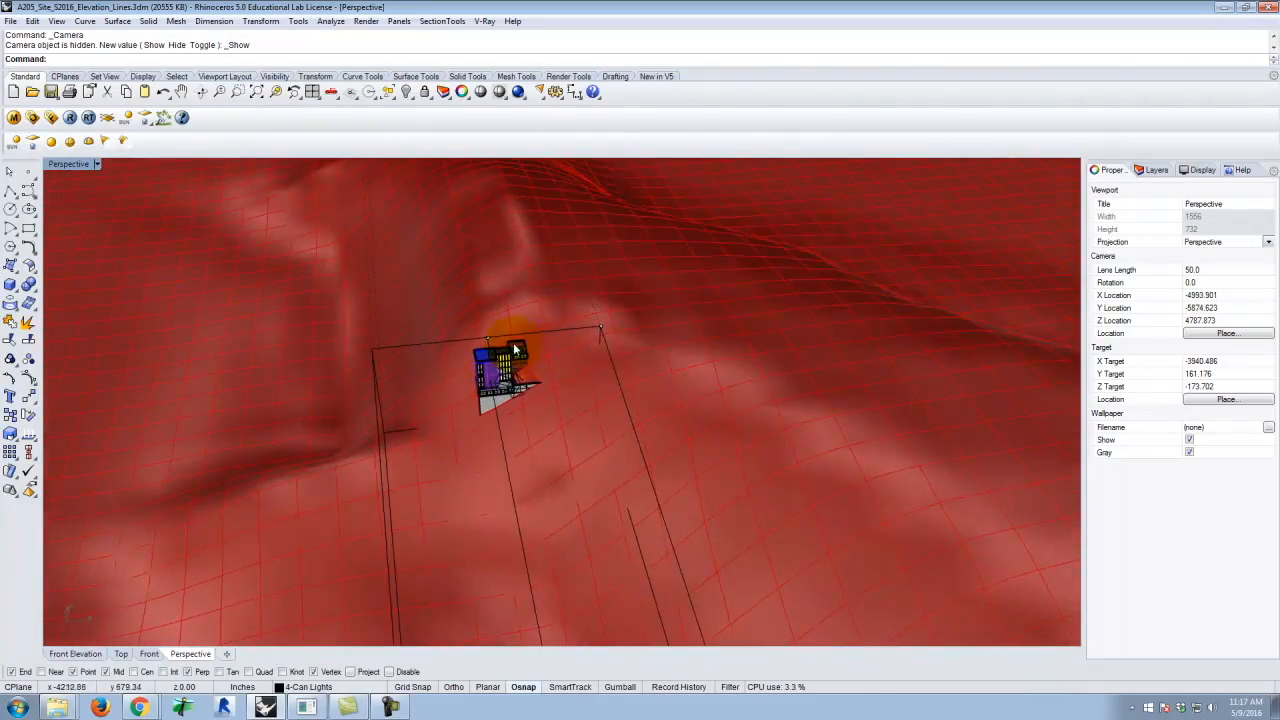
{"action": "scroll", "coordinate": [586, 412], "scroll_direction": "up", "scroll_amount": 3}
{"action": "right_click_drag", "start_coordinate": [586, 412], "coordinate": [540, 390]}
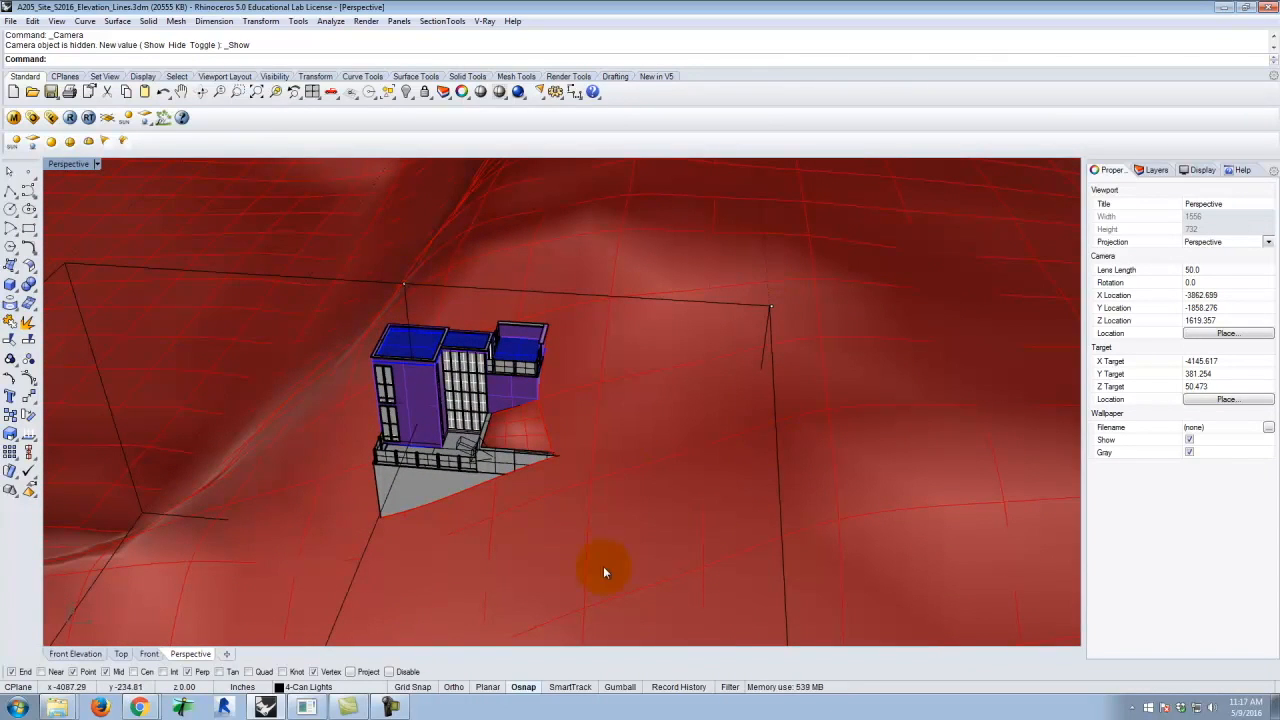
{"action": "scroll", "coordinate": [851, 448], "scroll_direction": "down", "scroll_amount": 4}
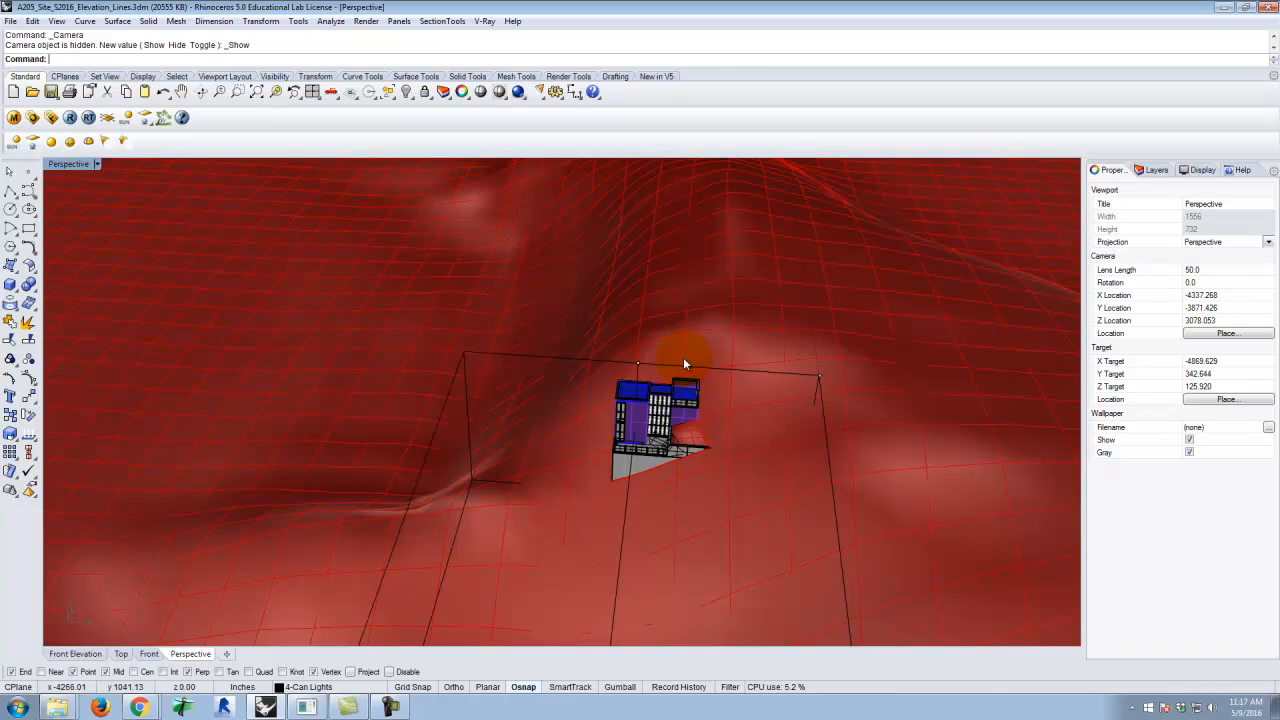
{"action": "left_click", "coordinate": [76, 165]}
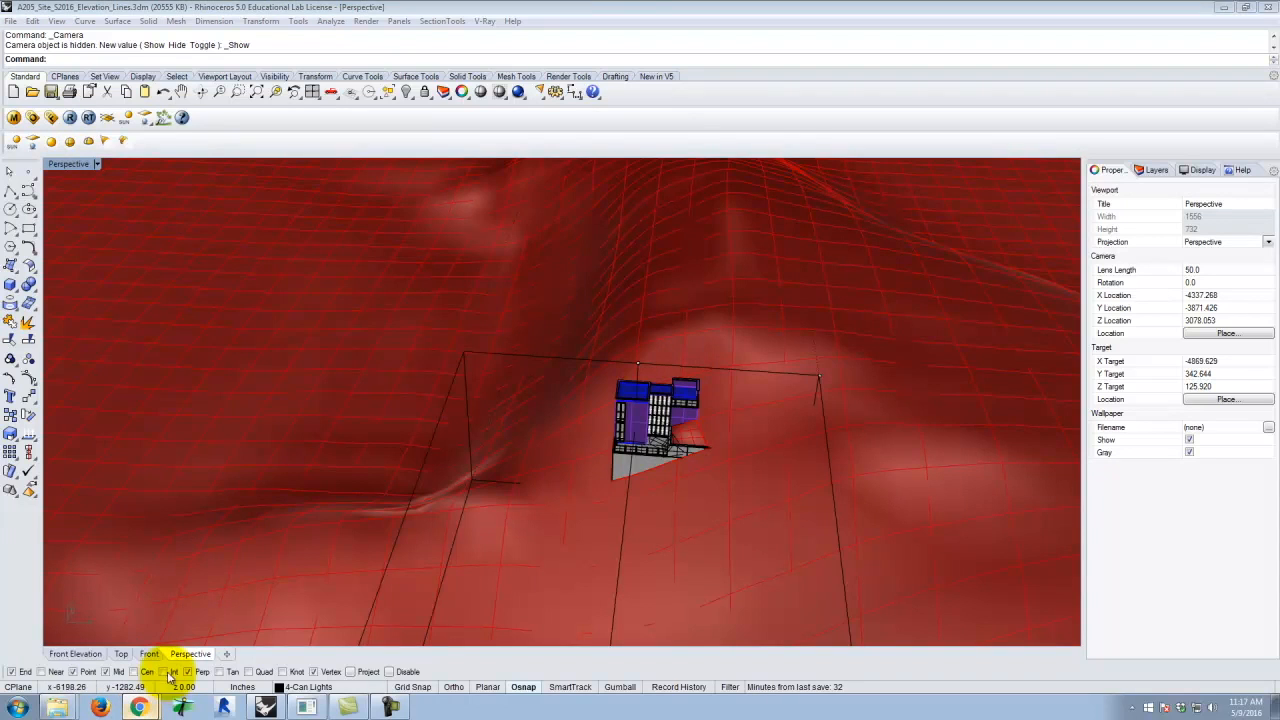
Switch to the browser, review the Assembly 10.8 tutorial up to the viewport rectangle instruction, and return to Rhino
{"action": "left_click", "coordinate": [139, 707]}
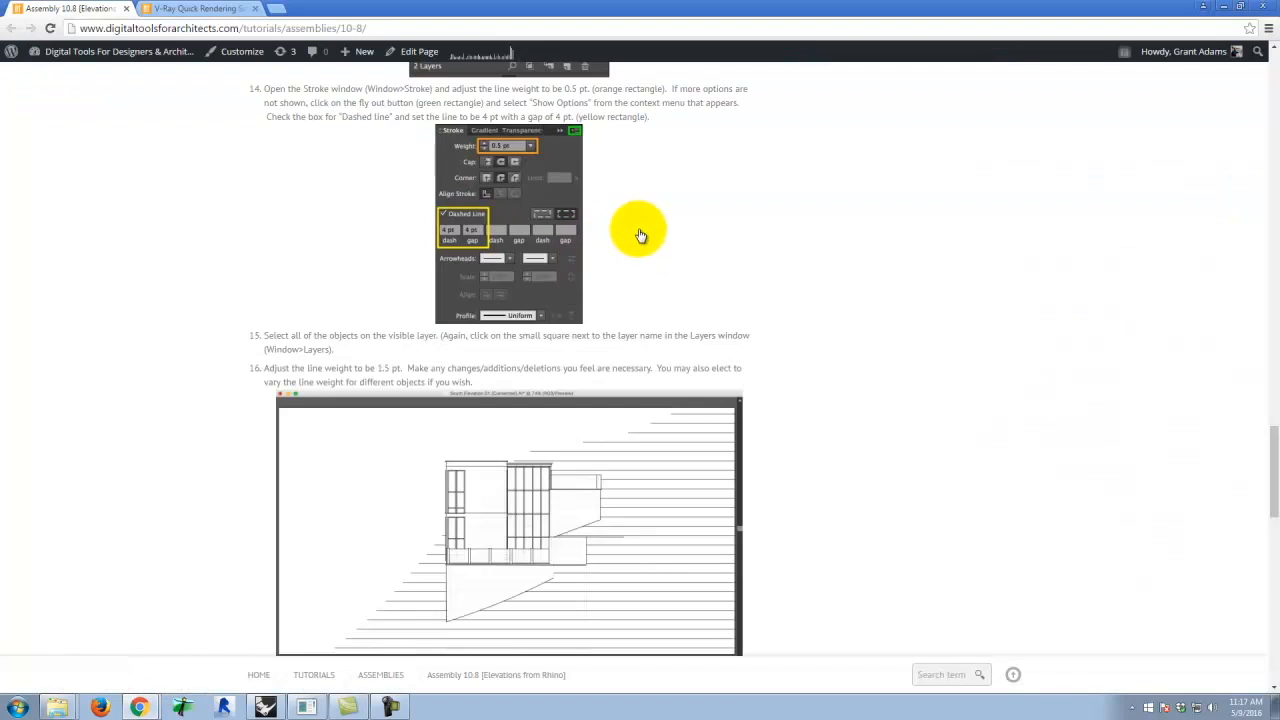
{"action": "scroll", "coordinate": [645, 286], "scroll_direction": "up", "scroll_amount": 20}
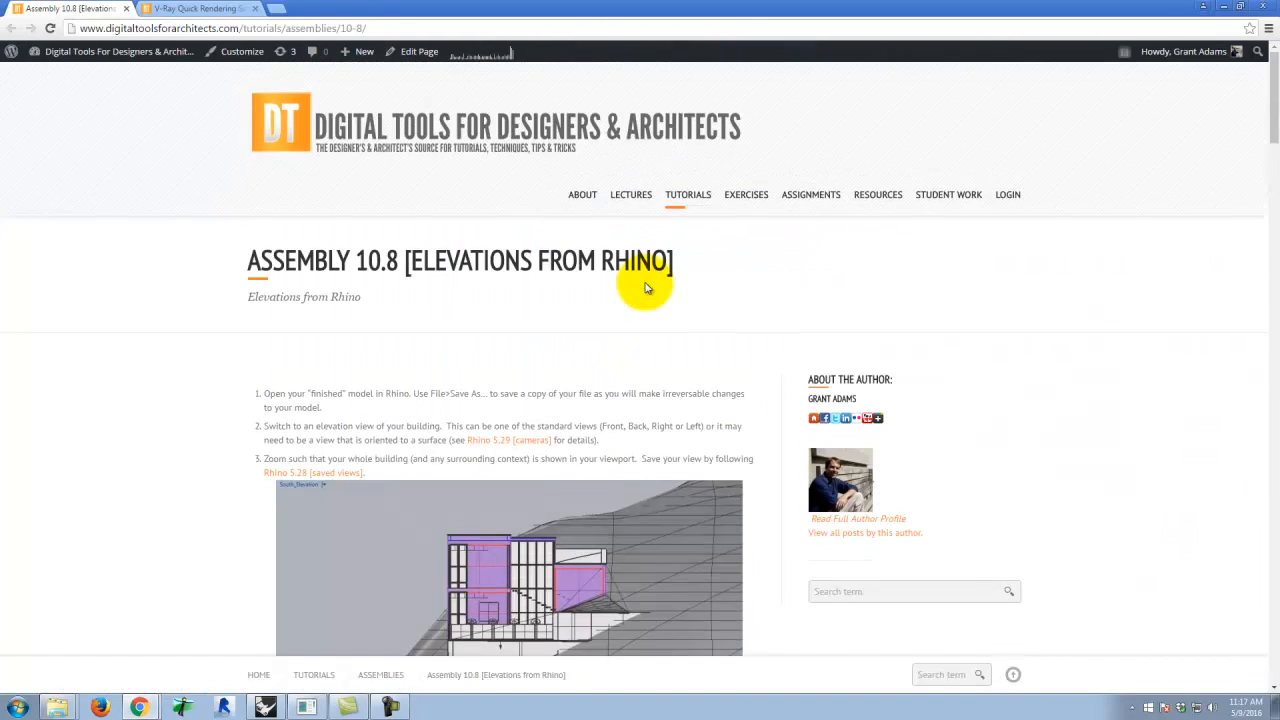
{"action": "scroll", "coordinate": [645, 286], "scroll_direction": "down", "scroll_amount": 7}
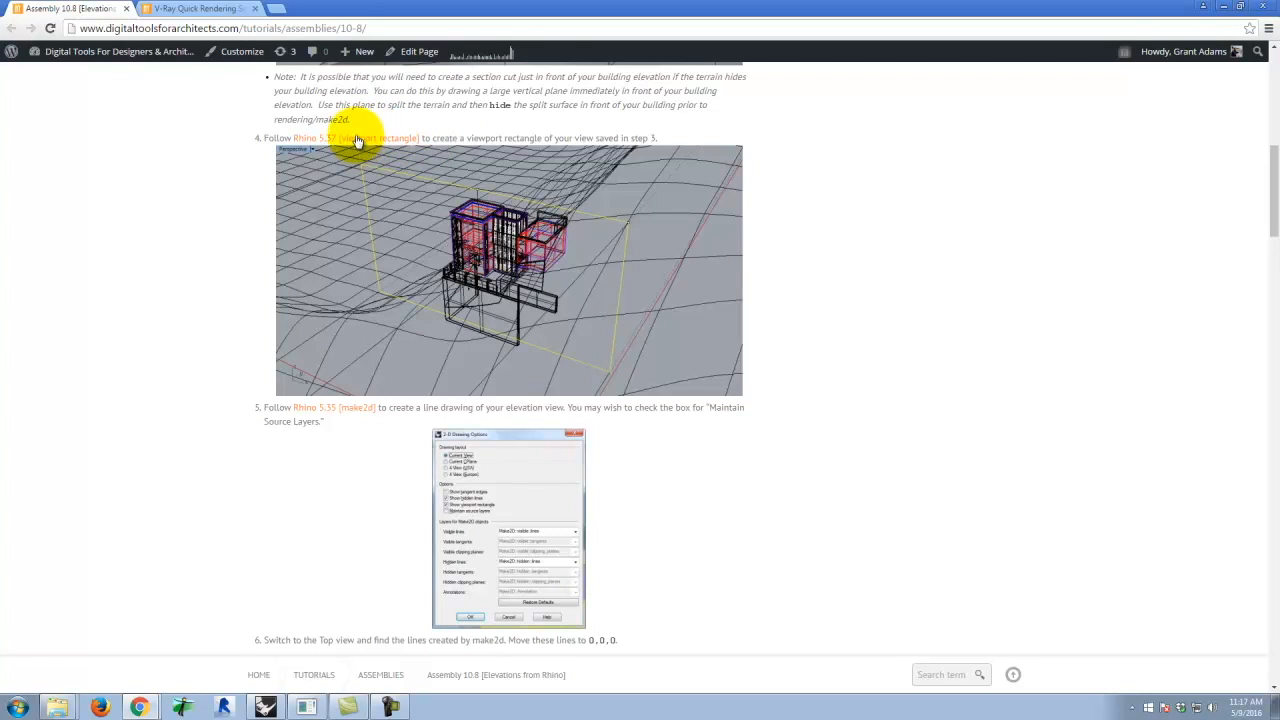
{"action": "left_click", "coordinate": [1221, 7]}
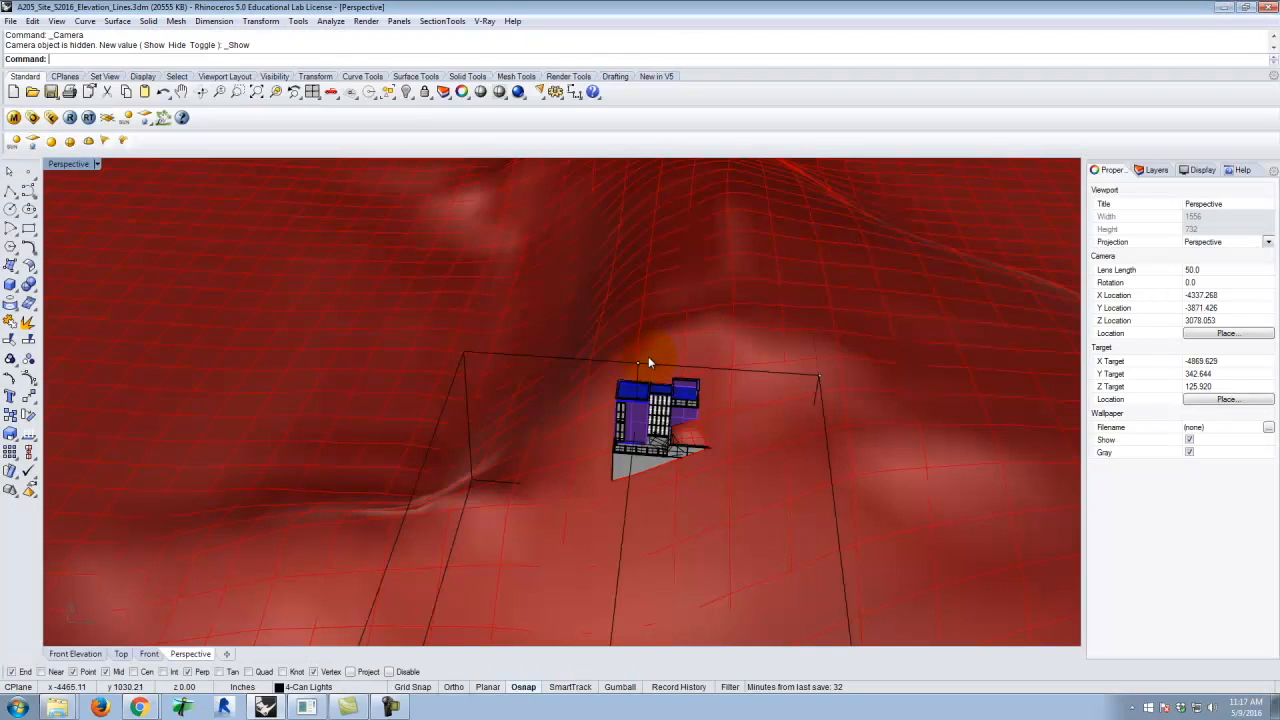
Select the terrain to identify its layer and turn off the Terrain layer under Site-Environment
{"action": "right_click_drag", "start_coordinate": [648, 362], "coordinate": [718, 395]}
{"action": "left_click", "coordinate": [806, 281]}
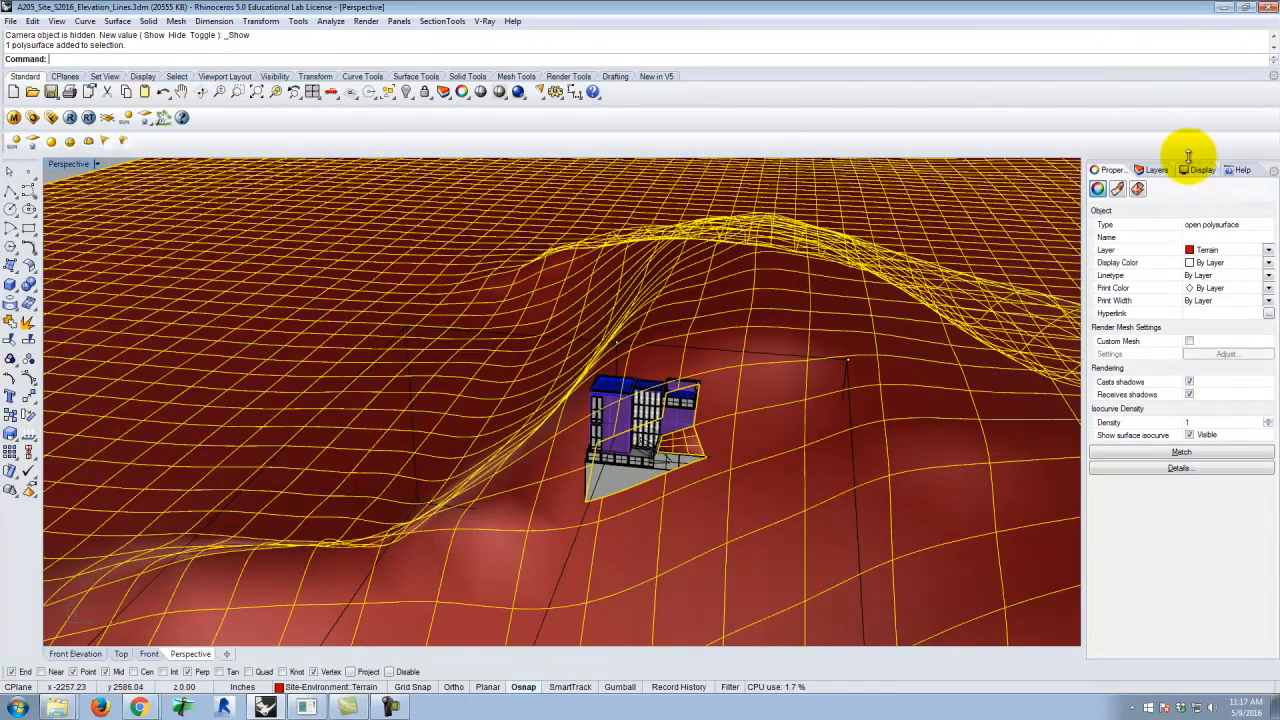
{"action": "left_click", "coordinate": [1157, 170]}
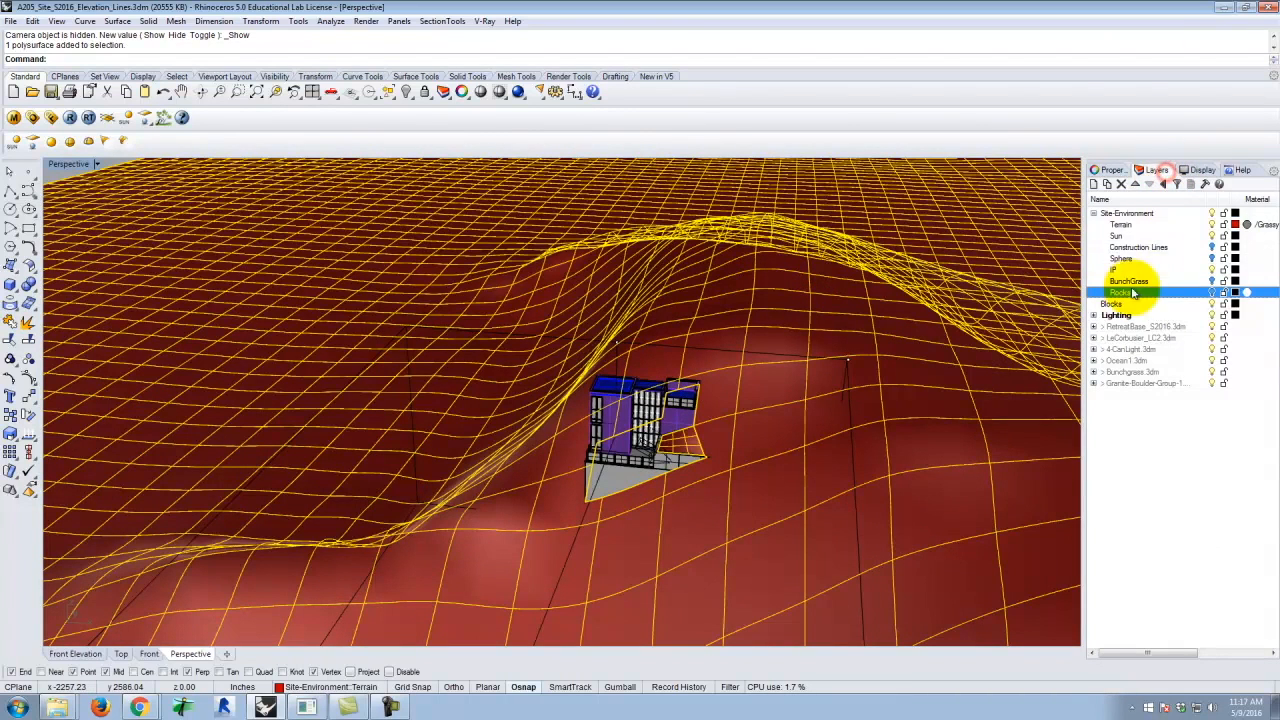
{"action": "left_click", "coordinate": [1212, 224]}
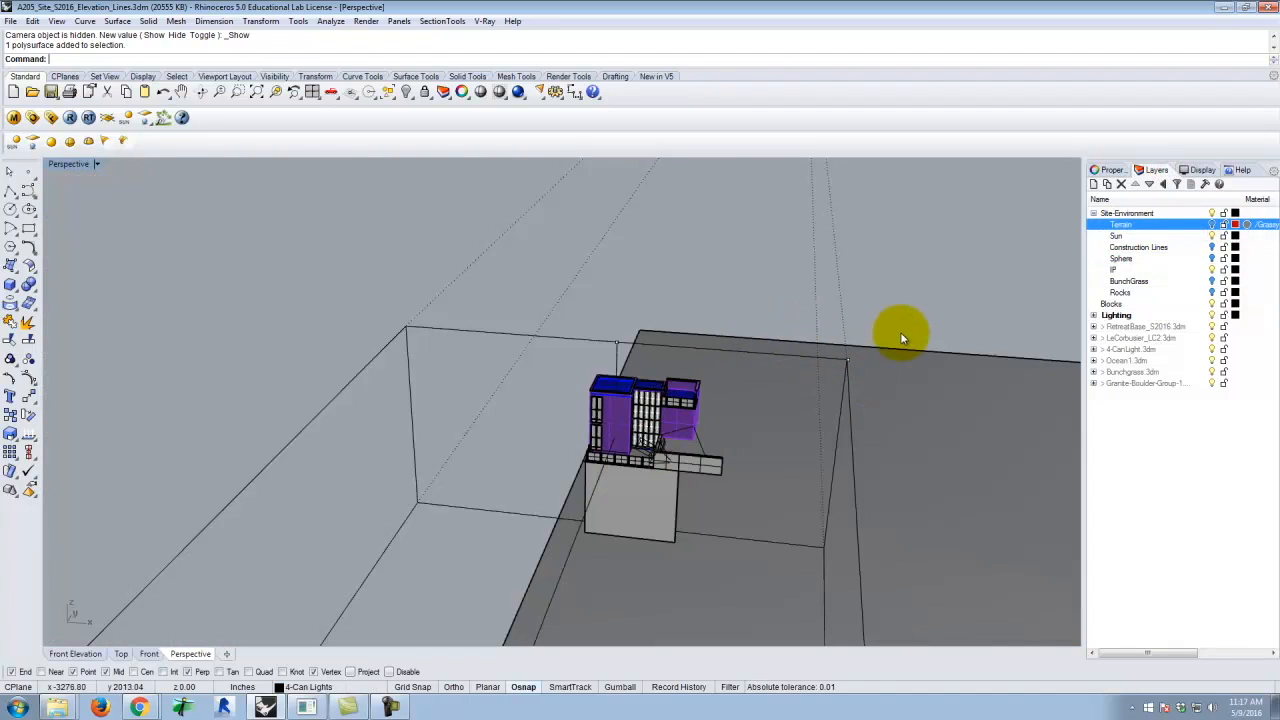
{"action": "mouse_move", "coordinate": [912, 362]}
{"action": "right_mouse_down"}
{"action": "mouse_move", "coordinate": [722, 343]}
{"action": "mouse_move", "coordinate": [566, 349]}
{"action": "mouse_move", "coordinate": [723, 366]}
{"action": "mouse_move", "coordinate": [830, 357]}
{"action": "mouse_move", "coordinate": [894, 377]}
{"action": "right_mouse_up"}
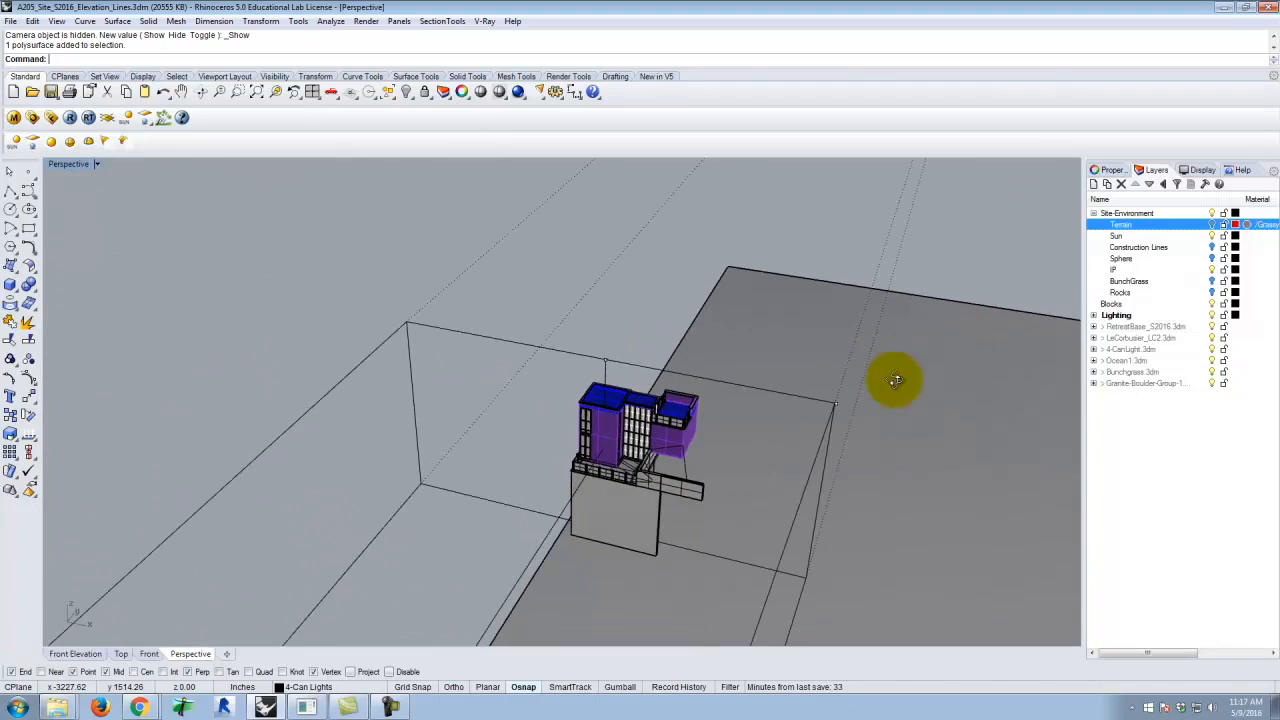
Hide the building's block instance and the remaining building geometry inside the camera frustum
{"action": "left_click", "coordinate": [610, 428]}
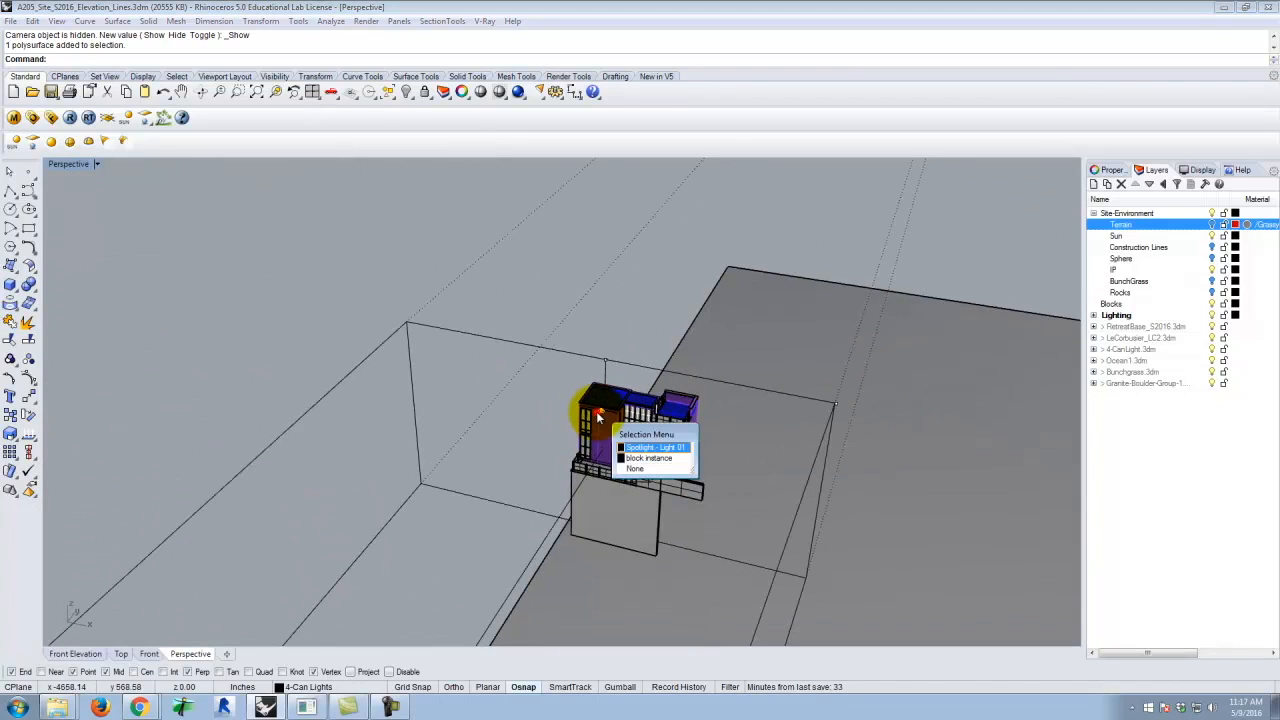
{"action": "left_click", "coordinate": [636, 457]}
{"action": "key", "text": "Return"}
{"action": "left_click", "coordinate": [640, 466]}
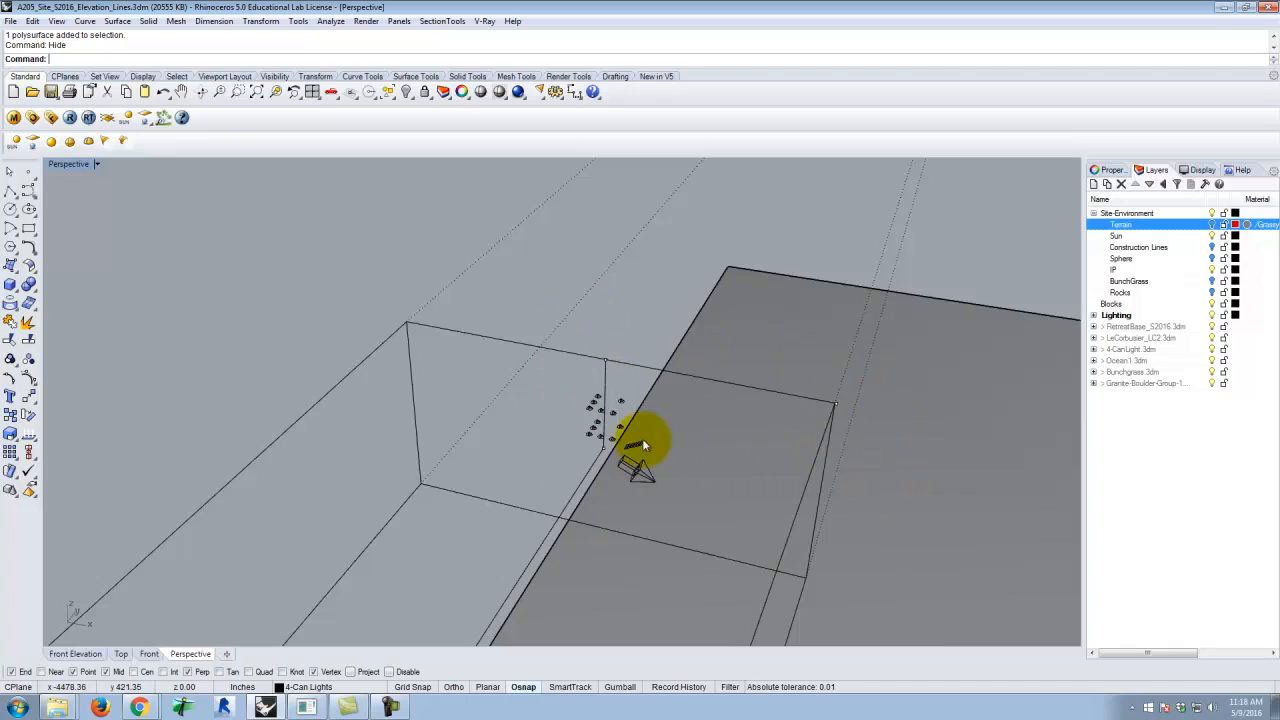
Draw a 3-point rectangle from the frustum plane's upper midpoint to its upper corner, with its width reaching the central target point
{"action": "left_click", "coordinate": [28, 230]}
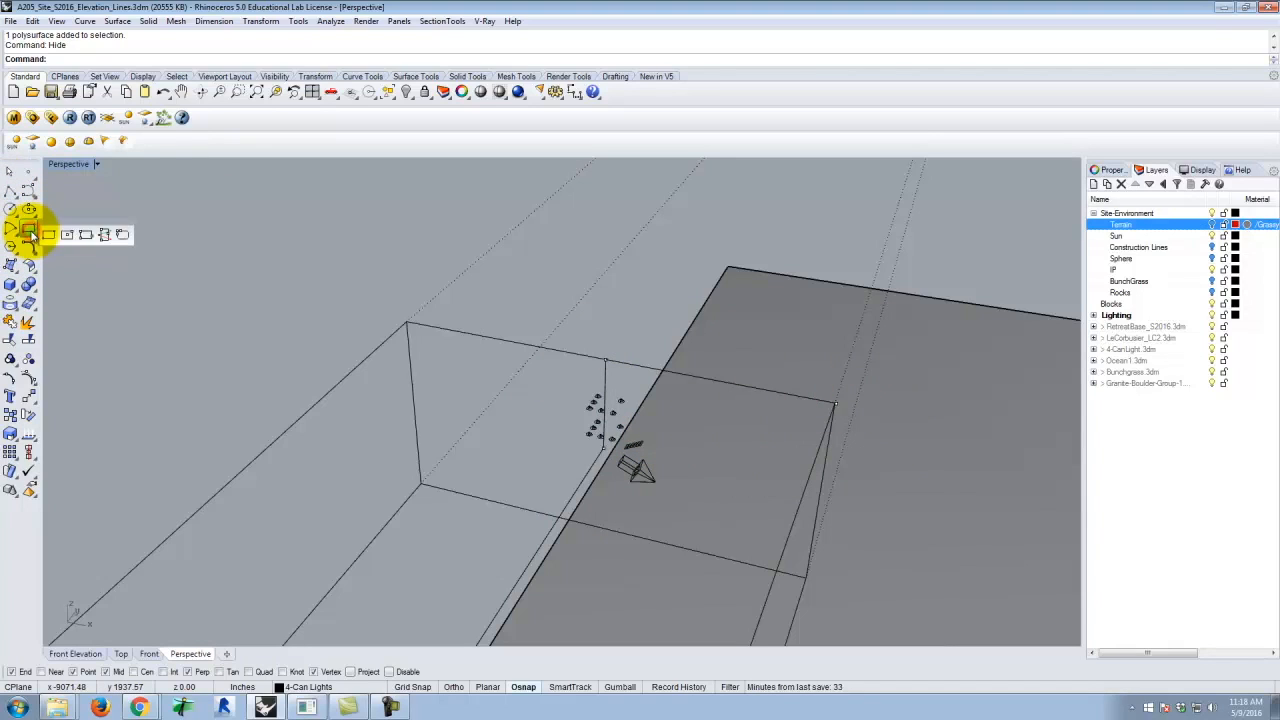
{"action": "left_click", "coordinate": [85, 235]}
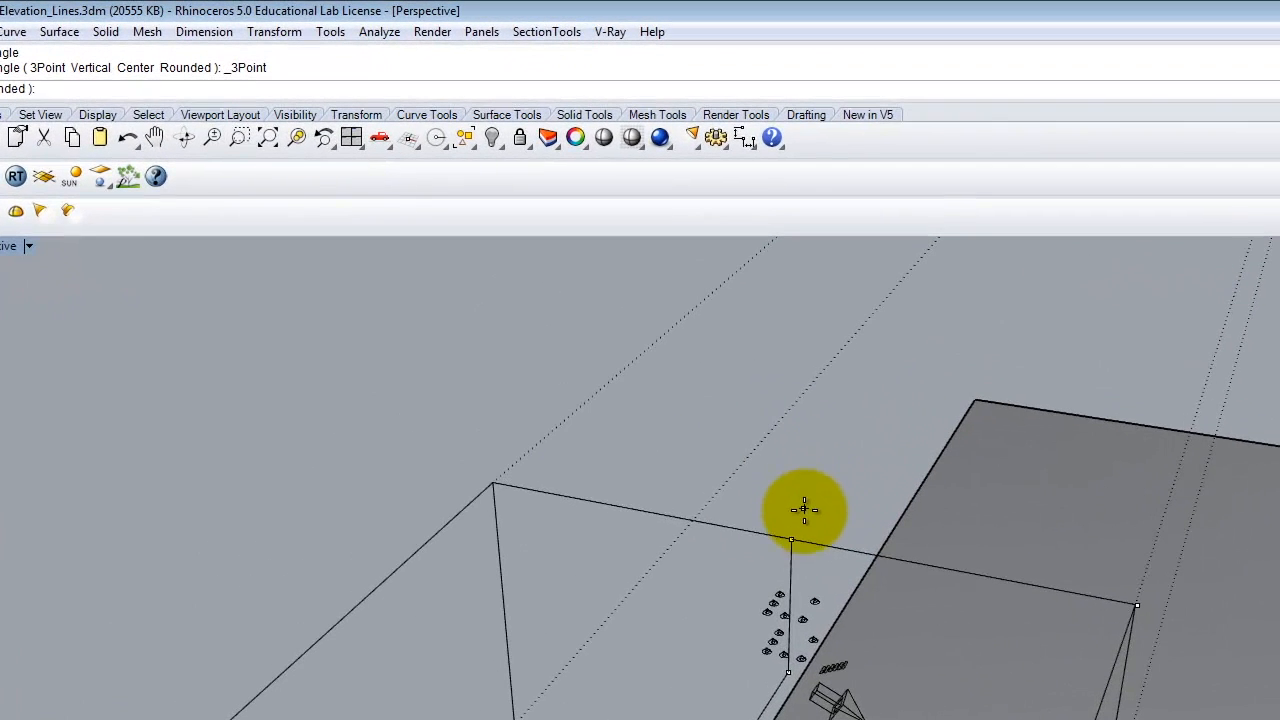
{"action": "left_click", "coordinate": [791, 538]}
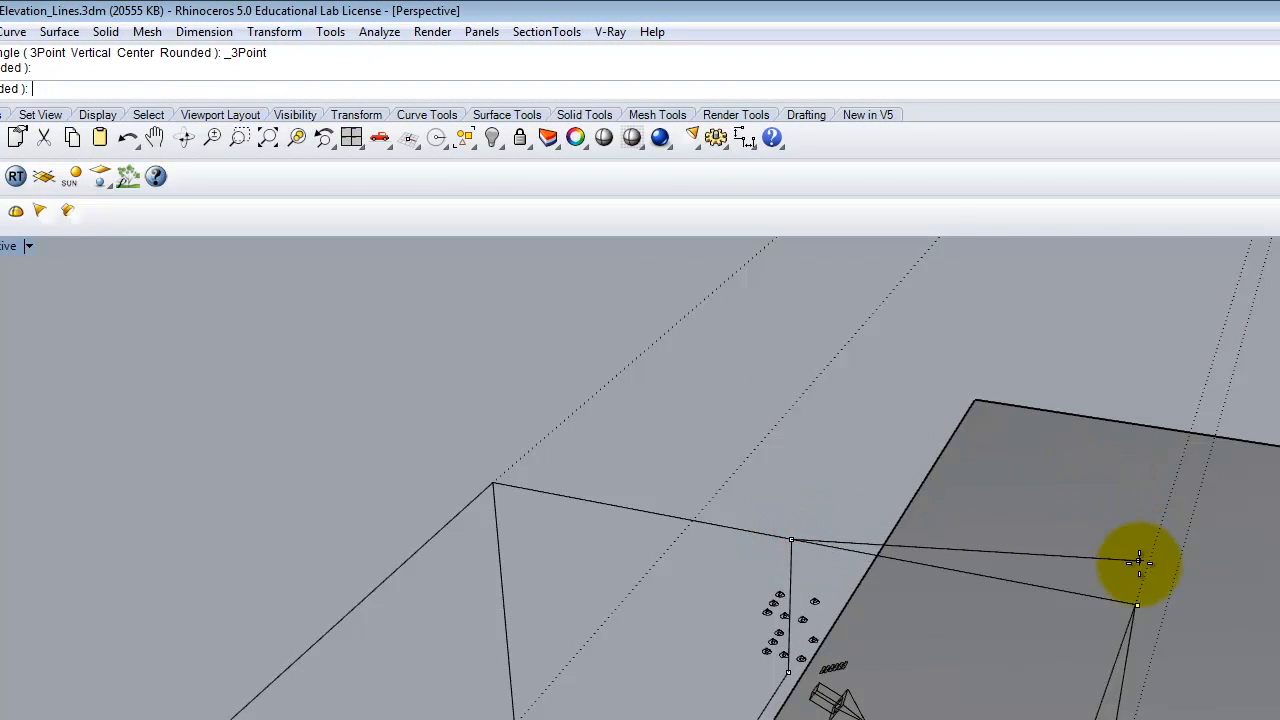
{"action": "left_click", "coordinate": [1138, 603]}
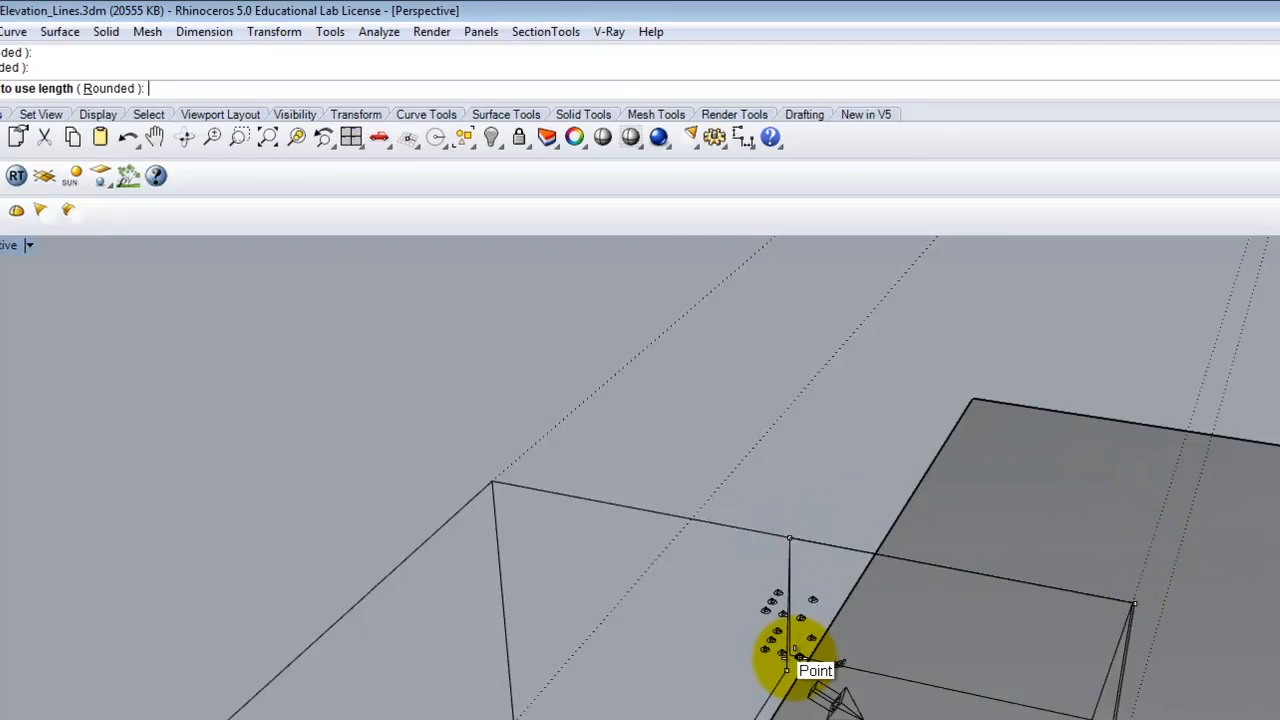
{"action": "left_click", "coordinate": [790, 665]}
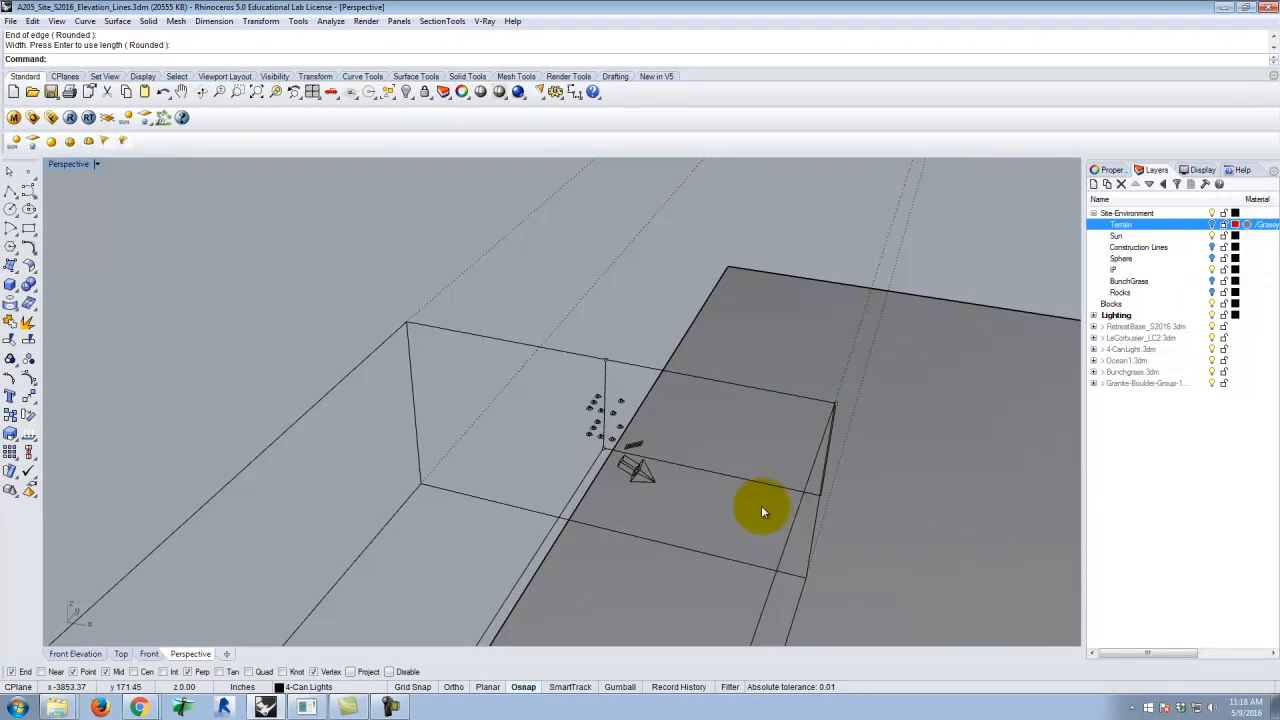
Scale the viewport rectangle by a factor of 2 from the frustum plane's upper midpoint to fill the frustum plane
{"action": "left_click", "coordinate": [738, 477]}
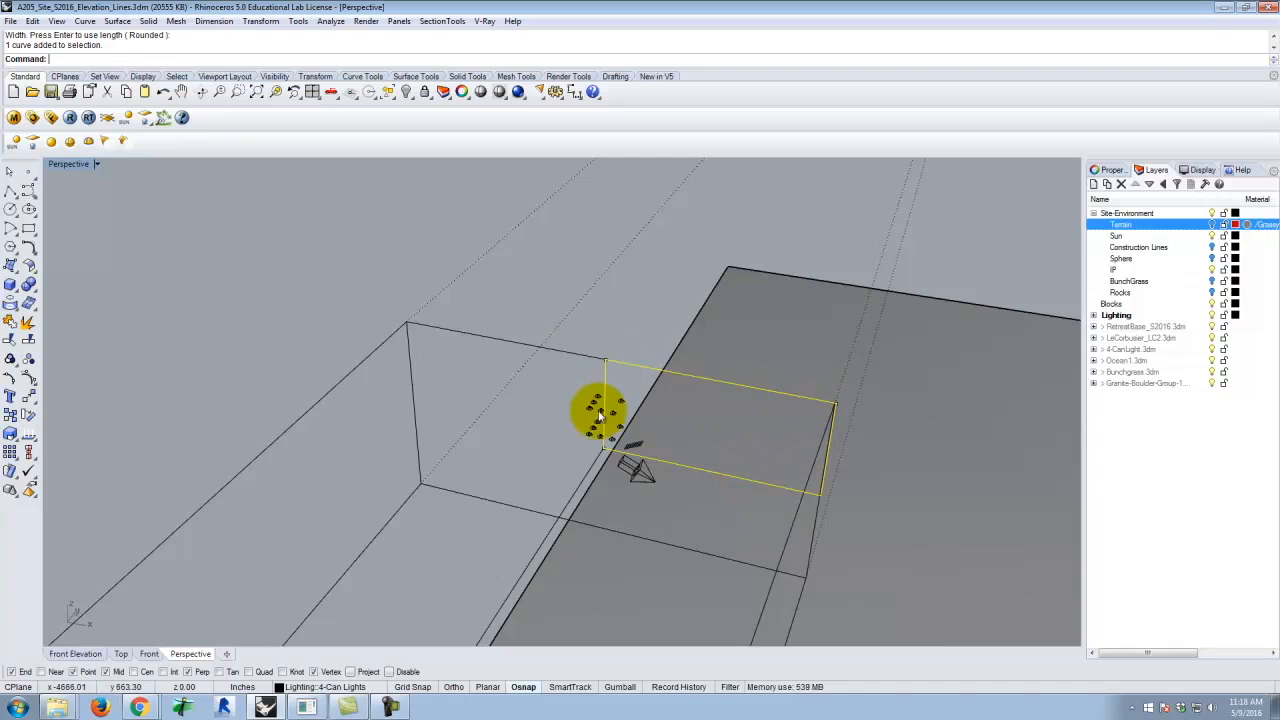
{"action": "scroll", "coordinate": [838, 410], "scroll_direction": "up", "scroll_amount": 10}
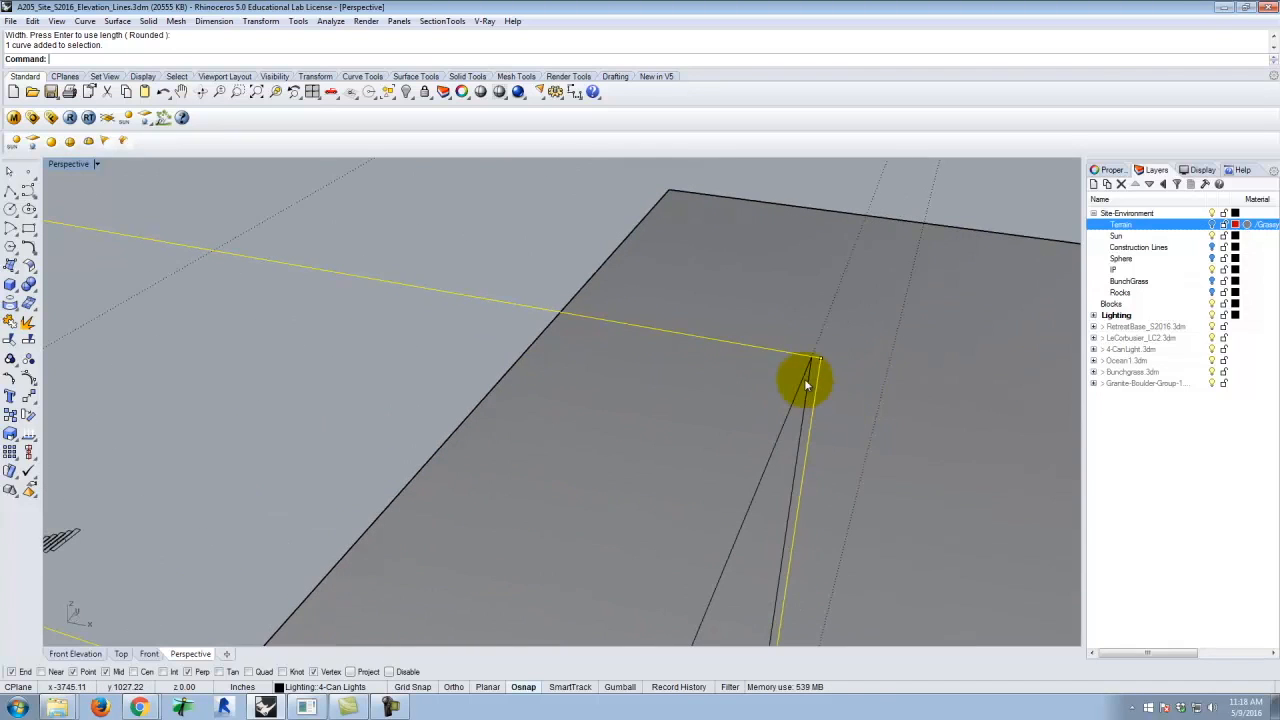
{"action": "scroll", "coordinate": [900, 325], "scroll_direction": "down", "scroll_amount": 10}
{"action": "scroll", "coordinate": [927, 386], "scroll_direction": "up", "scroll_amount": 2}
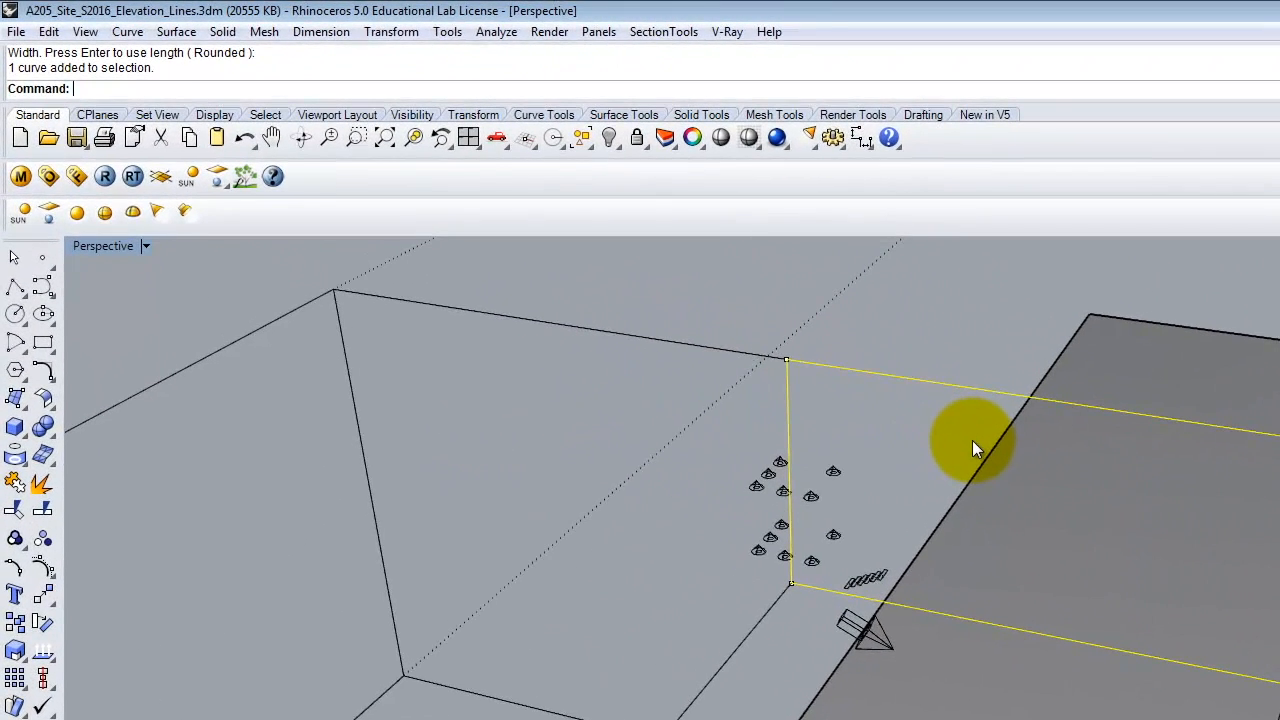
{"action": "type", "text": "Scale"}
{"action": "key", "text": "Return"}
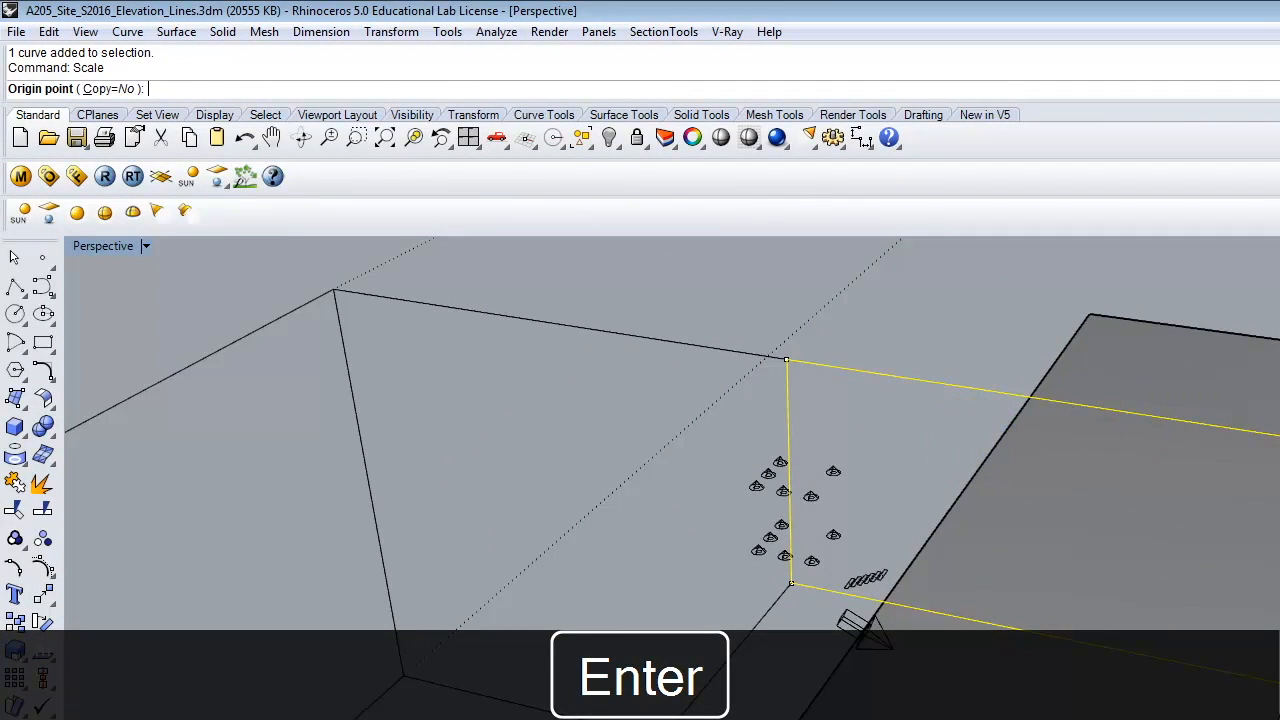
{"action": "key", "text": "Return"}
{"action": "key", "text": "Return"}
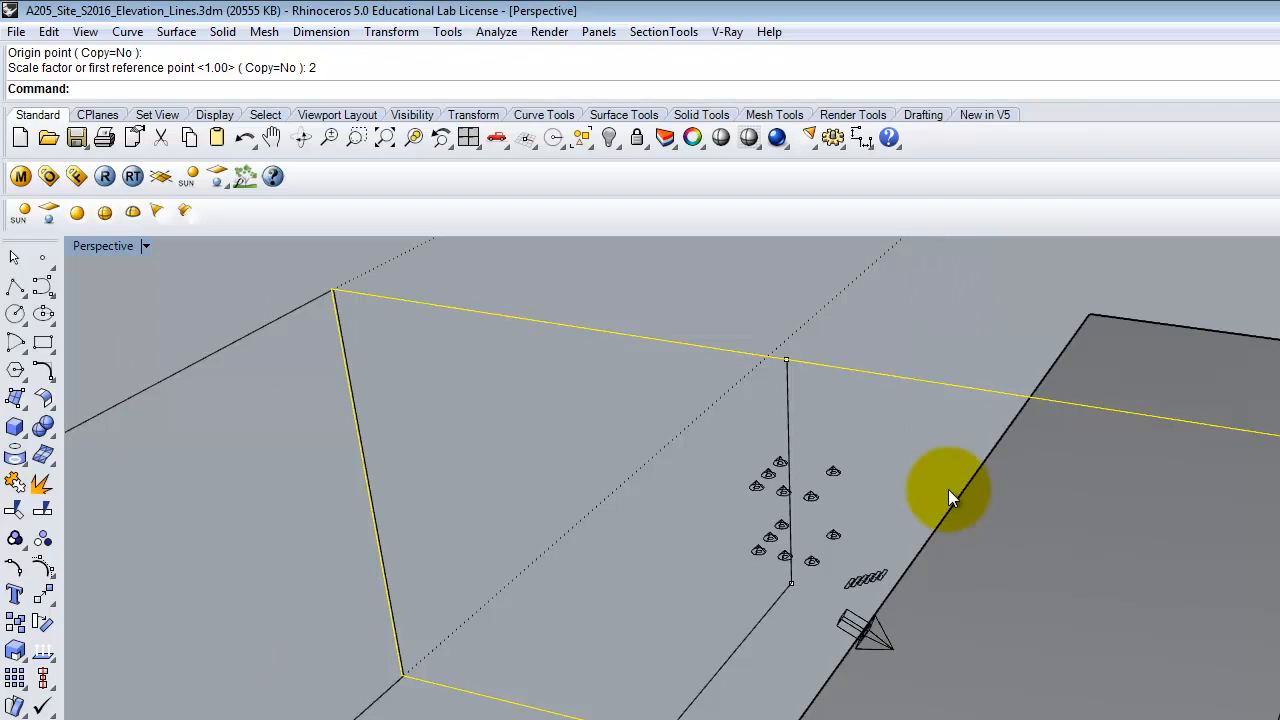
Unhide the building and terrain, and restore the saved Front Elevation view in its enlarged viewport
{"action": "type", "text": "Show"}
{"action": "key", "text": "Return"}
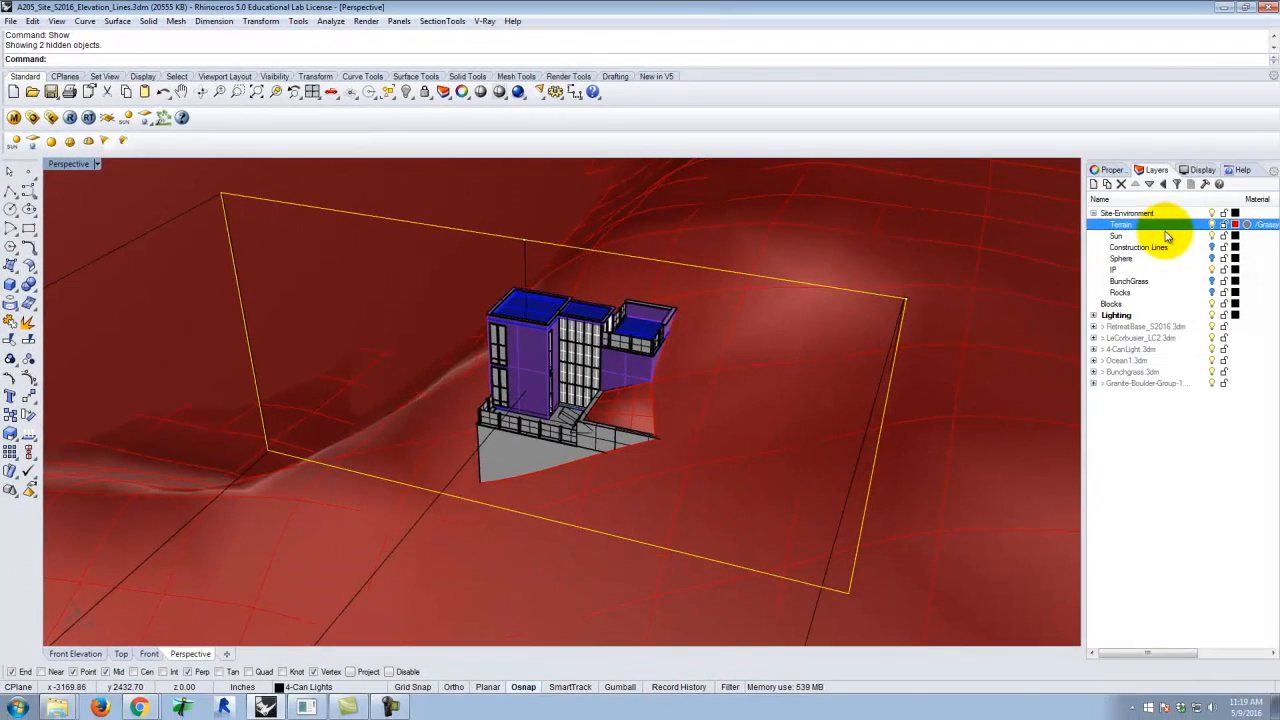
{"action": "double_click", "coordinate": [70, 164]}
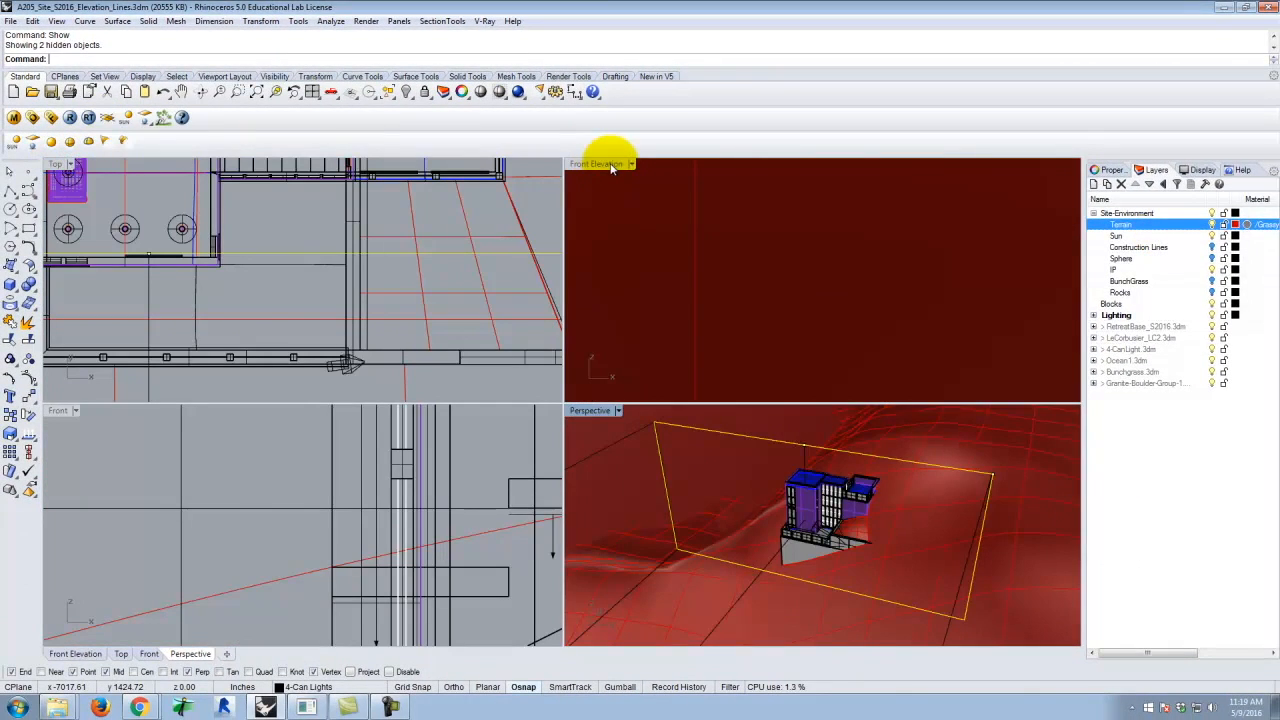
{"action": "double_click", "coordinate": [605, 164]}
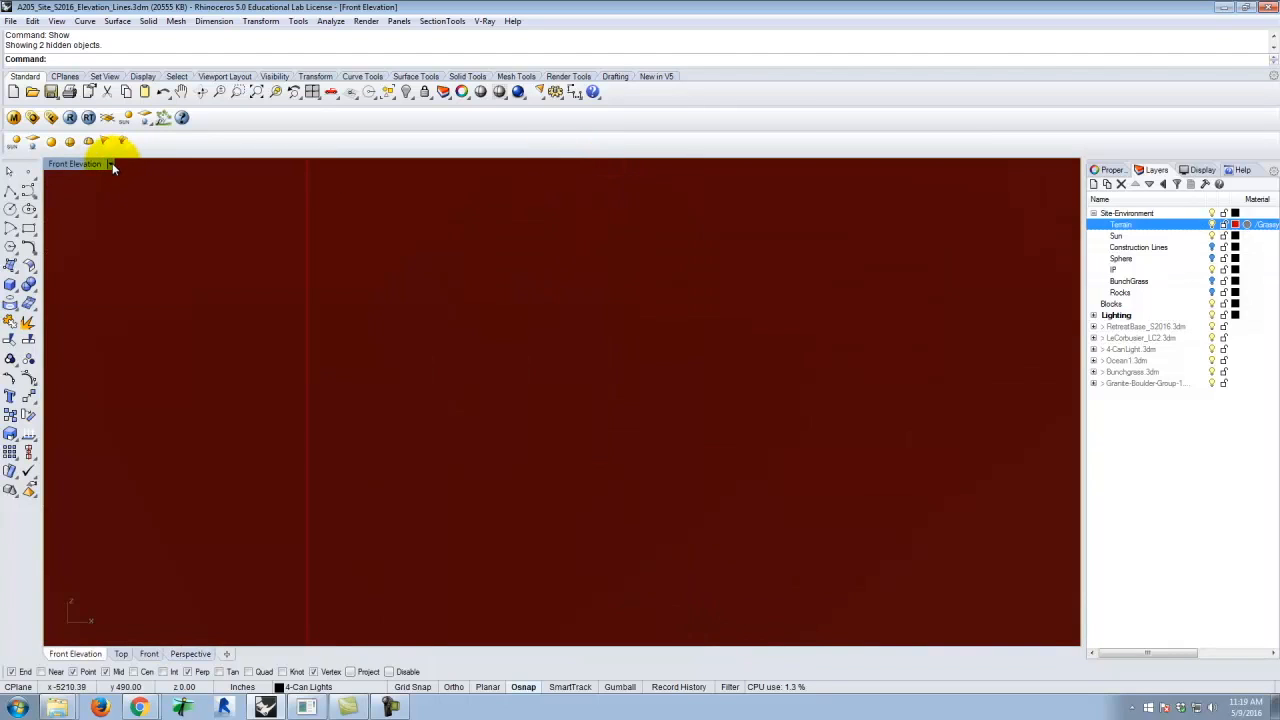
{"action": "left_click", "coordinate": [111, 165]}
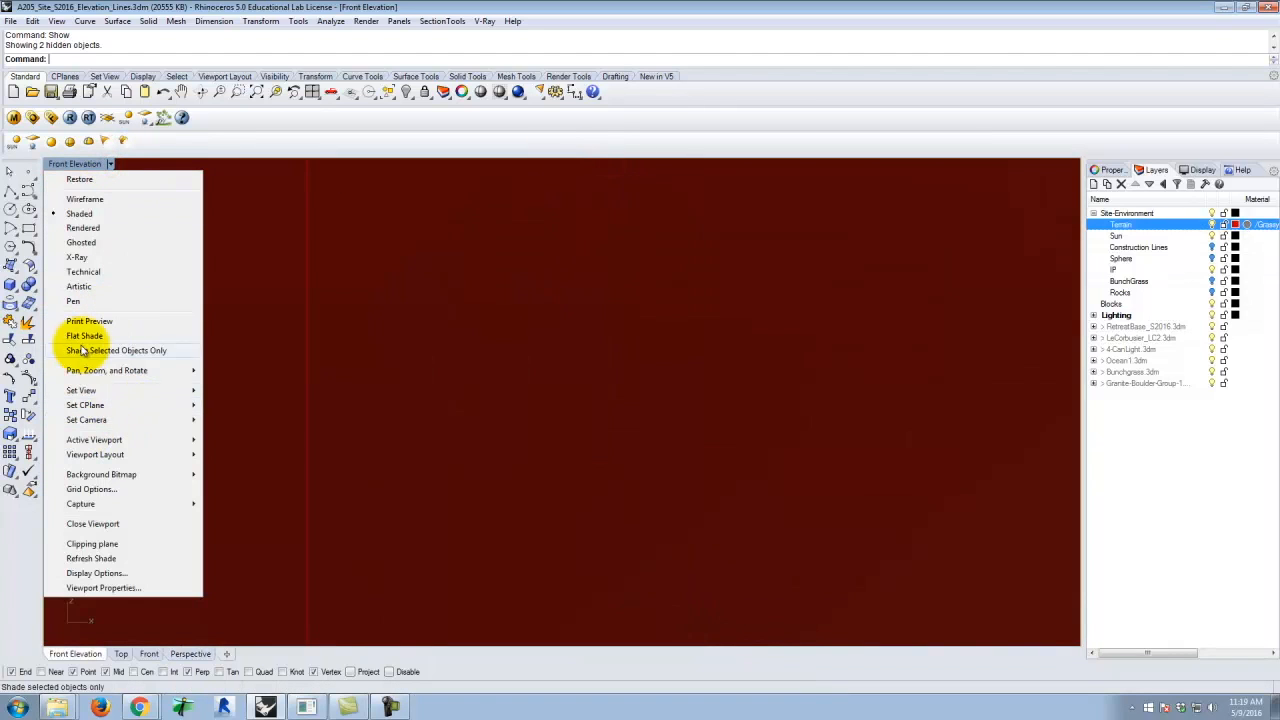
{"action": "mouse_move", "coordinate": [123, 390]}
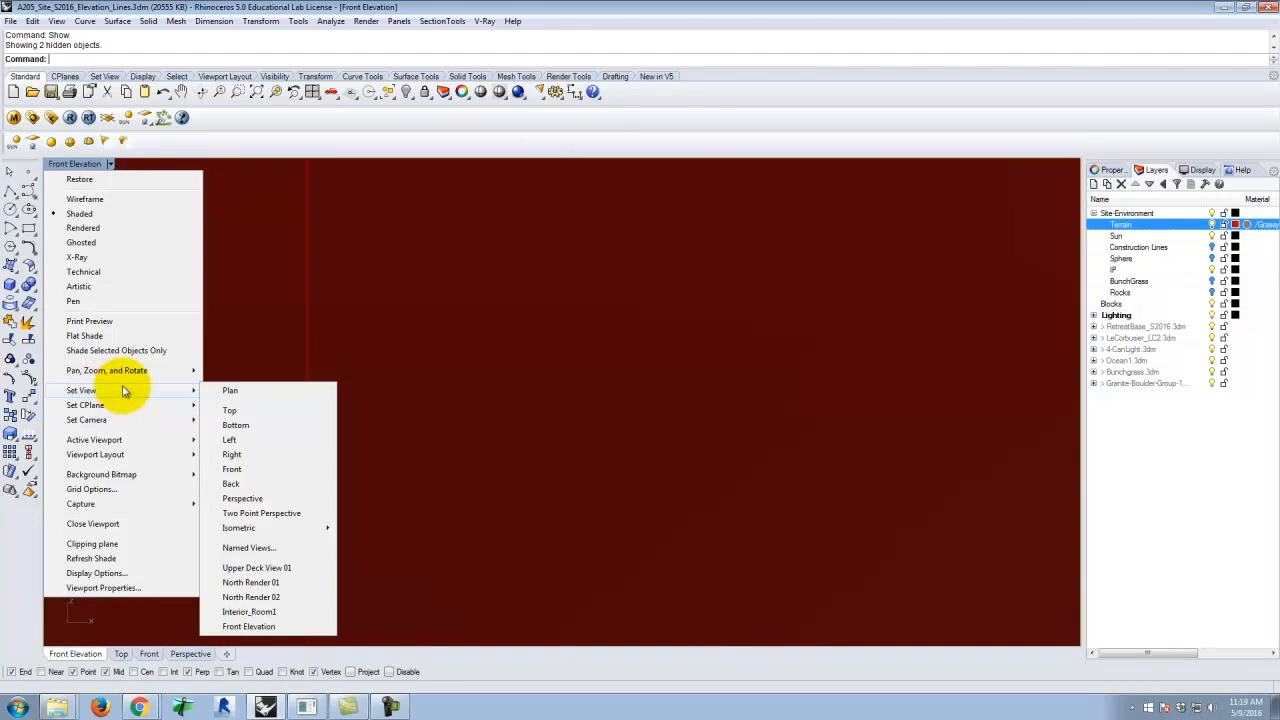
{"action": "left_click", "coordinate": [248, 626]}
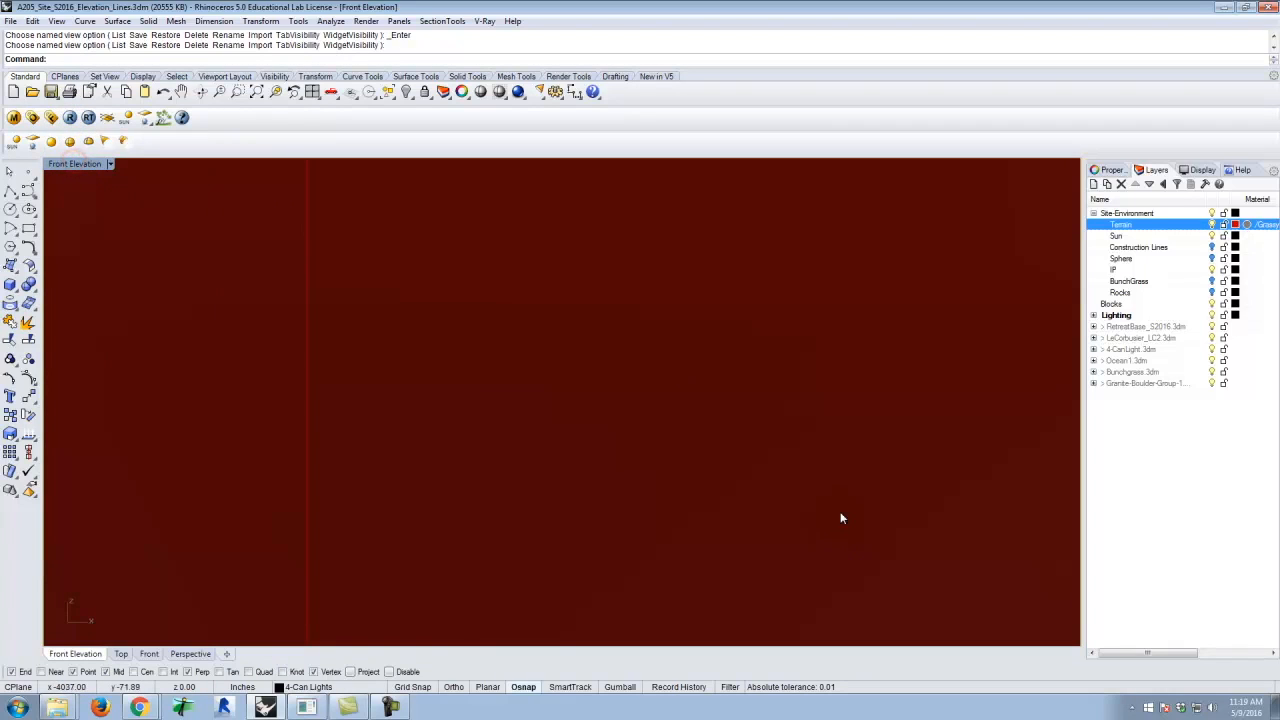
Hide the large dome block instance on the Sun layer that surrounds the site and blocks the elevation view
{"action": "double_click", "coordinate": [71, 166]}
{"action": "scroll", "coordinate": [806, 485], "scroll_direction": "down", "scroll_amount": 5}
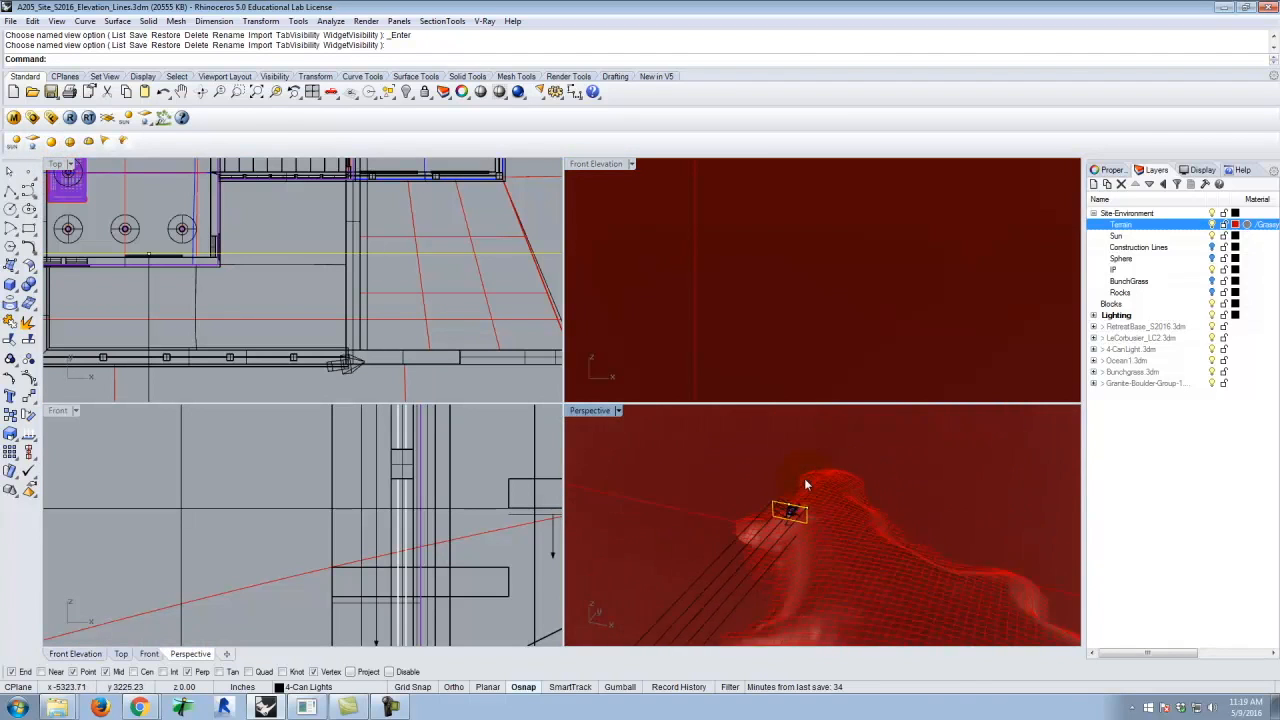
{"action": "scroll", "coordinate": [864, 449], "scroll_direction": "down", "scroll_amount": 5}
{"action": "left_click", "coordinate": [786, 447]}
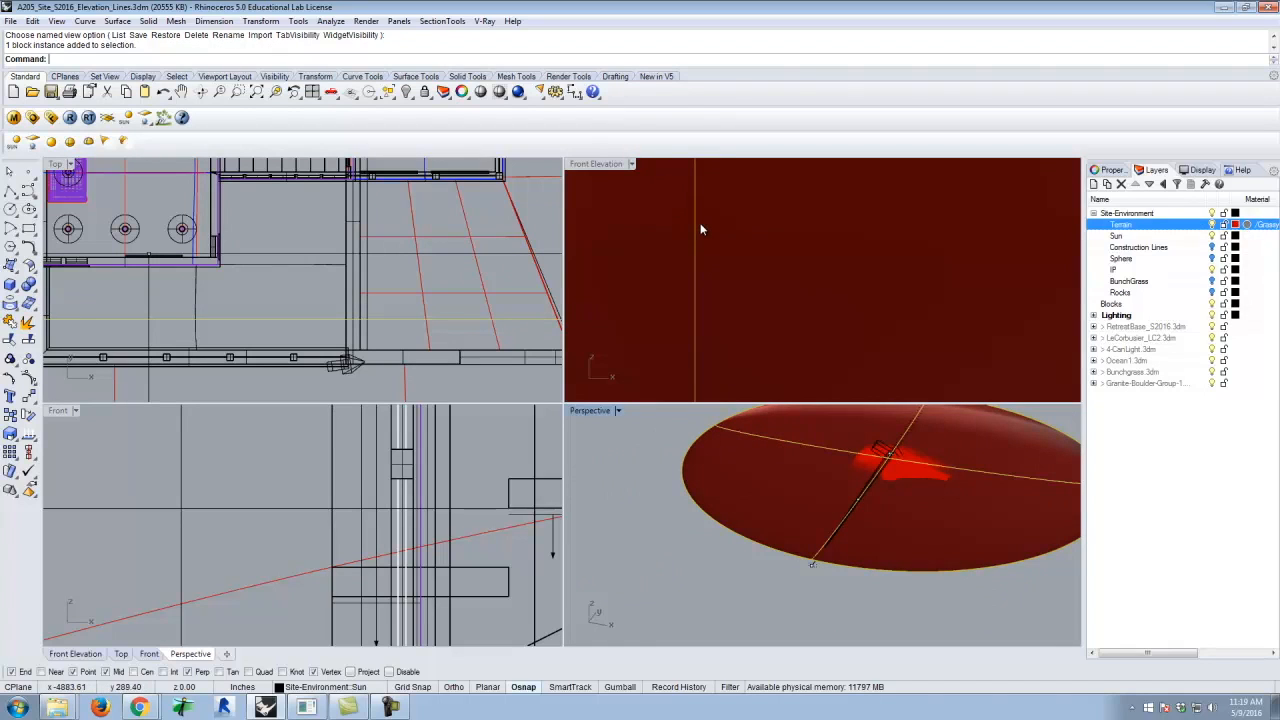
{"action": "key", "text": "Return"}
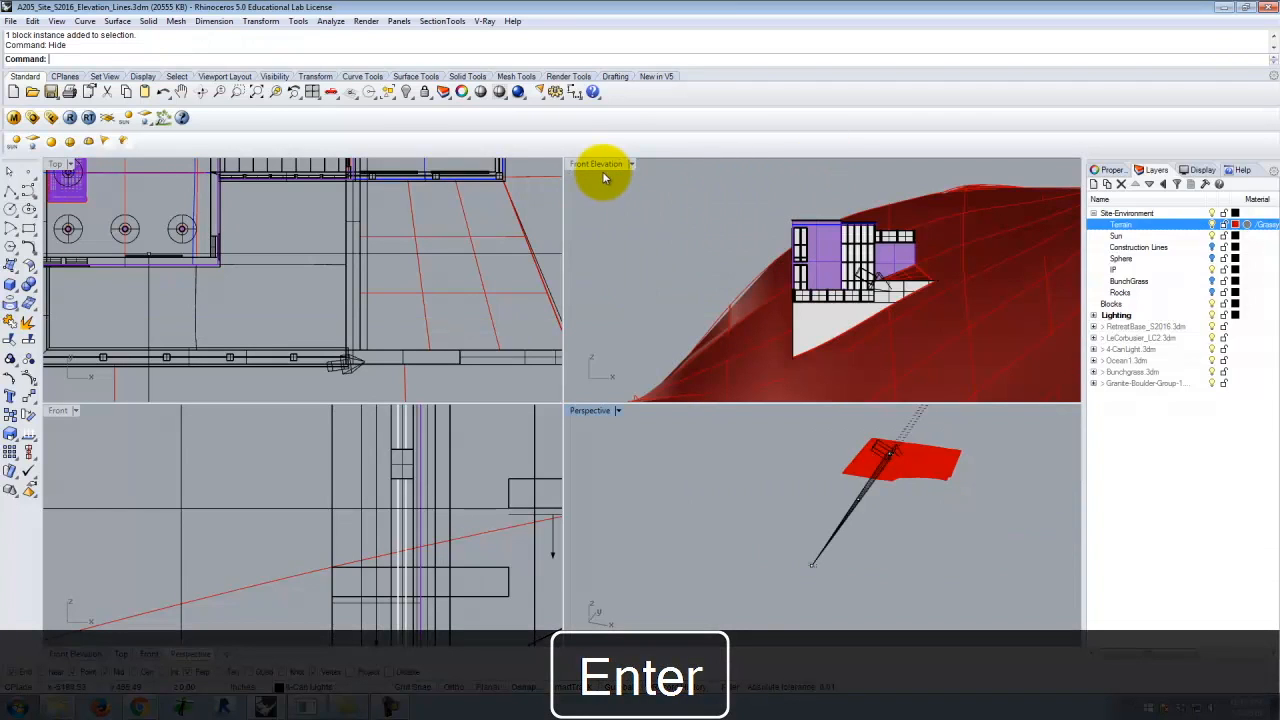
Enlarge the Front Elevation viewport and restore its saved Front Elevation named view
{"action": "double_click", "coordinate": [600, 165]}
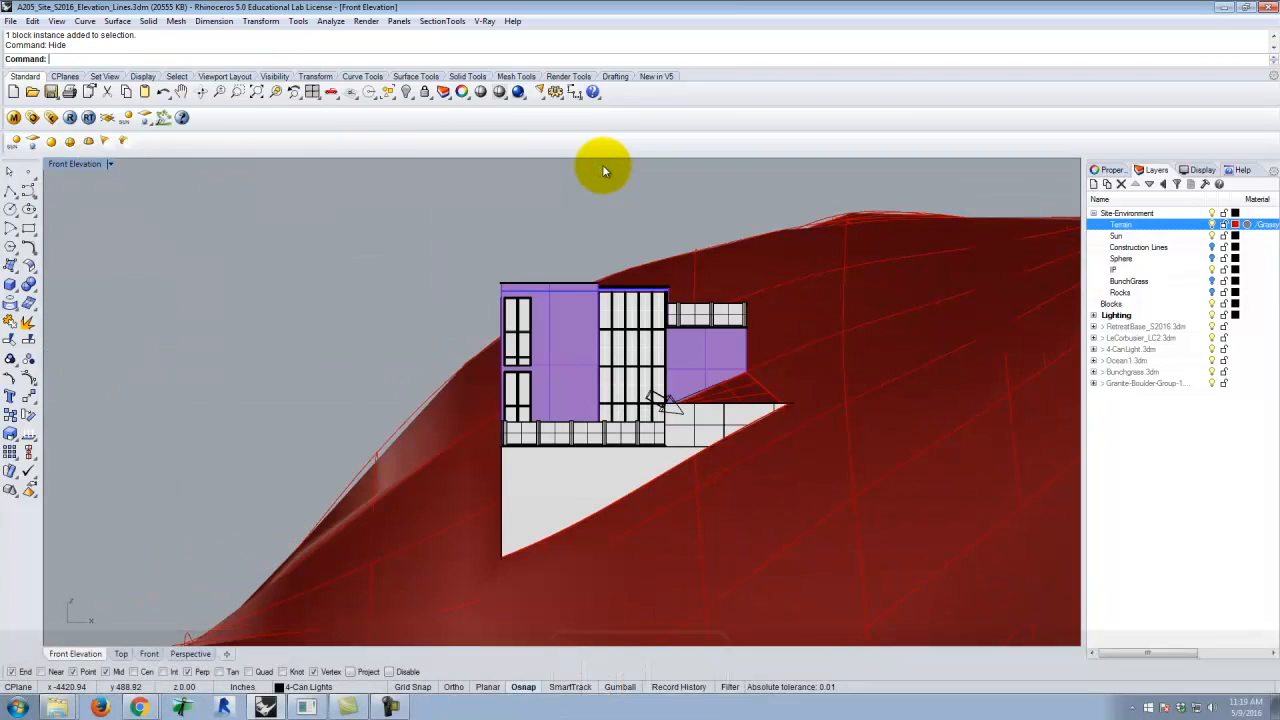
{"action": "left_click", "coordinate": [110, 163]}
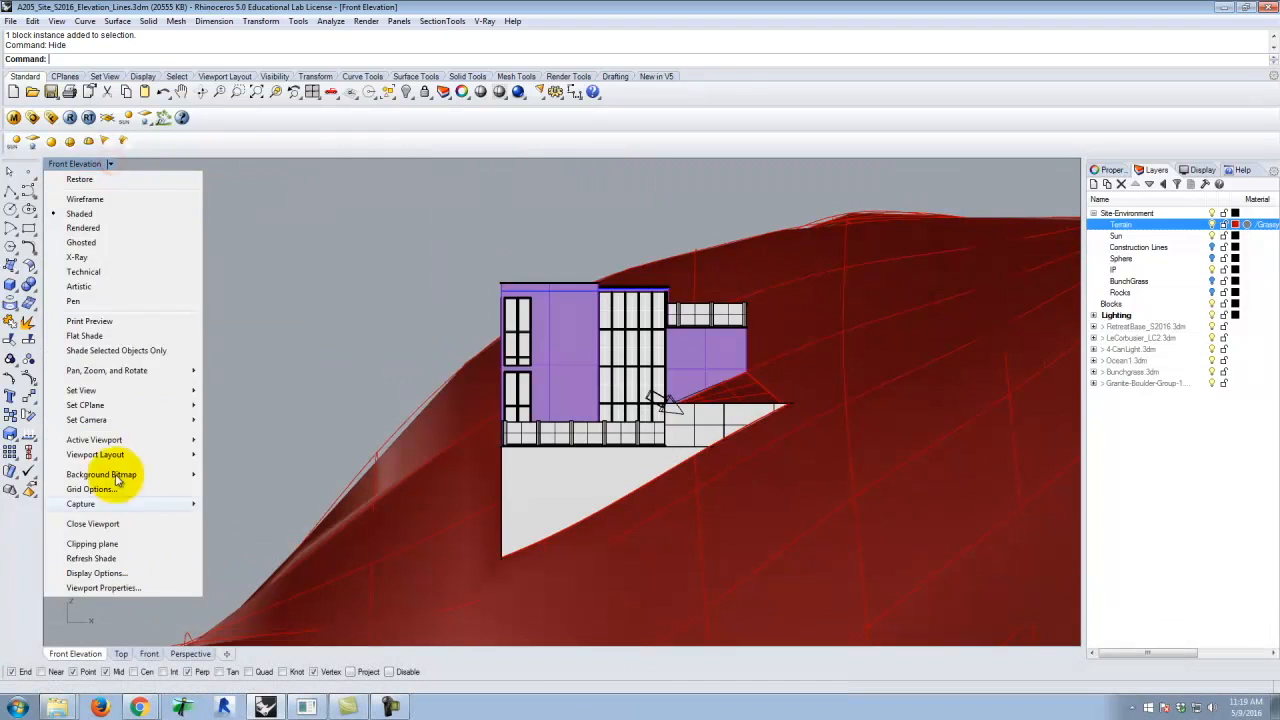
{"action": "mouse_move", "coordinate": [140, 390]}
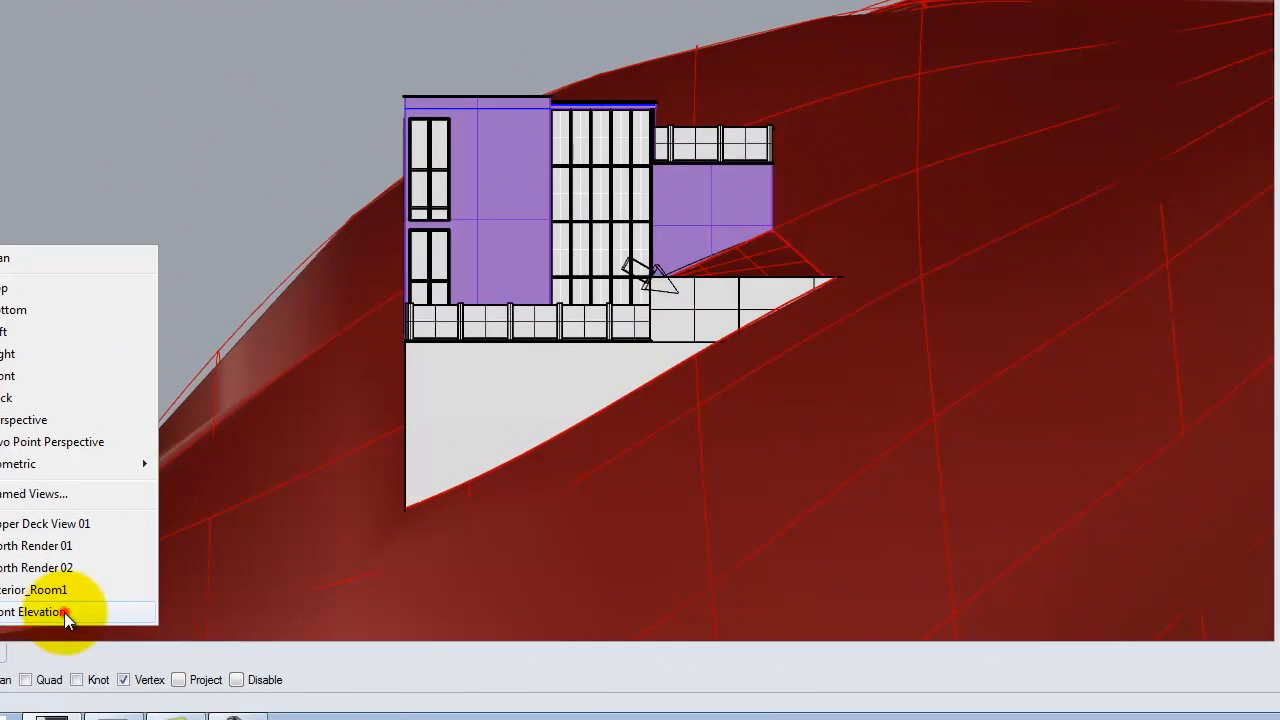
{"action": "left_click", "coordinate": [277, 623]}
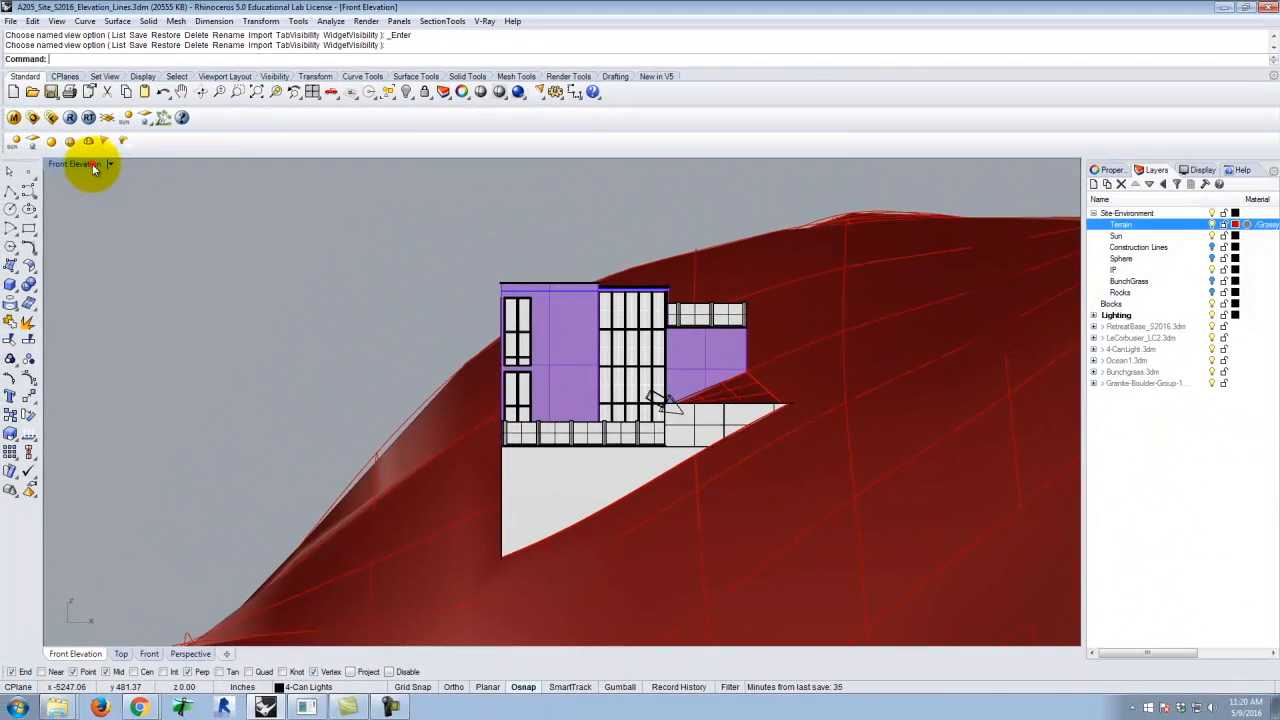
Create a sublayer named Contours under Site-Environment and make it the current layer
{"action": "double_click", "coordinate": [91, 163]}
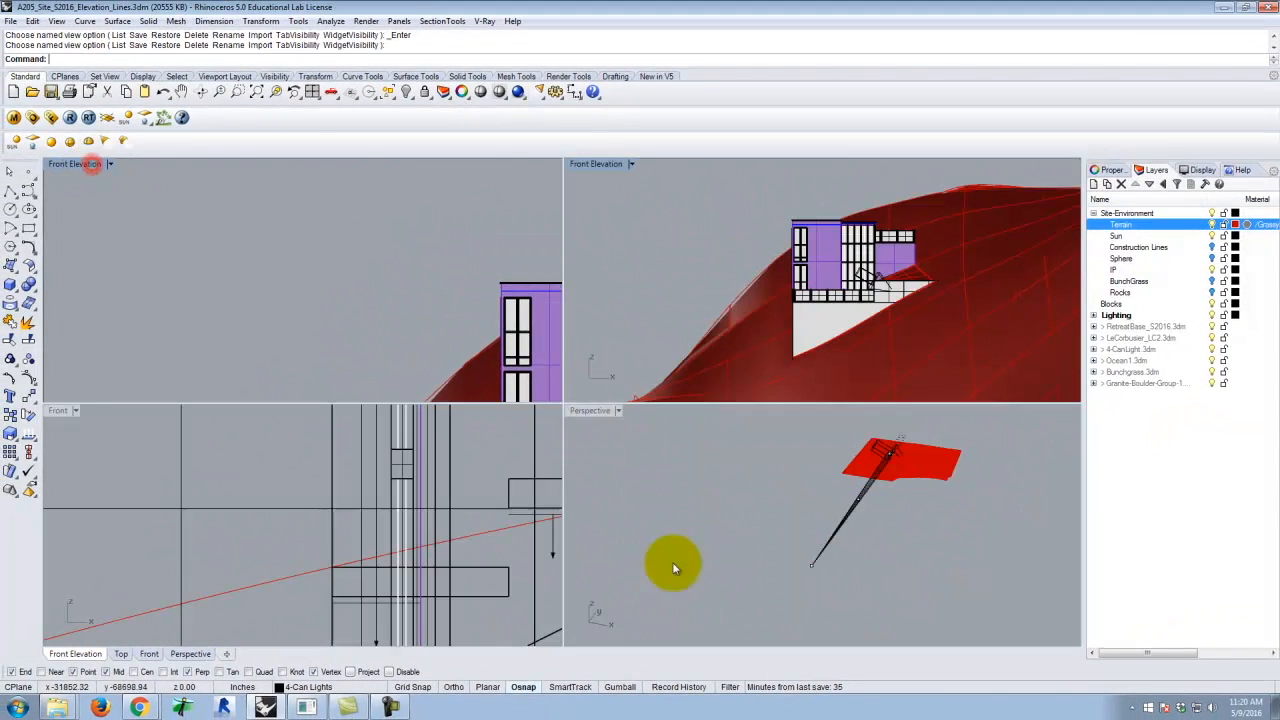
{"action": "double_click", "coordinate": [598, 410]}
{"action": "right_click_drag", "start_coordinate": [512, 392], "coordinate": [672, 358]}
{"action": "scroll", "coordinate": [558, 328], "scroll_direction": "up", "scroll_amount": 20}
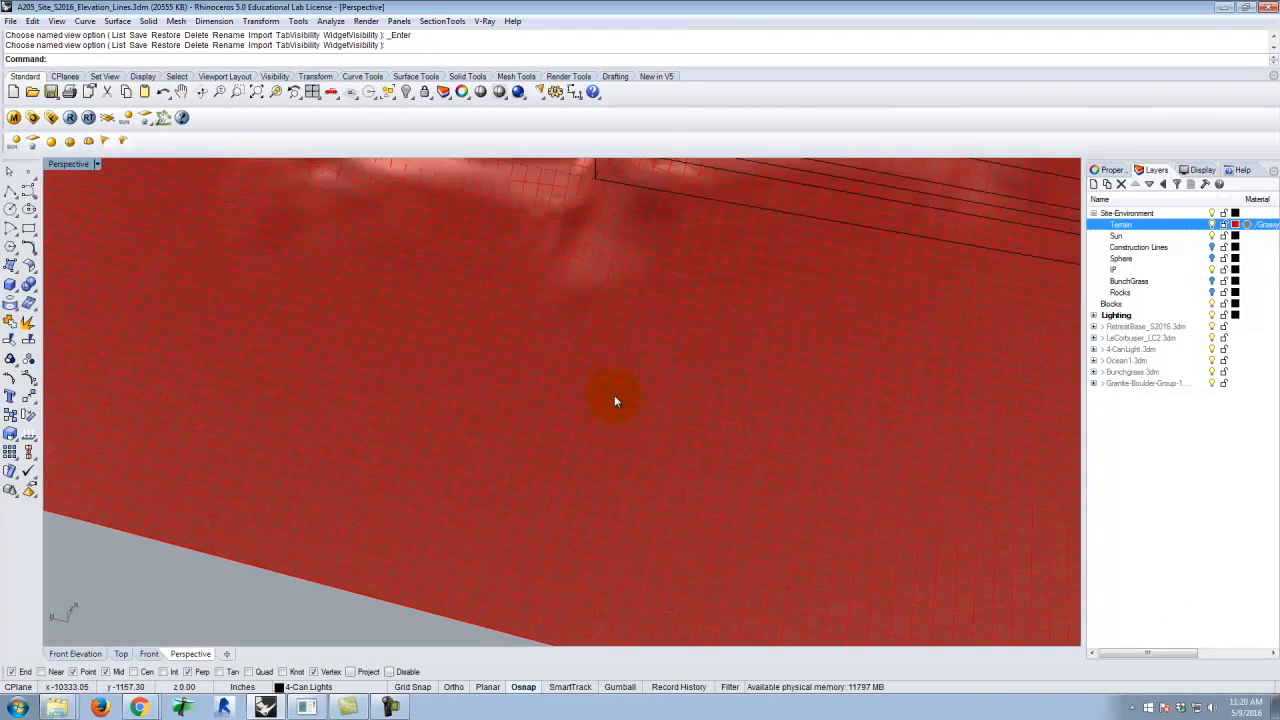
{"action": "right_click_drag", "start_coordinate": [888, 470], "coordinate": [654, 430]}
{"action": "key", "text": "Escape"}
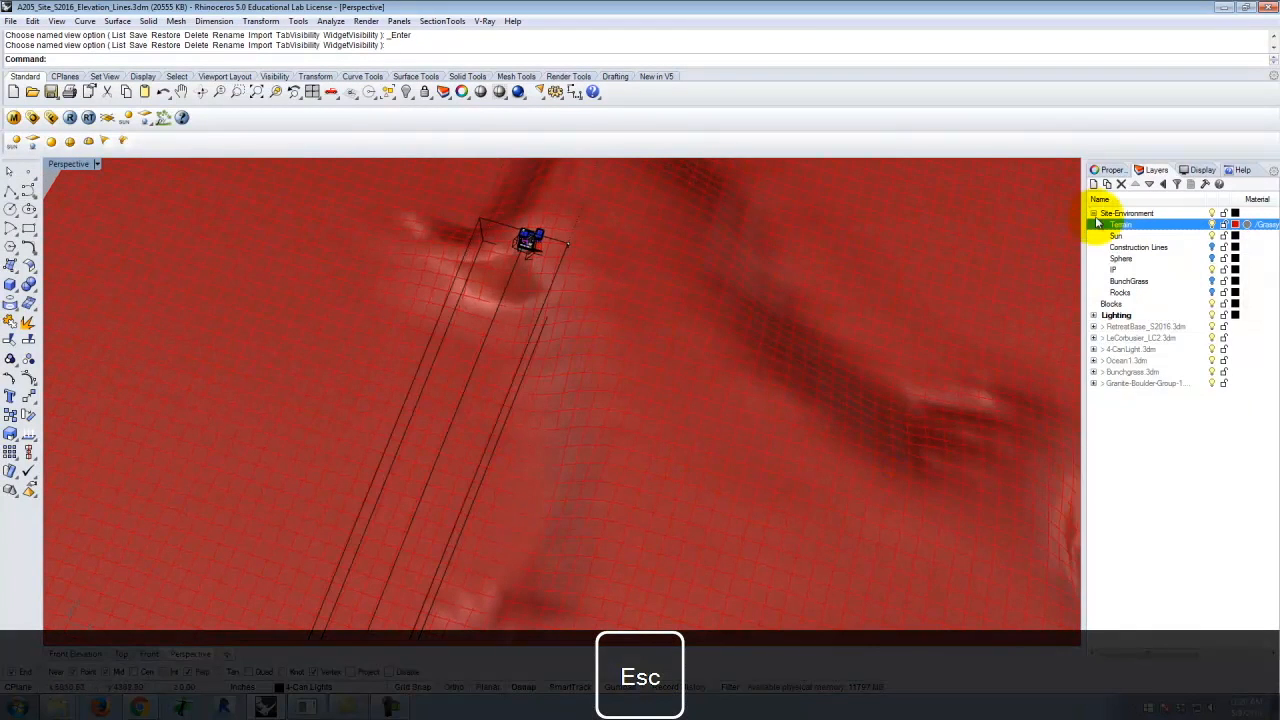
{"action": "left_click", "coordinate": [1108, 213]}
{"action": "left_click", "coordinate": [1108, 184]}
{"action": "type", "text": "Contours"}
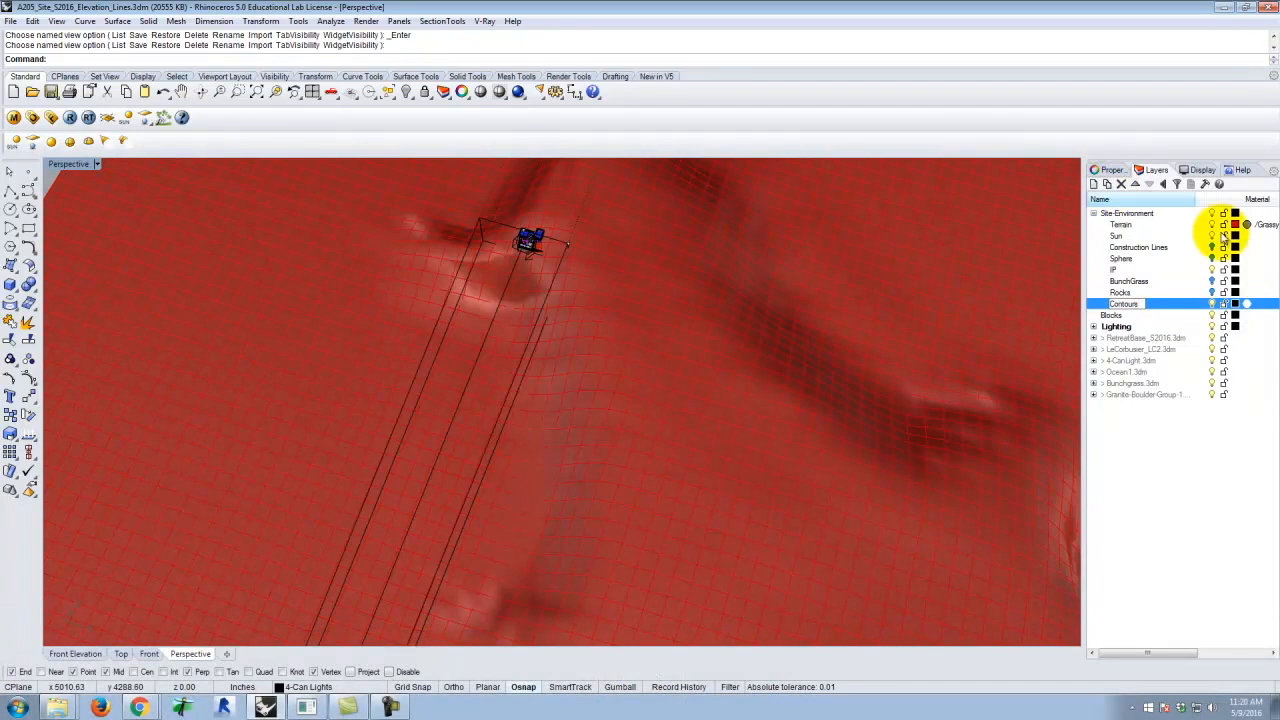
{"action": "left_click", "coordinate": [1200, 303]}
Start the Contour command on the terrain polysurface and place the contour plane base point at the terrain's nearest corner
{"action": "right_click_drag", "start_coordinate": [423, 391], "coordinate": [478, 390]}
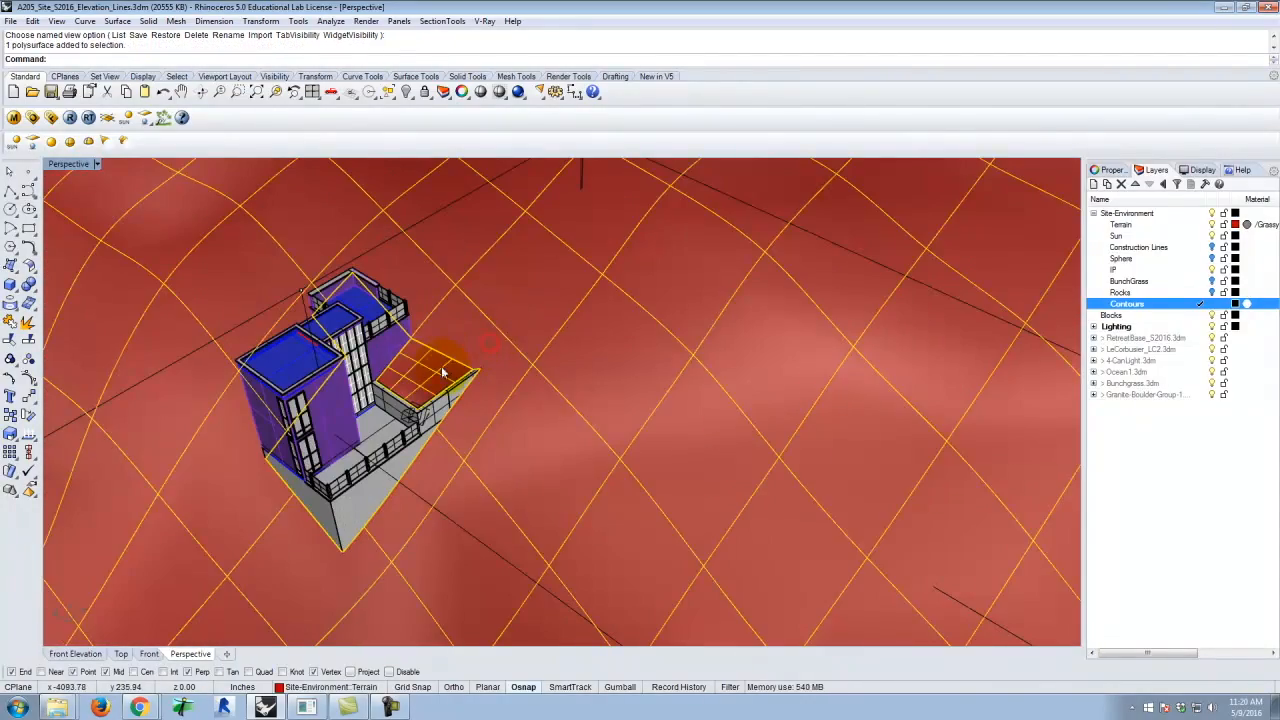
{"action": "scroll", "coordinate": [490, 348], "scroll_direction": "down", "scroll_amount": 5}
{"action": "left_click", "coordinate": [513, 342]}
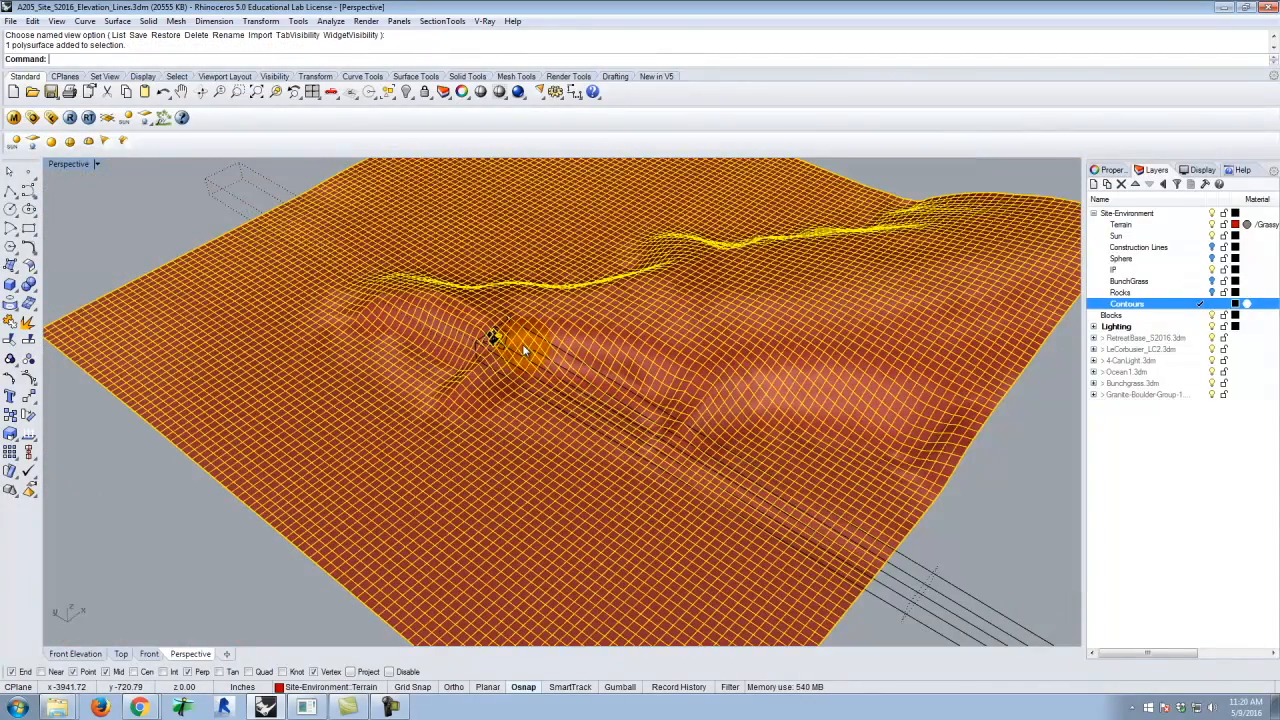
{"action": "key", "text": "BackSpace"}
{"action": "type", "text": "contour"}
{"action": "key", "text": "Return"}
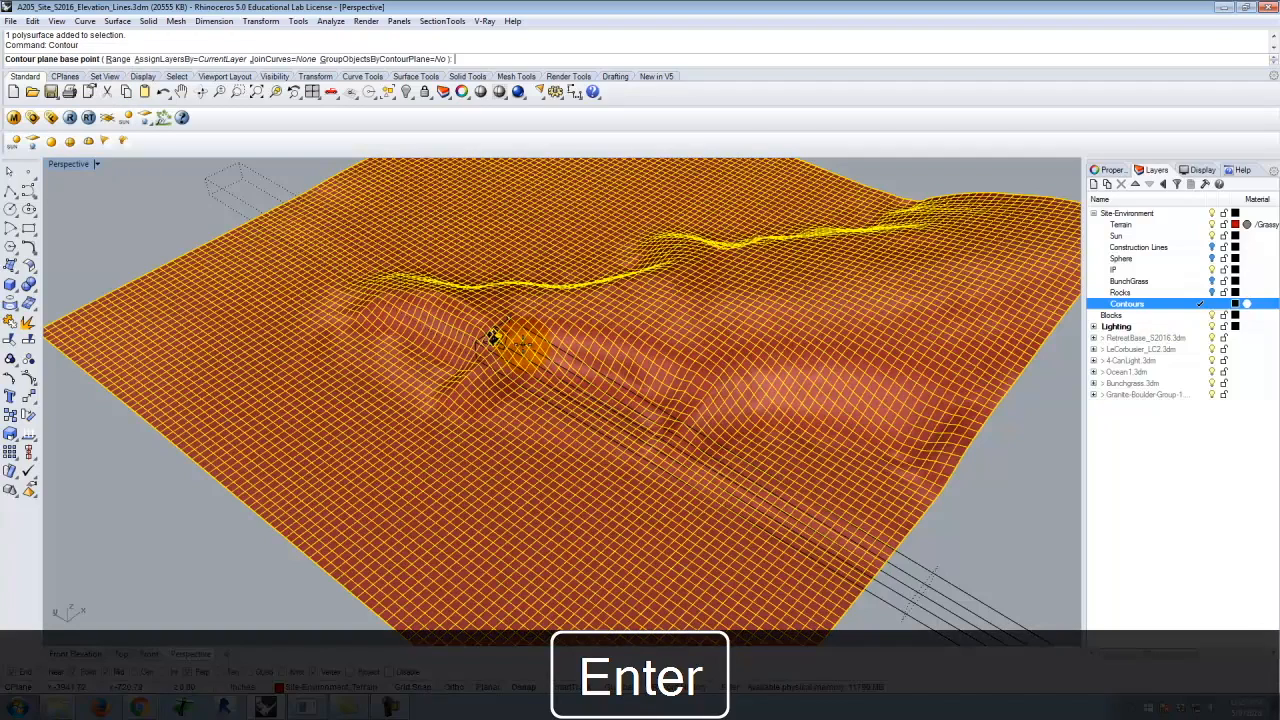
{"action": "scroll", "coordinate": [509, 437], "scroll_direction": "down", "scroll_amount": 3}
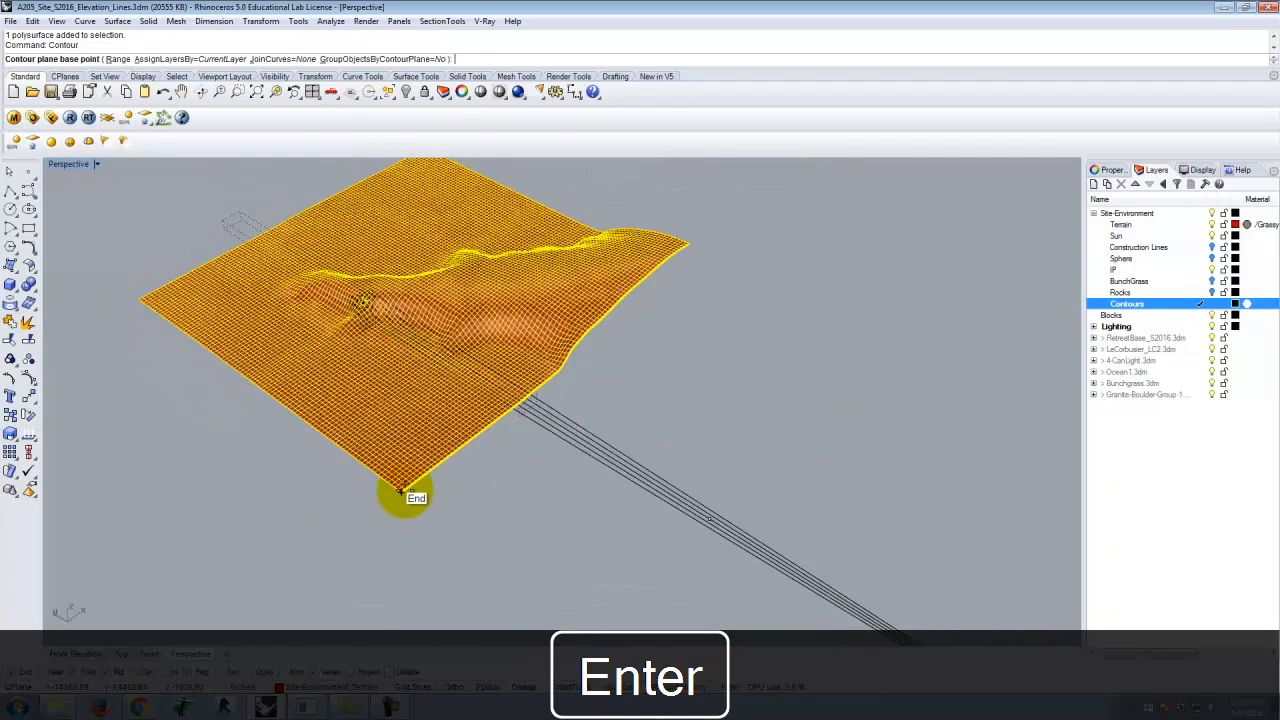
{"action": "left_click", "coordinate": [401, 492]}
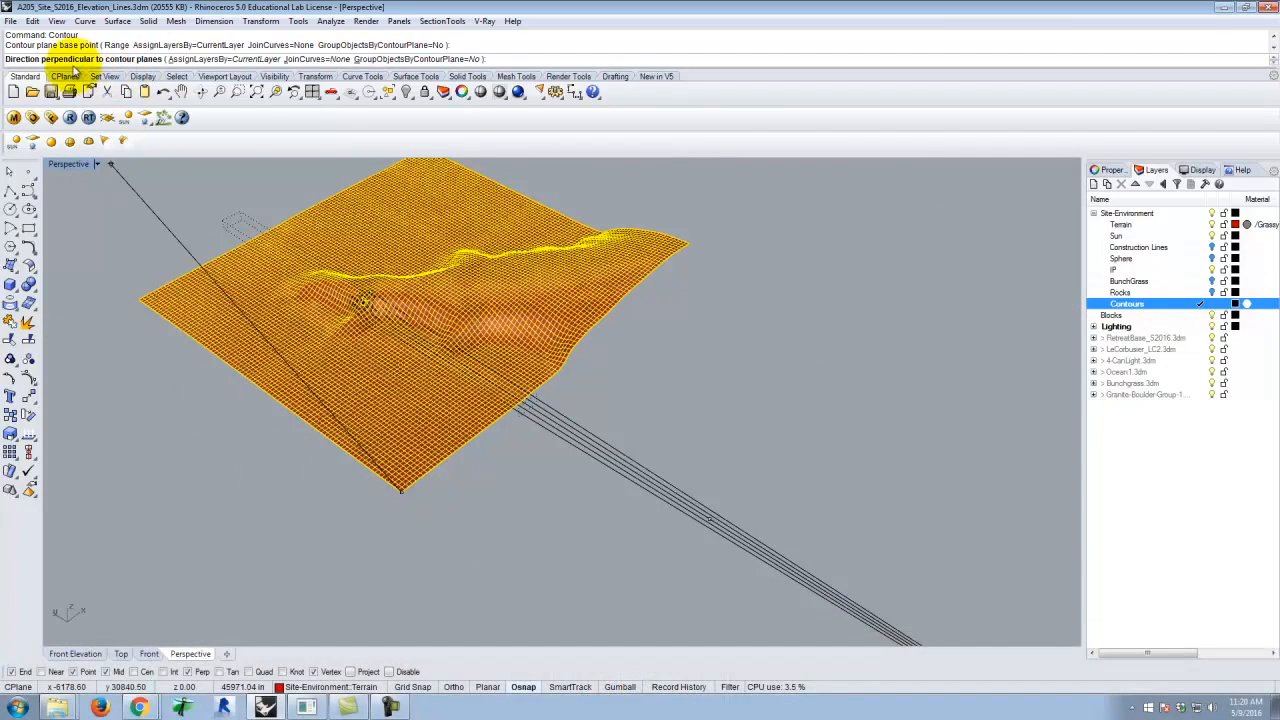
Set a vertical contour direction in the Front view and generate the terrain contours at 2' spacing
{"action": "double_click", "coordinate": [72, 163]}
{"action": "scroll", "coordinate": [510, 507], "scroll_direction": "down", "scroll_amount": 6}
{"action": "scroll", "coordinate": [510, 540], "scroll_direction": "down", "scroll_amount": 4}
{"action": "left_click", "coordinate": [466, 690]}
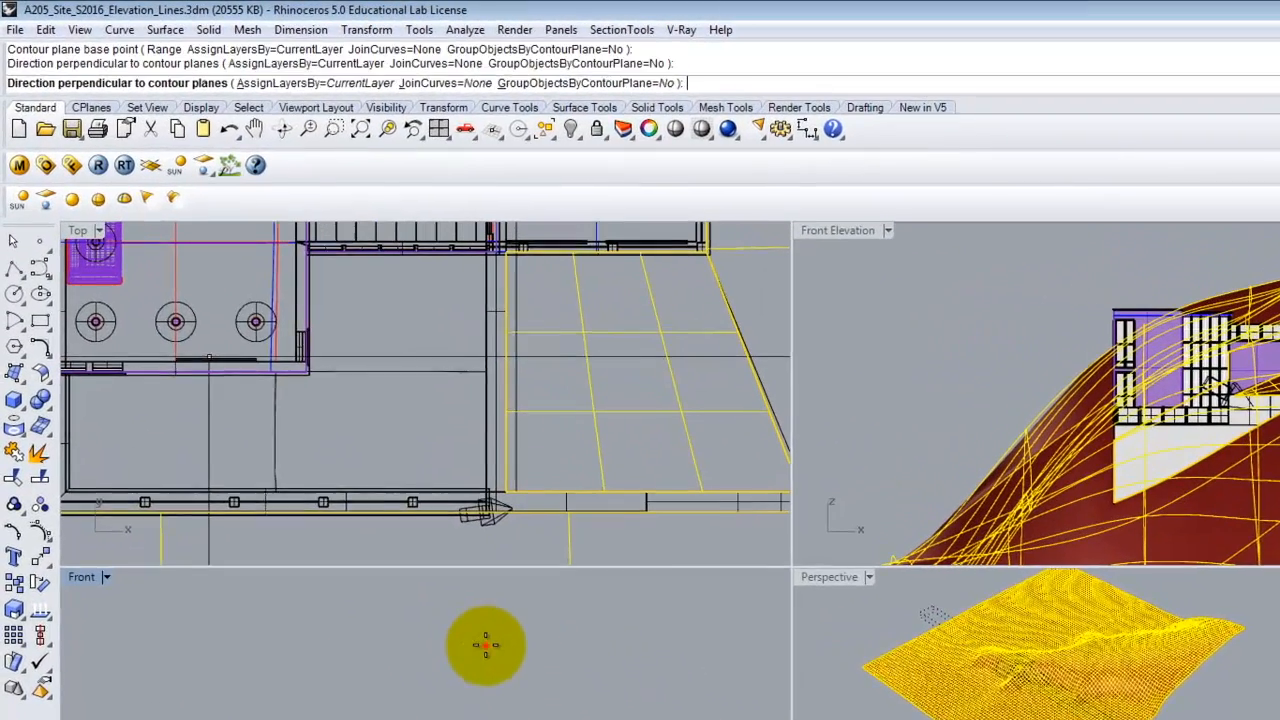
{"action": "left_click", "coordinate": [486, 644]}
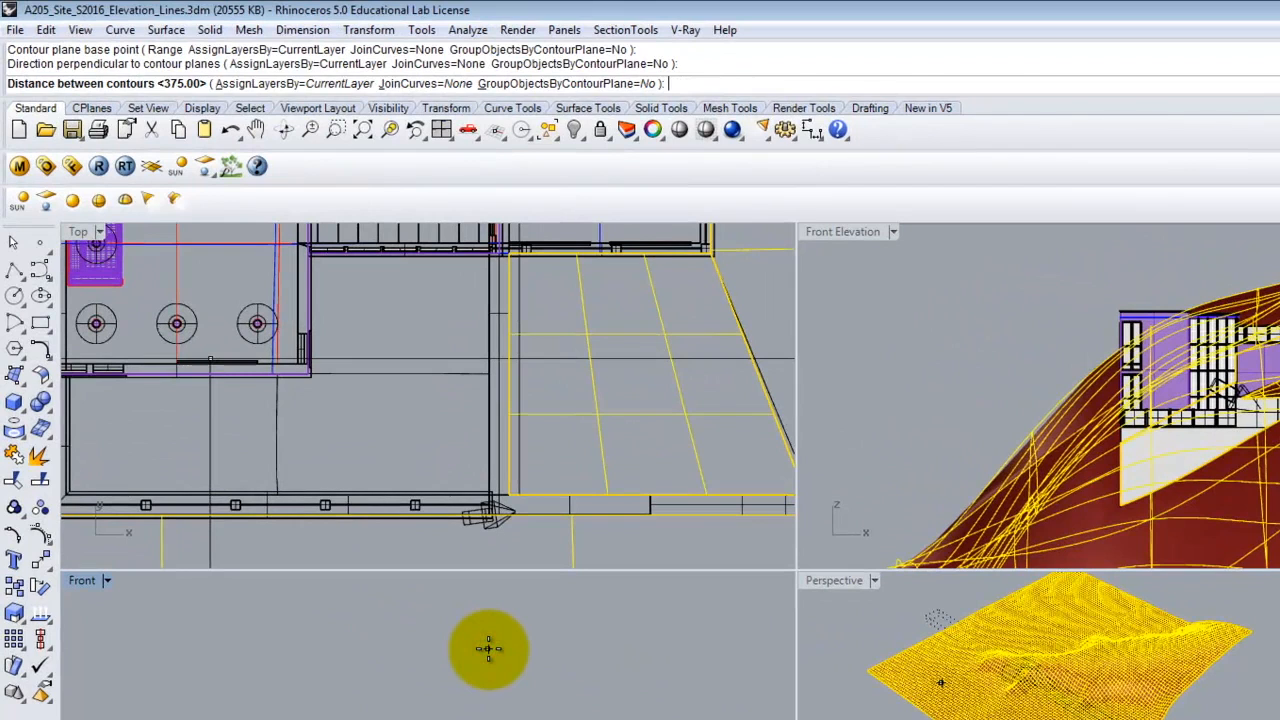
{"action": "type", "text": "2"}
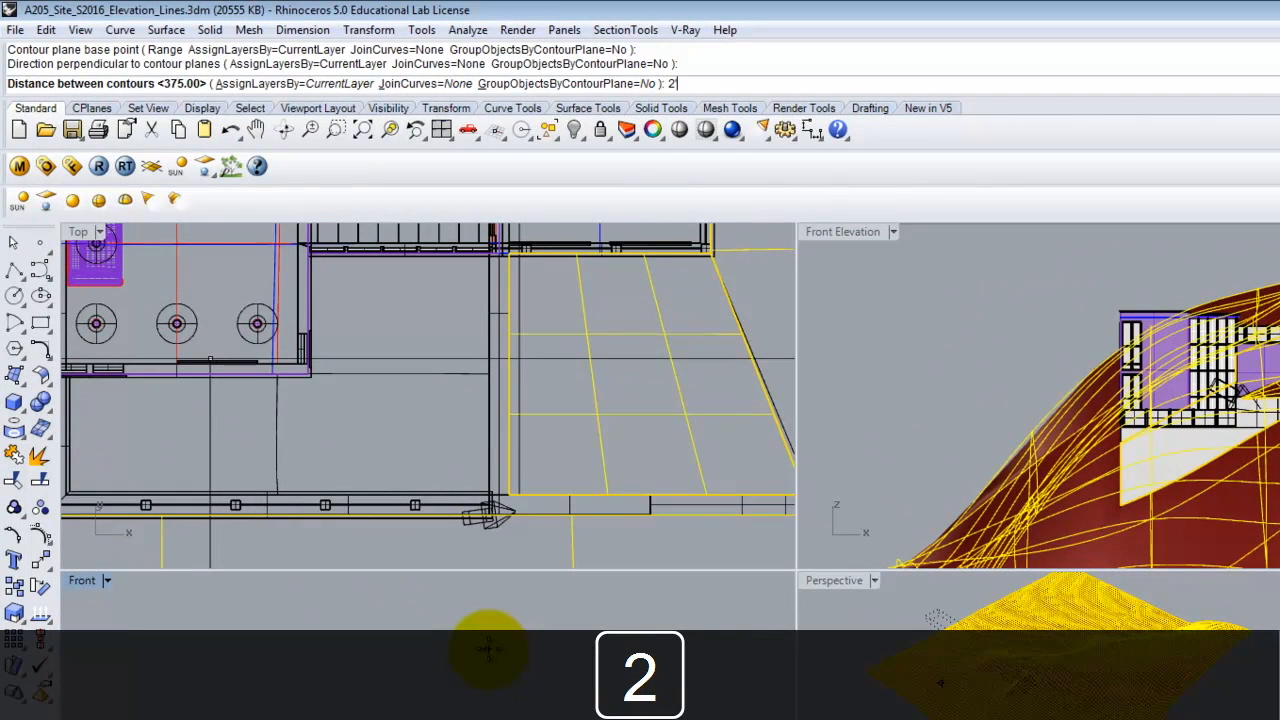
{"action": "key", "text": "Return"}
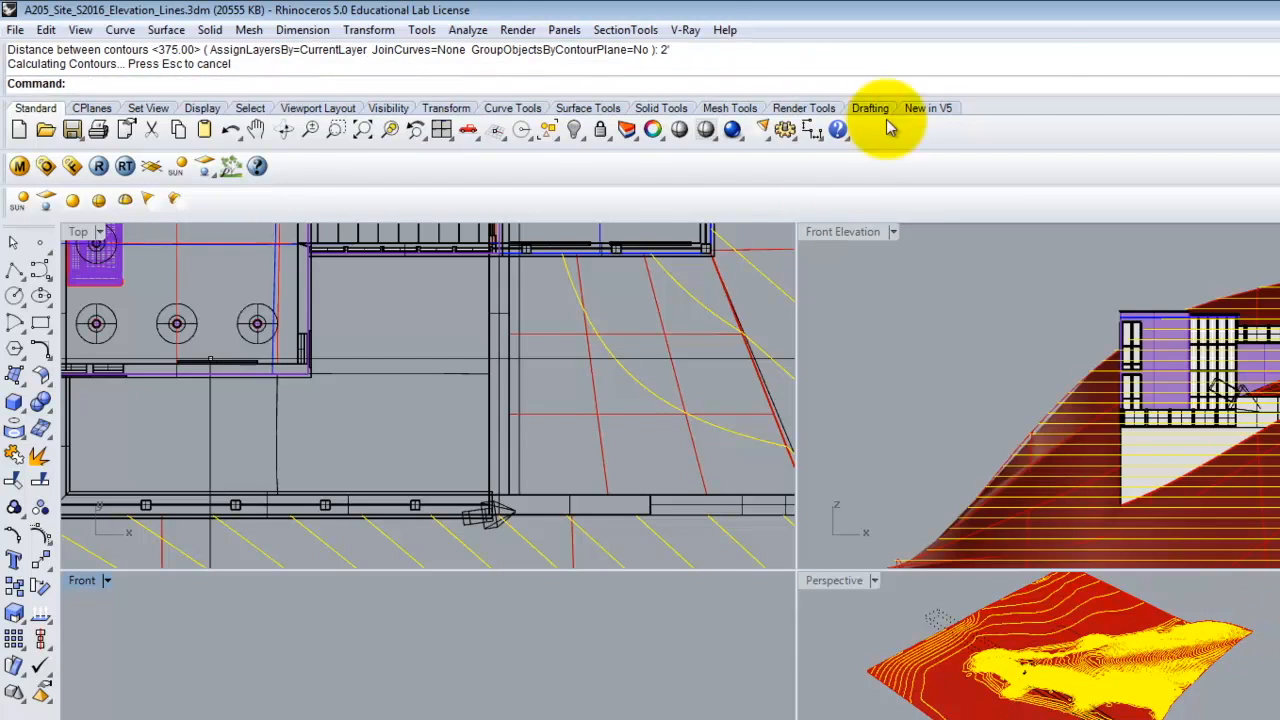
Enlarge the Front Elevation viewport and deselect the terrain contour curves
{"action": "double_click", "coordinate": [845, 231]}
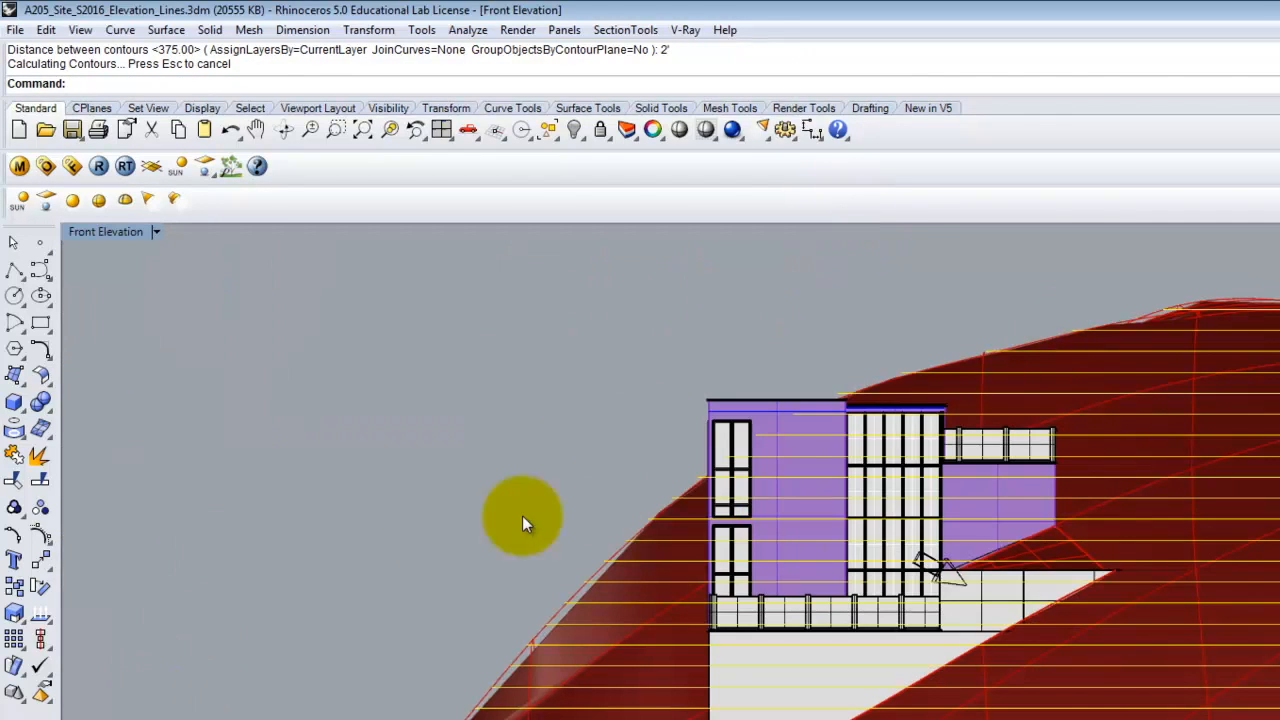
{"action": "left_click", "coordinate": [705, 310]}
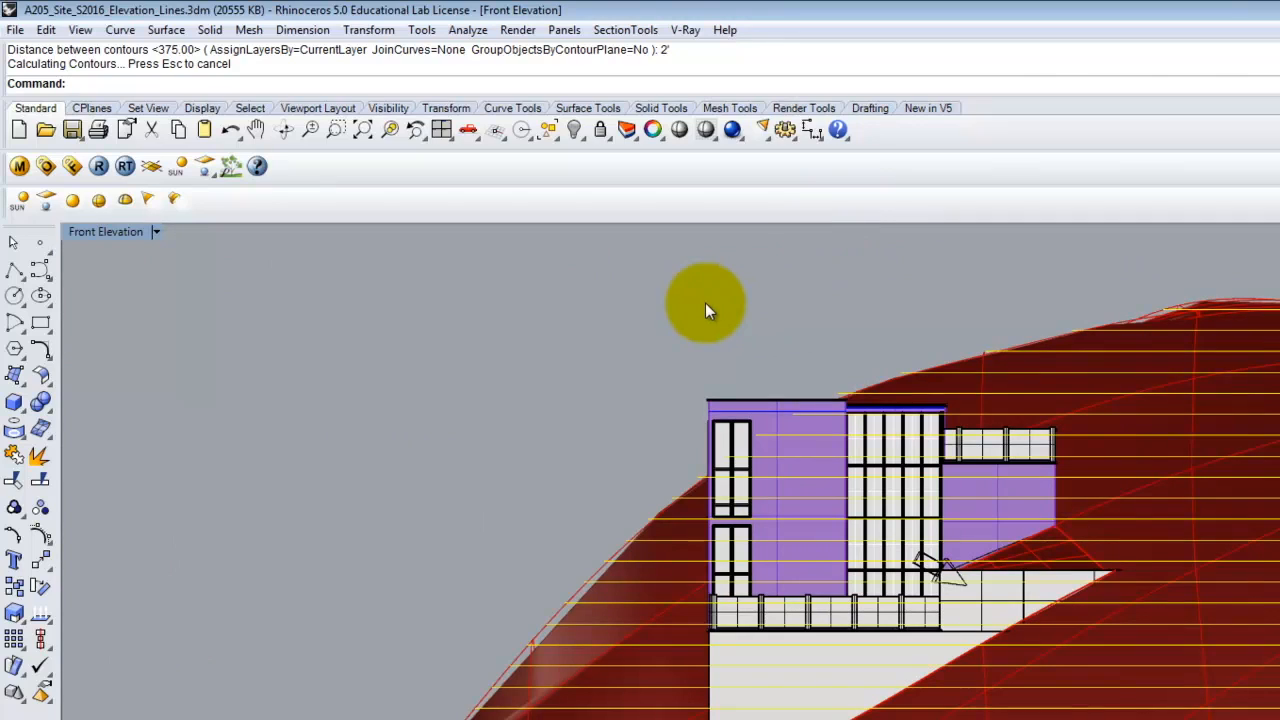
{"action": "left_click", "coordinate": [705, 303]}
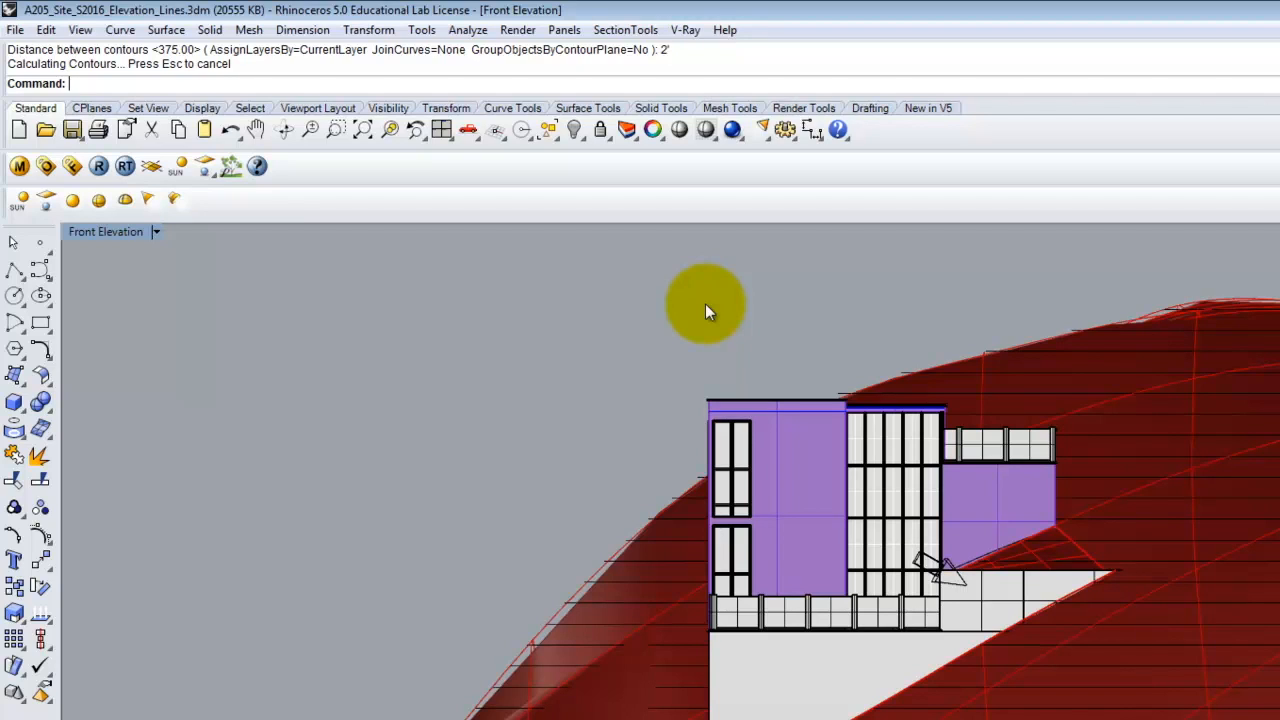
{"action": "left_click", "coordinate": [120, 30]}
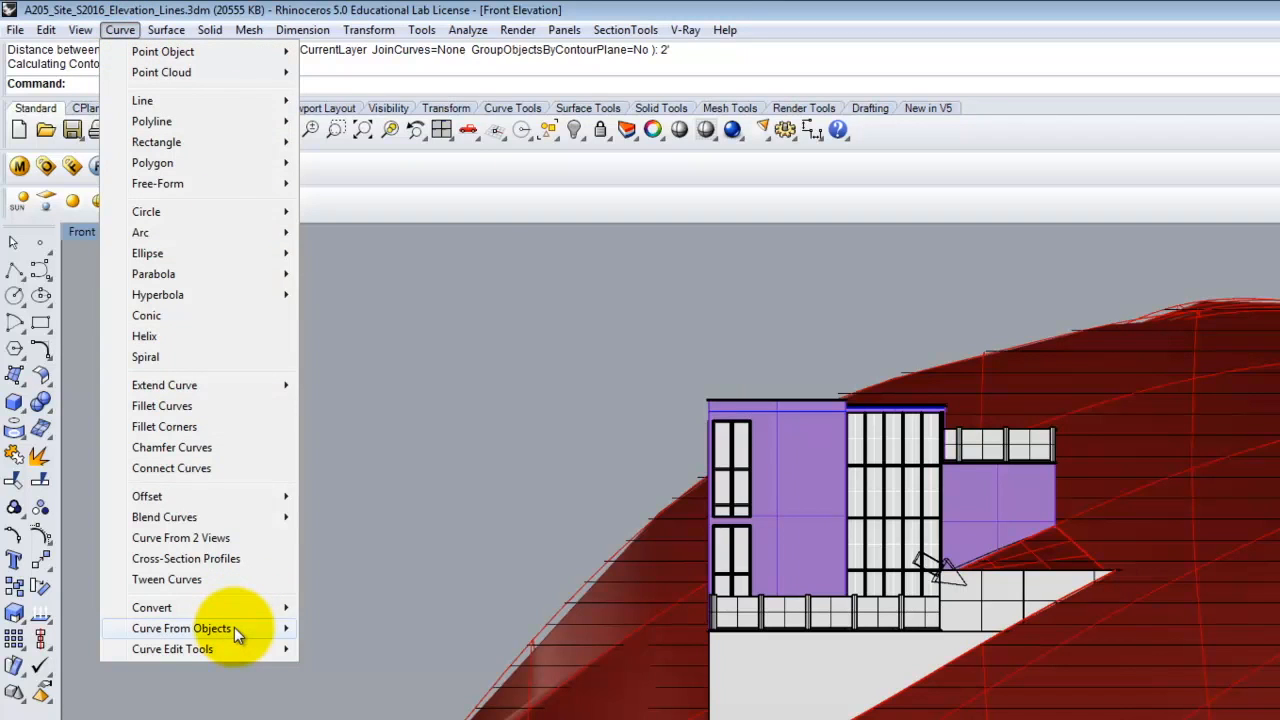
{"action": "mouse_move", "coordinate": [234, 627]}
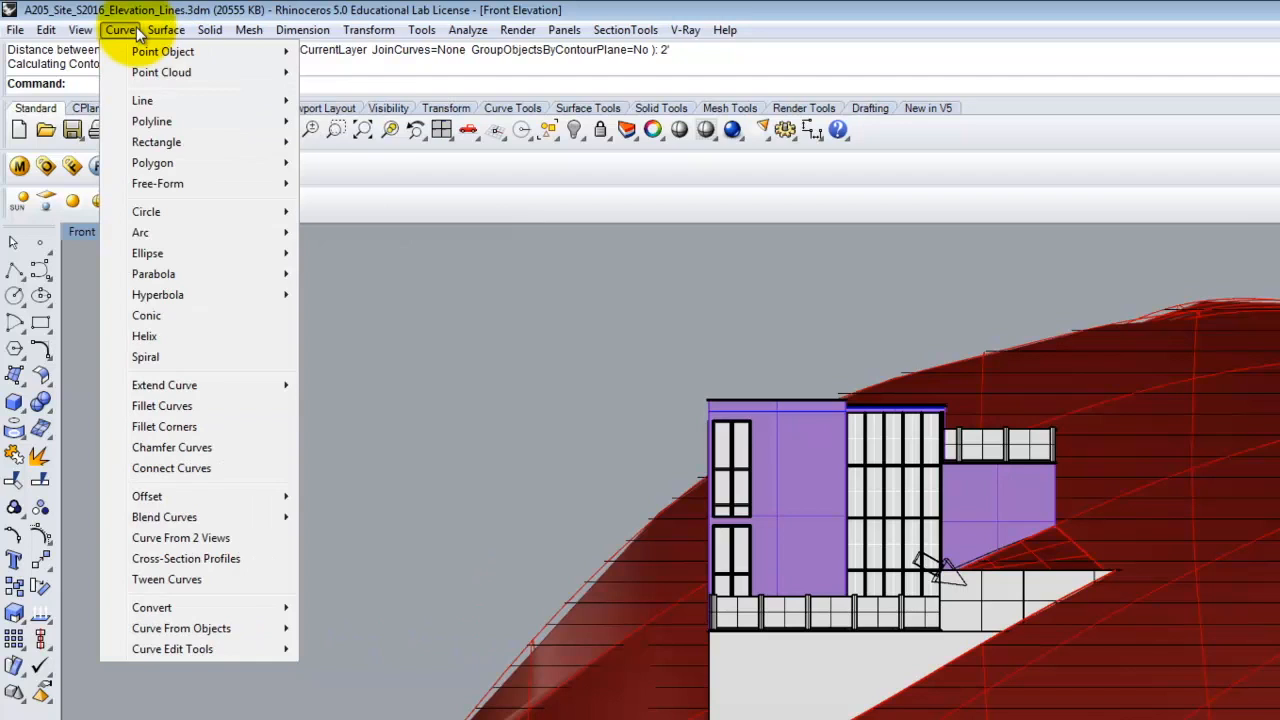
{"action": "mouse_move", "coordinate": [200, 33]}
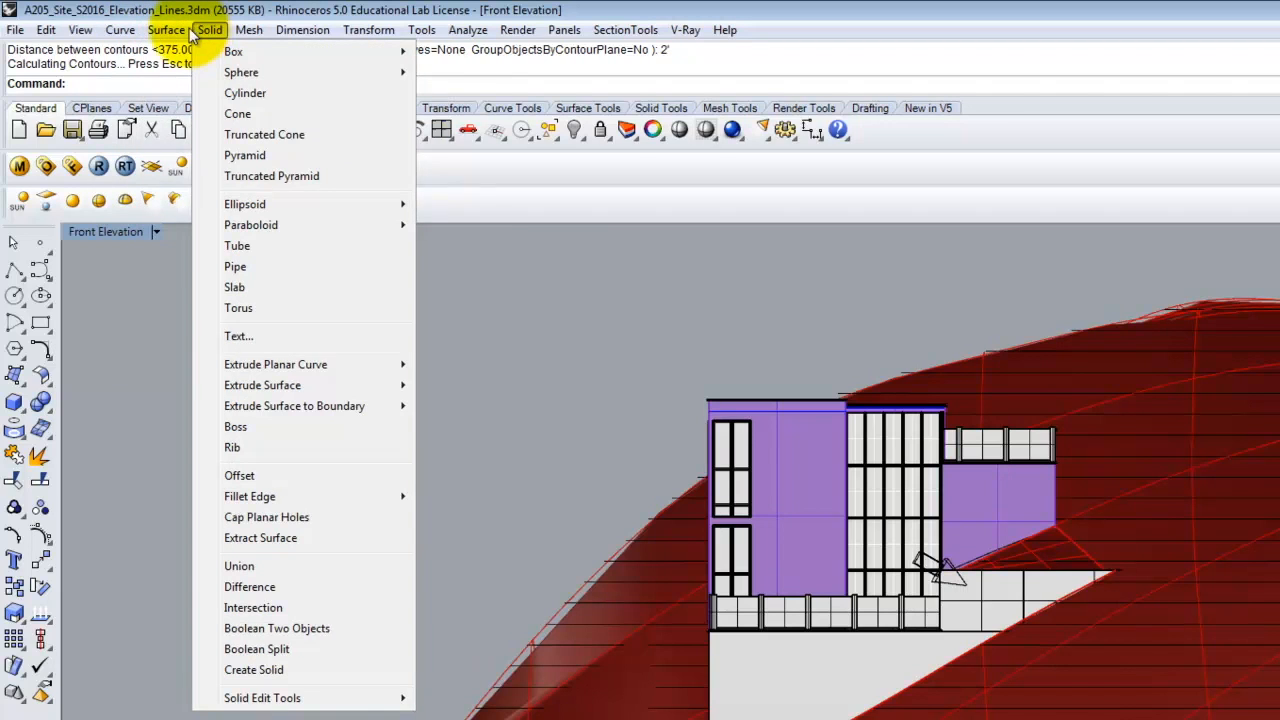
{"action": "mouse_move", "coordinate": [135, 33]}
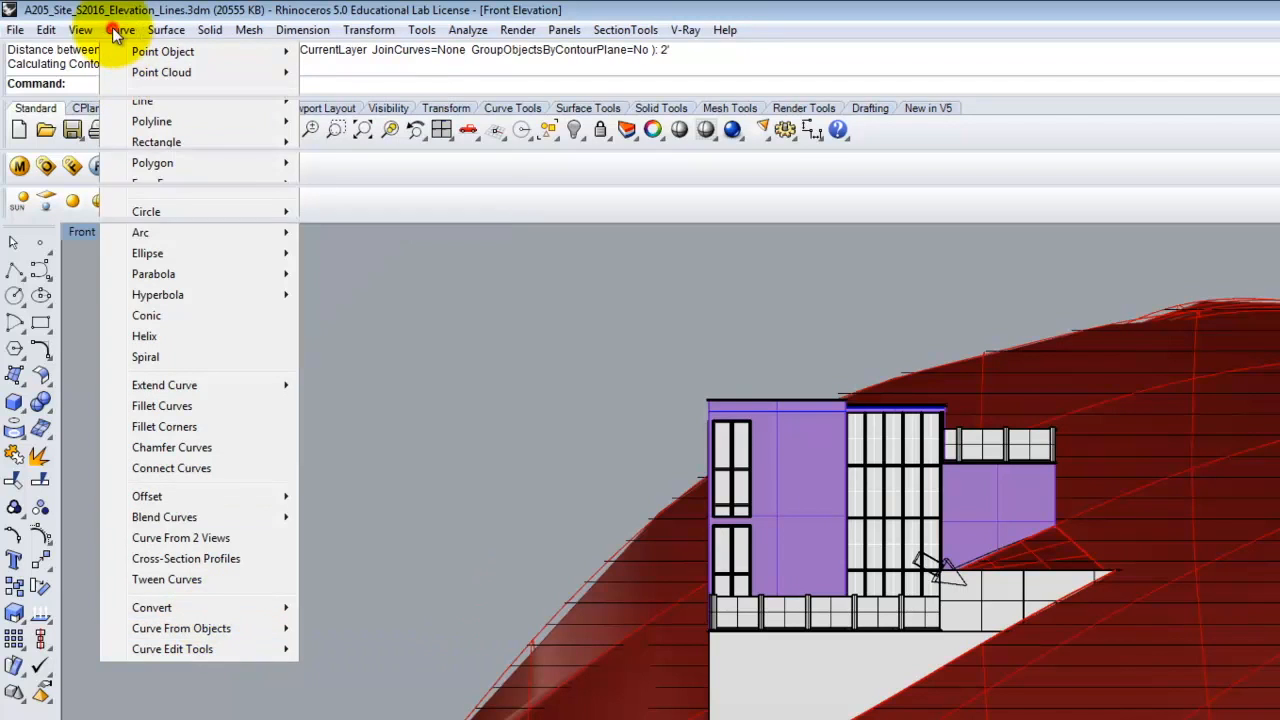
{"action": "left_click", "coordinate": [120, 30]}
Start Make2D and choose all objects in the model as the geometry to draw
{"action": "type", "text": "Make2D"}
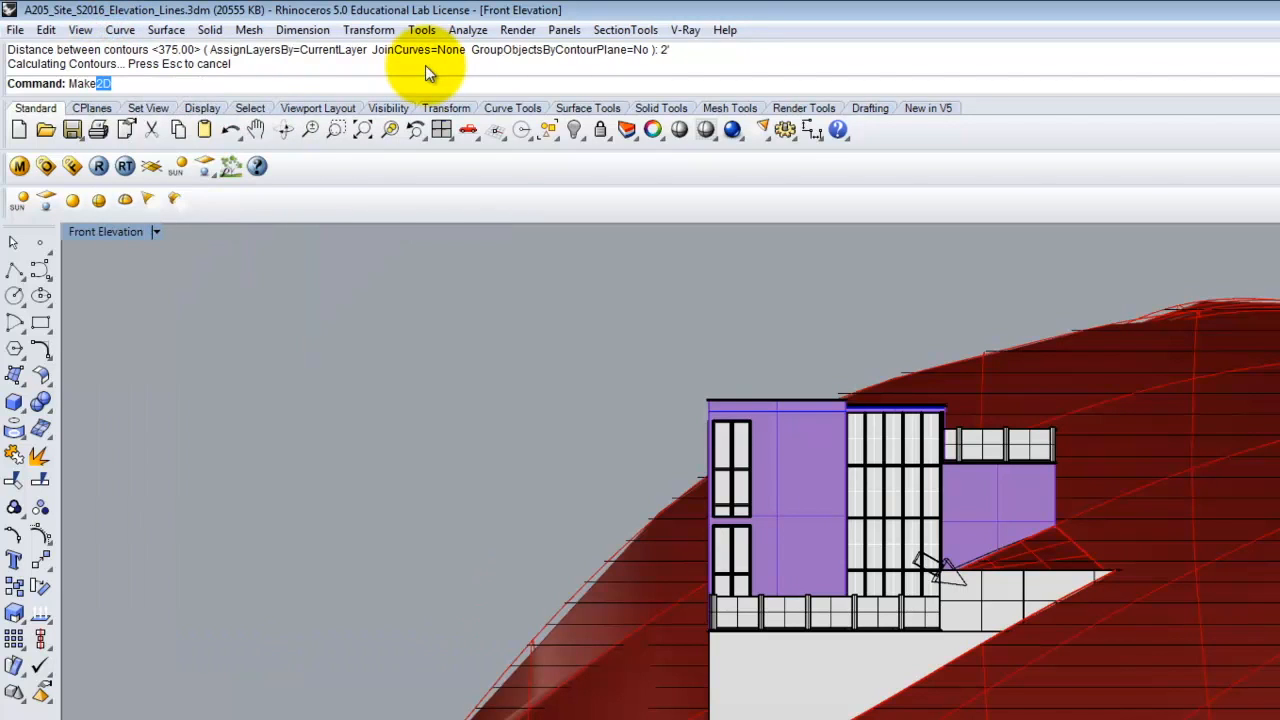
{"action": "key", "text": "Return"}
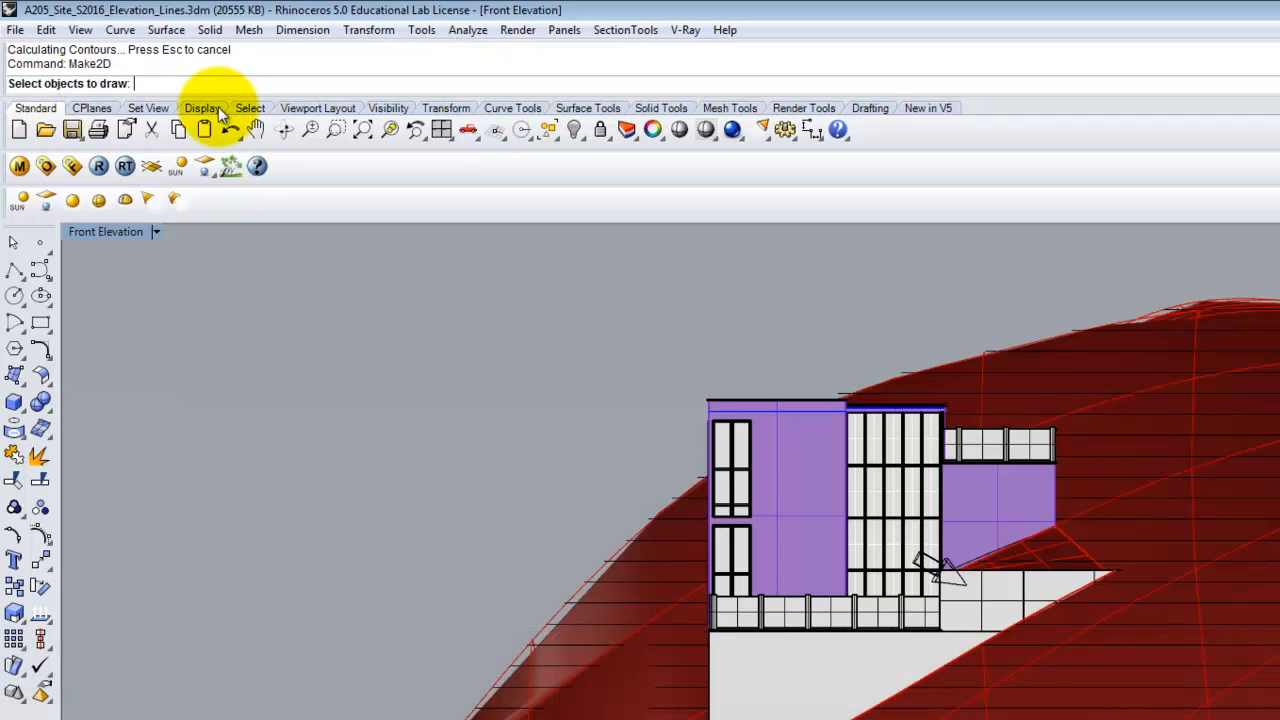
{"action": "type", "text": "all"}
{"action": "key", "text": "Return"}
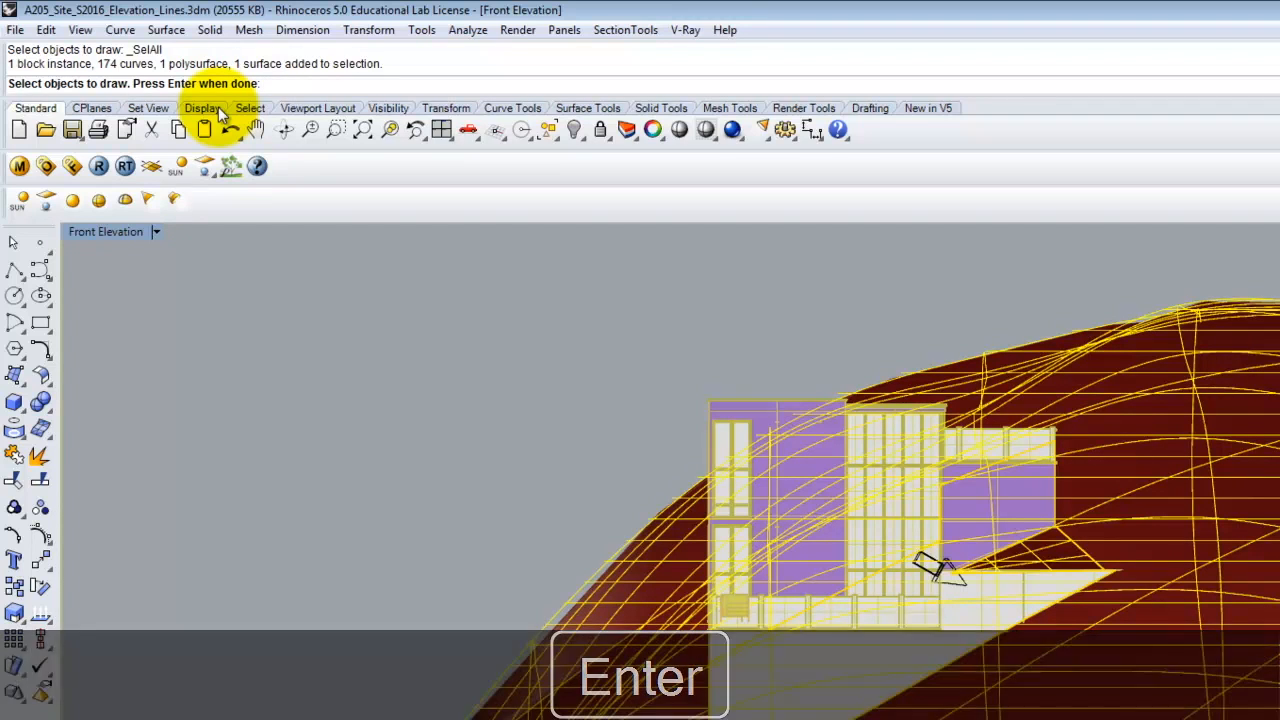
{"action": "key", "text": "Return"}
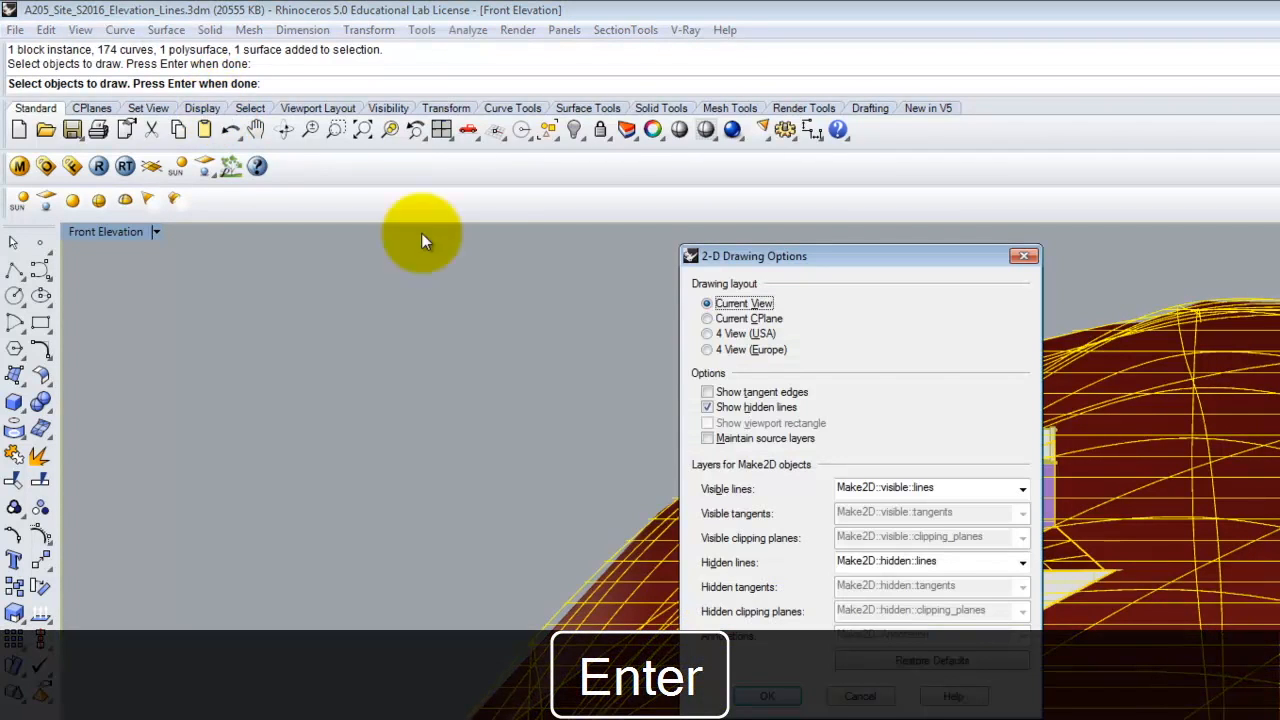
Generate the 2D drawing from the current view with tangent edges and hidden lines shown, without maintaining source layers
{"action": "left_click_drag", "start_coordinate": [744, 253], "coordinate": [474, 253]}
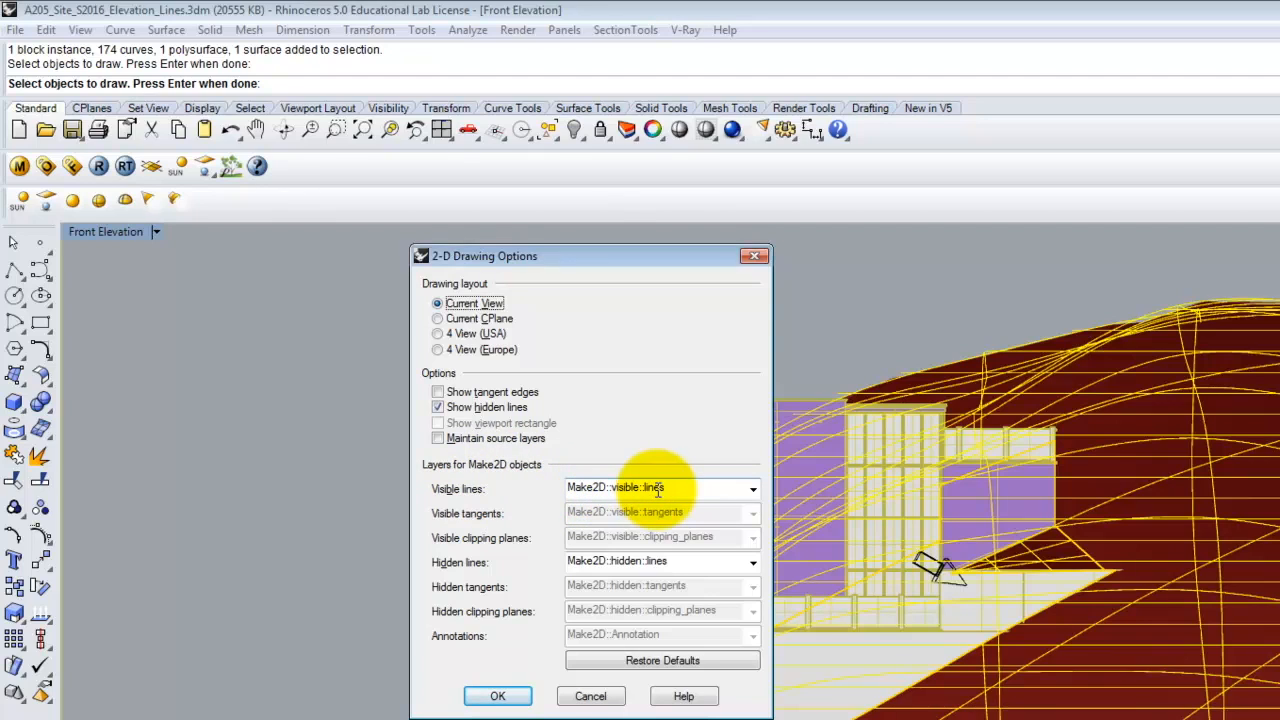
{"action": "left_click", "coordinate": [439, 438]}
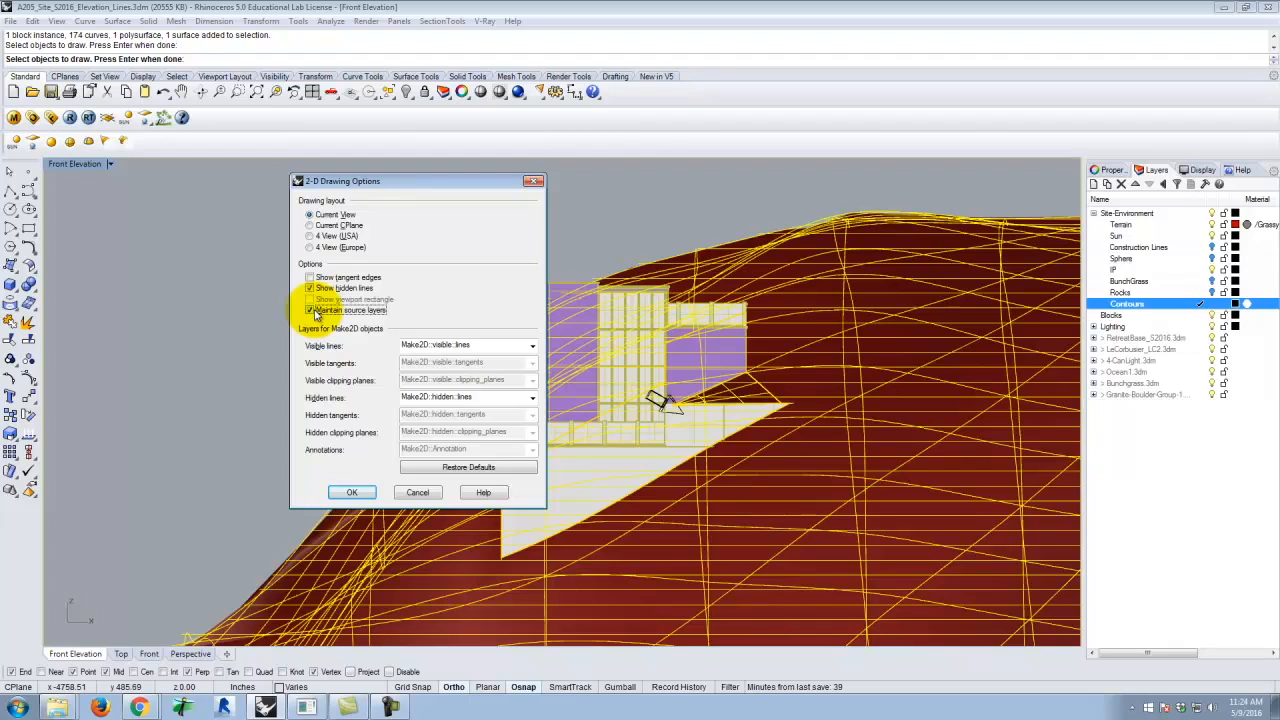
{"action": "left_click", "coordinate": [311, 311]}
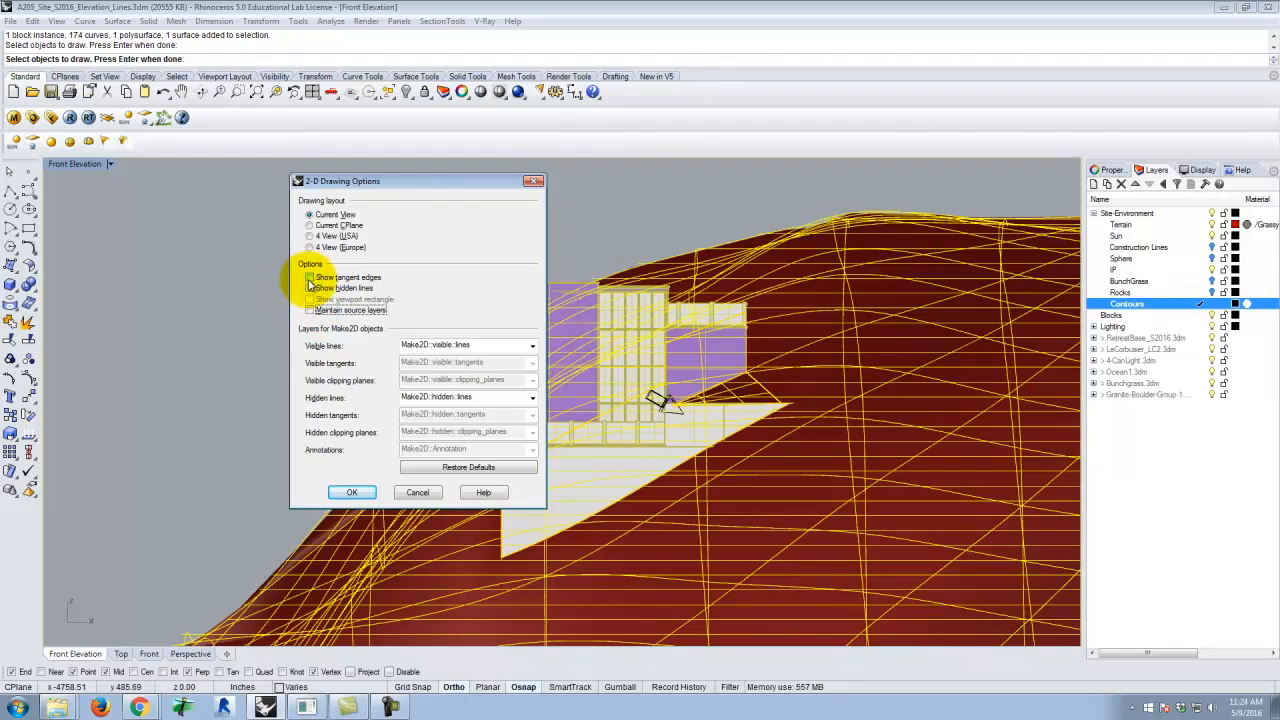
{"action": "left_click", "coordinate": [311, 277]}
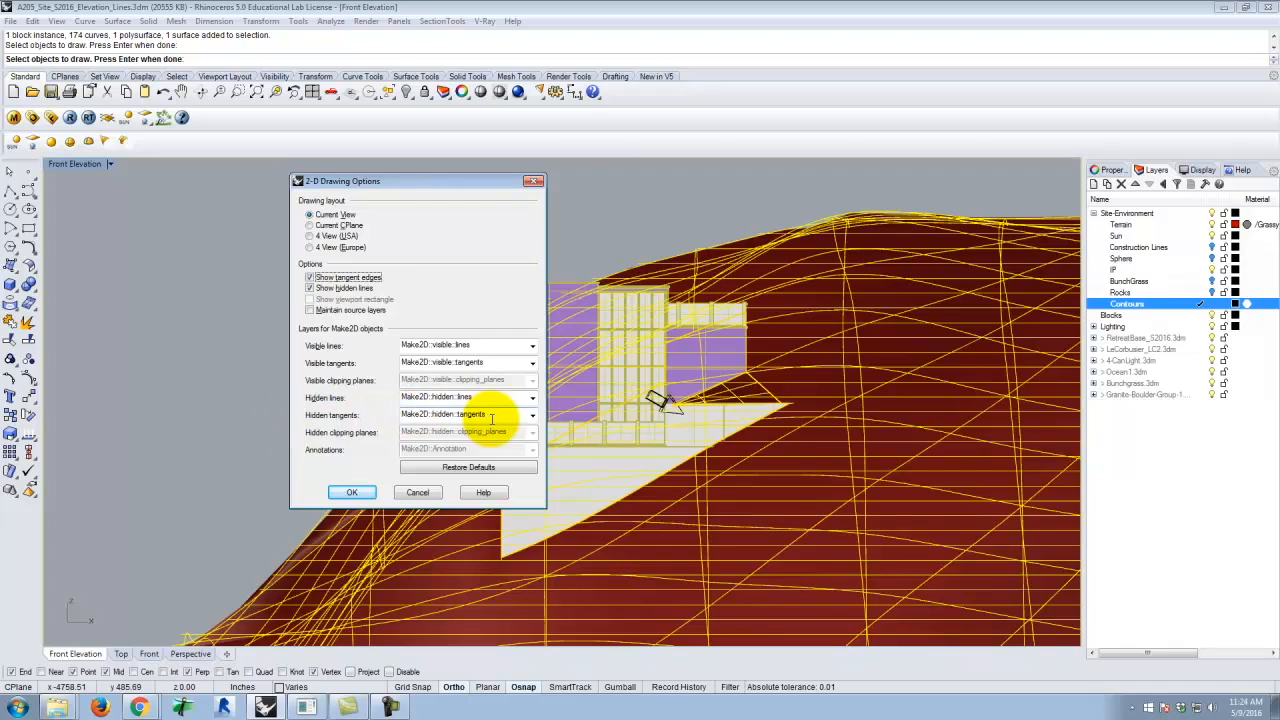
{"action": "left_click", "coordinate": [310, 278]}
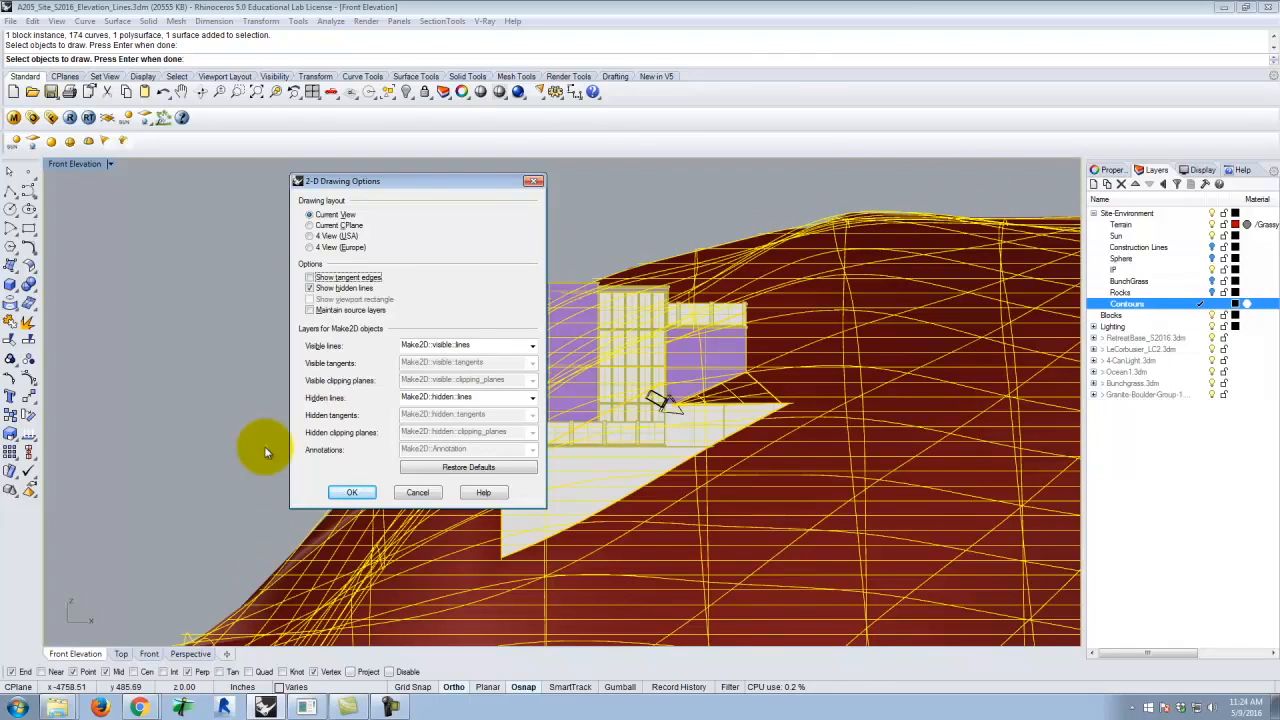
{"action": "left_click", "coordinate": [310, 277]}
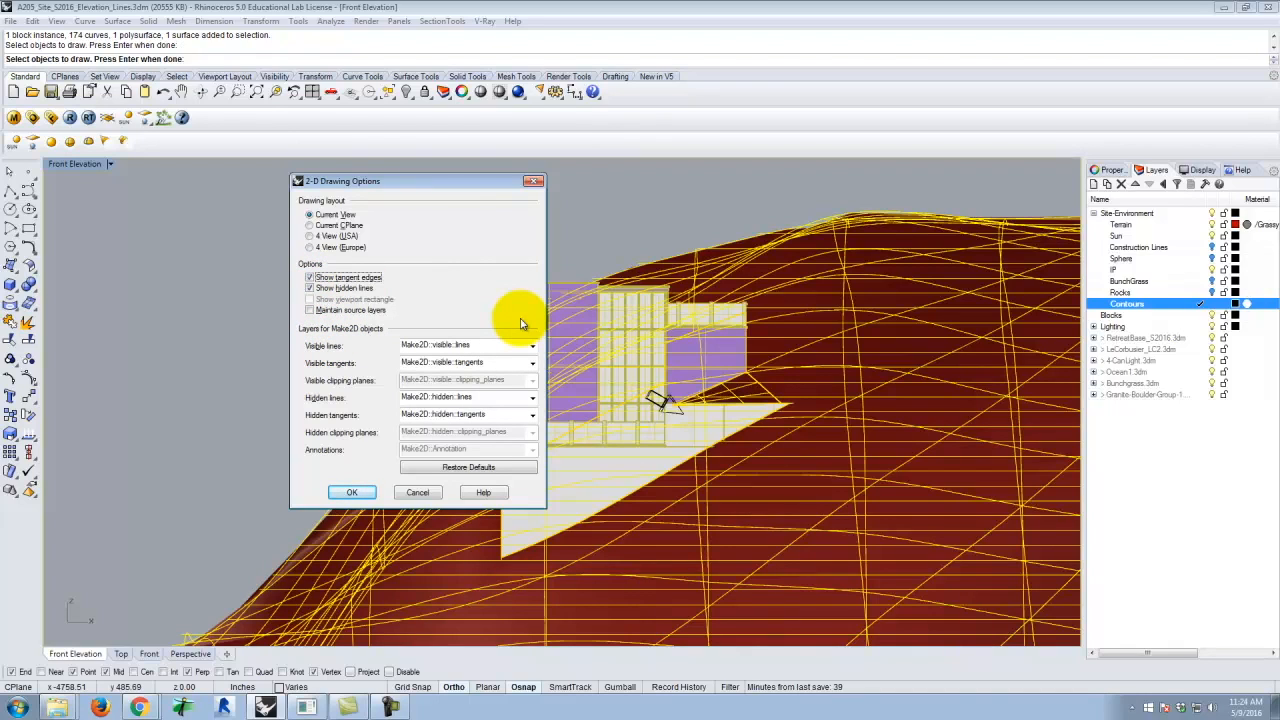
{"action": "left_click", "coordinate": [364, 494]}
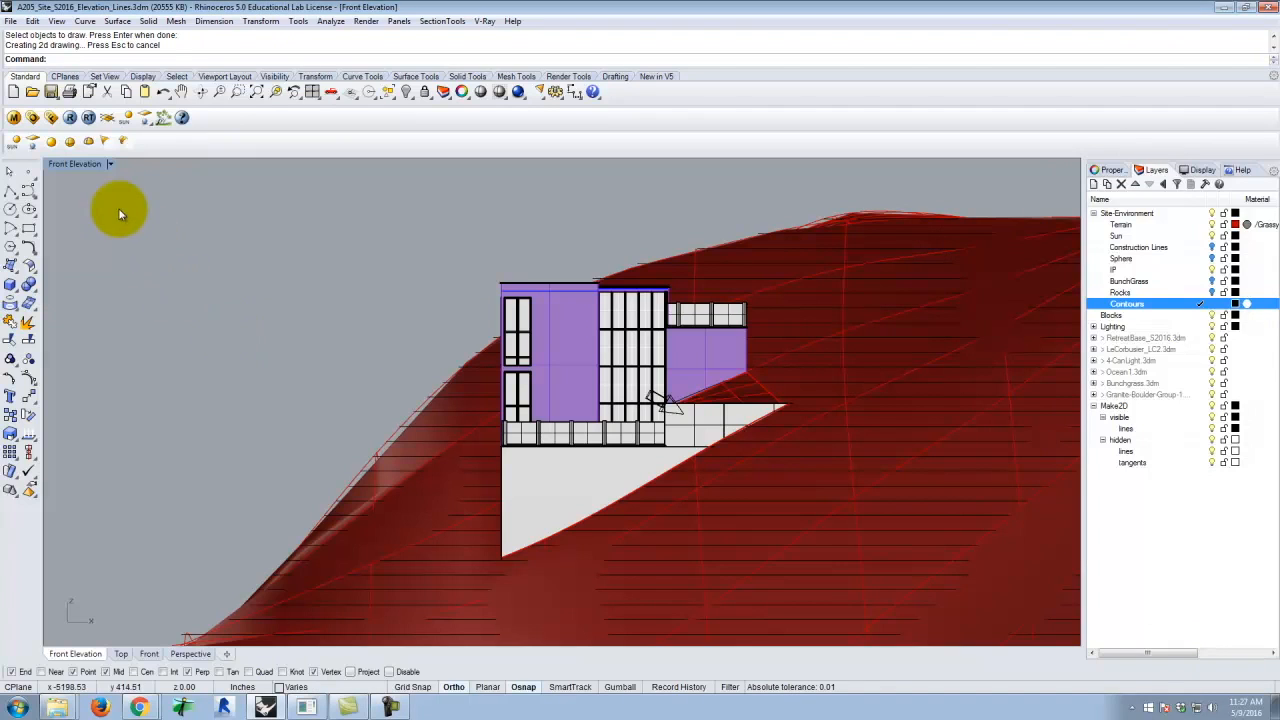
Maximize the Top view and examine the generated 2D linework of the terrain, building and viewport rectangle
{"action": "double_click", "coordinate": [86, 163]}
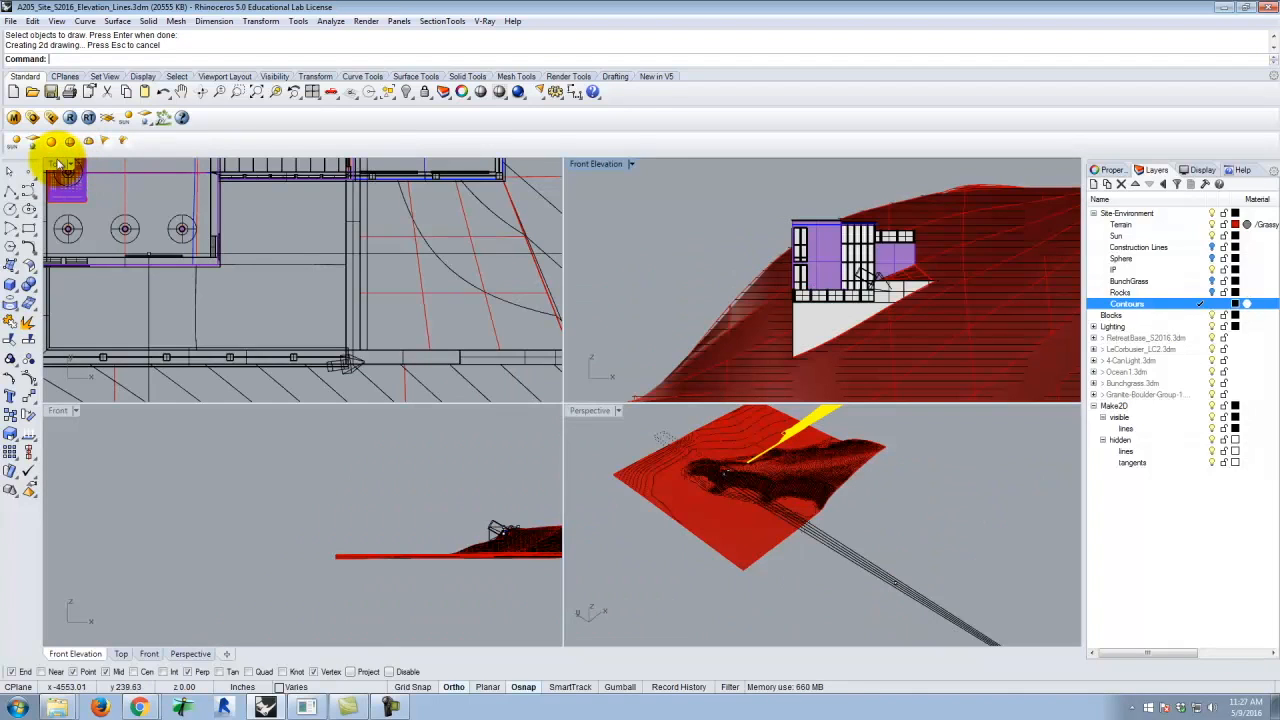
{"action": "double_click", "coordinate": [56, 164]}
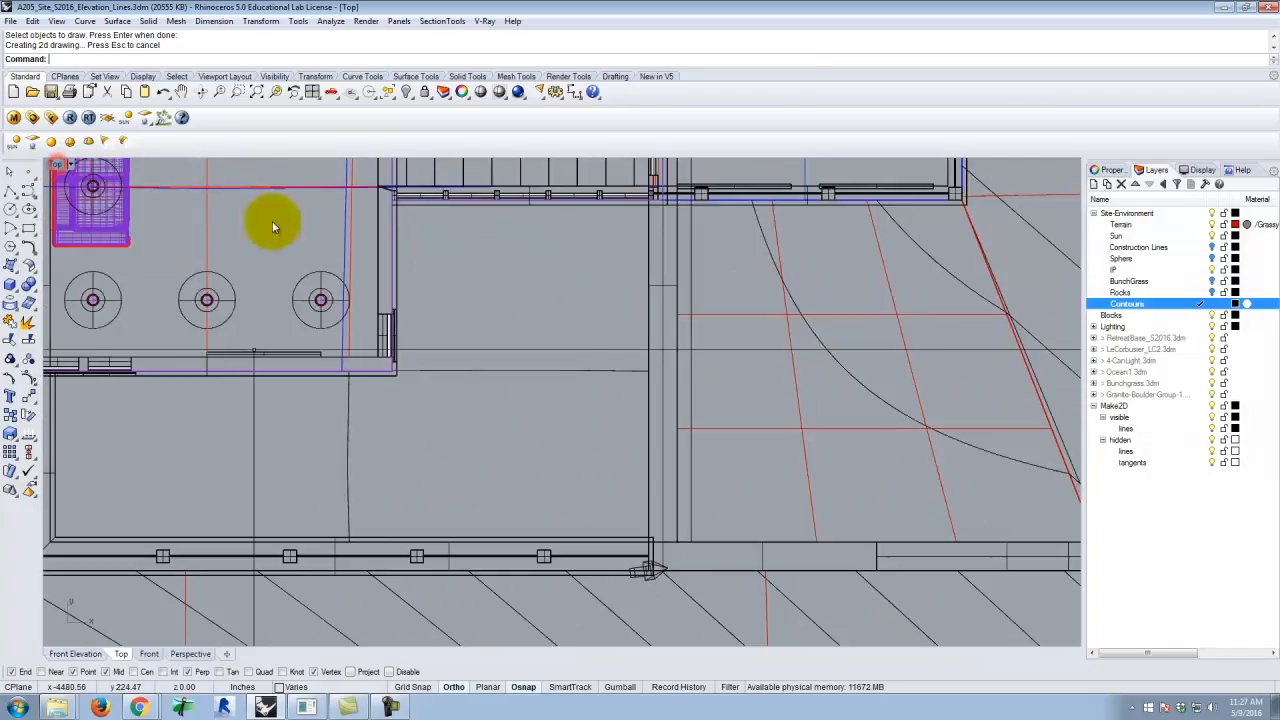
{"action": "scroll", "coordinate": [901, 360], "scroll_direction": "down", "scroll_amount": 10}
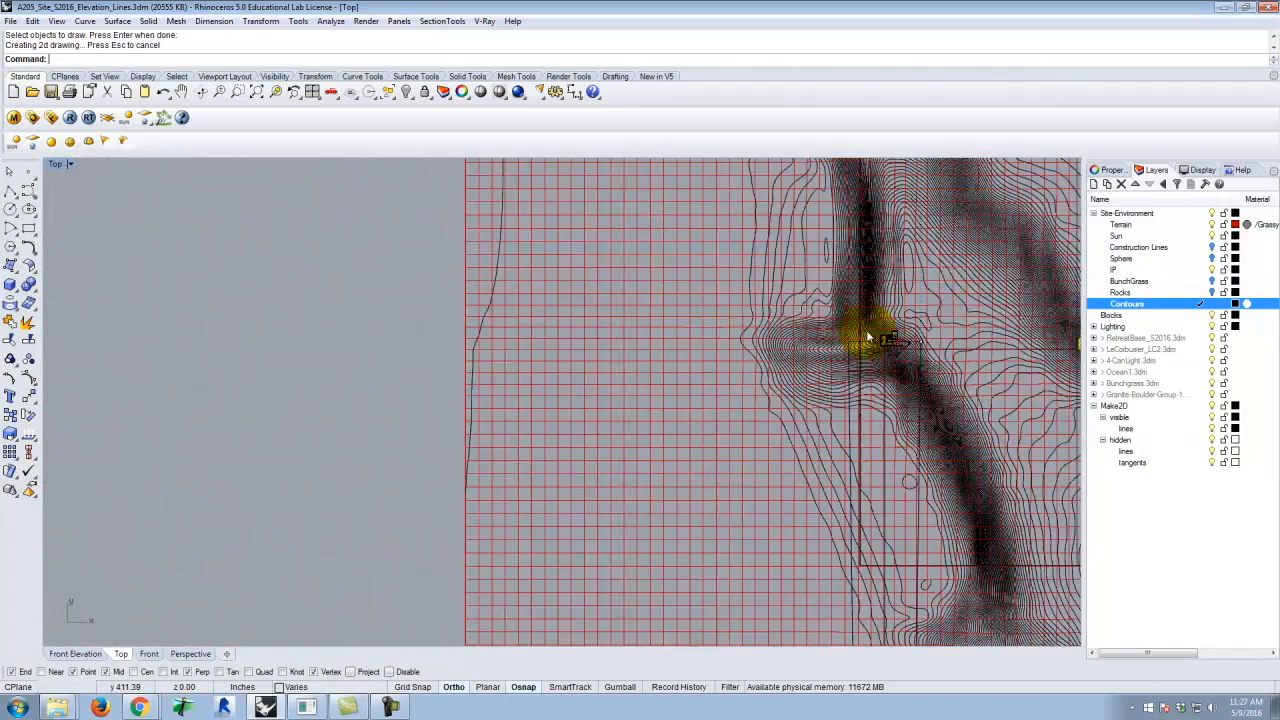
{"action": "scroll", "coordinate": [670, 290], "scroll_direction": "up", "scroll_amount": 3}
{"action": "scroll", "coordinate": [1040, 296], "scroll_direction": "up", "scroll_amount": 4}
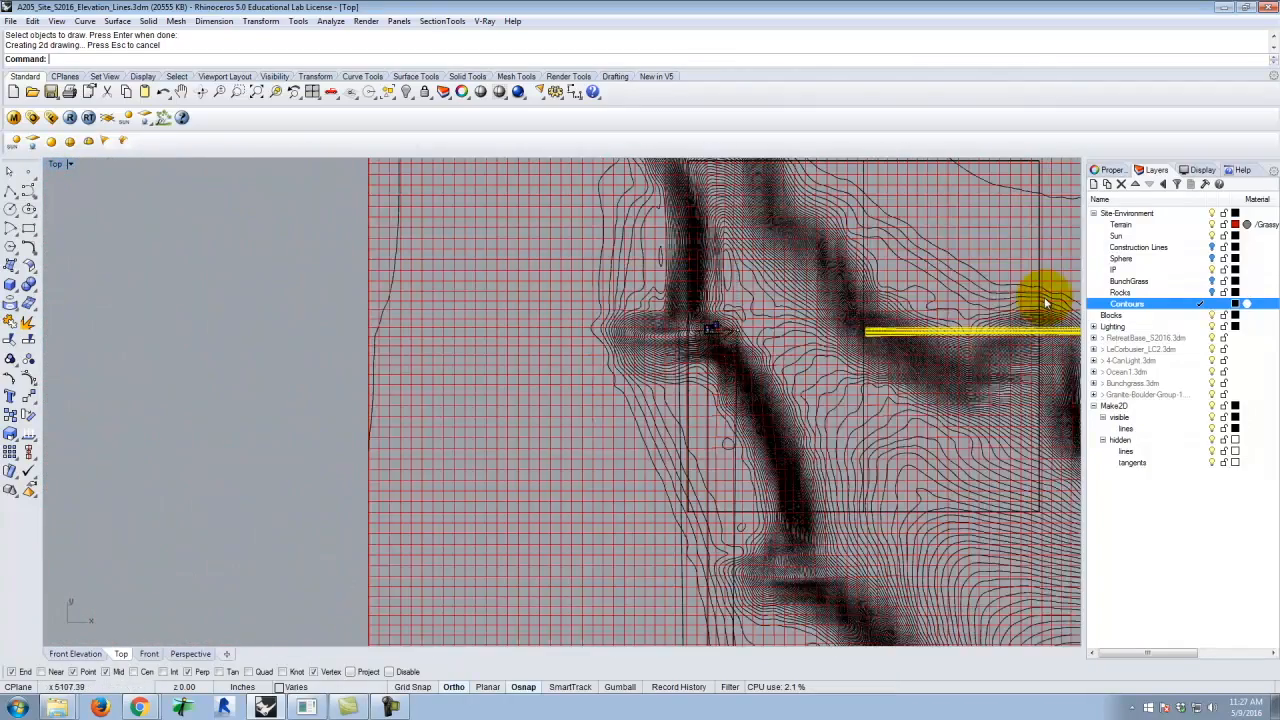
{"action": "scroll", "coordinate": [970, 332], "scroll_direction": "up", "scroll_amount": 6}
{"action": "scroll", "coordinate": [514, 294], "scroll_direction": "down", "scroll_amount": 4}
{"action": "scroll", "coordinate": [520, 300], "scroll_direction": "down", "scroll_amount": 2}
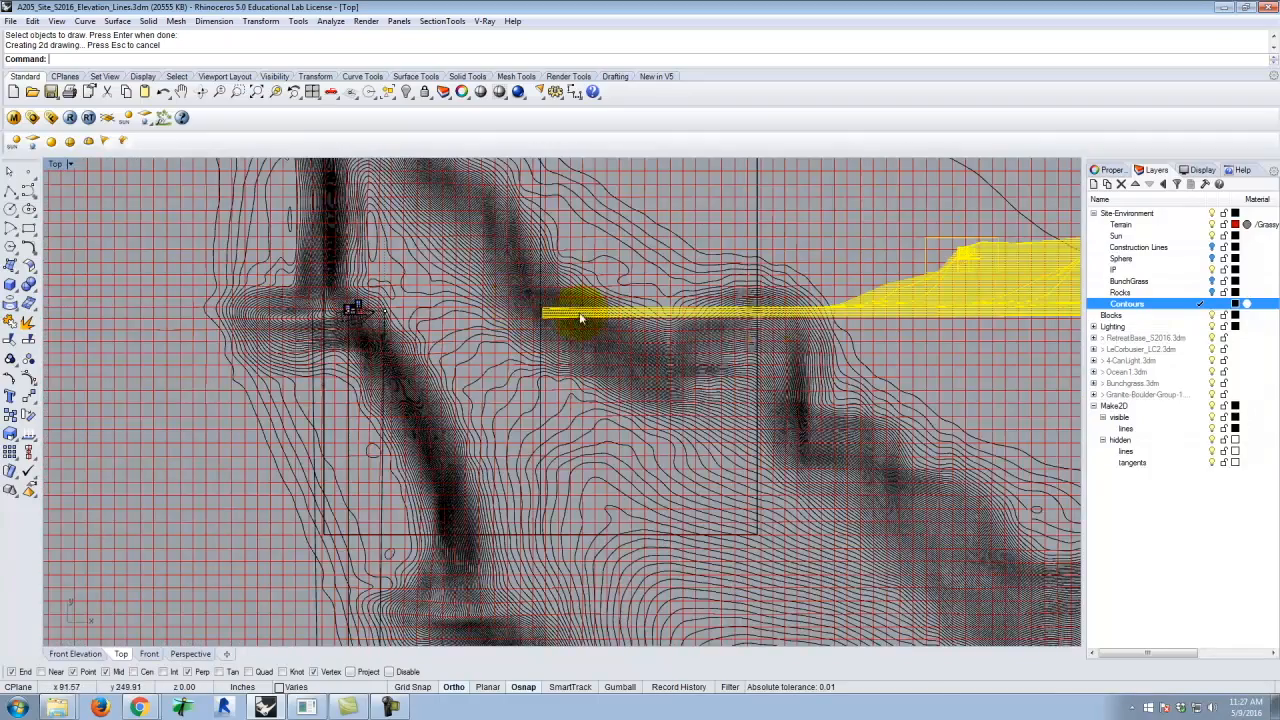
{"action": "scroll", "coordinate": [992, 267], "scroll_direction": "up", "scroll_amount": 3}
{"action": "scroll", "coordinate": [971, 200], "scroll_direction": "up", "scroll_amount": 3}
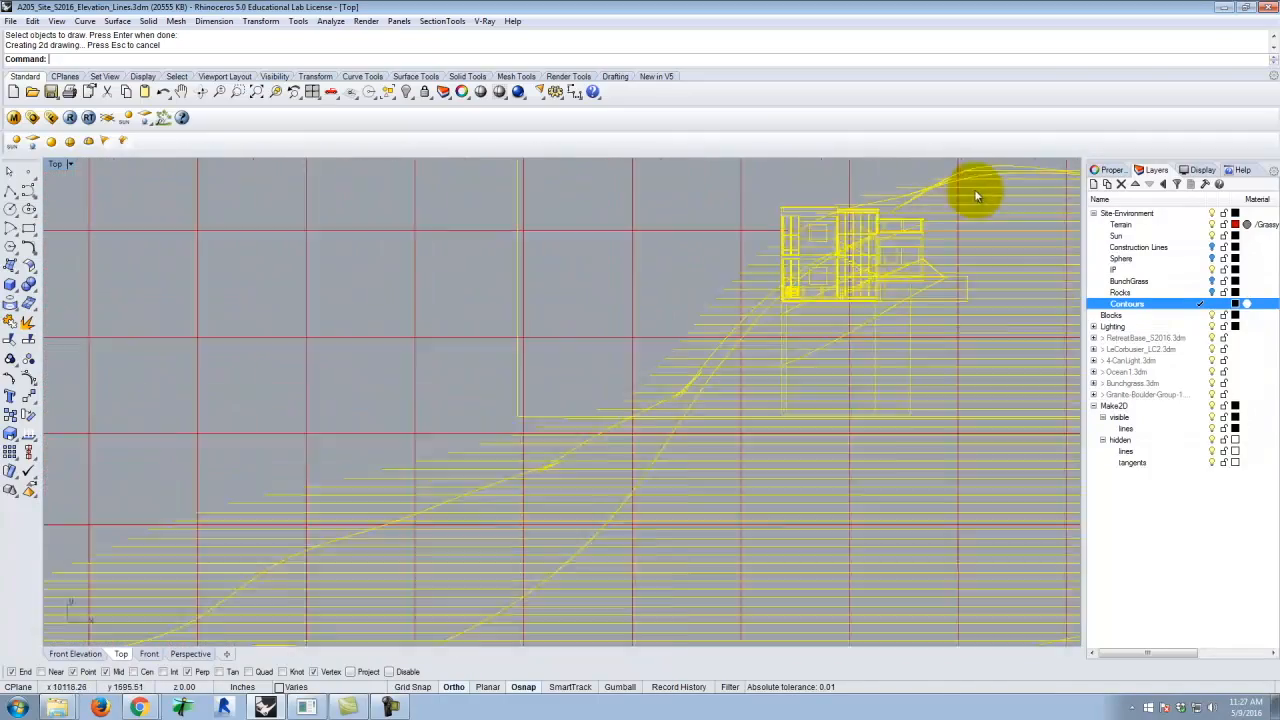
{"action": "scroll", "coordinate": [659, 260], "scroll_direction": "down", "scroll_amount": 4}
{"action": "scroll", "coordinate": [714, 271], "scroll_direction": "up", "scroll_amount": 5}
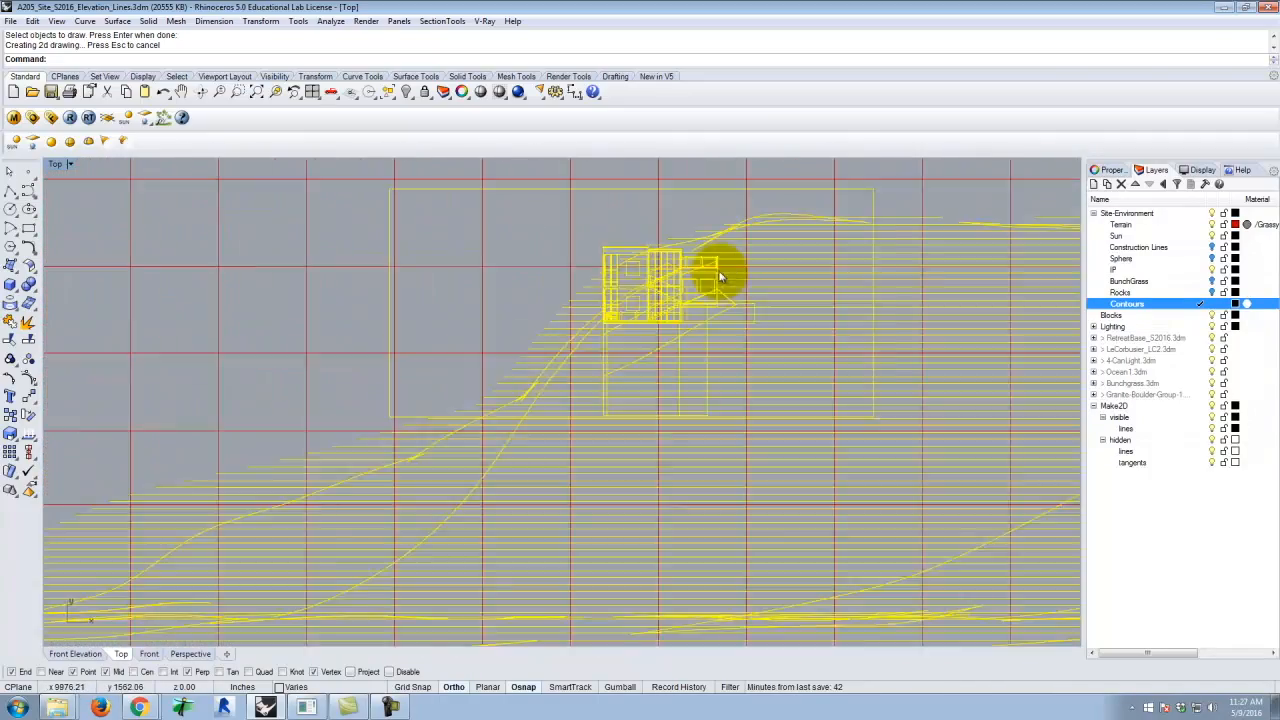
{"action": "scroll", "coordinate": [690, 278], "scroll_direction": "down", "scroll_amount": 4}
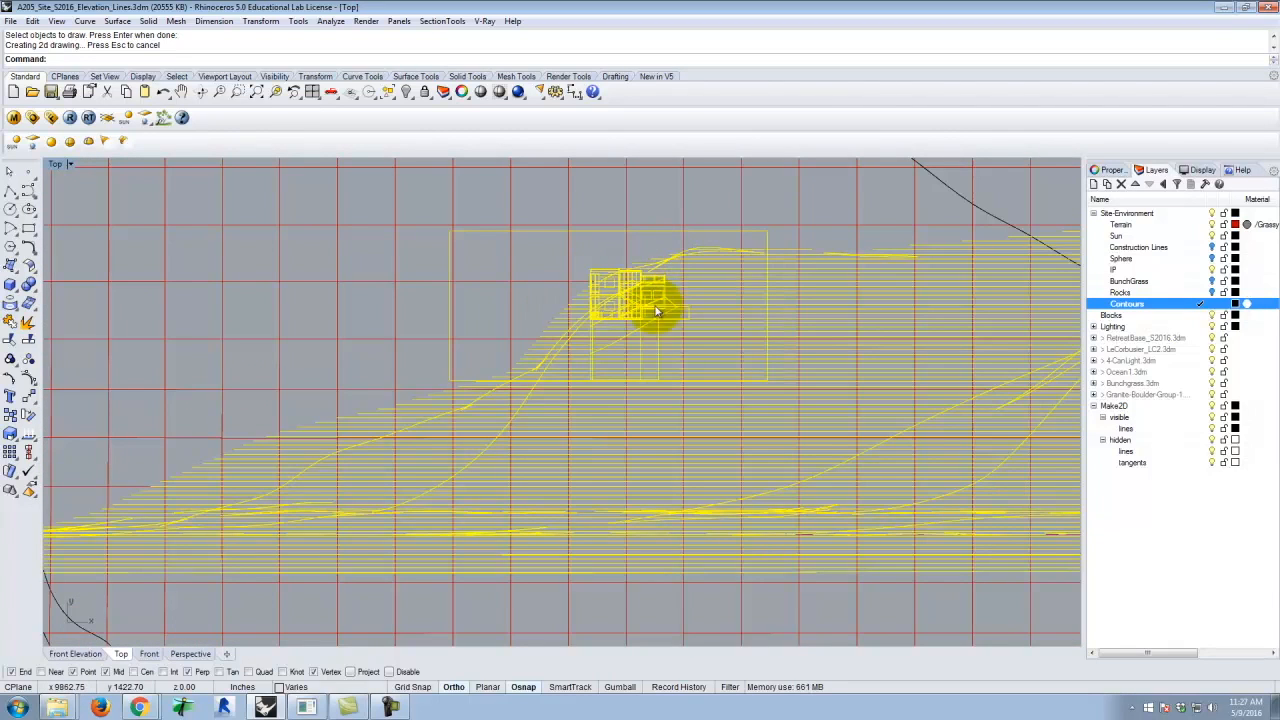
{"action": "scroll", "coordinate": [650, 295], "scroll_direction": "up", "scroll_amount": 4}
{"action": "scroll", "coordinate": [640, 296], "scroll_direction": "up", "scroll_amount": 3}
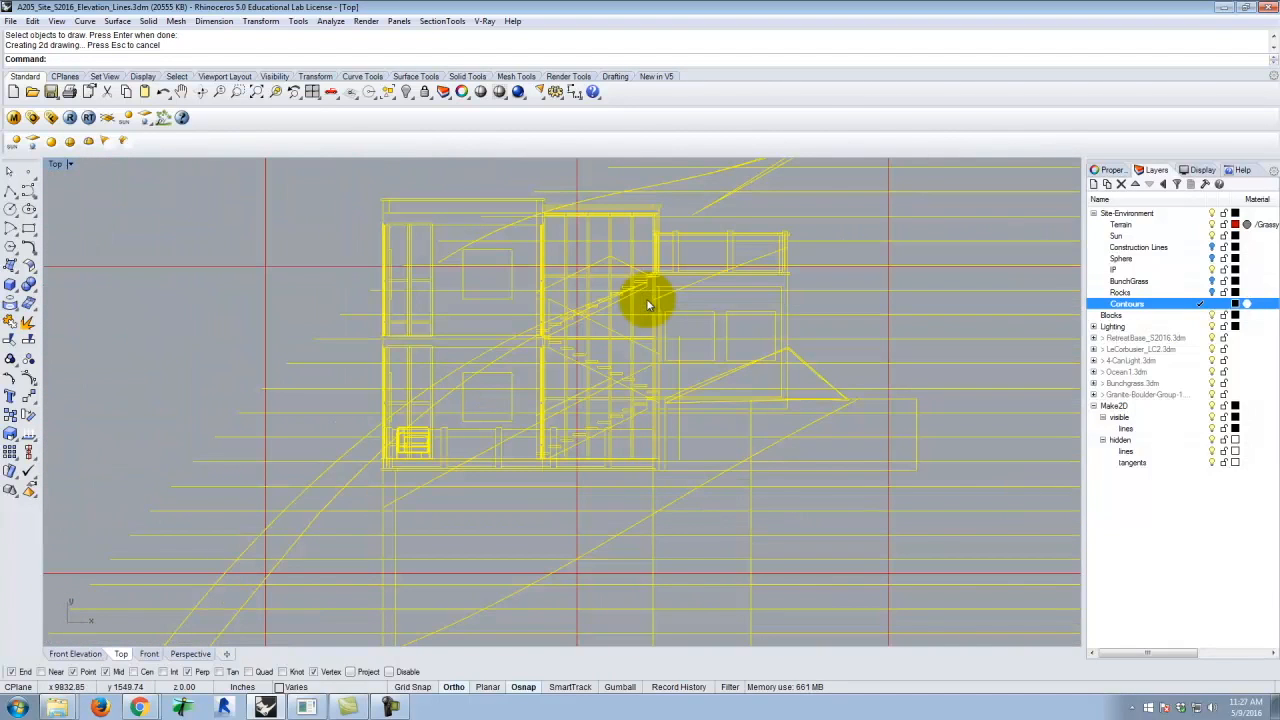
Move the selected 2D drawing straight up in the Top view, clear of the terrain model, and deselect it
{"action": "scroll", "coordinate": [646, 298], "scroll_direction": "down", "scroll_amount": 8}
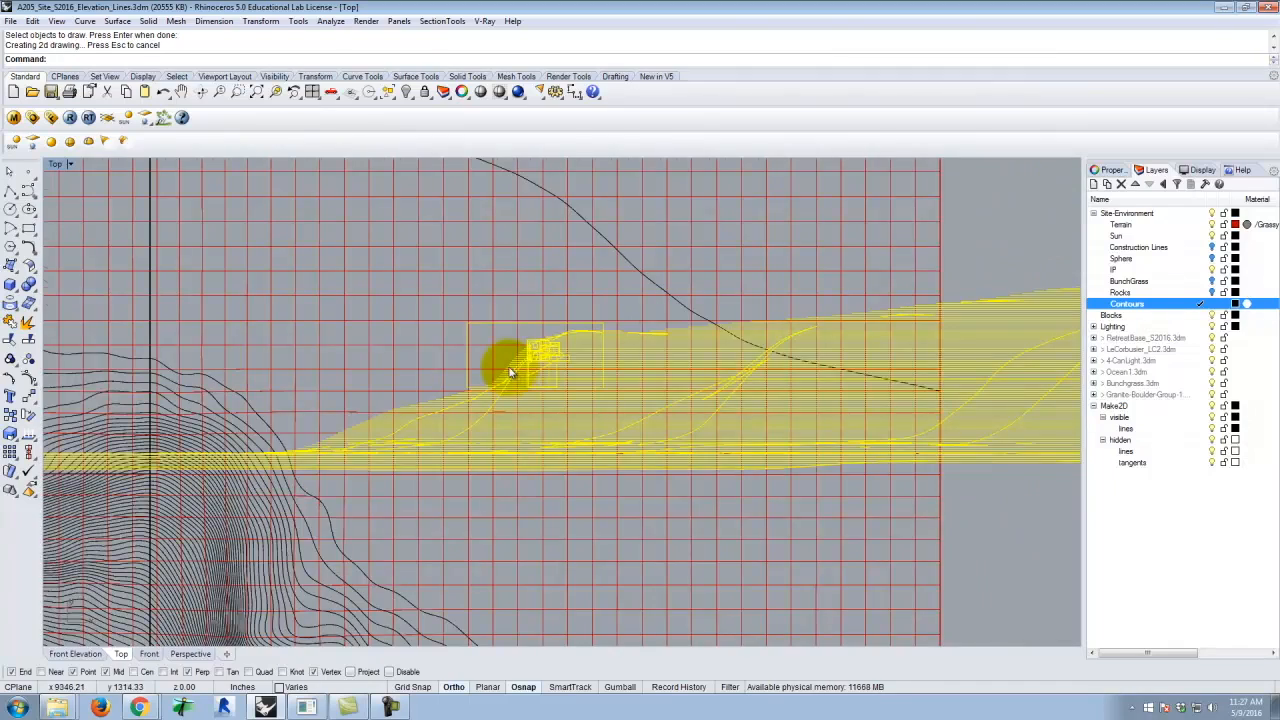
{"action": "scroll", "coordinate": [818, 400], "scroll_direction": "down", "scroll_amount": 5}
{"action": "key", "text": "Return"}
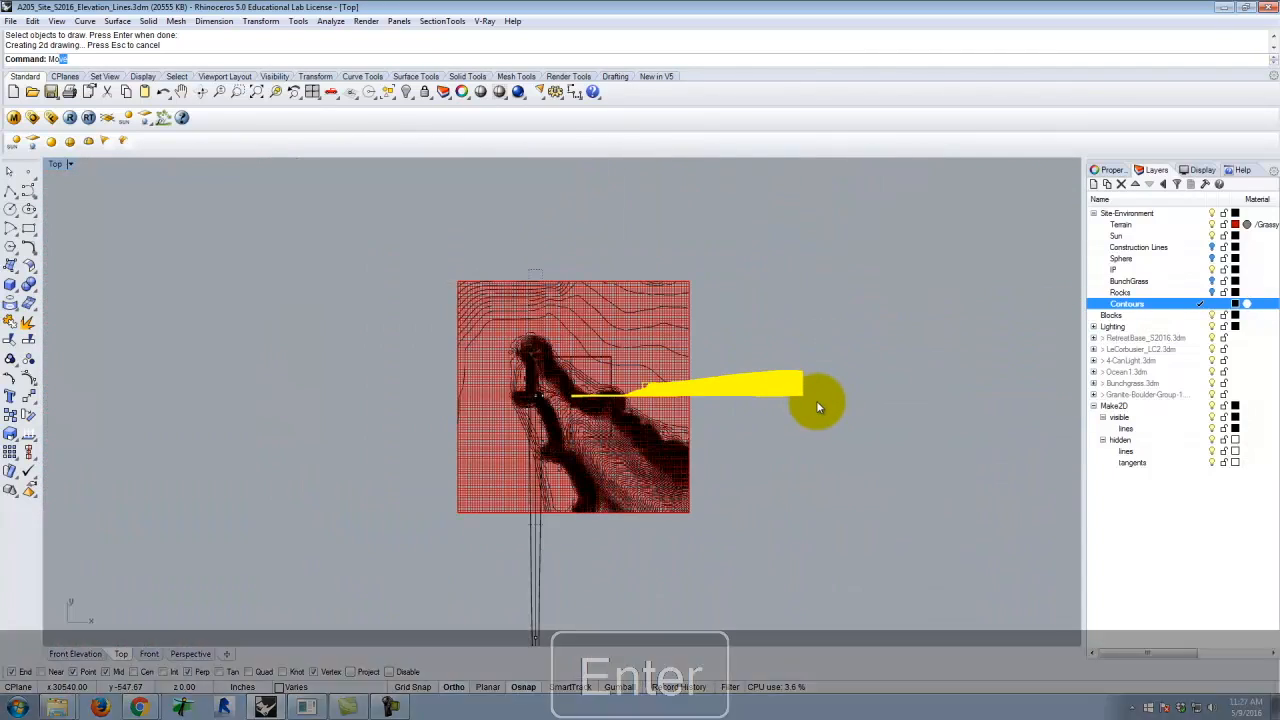
{"action": "left_click", "coordinate": [900, 400]}
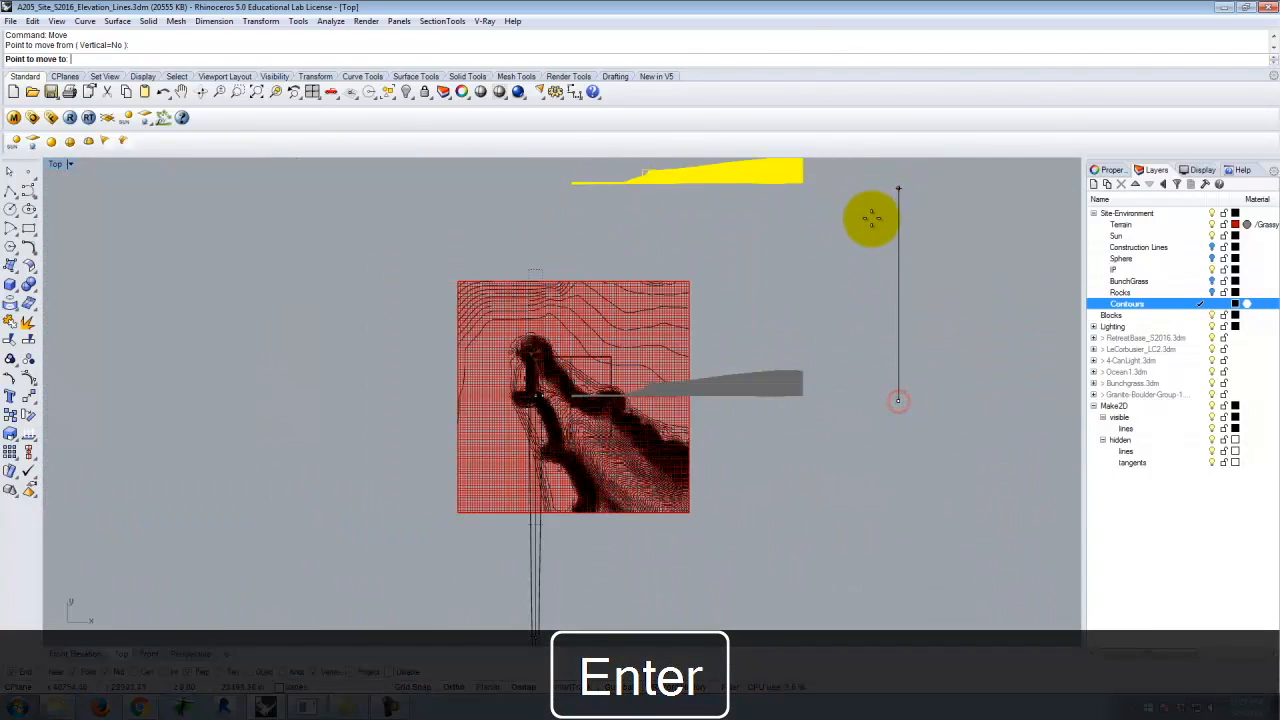
{"action": "key", "text": "Escape"}
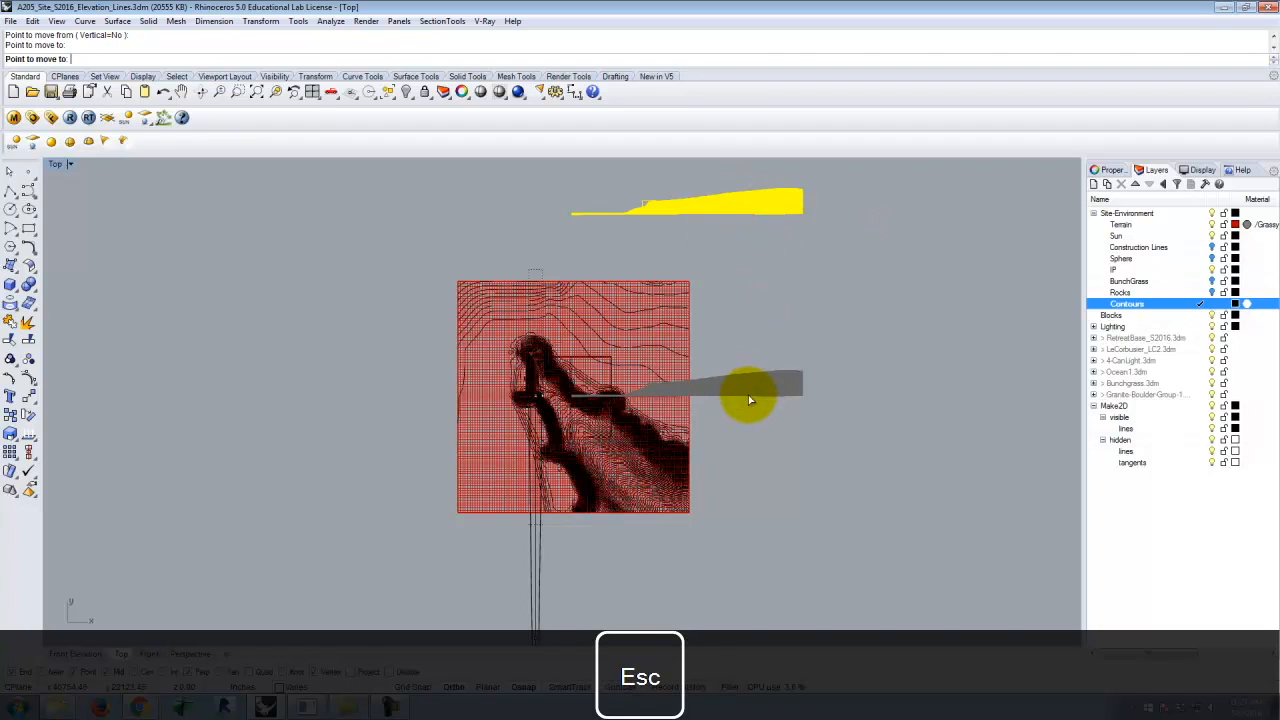
{"action": "key", "text": "Escape"}
Maximize the Perspective view, select the building area of the 2D drawing and zoom to the selection
{"action": "scroll", "coordinate": [740, 400], "scroll_direction": "up", "scroll_amount": 1}
{"action": "scroll", "coordinate": [520, 400], "scroll_direction": "down", "scroll_amount": 3}
{"action": "scroll", "coordinate": [590, 320], "scroll_direction": "up", "scroll_amount": 7}
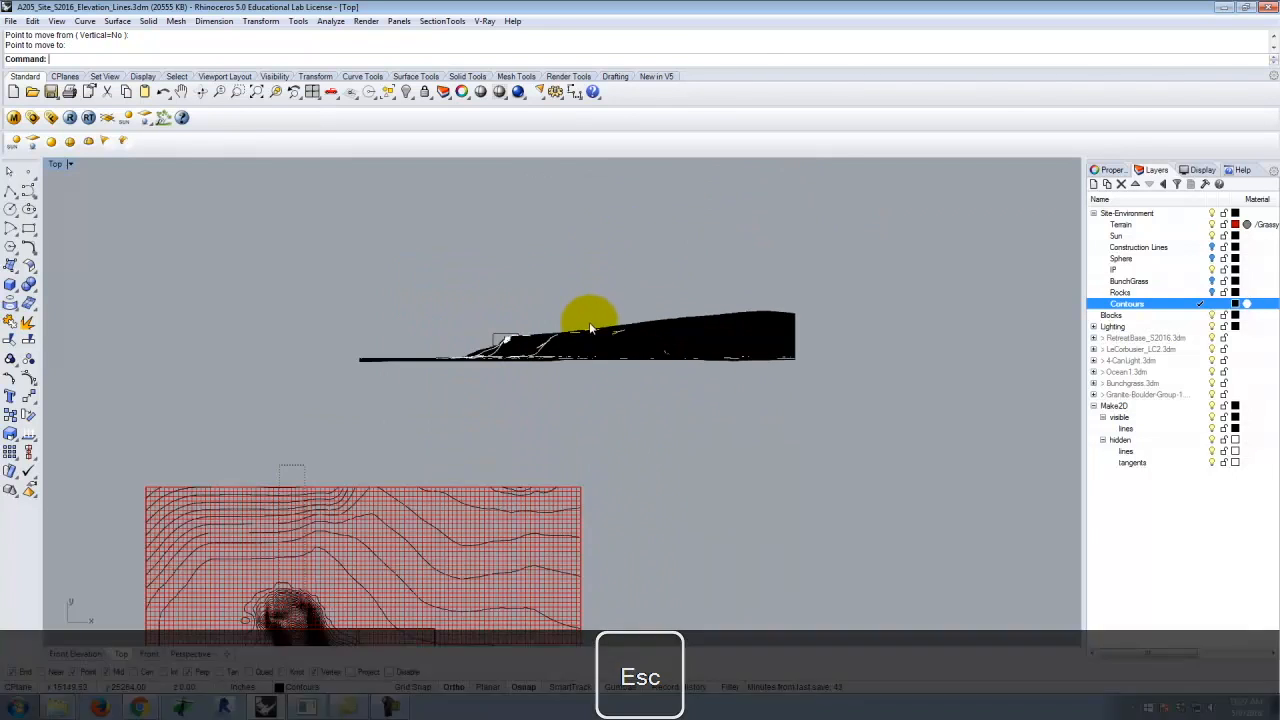
{"action": "double_click", "coordinate": [55, 164]}
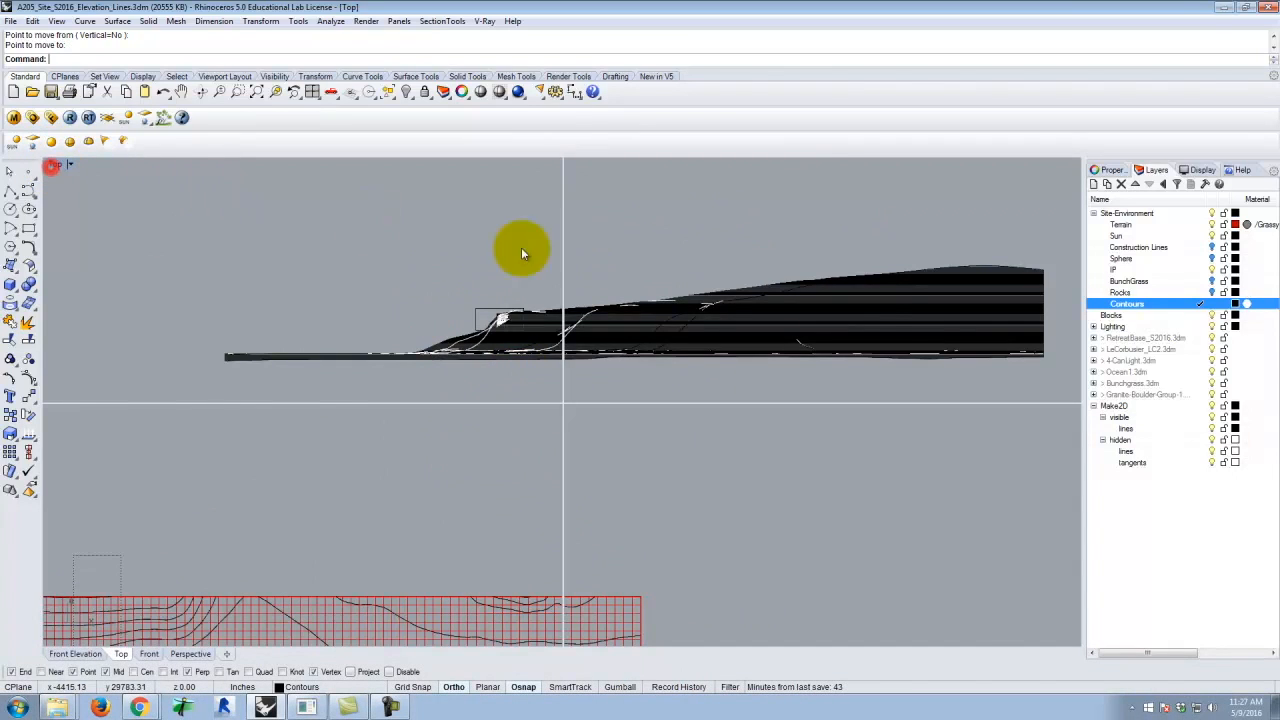
{"action": "double_click", "coordinate": [592, 409]}
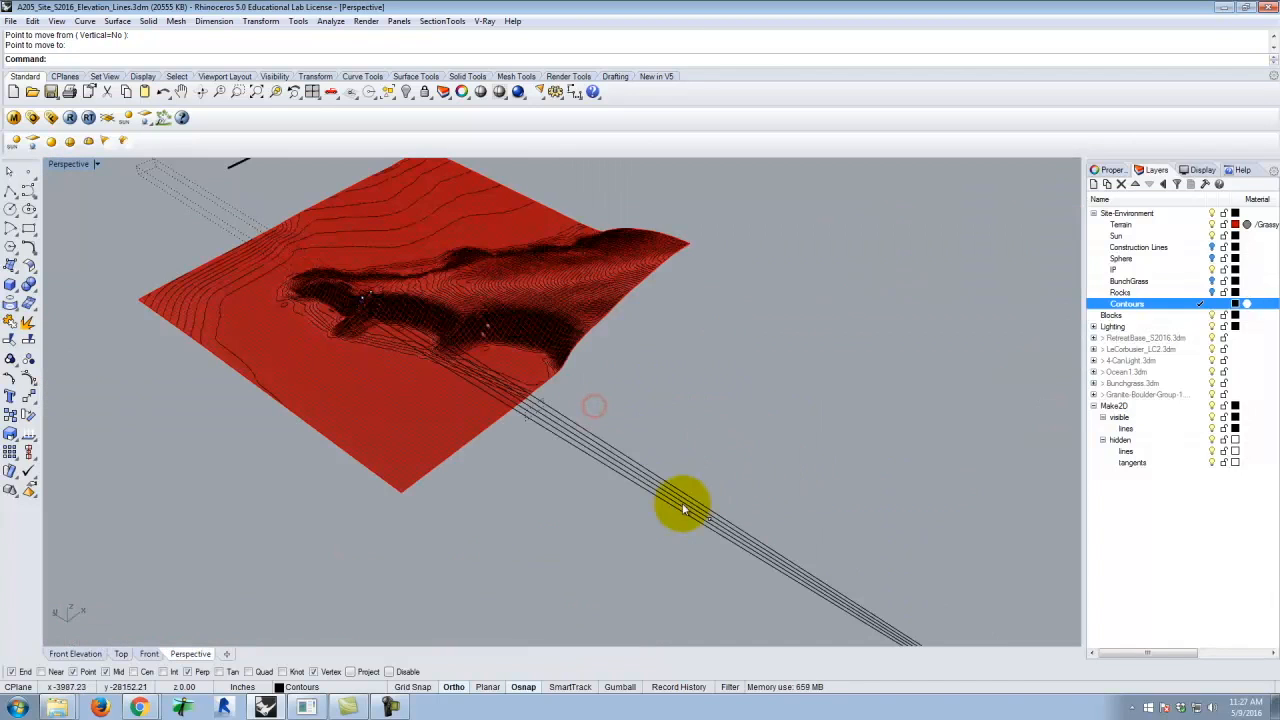
{"action": "scroll", "coordinate": [680, 508], "scroll_direction": "down", "scroll_amount": 3}
{"action": "scroll", "coordinate": [563, 281], "scroll_direction": "up", "scroll_amount": 5}
{"action": "left_click_drag", "start_coordinate": [436, 270], "coordinate": [577, 388]}
{"action": "key", "text": "Return"}
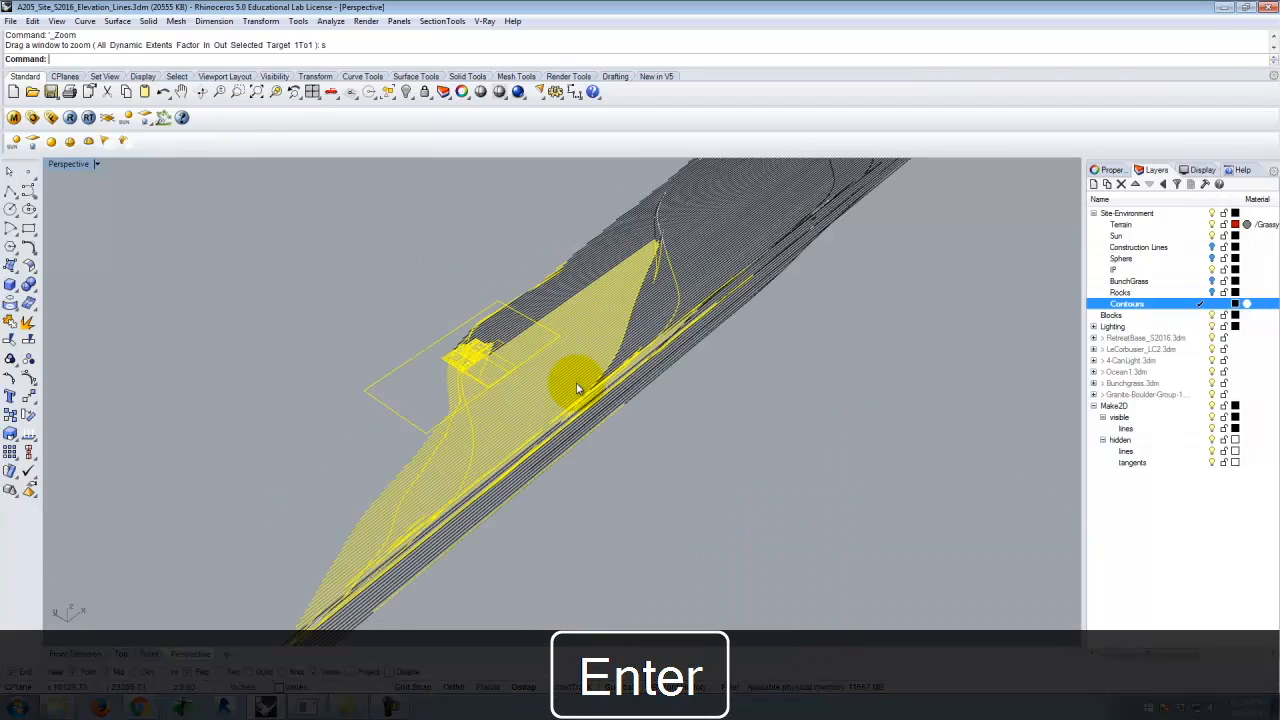
Deselect the linework and inspect the building's visible and hidden lines up close in the Perspective view
{"action": "left_click", "coordinate": [758, 481]}
{"action": "right_click_drag", "start_coordinate": [575, 487], "coordinate": [611, 455]}
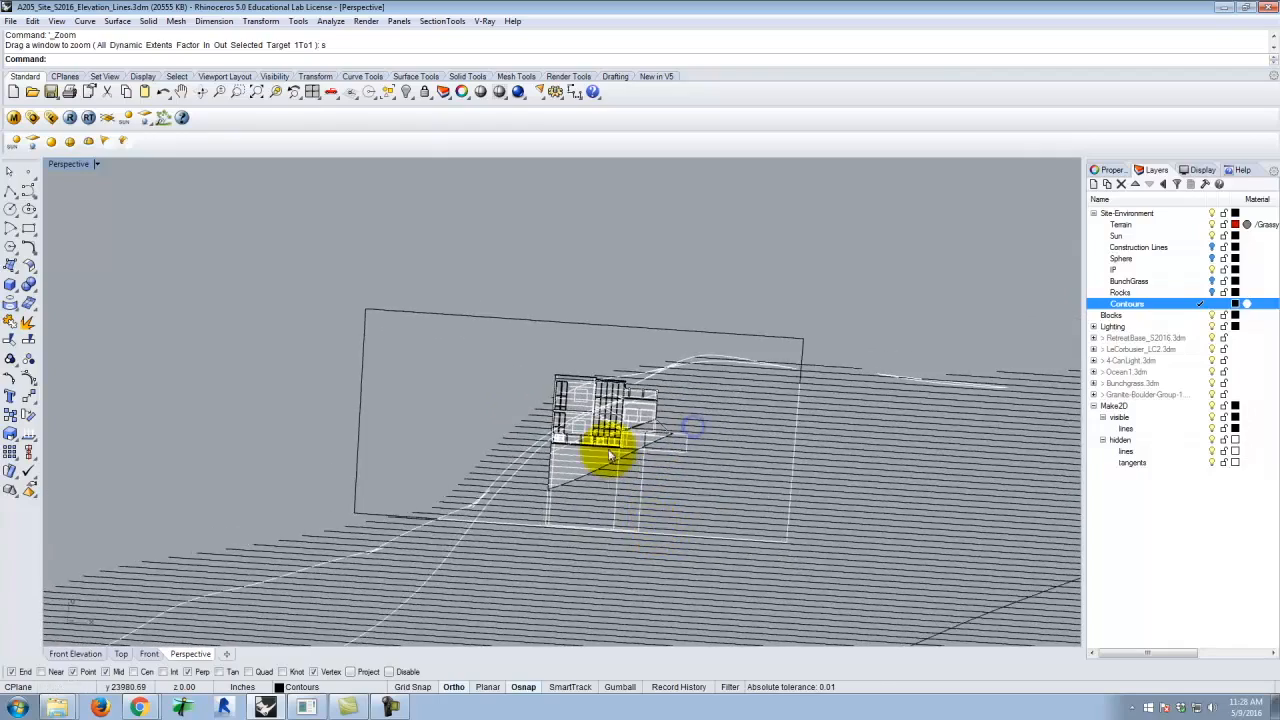
{"action": "scroll", "coordinate": [620, 402], "scroll_direction": "up", "scroll_amount": 12}
{"action": "right_click_drag", "start_coordinate": [636, 265], "coordinate": [614, 491]}
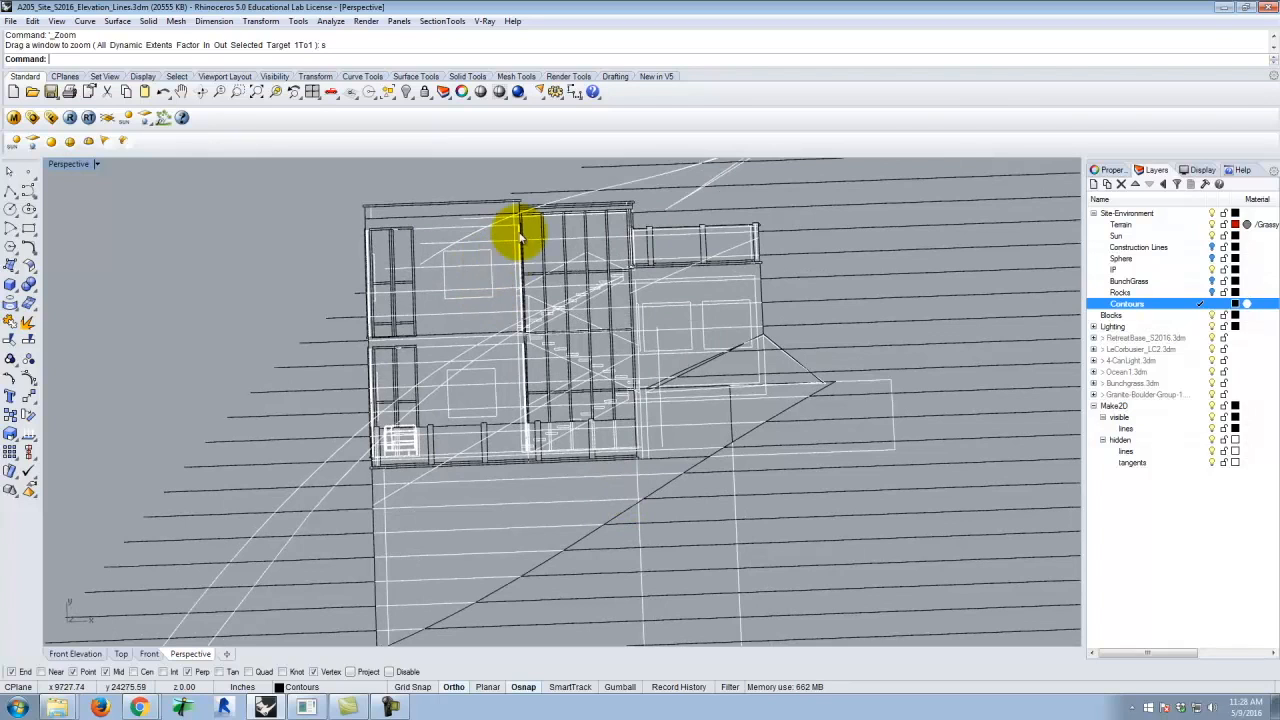
{"action": "scroll", "coordinate": [514, 229], "scroll_direction": "up", "scroll_amount": 5}
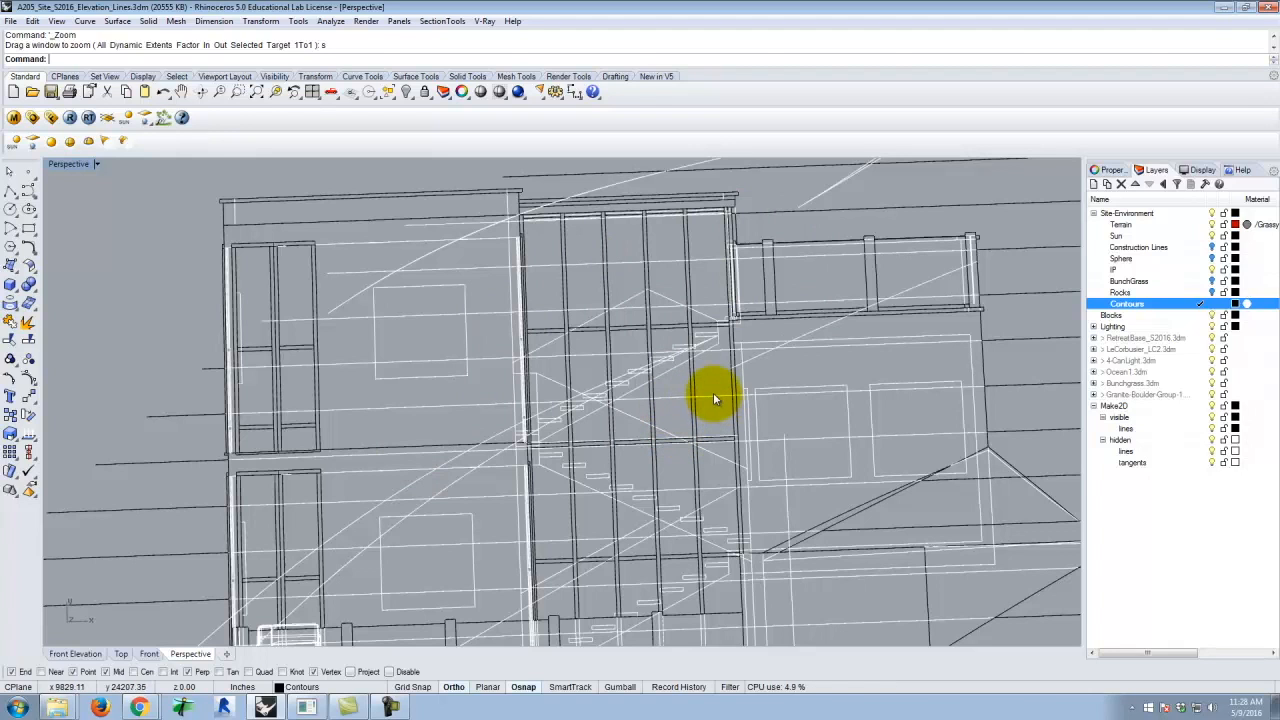
Trim away the terrain lines beyond the right edge of the viewport rectangle, using the rectangle's four edges as cutting objects
{"action": "scroll", "coordinate": [708, 400], "scroll_direction": "down", "scroll_amount": 8}
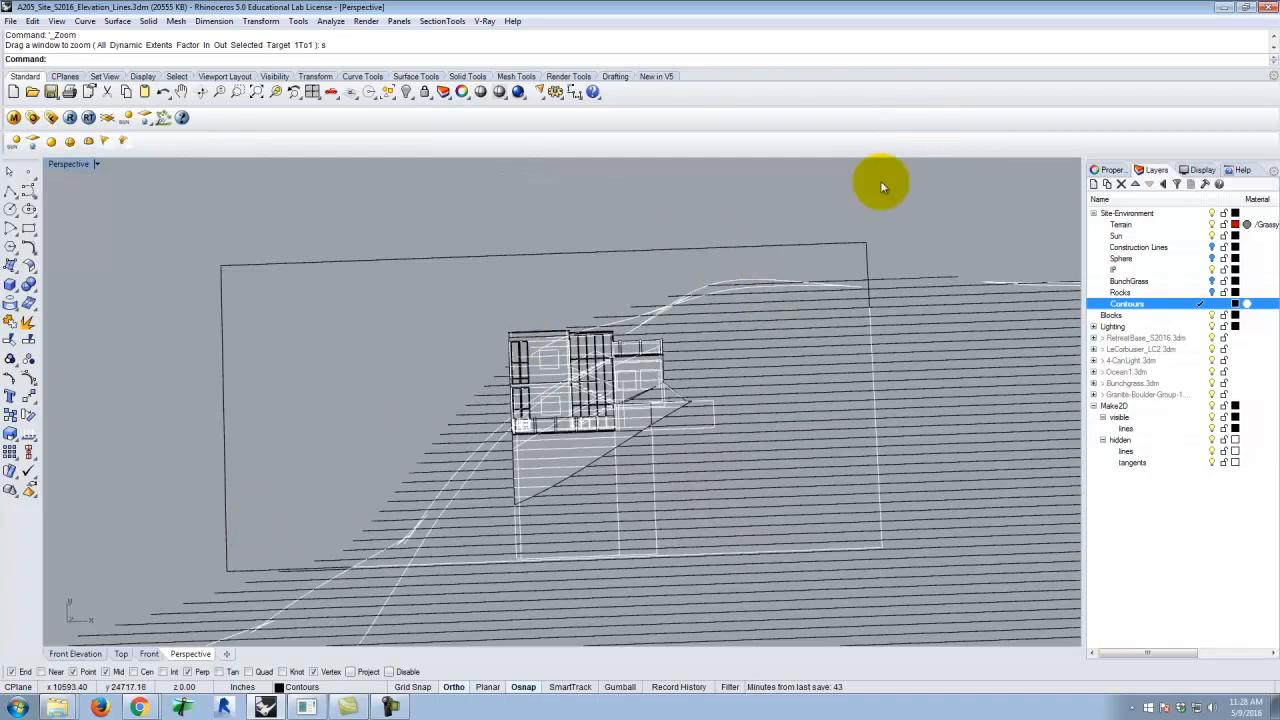
{"action": "scroll", "coordinate": [679, 268], "scroll_direction": "down", "scroll_amount": 12}
{"action": "scroll", "coordinate": [382, 411], "scroll_direction": "down", "scroll_amount": 3}
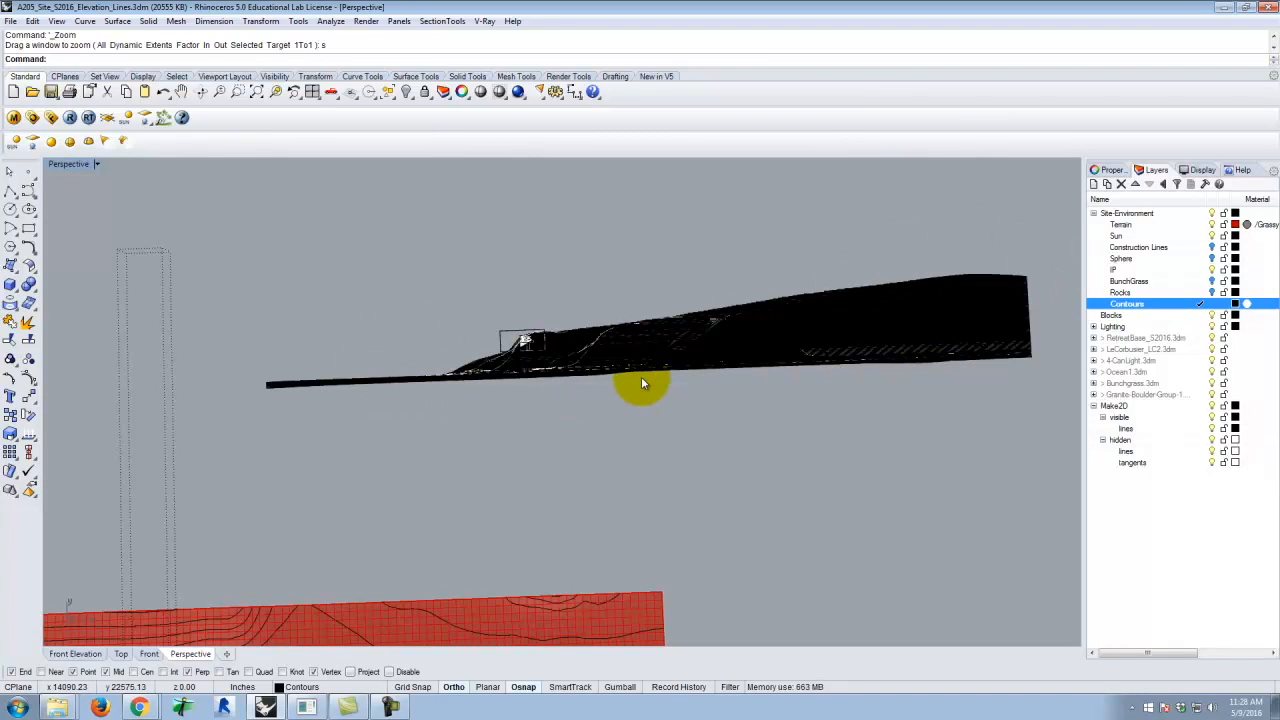
{"action": "scroll", "coordinate": [600, 310], "scroll_direction": "up", "scroll_amount": 8}
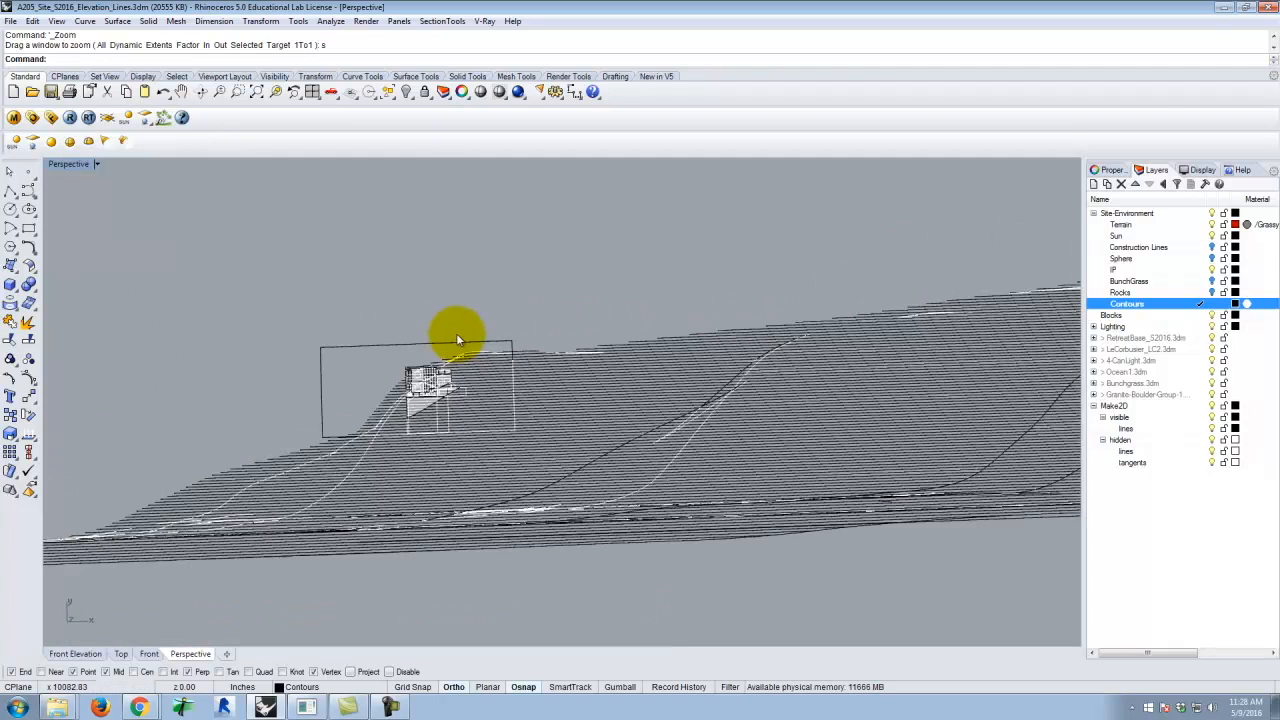
{"action": "left_click", "coordinate": [398, 348]}
{"action": "left_click", "coordinate": [320, 375]}
{"action": "left_click", "coordinate": [479, 341]}
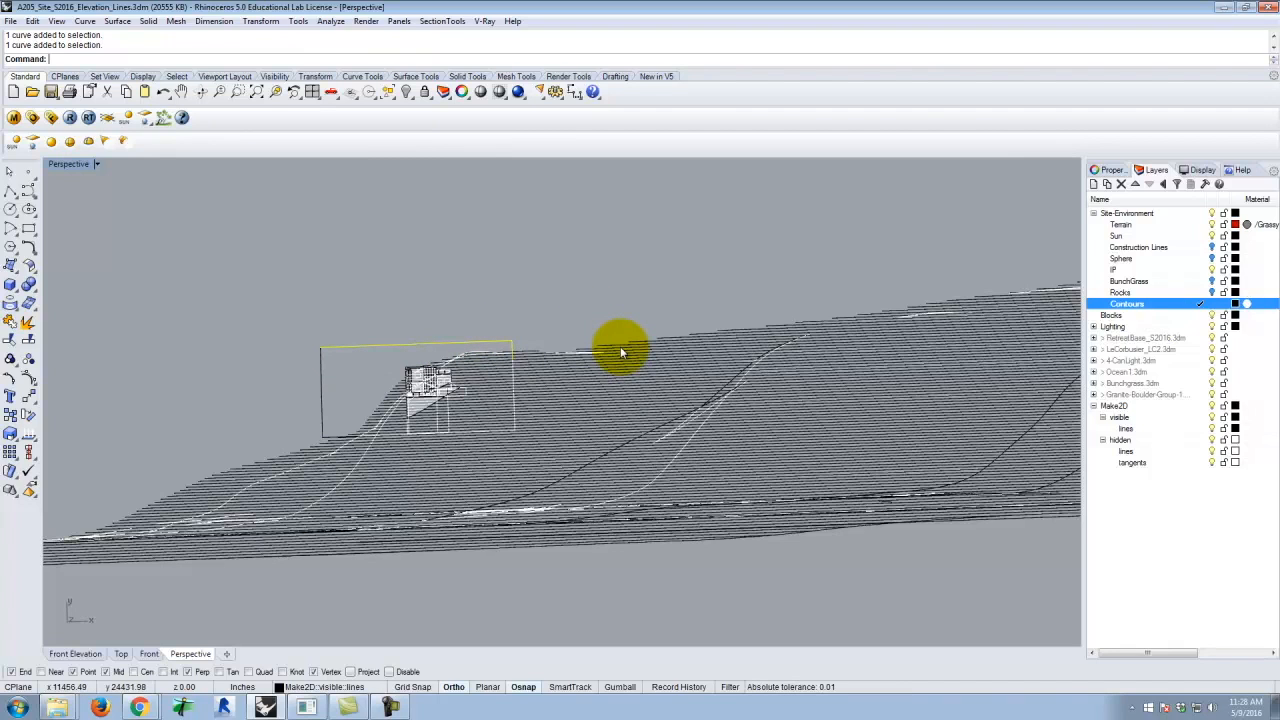
{"action": "scroll", "coordinate": [499, 430], "scroll_direction": "up", "scroll_amount": 6}
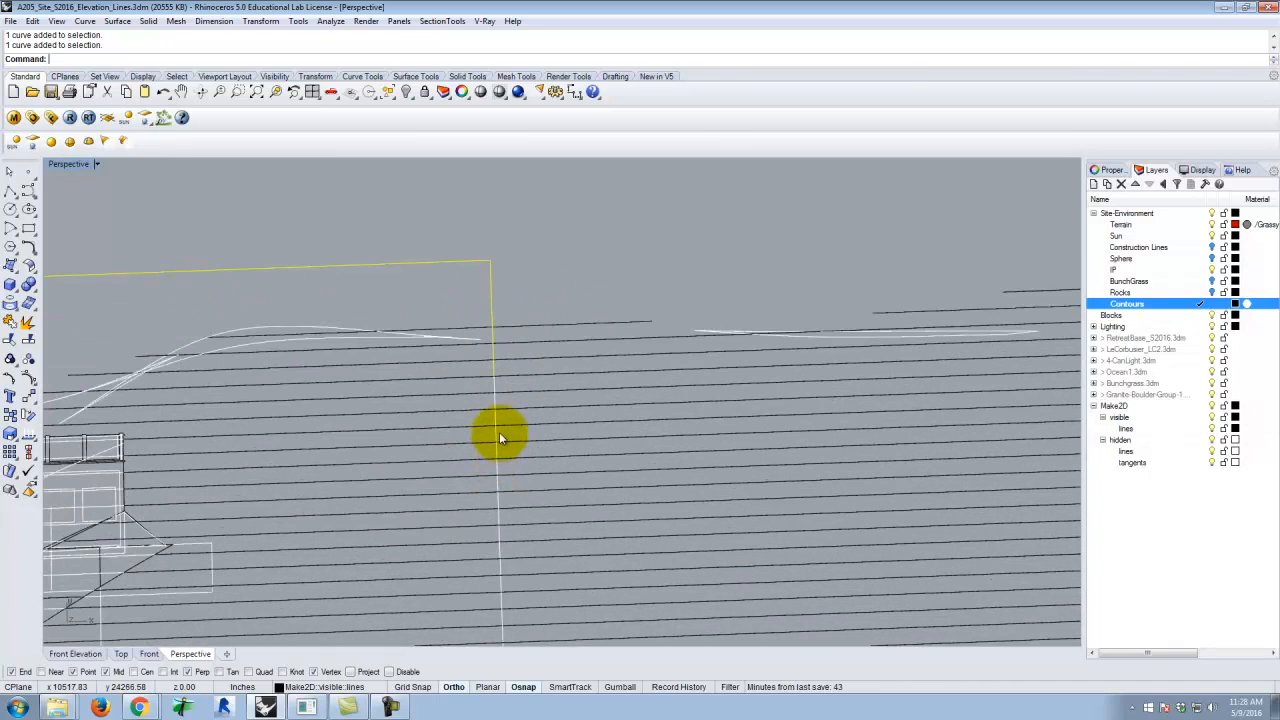
{"action": "scroll", "coordinate": [592, 408], "scroll_direction": "down", "scroll_amount": 5}
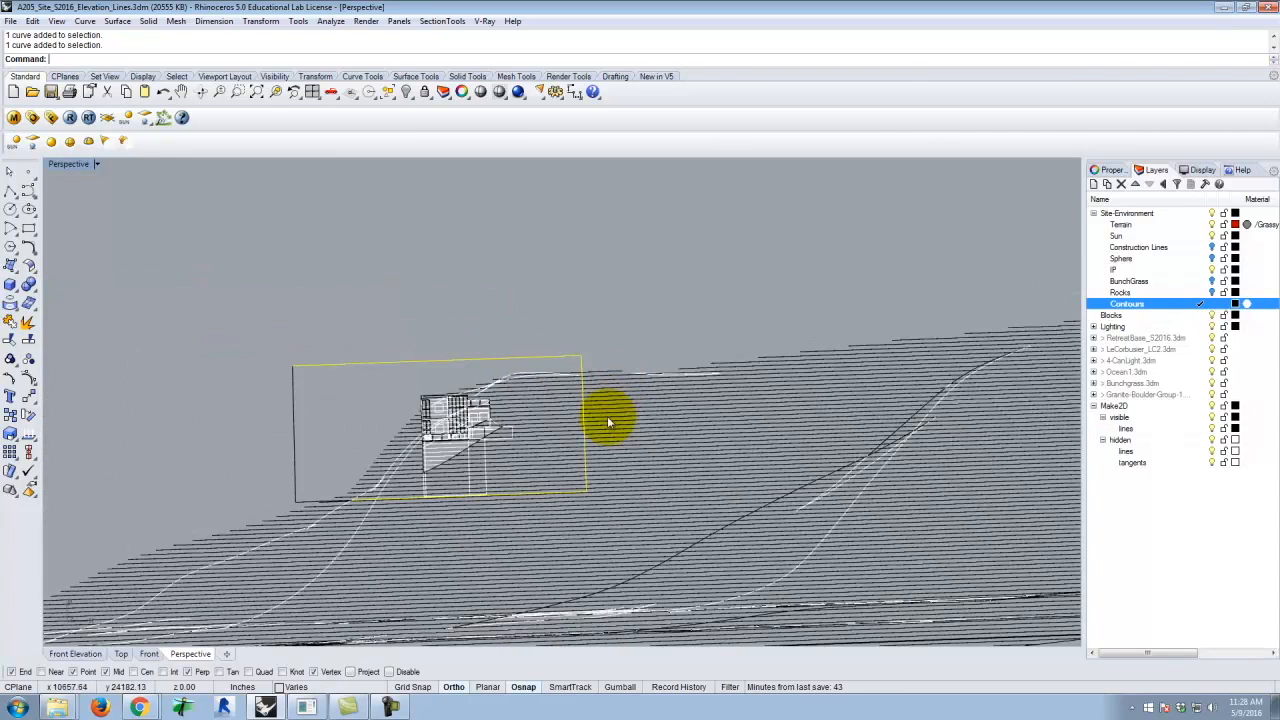
{"action": "scroll", "coordinate": [314, 481], "scroll_direction": "up", "scroll_amount": 2}
{"action": "left_click", "coordinate": [301, 503], "text": "shift"}
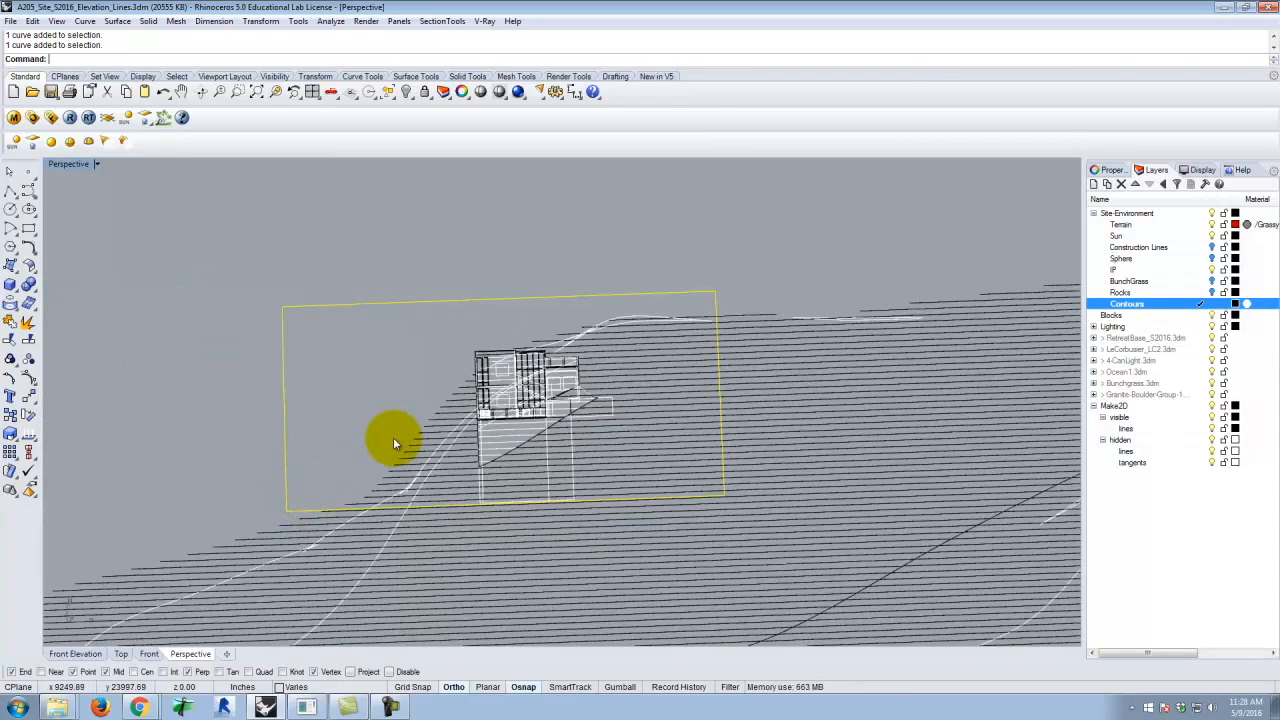
{"action": "key", "text": "Return"}
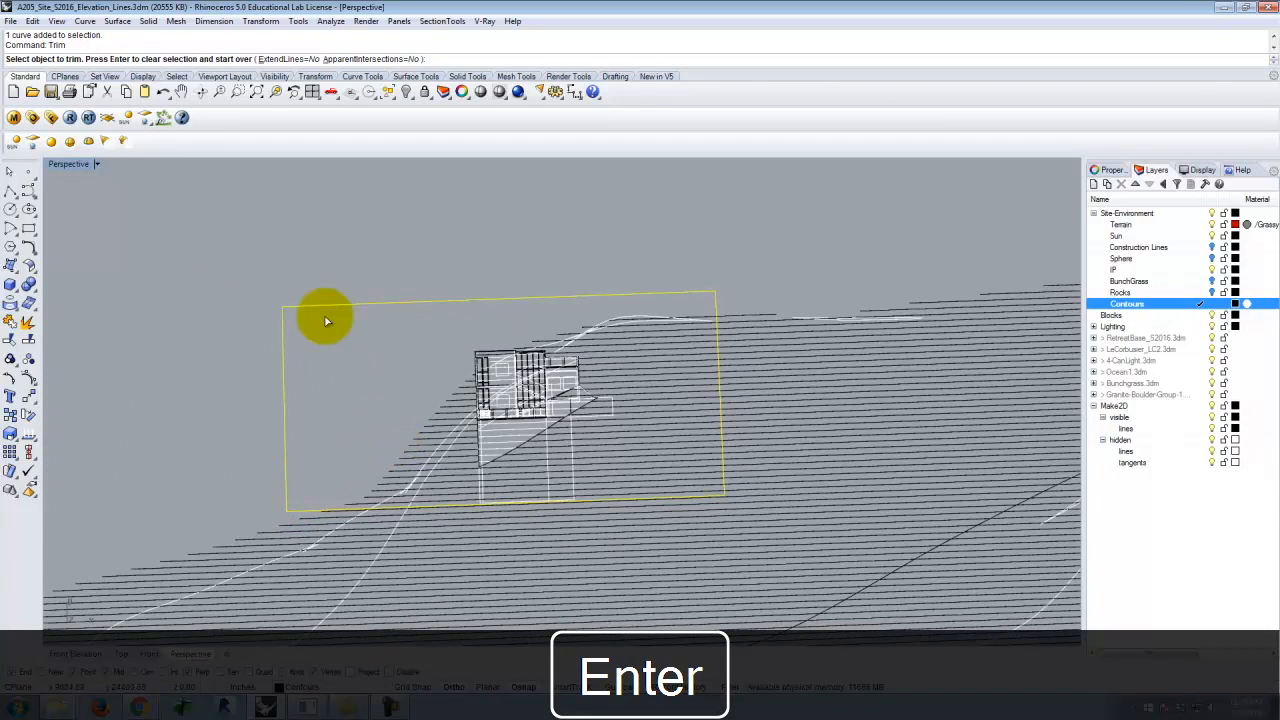
{"action": "scroll", "coordinate": [329, 318], "scroll_direction": "down", "scroll_amount": 5}
{"action": "mouse_move", "coordinate": [554, 207]}
{"action": "left_mouse_down"}
{"action": "mouse_move", "coordinate": [471, 409]}
{"action": "mouse_move", "coordinate": [472, 391]}
{"action": "left_mouse_up"}
Trim the linework extending below the viewport rectangle's bottom edge and finish the trim
{"action": "scroll", "coordinate": [320, 354], "scroll_direction": "up", "scroll_amount": 3}
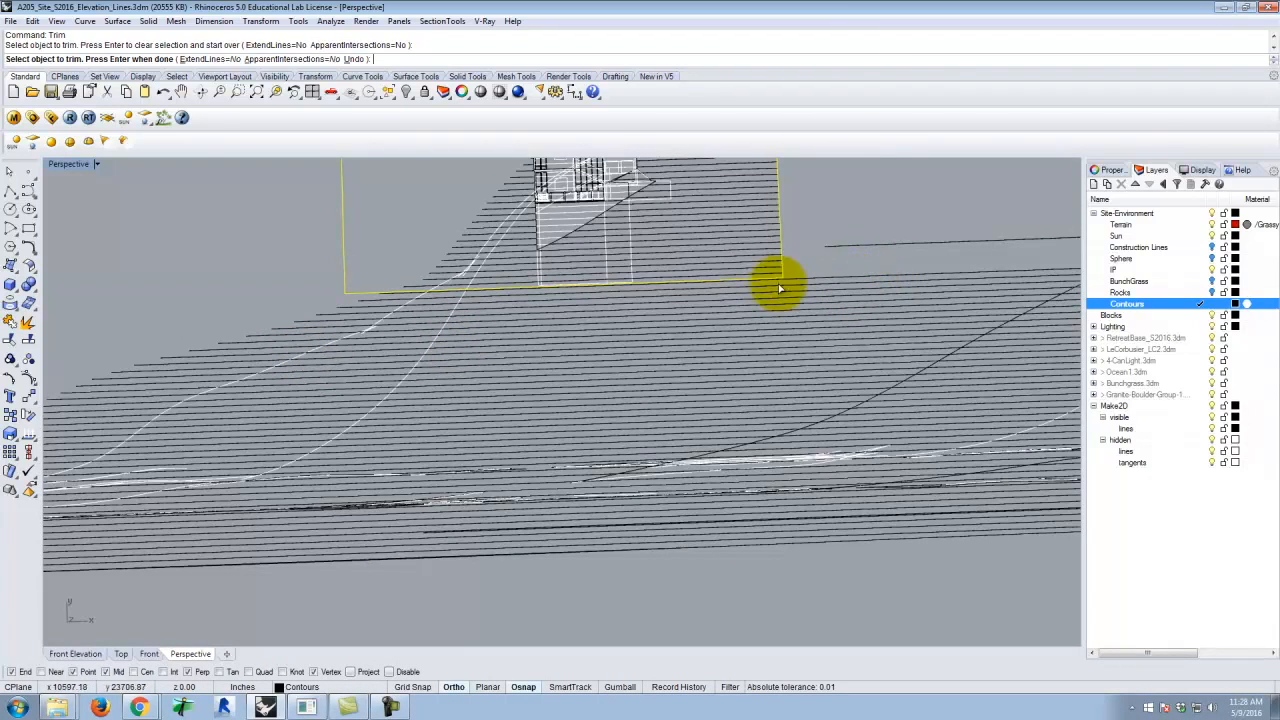
{"action": "mouse_move", "coordinate": [822, 566]}
{"action": "left_mouse_down"}
{"action": "mouse_move", "coordinate": [391, 334]}
{"action": "mouse_move", "coordinate": [293, 313]}
{"action": "mouse_move", "coordinate": [294, 296]}
{"action": "left_mouse_up"}
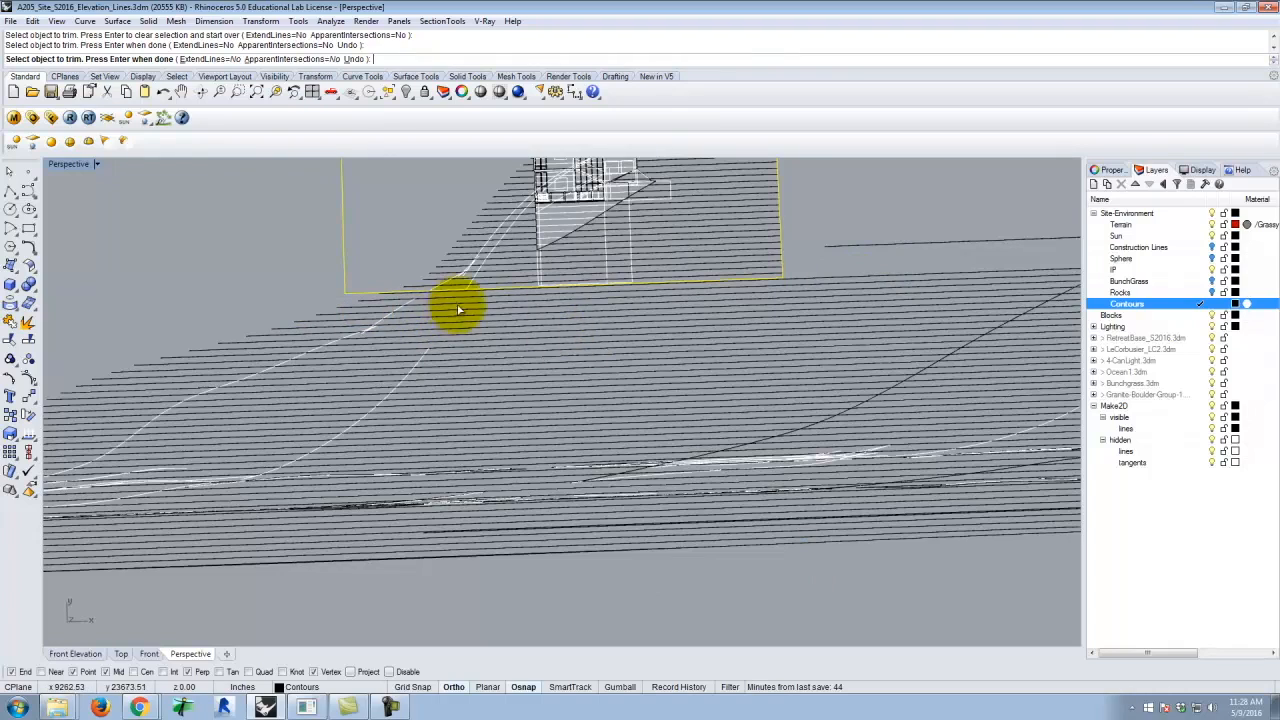
{"action": "scroll", "coordinate": [456, 296], "scroll_direction": "up", "scroll_amount": 2}
{"action": "scroll", "coordinate": [417, 300], "scroll_direction": "down", "scroll_amount": 5}
{"action": "key", "text": "Return"}
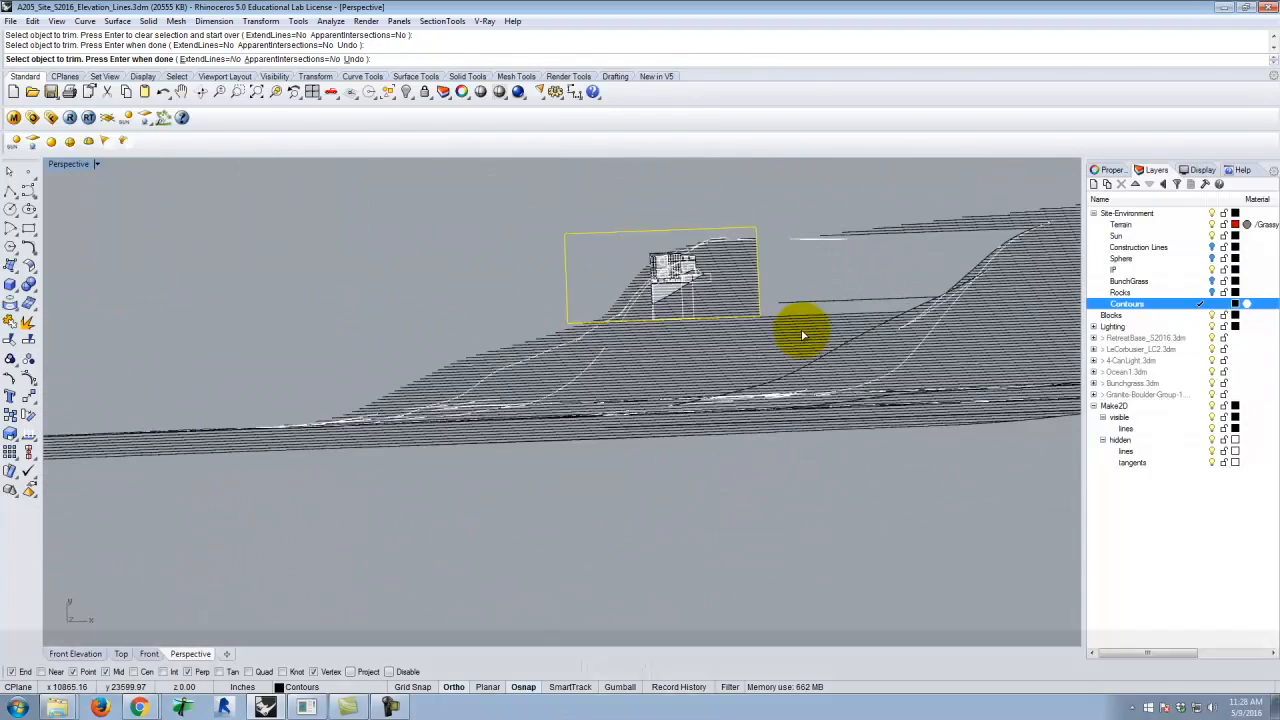
{"action": "key", "text": "Return"}
Select the band of detached terrain lines directly below the viewport rectangle and delete it
{"action": "scroll", "coordinate": [785, 310], "scroll_direction": "up", "scroll_amount": 3}
{"action": "key", "text": "Return"}
{"action": "left_click", "coordinate": [732, 576]}
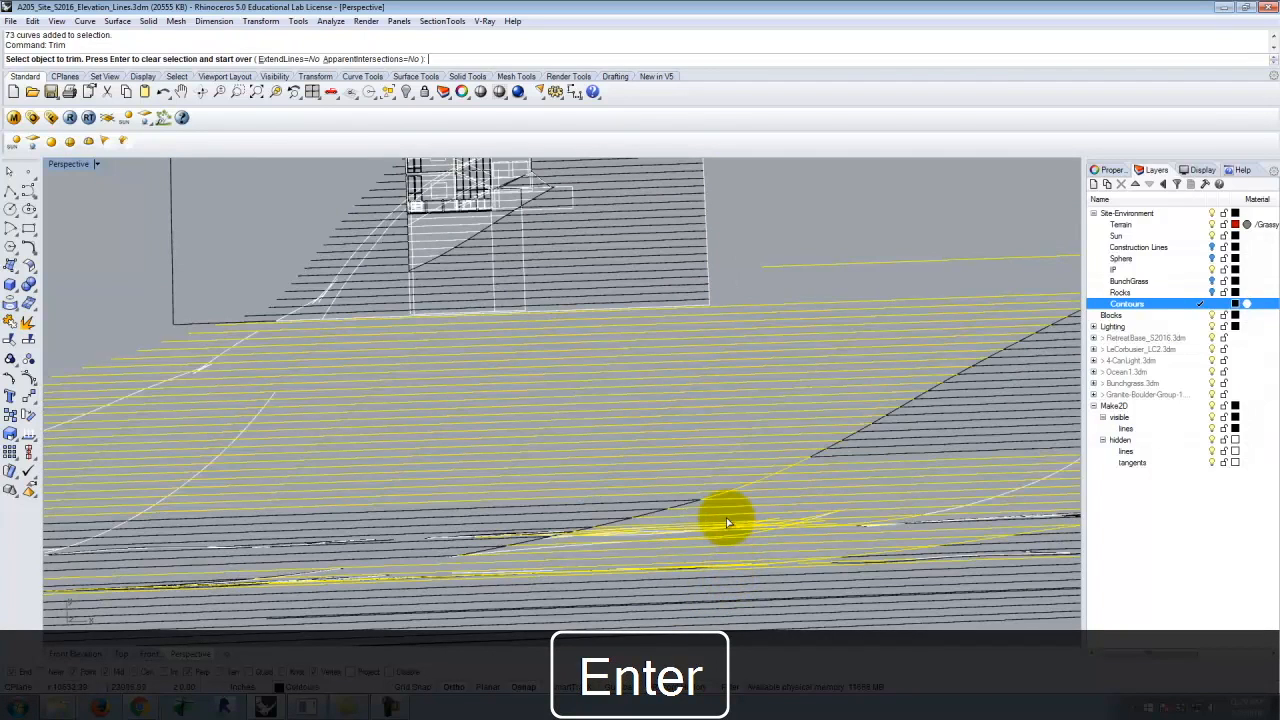
{"action": "key", "text": "Delete"}
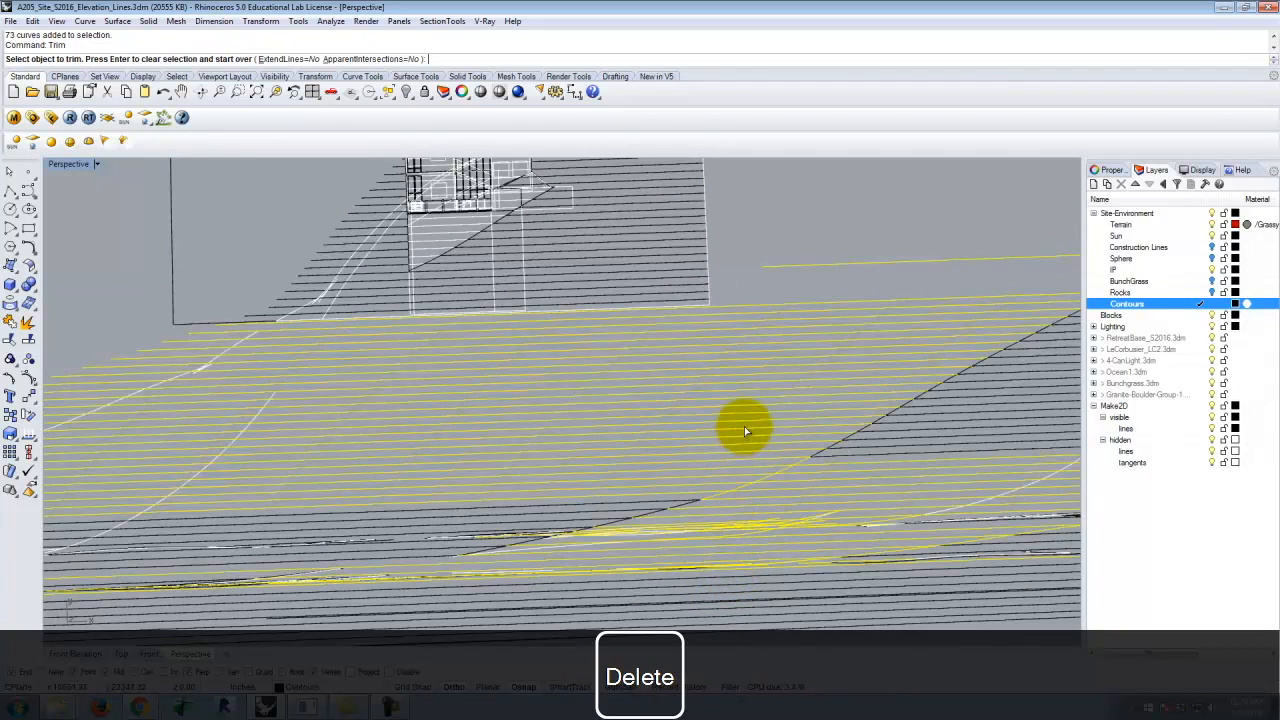
{"action": "key", "text": "Escape"}
{"action": "key", "text": "Delete"}
{"action": "scroll", "coordinate": [762, 310], "scroll_direction": "down", "scroll_amount": 4}
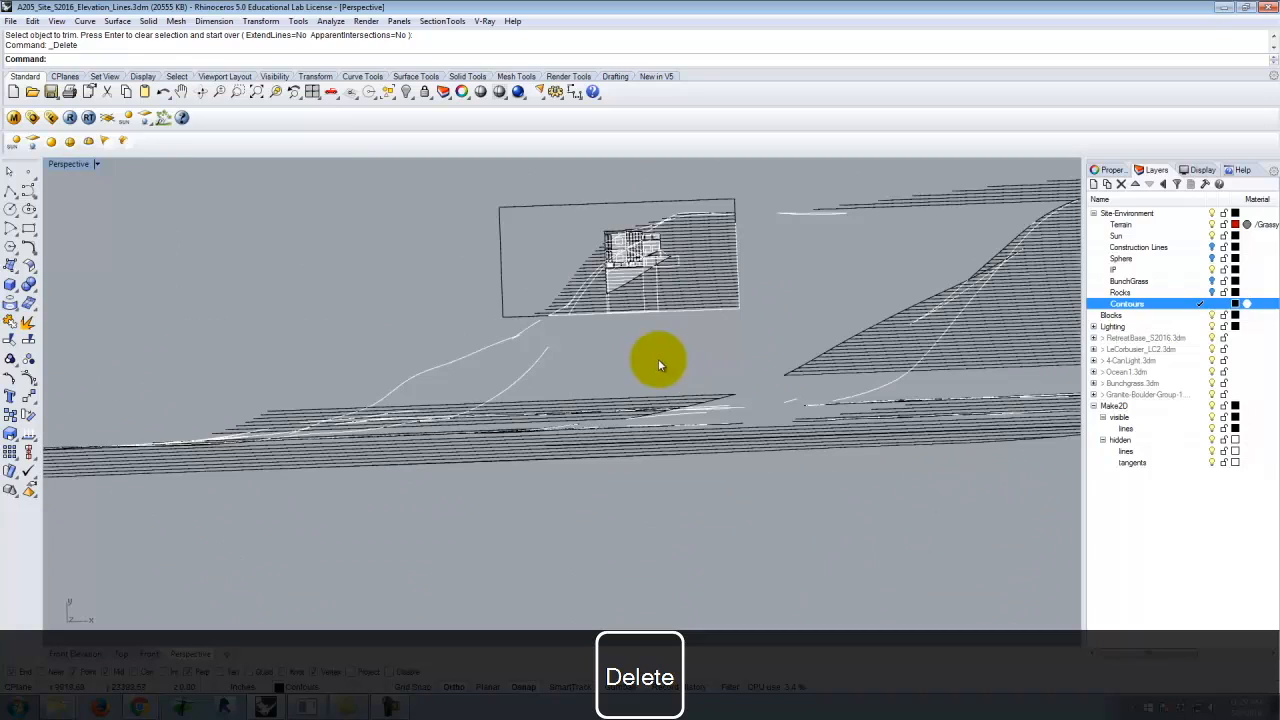
Delete the remaining terrain linework below and to the left of the viewport rectangle
{"action": "scroll", "coordinate": [758, 410], "scroll_direction": "down", "scroll_amount": 1}
{"action": "left_click_drag", "start_coordinate": [771, 466], "coordinate": [400, 352]}
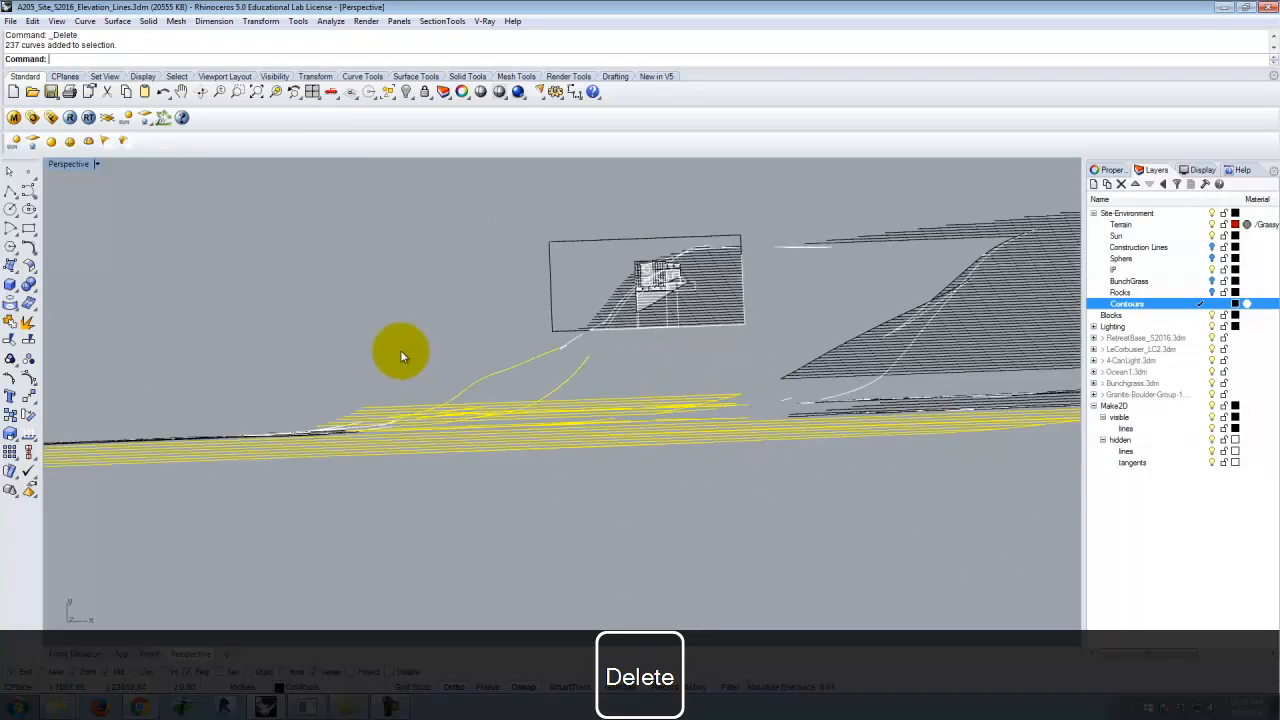
{"action": "key", "text": "Delete"}
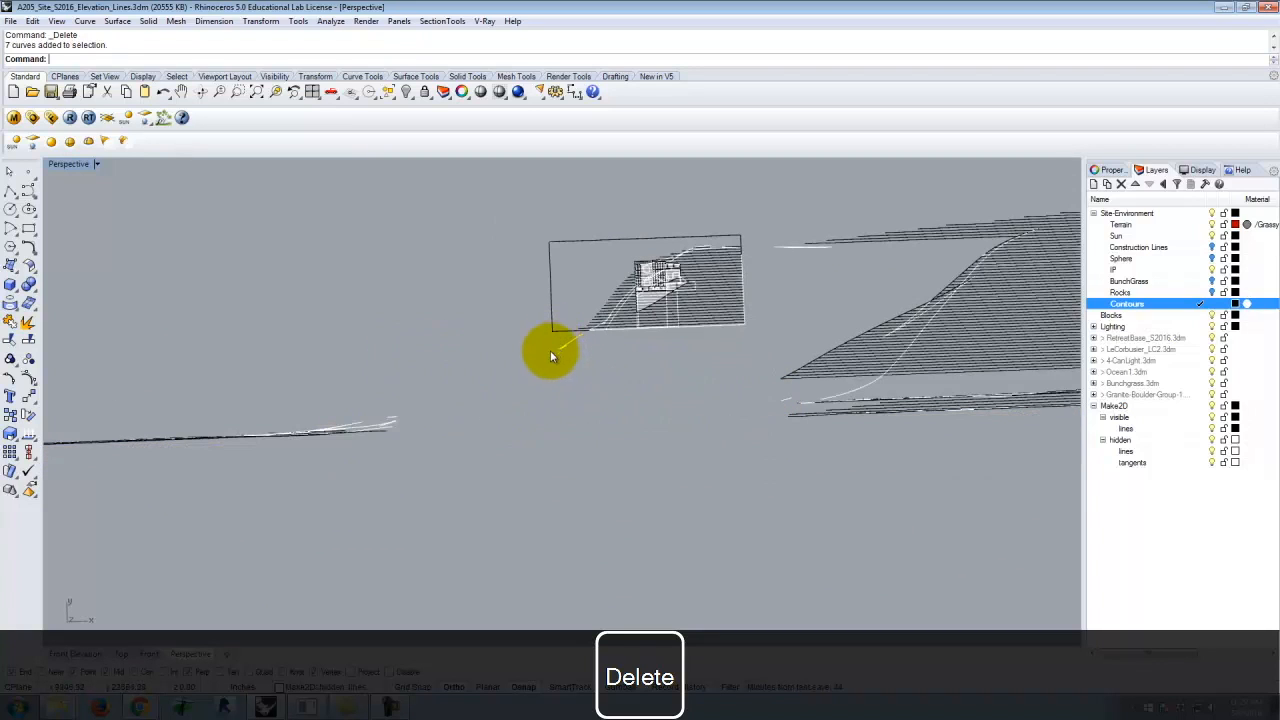
{"action": "left_click_drag", "start_coordinate": [462, 471], "coordinate": [472, 518]}
{"action": "key", "text": "Delete"}
{"action": "scroll", "coordinate": [618, 413], "scroll_direction": "down", "scroll_amount": 3}
{"action": "key", "text": "Delete"}
{"action": "scroll", "coordinate": [423, 429], "scroll_direction": "down", "scroll_amount": 3}
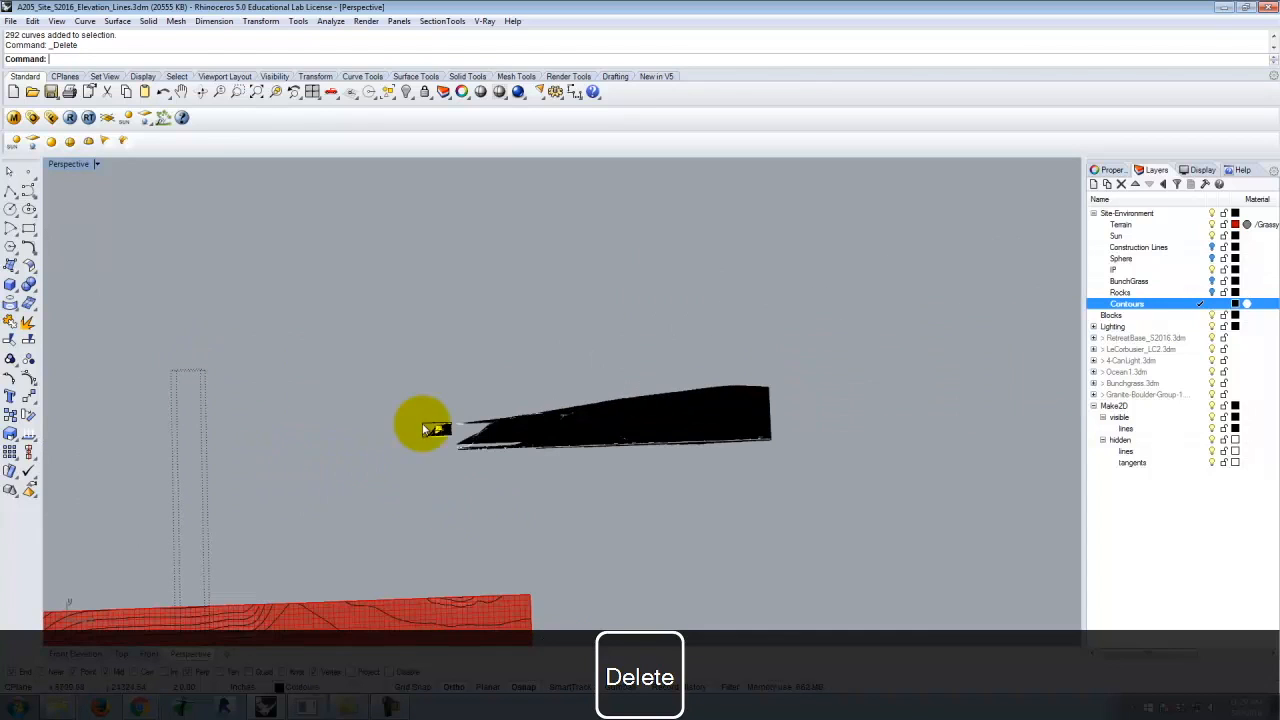
Delete the large block of leftover terrain linework to the right of the viewport rectangle
{"action": "left_click_drag", "start_coordinate": [454, 386], "coordinate": [848, 486]}
{"action": "left_click_drag", "start_coordinate": [845, 435], "coordinate": [845, 435]}
{"action": "key", "text": "Delete"}
{"action": "scroll", "coordinate": [486, 430], "scroll_direction": "up", "scroll_amount": 5}
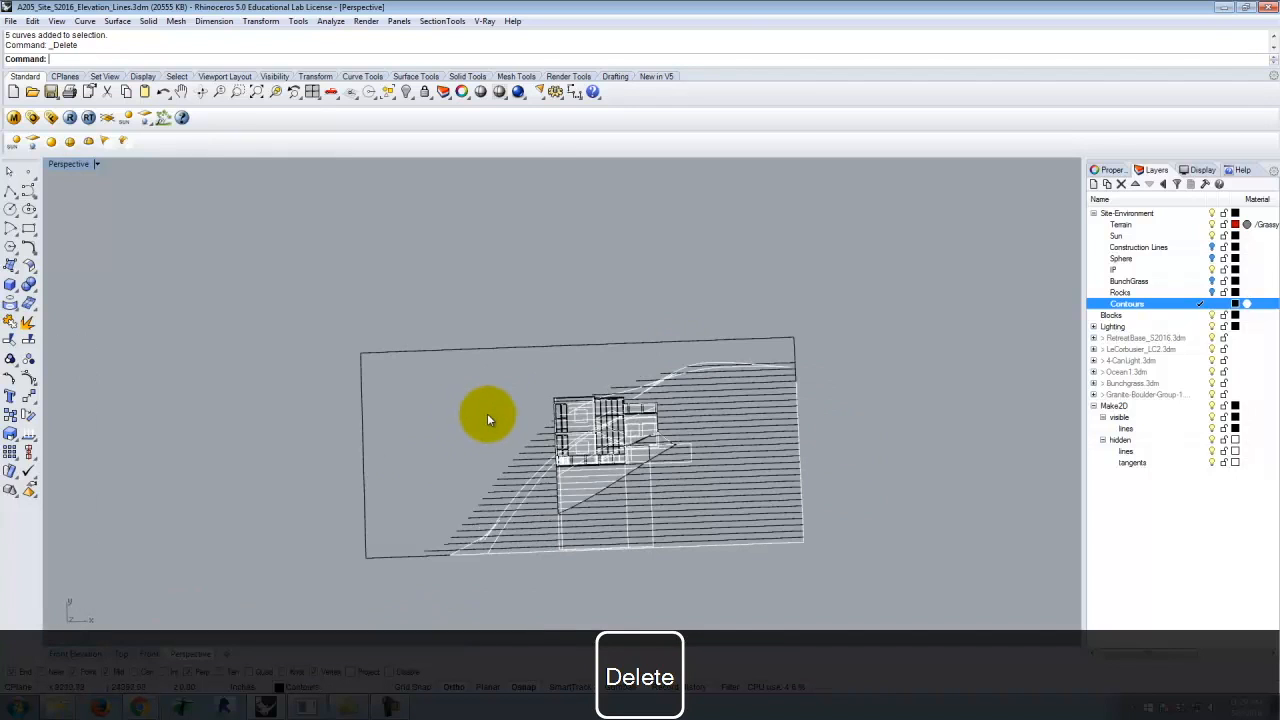
Select the whole cropped 2D drawing and move it from the rectangle's lower-left corner to the origin at 0,0,0
{"action": "mouse_move", "coordinate": [330, 305]}
{"action": "left_mouse_down"}
{"action": "mouse_move", "coordinate": [877, 646]}
{"action": "mouse_move", "coordinate": [845, 596]}
{"action": "left_mouse_up"}
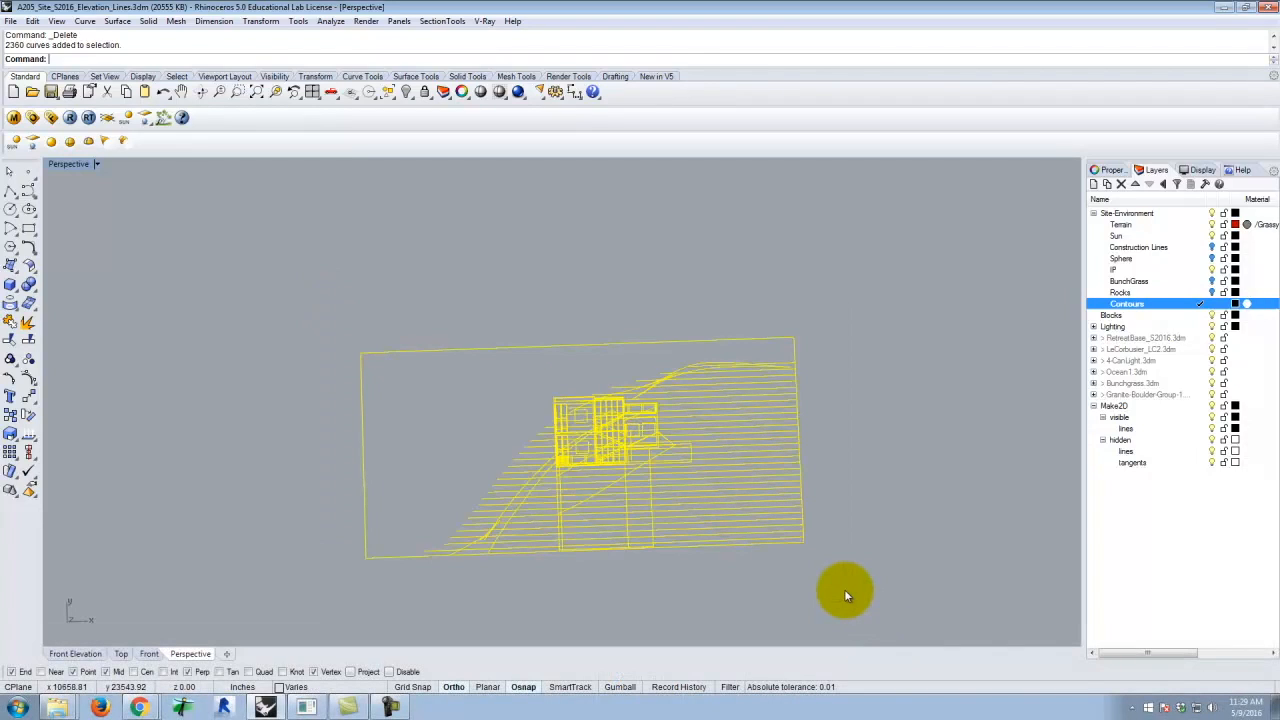
{"action": "left_click", "coordinate": [845, 595]}
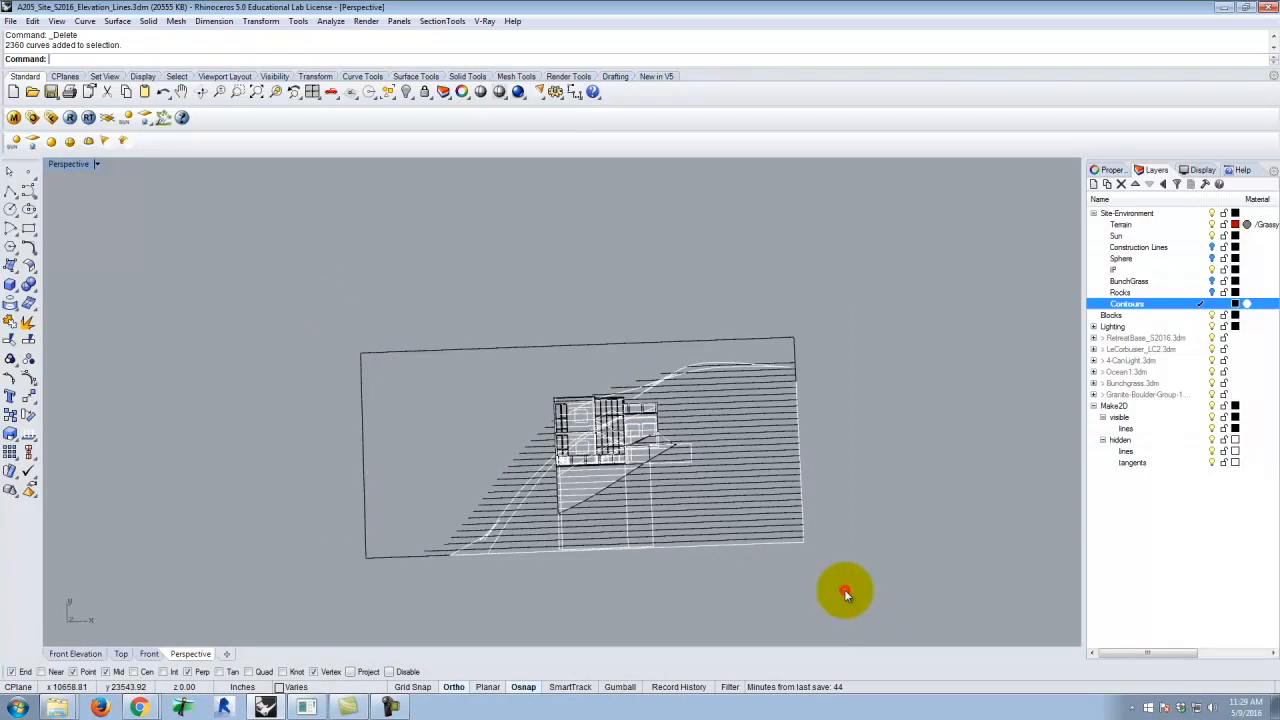
{"action": "right_click_drag", "start_coordinate": [845, 593], "coordinate": [771, 486]}
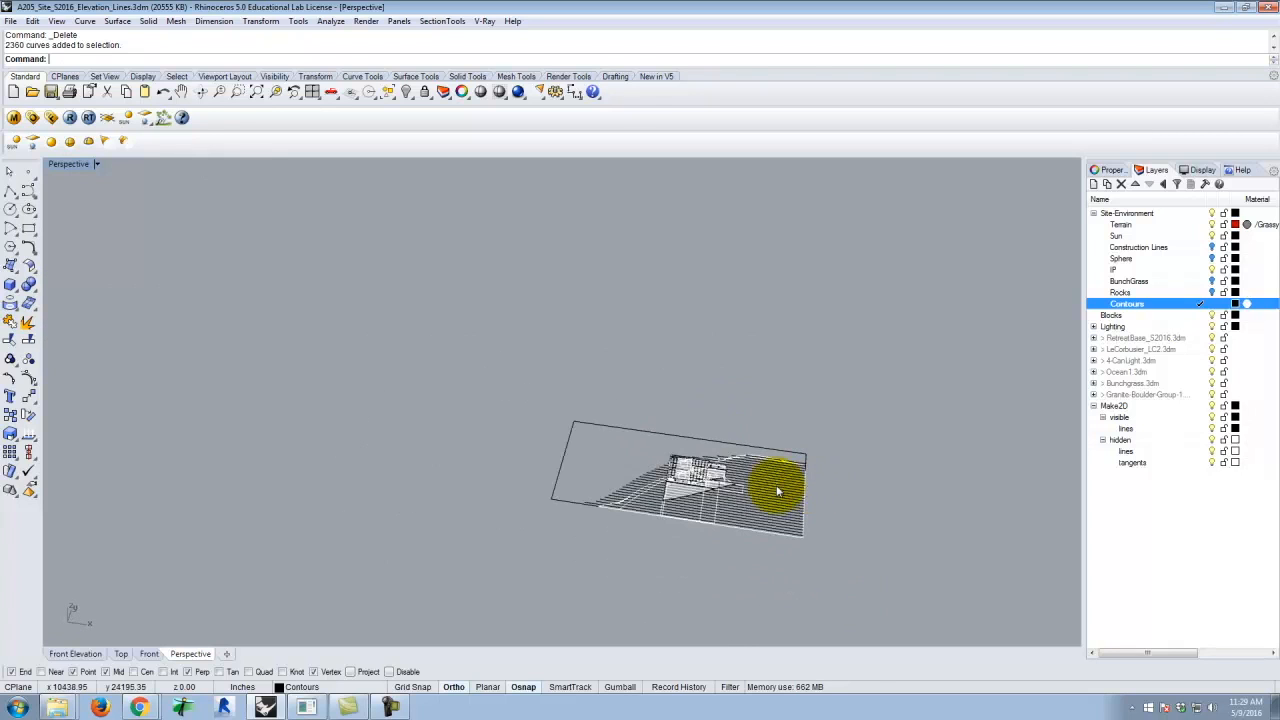
{"action": "left_click_drag", "start_coordinate": [576, 415], "coordinate": [872, 590]}
{"action": "type", "text": "move"}
{"action": "key", "text": "Return"}
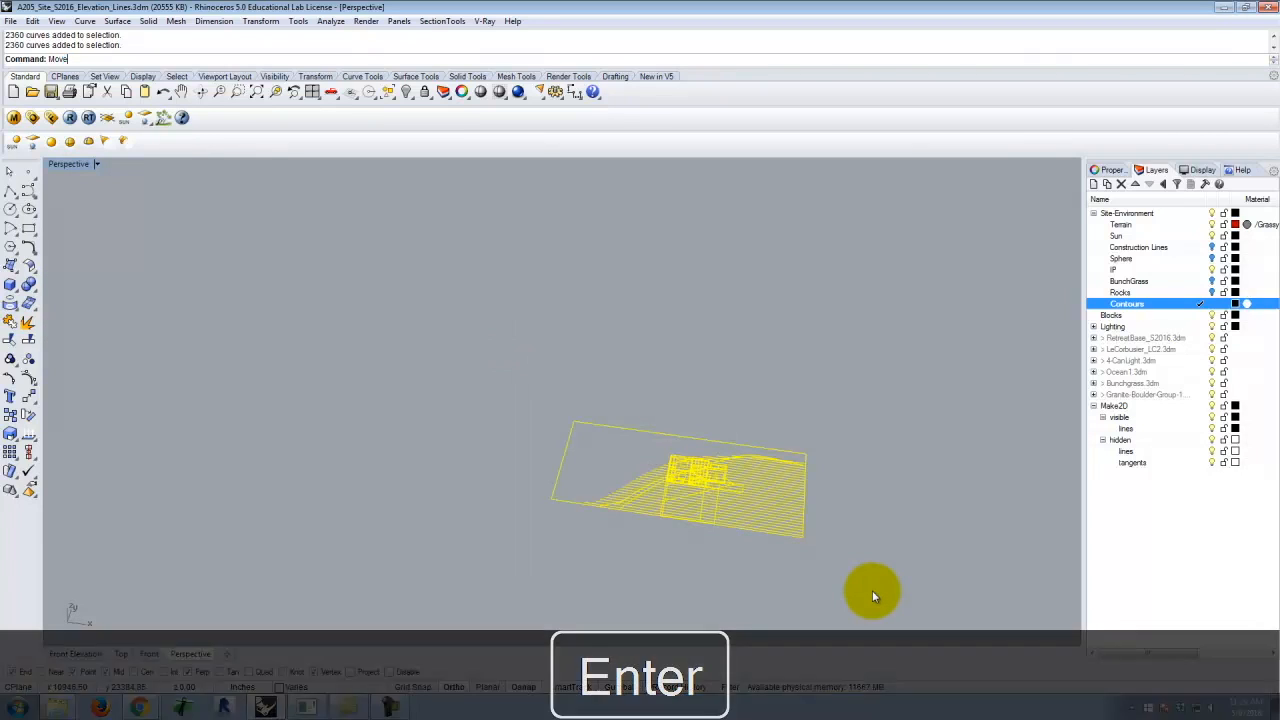
{"action": "left_click", "coordinate": [551, 494]}
{"action": "type", "text": "0,0,0"}
{"action": "key", "text": "Return"}
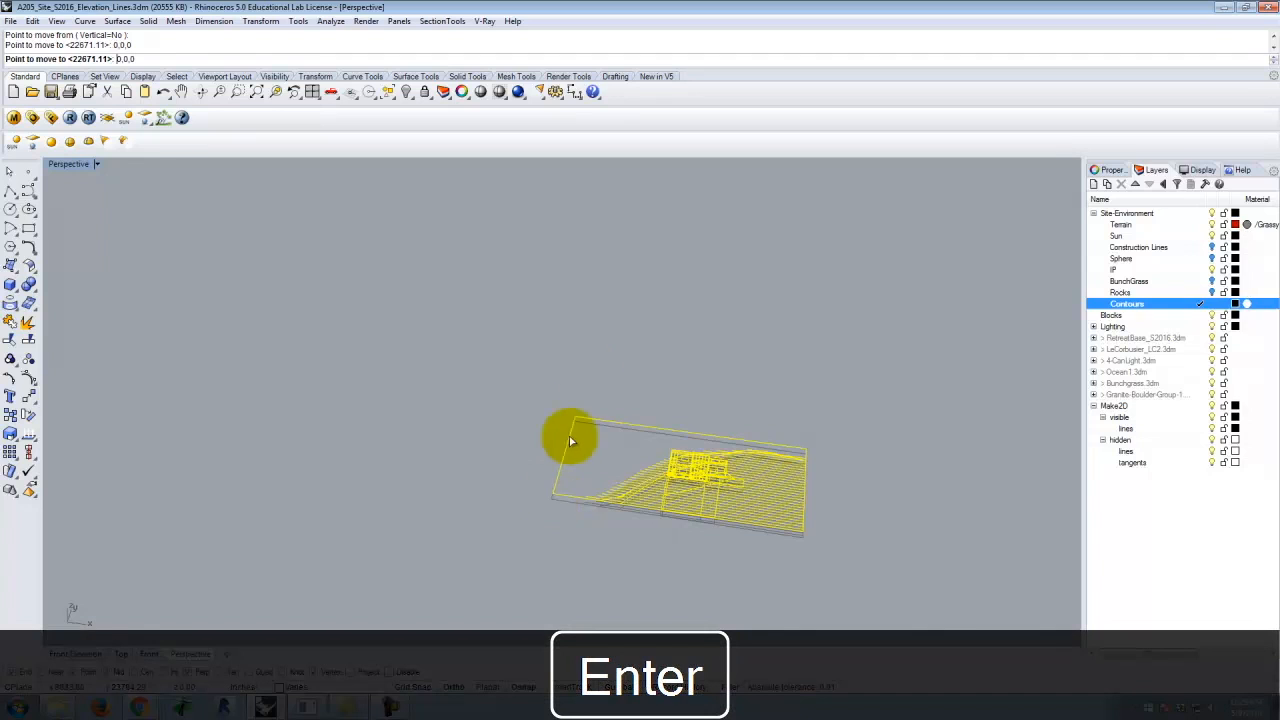
Zoom to the selected 2D drawing and examine its new location relative to the terrain model
{"action": "type", "text": "Z"}
{"action": "key", "text": "Return"}
{"action": "type", "text": "s"}
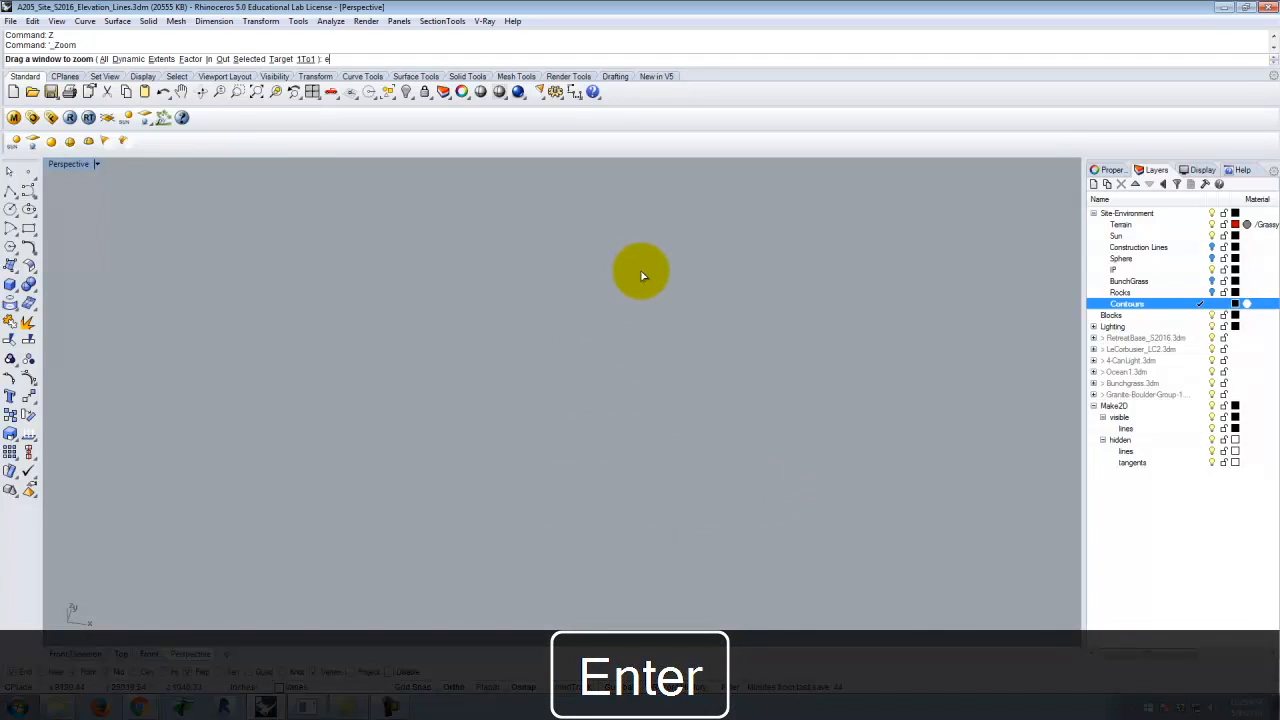
{"action": "key", "text": "BackSpace"}
{"action": "key", "text": "Return"}
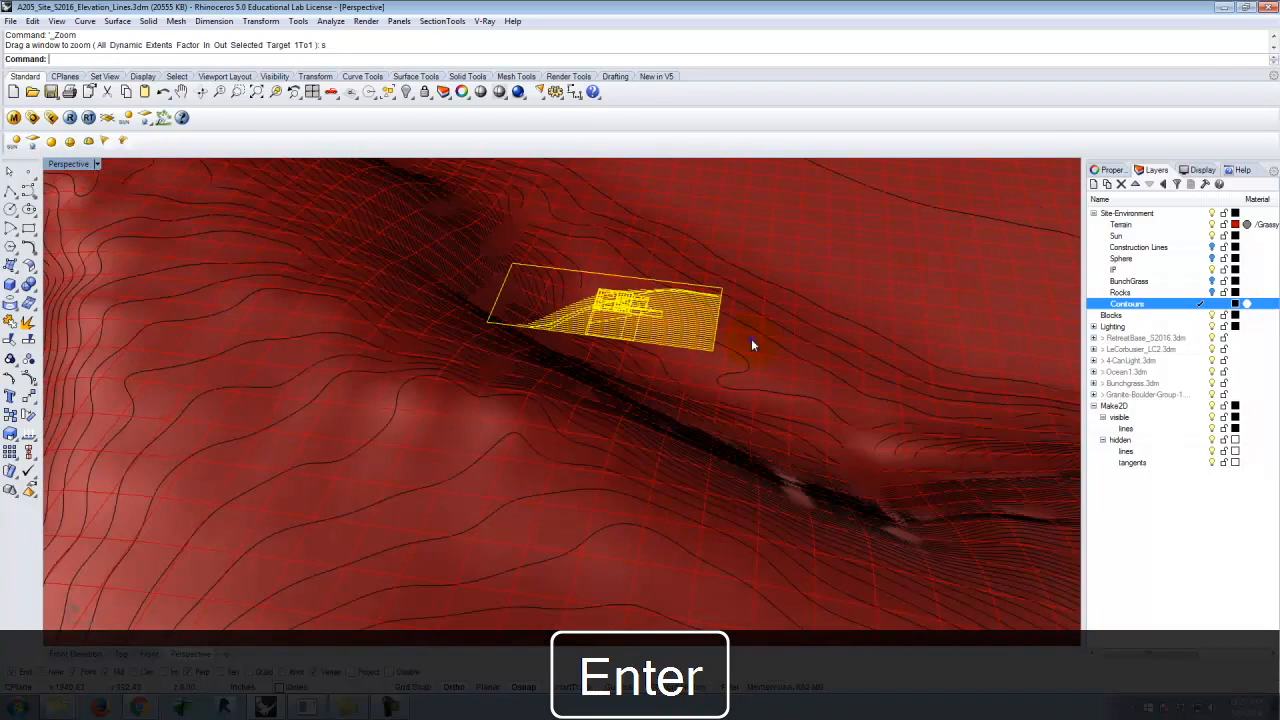
{"action": "right_click_drag", "start_coordinate": [751, 340], "coordinate": [651, 293]}
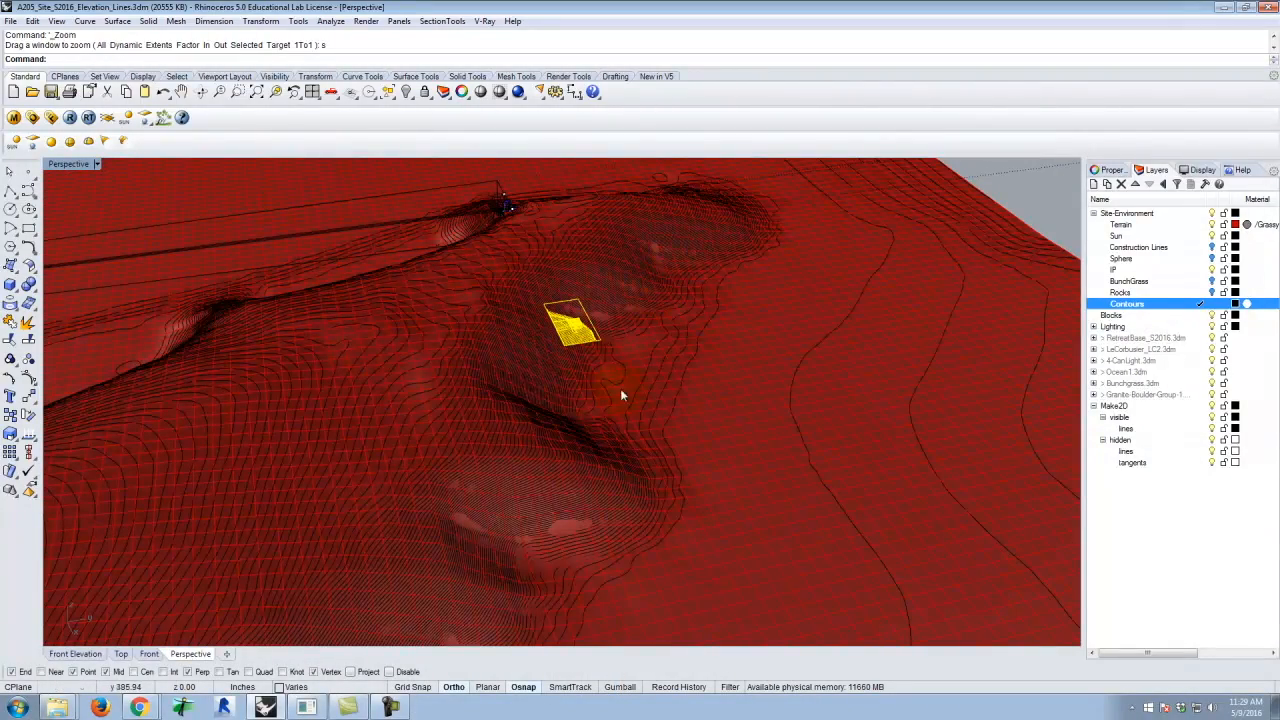
{"action": "scroll", "coordinate": [552, 340], "scroll_direction": "up", "scroll_amount": 3}
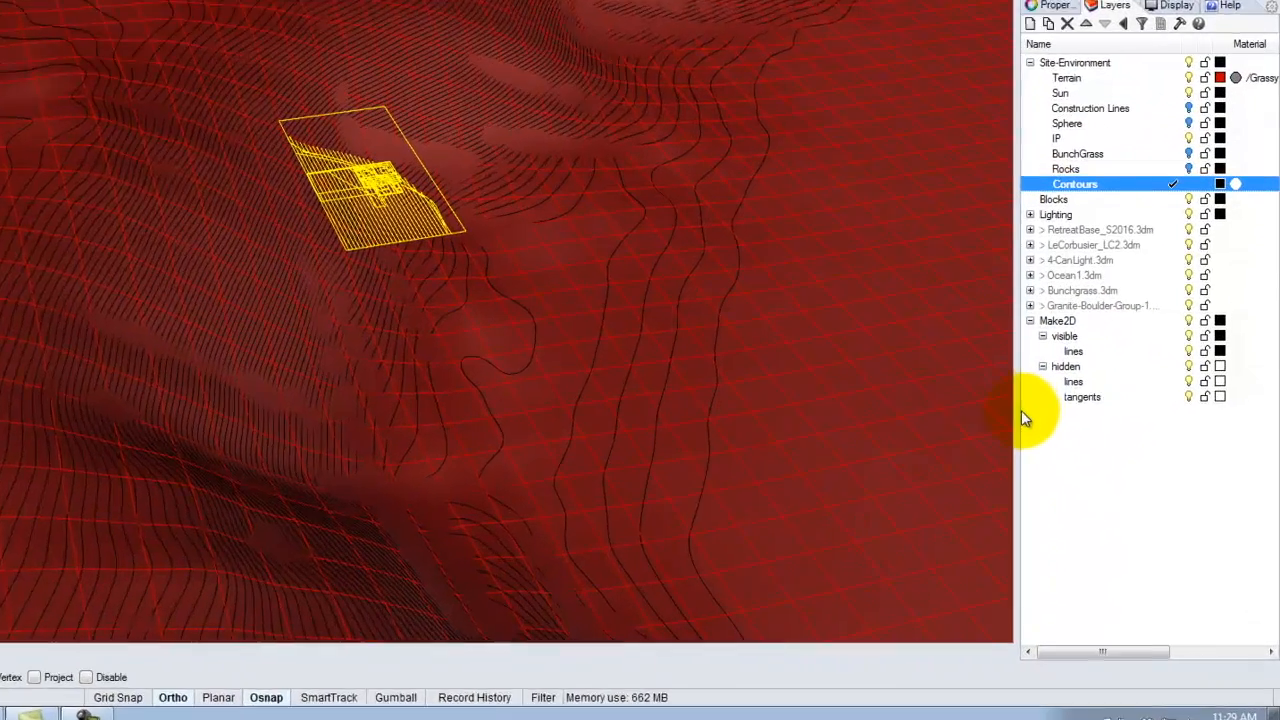
Review the Make2D layer with its visible and hidden sublayers, including their lines and tangents layers
{"action": "left_click_drag", "start_coordinate": [1084, 471], "coordinate": [1052, 469]}
{"action": "left_click_drag", "start_coordinate": [937, 375], "coordinate": [980, 374]}
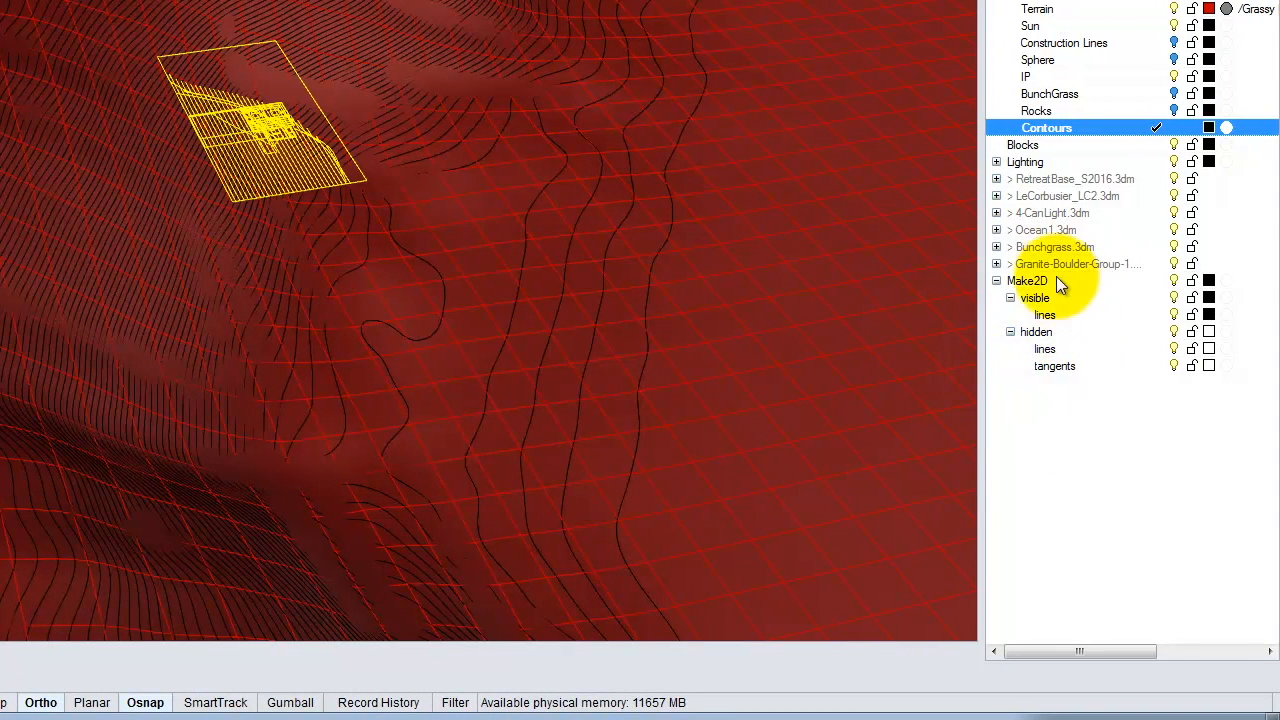
{"action": "left_click", "coordinate": [1054, 280]}
{"action": "left_click", "coordinate": [1036, 299]}
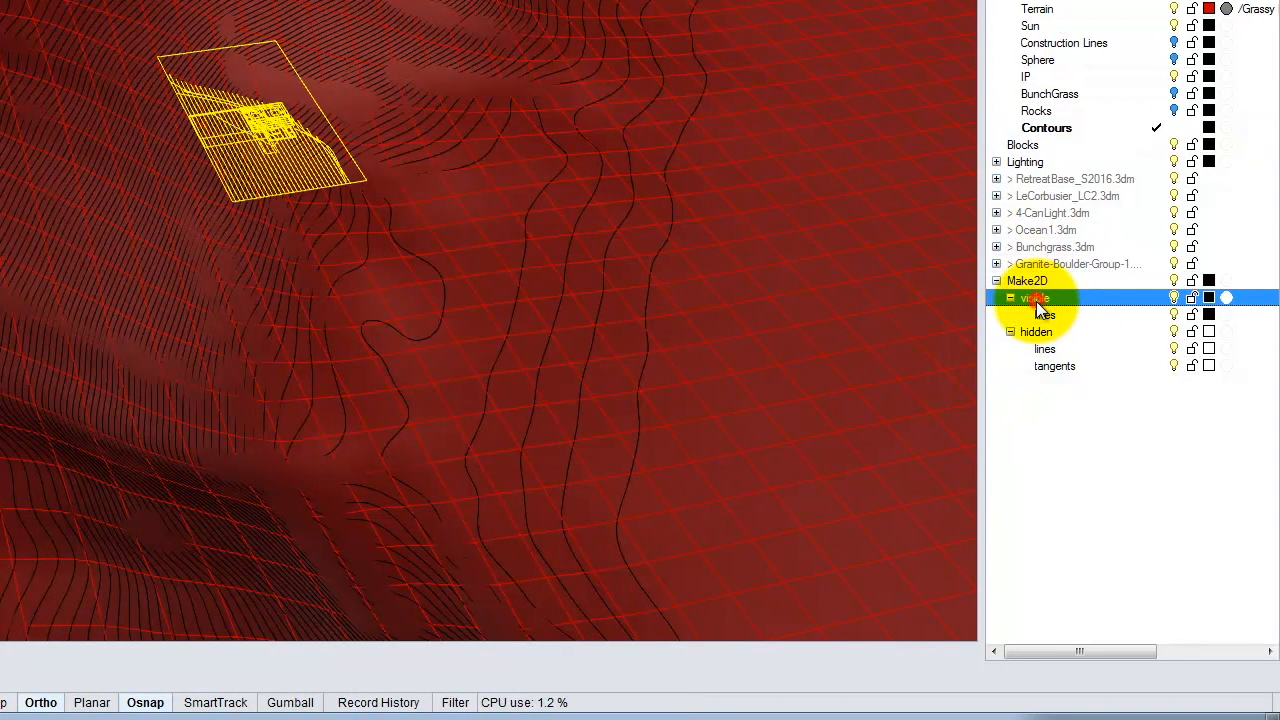
{"action": "left_click", "coordinate": [1045, 316]}
{"action": "left_click", "coordinate": [1042, 333]}
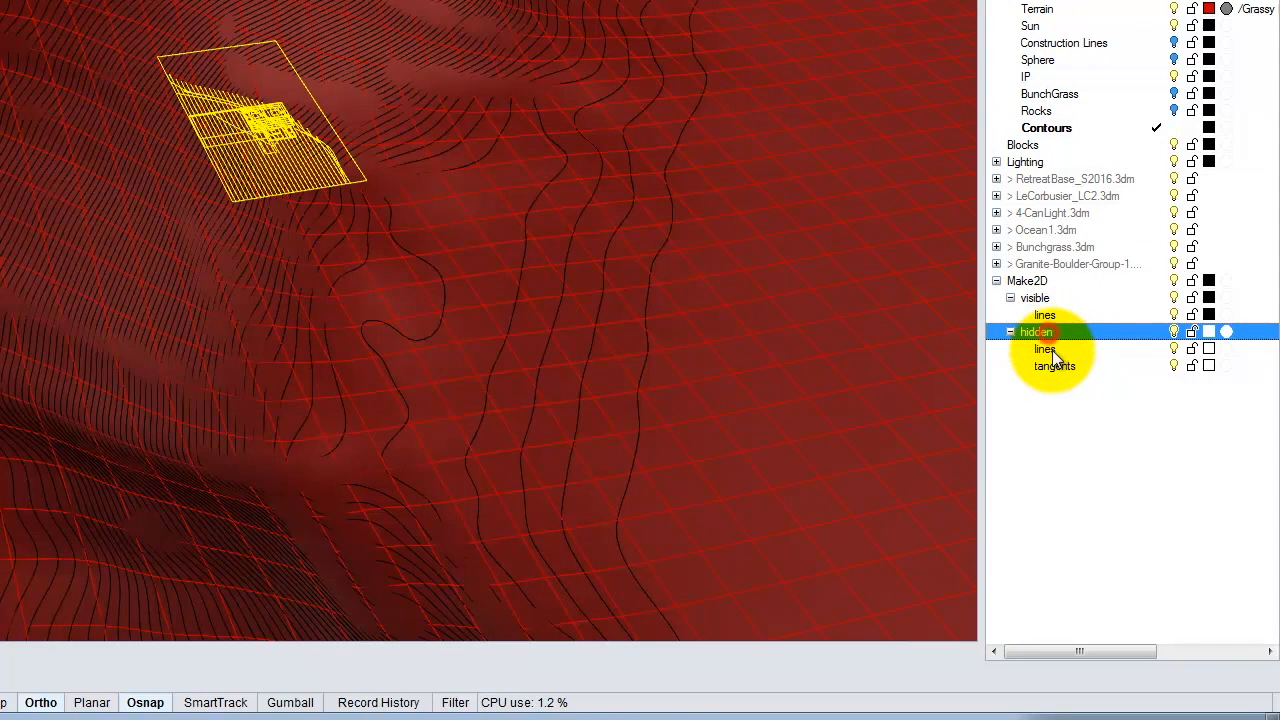
{"action": "left_click", "coordinate": [1048, 350]}
{"action": "left_click", "coordinate": [1055, 367]}
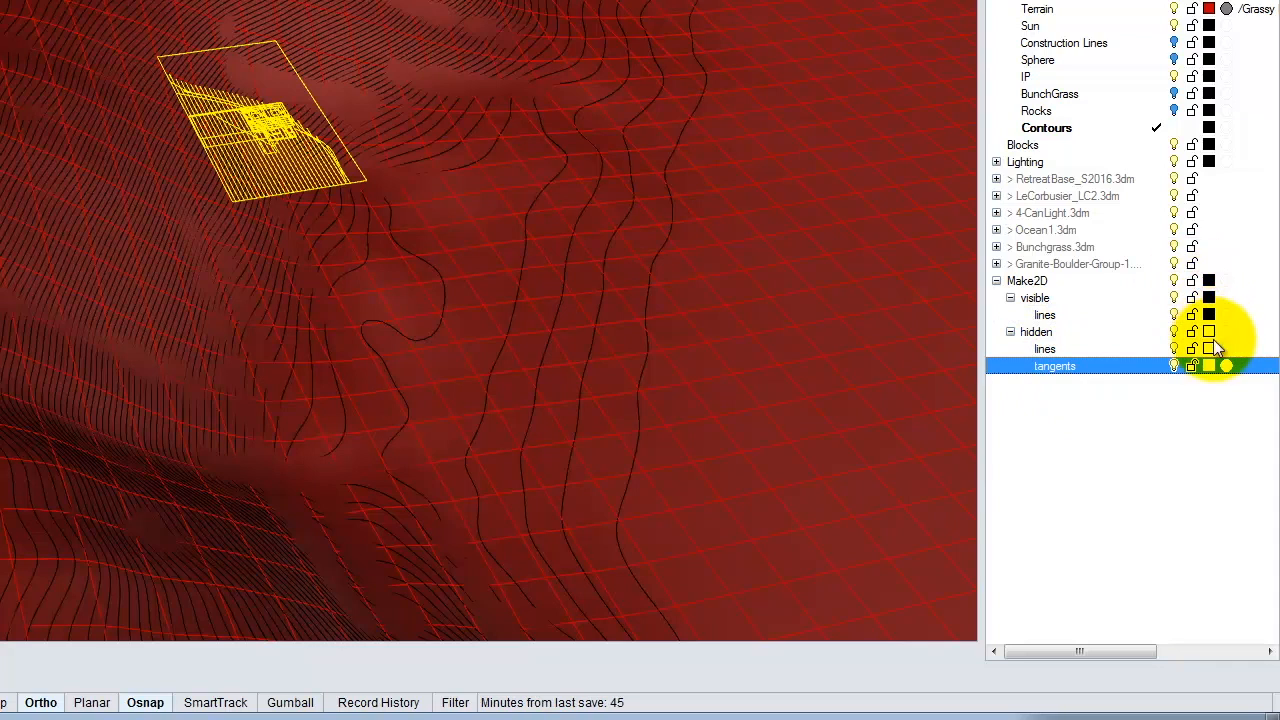
Color the Make2D layer red, its visible sublayer orange, and the lines layer under visible green
{"action": "left_click", "coordinate": [1209, 281]}
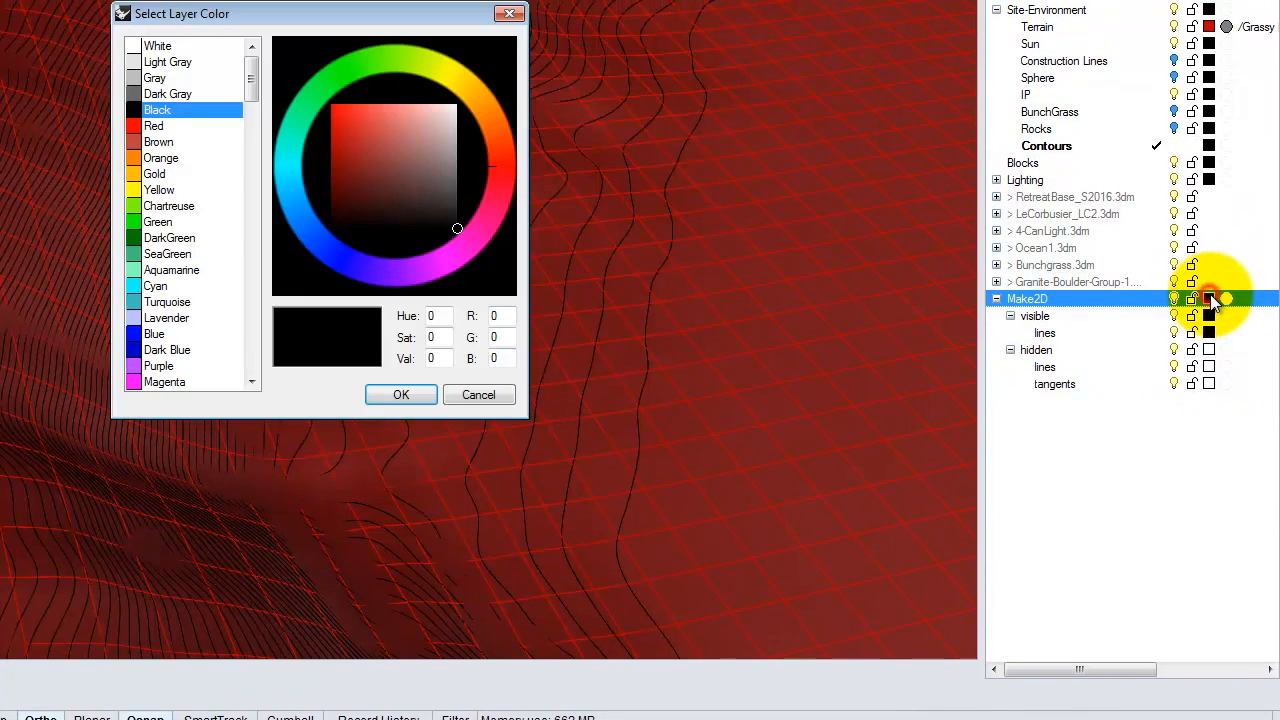
{"action": "left_click", "coordinate": [140, 127]}
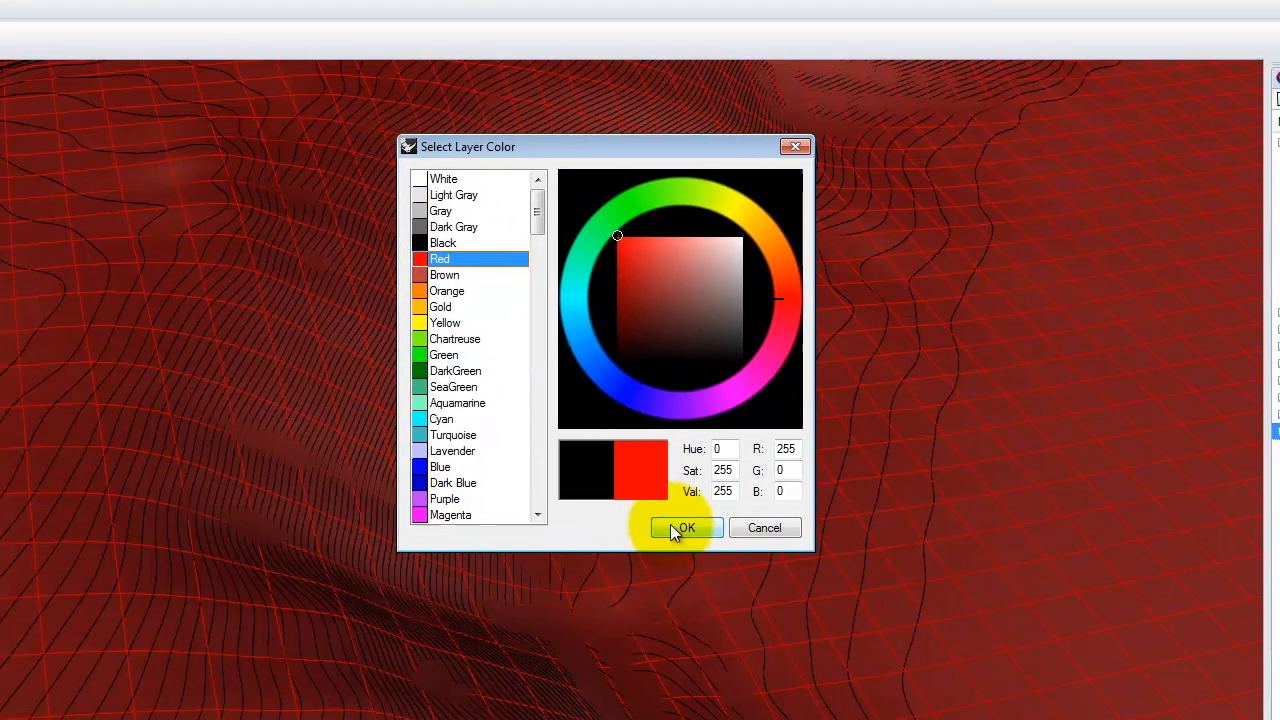
{"action": "left_click", "coordinate": [401, 394]}
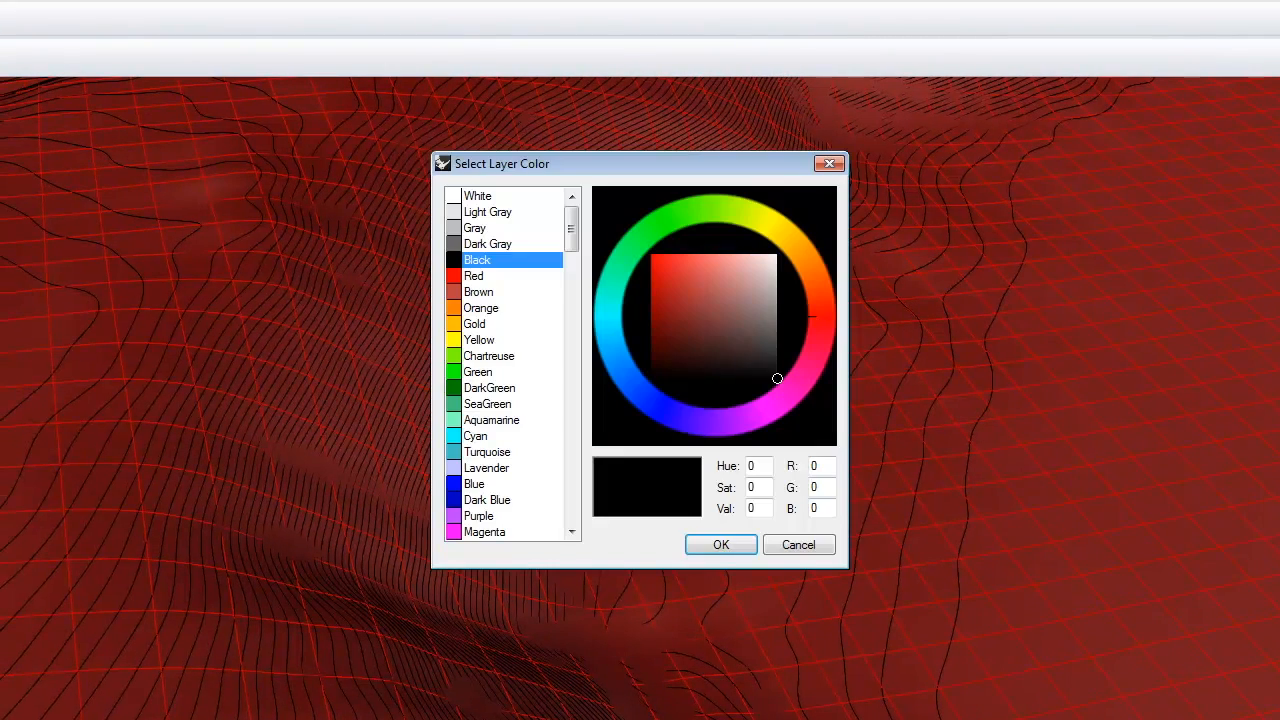
{"action": "left_click", "coordinate": [454, 307]}
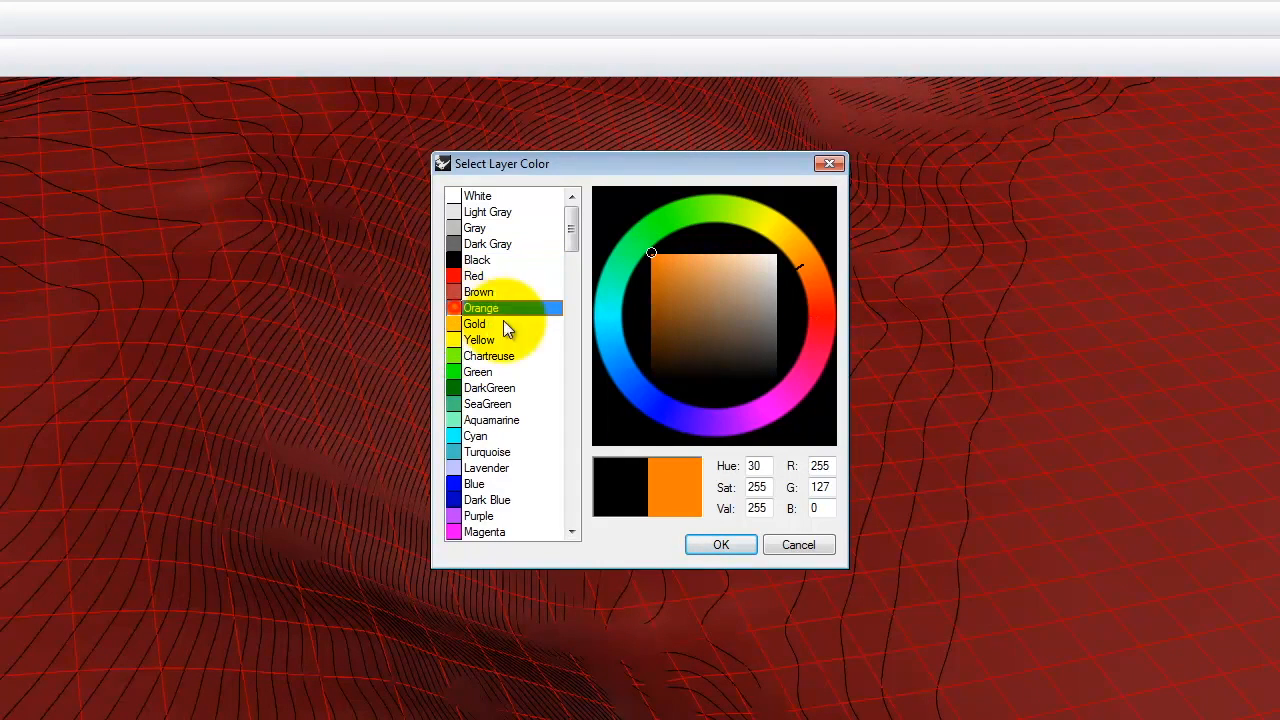
{"action": "left_click", "coordinate": [705, 543]}
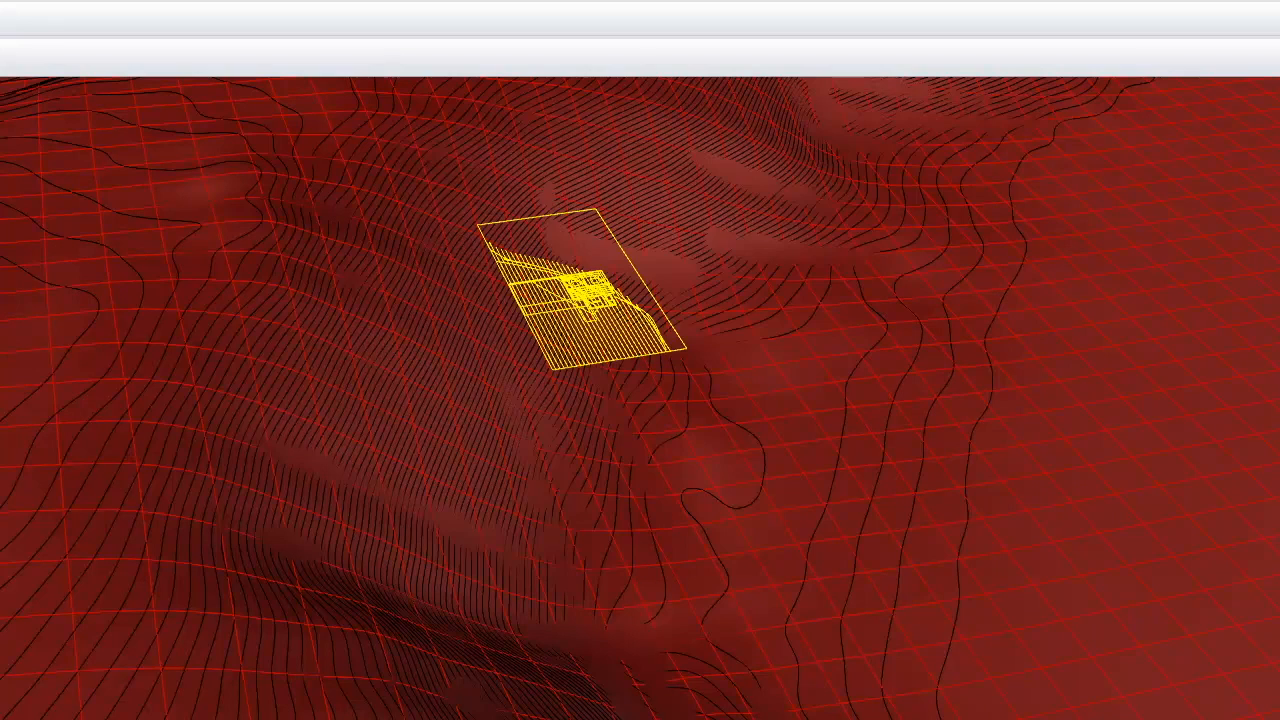
{"action": "left_click", "coordinate": [470, 373]}
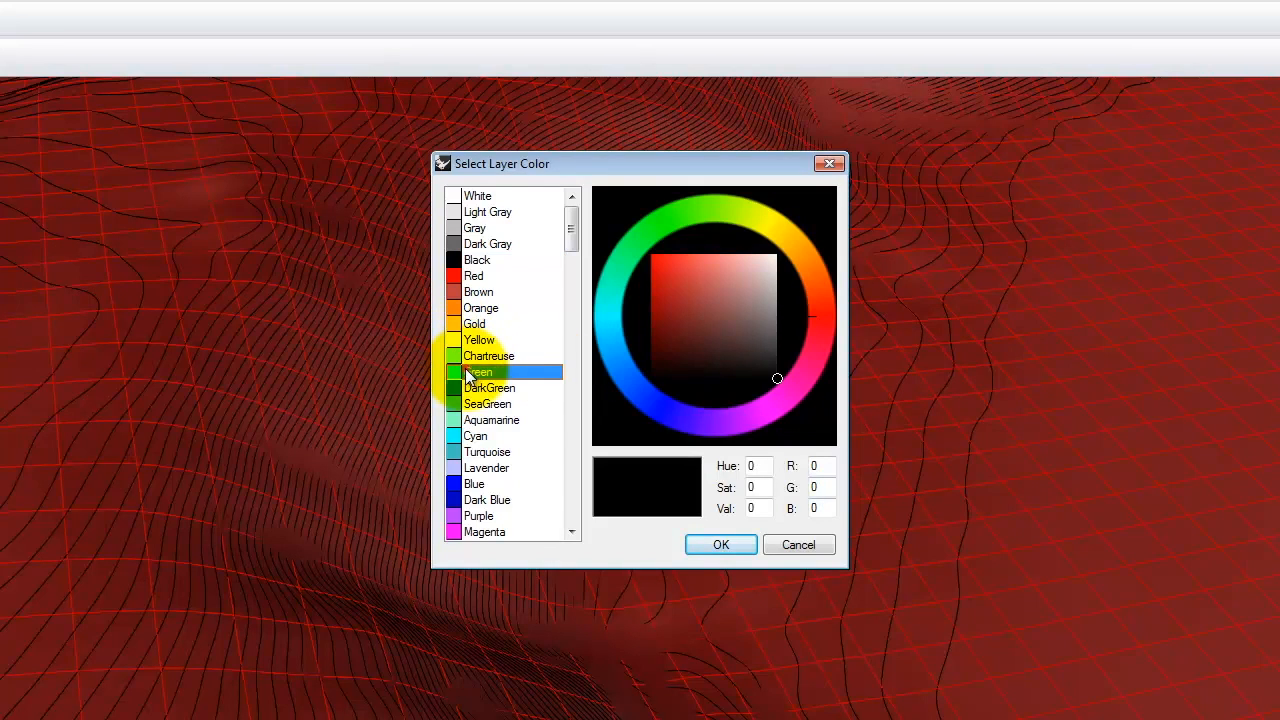
{"action": "left_click", "coordinate": [716, 544]}
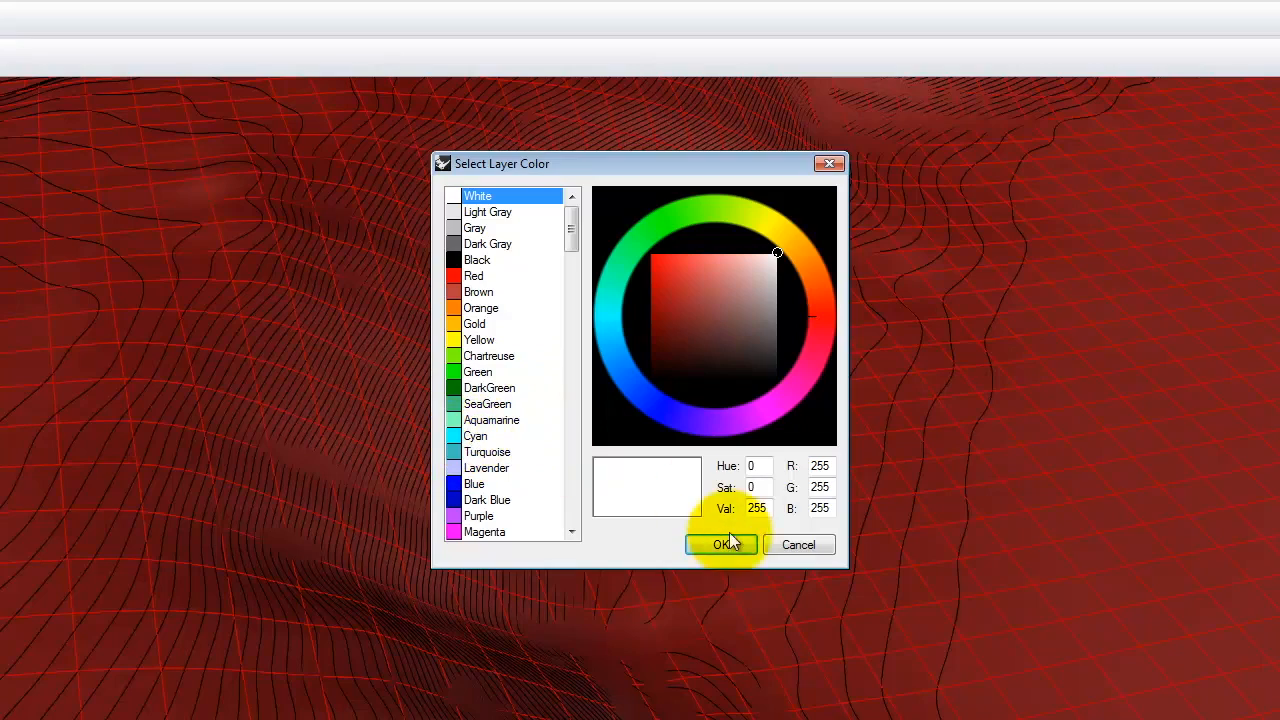
Color the hidden sublayer cyan, its lines layer blue, and its tangents layer magenta
{"action": "left_click", "coordinate": [475, 436]}
{"action": "left_click", "coordinate": [720, 544]}
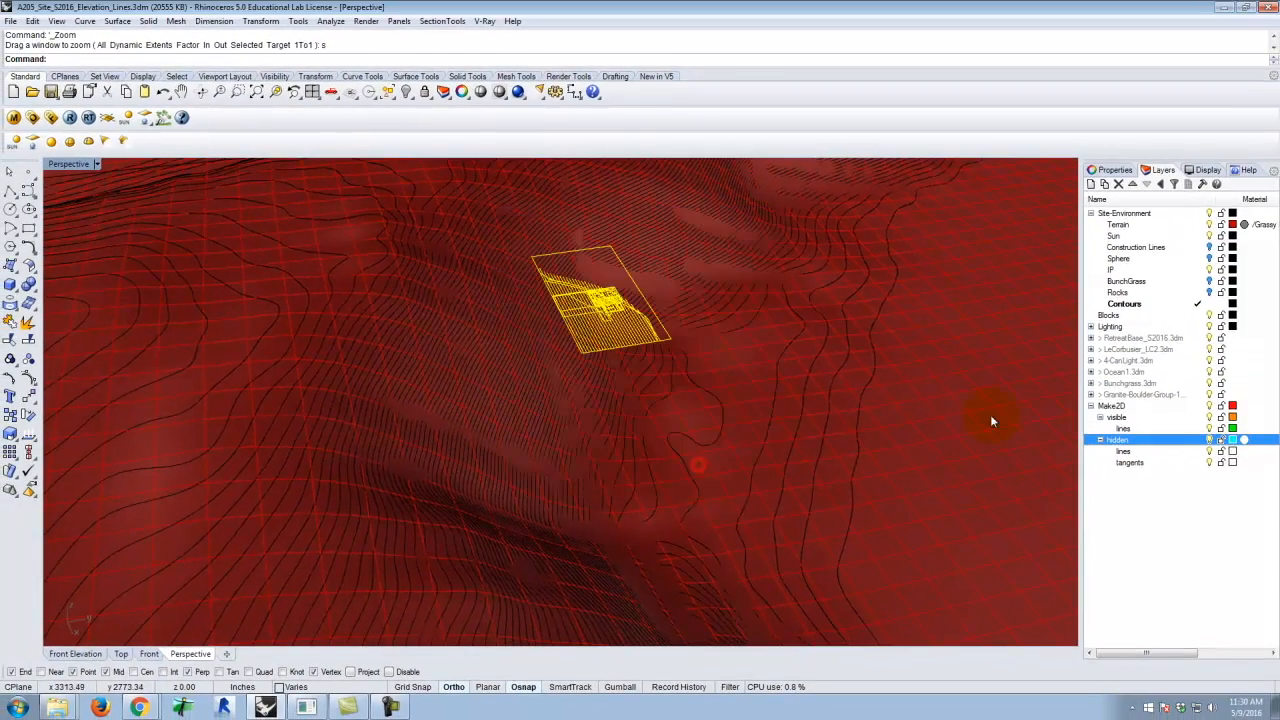
{"action": "left_click", "coordinate": [1232, 451]}
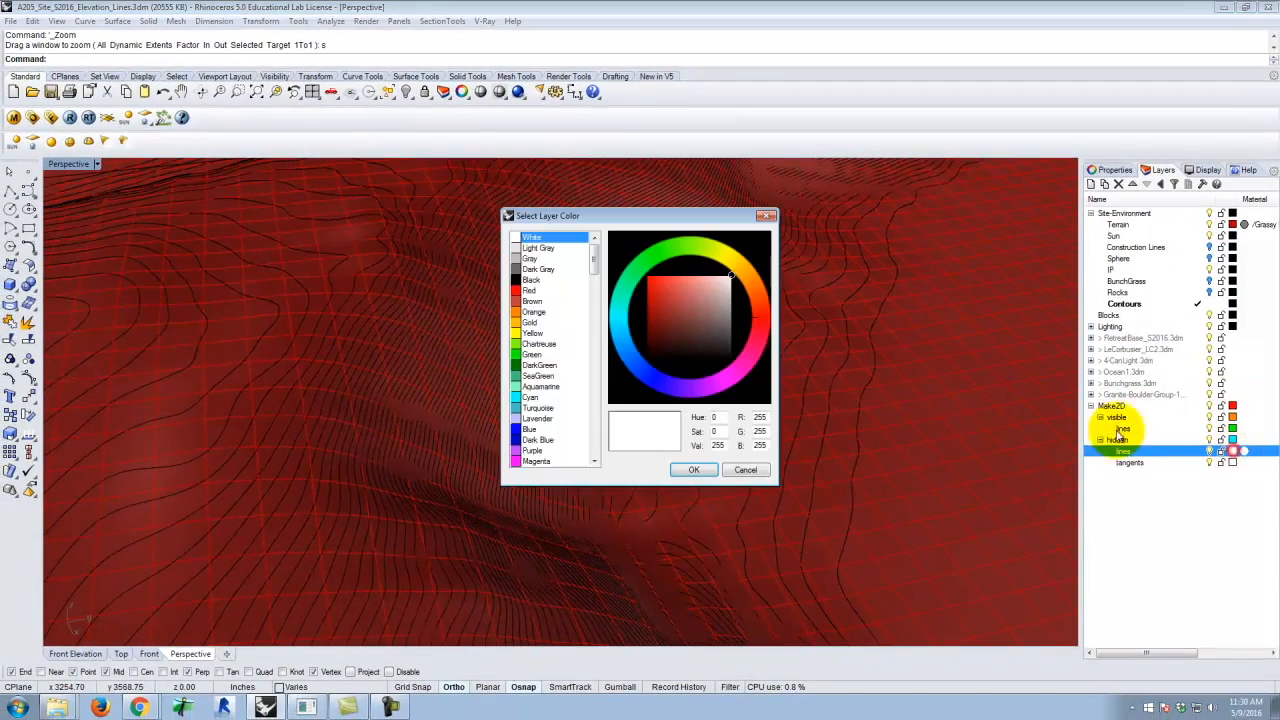
{"action": "left_click", "coordinate": [529, 429]}
{"action": "left_click", "coordinate": [693, 469]}
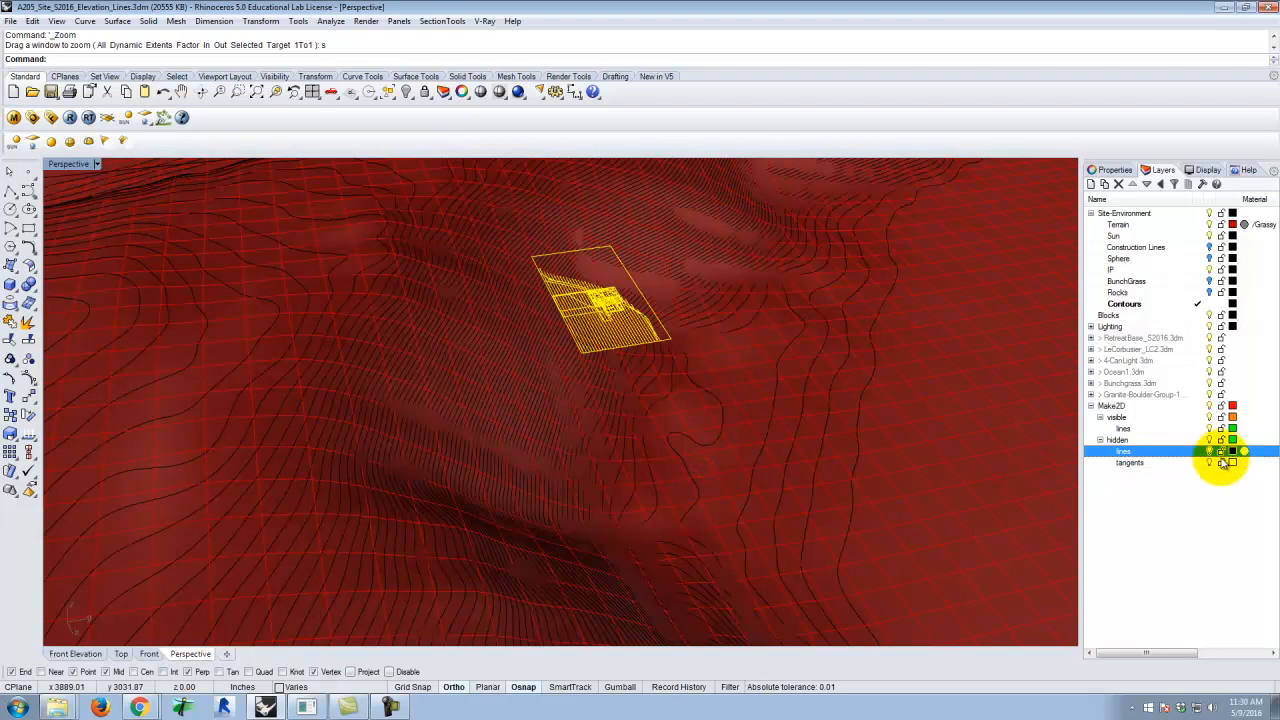
{"action": "left_click", "coordinate": [1232, 462]}
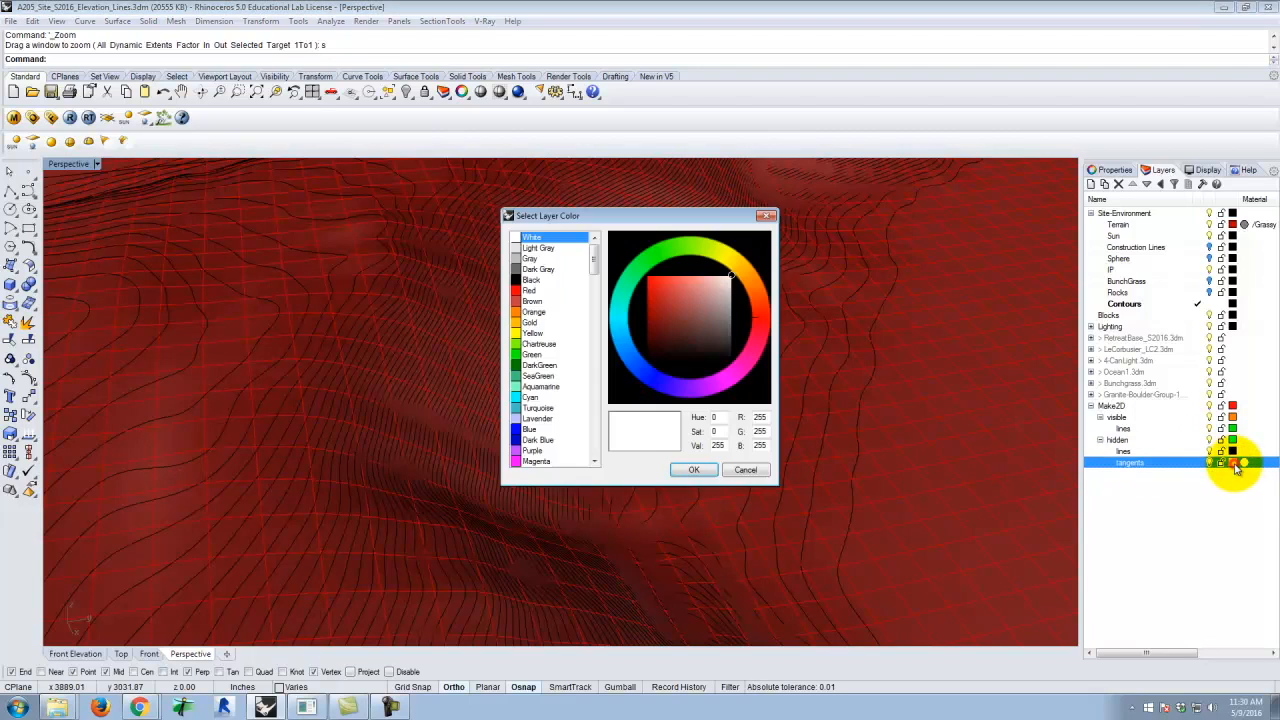
{"action": "left_click", "coordinate": [535, 461]}
{"action": "left_click", "coordinate": [693, 469]}
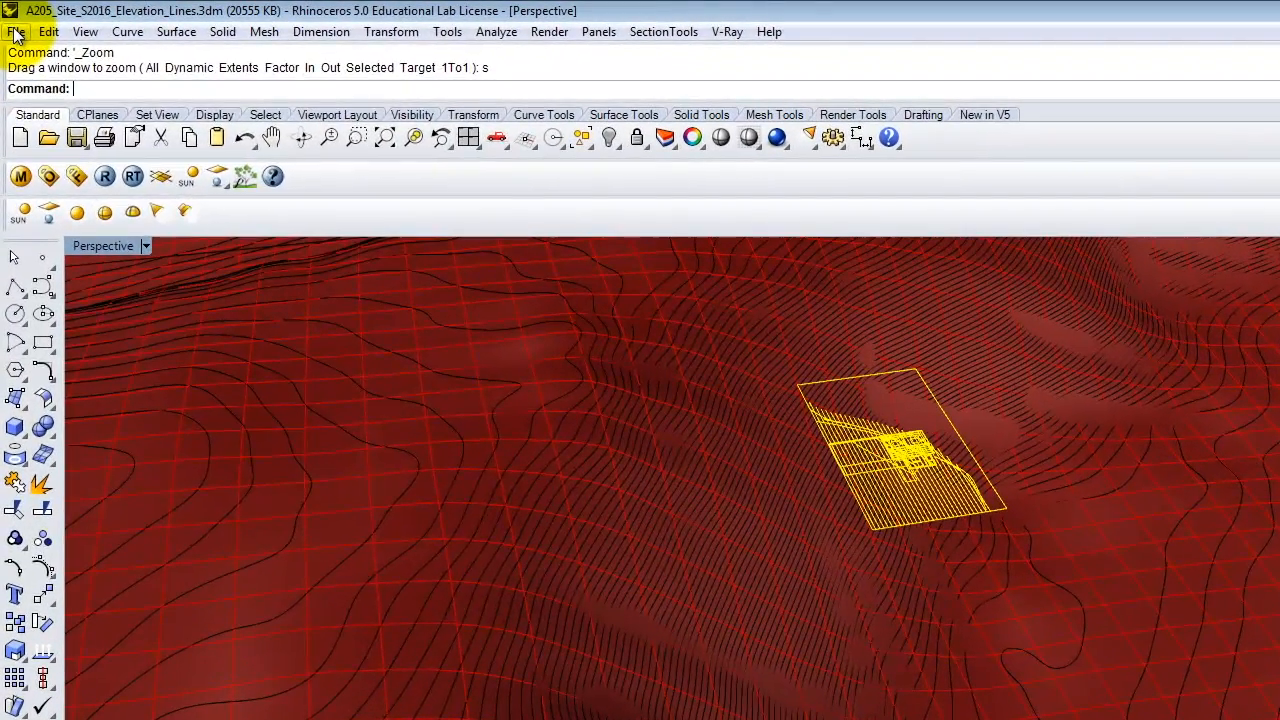
{"action": "left_click", "coordinate": [9, 21]}
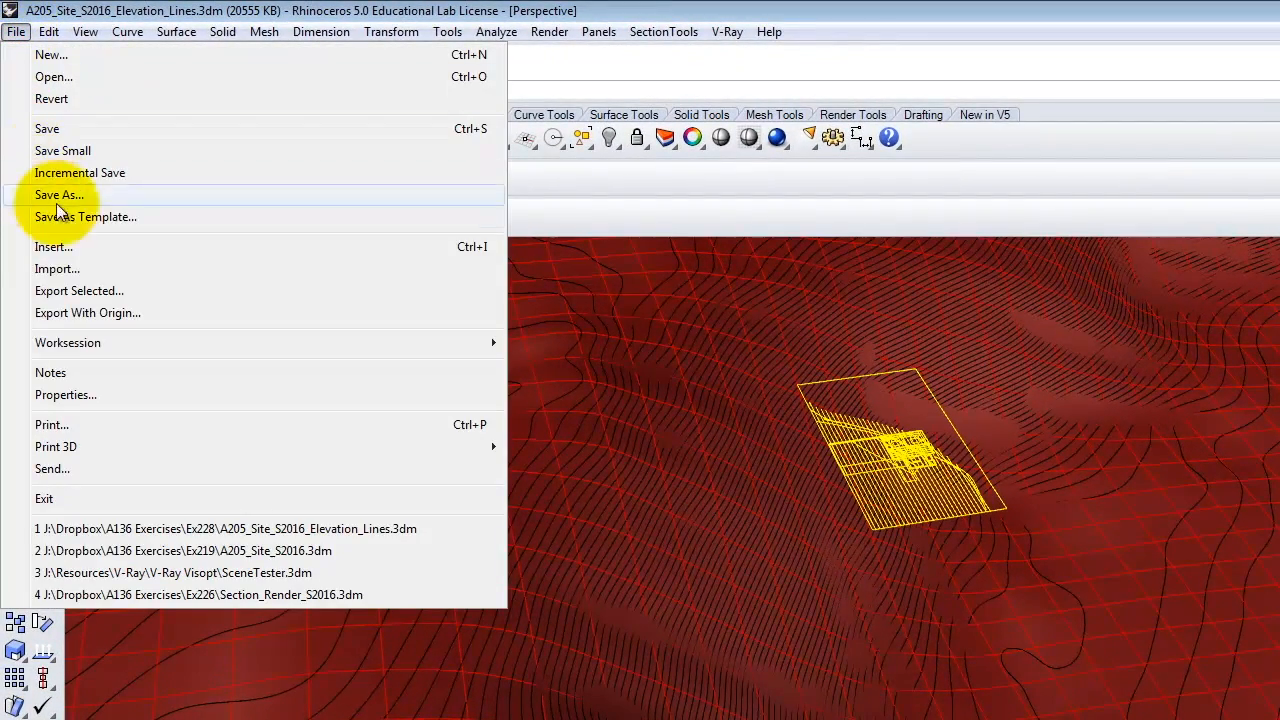
{"action": "left_click", "coordinate": [72, 290]}
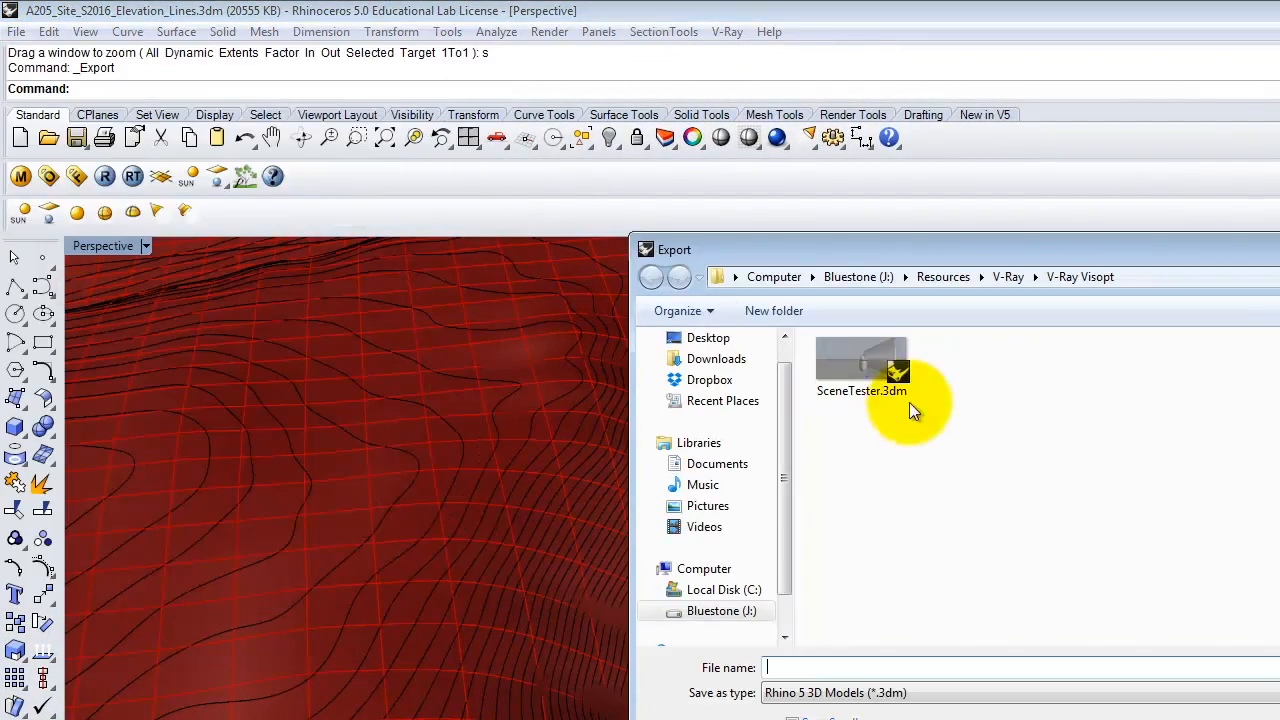
{"action": "left_click", "coordinate": [813, 690]}
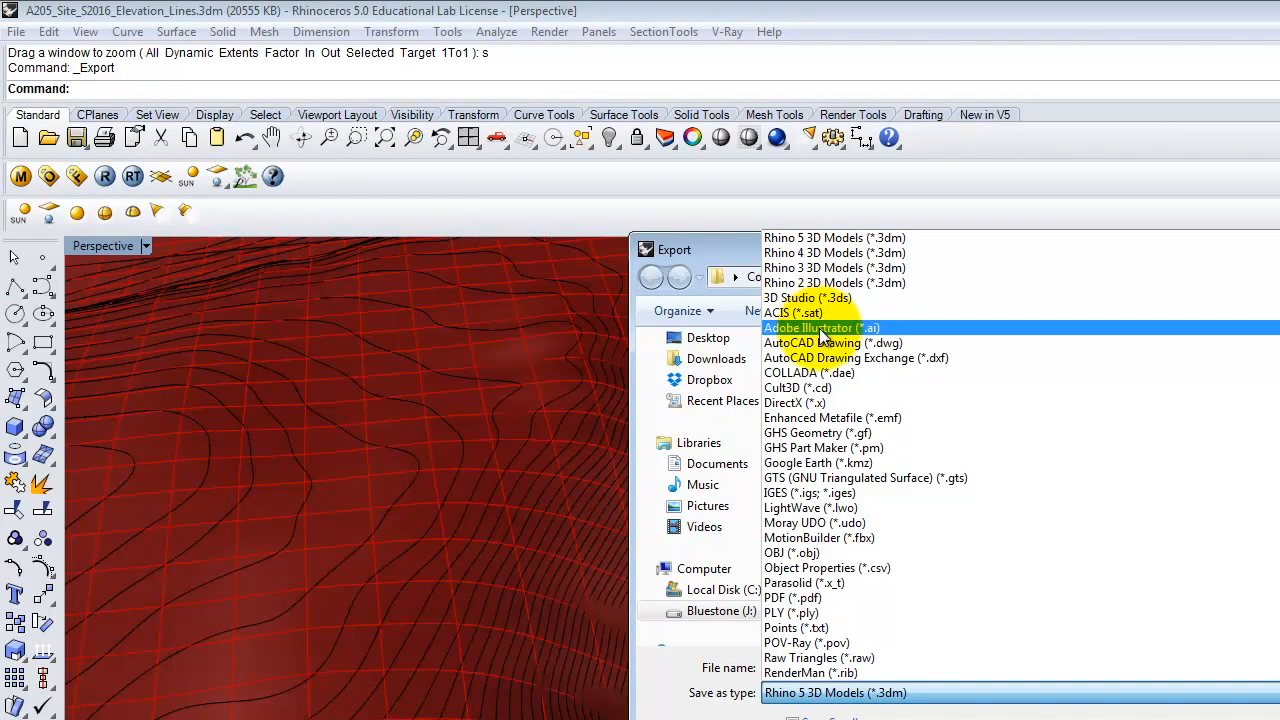
{"action": "left_click", "coordinate": [819, 328]}
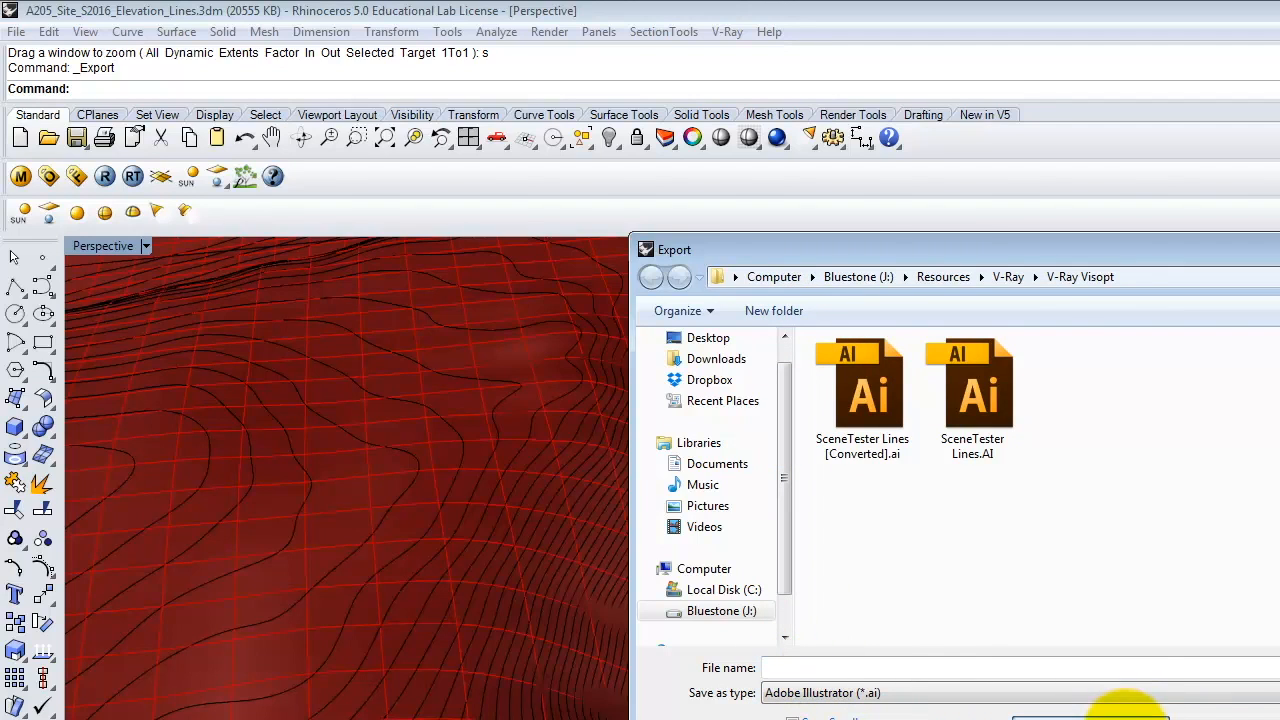
{"action": "left_click", "coordinate": [1115, 716]}
{"action": "left_click_drag", "start_coordinate": [800, 363], "coordinate": [813, 331]}
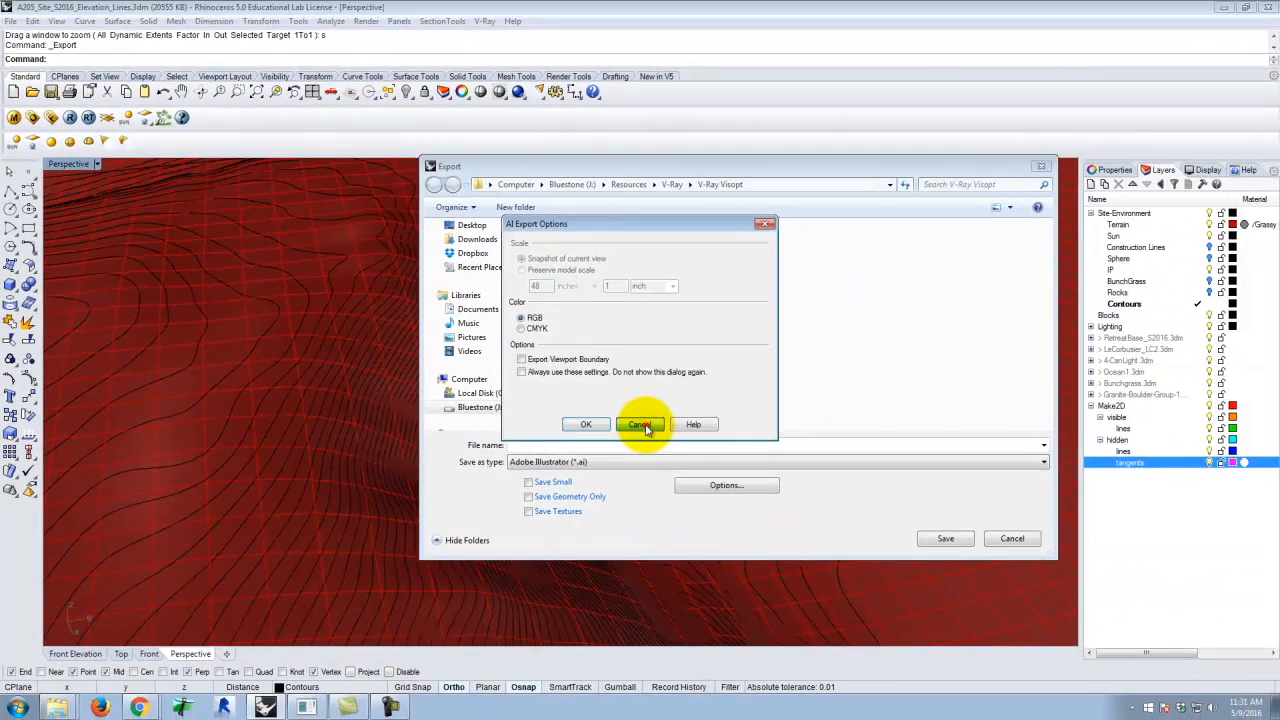
{"action": "left_click", "coordinate": [968, 637]}
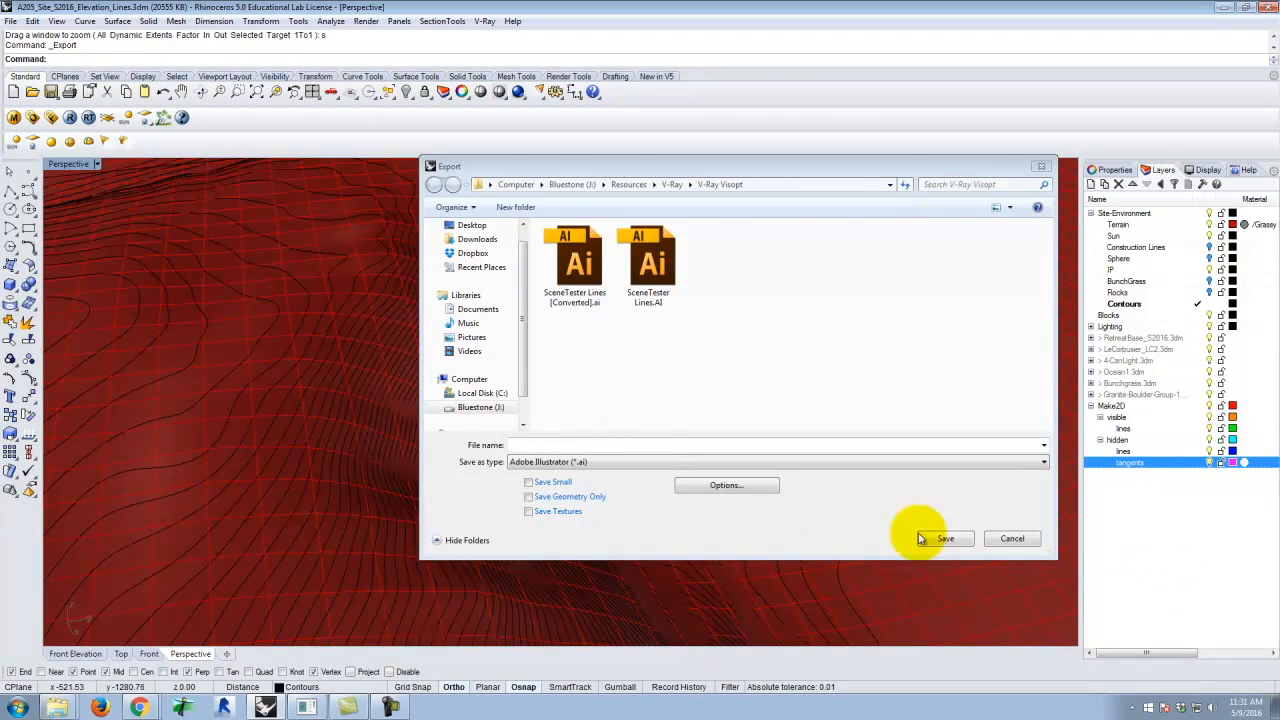
{"action": "left_click", "coordinate": [1012, 538]}
Switch from the Perspective view to a maximized Top view and zoom to the selected 2D drawing
{"action": "double_click", "coordinate": [66, 163]}
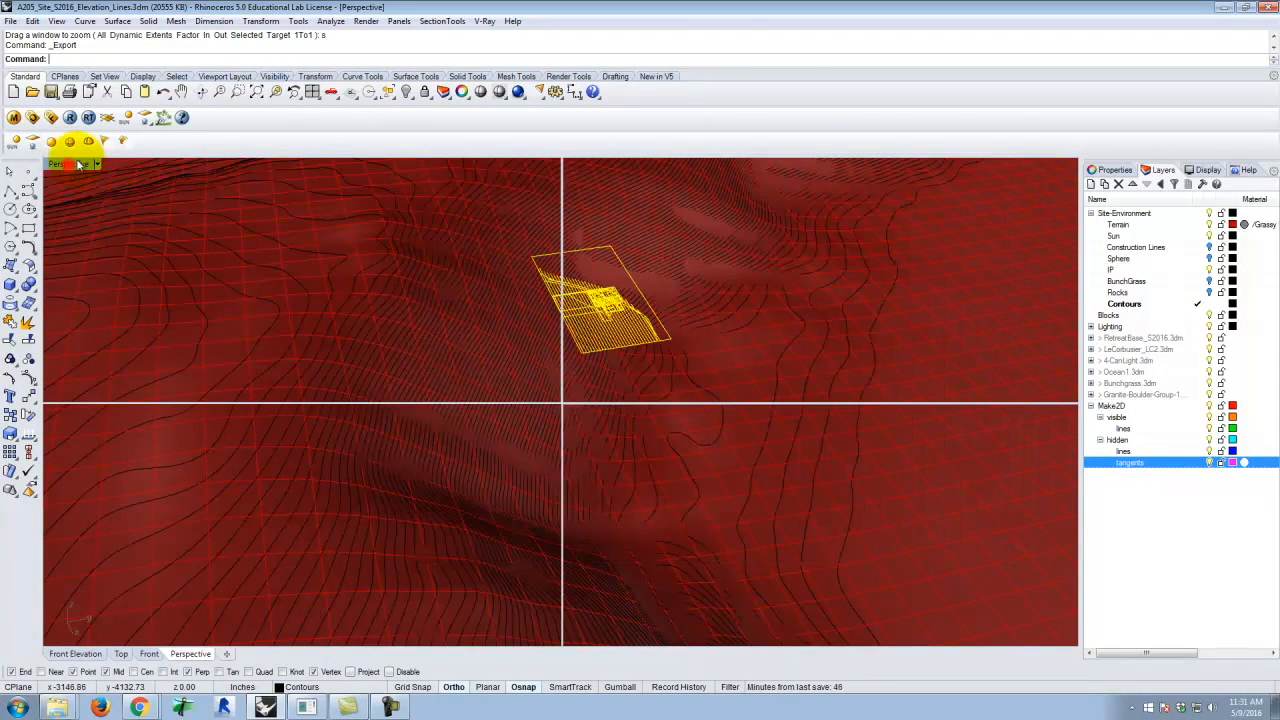
{"action": "double_click", "coordinate": [57, 163]}
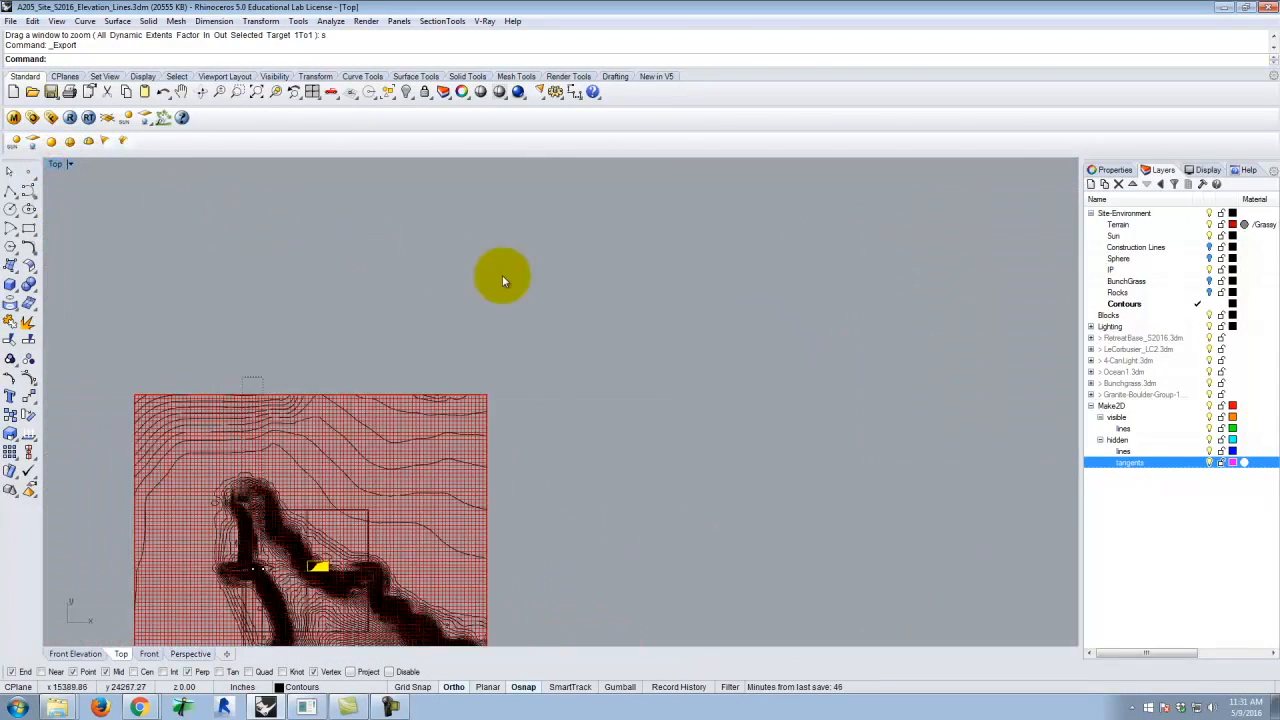
{"action": "type", "text": "z"}
{"action": "key", "text": "Return"}
{"action": "type", "text": "s"}
{"action": "key", "text": "Return"}
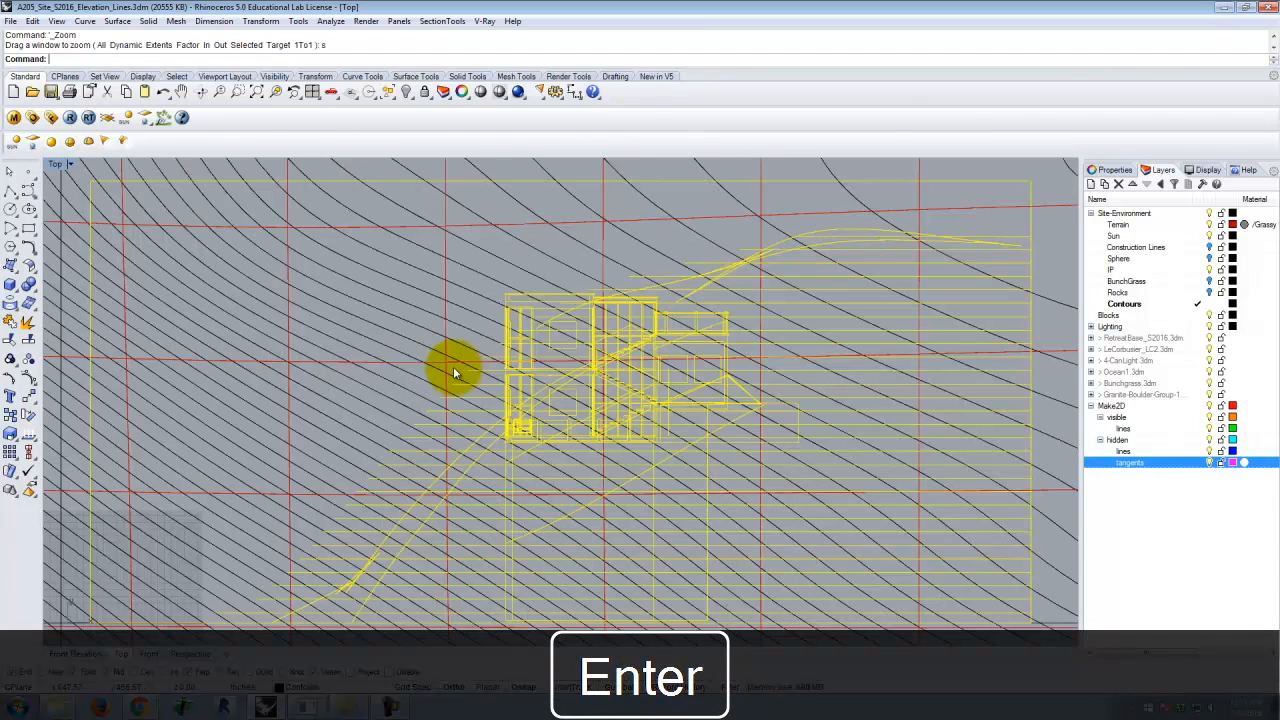
Set up an export of the selected drawing as Adobe Illustrator (*.ai), preserving model scale at 48 inches = 1 inch
{"action": "left_click", "coordinate": [11, 21]}
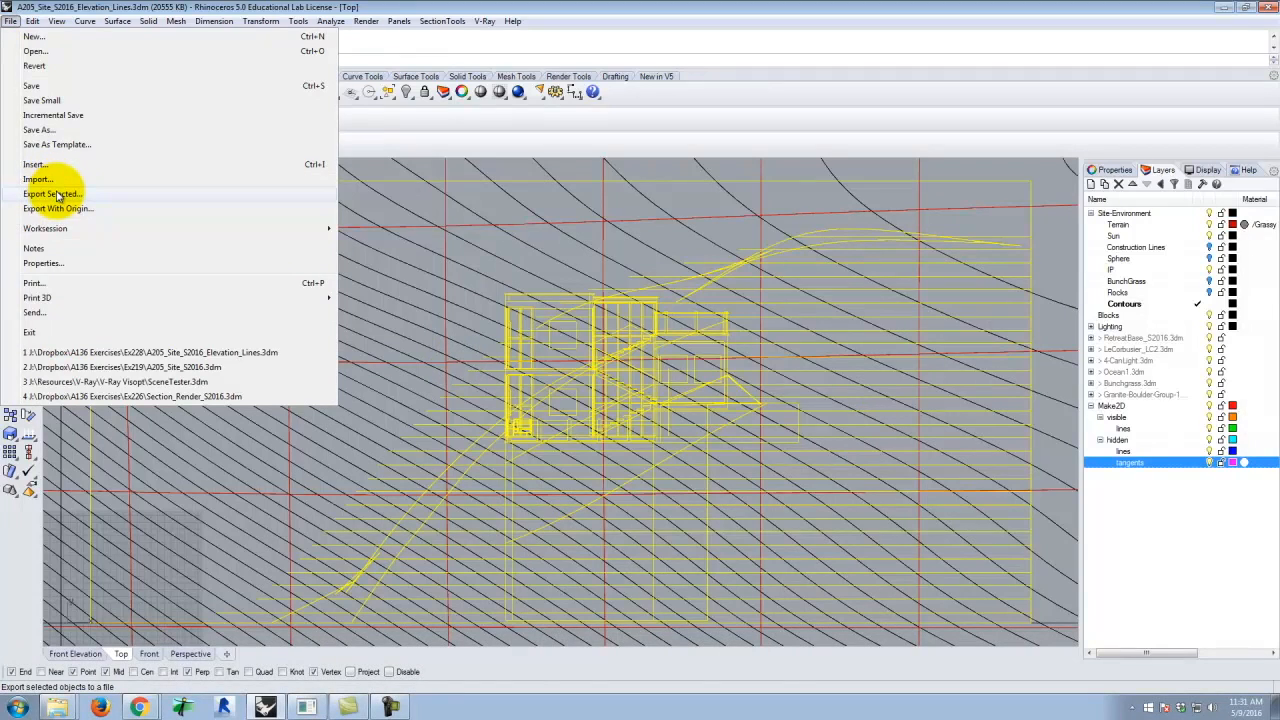
{"action": "left_click", "coordinate": [55, 194]}
{"action": "left_click", "coordinate": [588, 464]}
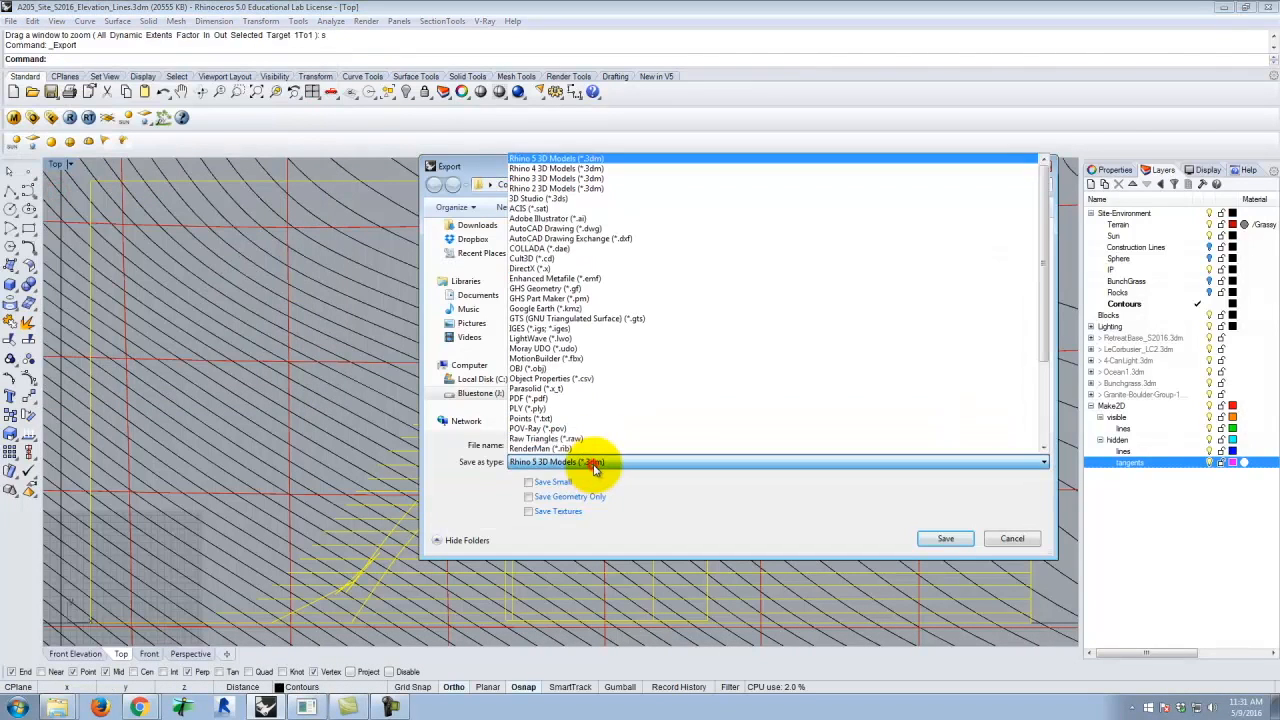
{"action": "left_click", "coordinate": [565, 218]}
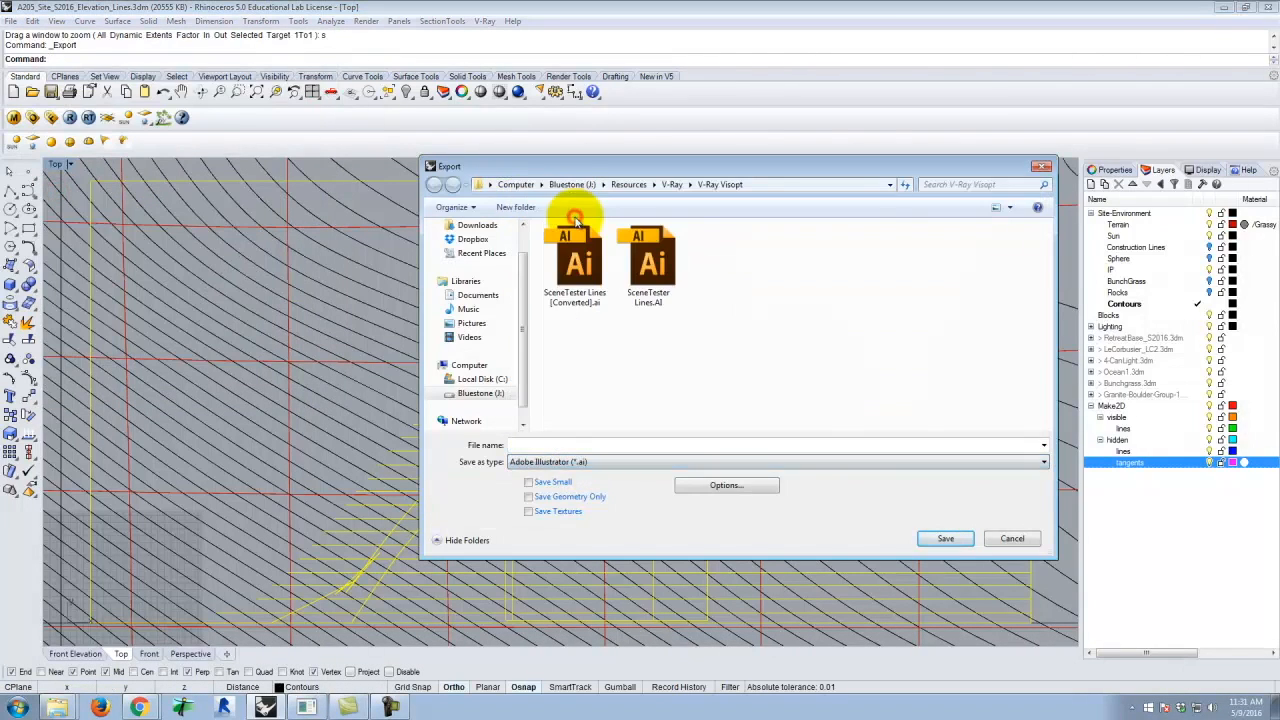
{"action": "left_click", "coordinate": [727, 486]}
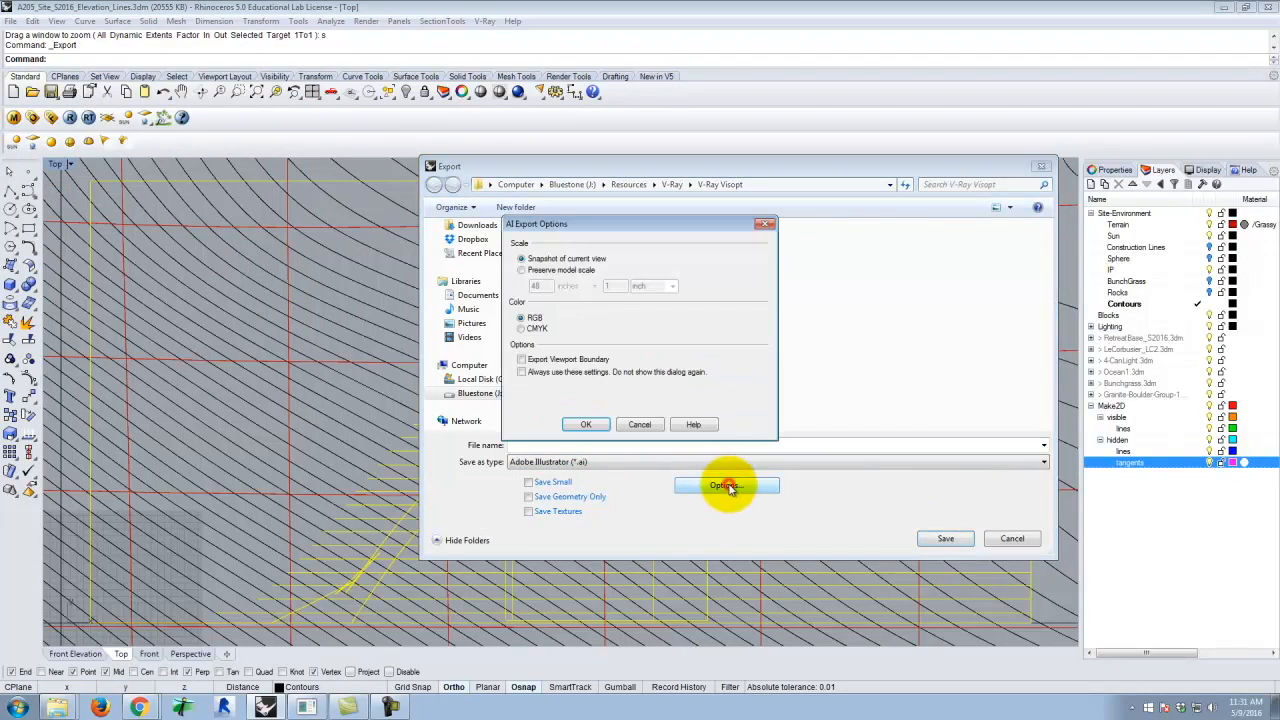
{"action": "left_click", "coordinate": [530, 272]}
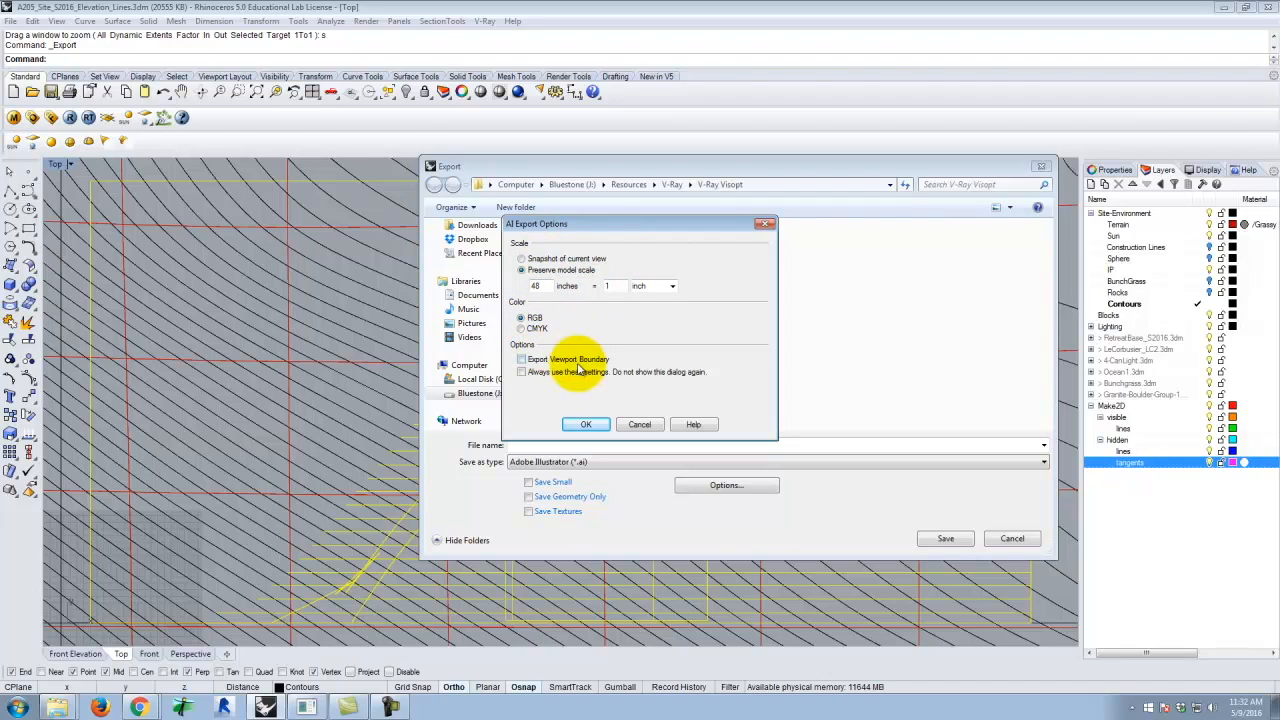
{"action": "left_click", "coordinate": [588, 426]}
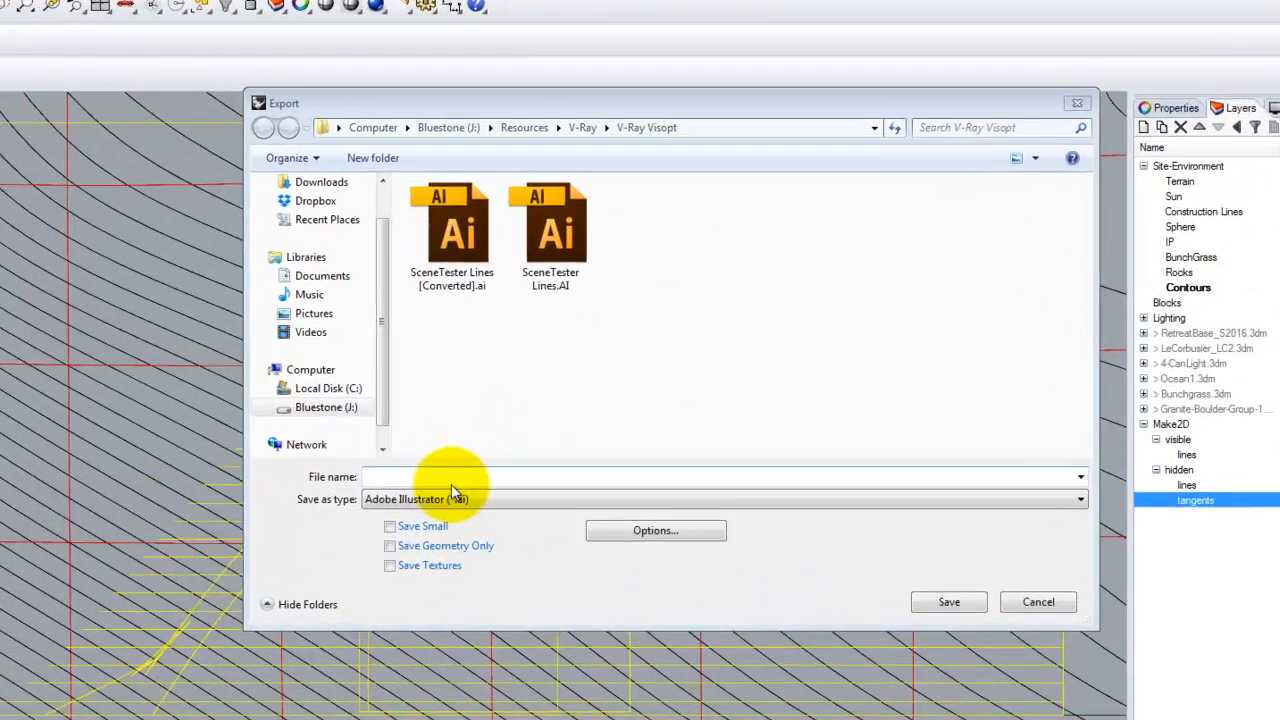
Name the Illustrator export Front Elevation S2016 and save it, accepting the AI export options
{"action": "left_click", "coordinate": [450, 478]}
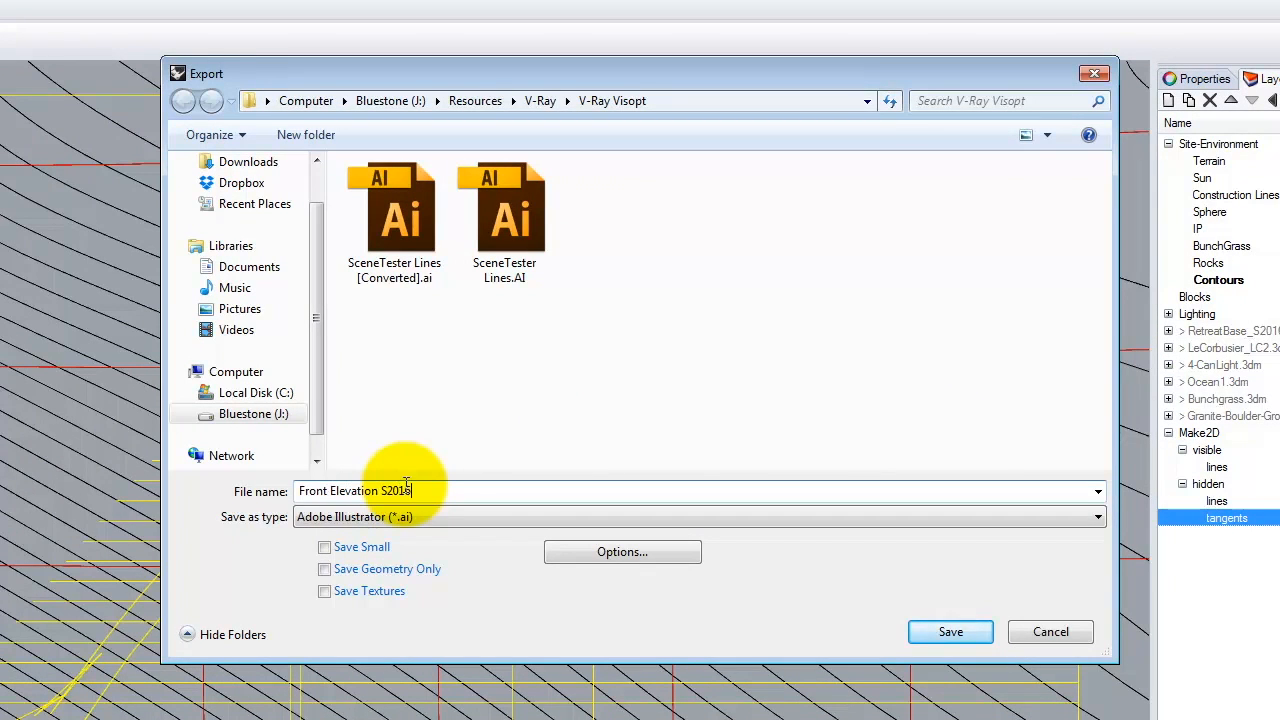
{"action": "left_click", "coordinate": [952, 633]}
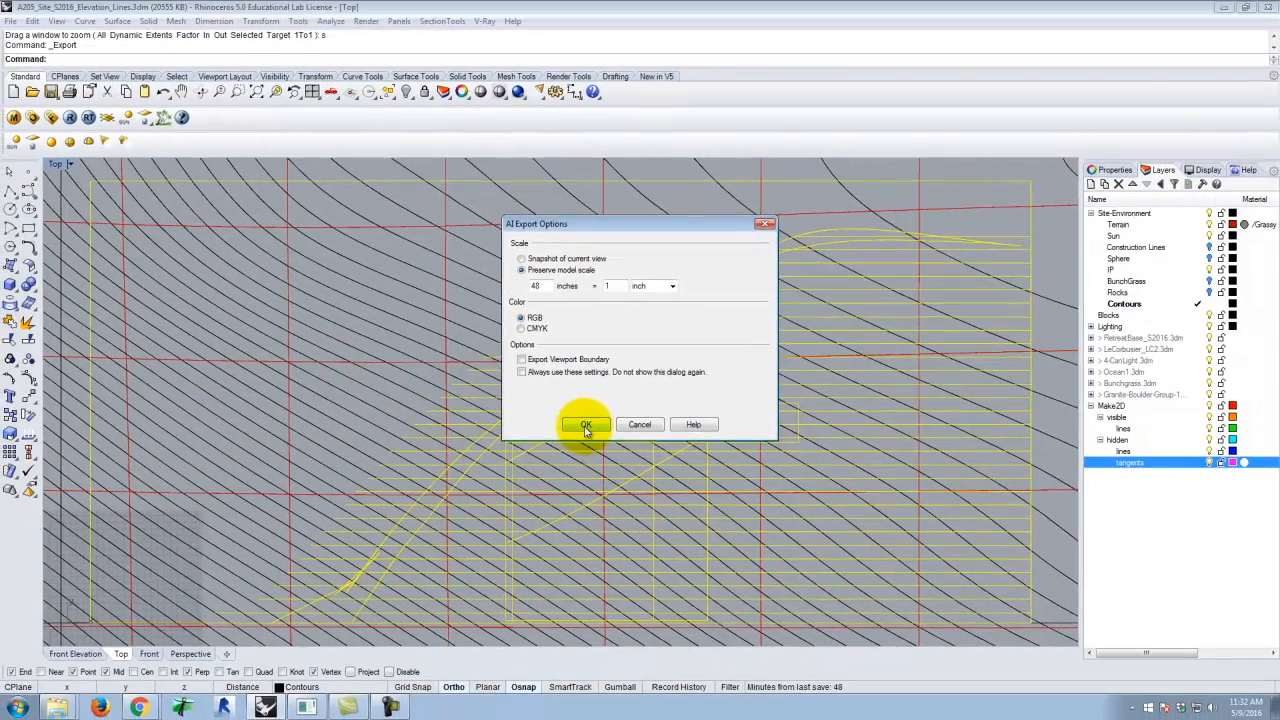
{"action": "left_click", "coordinate": [509, 440]}
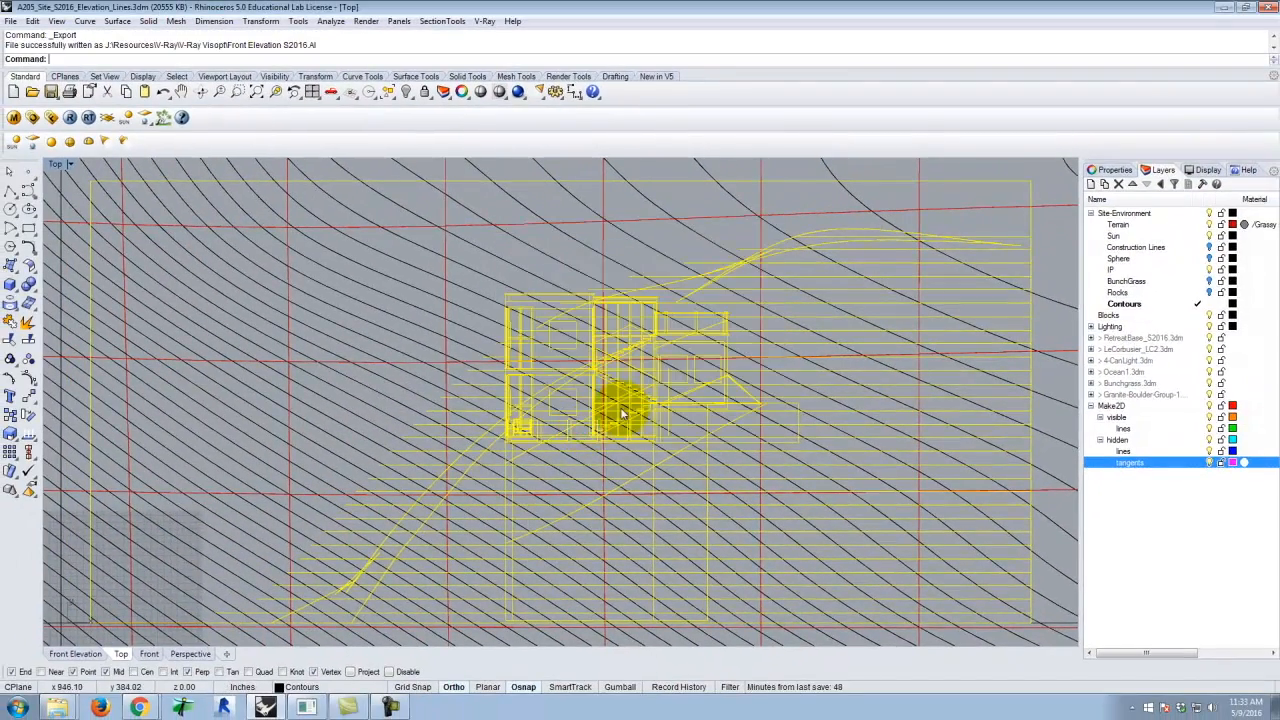
Switch to Windows Explorer and browse the Bluestone (J:) drive to Dropbox > A136 Exercises > Ex228
{"action": "left_click", "coordinate": [1224, 7]}
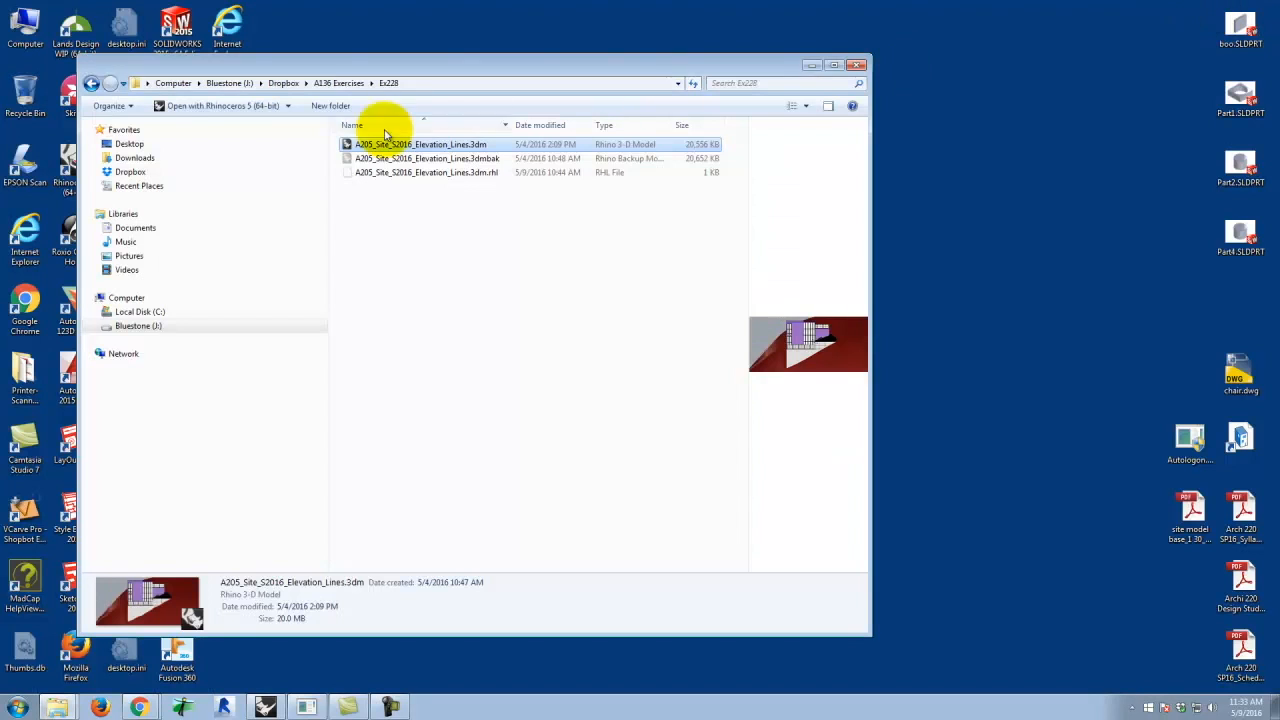
{"action": "left_click_drag", "start_coordinate": [314, 63], "coordinate": [510, 53]}
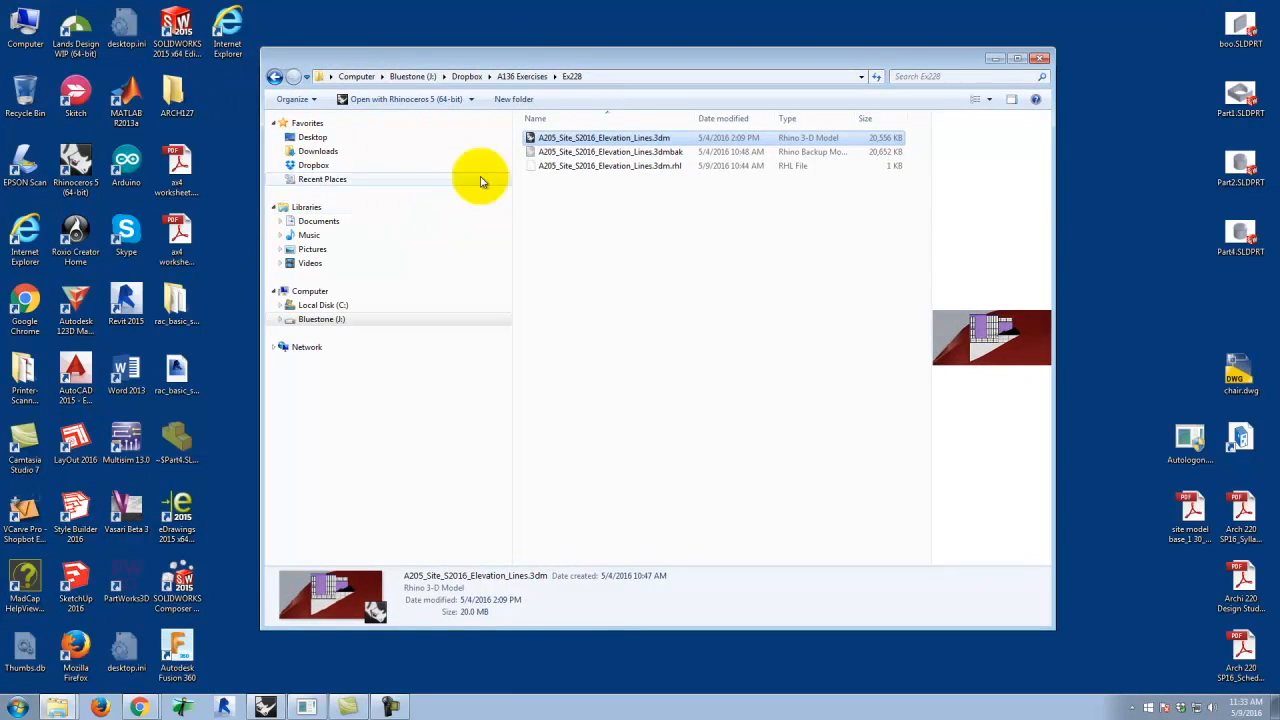
{"action": "left_click", "coordinate": [324, 320]}
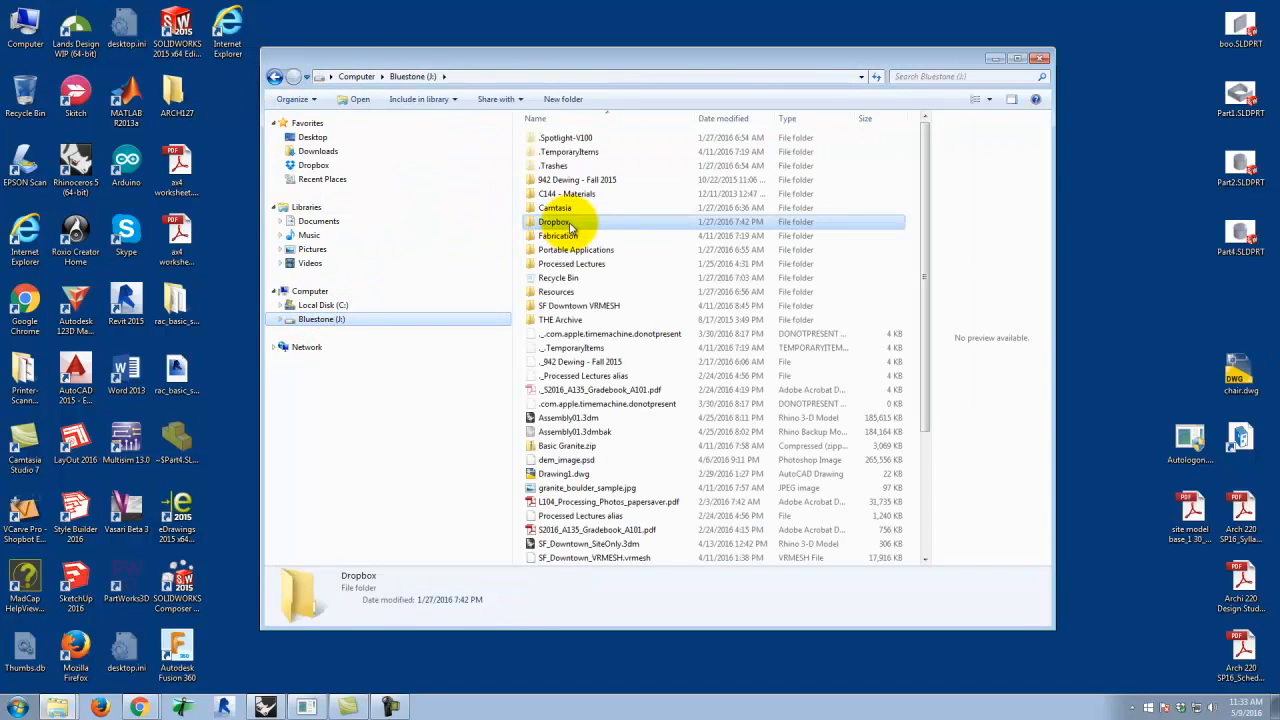
{"action": "double_click", "coordinate": [570, 222]}
{"action": "double_click", "coordinate": [571, 165]}
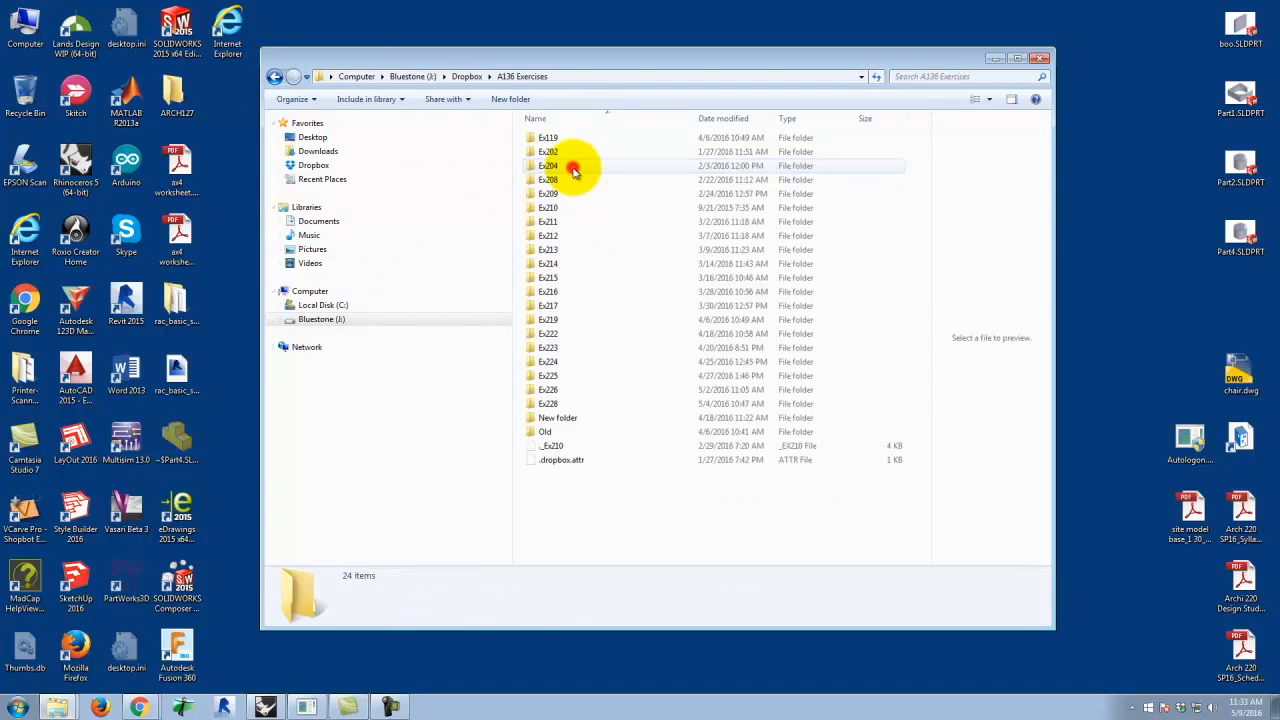
{"action": "double_click", "coordinate": [550, 404]}
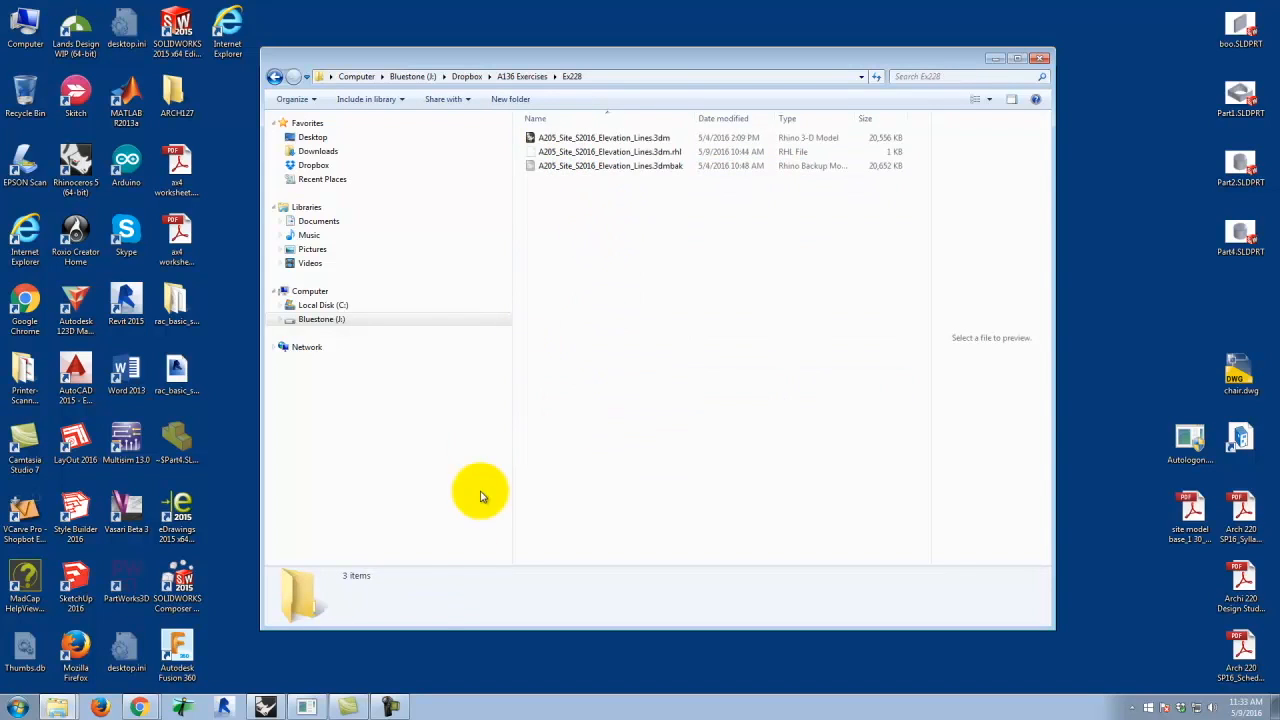
Switch back to Rhino and export the selected drawing again, browsing to Bluestone (J:) > Dropbox > A136 Exercises > Ex228
{"action": "left_click", "coordinate": [265, 707]}
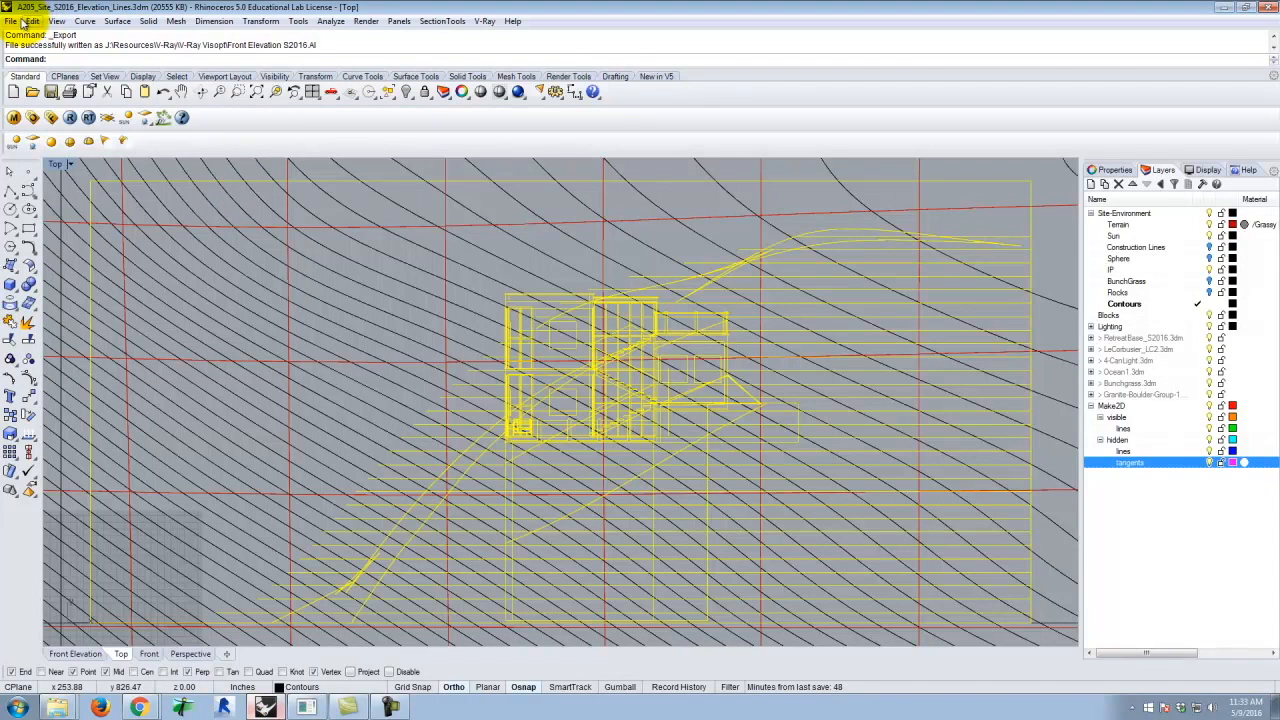
{"action": "left_click", "coordinate": [14, 21]}
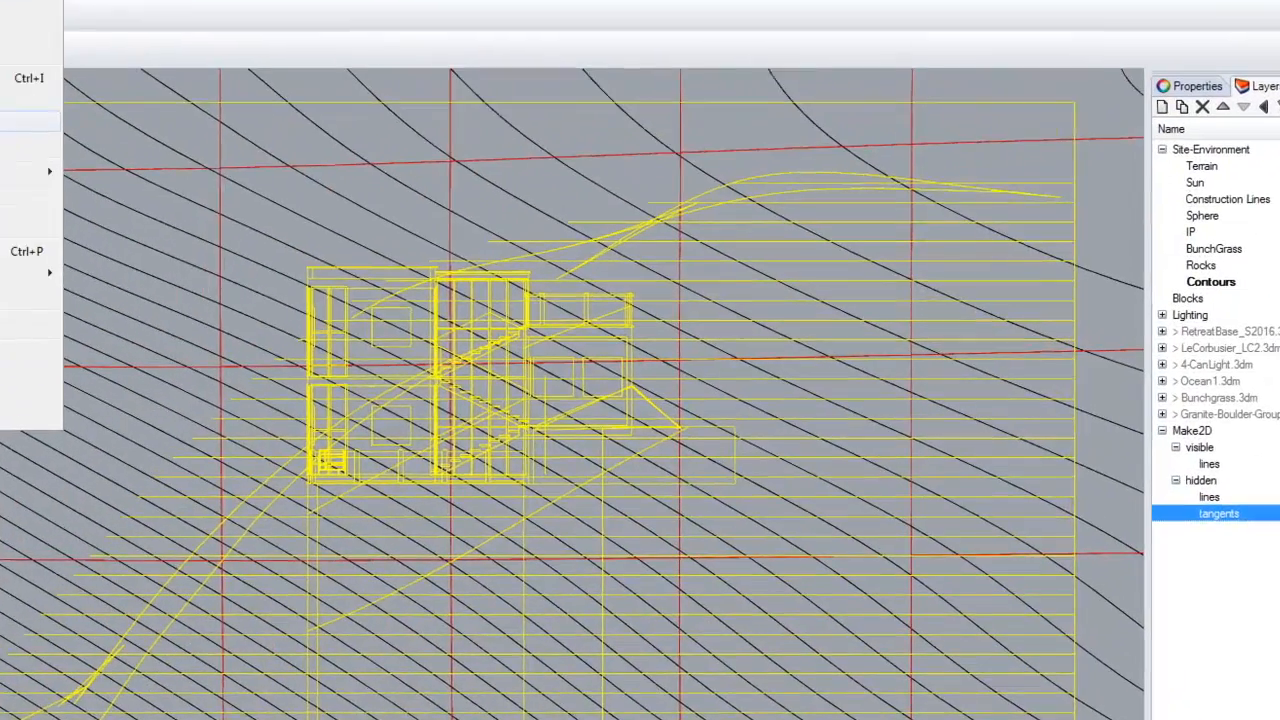
{"action": "left_click", "coordinate": [5, 121]}
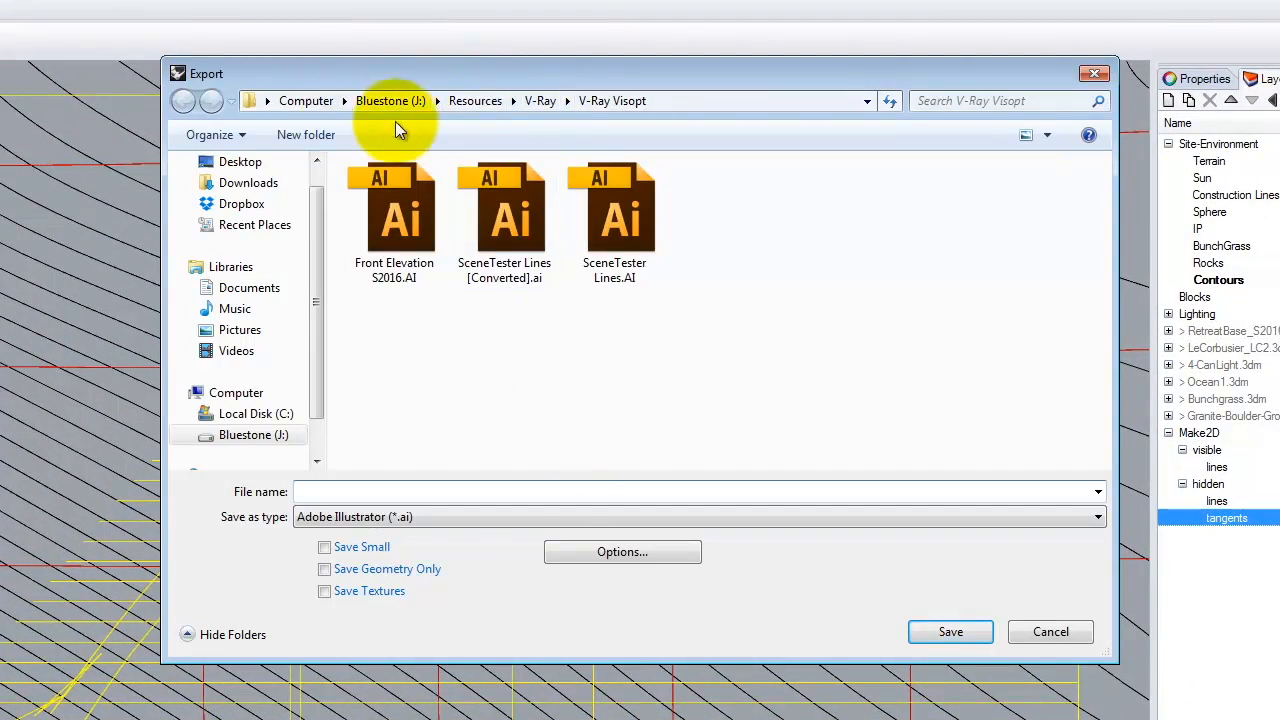
{"action": "left_click", "coordinate": [248, 435]}
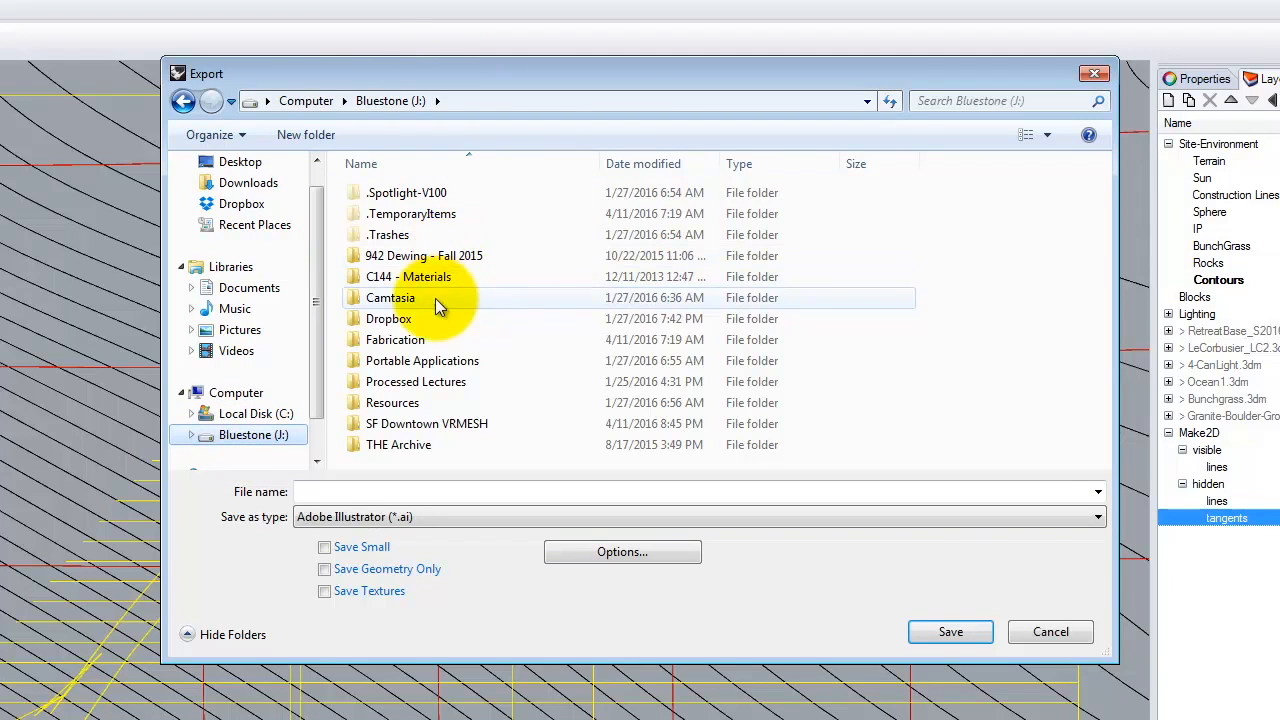
{"action": "left_click", "coordinate": [388, 319]}
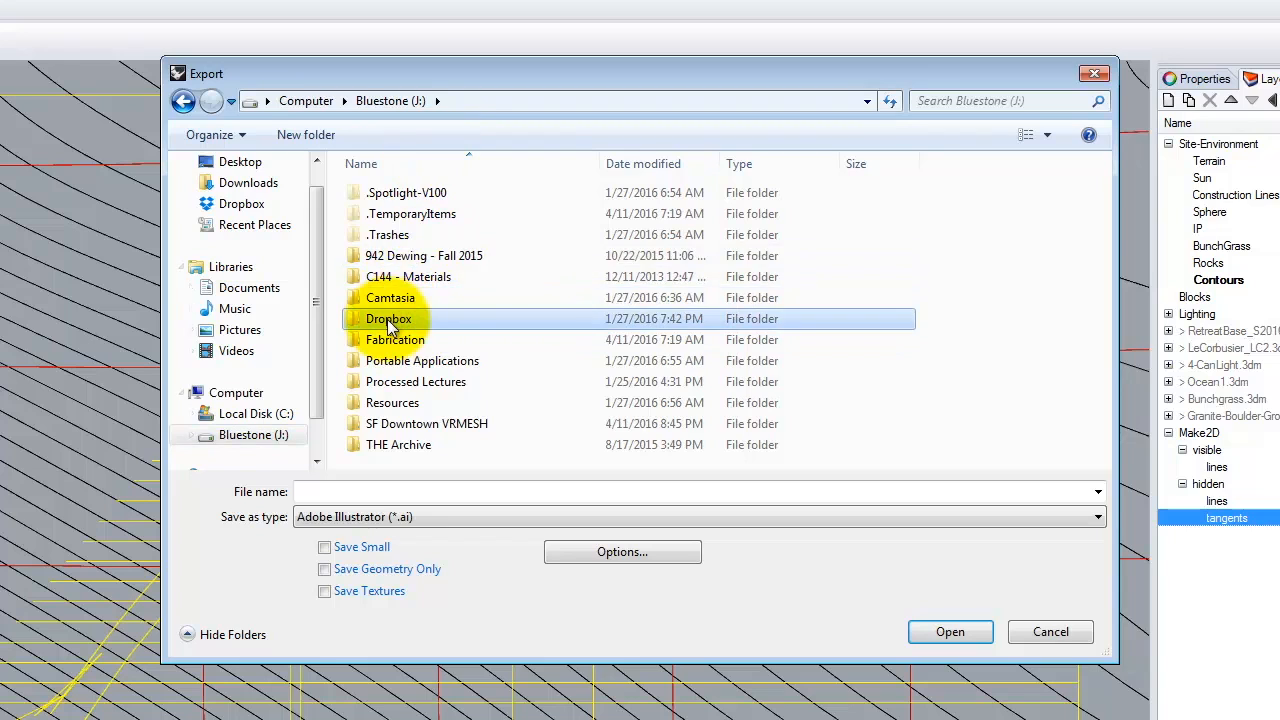
{"action": "double_click", "coordinate": [386, 319]}
{"action": "left_click", "coordinate": [398, 238]}
{"action": "double_click", "coordinate": [398, 238]}
{"action": "scroll", "coordinate": [400, 357], "scroll_direction": "down", "scroll_amount": 3}
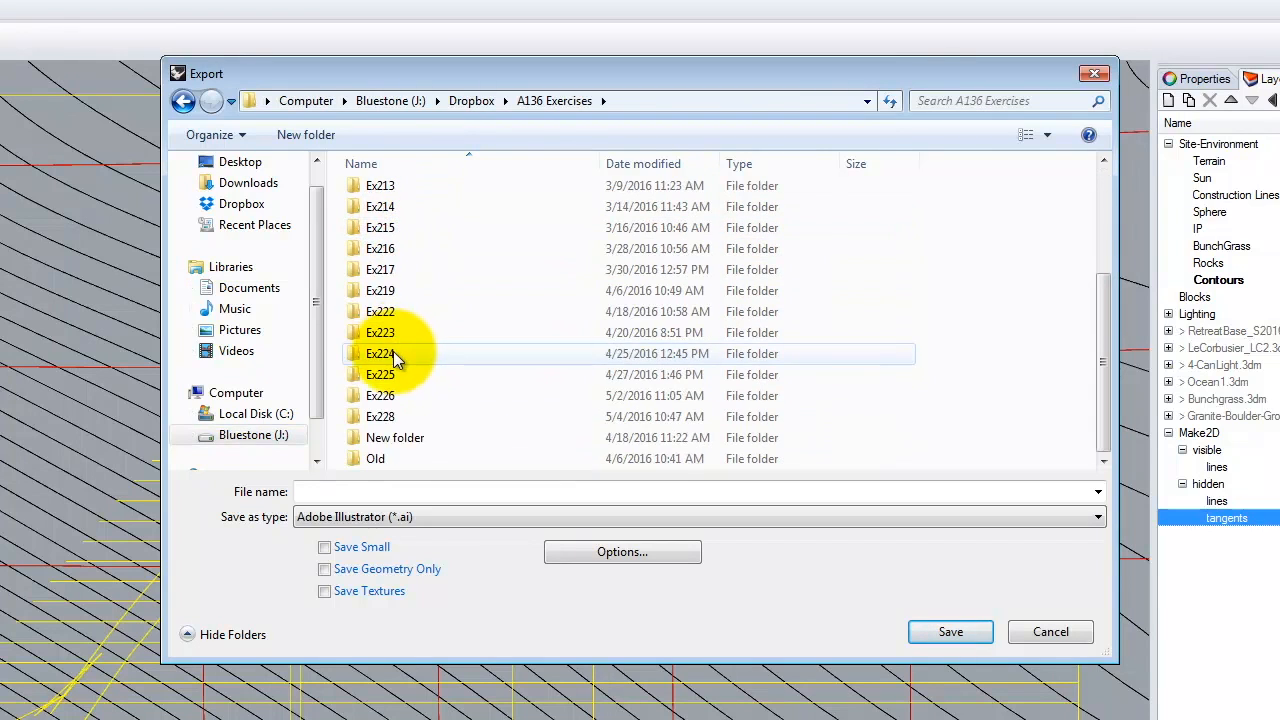
{"action": "left_click", "coordinate": [382, 417]}
{"action": "double_click", "coordinate": [382, 417]}
Name the Illustrator export Front Elevation - S2016 and save it, accepting the AI export options with model scale preserved at 48 inches = 1 inch
{"action": "left_click", "coordinate": [400, 491]}
{"action": "type", "text": "Front Elevation"}
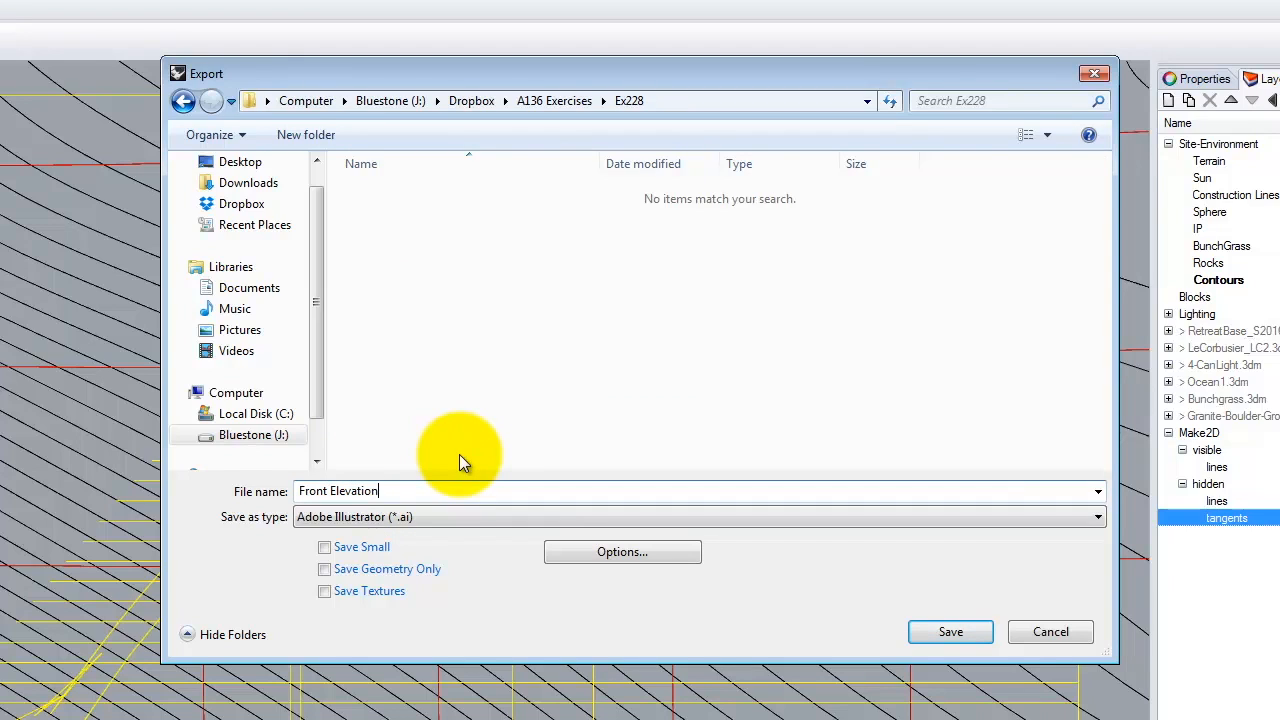
{"action": "type", "text": " - S2016"}
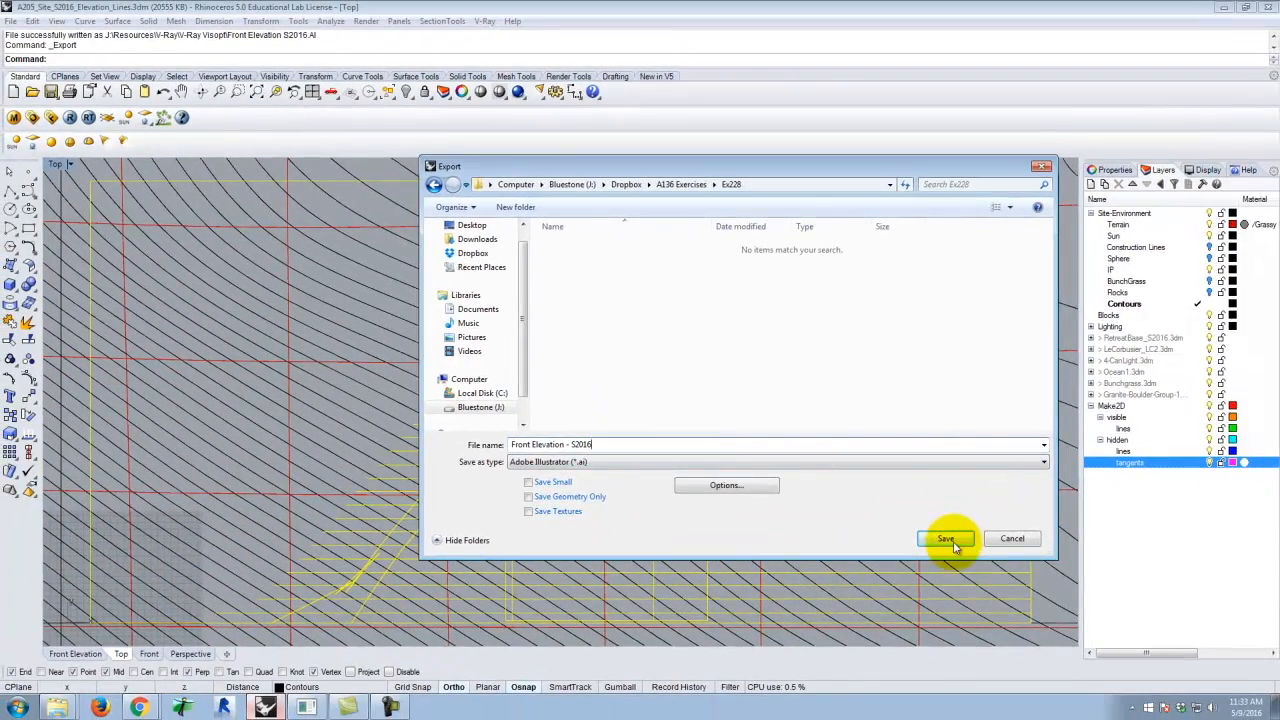
{"action": "left_click", "coordinate": [950, 630]}
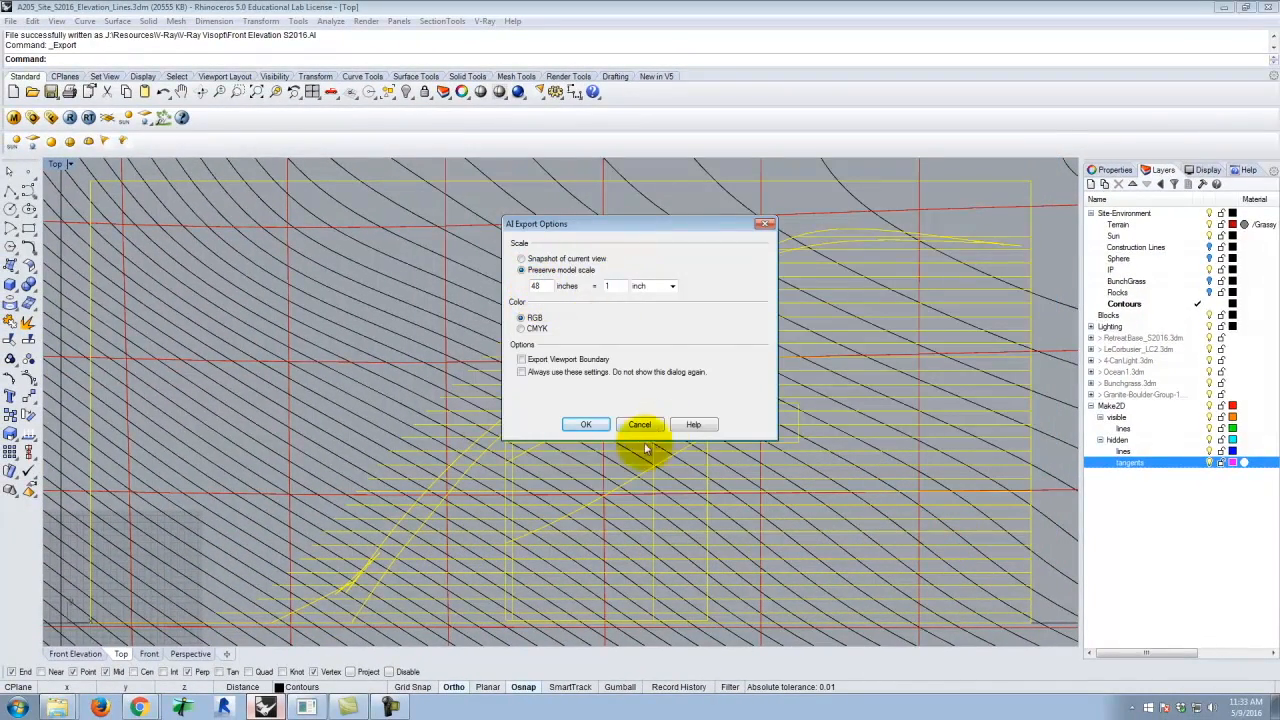
{"action": "left_click", "coordinate": [588, 425]}
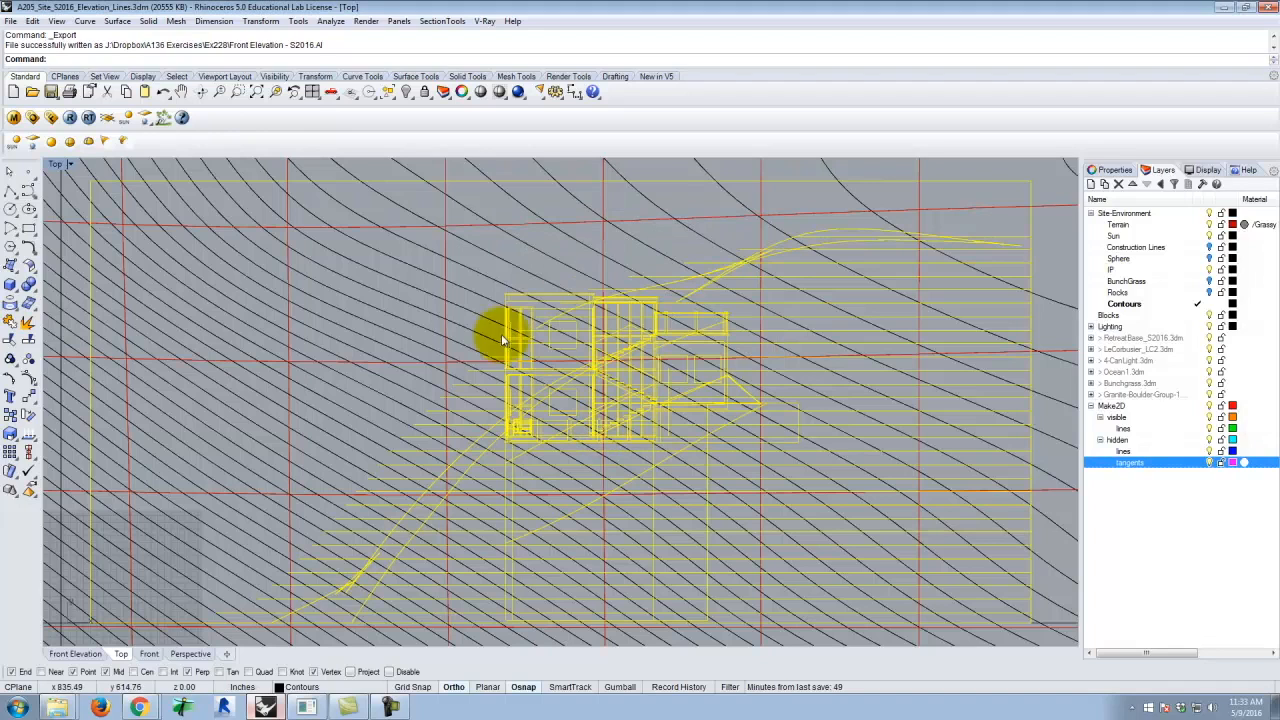
Launch Adobe Illustrator CS6 (64 Bit)
{"action": "left_click", "coordinate": [17, 707]}
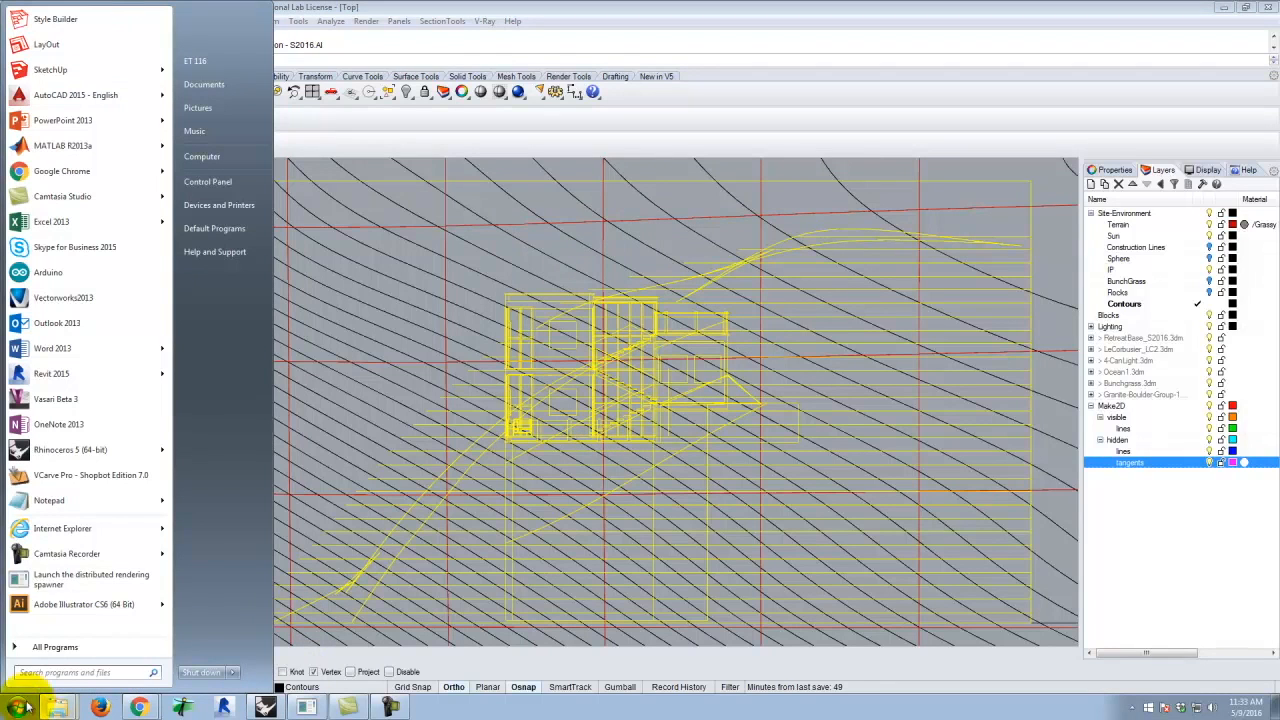
{"action": "mouse_move", "coordinate": [66, 614]}
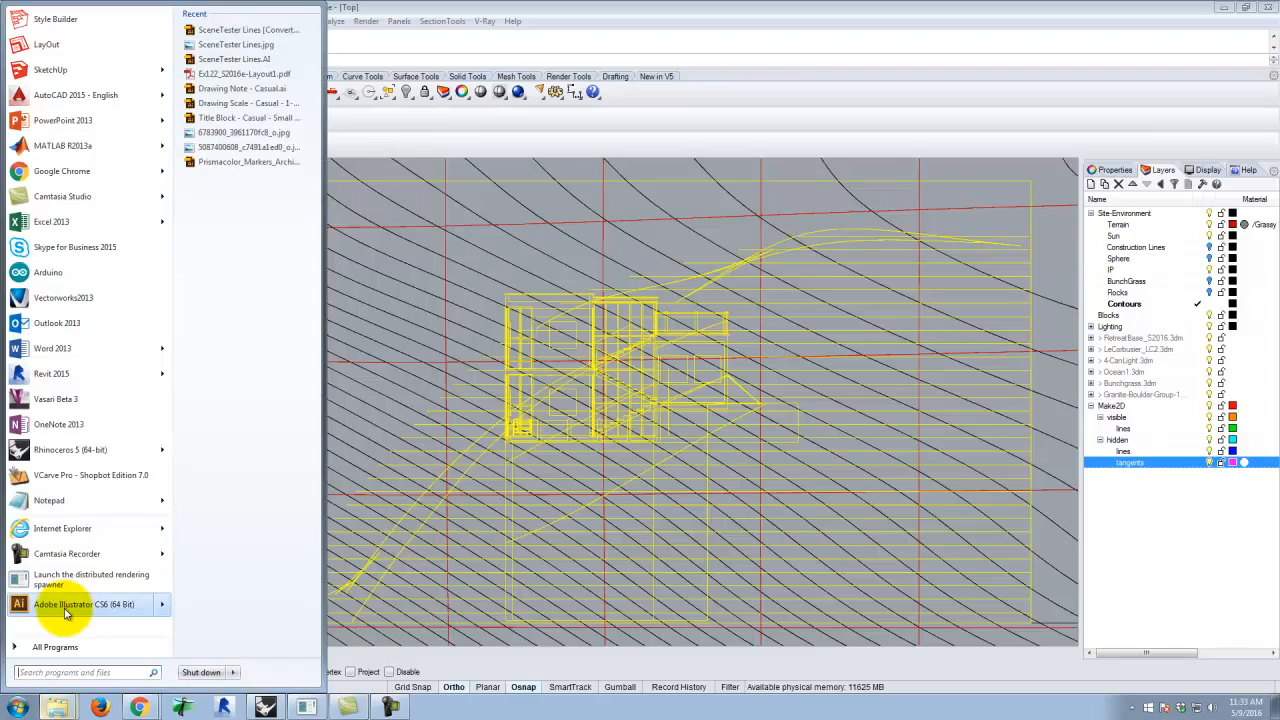
{"action": "left_click", "coordinate": [66, 610]}
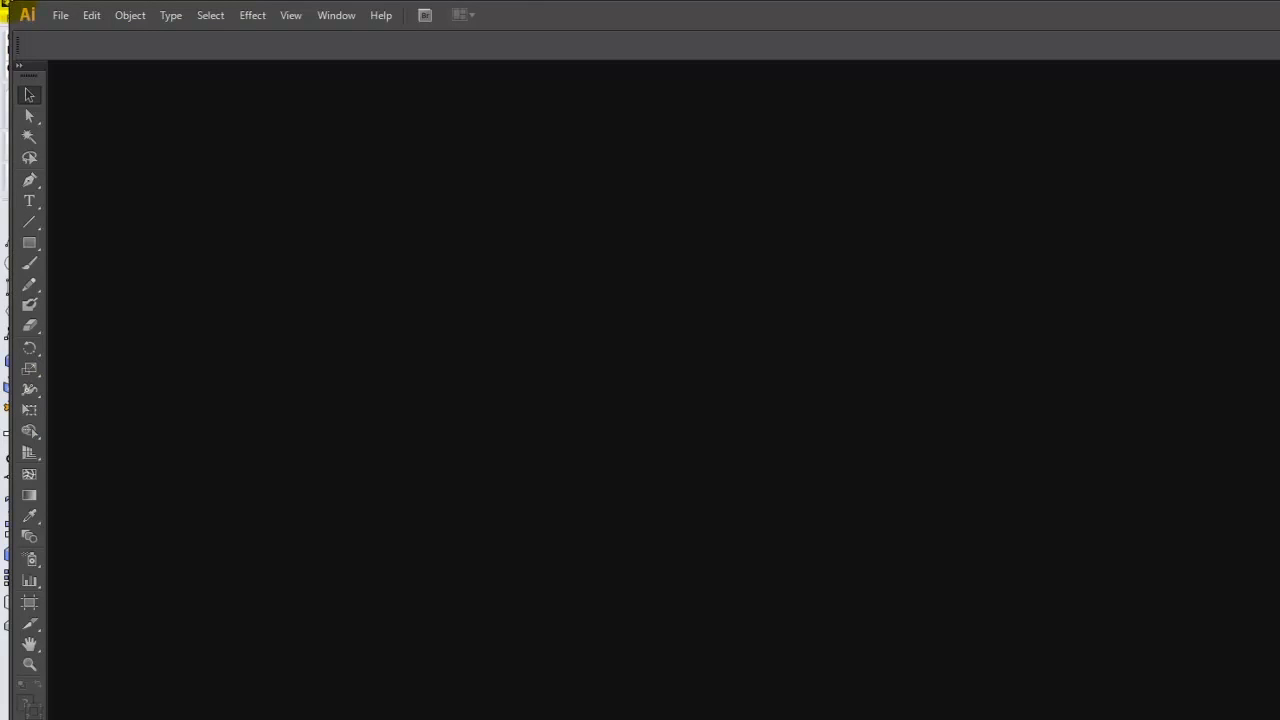
Open Front Elevation - S2016.AI from Bluestone (J:) > Dropbox > A136 Exercises > Ex228
{"action": "left_click", "coordinate": [60, 16]}
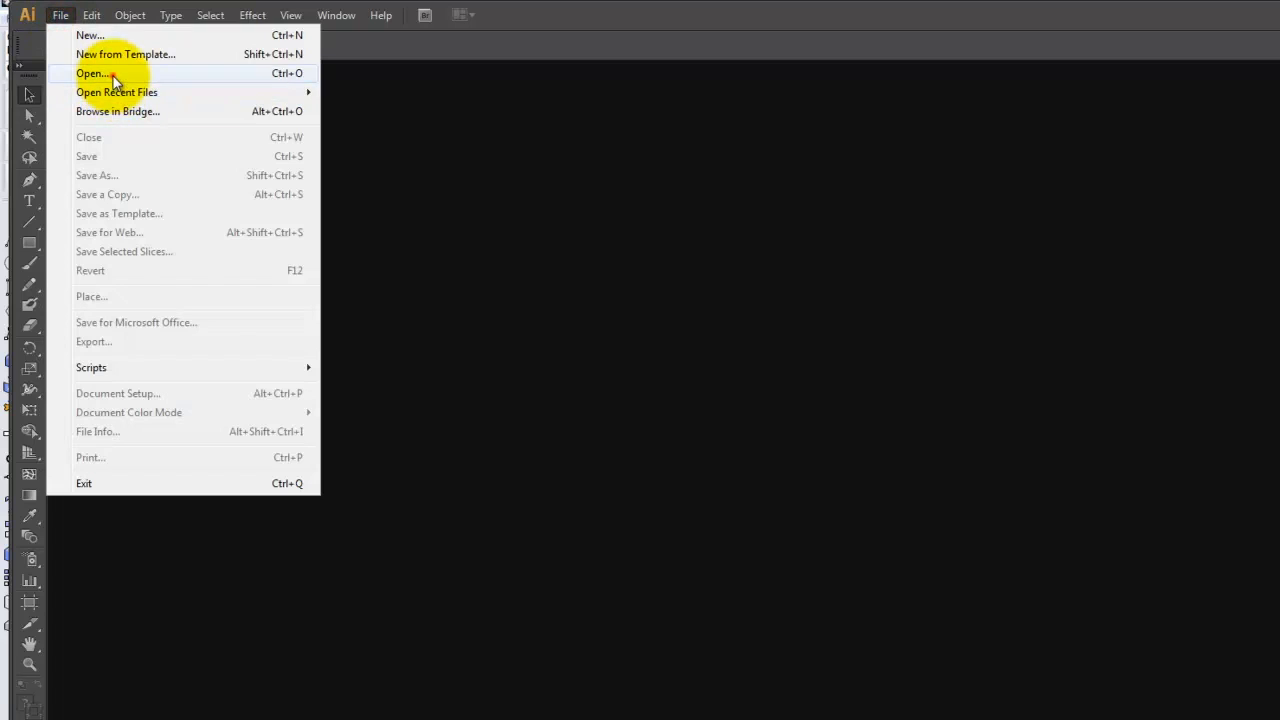
{"action": "left_click", "coordinate": [63, 76]}
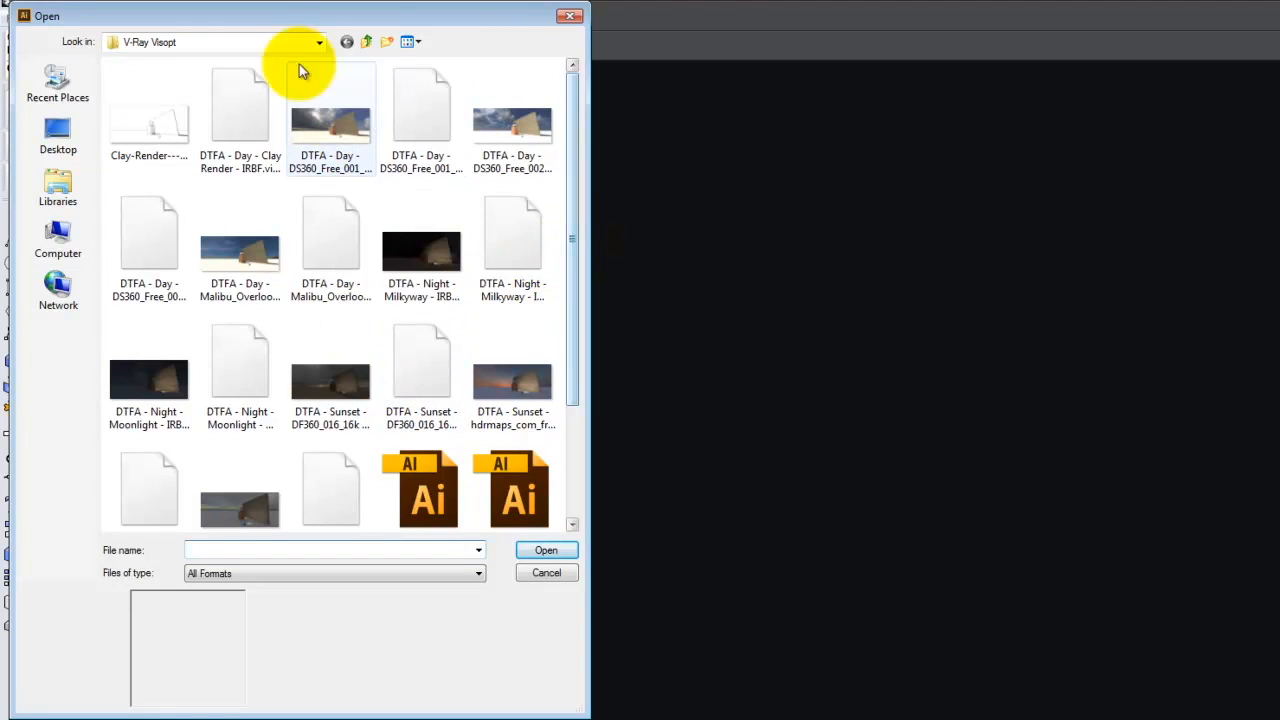
{"action": "left_click", "coordinate": [366, 41]}
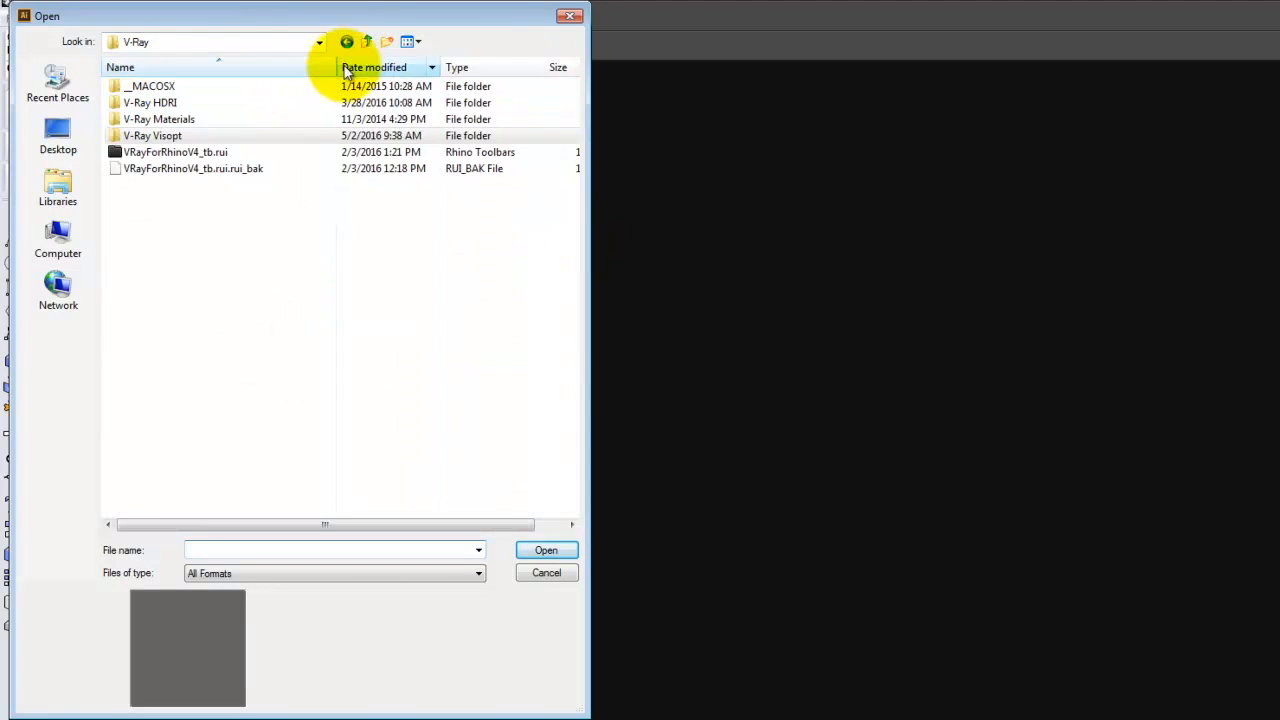
{"action": "left_click", "coordinate": [58, 243]}
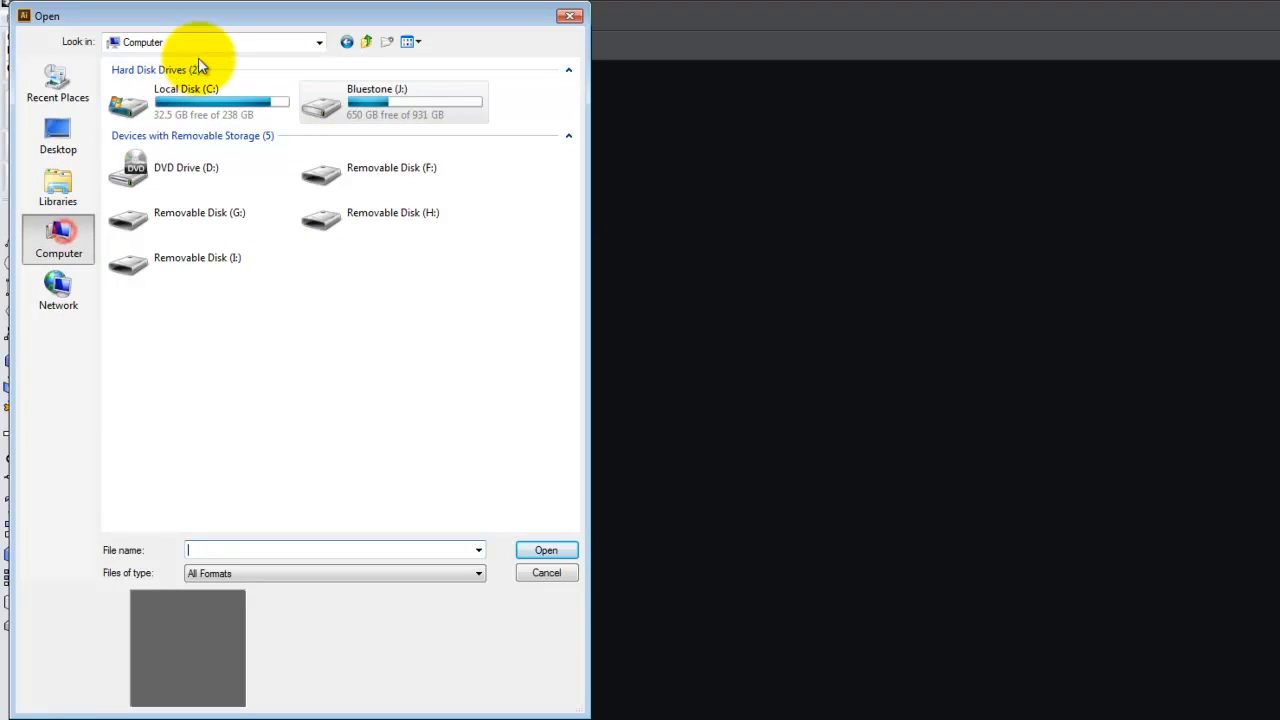
{"action": "double_click", "coordinate": [384, 102]}
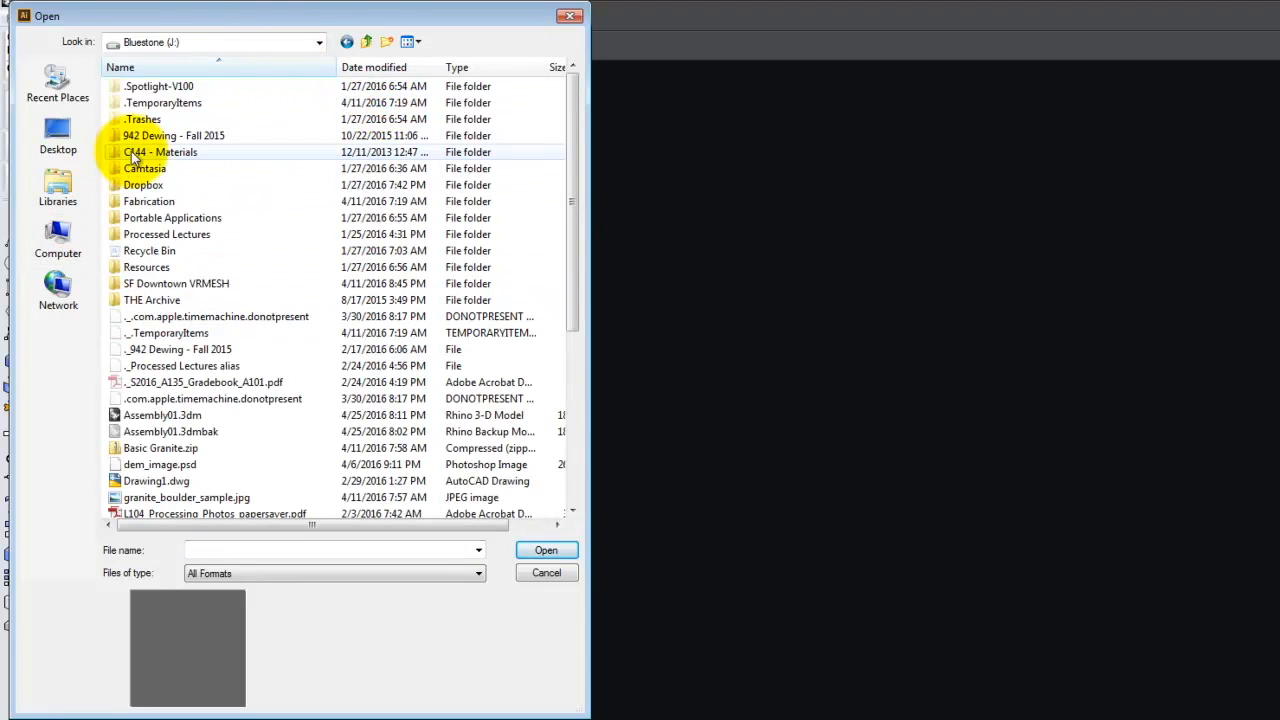
{"action": "double_click", "coordinate": [148, 188]}
{"action": "double_click", "coordinate": [158, 119]}
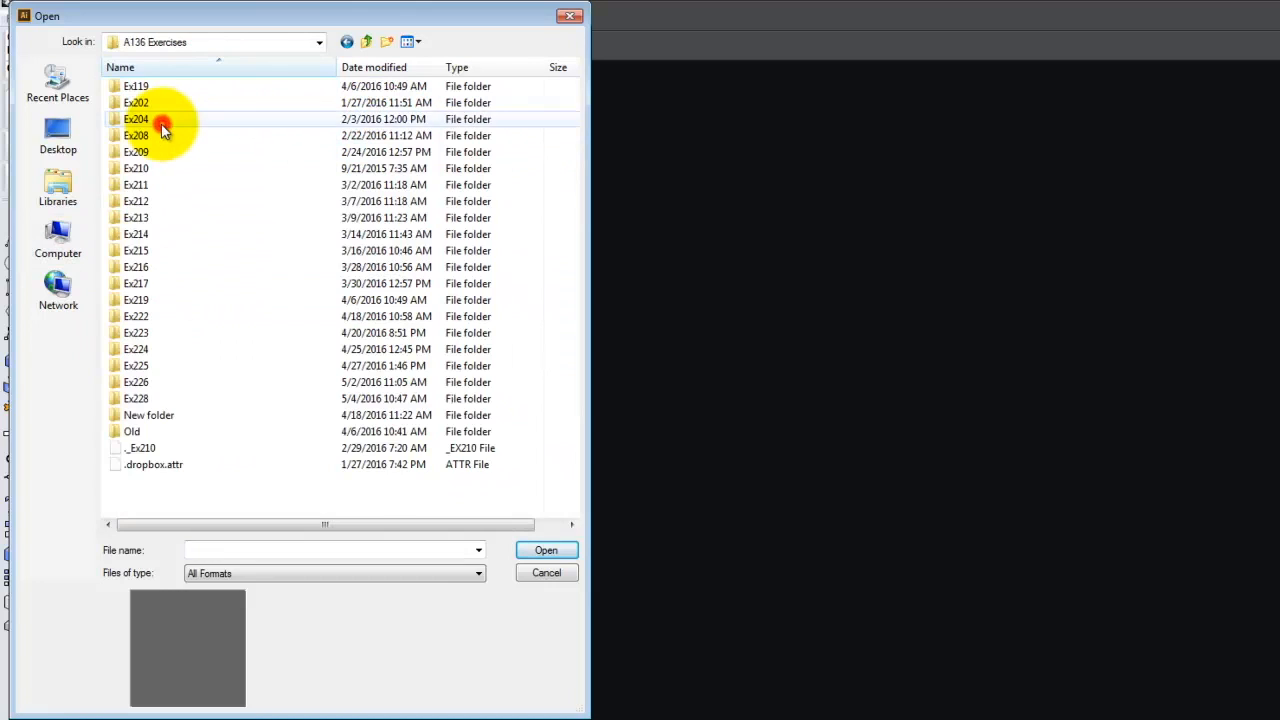
{"action": "double_click", "coordinate": [158, 400]}
{"action": "left_click", "coordinate": [186, 134]}
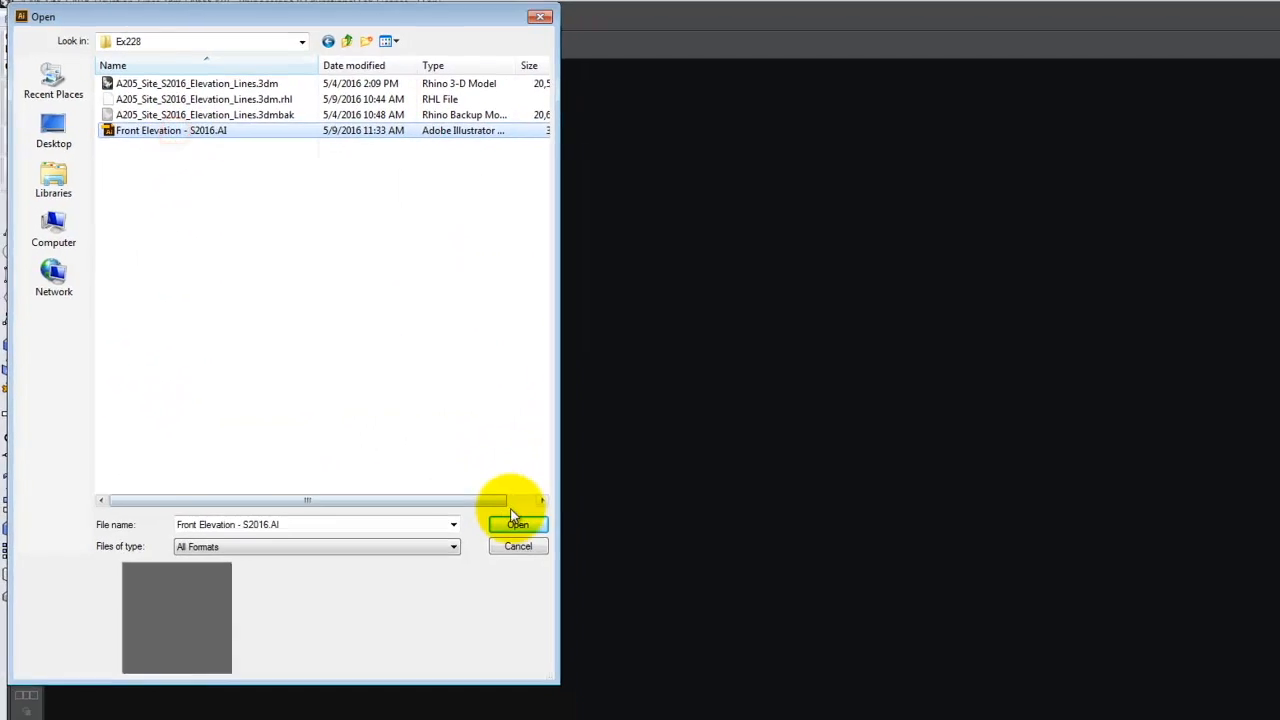
{"action": "left_click", "coordinate": [517, 524]}
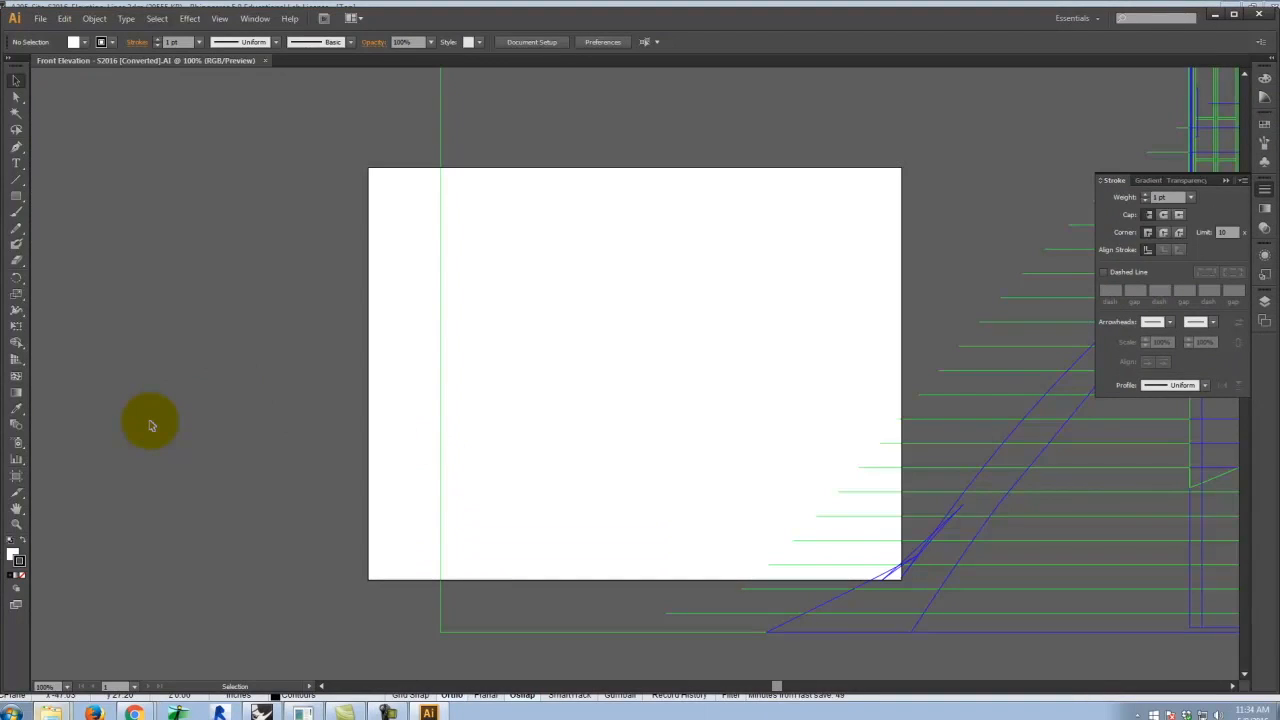
Resize the artboard on all four sides to match the exported viewport rectangle around the elevation, and collapse the Stroke panel
{"action": "key", "text": "ctrl+0"}
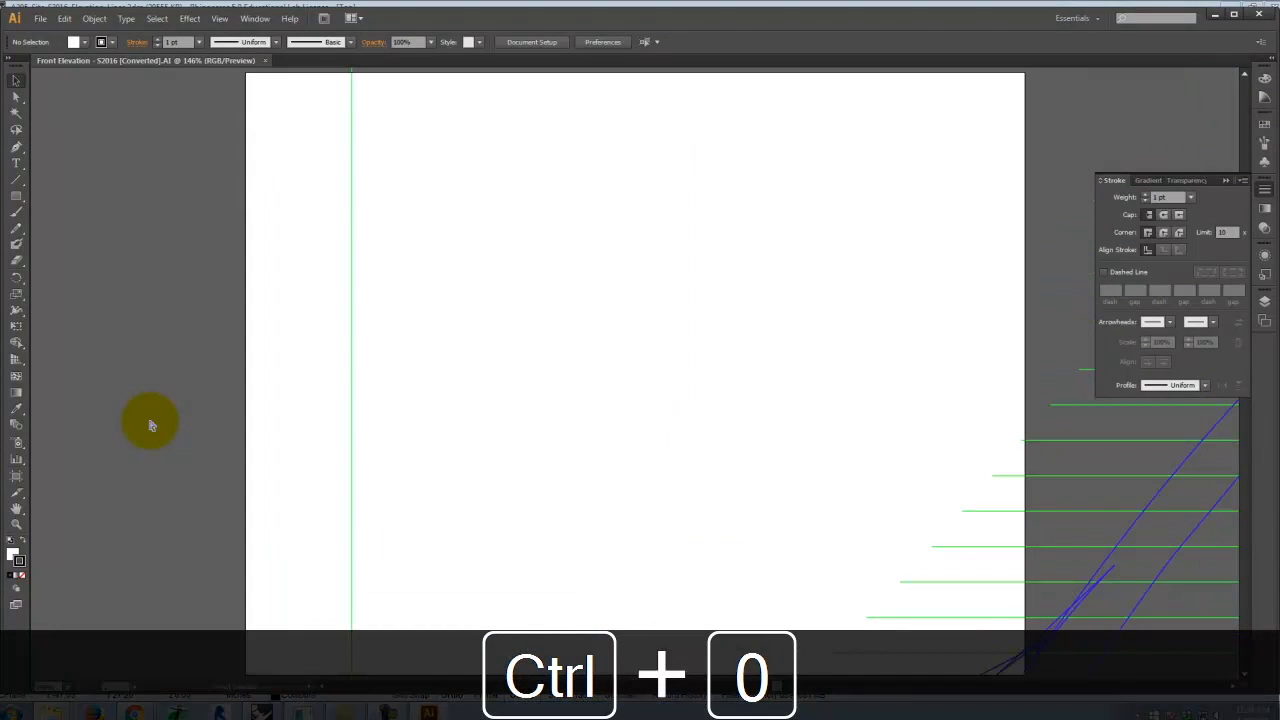
{"action": "key", "text": "ctrl+minus"}
{"action": "key", "text": "ctrl+minus"}
{"action": "key", "text": "ctrl+minus"}
{"action": "key", "text": "ctrl+minus"}
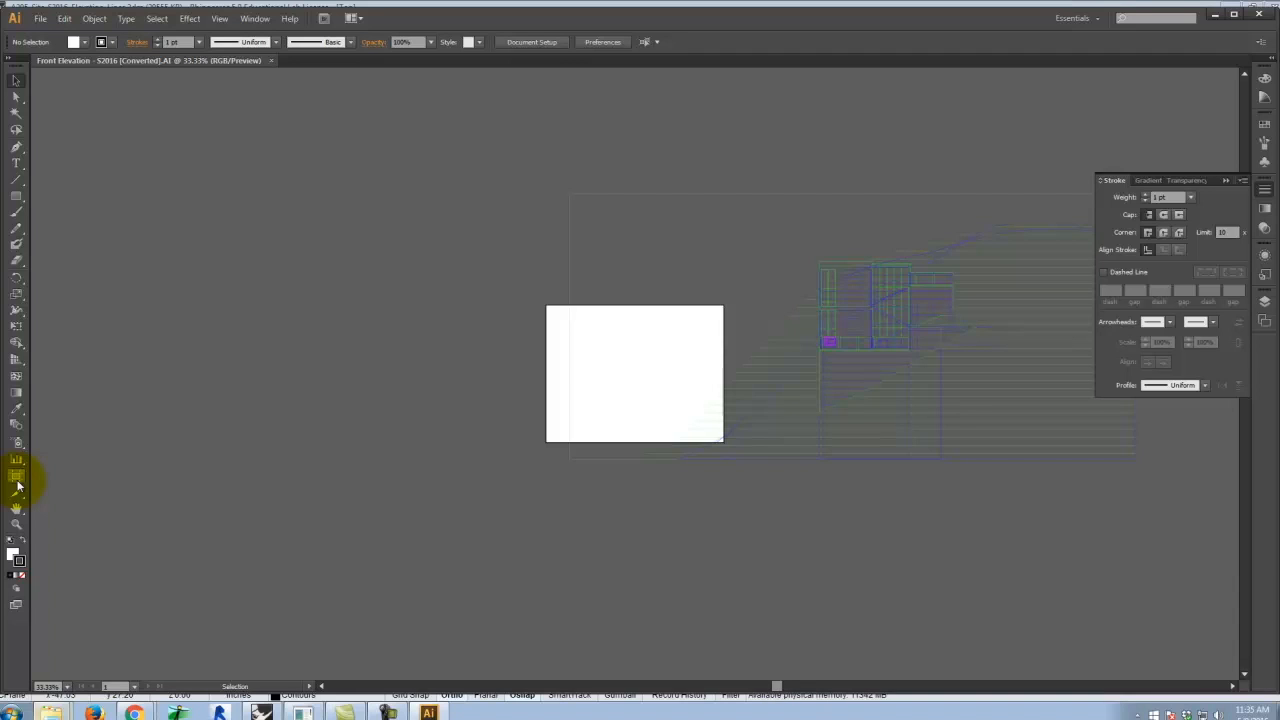
{"action": "left_click", "coordinate": [18, 478]}
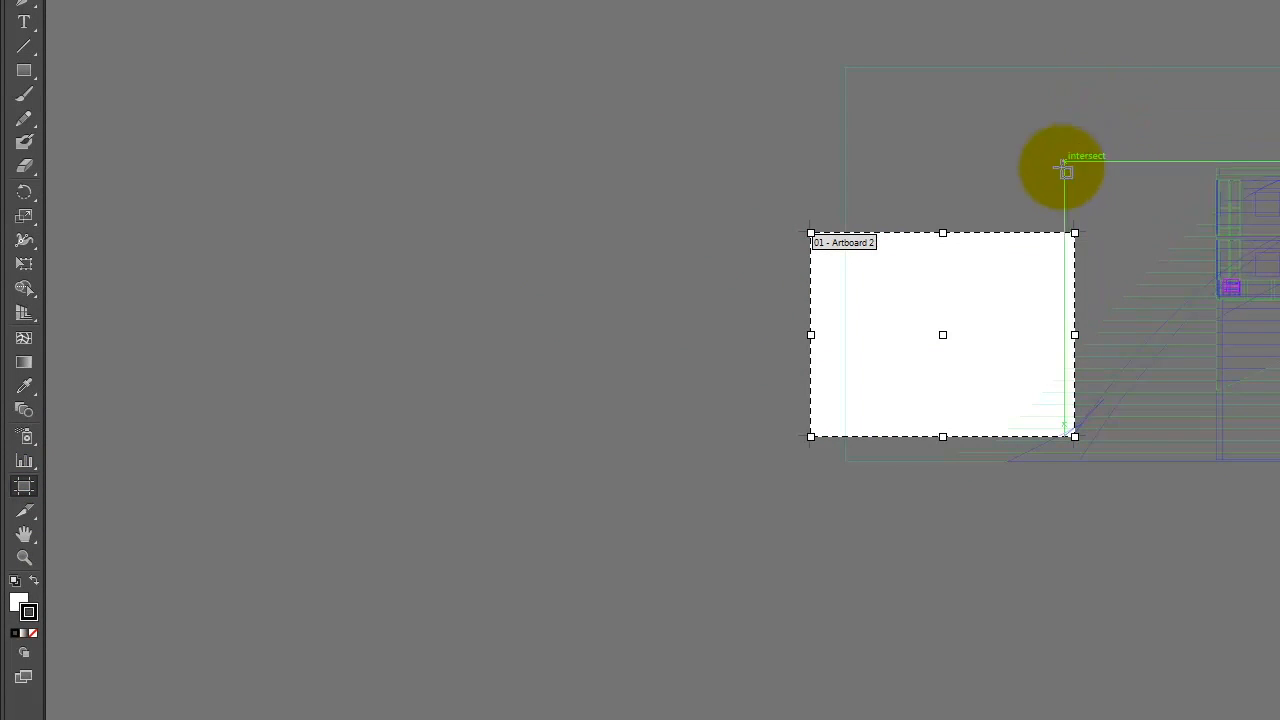
{"action": "left_click_drag", "start_coordinate": [943, 234], "coordinate": [943, 68]}
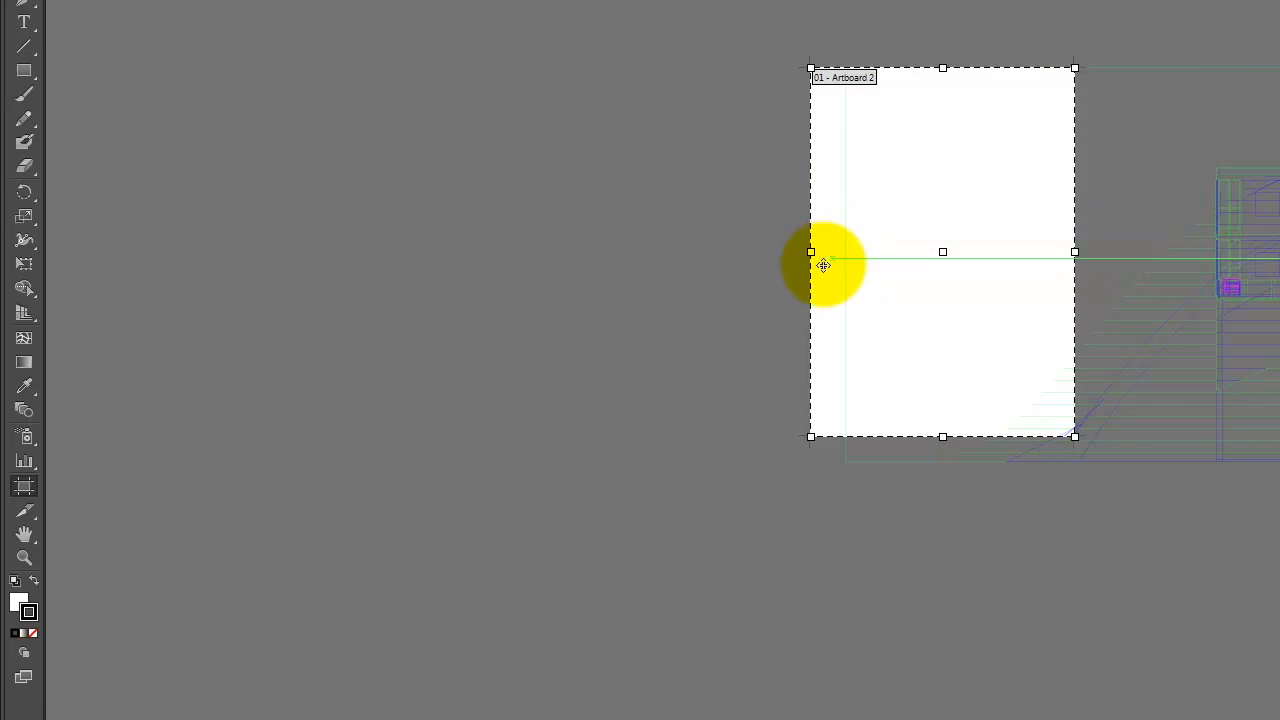
{"action": "left_click_drag", "start_coordinate": [810, 252], "coordinate": [847, 247]}
{"action": "left_click_drag", "start_coordinate": [961, 435], "coordinate": [961, 460]}
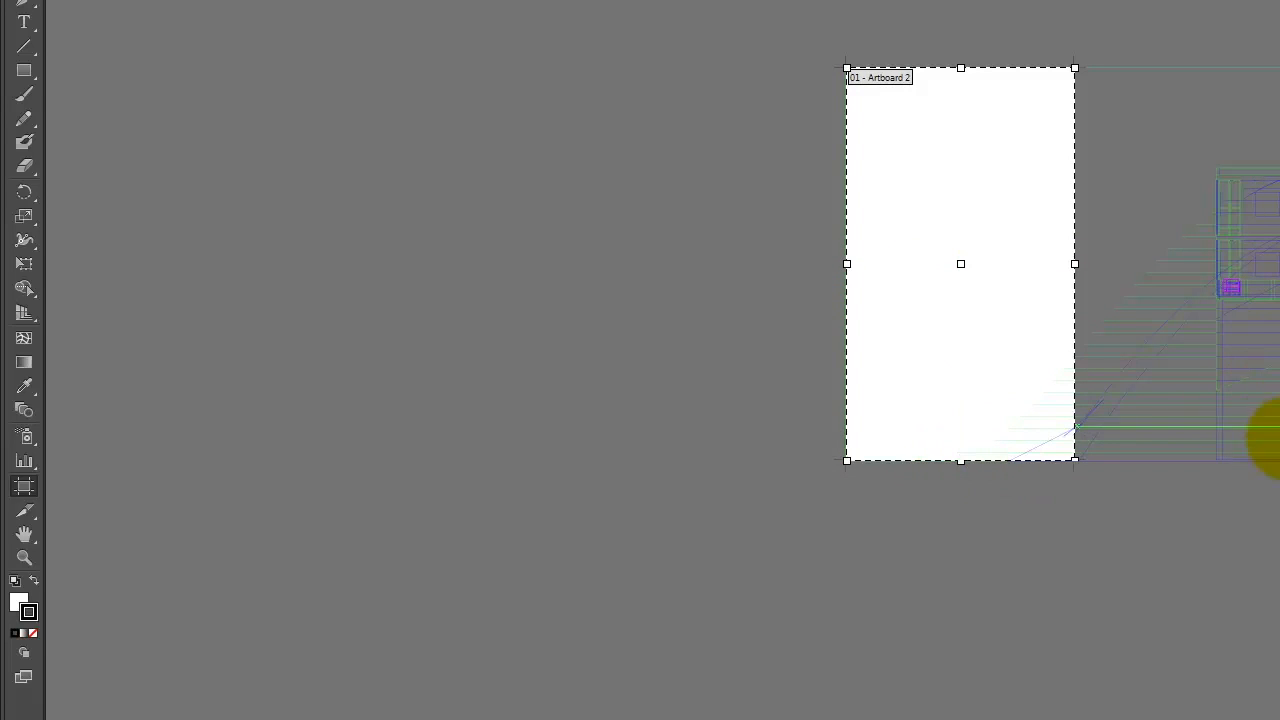
{"action": "mouse_move", "coordinate": [1075, 264]}
{"action": "left_mouse_down"}
{"action": "mouse_move", "coordinate": [1114, 277]}
{"action": "mouse_move", "coordinate": [1279, 266]}
{"action": "mouse_move", "coordinate": [1149, 292]}
{"action": "mouse_move", "coordinate": [1063, 437]}
{"action": "left_mouse_up"}
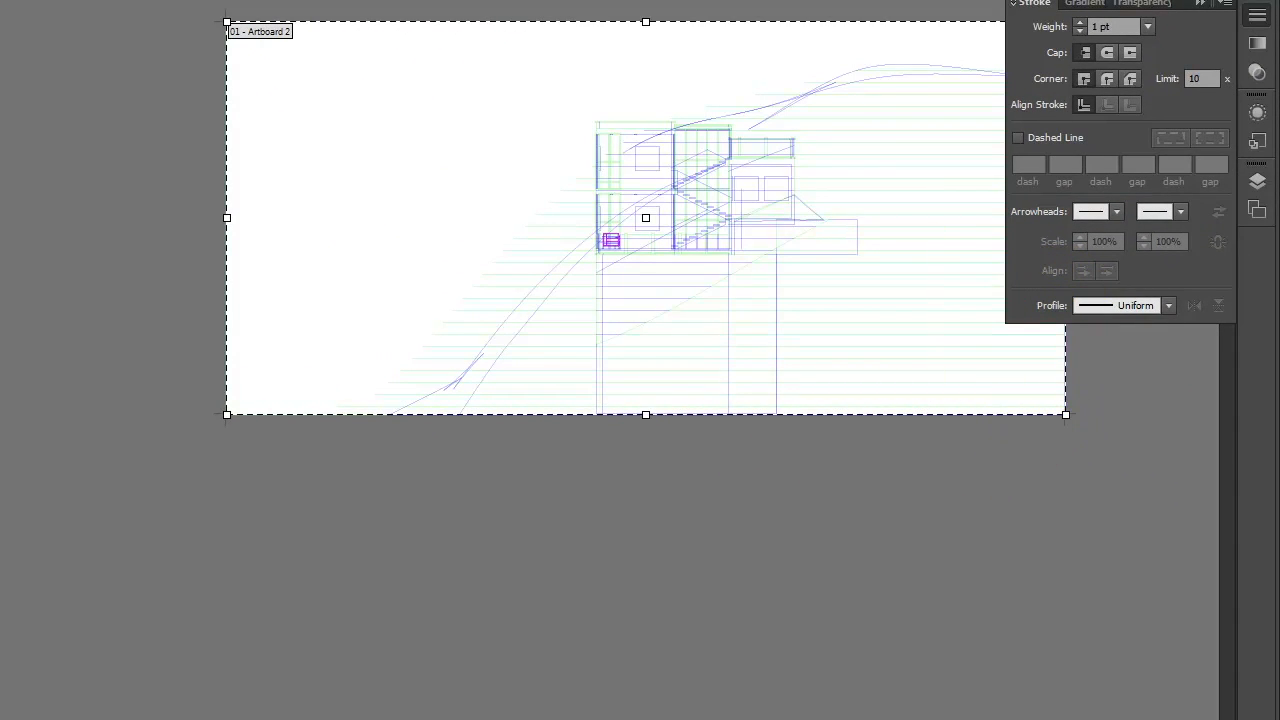
{"action": "key", "text": "Escape"}
{"action": "left_click", "coordinate": [555, 163]}
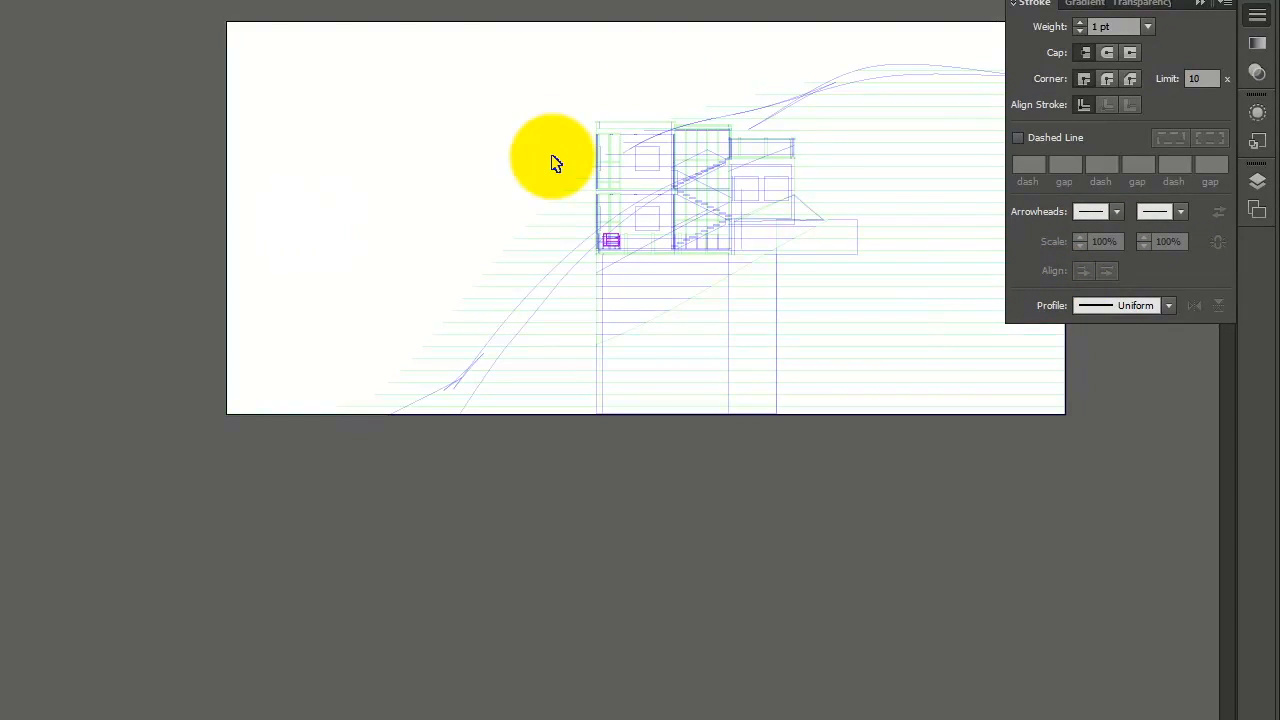
{"action": "key", "text": "ctrl+0"}
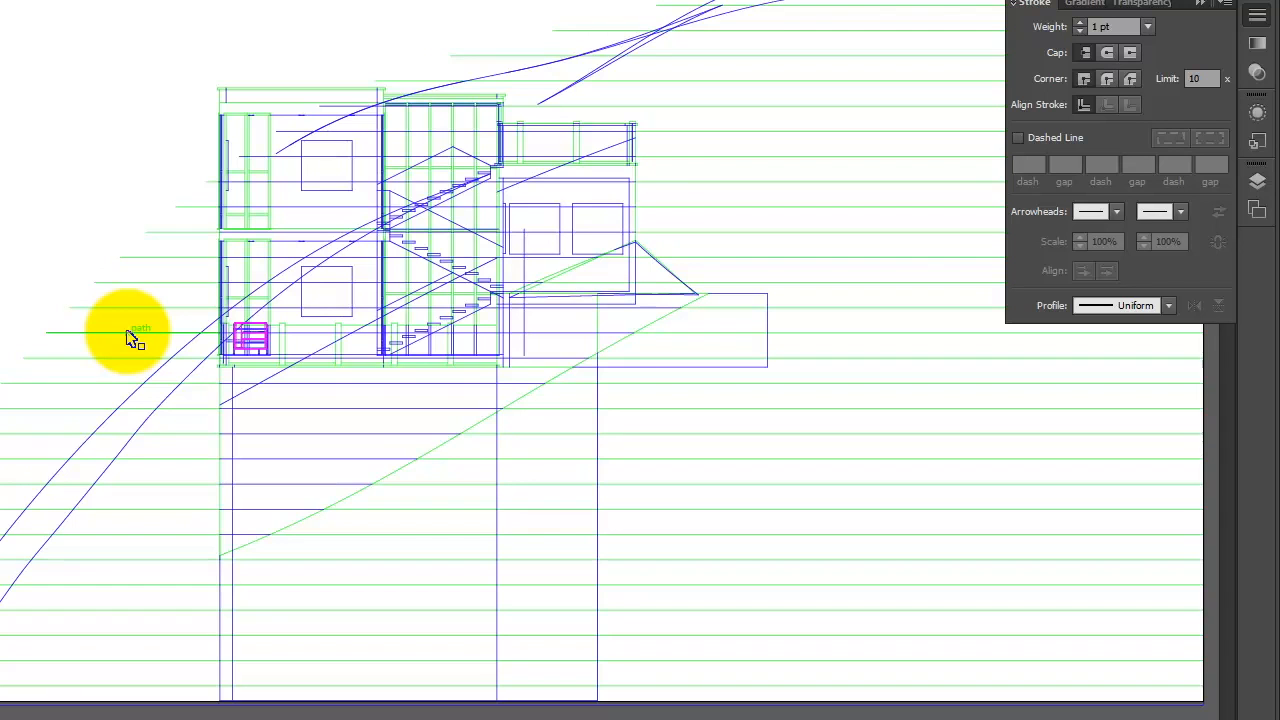
{"action": "left_click", "coordinate": [1202, 3]}
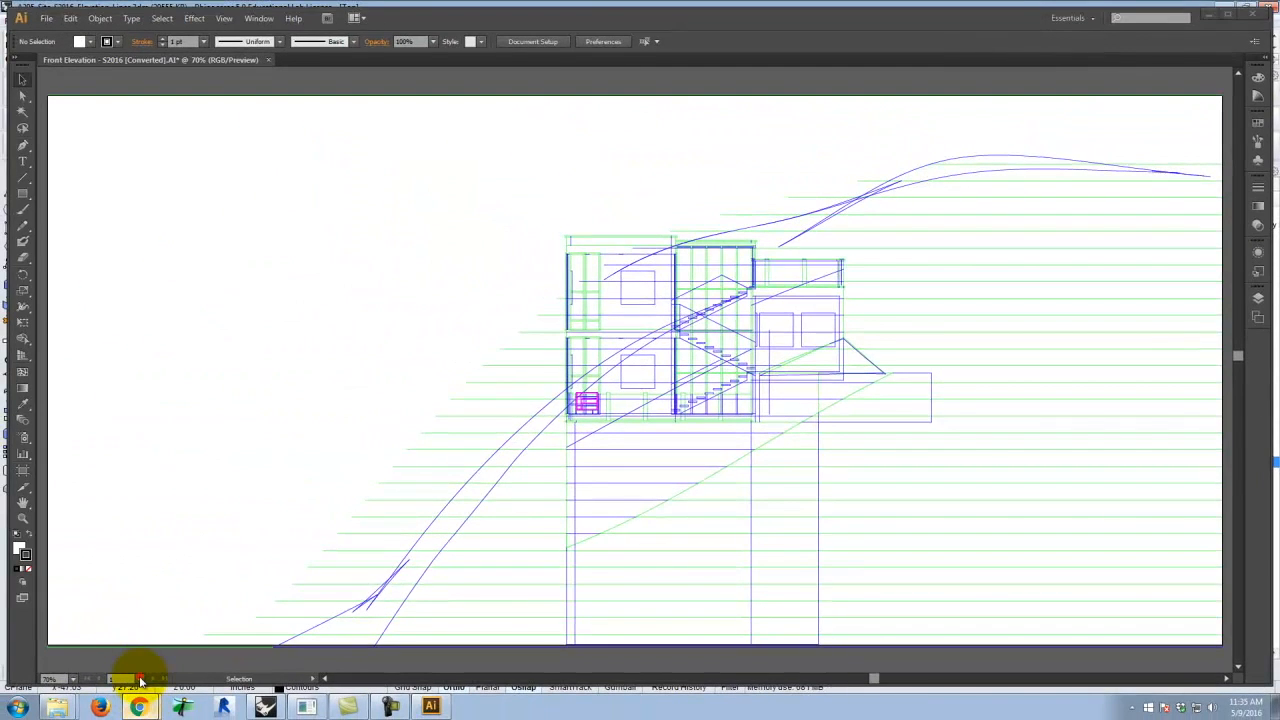
Switch to Chrome and read steps 11 to 14 of the Assembly 10.8 tutorial on artboard, layers and stroke settings
{"action": "left_click", "coordinate": [140, 676]}
{"action": "scroll", "coordinate": [544, 263], "scroll_direction": "down", "scroll_amount": 15}
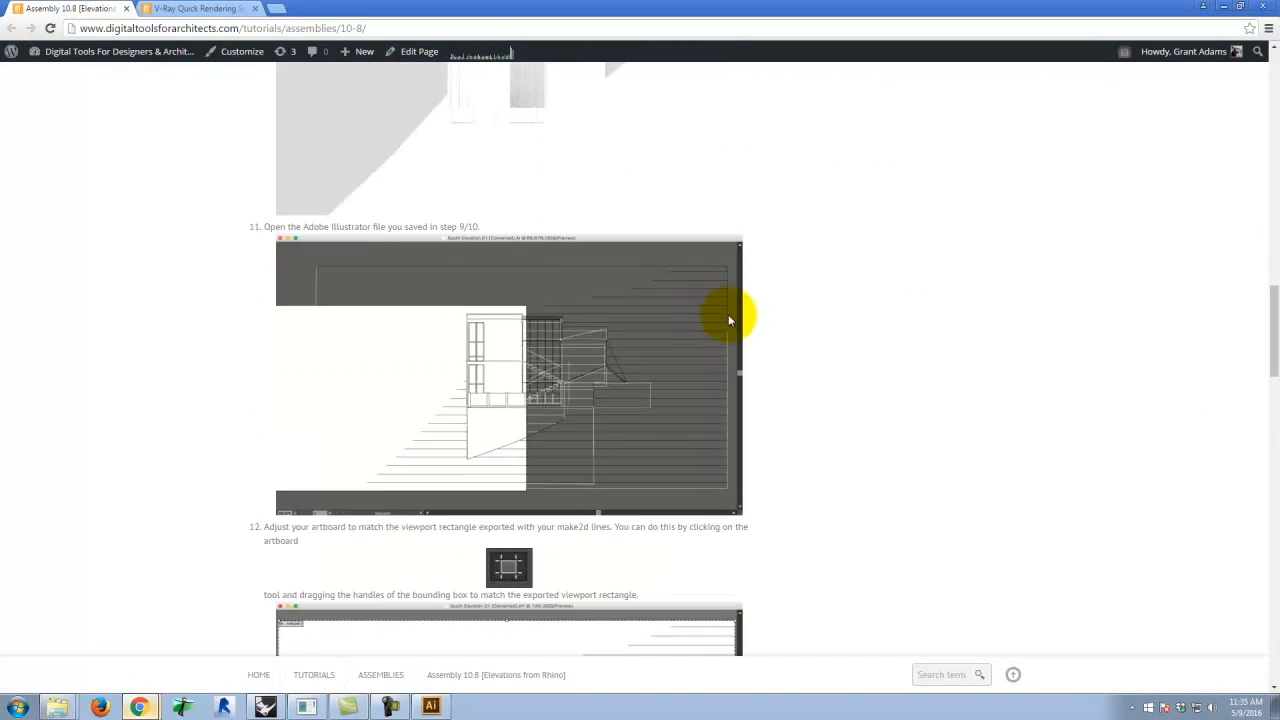
{"action": "scroll", "coordinate": [738, 318], "scroll_direction": "down", "scroll_amount": 5}
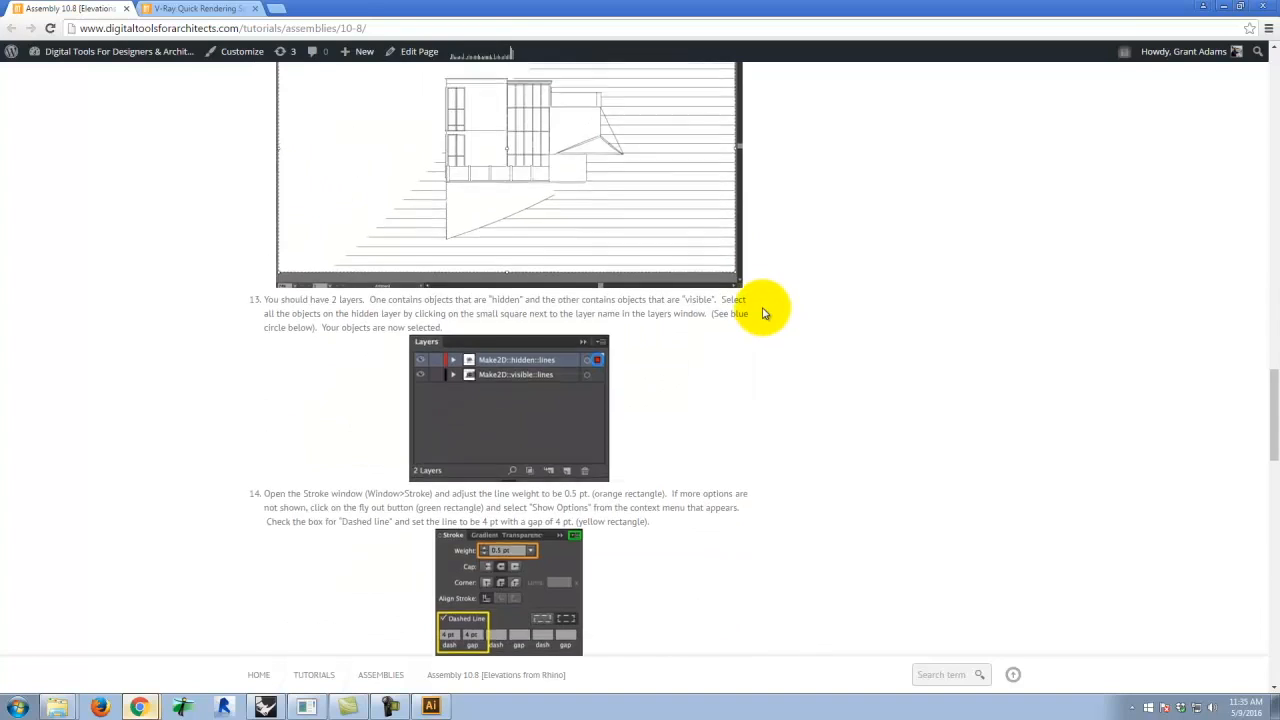
{"action": "scroll", "coordinate": [766, 309], "scroll_direction": "up", "scroll_amount": 3}
{"action": "scroll", "coordinate": [515, 443], "scroll_direction": "down", "scroll_amount": 2}
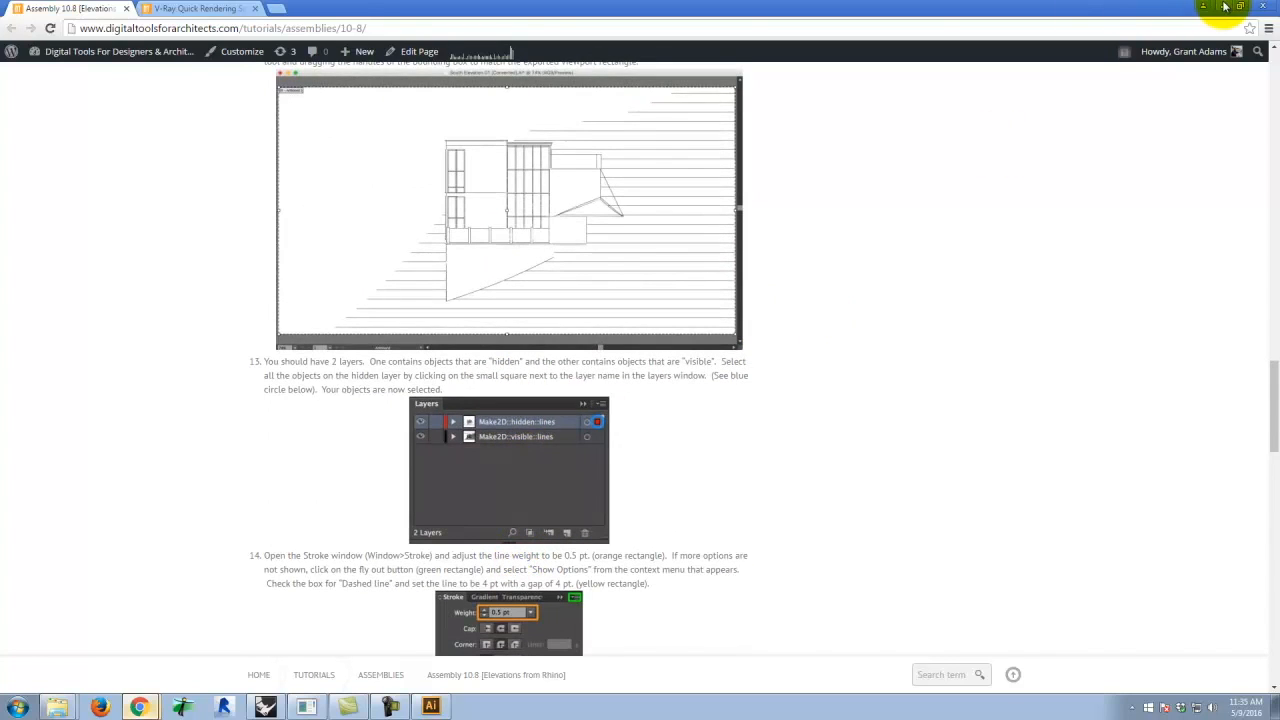
Return to Illustrator and show the document's layers
{"action": "left_click", "coordinate": [1225, 7]}
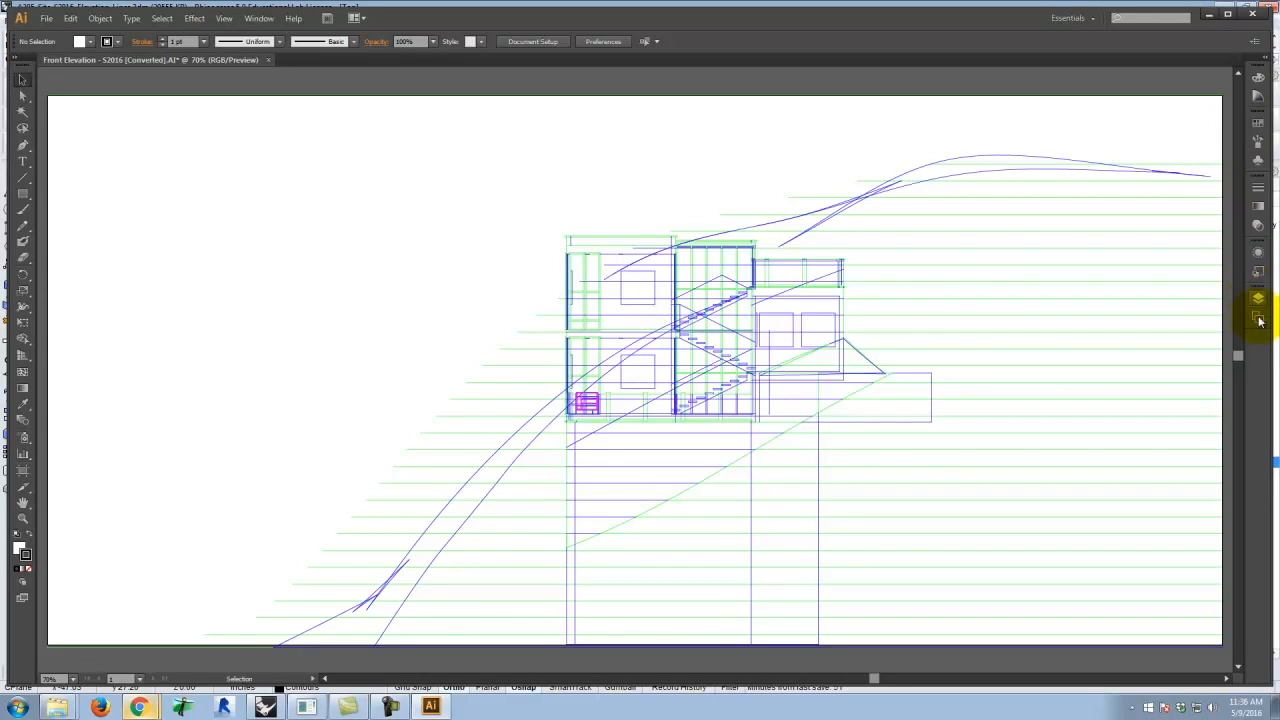
{"action": "left_click", "coordinate": [1258, 300]}
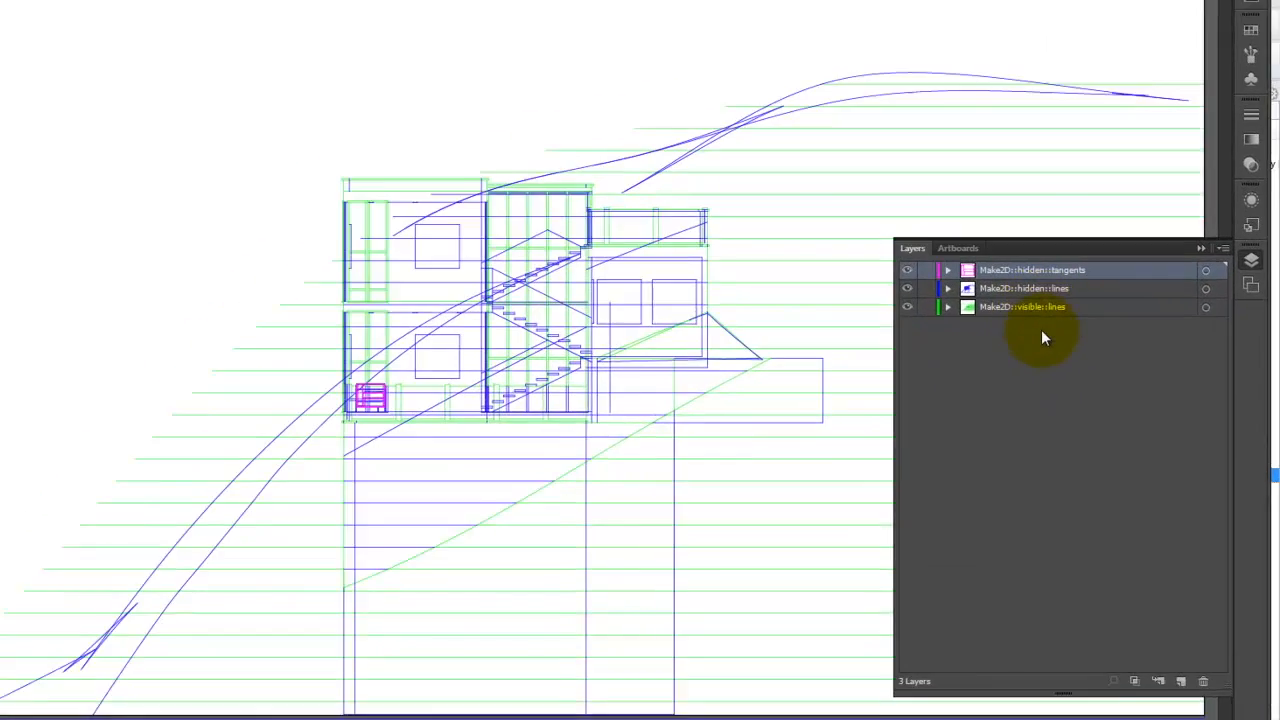
Select all objects on the Make2D::visible::lines layer and set their stroke weight to 0.5 pt
{"action": "left_click", "coordinate": [1101, 358]}
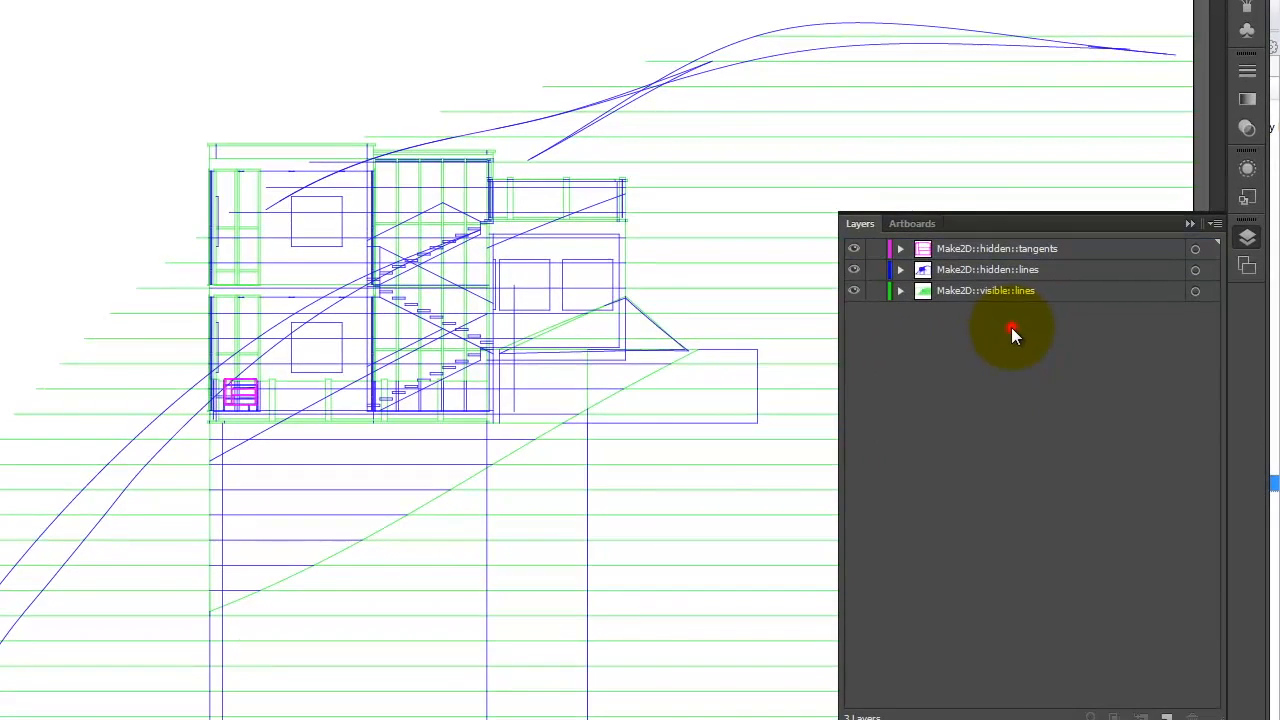
{"action": "left_click", "coordinate": [975, 291]}
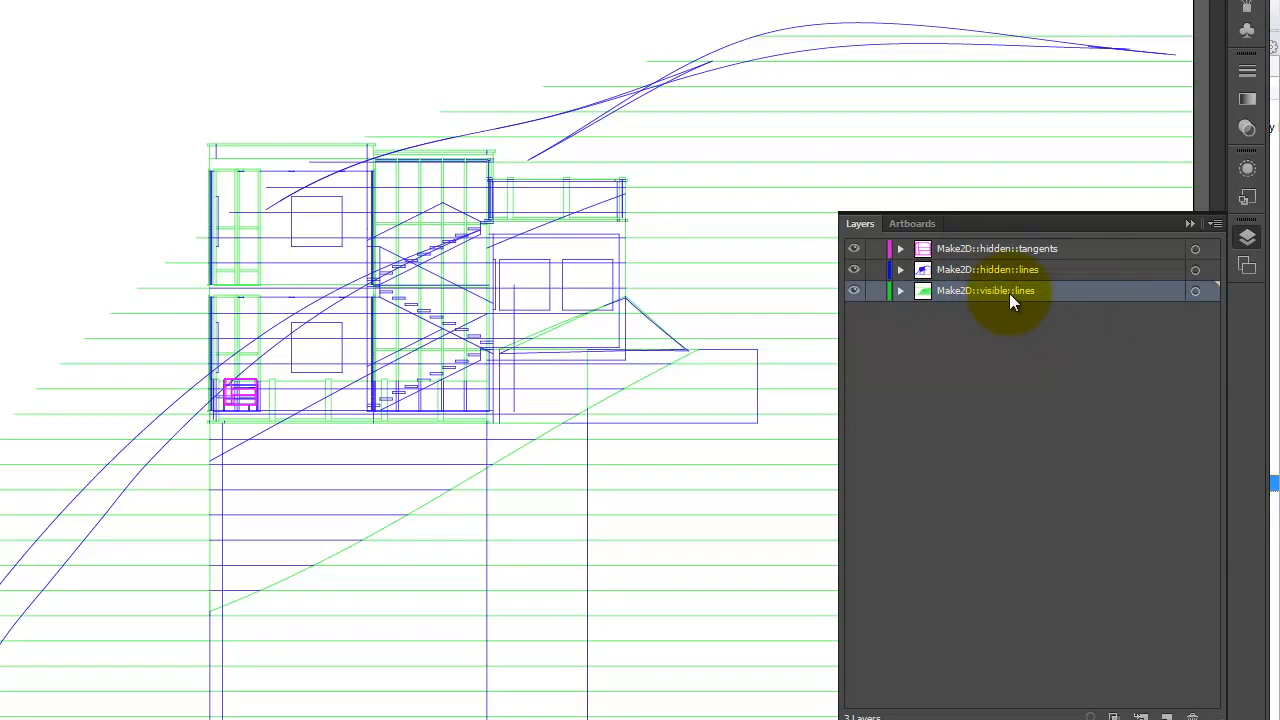
{"action": "left_click", "coordinate": [1210, 290]}
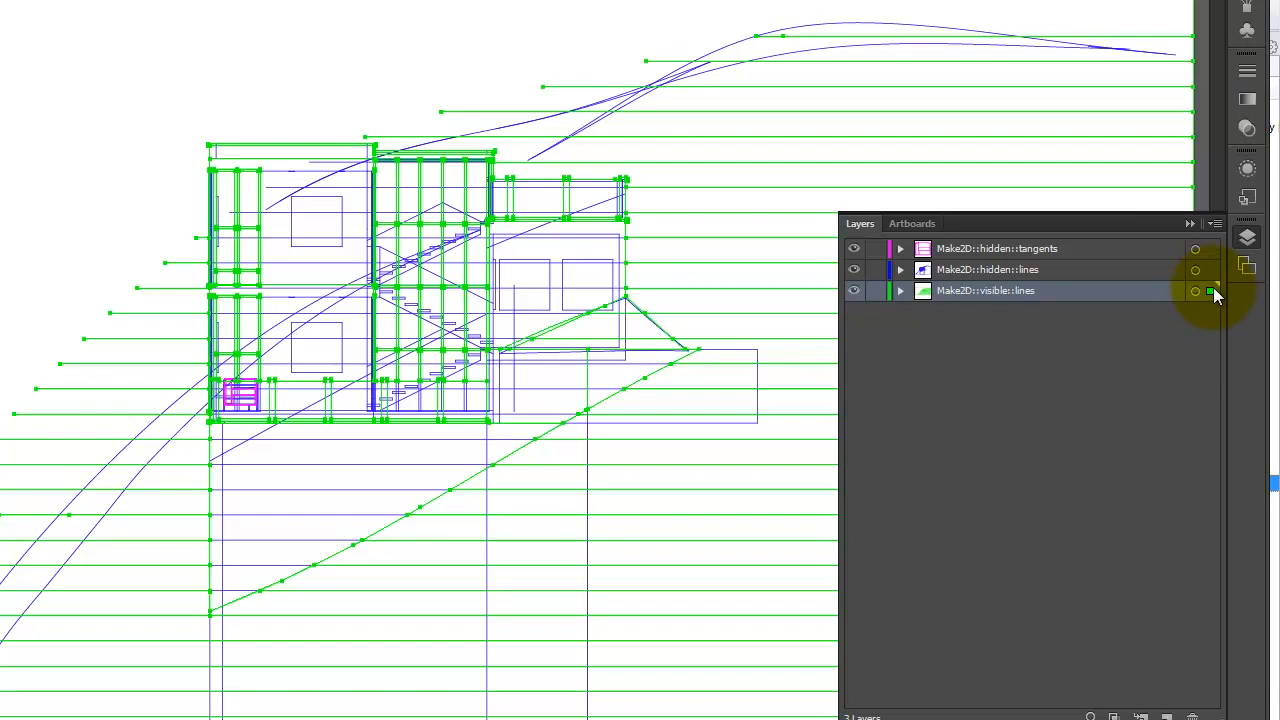
{"action": "left_click", "coordinate": [1248, 76]}
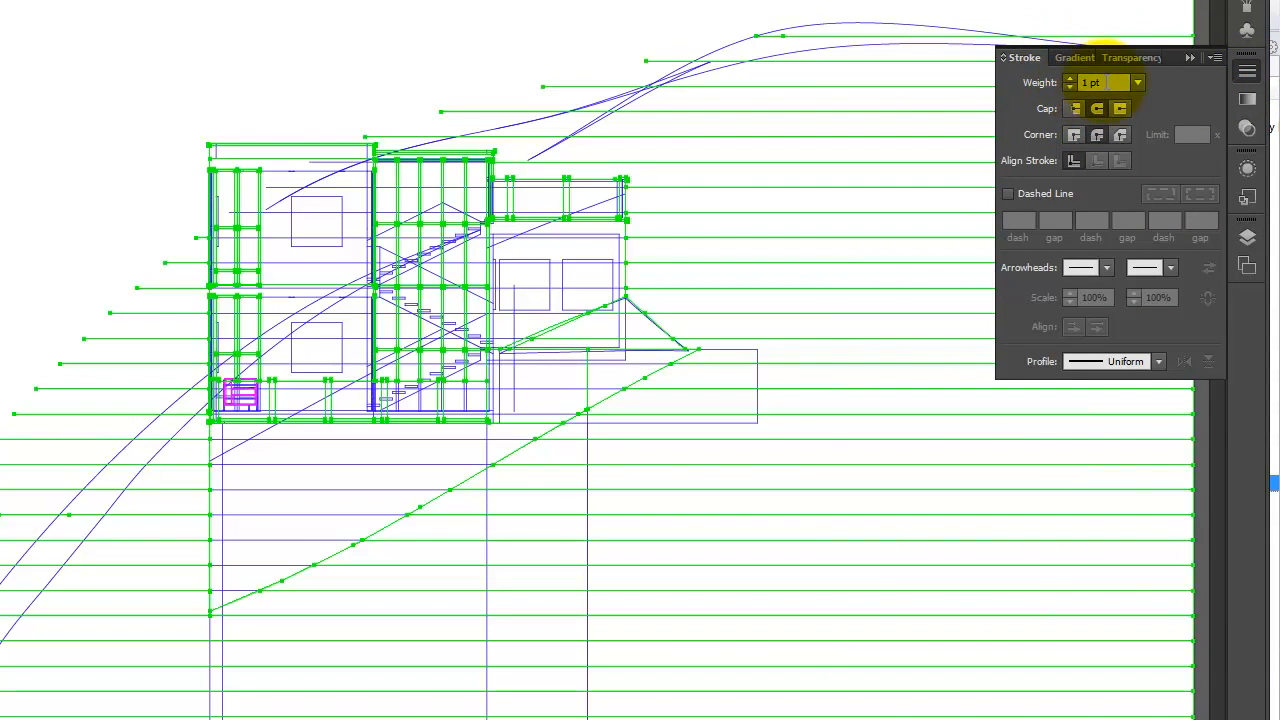
{"action": "double_click", "coordinate": [1105, 82]}
{"action": "type", "text": "0.5"}
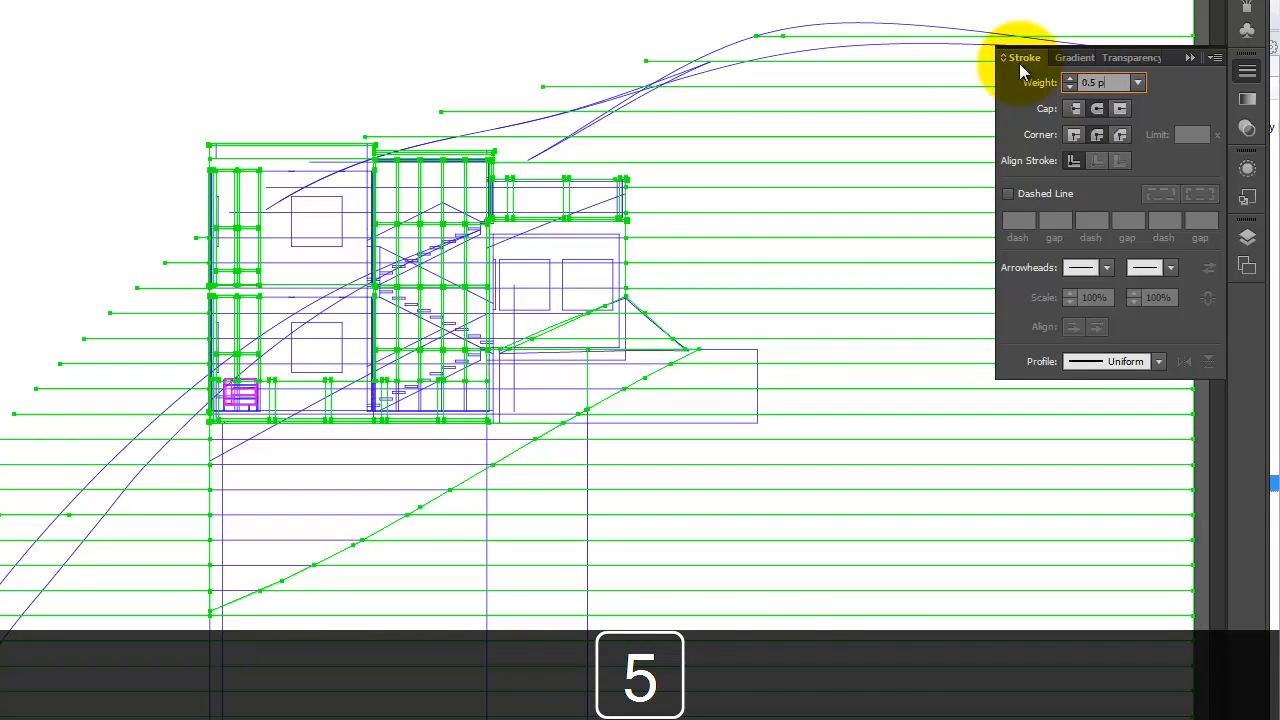
{"action": "key", "text": "Tab"}
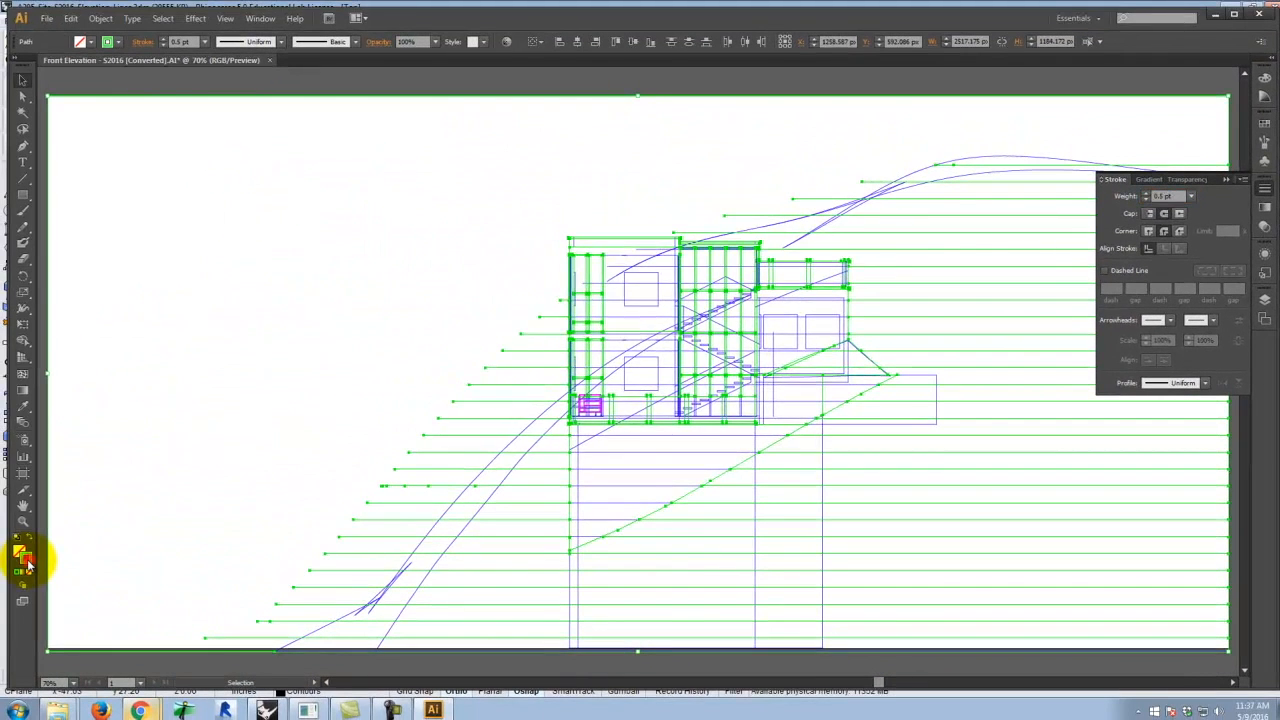
Change the stroke color of the selected visible lines to black (000000)
{"action": "double_click", "coordinate": [25, 557]}
{"action": "left_click_drag", "start_coordinate": [530, 335], "coordinate": [443, 459]}
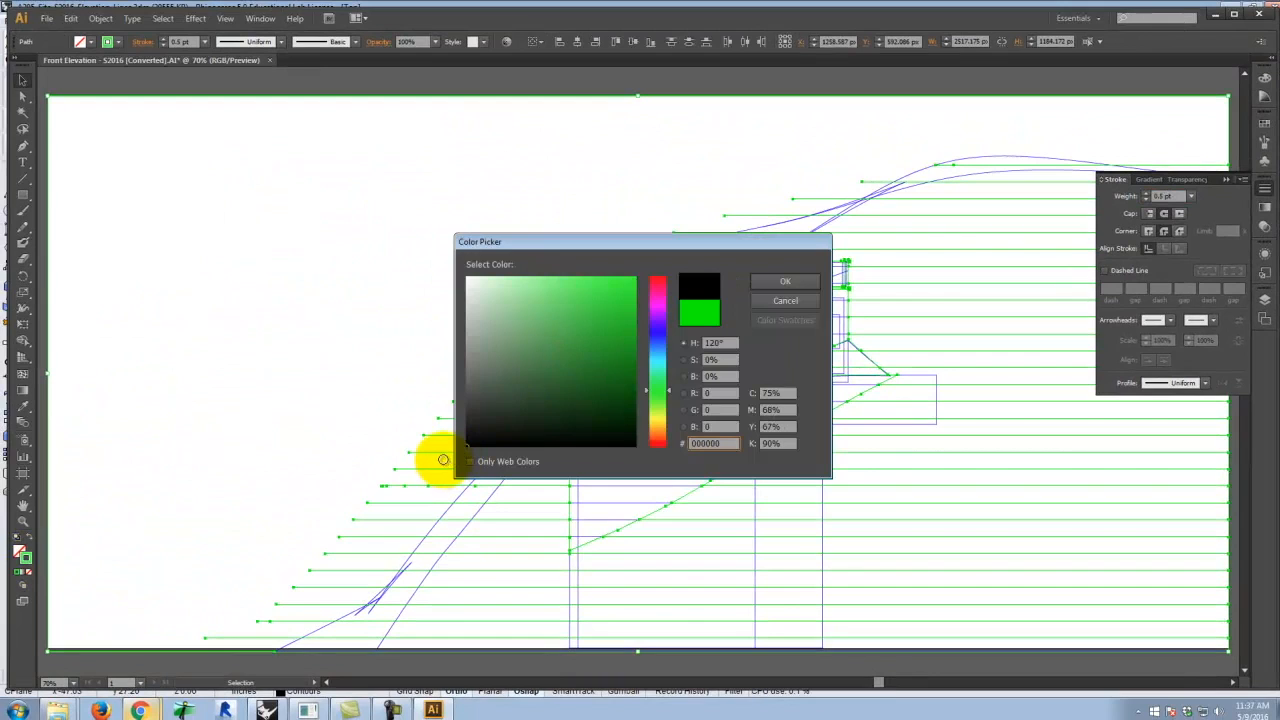
{"action": "left_click", "coordinate": [782, 282]}
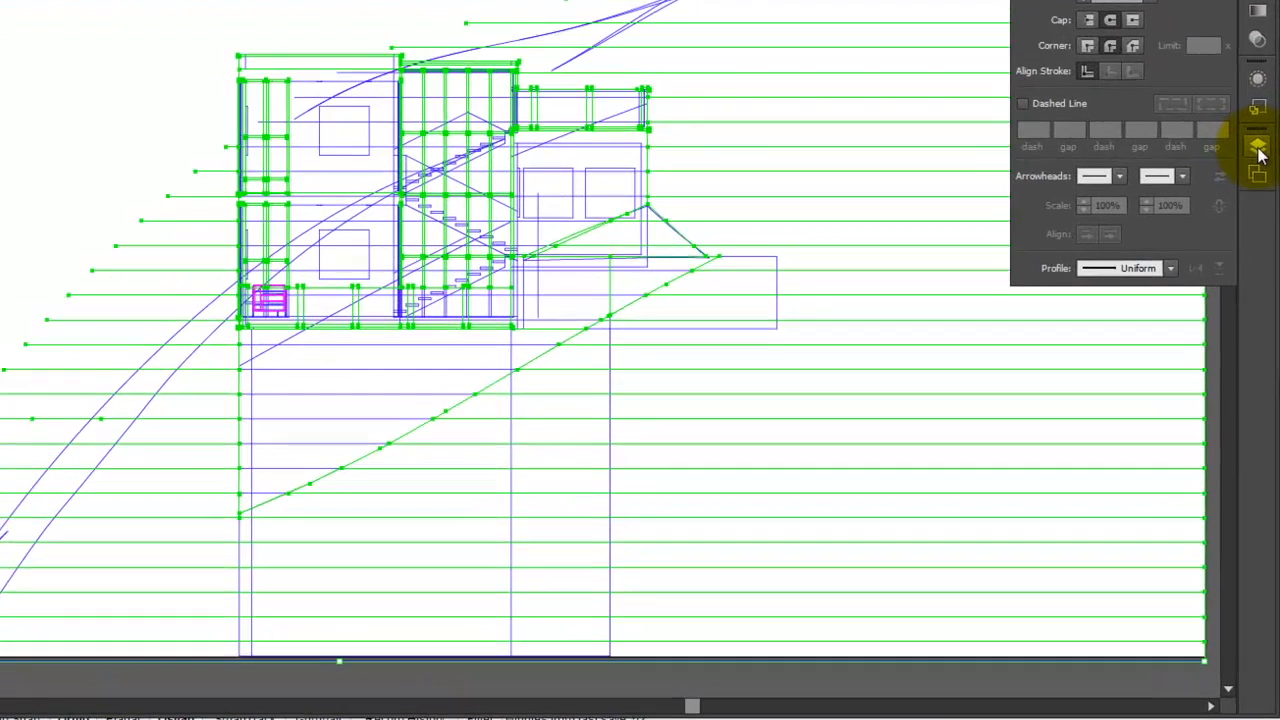
Select all objects on the Make2D::hidden::lines layer and show their stroke settings
{"action": "left_click", "coordinate": [1265, 300]}
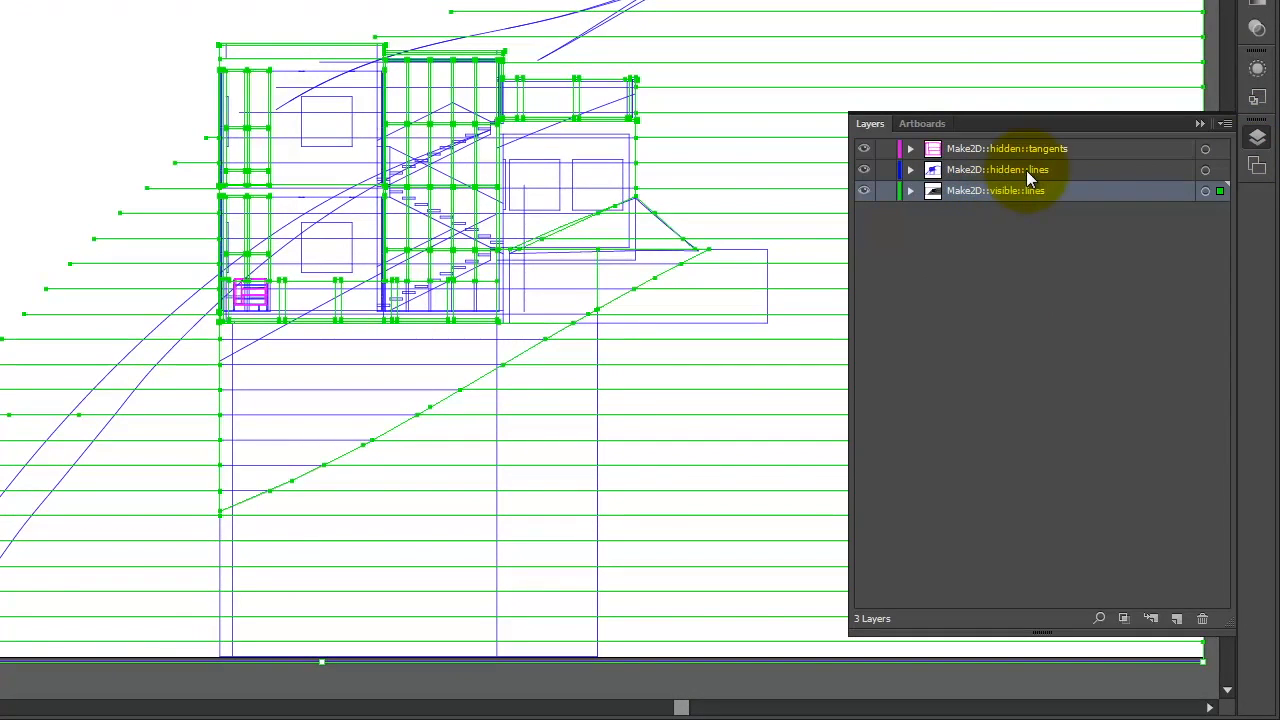
{"action": "left_click", "coordinate": [1219, 169]}
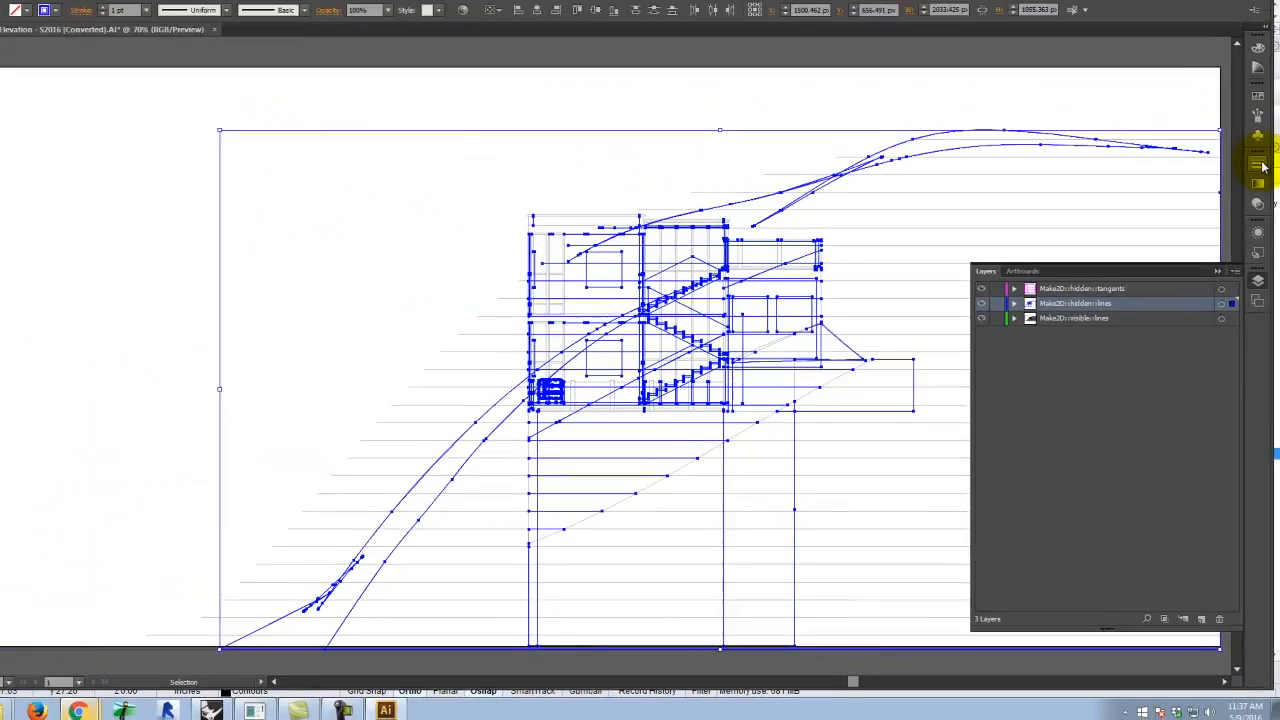
{"action": "left_click", "coordinate": [1257, 180]}
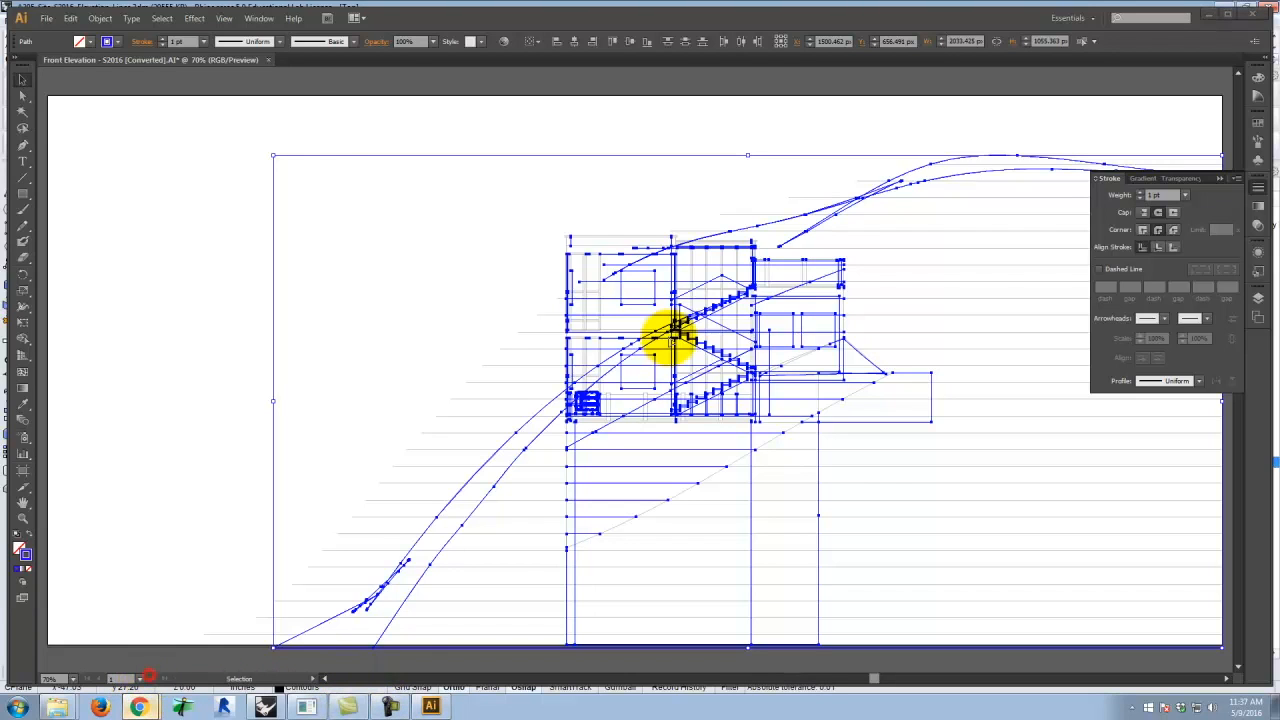
Switch to Chrome and read steps 13 to 16 of the Assembly 10.8 tutorial on dashed hidden lines and visible line weights
{"action": "key", "text": "alt+Tab"}
{"action": "scroll", "coordinate": [723, 337], "scroll_direction": "down", "scroll_amount": 4}
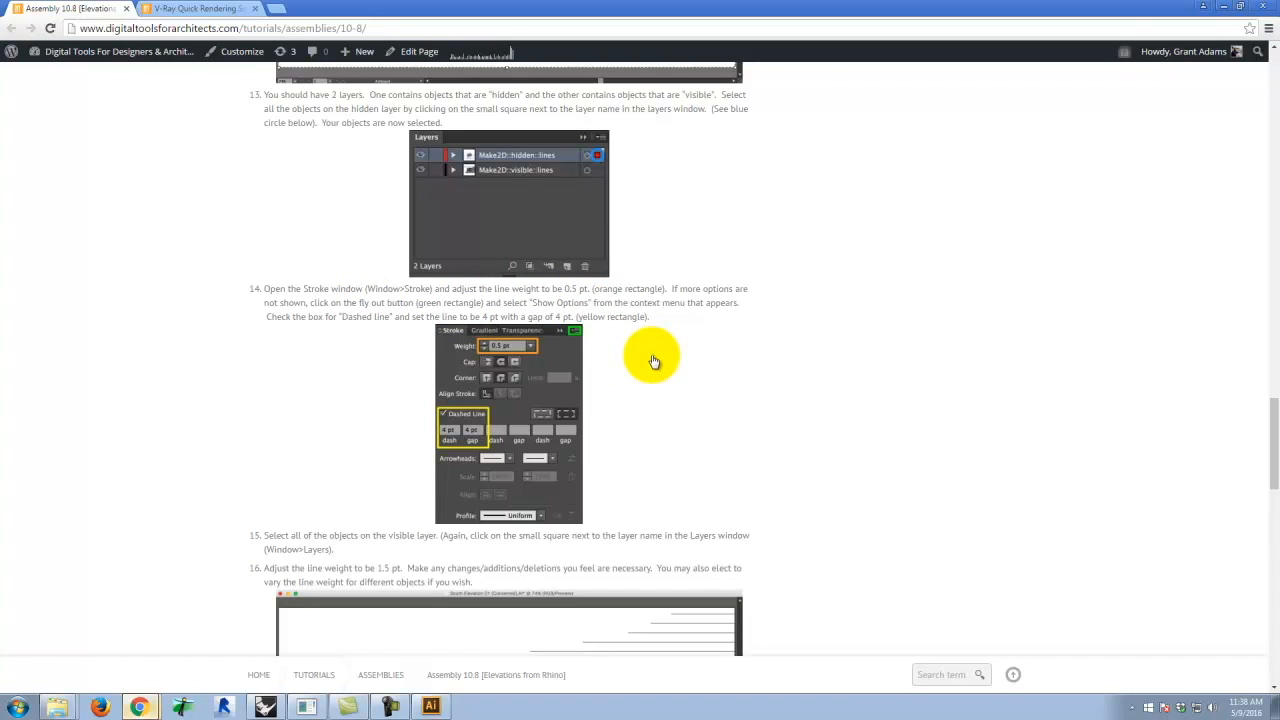
{"action": "scroll", "coordinate": [652, 361], "scroll_direction": "down", "scroll_amount": 2}
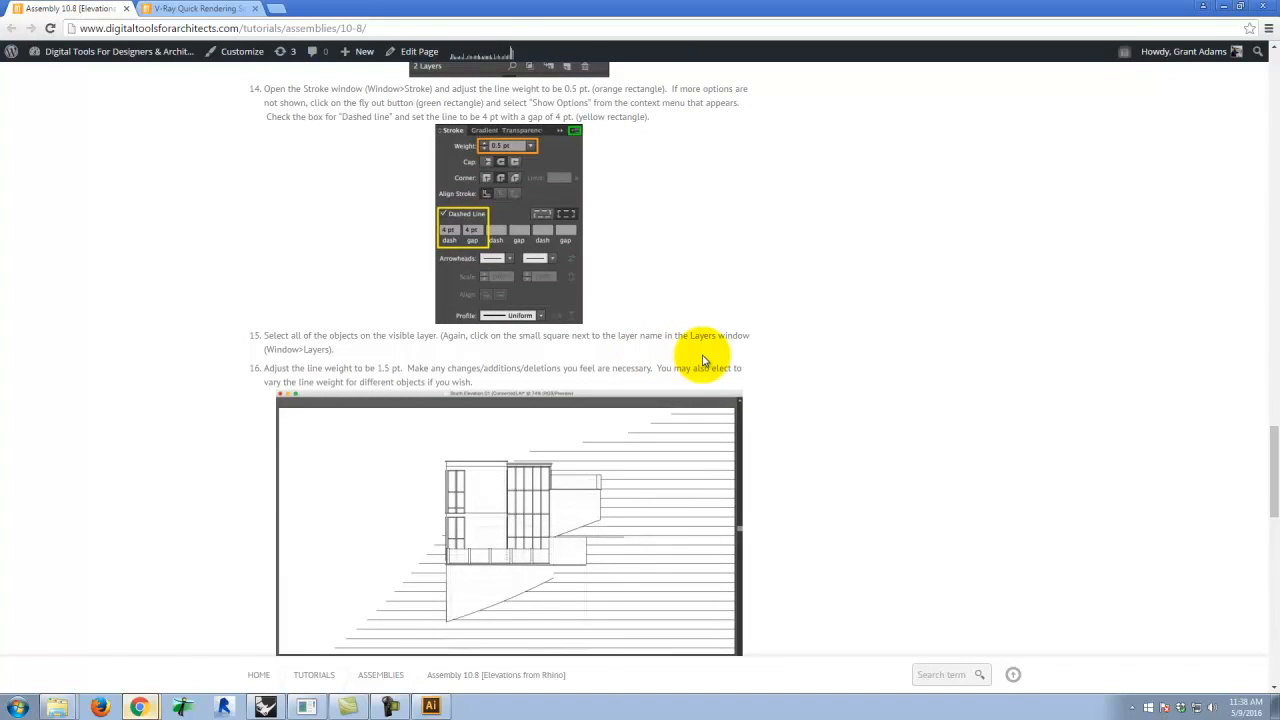
{"action": "scroll", "coordinate": [703, 360], "scroll_direction": "up", "scroll_amount": 3}
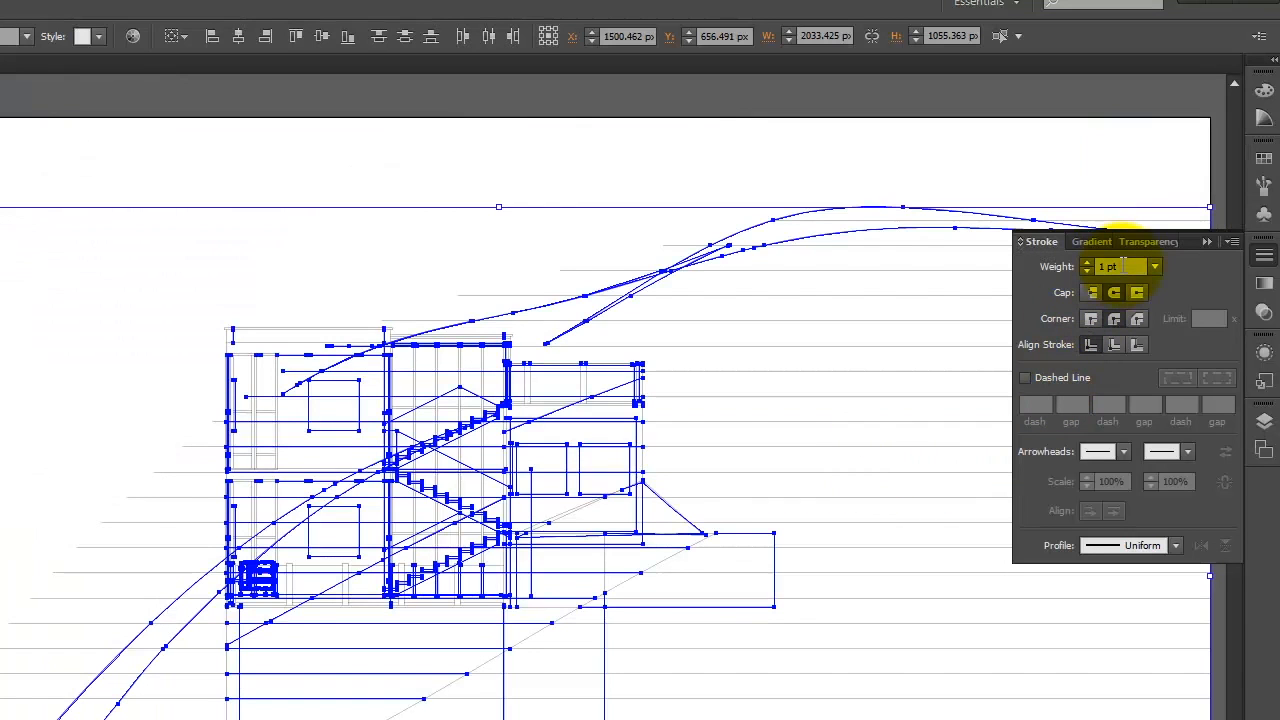
Return to Illustrator and give the selected hidden lines a 0.5 pt dashed stroke with a 4 pt dash and 2 pt gap
{"action": "left_click", "coordinate": [1120, 266]}
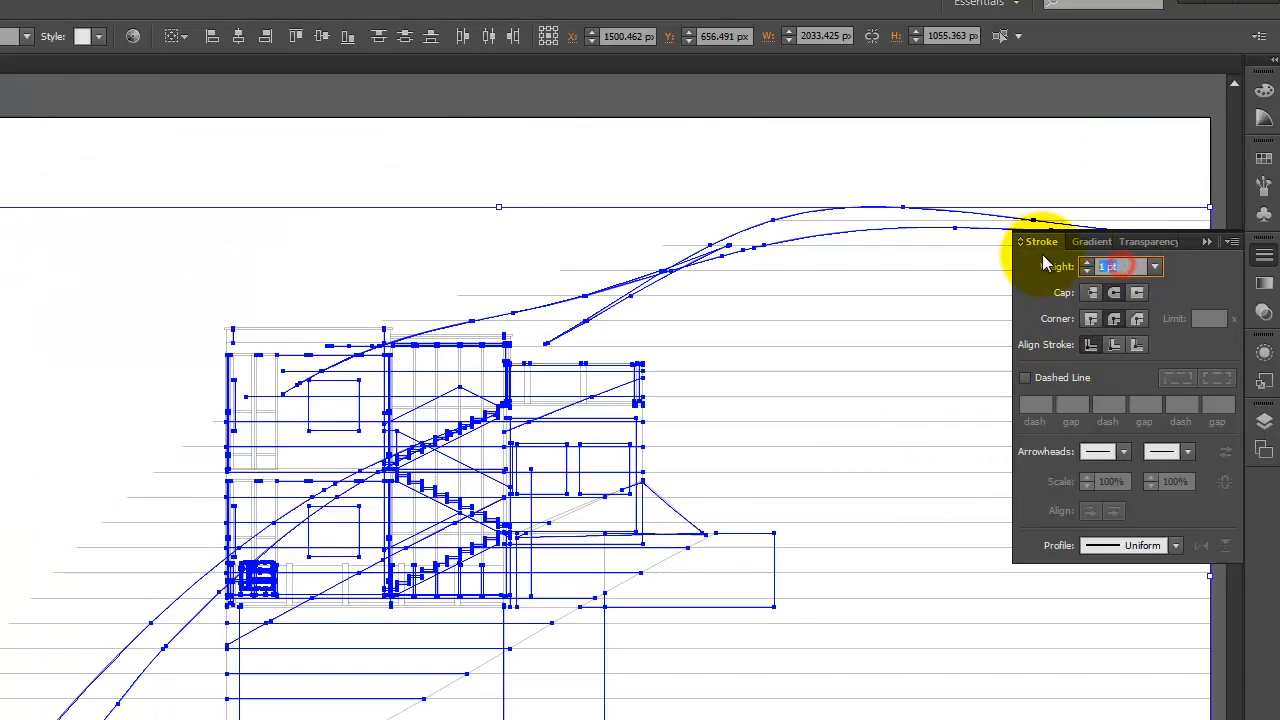
{"action": "type", "text": "0.5"}
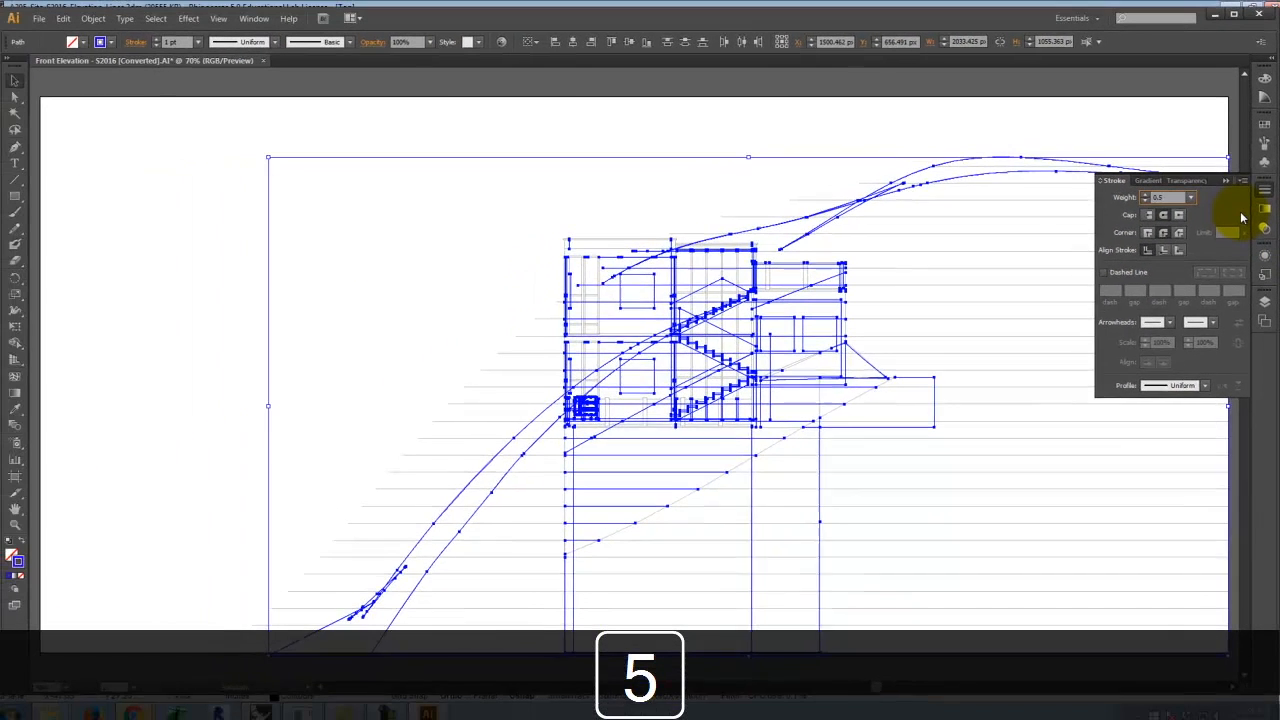
{"action": "key", "text": "Tab"}
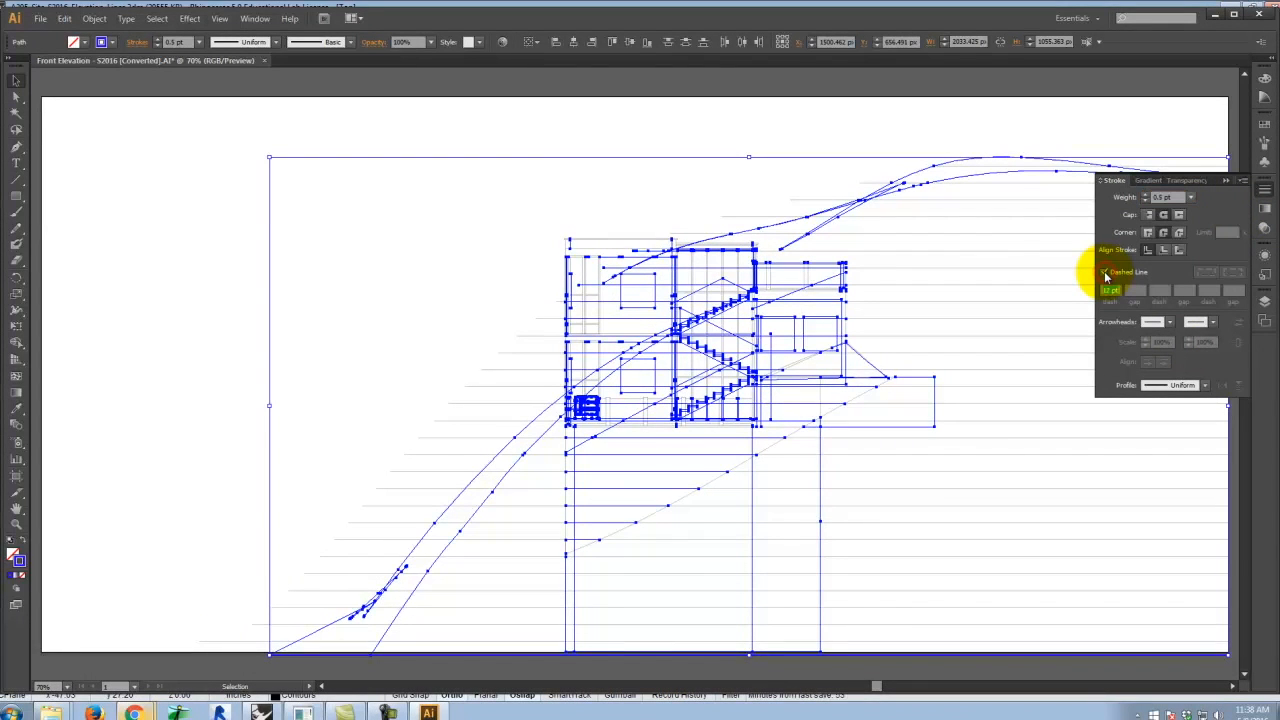
{"action": "left_click", "coordinate": [1105, 274]}
{"action": "left_click", "coordinate": [1108, 290]}
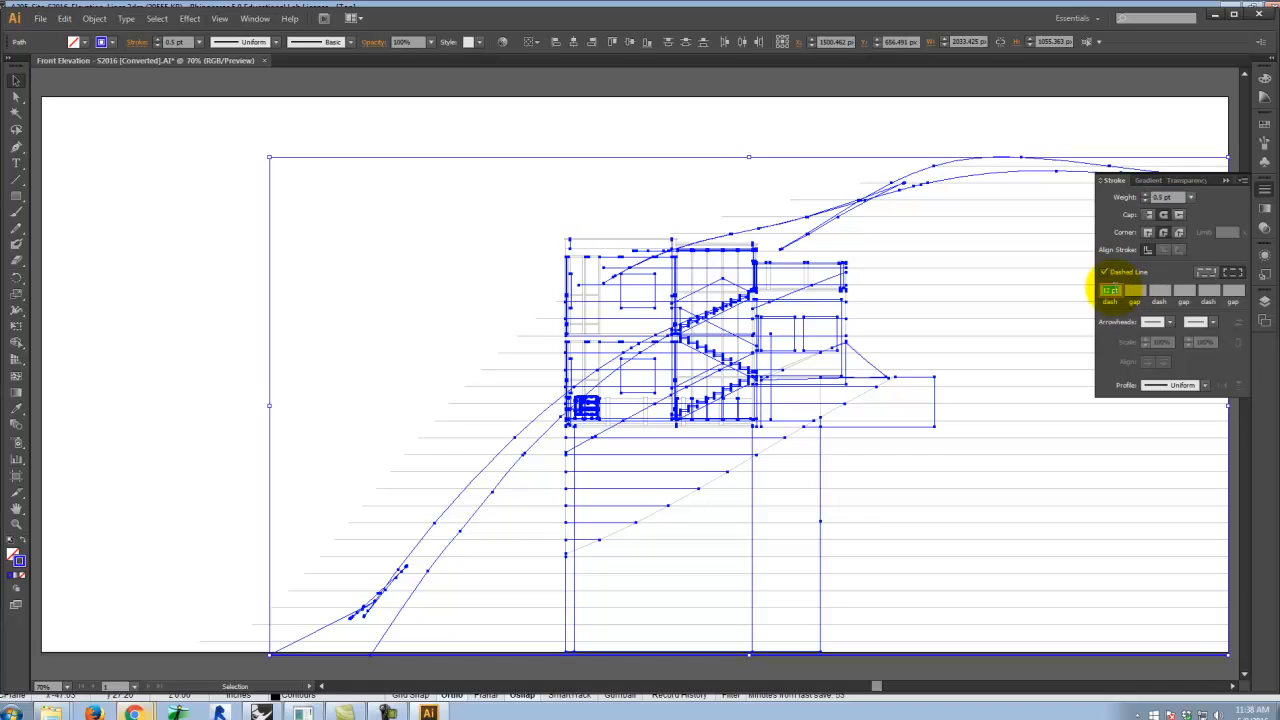
{"action": "type", "text": "4"}
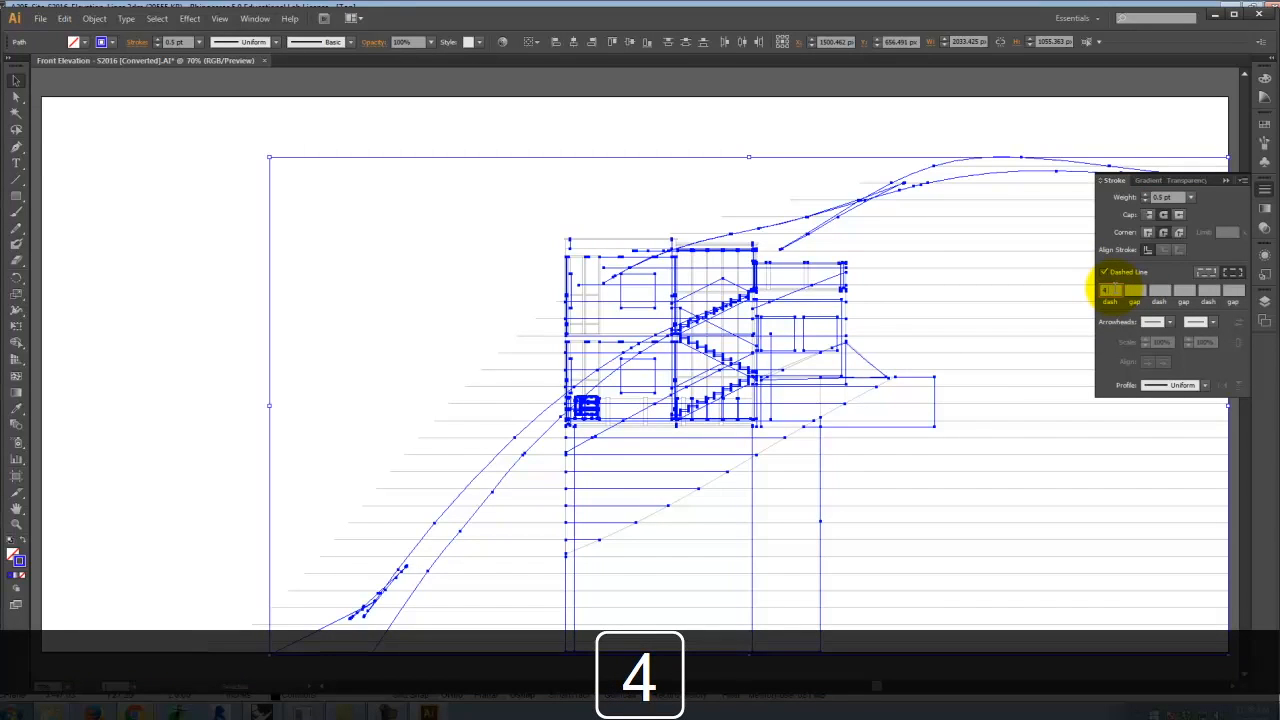
{"action": "key", "text": "Tab"}
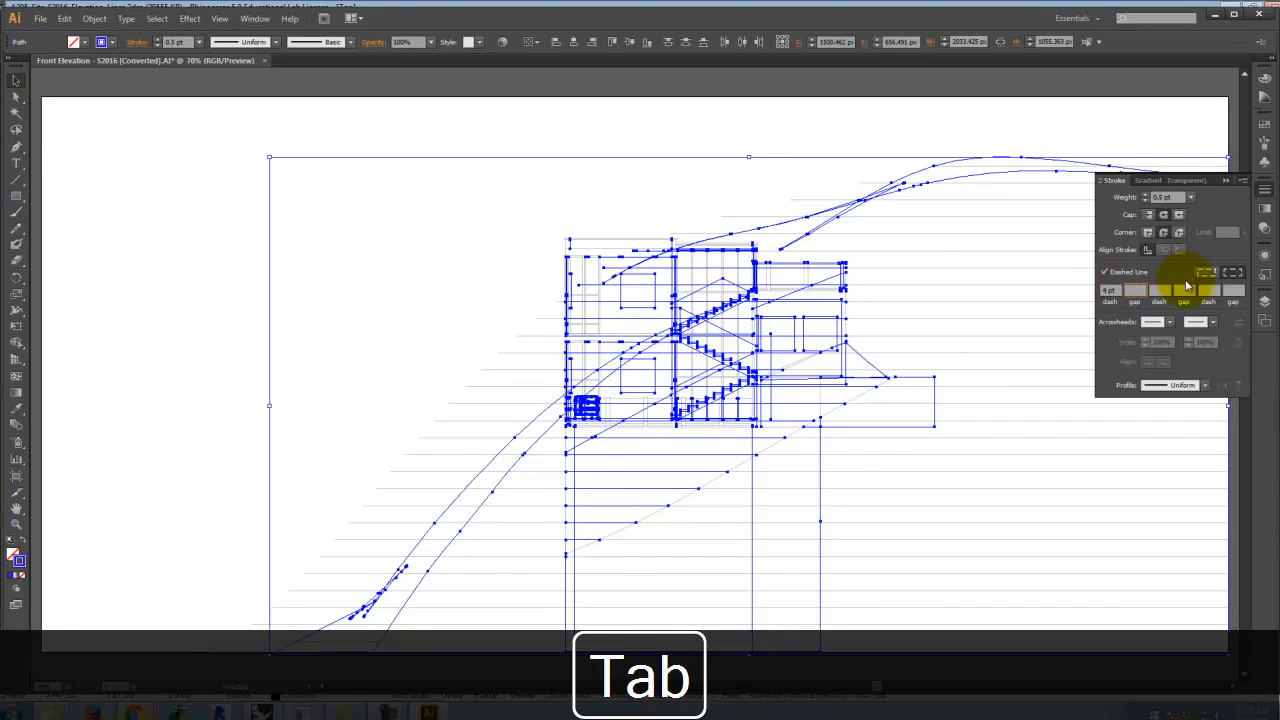
{"action": "type", "text": "2"}
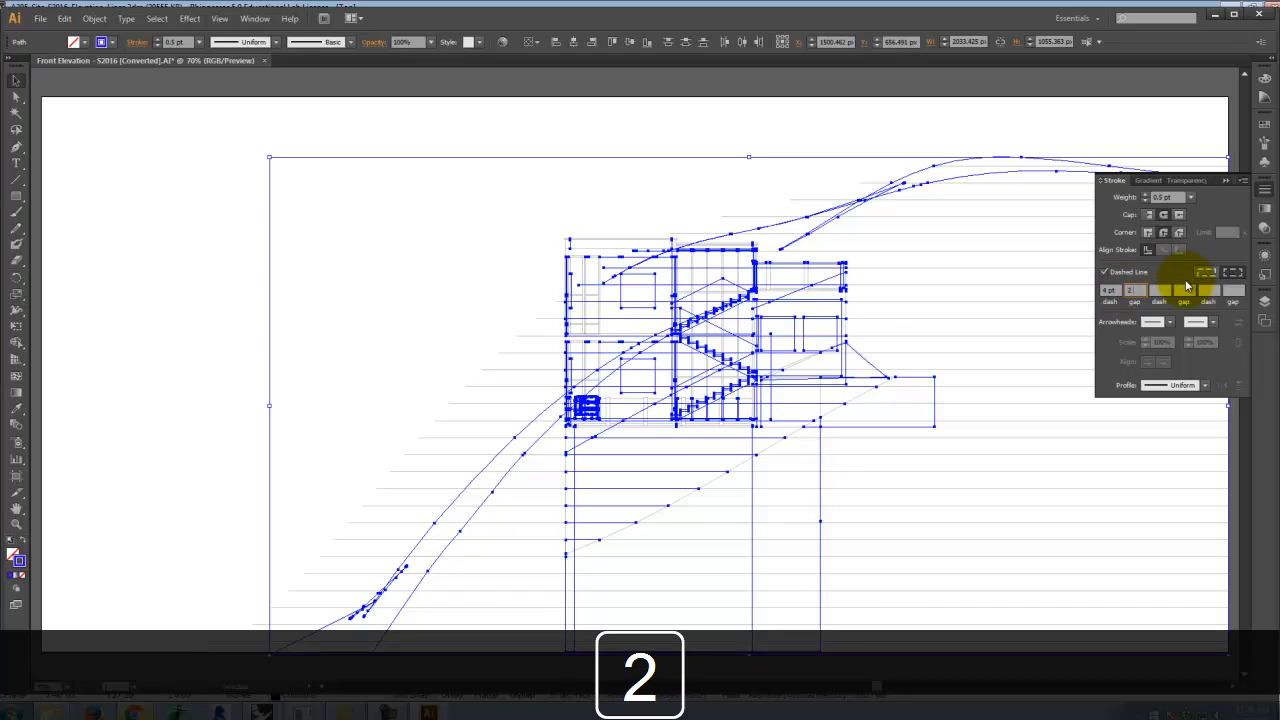
{"action": "key", "text": "Tab"}
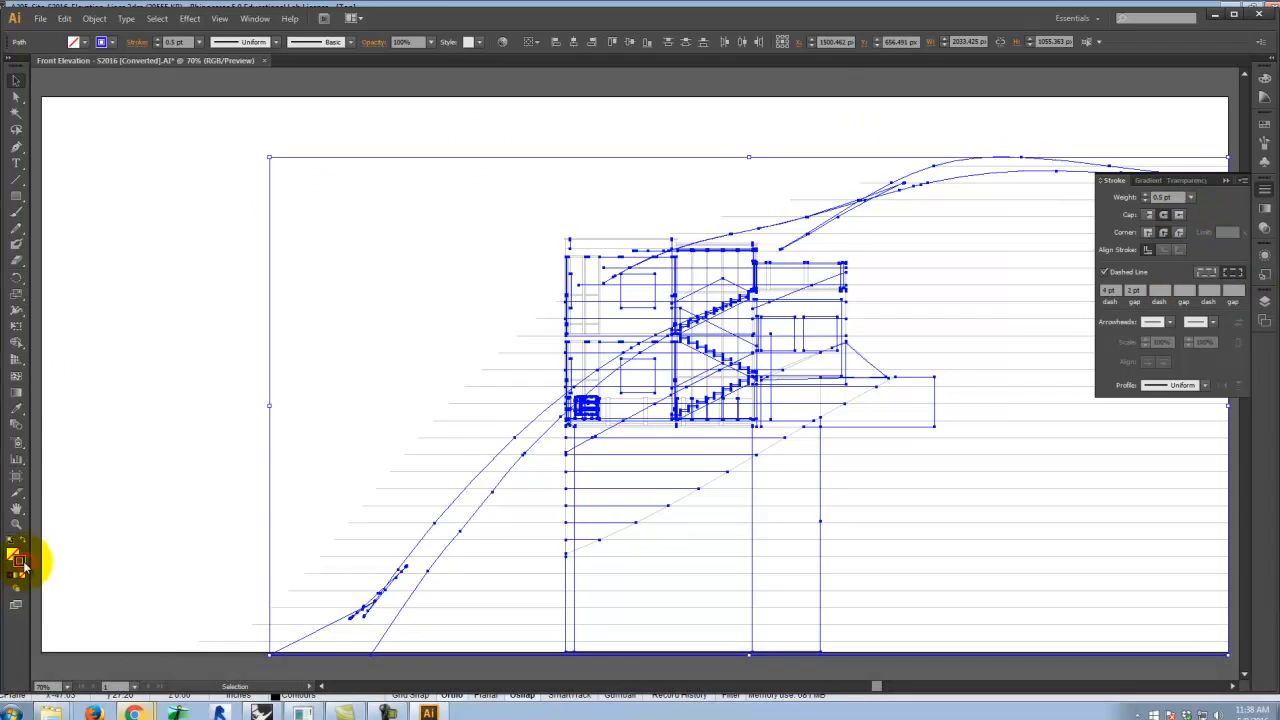
Set the stroke colour of the selected hidden lines to dark grey 4C4C4C
{"action": "double_click", "coordinate": [20, 563]}
{"action": "mouse_move", "coordinate": [490, 311]}
{"action": "left_mouse_down"}
{"action": "mouse_move", "coordinate": [484, 377]}
{"action": "mouse_move", "coordinate": [448, 386]}
{"action": "left_mouse_up"}
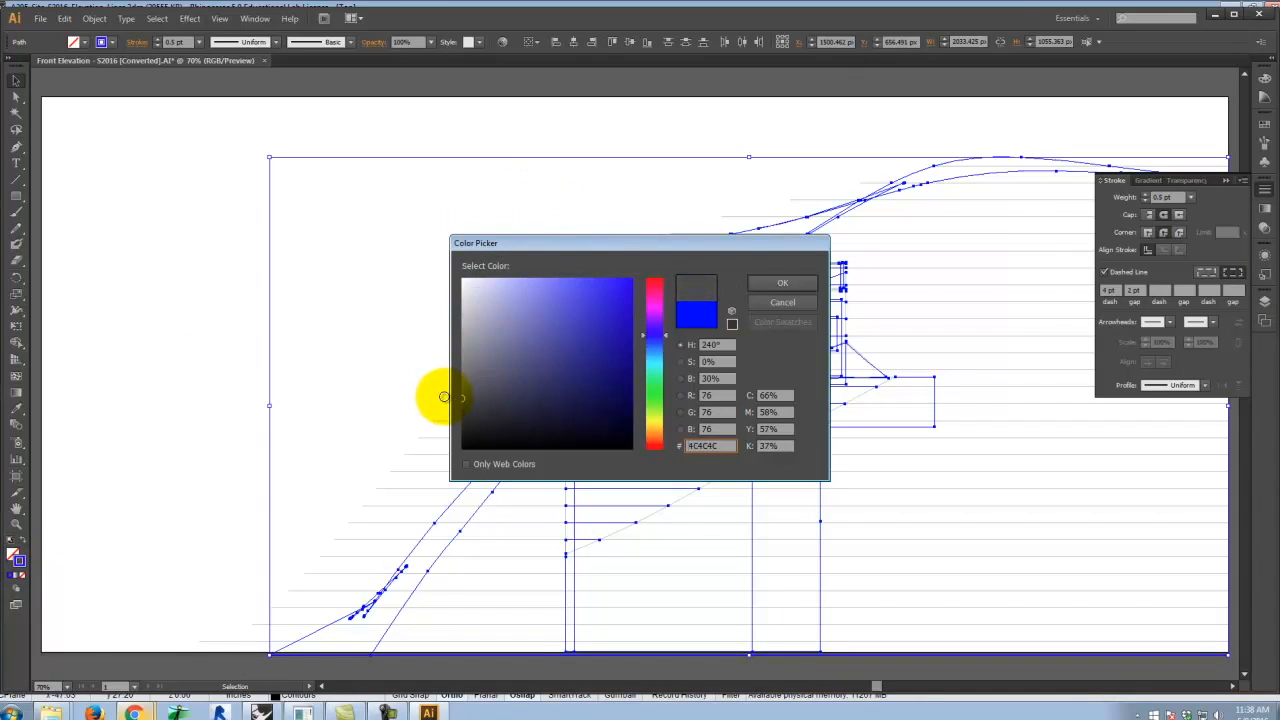
{"action": "left_click", "coordinate": [785, 284]}
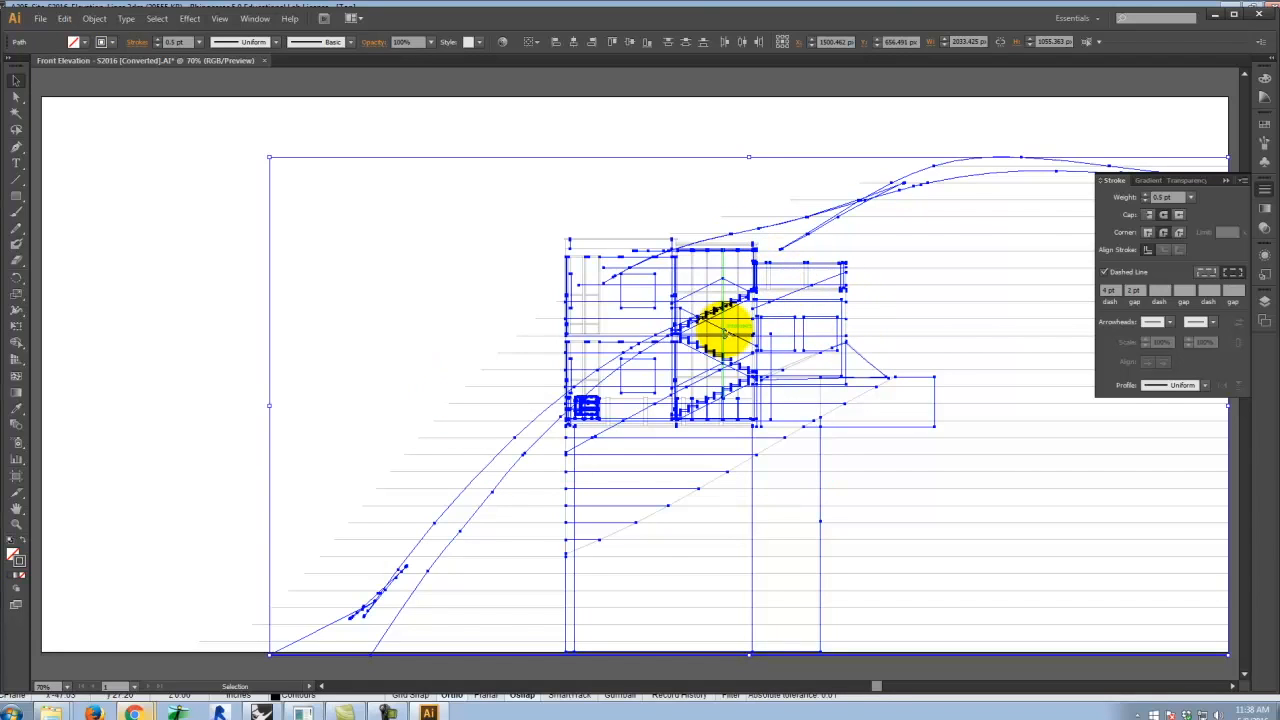
Give all artwork on the Make2D::hidden::tangents layer a 0.25 pt dashed stroke with a 4 pt dash and 2 pt gap
{"action": "left_click", "coordinate": [1265, 301]}
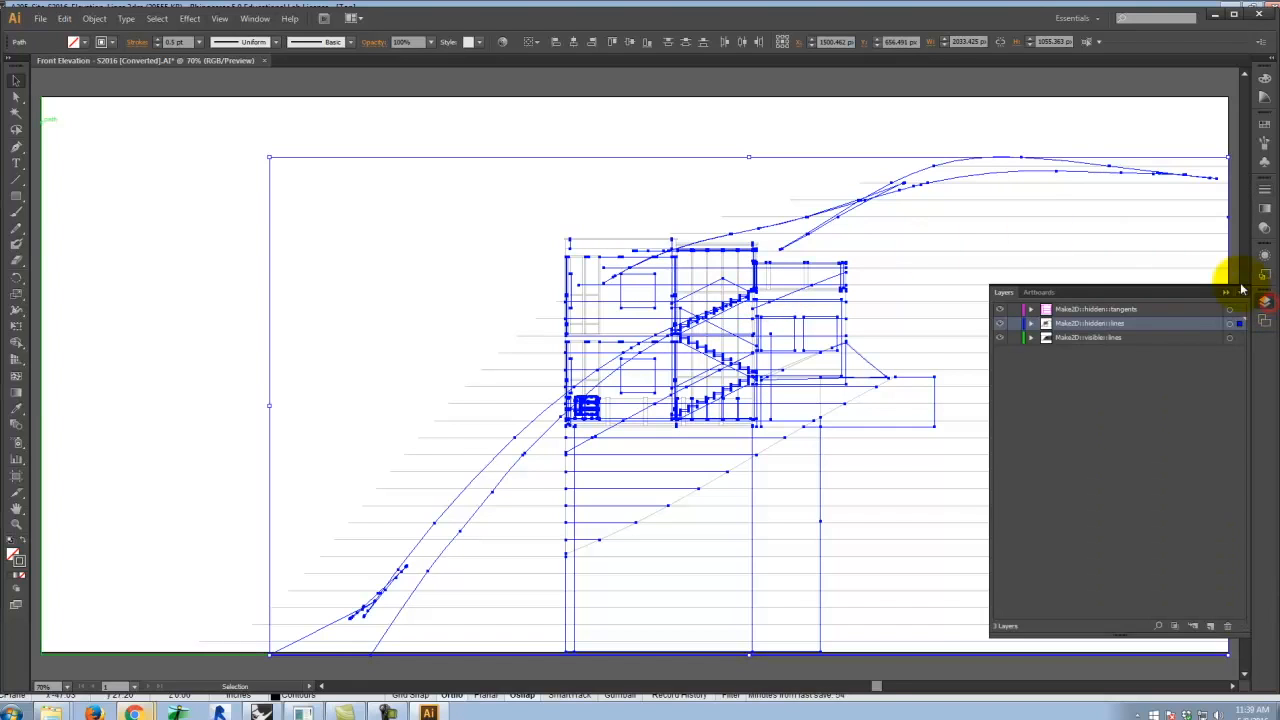
{"action": "left_click", "coordinate": [1077, 309]}
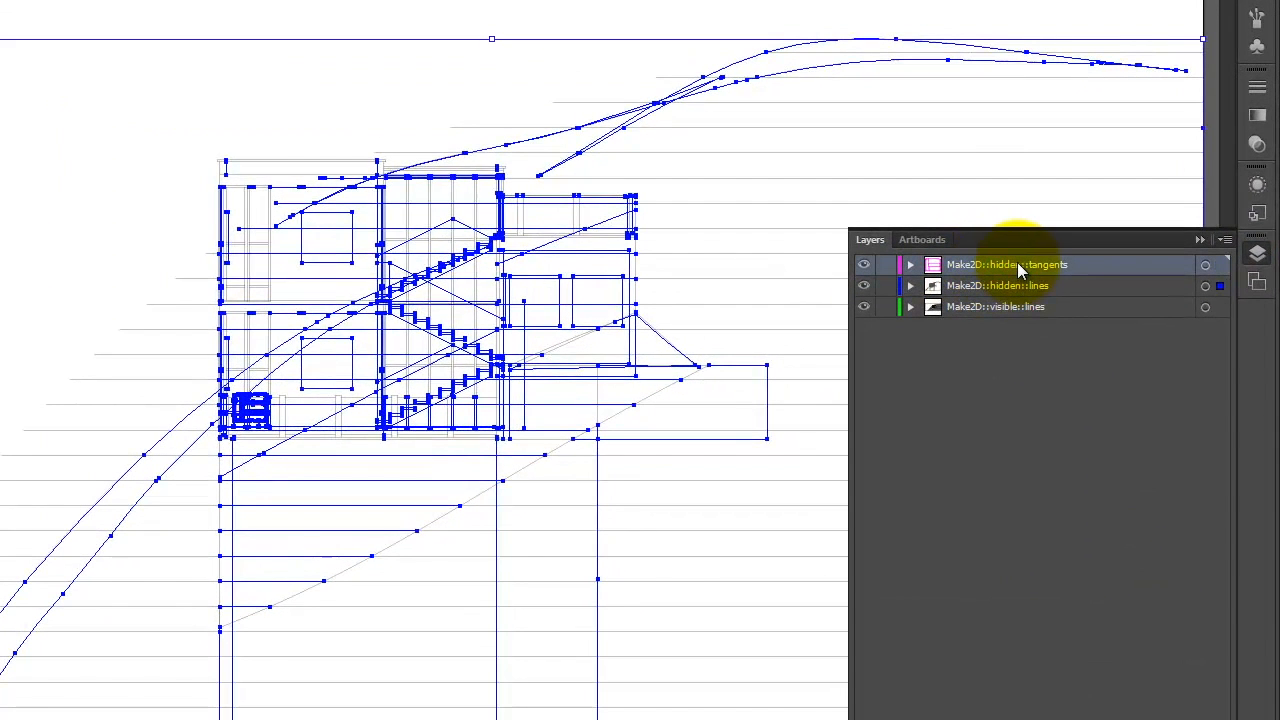
{"action": "left_click", "coordinate": [1219, 266]}
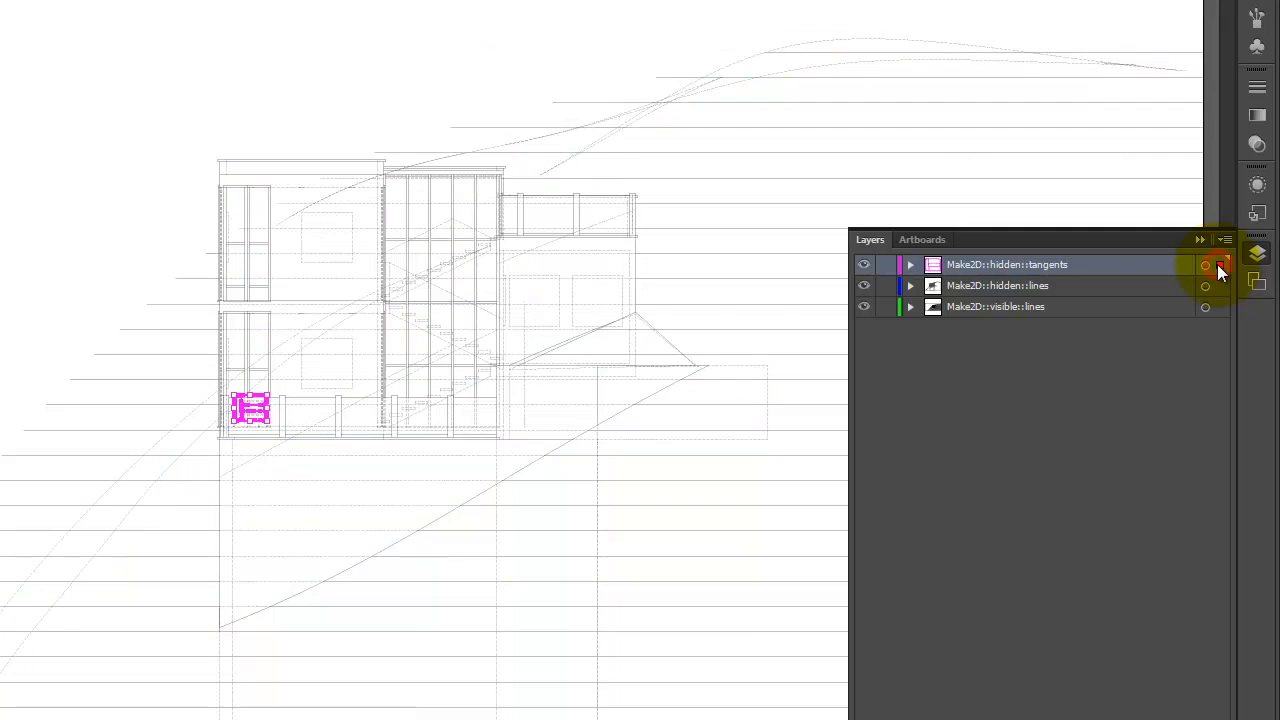
{"action": "key", "text": "ctrl+equal"}
{"action": "key", "text": "ctrl+equal"}
{"action": "key", "text": "ctrl+equal"}
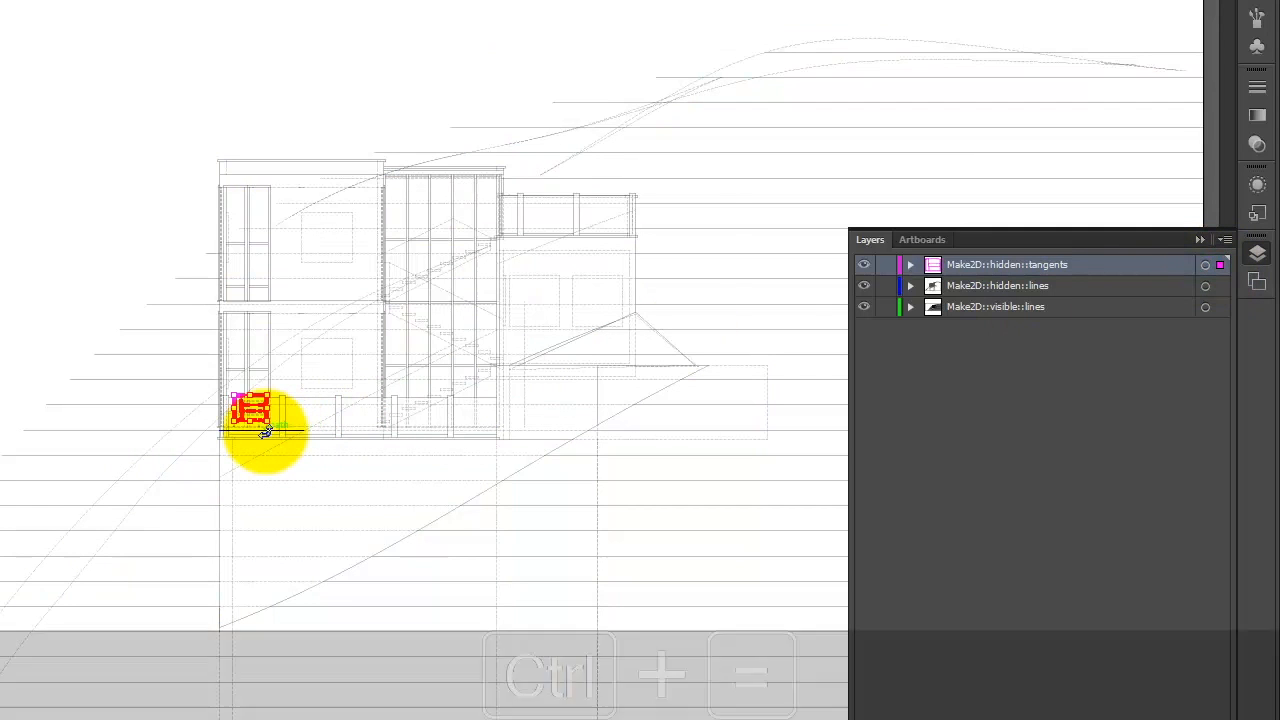
{"action": "key", "text": "ctrl+equal"}
{"action": "key", "text": "ctrl+equal"}
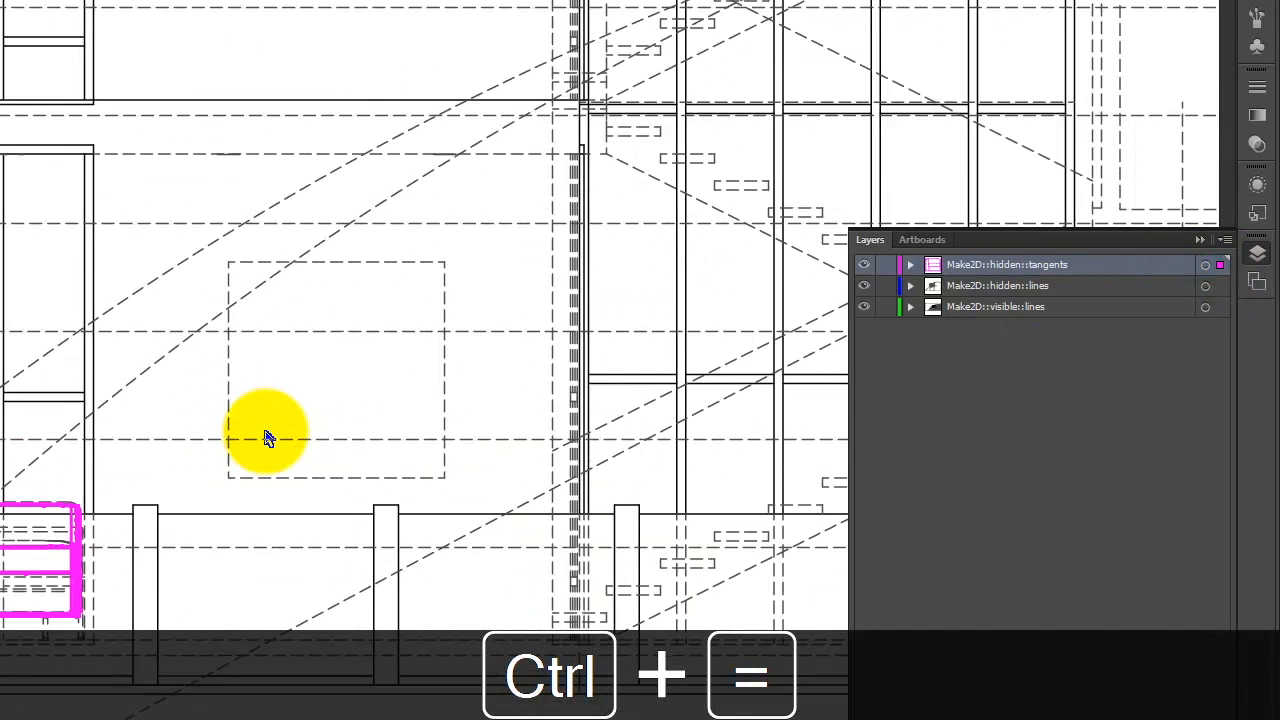
{"action": "key", "text": "space"}
{"action": "left_click_drag", "start_coordinate": [80, 437], "coordinate": [323, 62]}
{"action": "left_click", "coordinate": [210, 265]}
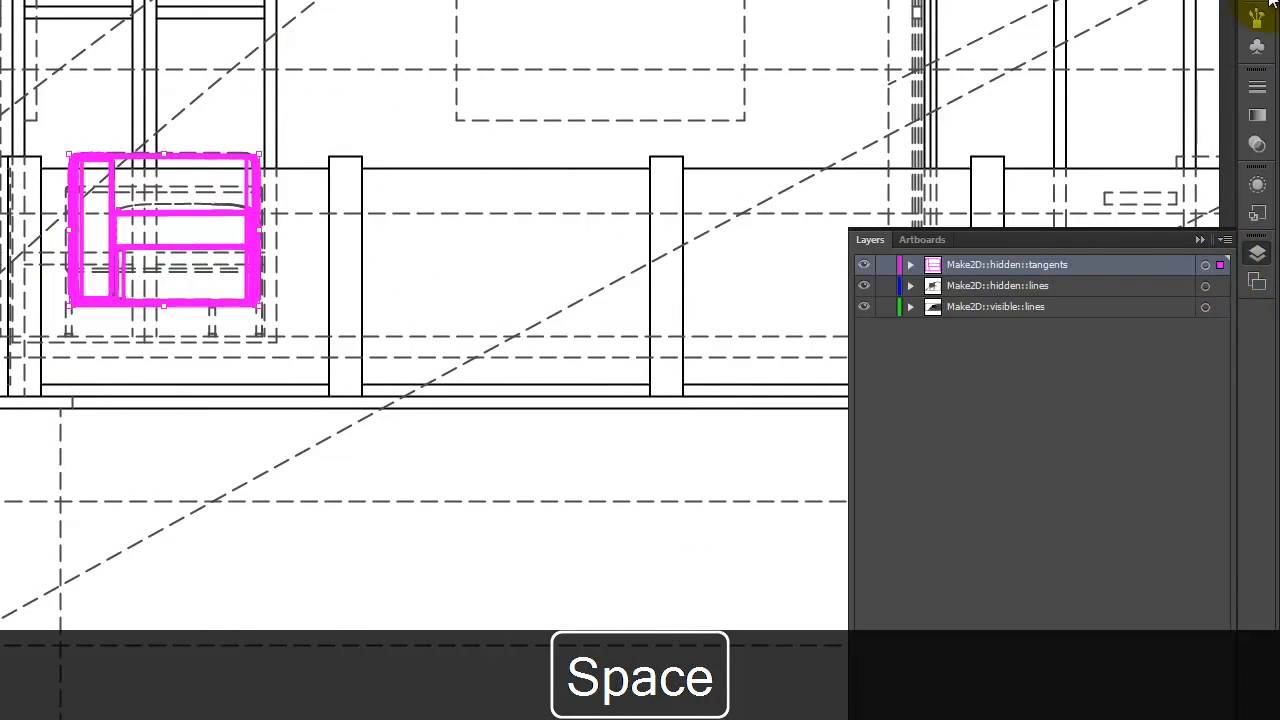
{"action": "left_click", "coordinate": [1257, 87]}
{"action": "left_click", "coordinate": [1105, 98]}
{"action": "type", "text": "0.2"}
{"action": "key", "text": "Delete"}
{"action": "type", "text": "5"}
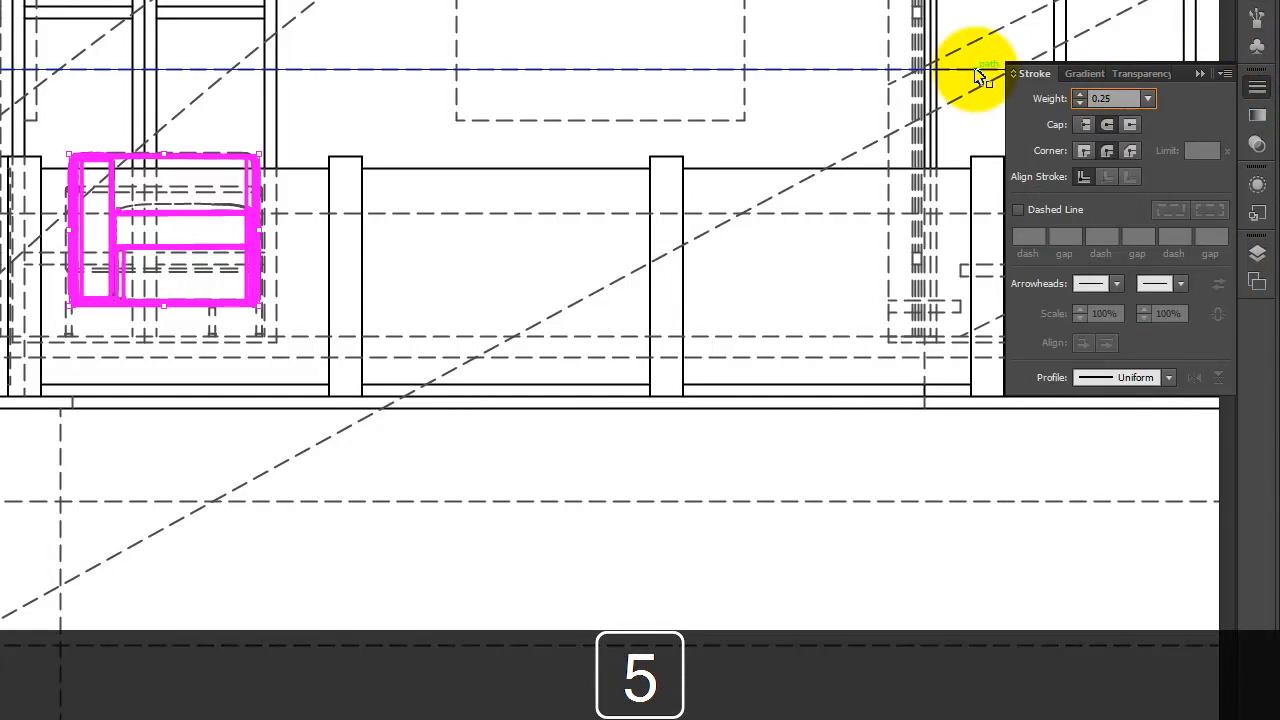
{"action": "key", "text": "Tab"}
{"action": "left_click", "coordinate": [1020, 210]}
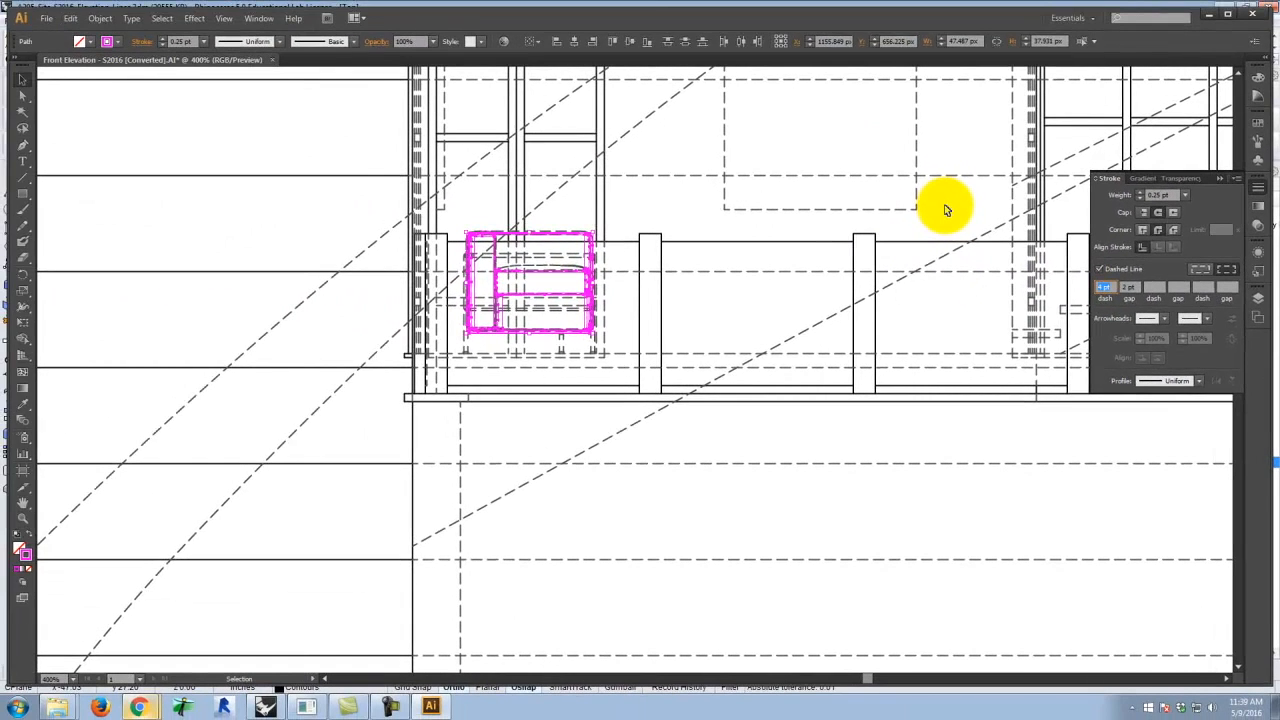
{"action": "left_click", "coordinate": [894, 172]}
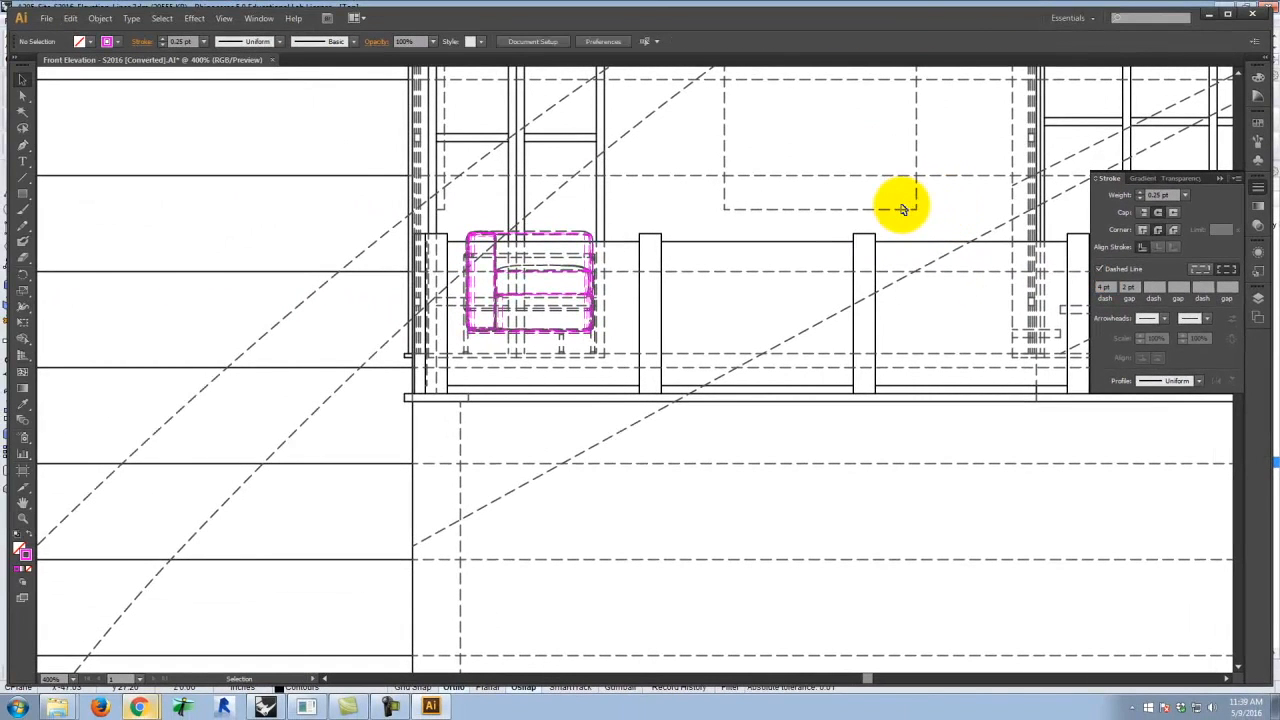
Change the stroke colour of all artwork on the Make2D::hidden::tangents layer to grey
{"action": "key", "text": "ctrl+0"}
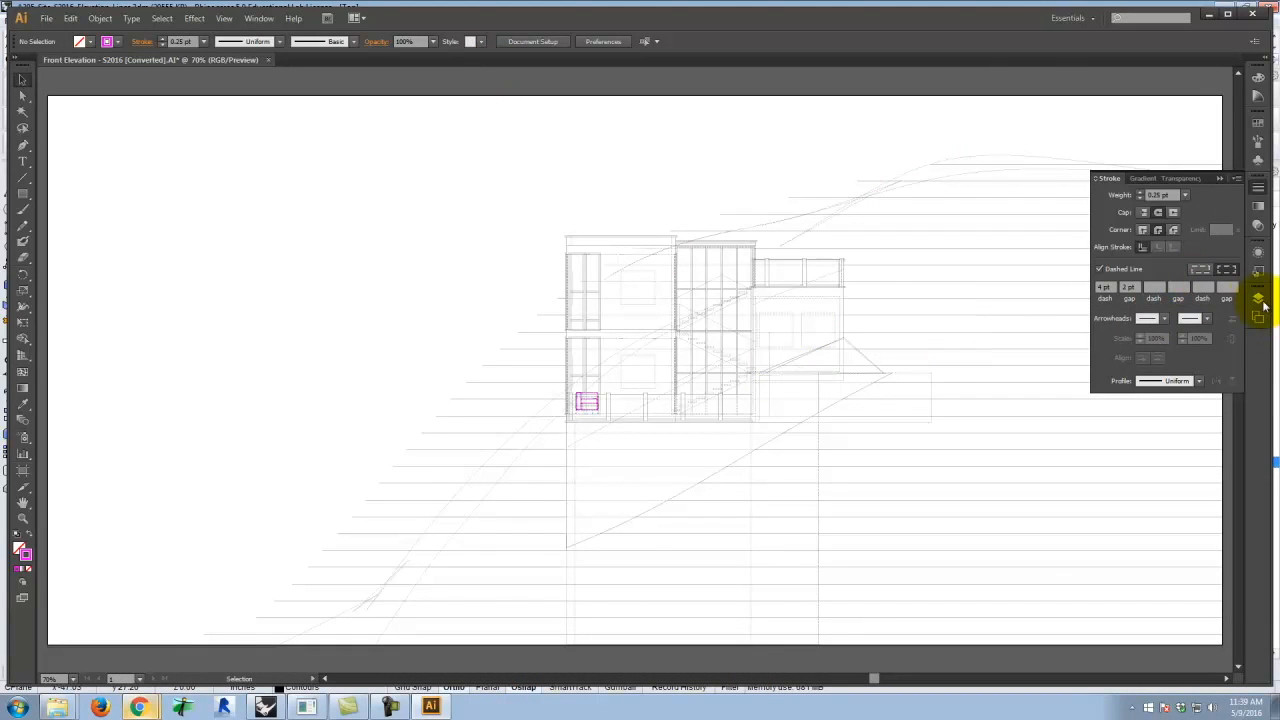
{"action": "left_click", "coordinate": [1258, 298]}
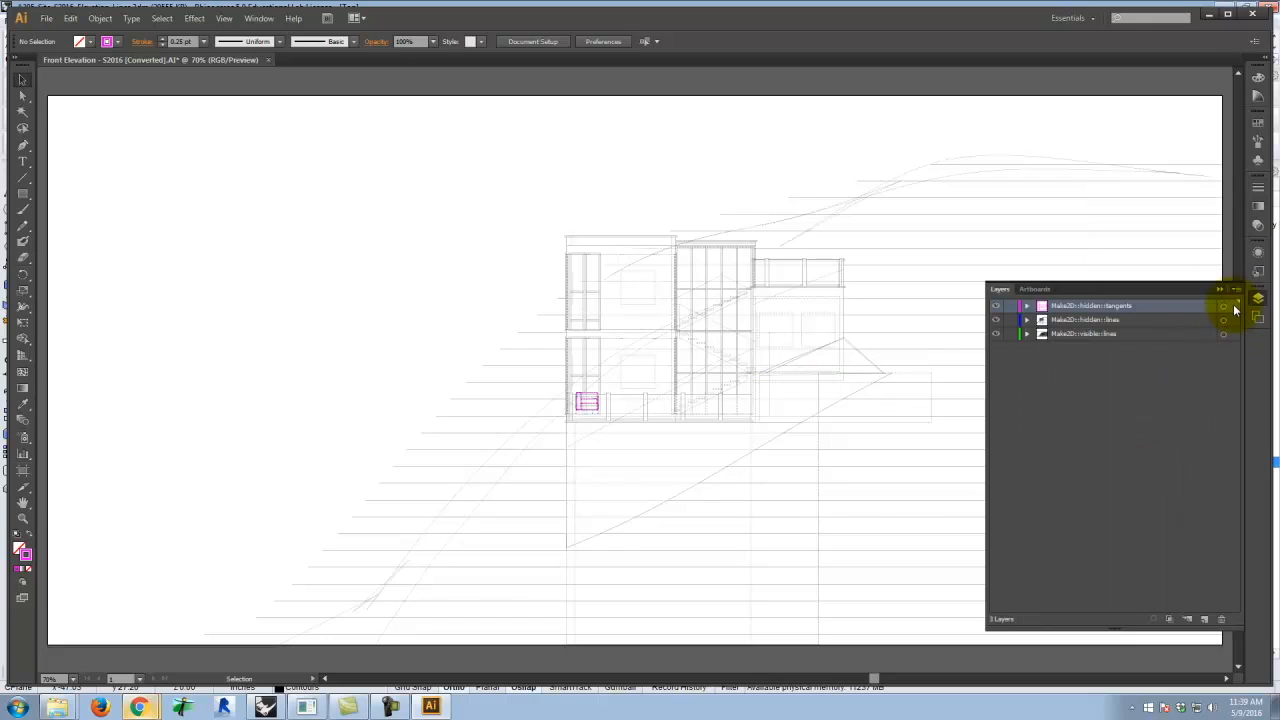
{"action": "left_click", "coordinate": [1235, 306]}
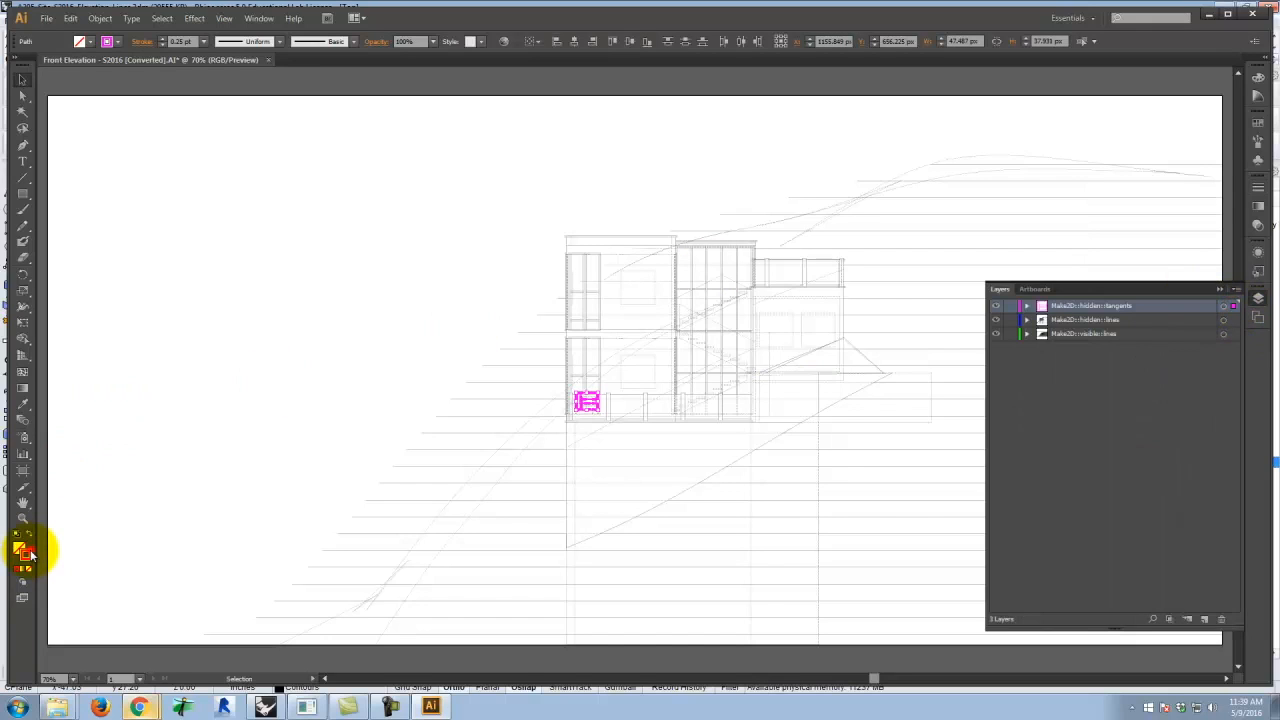
{"action": "double_click", "coordinate": [28, 553]}
{"action": "left_click_drag", "start_coordinate": [528, 306], "coordinate": [444, 337]}
{"action": "left_click", "coordinate": [781, 281]}
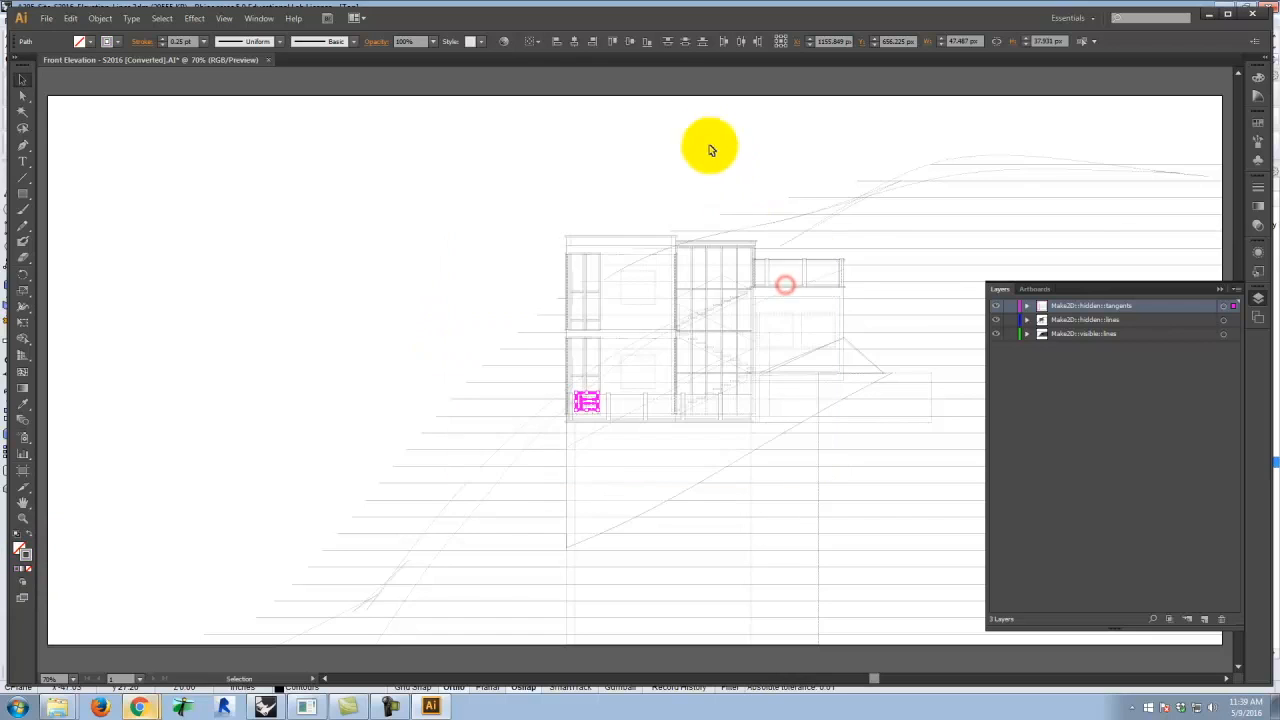
{"action": "left_click", "coordinate": [704, 140]}
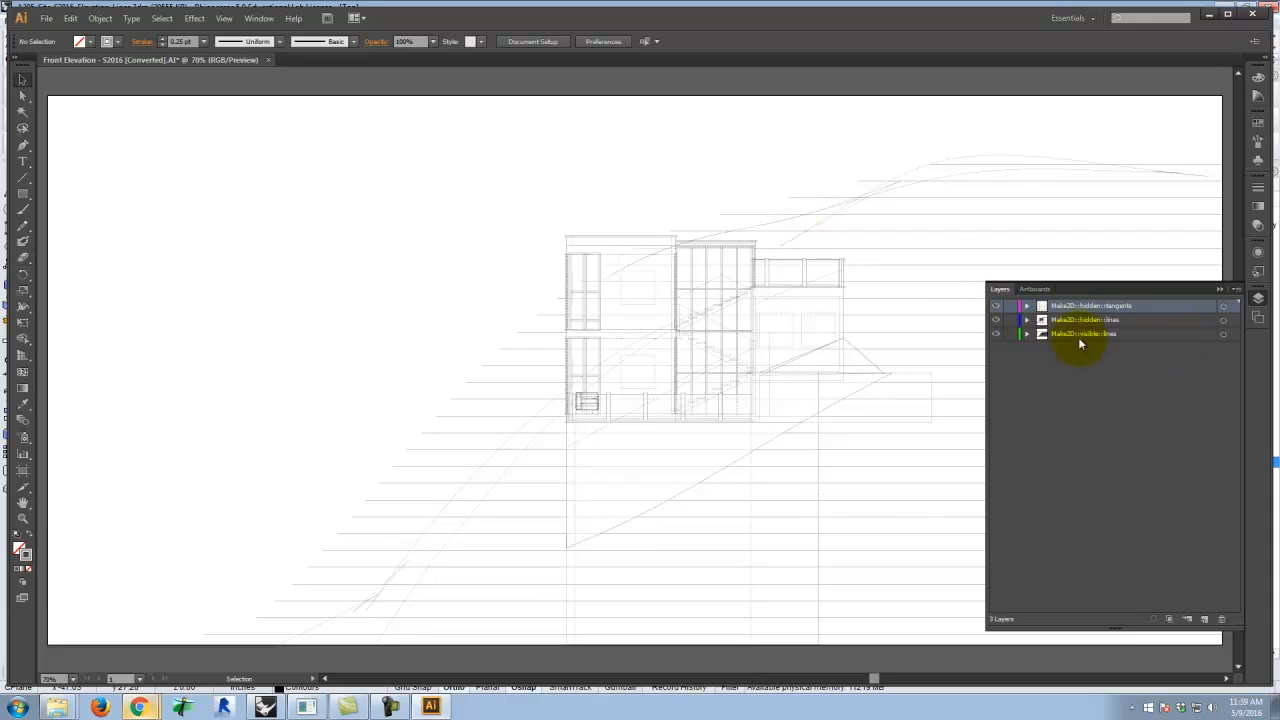
Set the stroke weight of all artwork on the Make2D::visible::lines layer to 1.5 pt
{"action": "left_click", "coordinate": [1235, 336]}
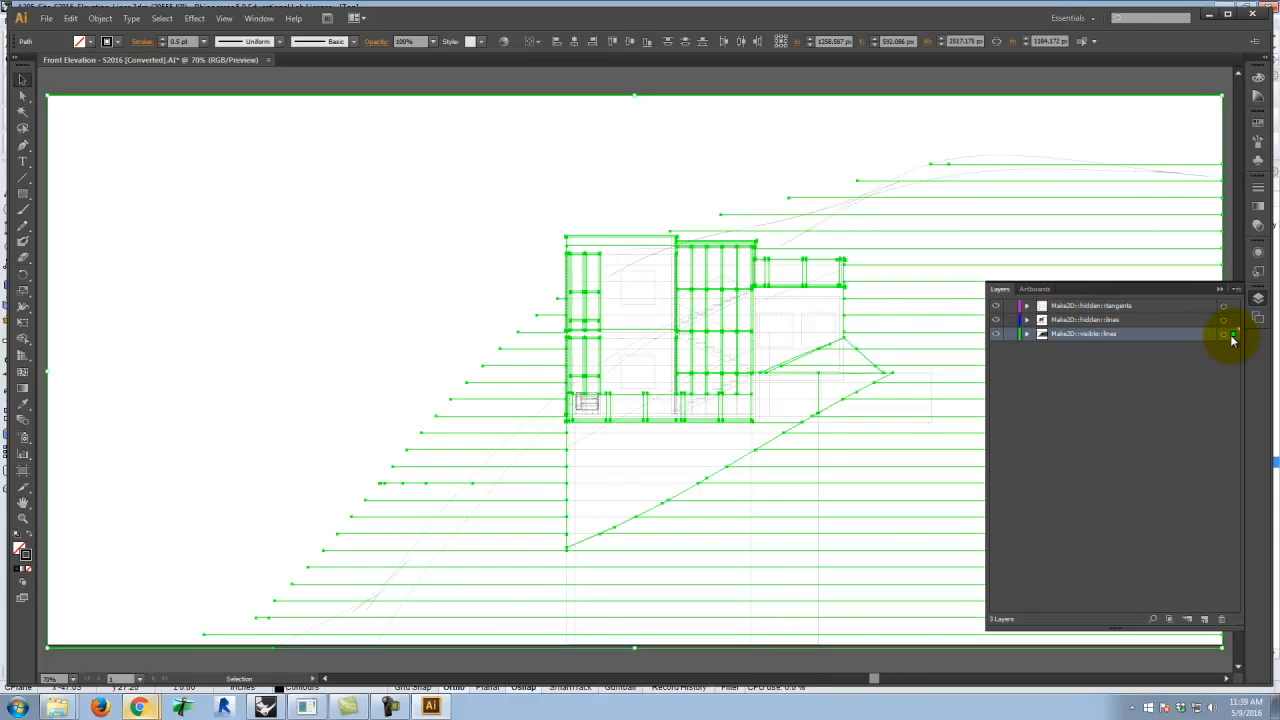
{"action": "left_click", "coordinate": [1258, 187]}
{"action": "type", "text": "1.5"}
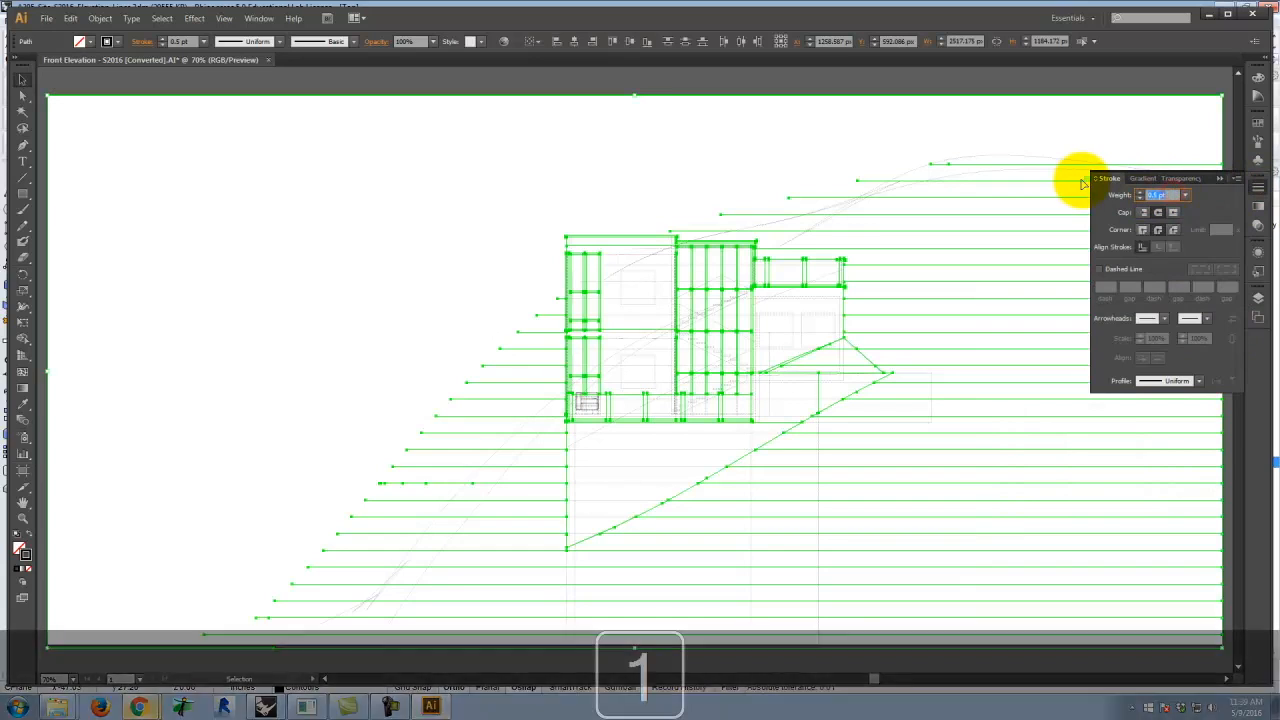
{"action": "key", "text": "Tab"}
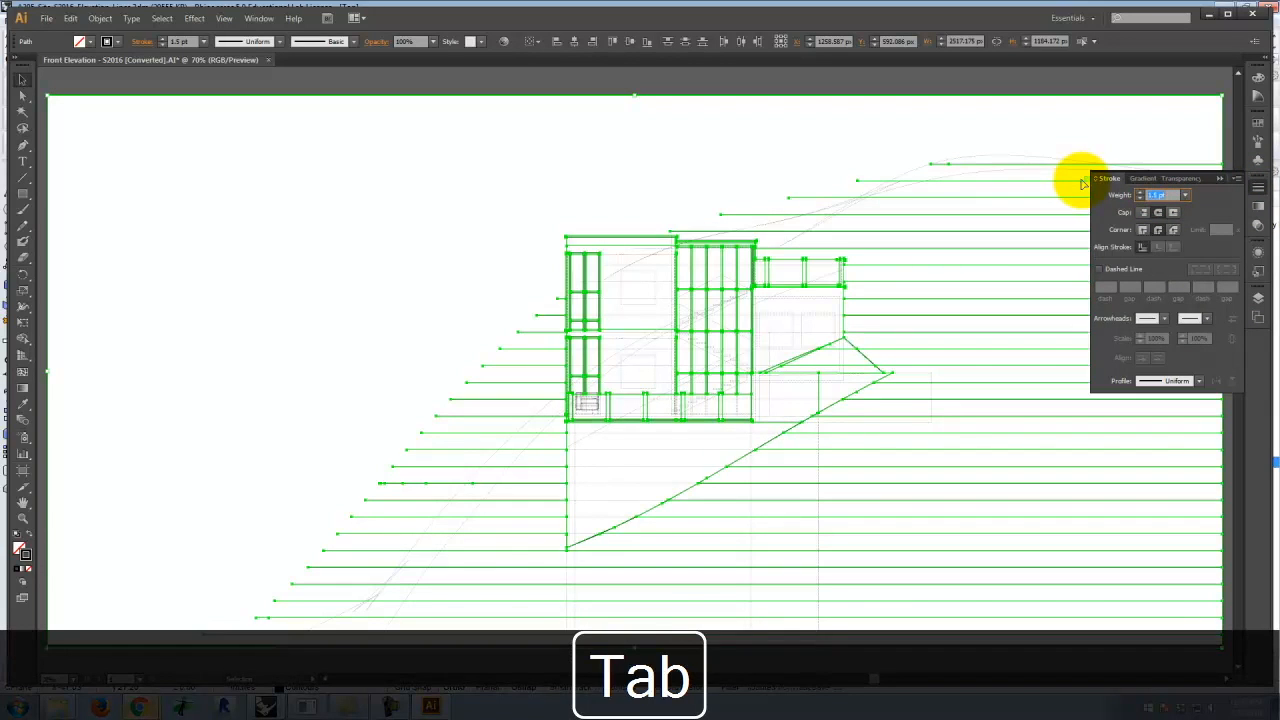
{"action": "left_click", "coordinate": [800, 86]}
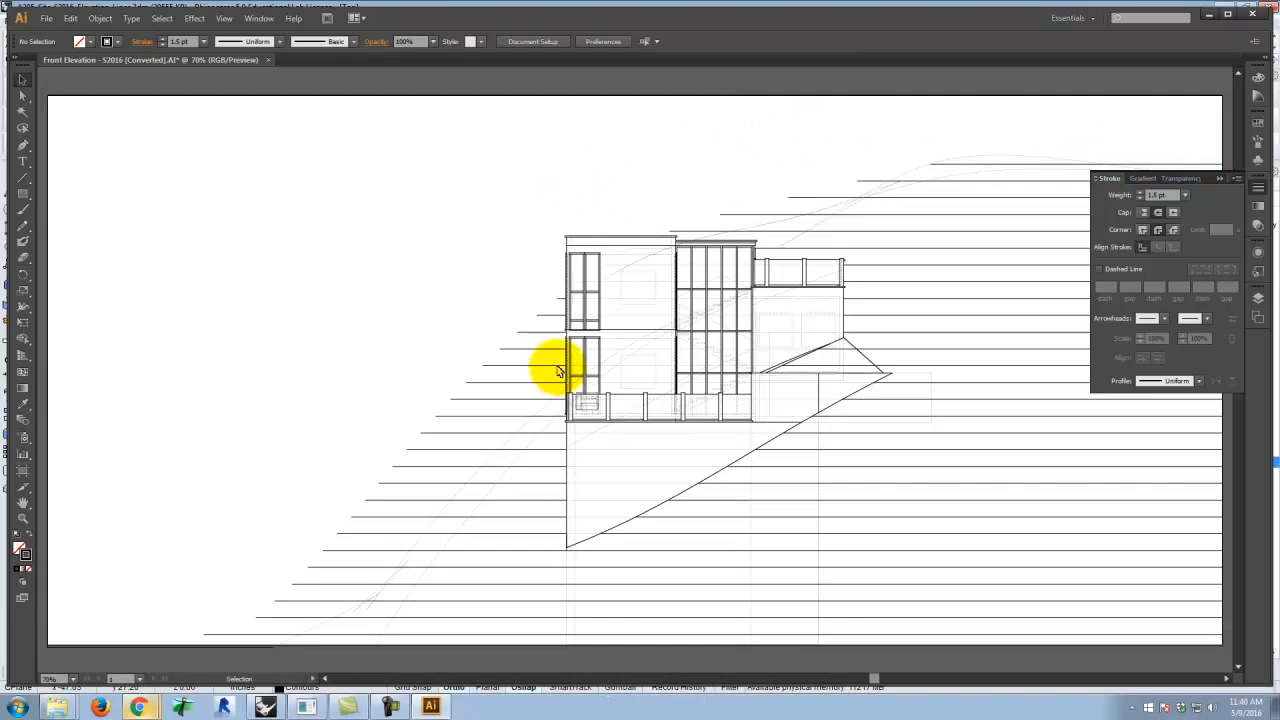
Examine the line weights of the elevation up close, from the roof down to the ground contours
{"action": "key", "text": "ctrl+equal"}
{"action": "key", "text": "ctrl+equal"}
{"action": "key", "text": "ctrl+equal"}
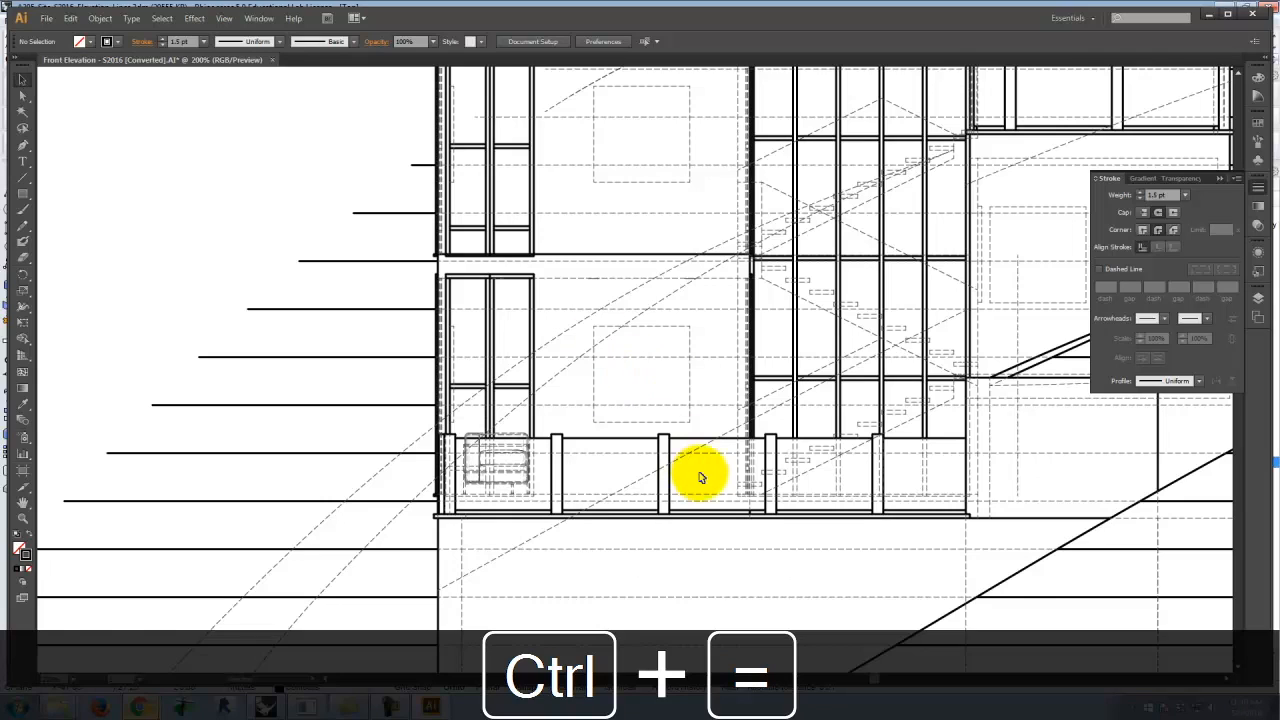
{"action": "scroll", "coordinate": [700, 478], "scroll_direction": "up", "scroll_amount": 2}
{"action": "scroll", "coordinate": [700, 478], "scroll_direction": "up", "scroll_amount": 3}
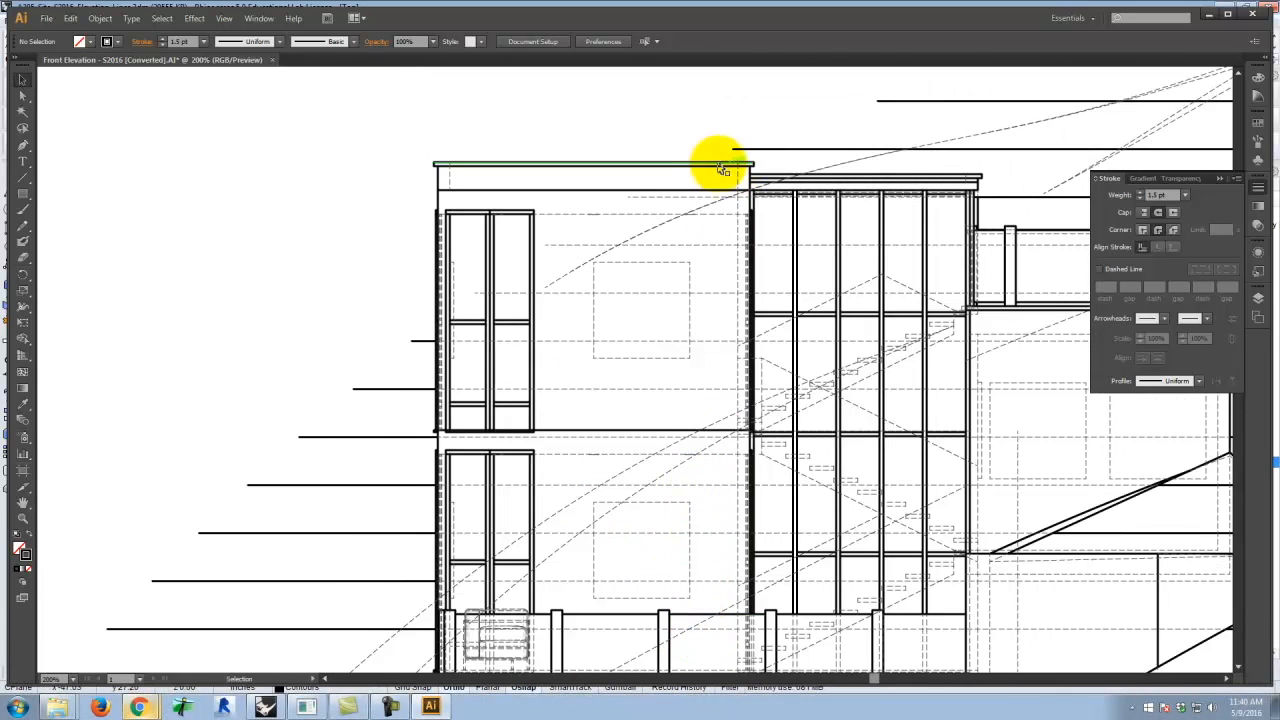
{"action": "scroll", "coordinate": [228, 276], "scroll_direction": "down", "scroll_amount": 10}
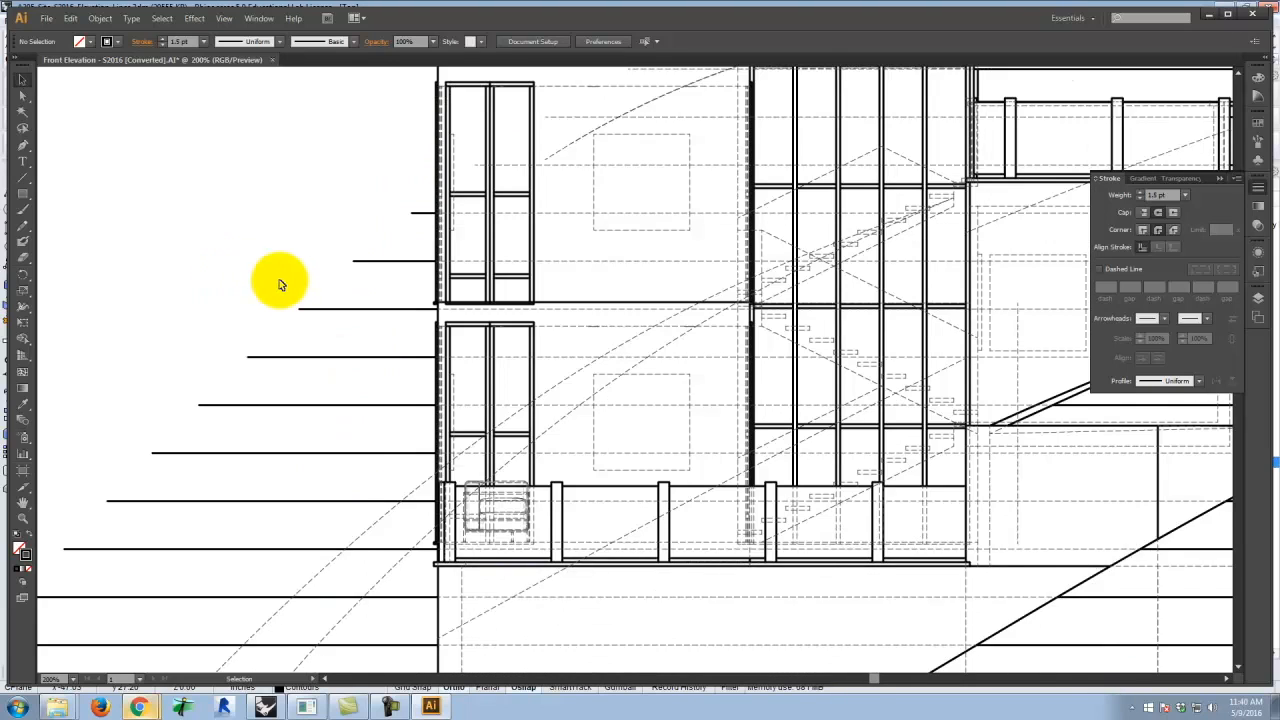
{"action": "scroll", "coordinate": [366, 298], "scroll_direction": "down", "scroll_amount": 5}
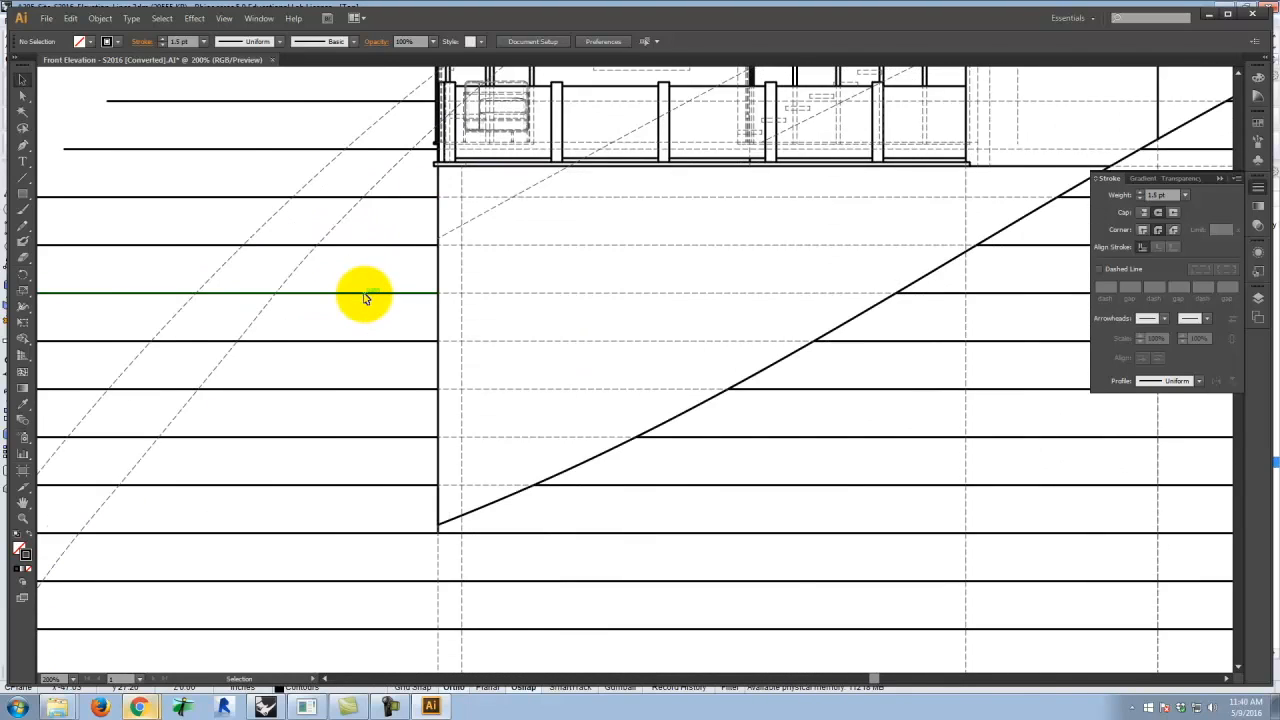
{"action": "scroll", "coordinate": [364, 295], "scroll_direction": "up", "scroll_amount": 9}
{"action": "scroll", "coordinate": [376, 300], "scroll_direction": "up", "scroll_amount": 5}
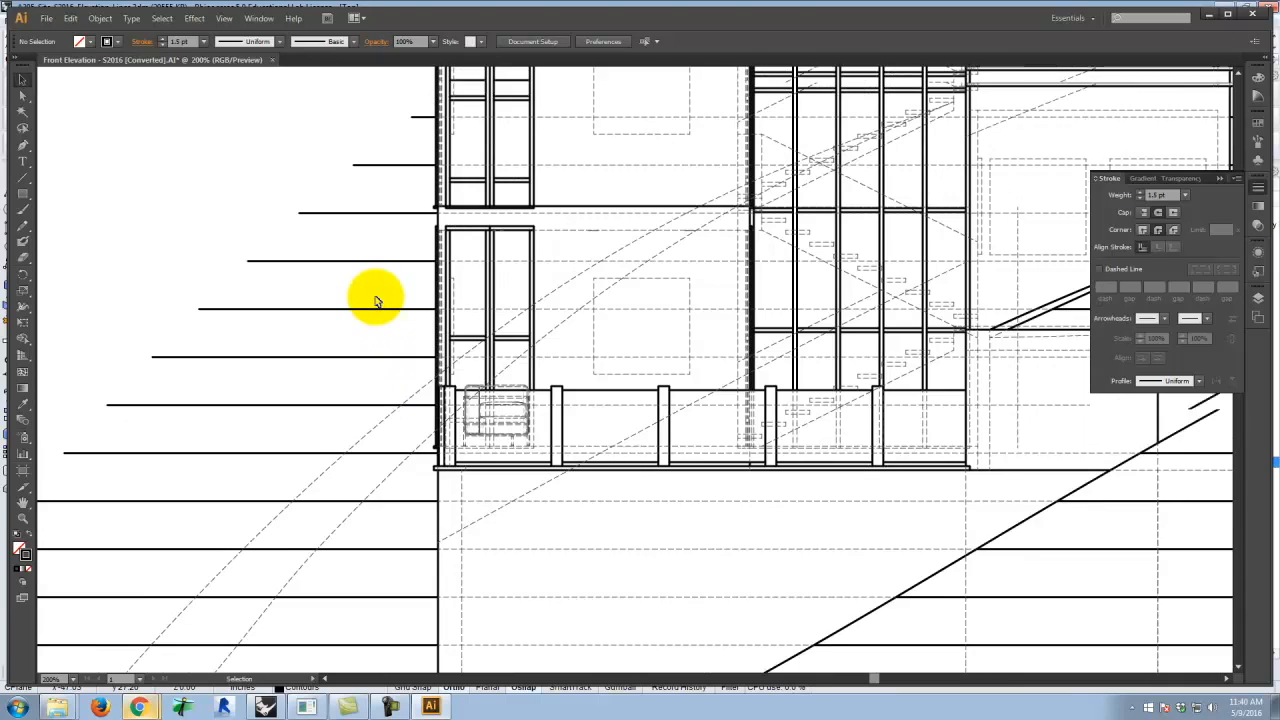
{"action": "scroll", "coordinate": [377, 300], "scroll_direction": "up", "scroll_amount": 5}
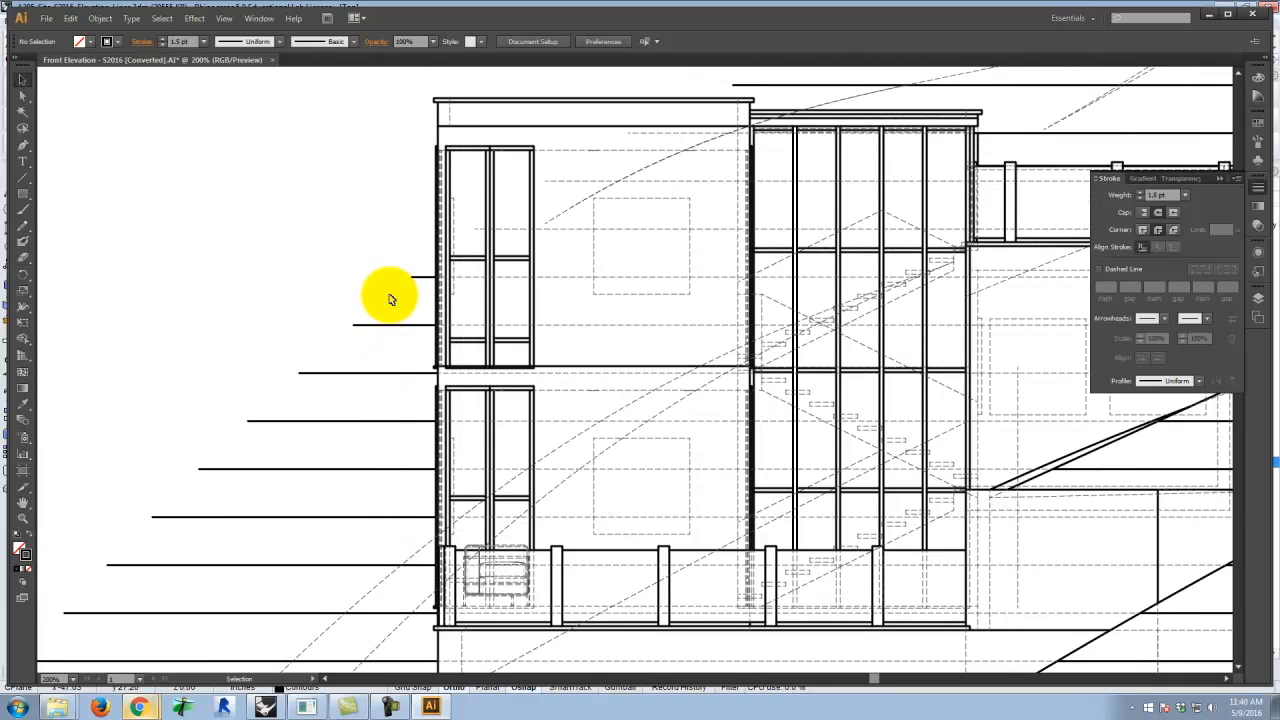
{"action": "key", "text": "ctrl+0"}
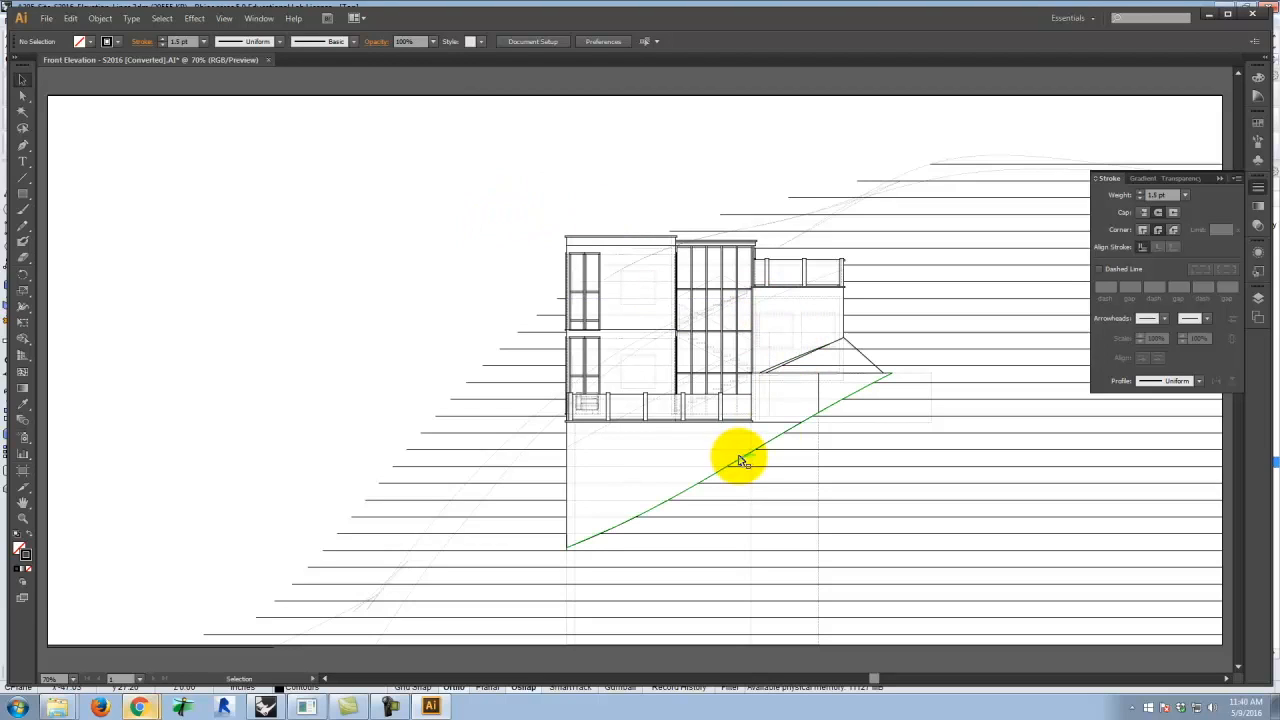
Delete the stray solid vertical and horizontal lines beneath the building's right wing
{"action": "left_click", "coordinate": [819, 394]}
{"action": "key", "text": "Delete"}
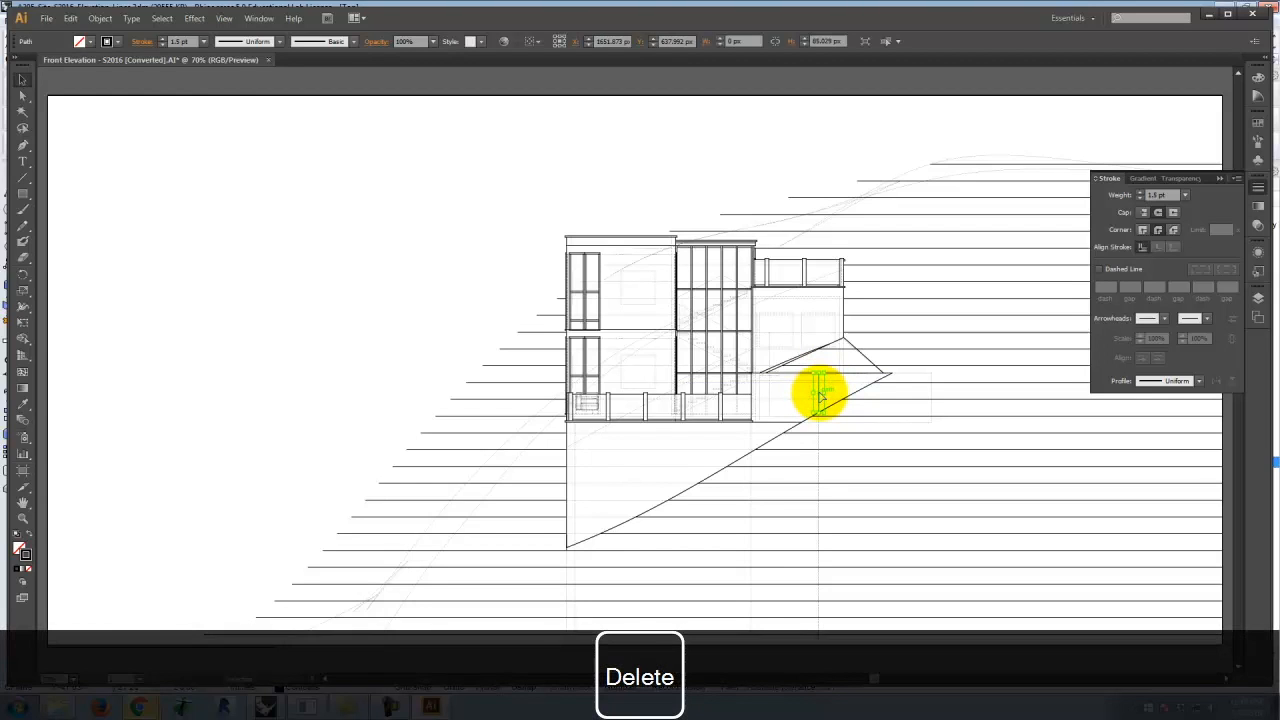
{"action": "left_click", "coordinate": [783, 424]}
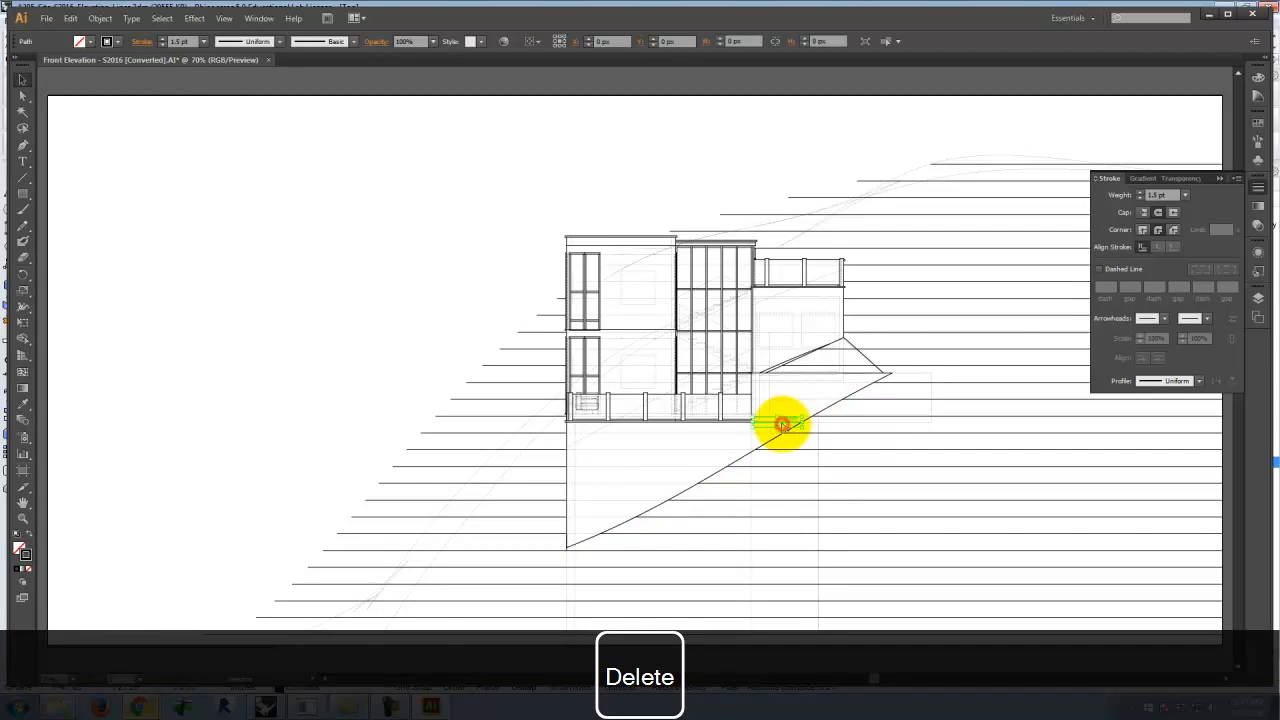
{"action": "key", "text": "Delete"}
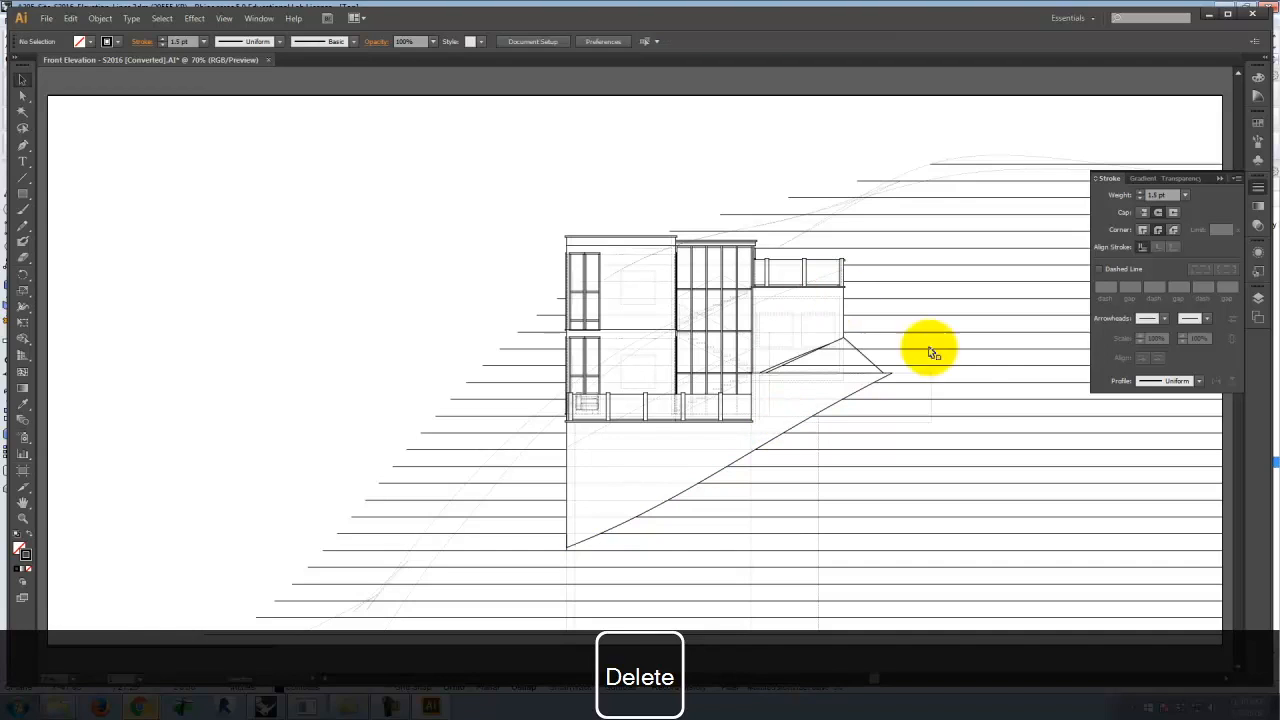
Delete the dashed vertical line segments running from below the right wing to the bottom of the drawing
{"action": "left_click", "coordinate": [818, 448]}
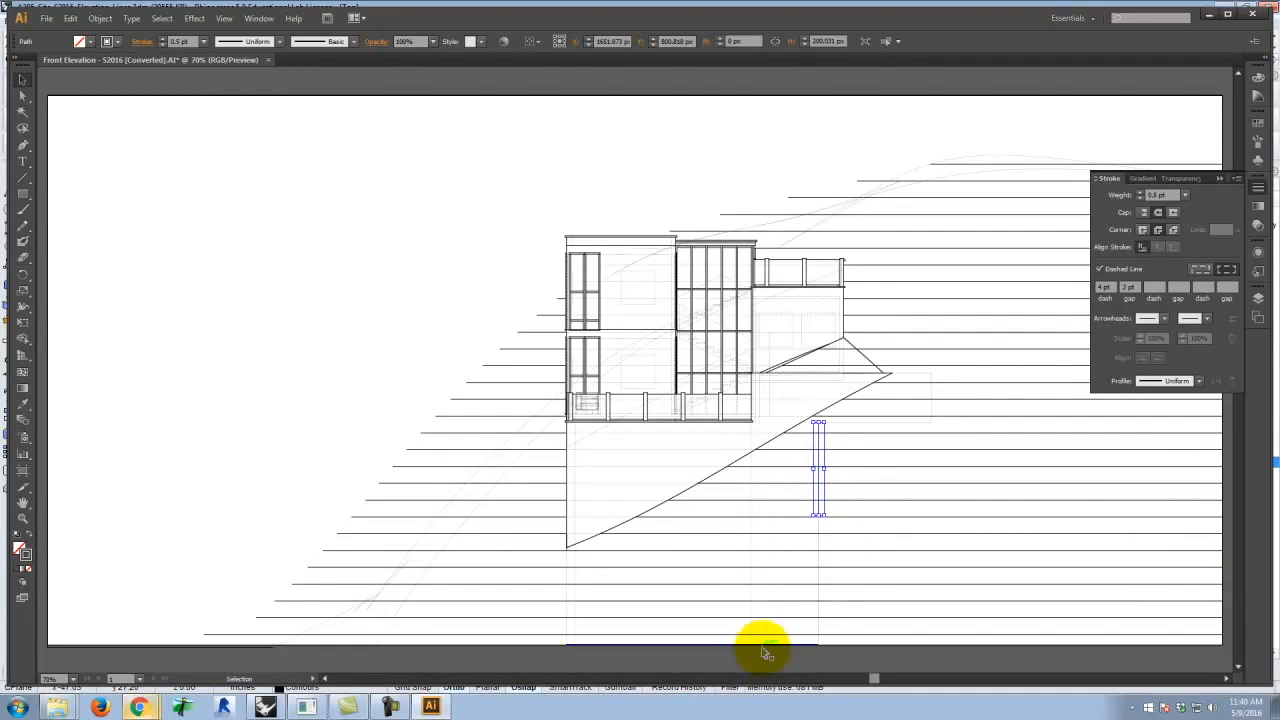
{"action": "key", "text": "Delete"}
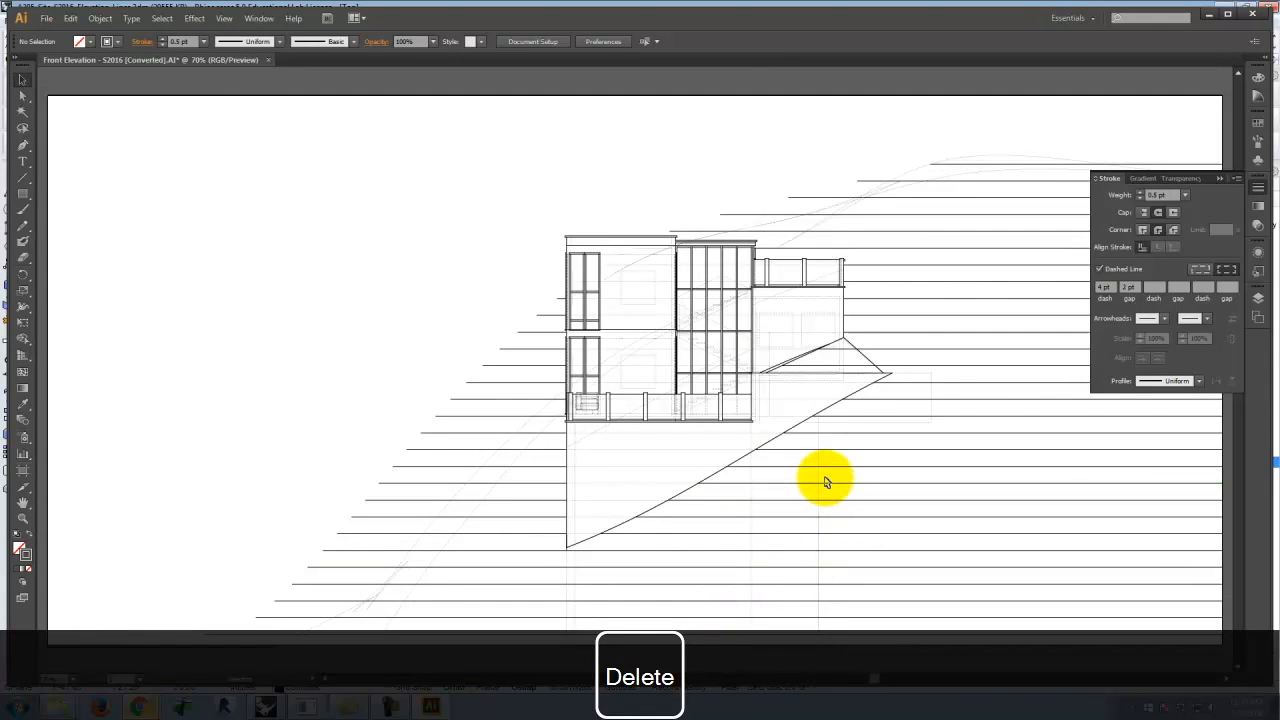
{"action": "left_click", "coordinate": [819, 479]}
{"action": "key", "text": "Delete"}
{"action": "left_click", "coordinate": [818, 525]}
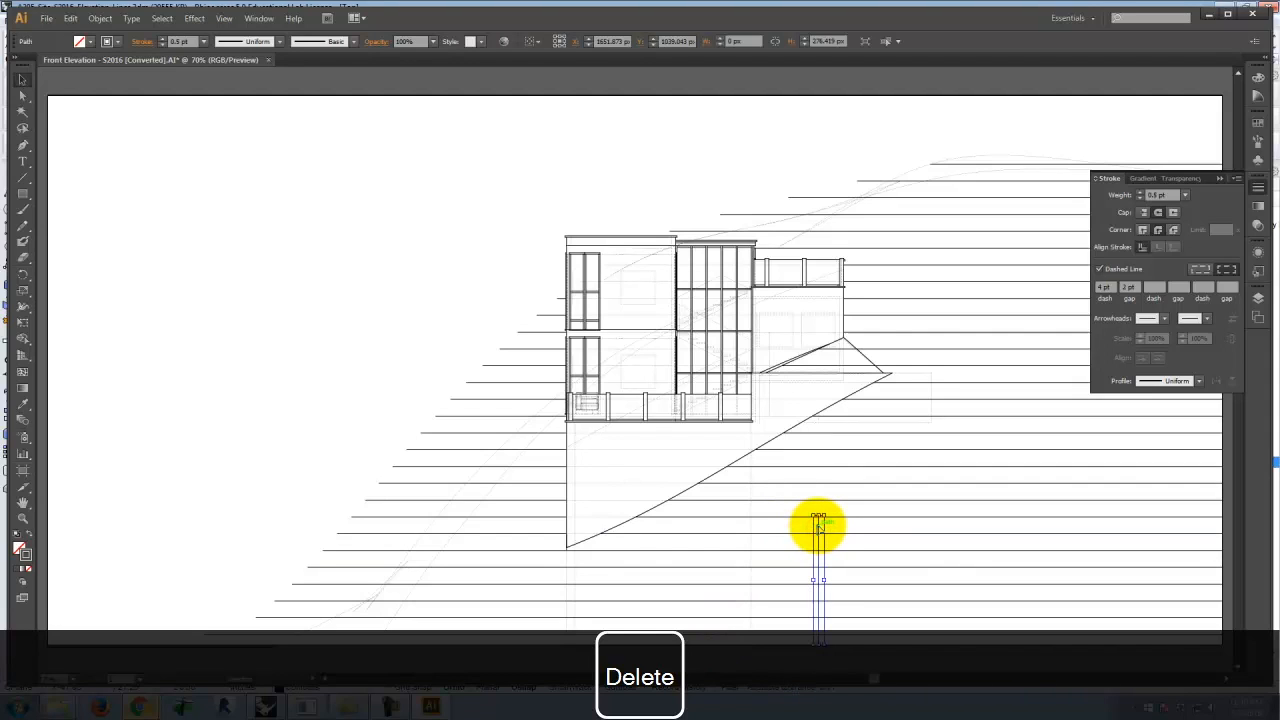
{"action": "key", "text": "Delete"}
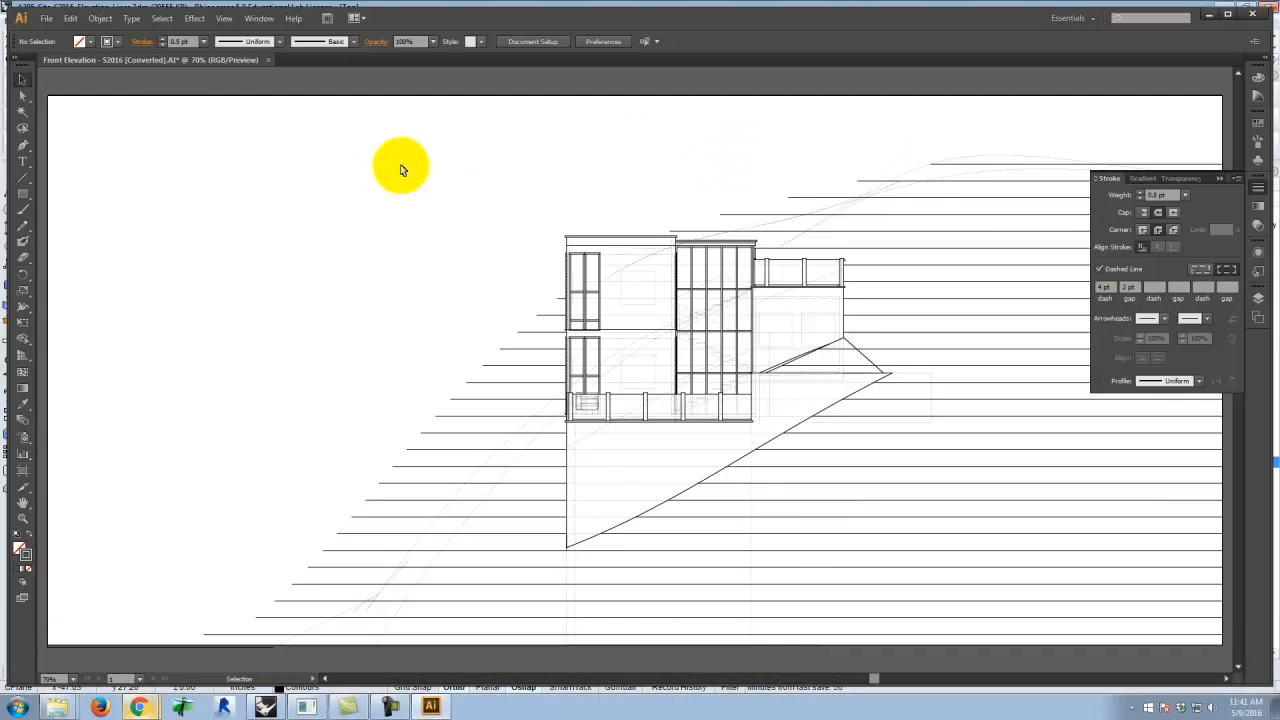
Save the drawing as Front Elevation - S2016 [Converted].AI in the Ex228 folder with the Illustrator CS6 options
{"action": "left_click", "coordinate": [46, 18]}
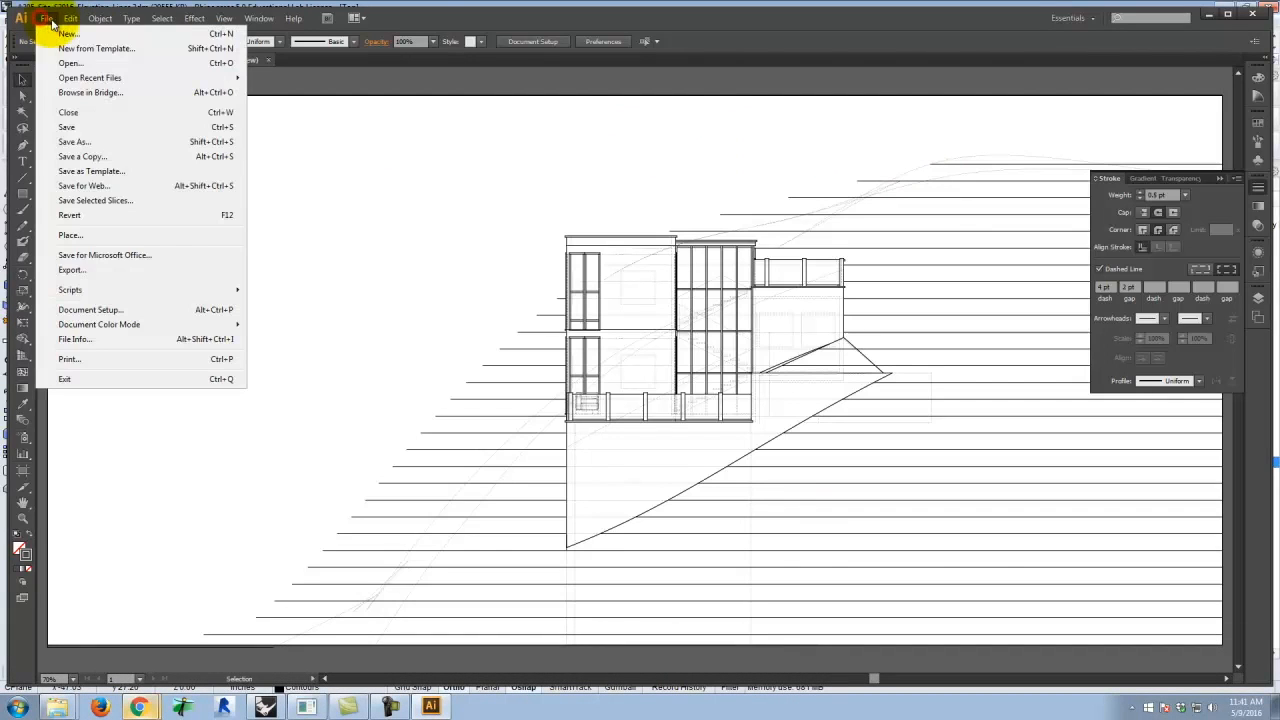
{"action": "left_click", "coordinate": [79, 127]}
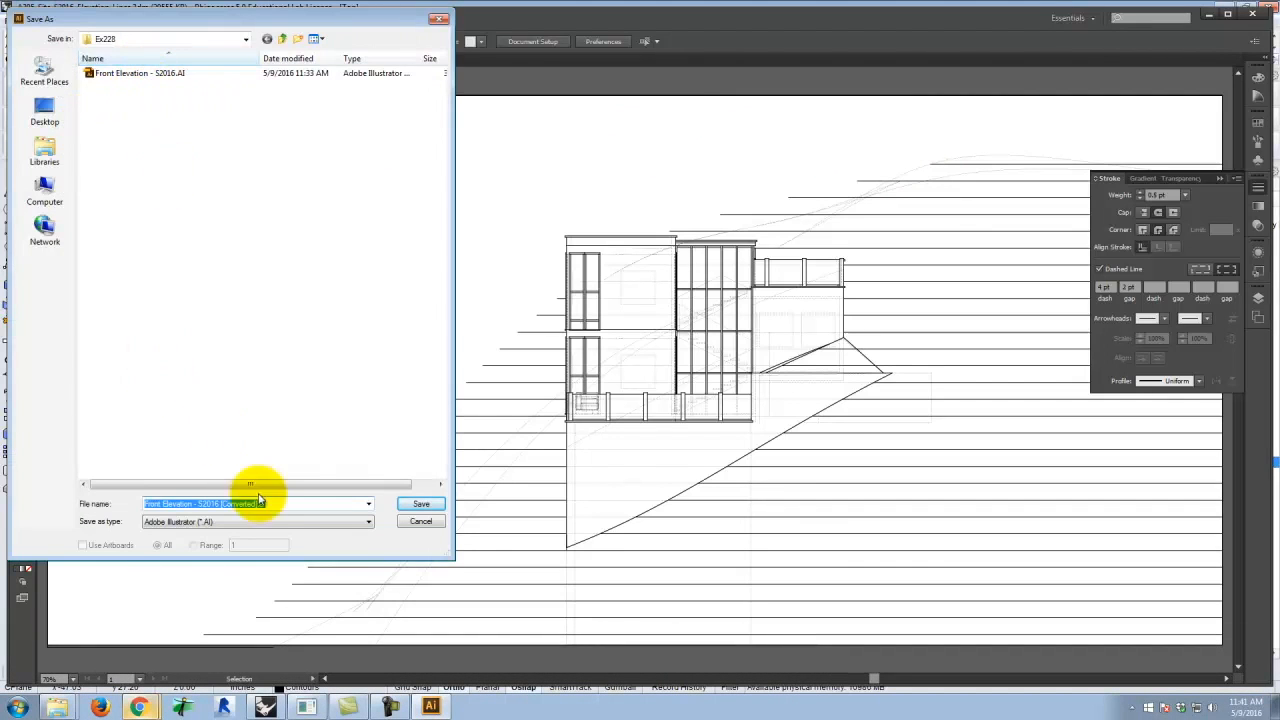
{"action": "left_click", "coordinate": [423, 504]}
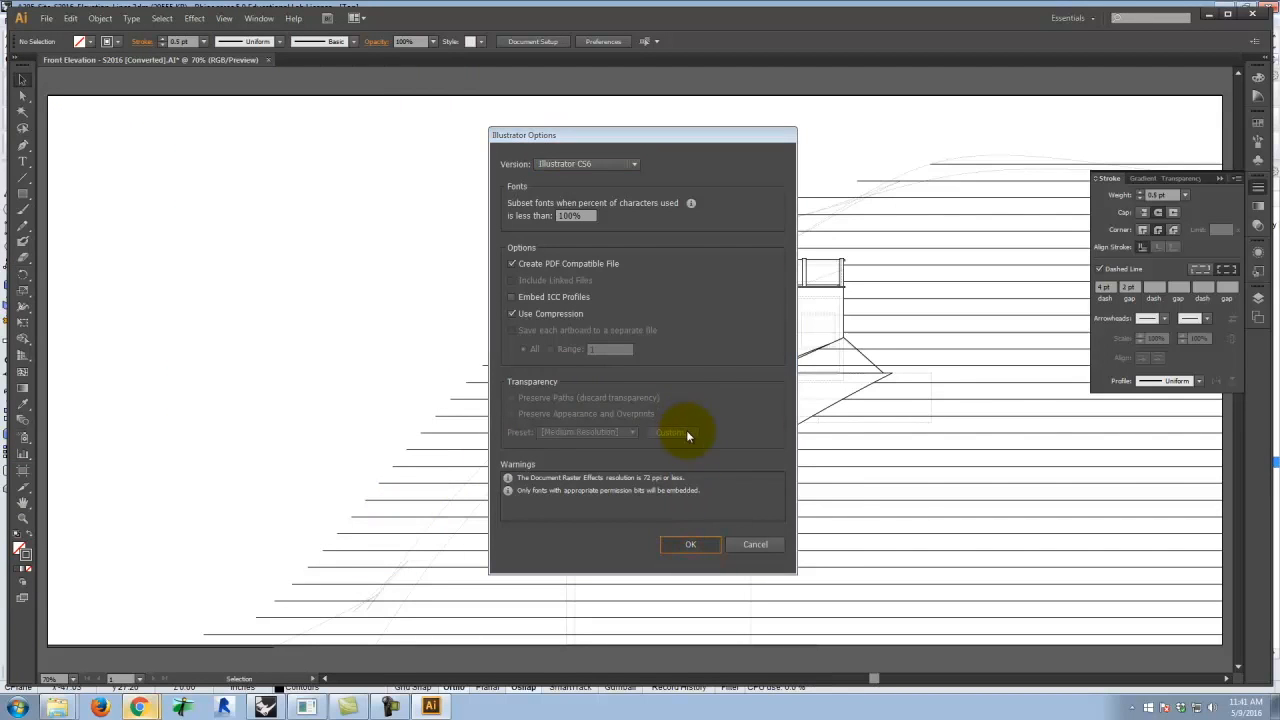
{"action": "key", "text": "Return"}
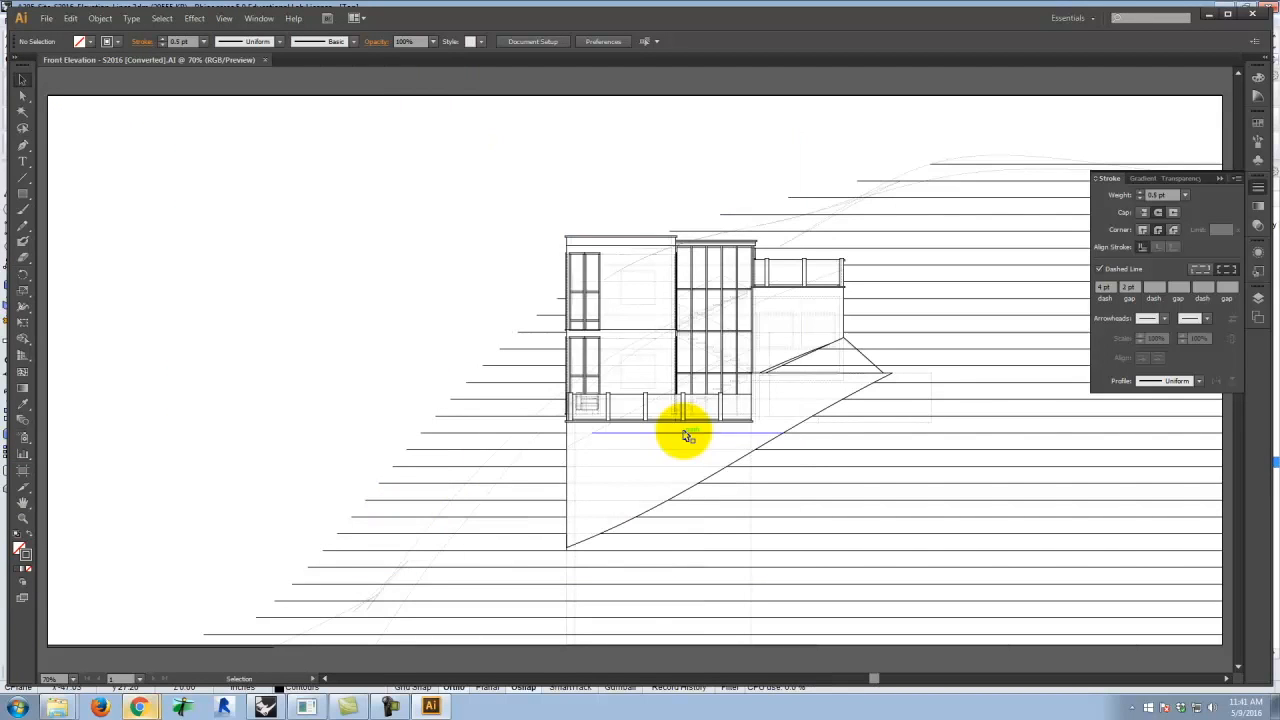
Switch to Rhino and replace the maximized Top viewport with a maximized Front Elevation viewport
{"action": "left_click", "coordinate": [265, 708]}
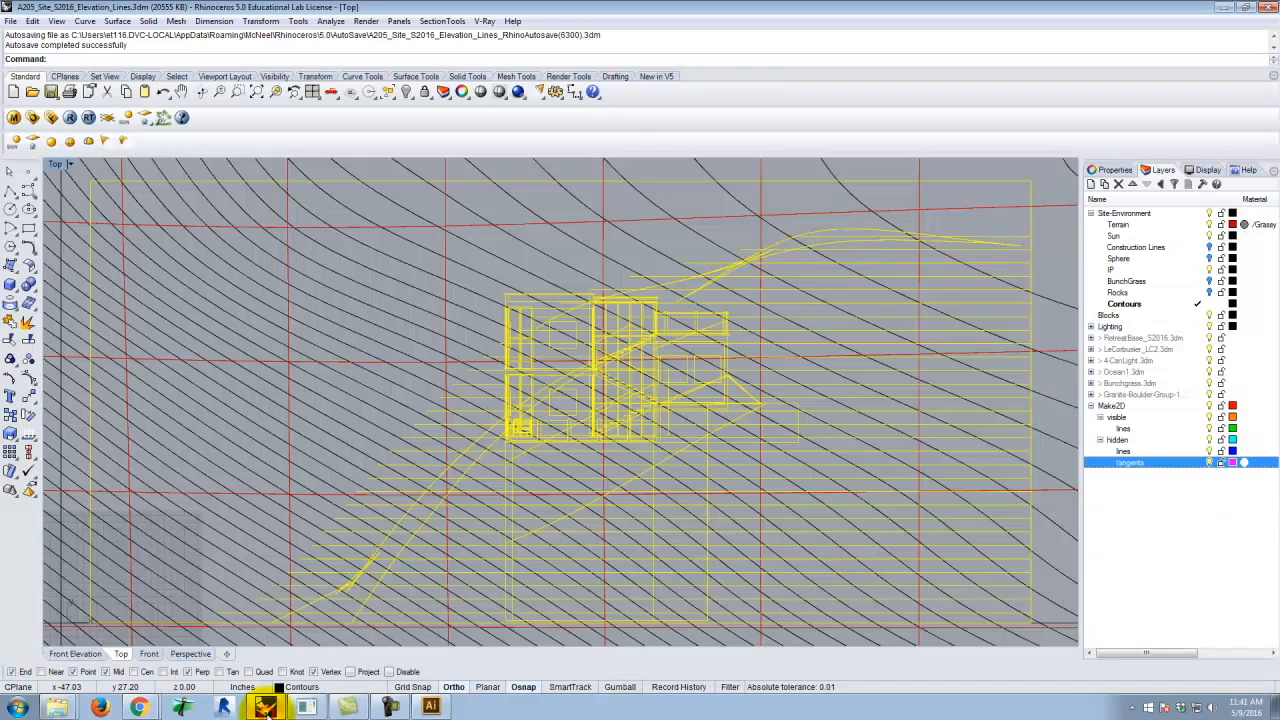
{"action": "double_click", "coordinate": [58, 168]}
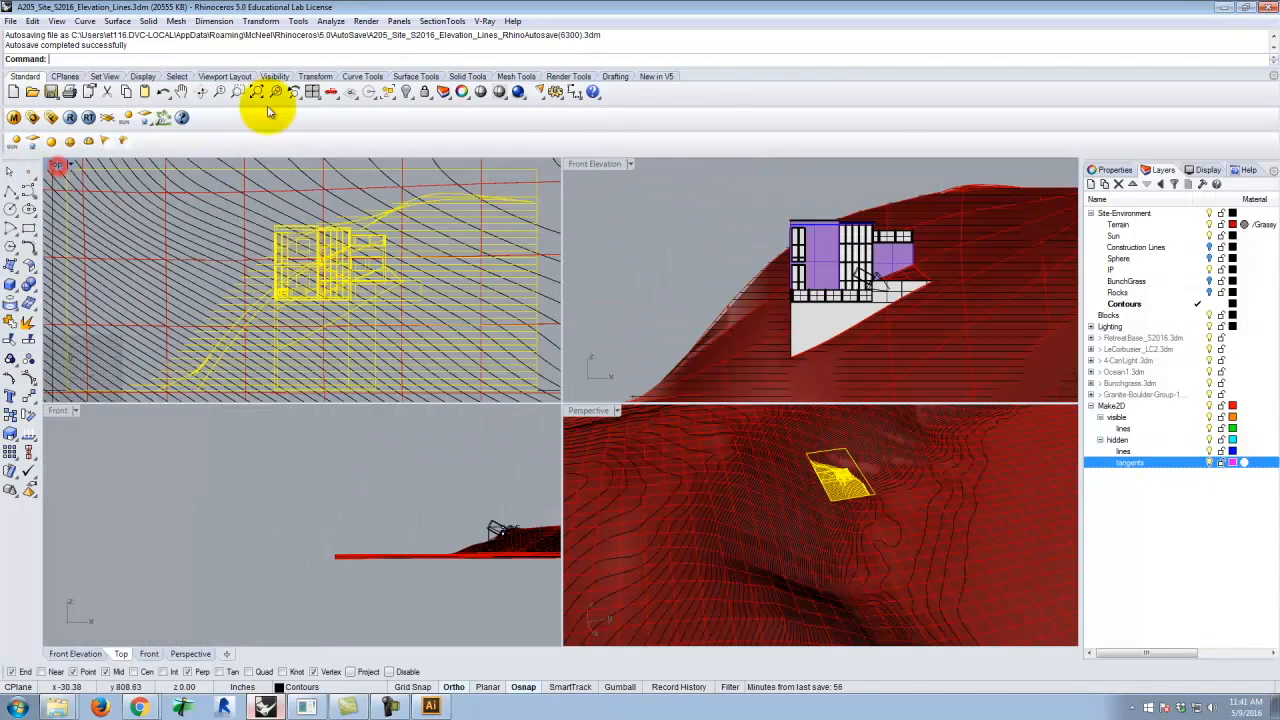
{"action": "double_click", "coordinate": [586, 166]}
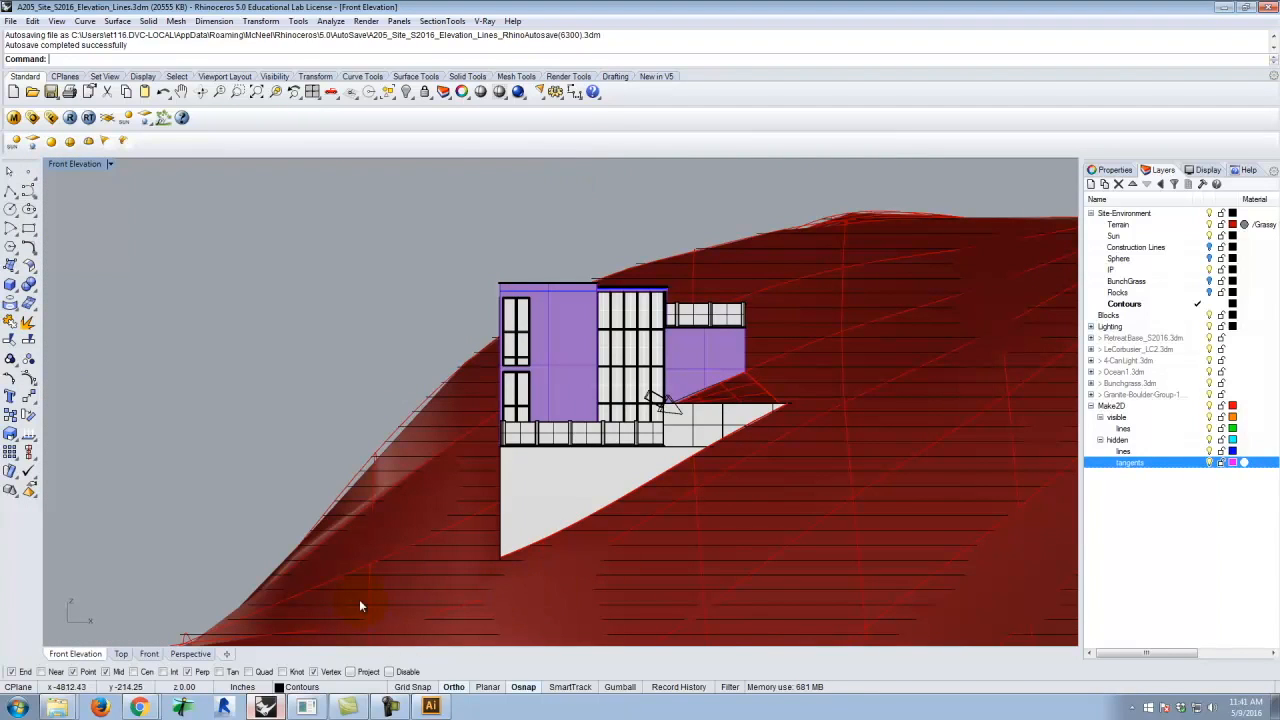
Switch to Chrome and read the Assembly 10.8 instructions on placing a clay rendering below the line layers
{"action": "left_click", "coordinate": [142, 707]}
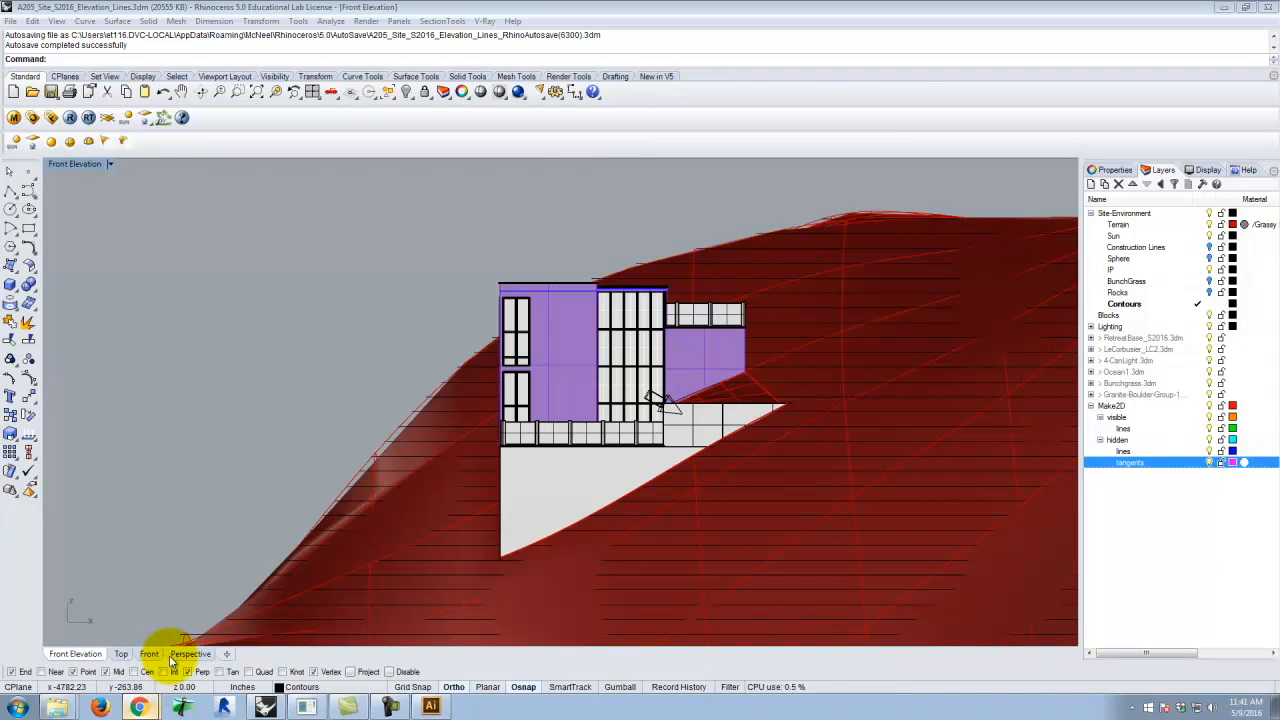
{"action": "left_click", "coordinate": [170, 660]}
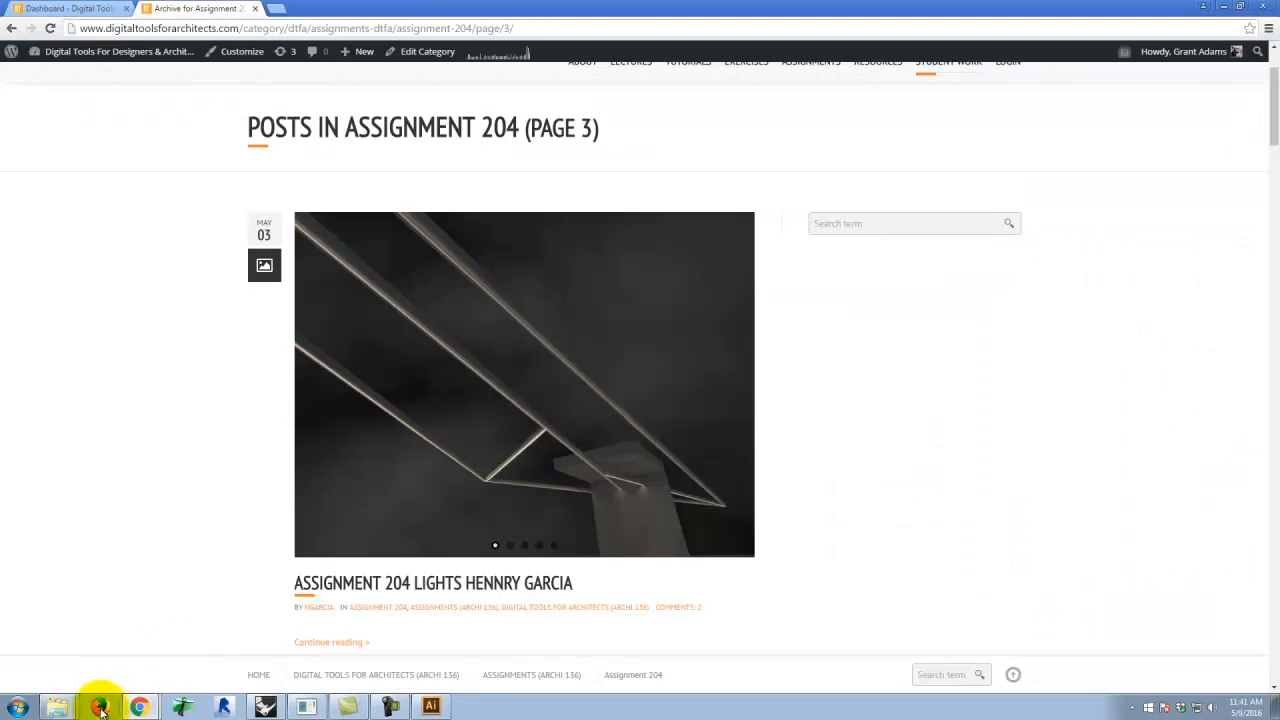
{"action": "left_click", "coordinate": [151, 706]}
{"action": "left_click", "coordinate": [150, 683]}
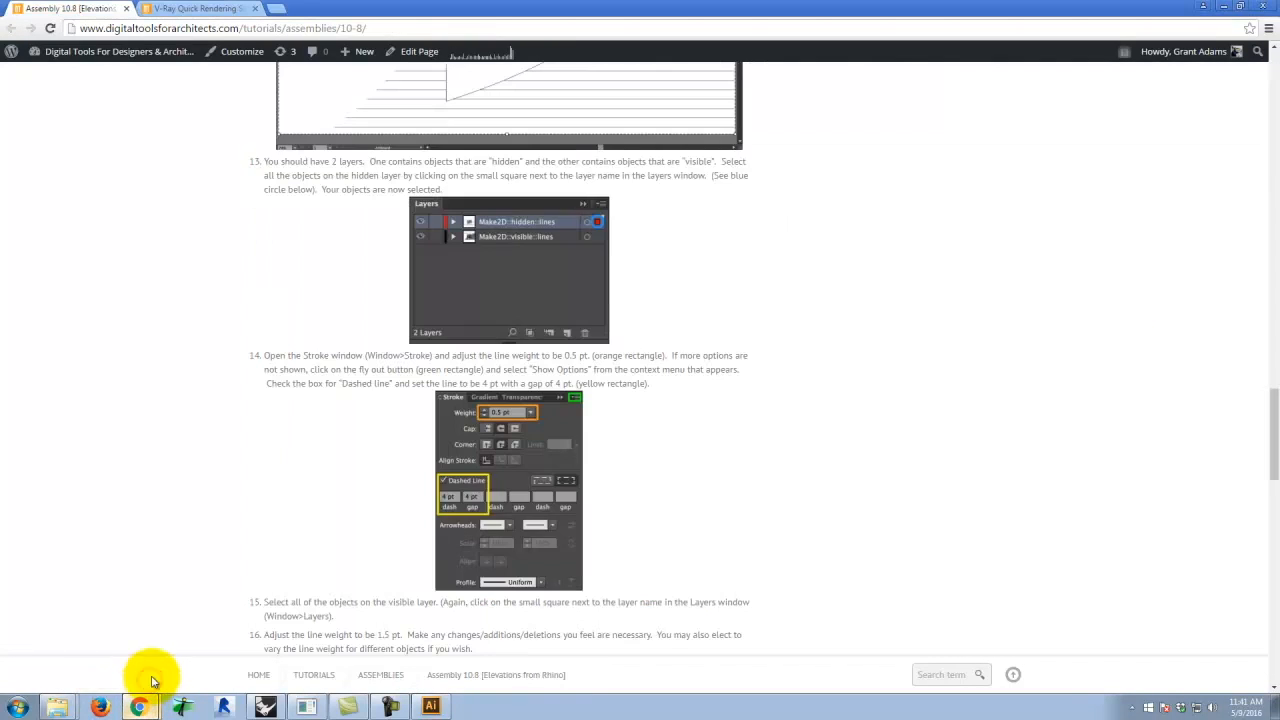
{"action": "scroll", "coordinate": [706, 336], "scroll_direction": "down", "scroll_amount": 5}
{"action": "scroll", "coordinate": [706, 340], "scroll_direction": "down", "scroll_amount": 4}
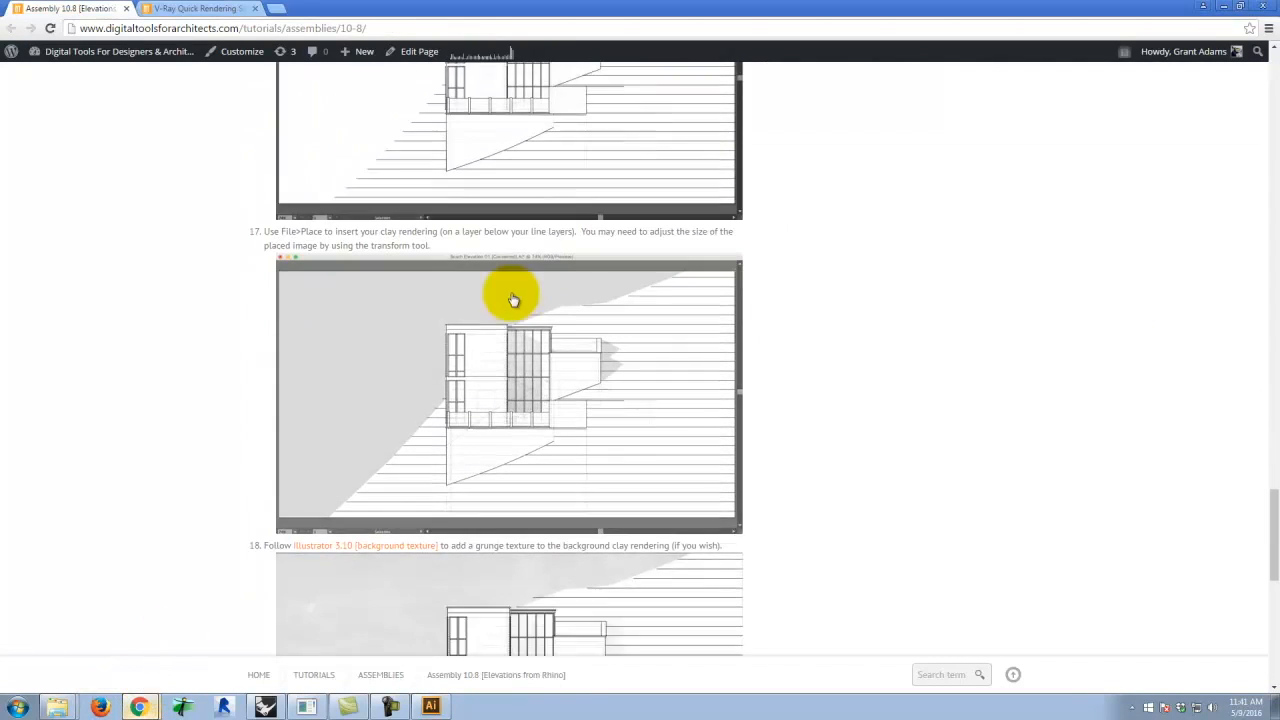
{"action": "scroll", "coordinate": [649, 361], "scroll_direction": "up", "scroll_amount": 2}
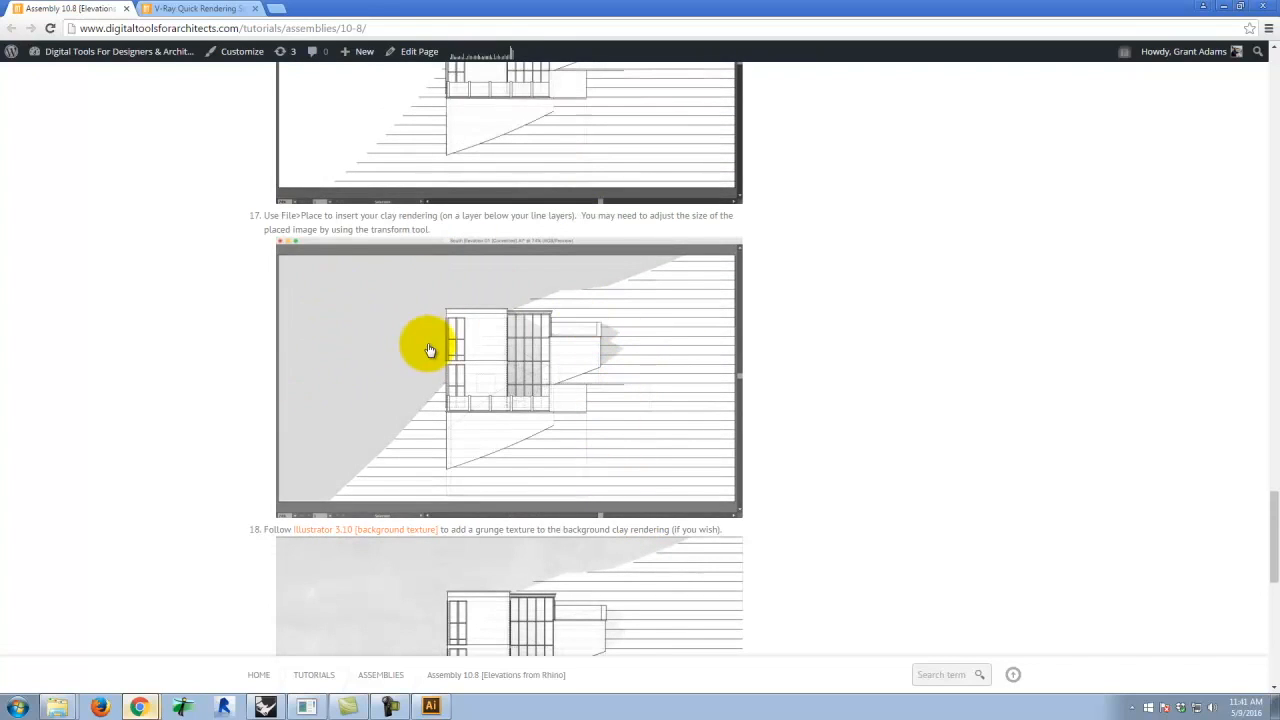
{"action": "scroll", "coordinate": [428, 349], "scroll_direction": "down", "scroll_amount": 2}
{"action": "scroll", "coordinate": [580, 360], "scroll_direction": "up", "scroll_amount": 2}
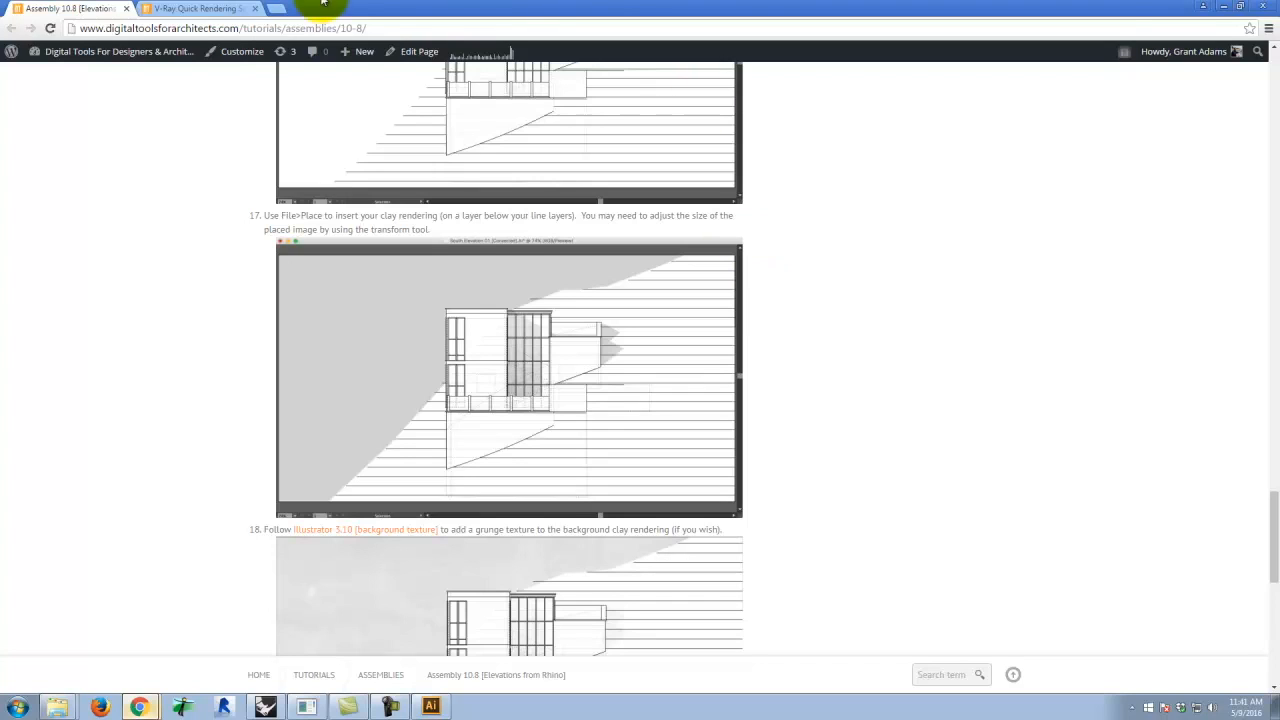
Bring up the V-Ray Quick Rendering Setups page and examine its introduction and its place among the V-Ray tutorials
{"action": "left_click", "coordinate": [221, 10]}
{"action": "scroll", "coordinate": [1092, 376], "scroll_direction": "down", "scroll_amount": 1}
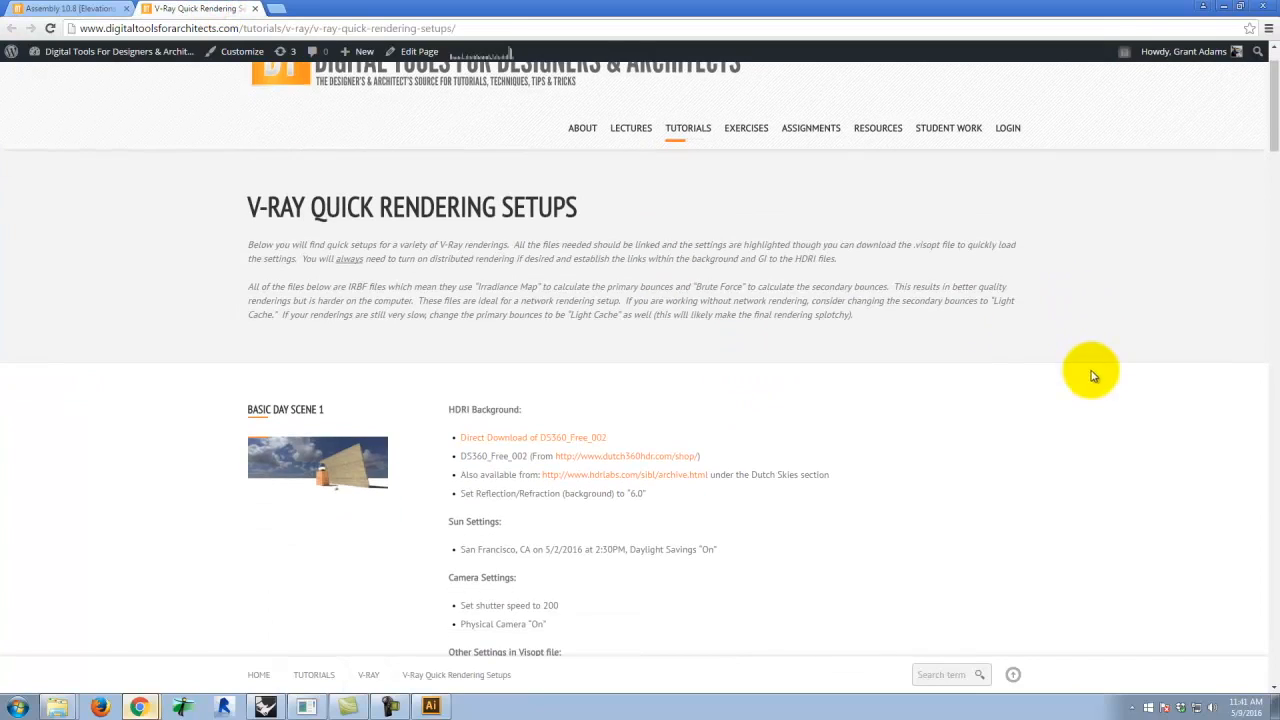
{"action": "scroll", "coordinate": [1094, 374], "scroll_direction": "up", "scroll_amount": 1}
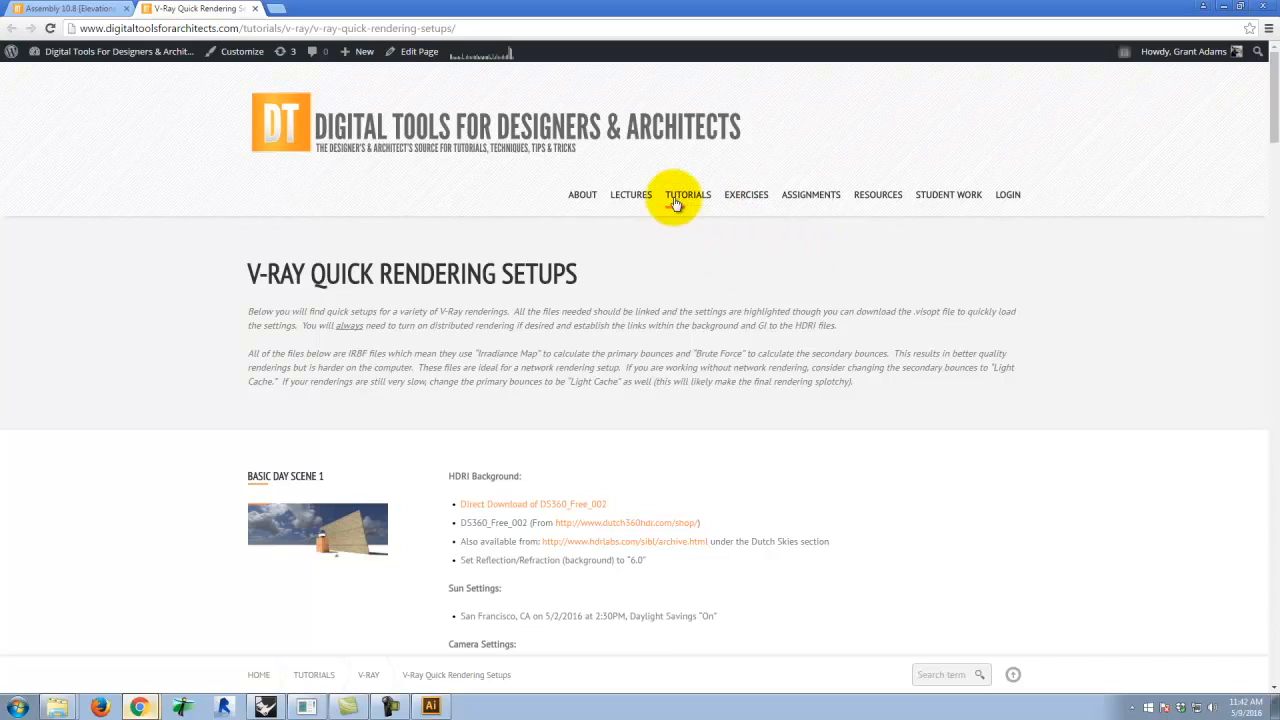
{"action": "mouse_move", "coordinate": [686, 192]}
{"action": "mouse_move", "coordinate": [672, 440]}
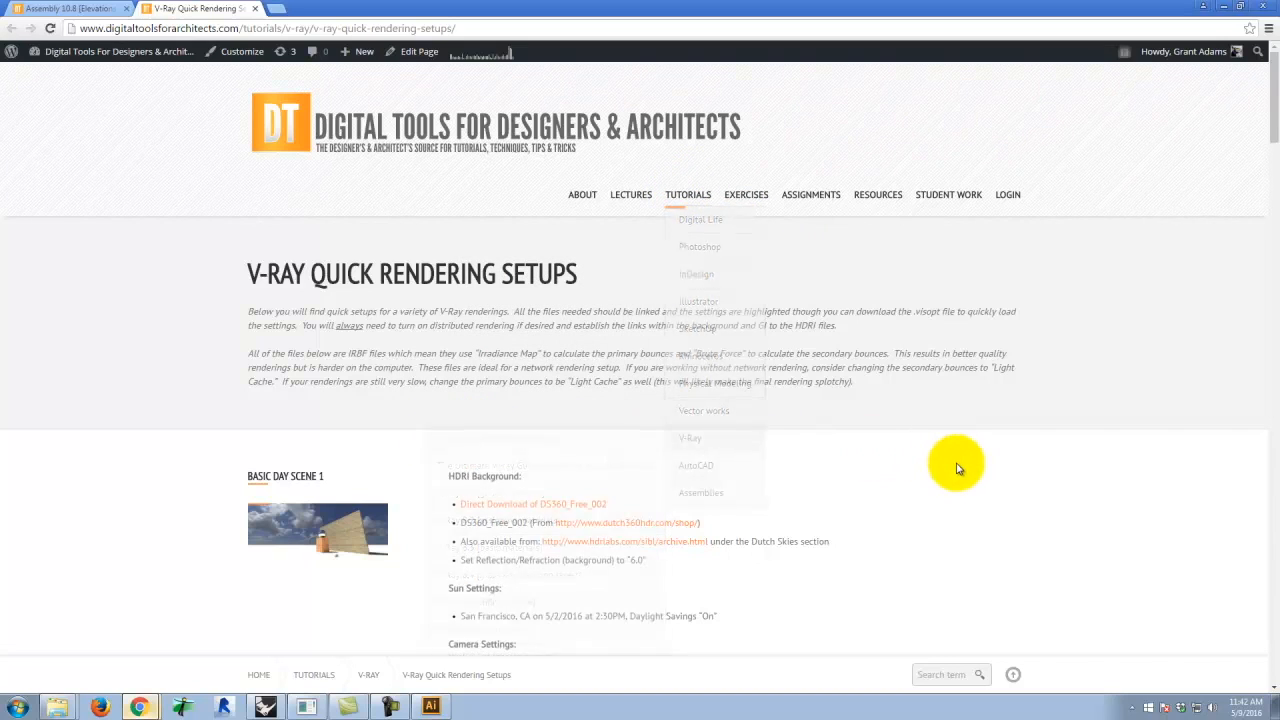
Examine the HDRI, sun and camera settings of the basic day scene setups
{"action": "scroll", "coordinate": [960, 463], "scroll_direction": "down", "scroll_amount": 10}
{"action": "scroll", "coordinate": [960, 463], "scroll_direction": "down", "scroll_amount": 7}
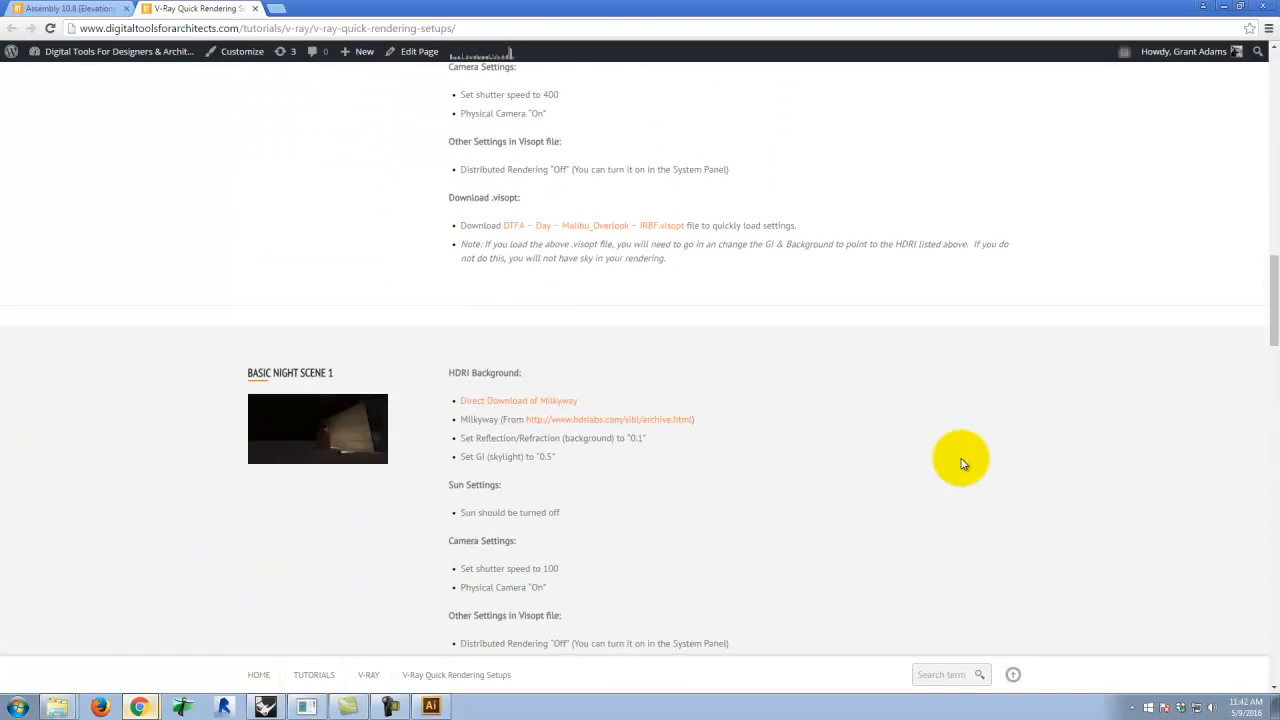
{"action": "scroll", "coordinate": [960, 463], "scroll_direction": "up", "scroll_amount": 14}
{"action": "scroll", "coordinate": [960, 460], "scroll_direction": "up", "scroll_amount": 4}
{"action": "scroll", "coordinate": [937, 457], "scroll_direction": "down", "scroll_amount": 3}
{"action": "scroll", "coordinate": [457, 271], "scroll_direction": "down", "scroll_amount": 3}
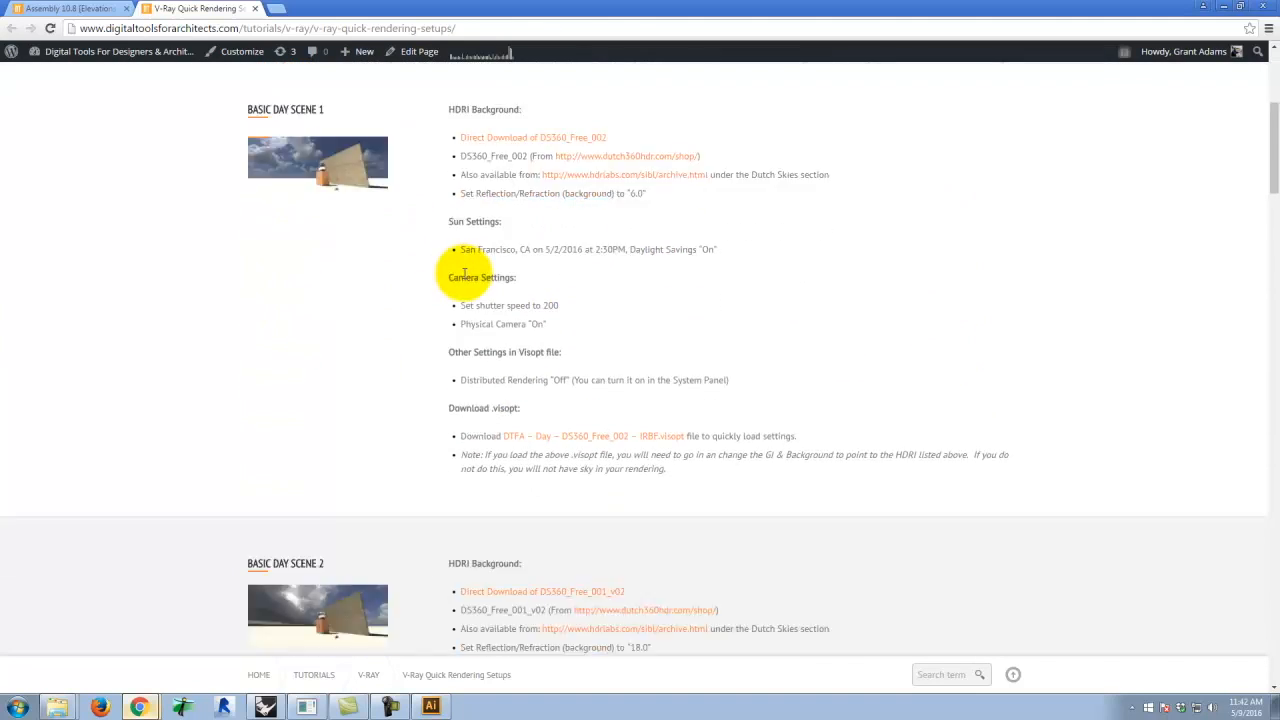
{"action": "scroll", "coordinate": [497, 343], "scroll_direction": "down", "scroll_amount": 3}
{"action": "scroll", "coordinate": [490, 390], "scroll_direction": "down", "scroll_amount": 1}
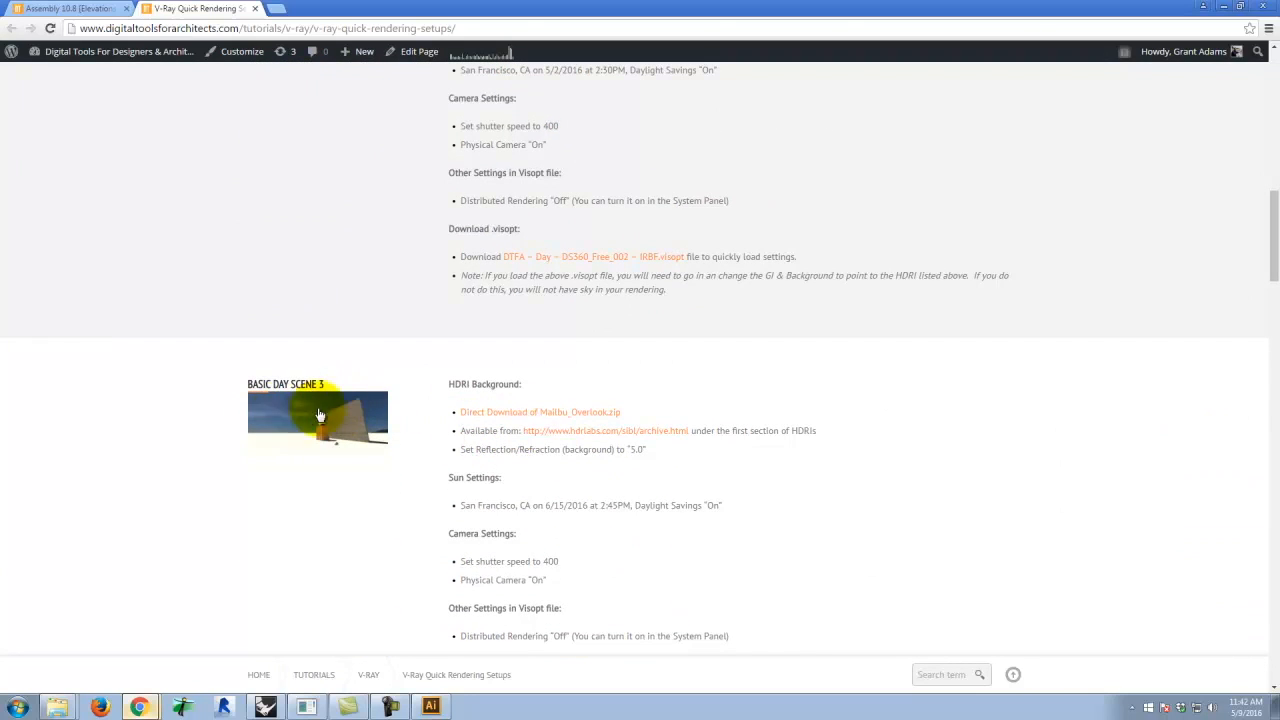
{"action": "scroll", "coordinate": [400, 400], "scroll_direction": "down", "scroll_amount": 5}
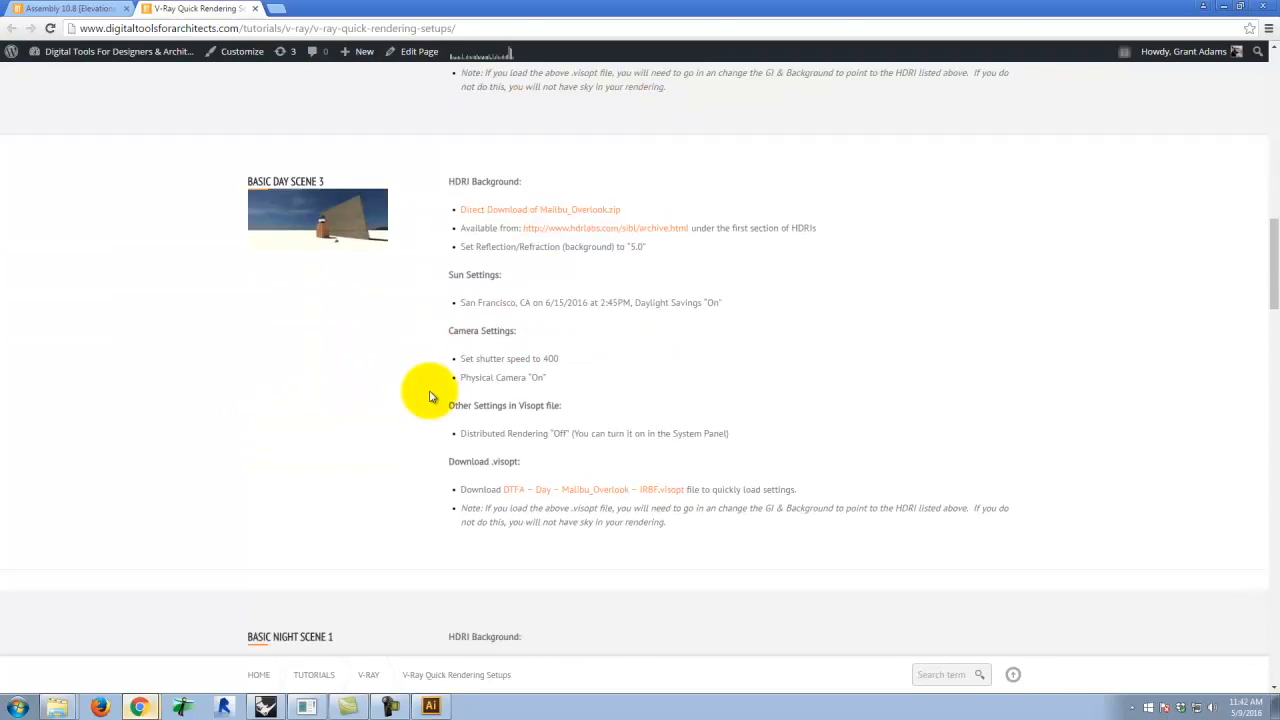
Examine the night and sunset scene setups through to the Clay Rendering 1 settings at the end of the page
{"action": "scroll", "coordinate": [528, 371], "scroll_direction": "down", "scroll_amount": 10}
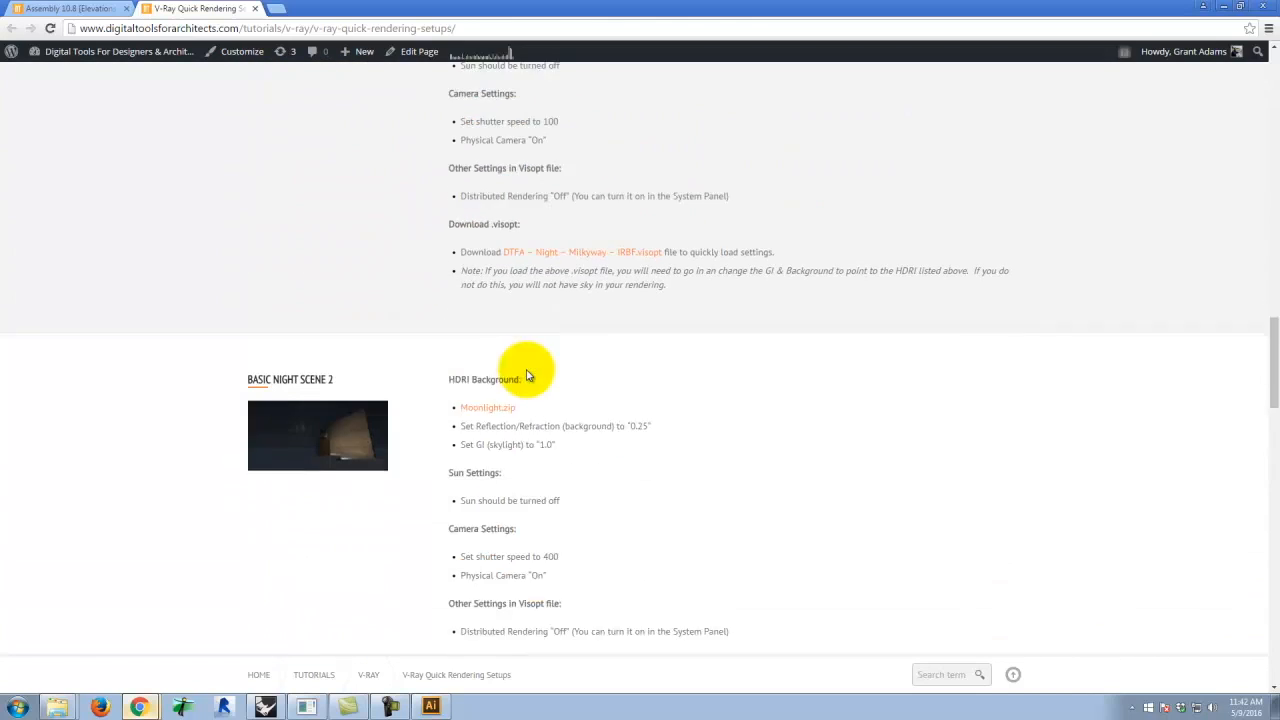
{"action": "scroll", "coordinate": [513, 403], "scroll_direction": "down", "scroll_amount": 4}
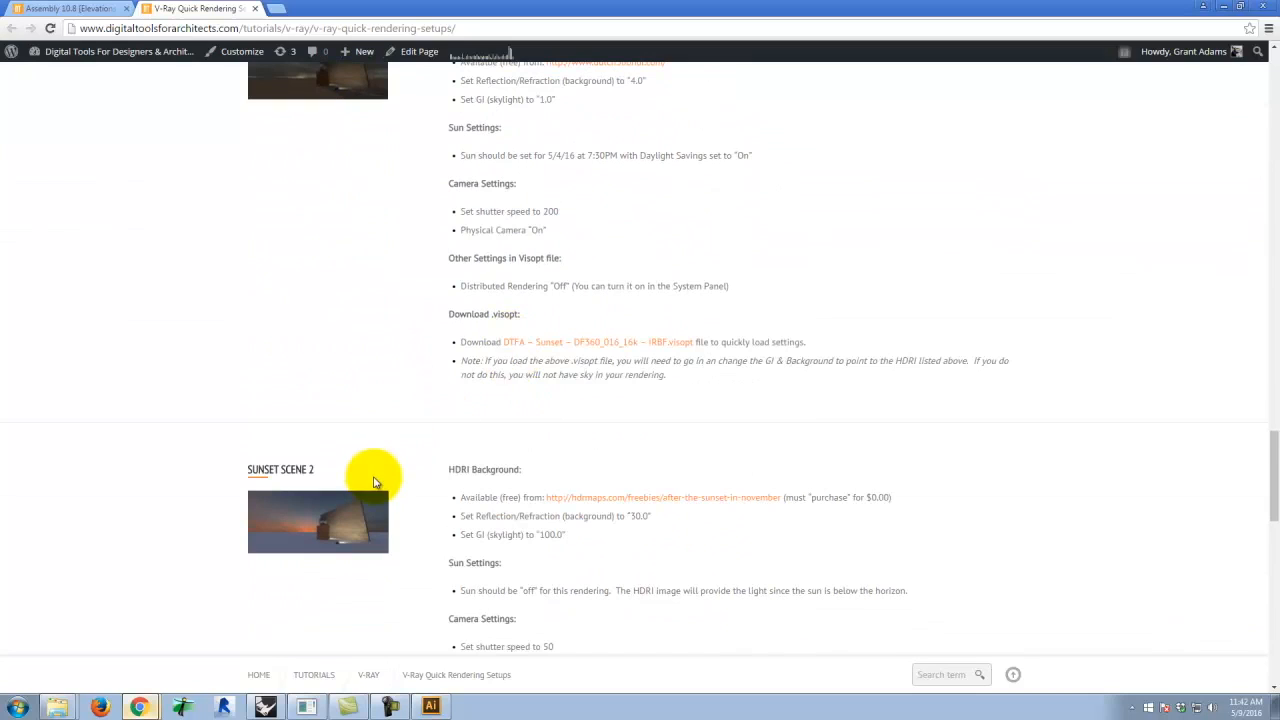
{"action": "scroll", "coordinate": [371, 471], "scroll_direction": "down", "scroll_amount": 1}
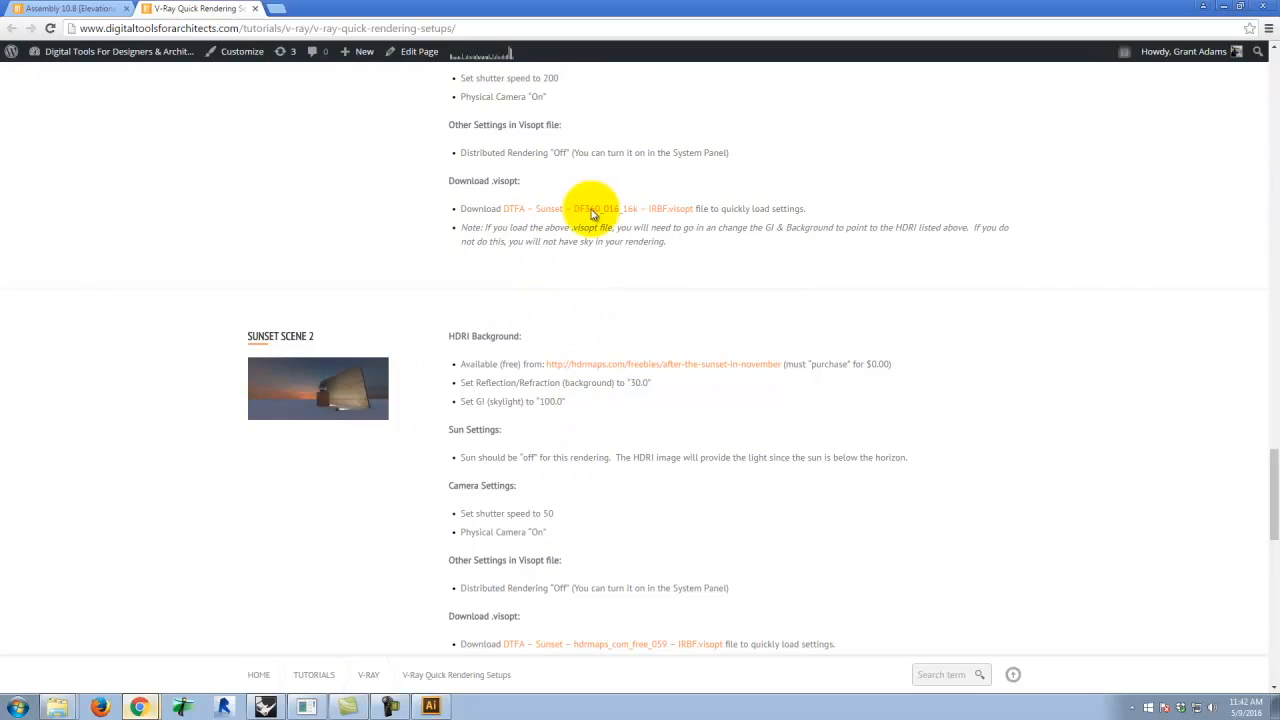
{"action": "scroll", "coordinate": [565, 455], "scroll_direction": "down", "scroll_amount": 5}
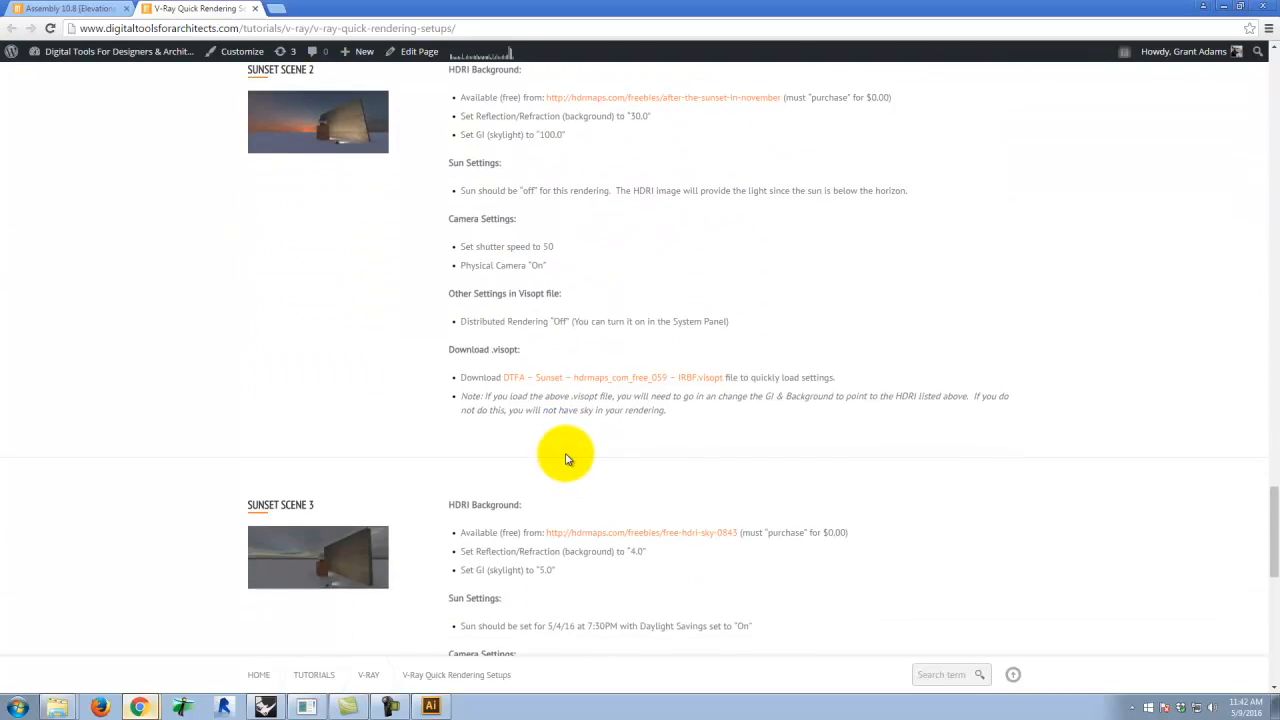
{"action": "scroll", "coordinate": [557, 394], "scroll_direction": "down", "scroll_amount": 4}
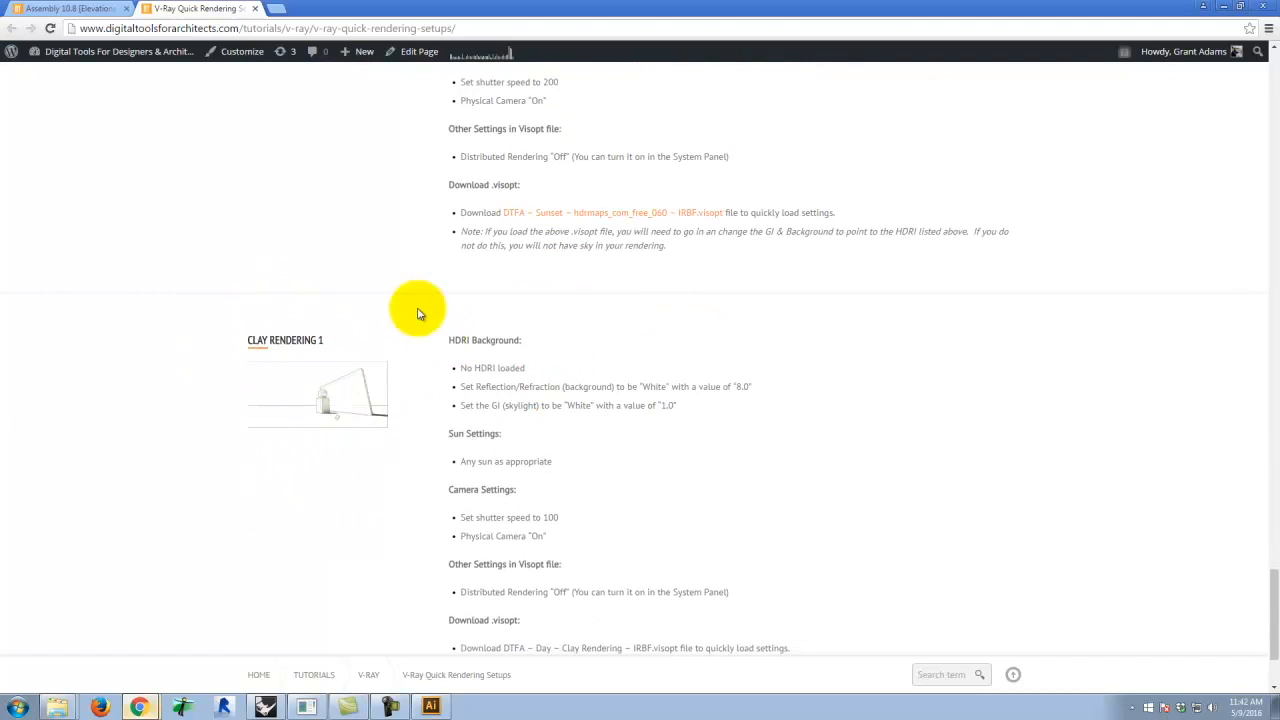
{"action": "scroll", "coordinate": [403, 371], "scroll_direction": "down", "scroll_amount": 1}
{"action": "scroll", "coordinate": [403, 371], "scroll_direction": "down", "scroll_amount": 2}
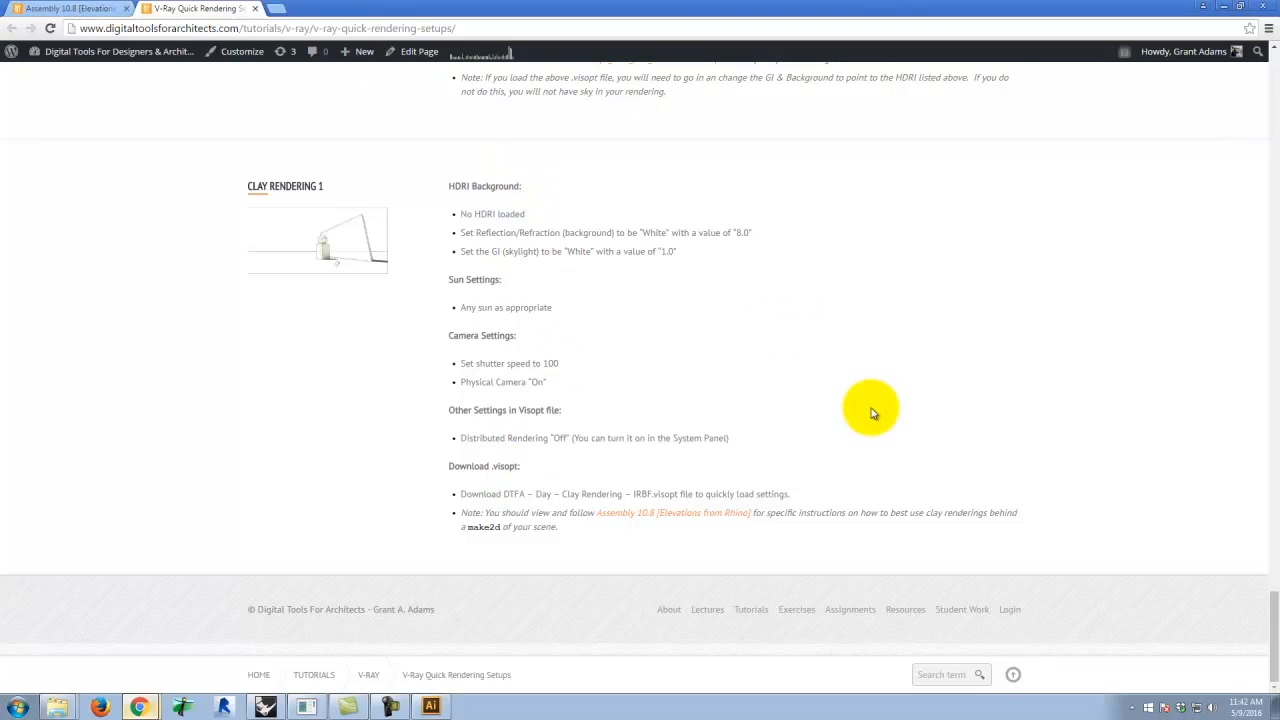
Return to the start of the page and check where V-Ray Quick Rendering Setups is listed in the site's tutorials
{"action": "scroll", "coordinate": [871, 409], "scroll_direction": "up", "scroll_amount": 8}
{"action": "scroll", "coordinate": [873, 418], "scroll_direction": "up", "scroll_amount": 15}
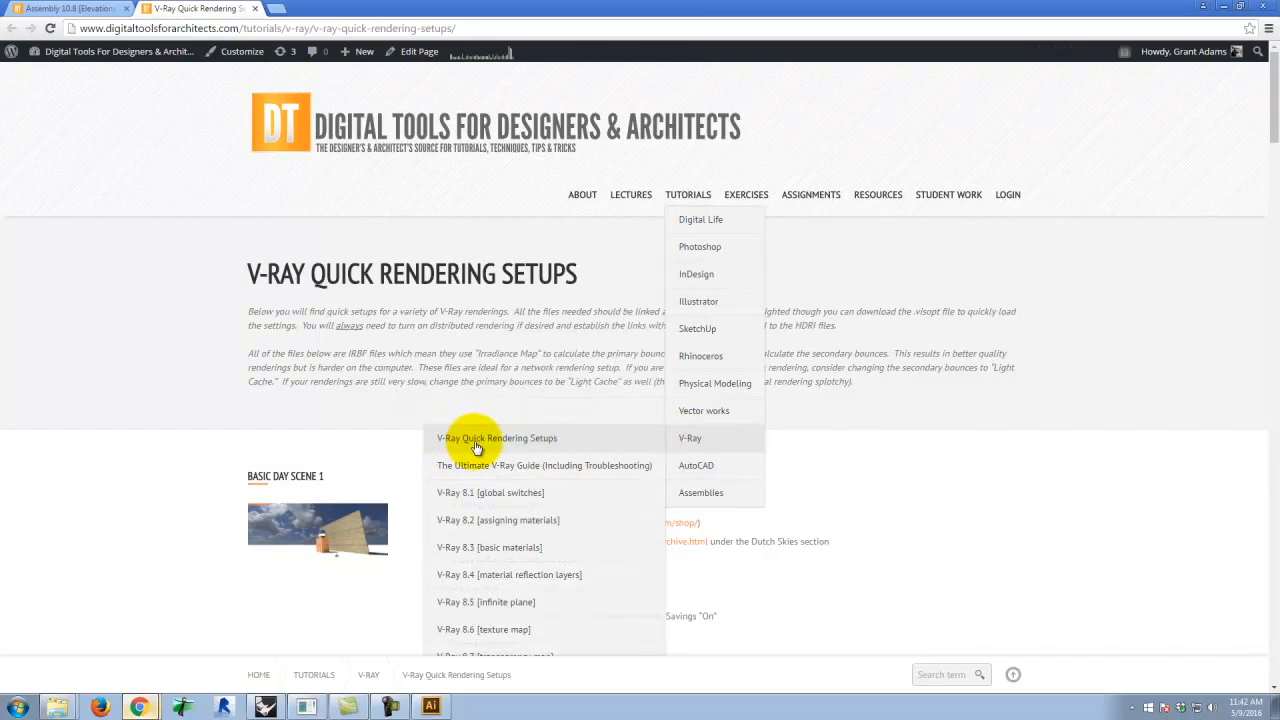
{"action": "left_click", "coordinate": [1045, 497]}
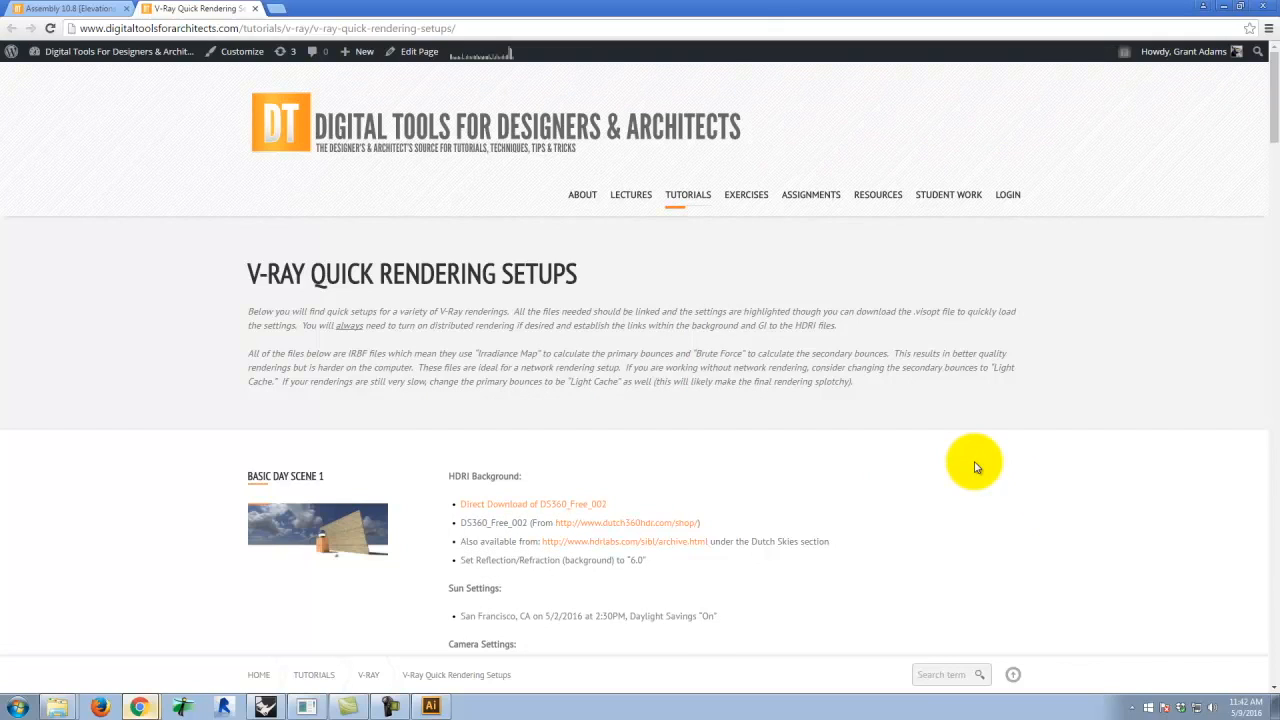
Find the Clay Rendering 1 setup and highlight the file name DTFA – Day – Clay Rendering – IRBF.visopt
{"action": "scroll", "coordinate": [976, 467], "scroll_direction": "down", "scroll_amount": 15}
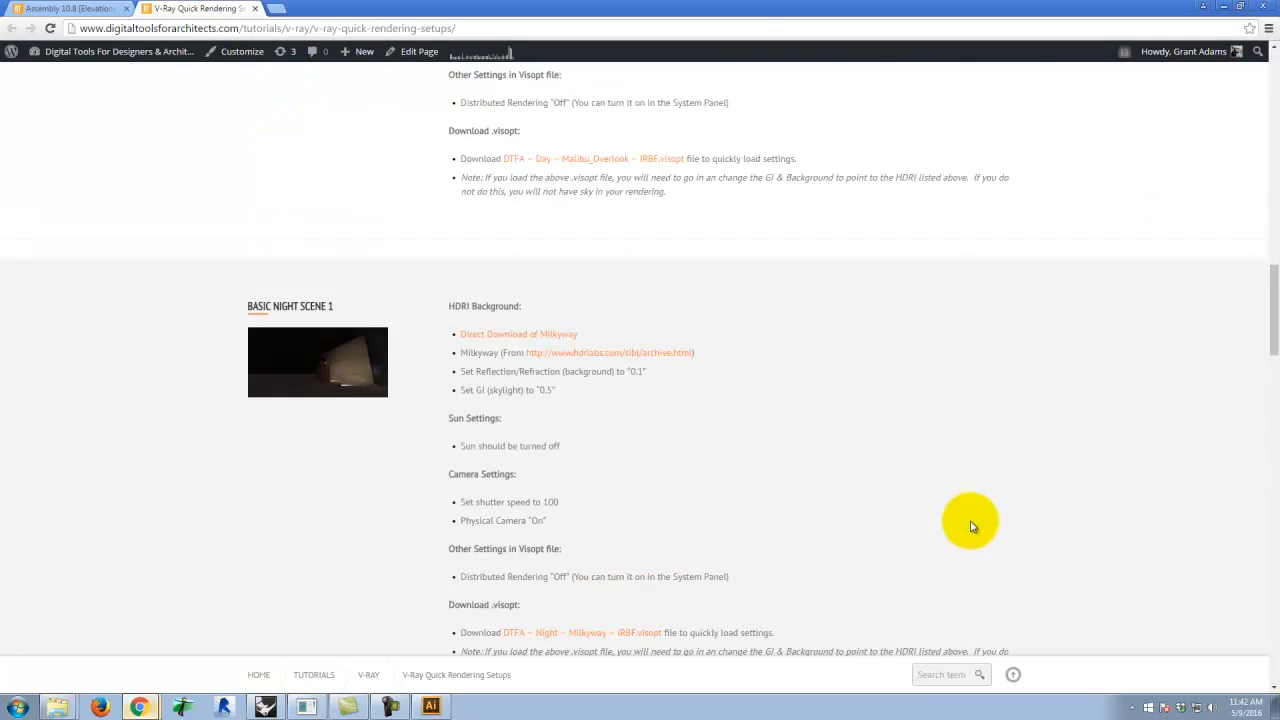
{"action": "scroll", "coordinate": [970, 596], "scroll_direction": "down", "scroll_amount": 15}
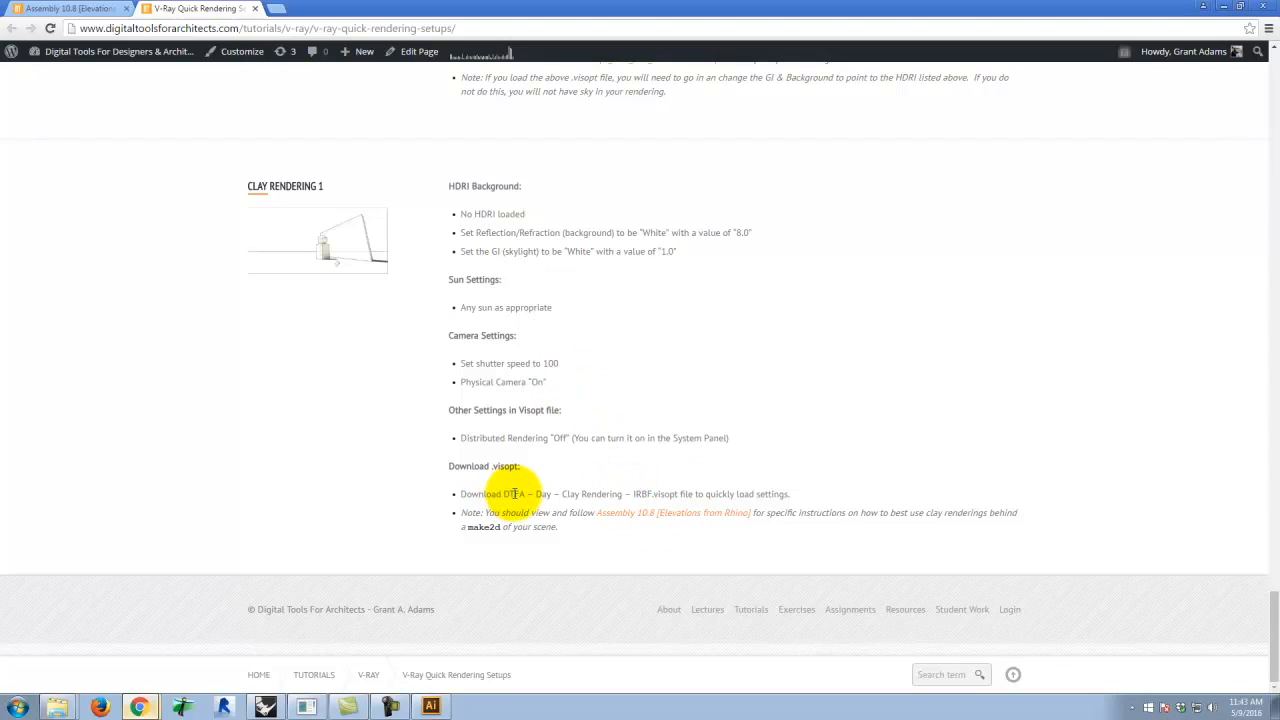
{"action": "left_click_drag", "start_coordinate": [502, 493], "coordinate": [666, 479]}
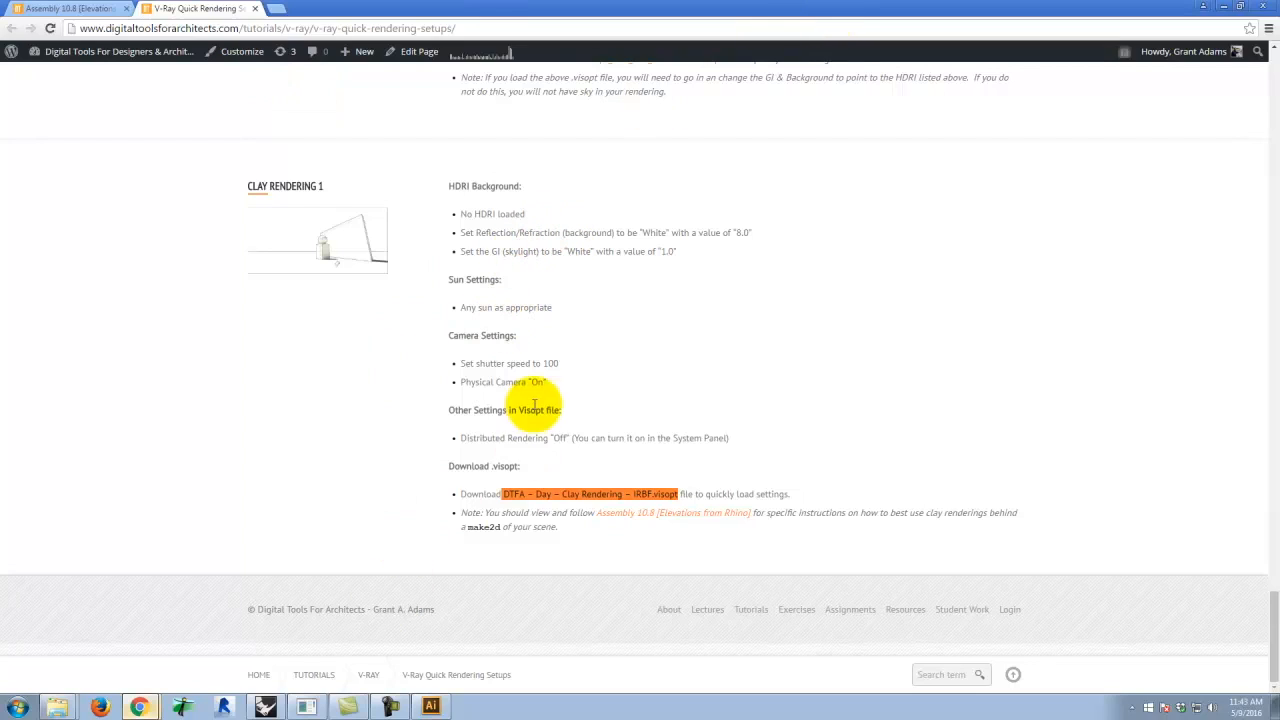
Switch to Rhino and load DTFA - Day - Clay Render - IRBF.visopt from Bluestone (J:) > Resources > V-Ray > V-Ray Visopt into the V-Ray options
{"action": "left_click", "coordinate": [266, 708]}
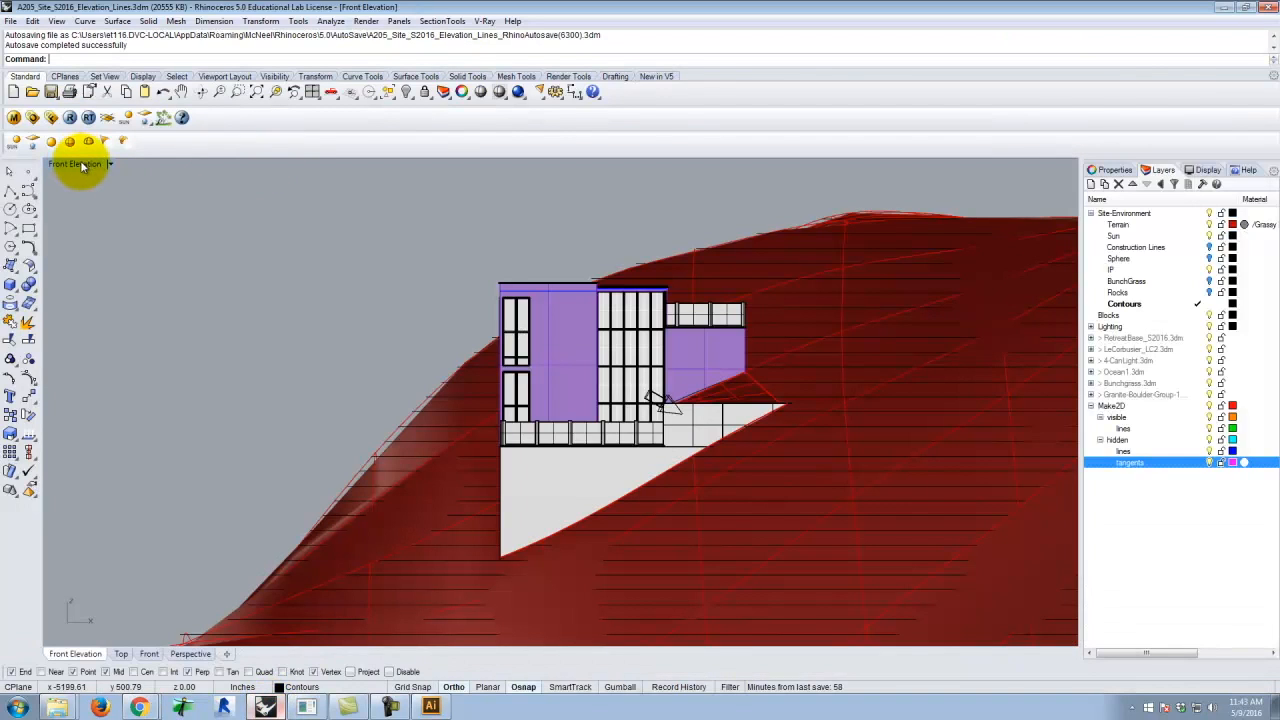
{"action": "left_click", "coordinate": [33, 118]}
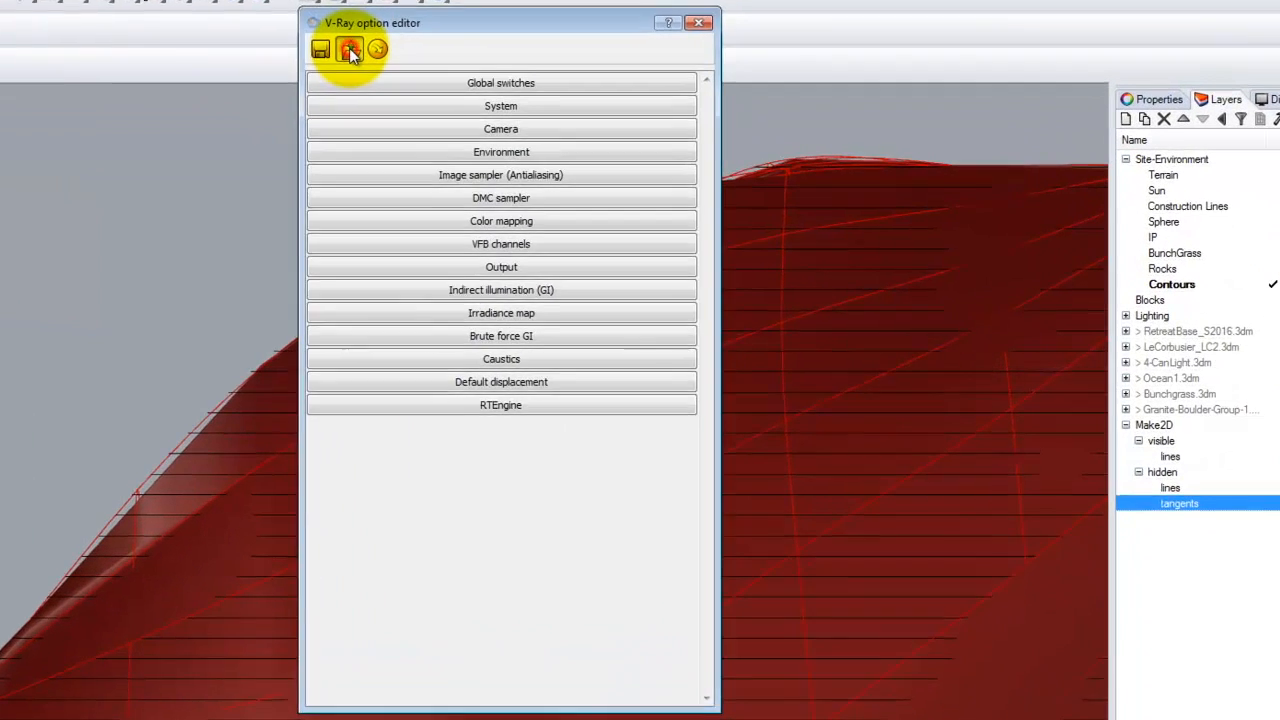
{"action": "left_click", "coordinate": [530, 136]}
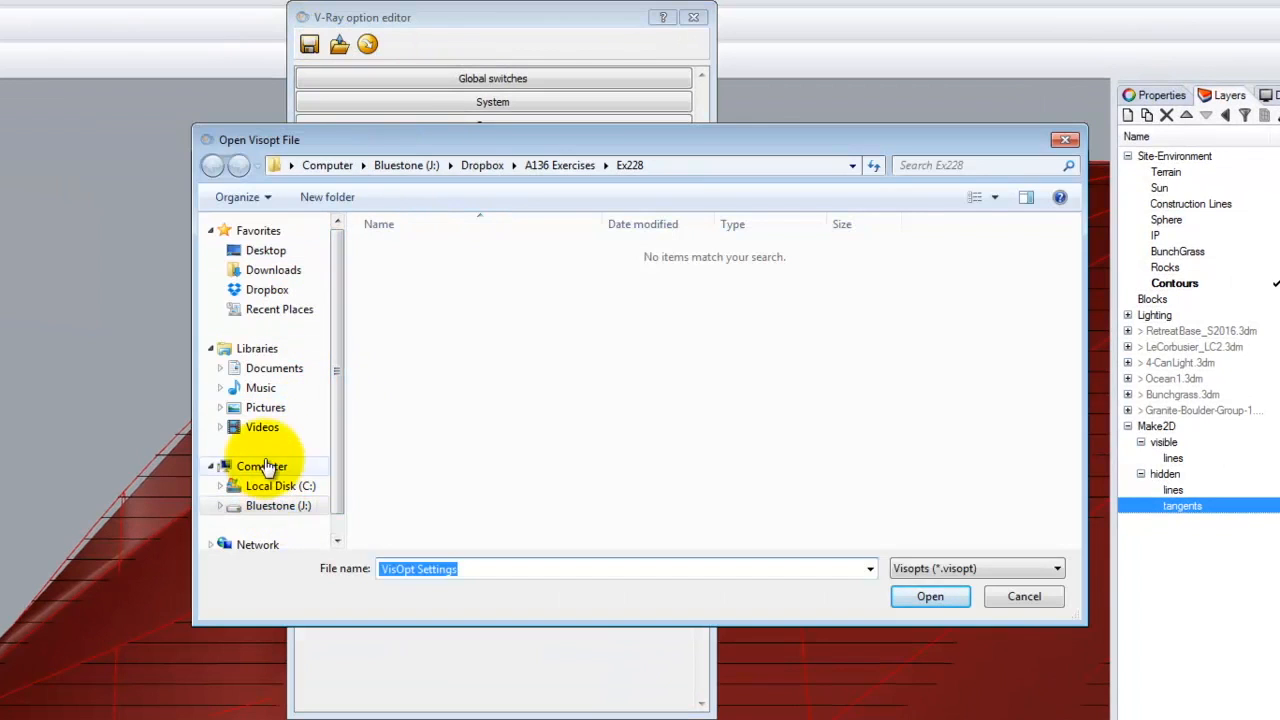
{"action": "left_click_drag", "start_coordinate": [335, 266], "coordinate": [337, 371]}
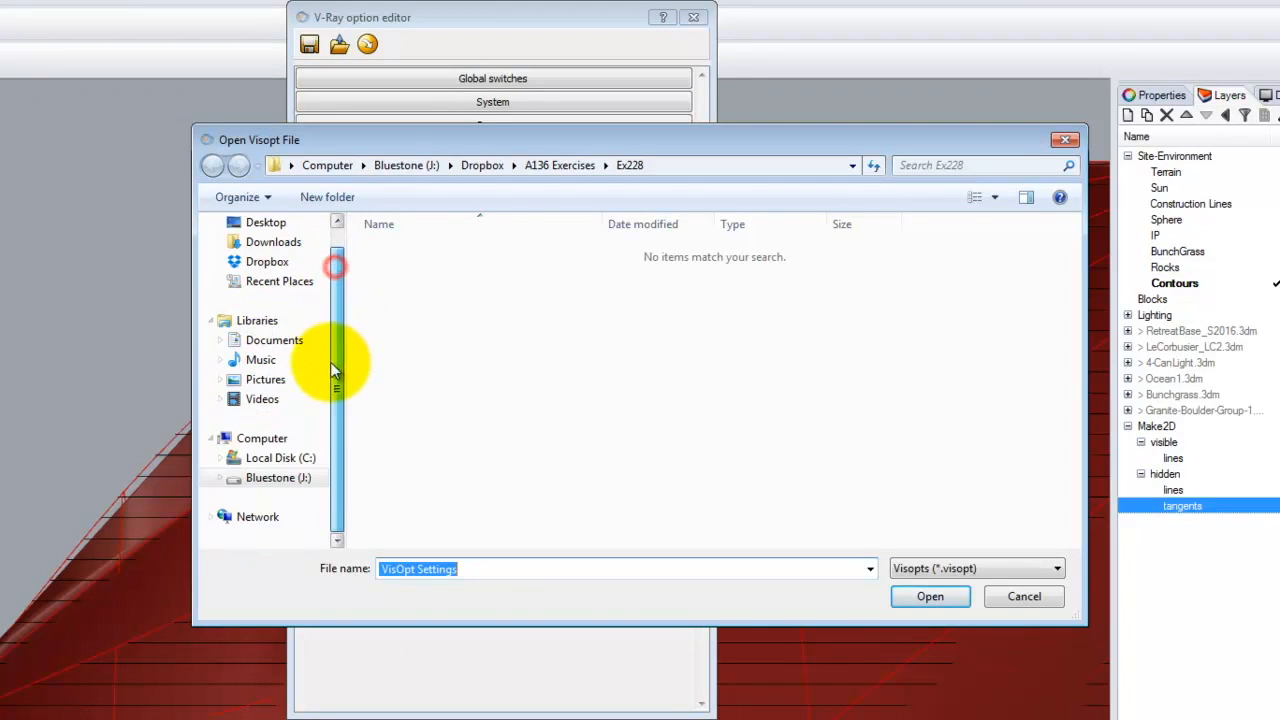
{"action": "left_click", "coordinate": [257, 479]}
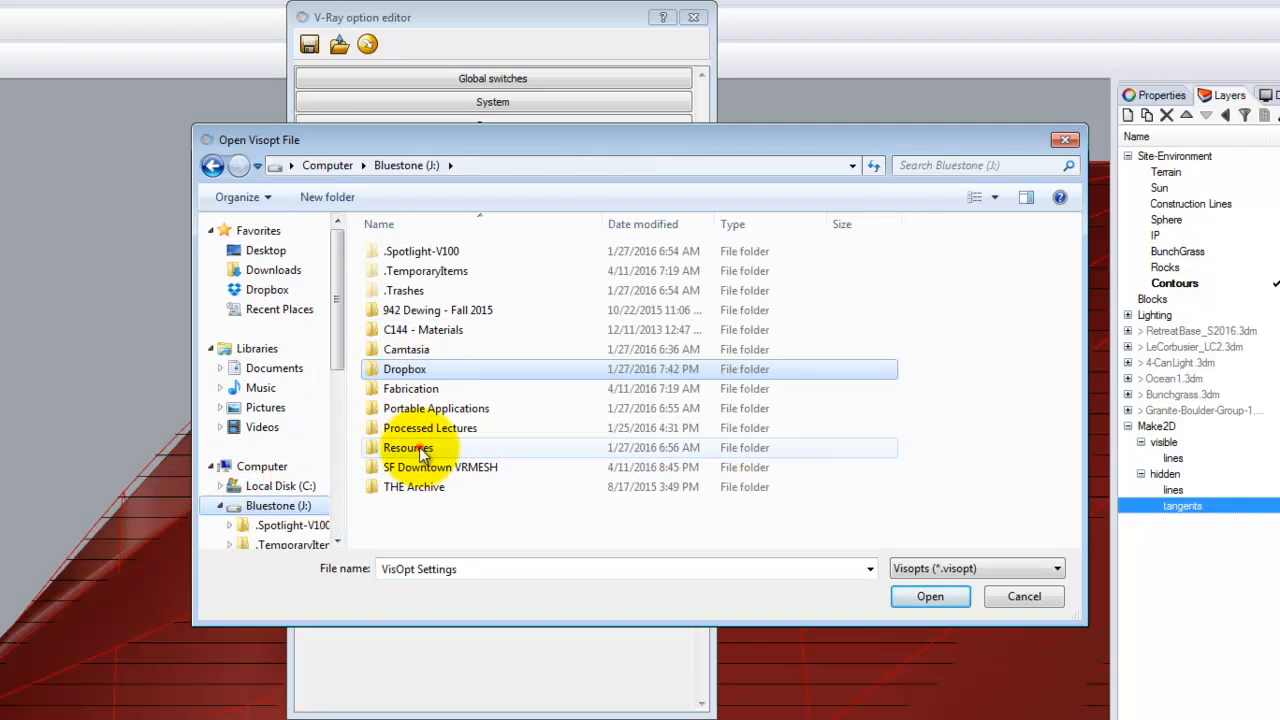
{"action": "double_click", "coordinate": [419, 446]}
{"action": "double_click", "coordinate": [423, 332]}
{"action": "left_click", "coordinate": [428, 312]}
{"action": "double_click", "coordinate": [428, 312]}
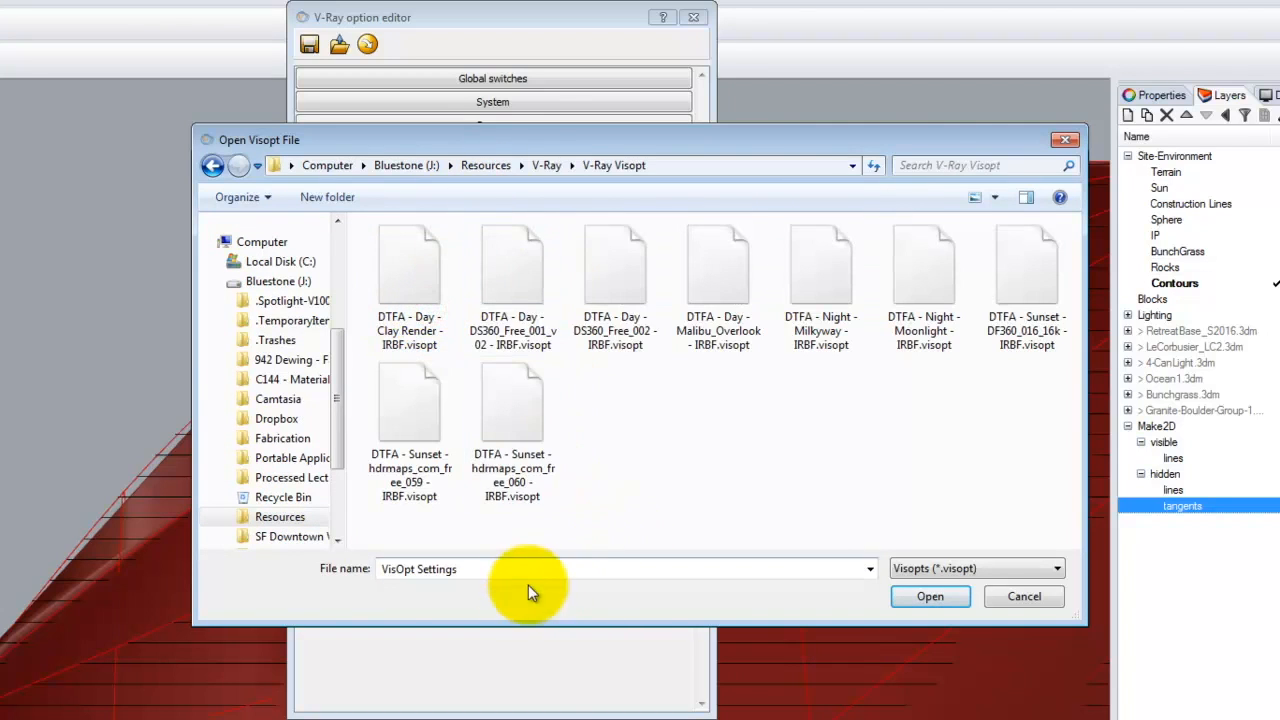
{"action": "left_click", "coordinate": [406, 268]}
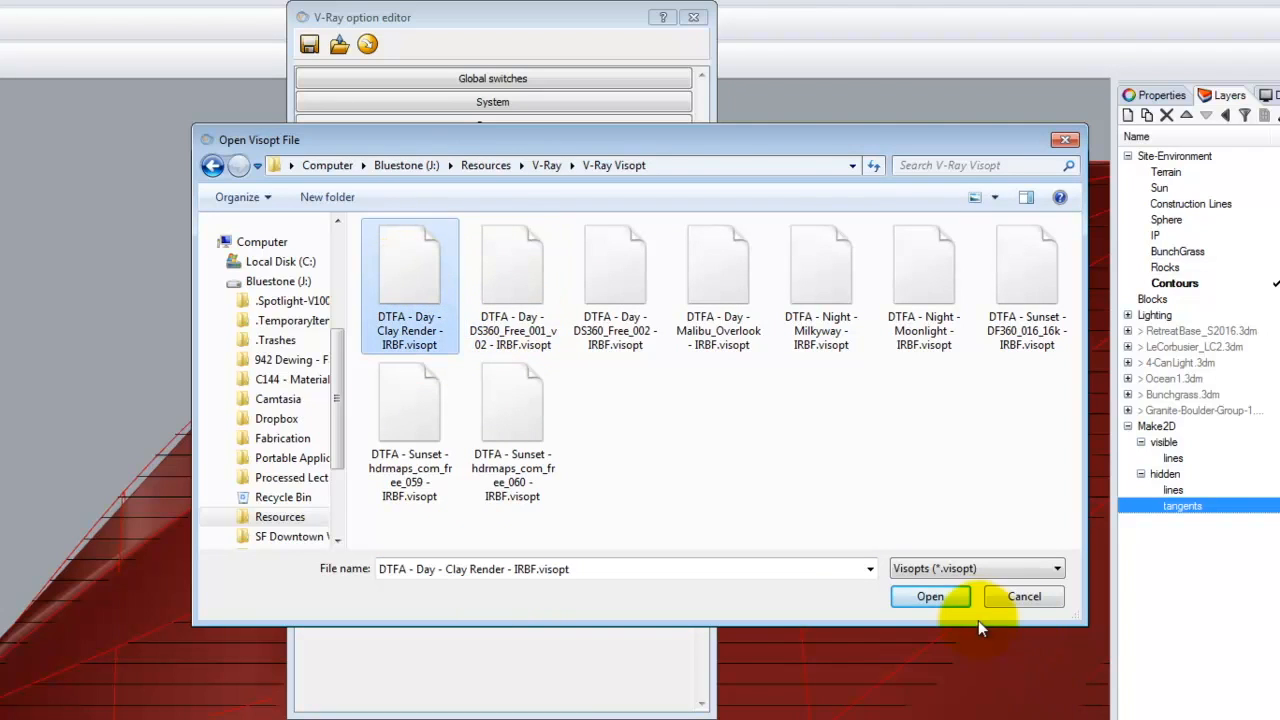
{"action": "left_click", "coordinate": [930, 597]}
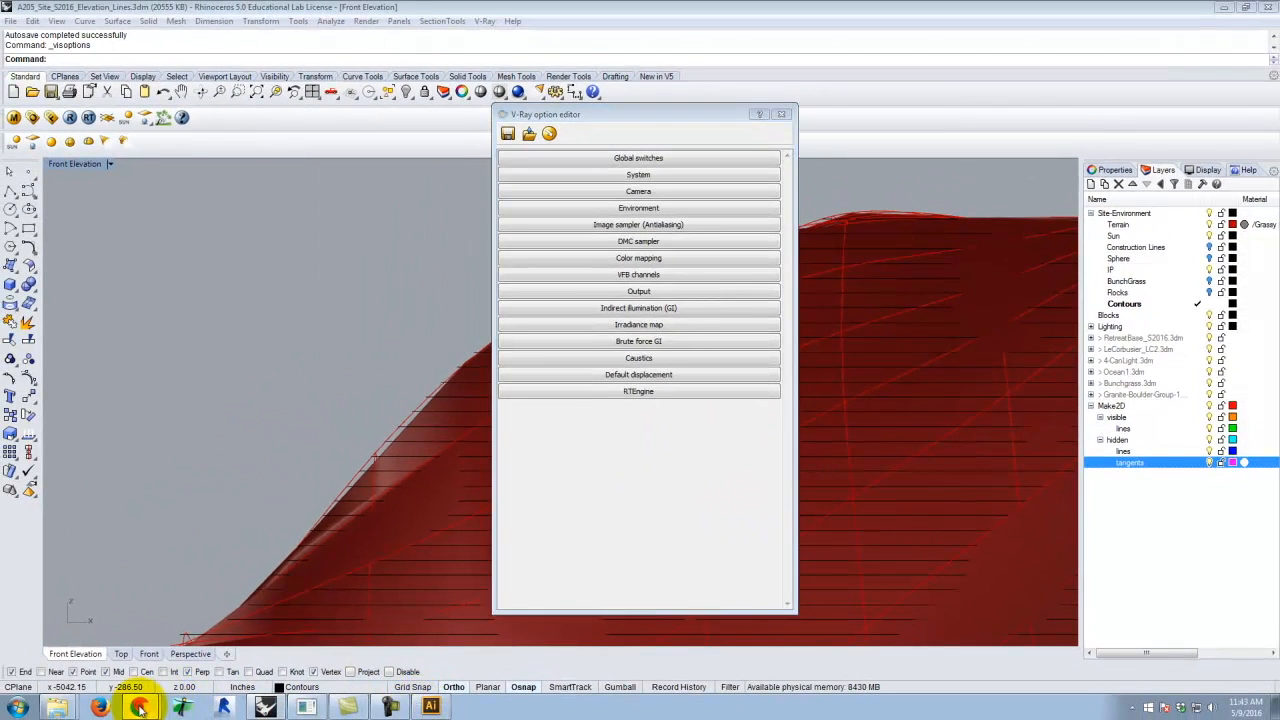
Switch to the browser and review the Clay Rendering 1 HDRI background, sun and camera settings
{"action": "left_click", "coordinate": [139, 707]}
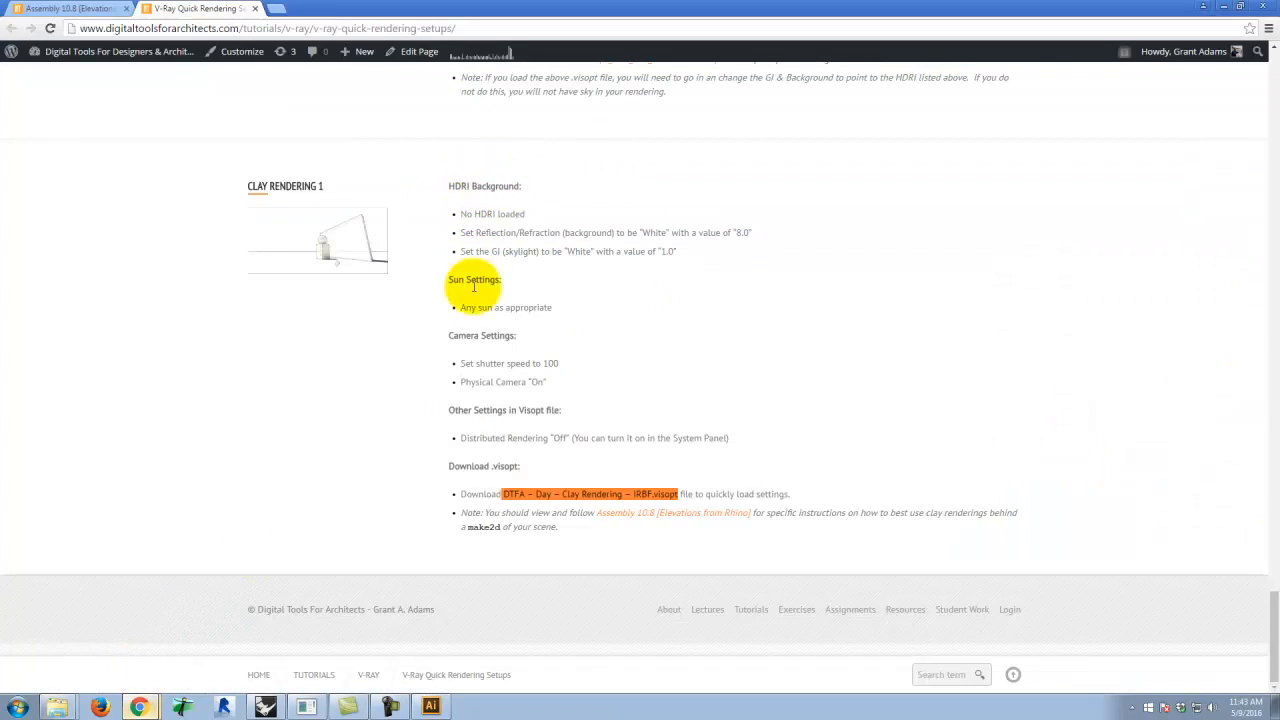
{"action": "left_click_drag", "start_coordinate": [460, 213], "coordinate": [558, 213]}
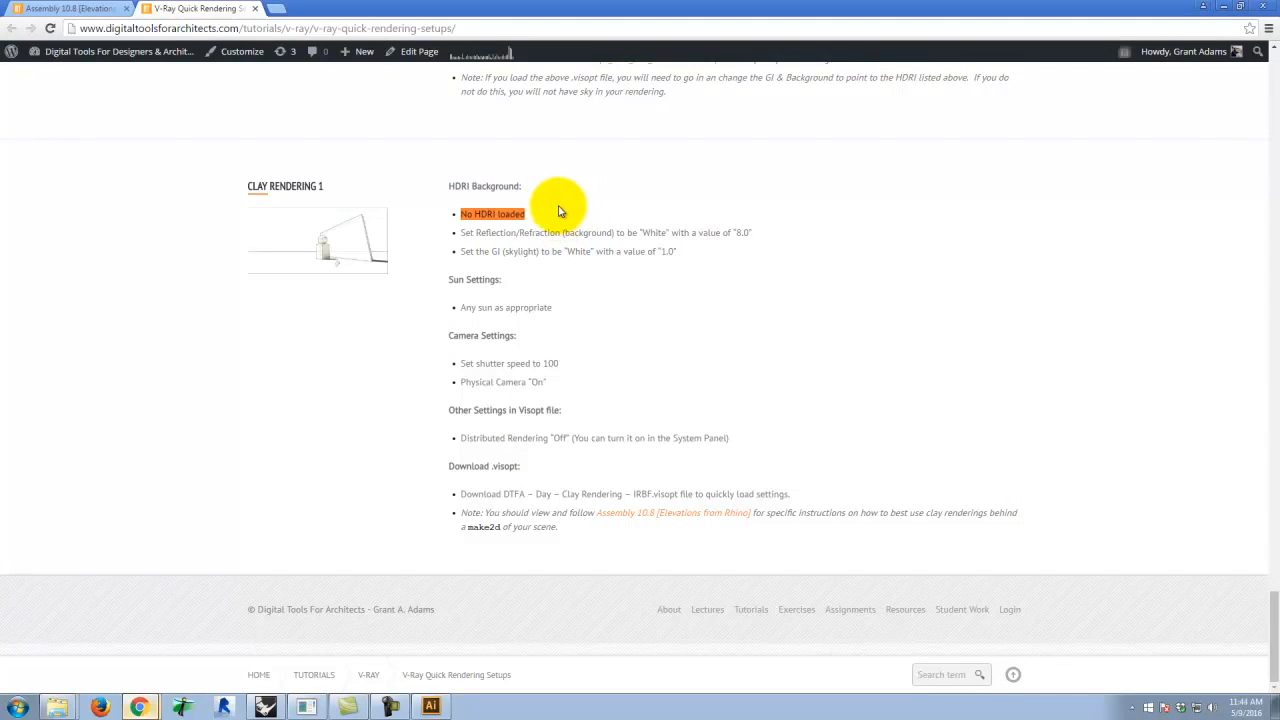
{"action": "left_click_drag", "start_coordinate": [463, 232], "coordinate": [645, 219]}
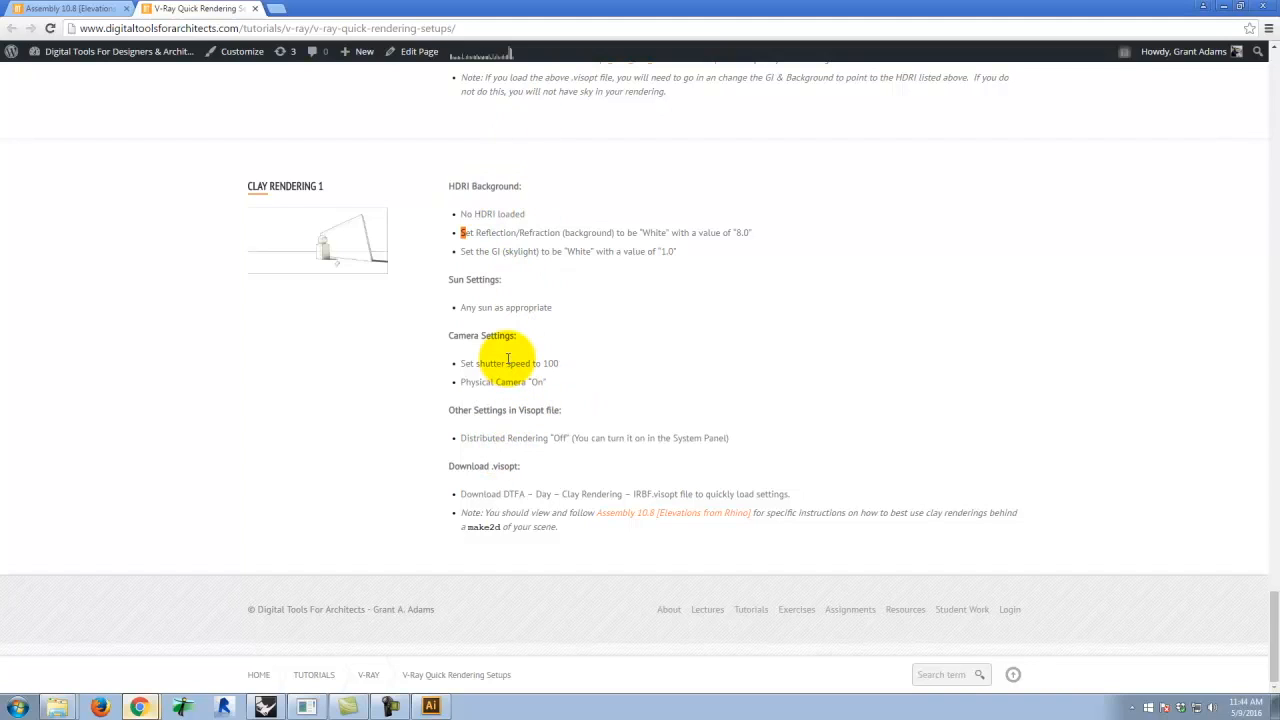
Switch back to Rhino, close the V-Ray option editor and restore the Front Elevation named view
{"action": "left_click", "coordinate": [265, 705]}
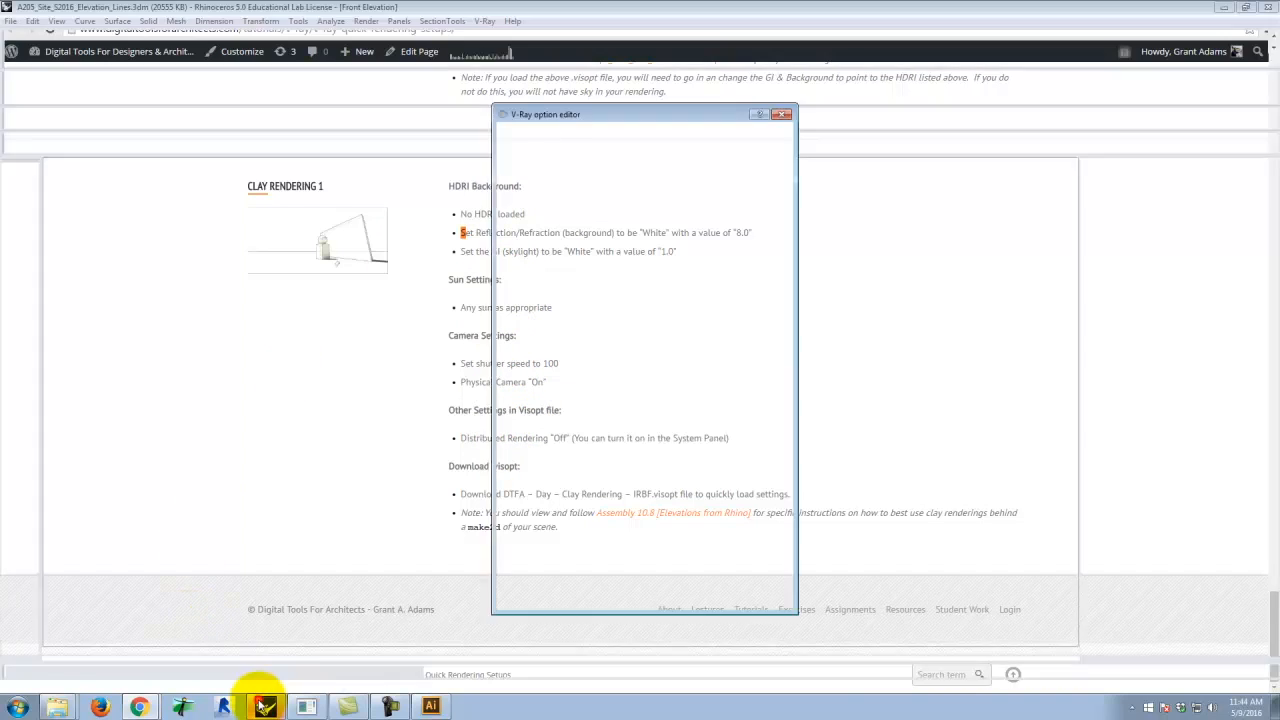
{"action": "left_click", "coordinate": [786, 116]}
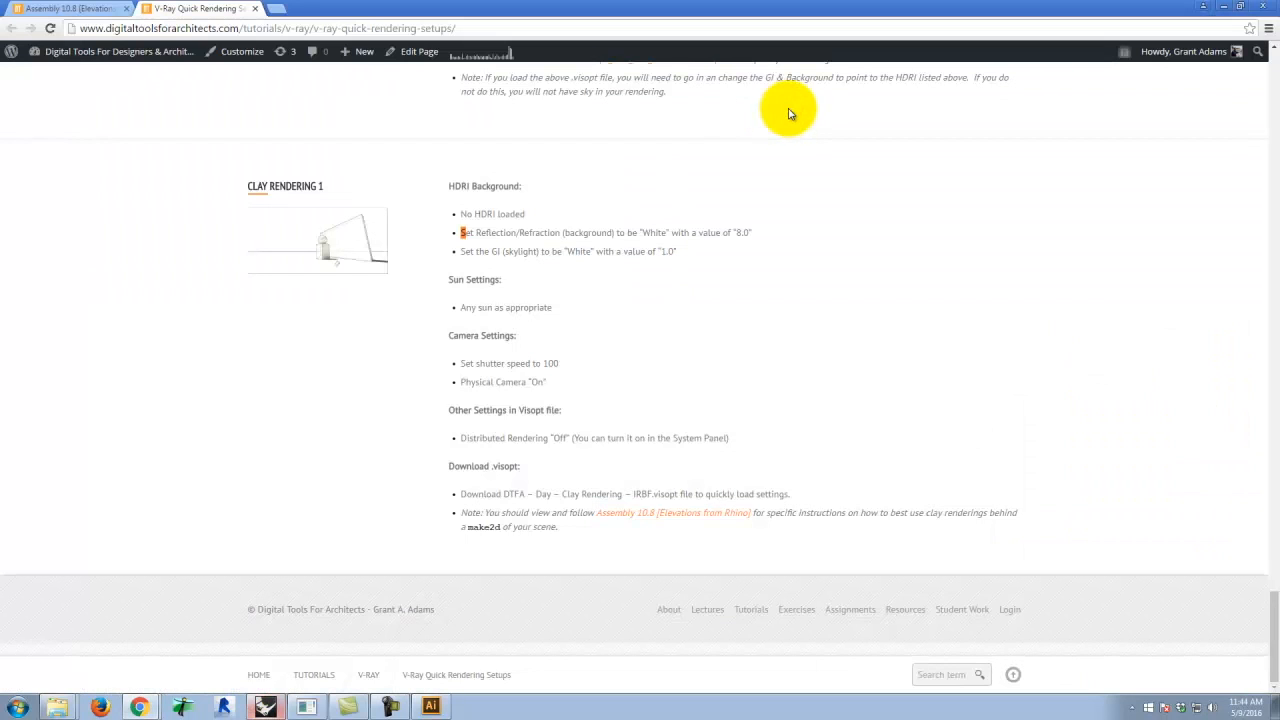
{"action": "left_click", "coordinate": [265, 705]}
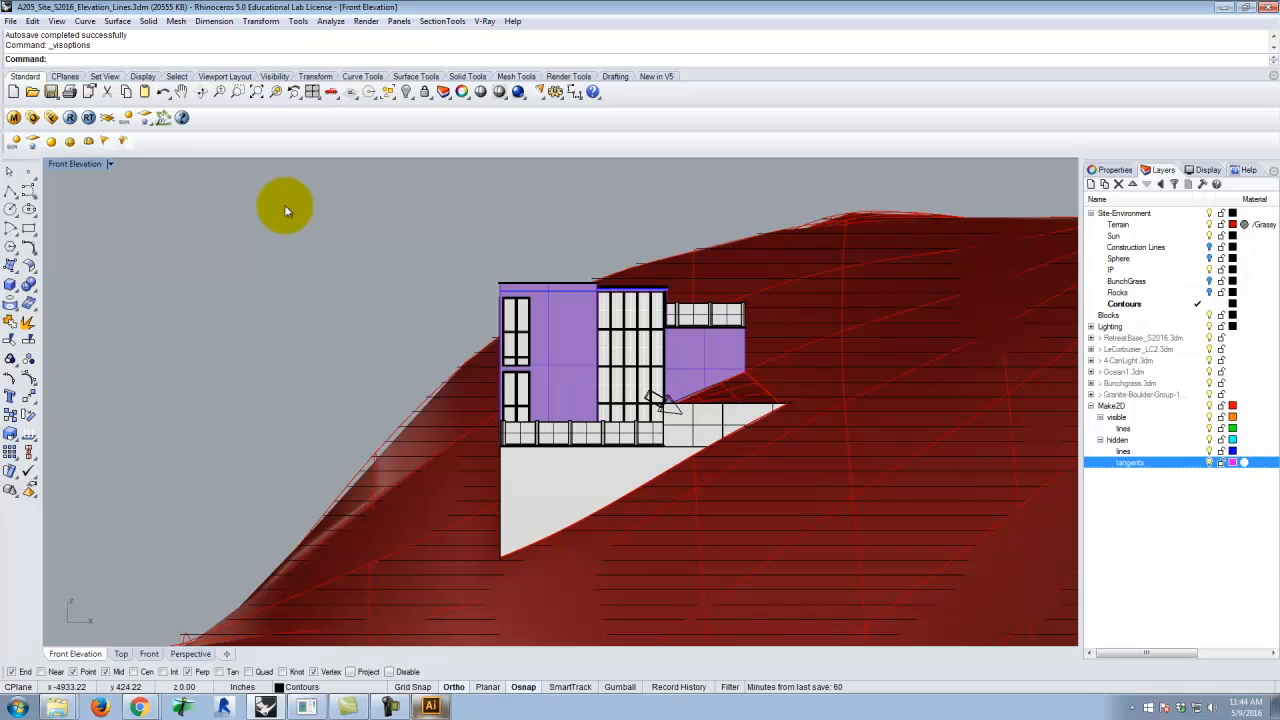
{"action": "left_click", "coordinate": [111, 165]}
{"action": "mouse_move", "coordinate": [180, 390]}
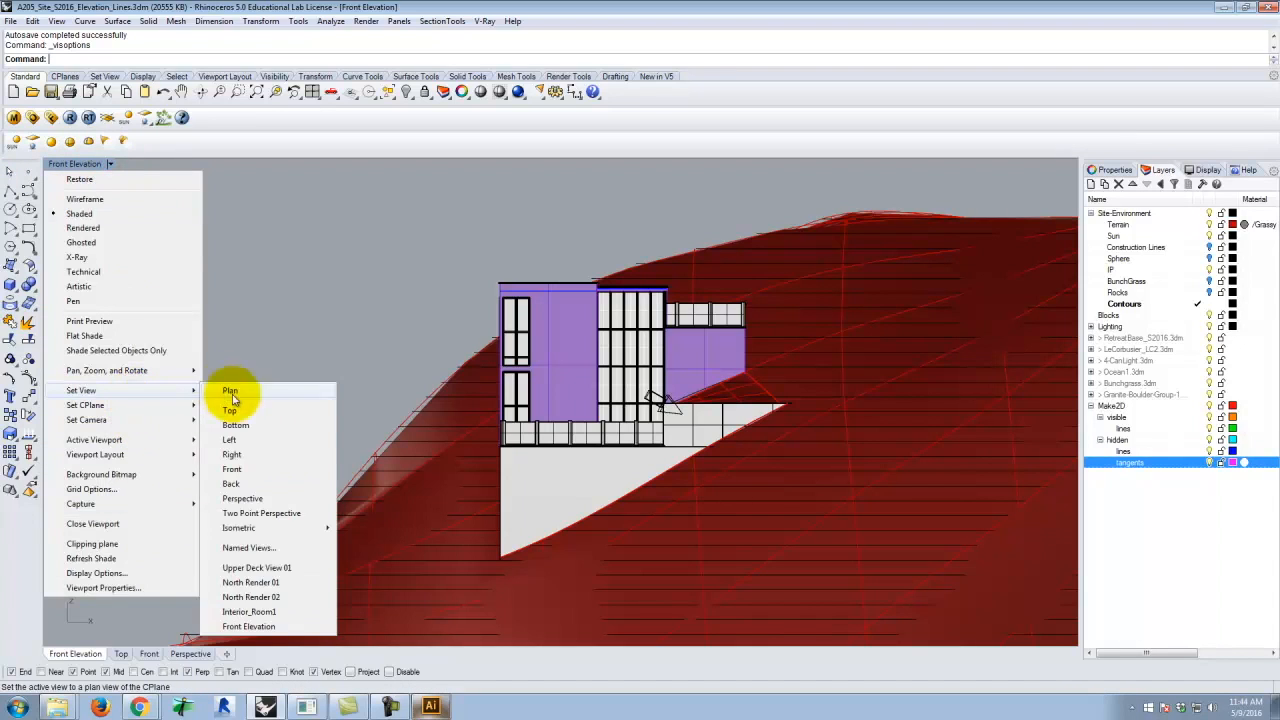
{"action": "left_click", "coordinate": [250, 626]}
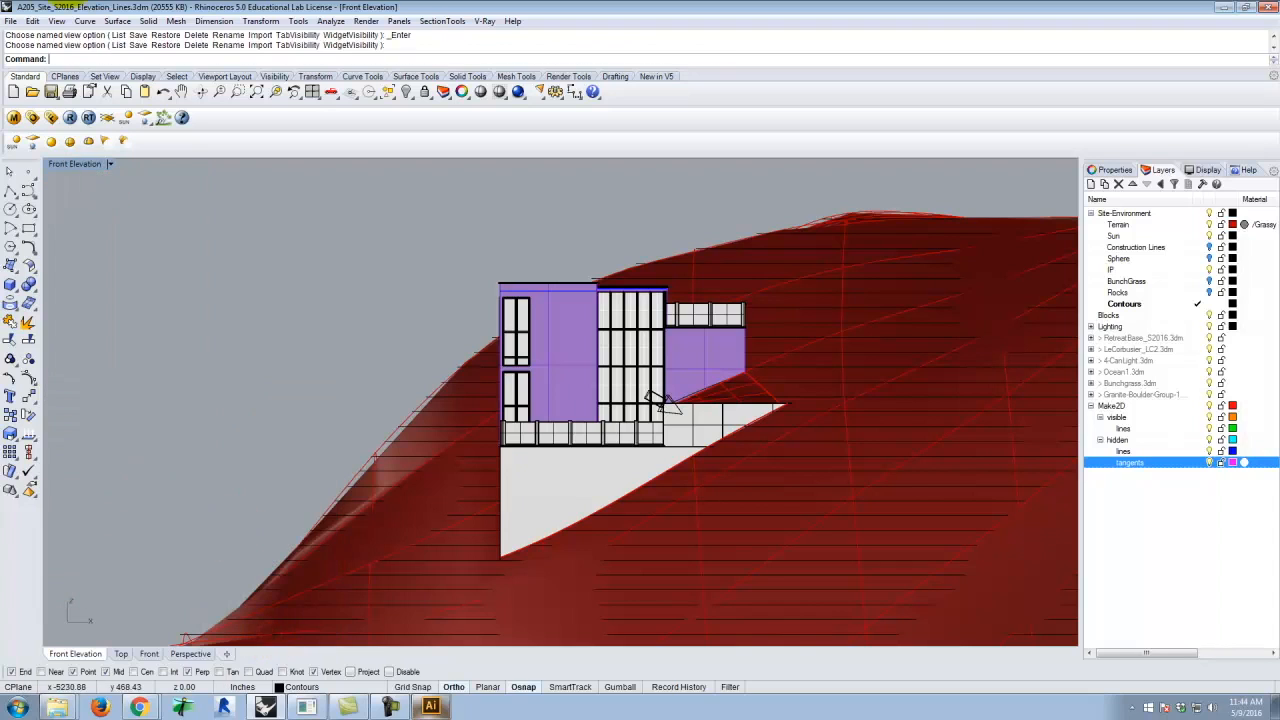
Match the V-Ray output image aspect ratio to the Front Elevation view and lock it
{"action": "left_click", "coordinate": [34, 118]}
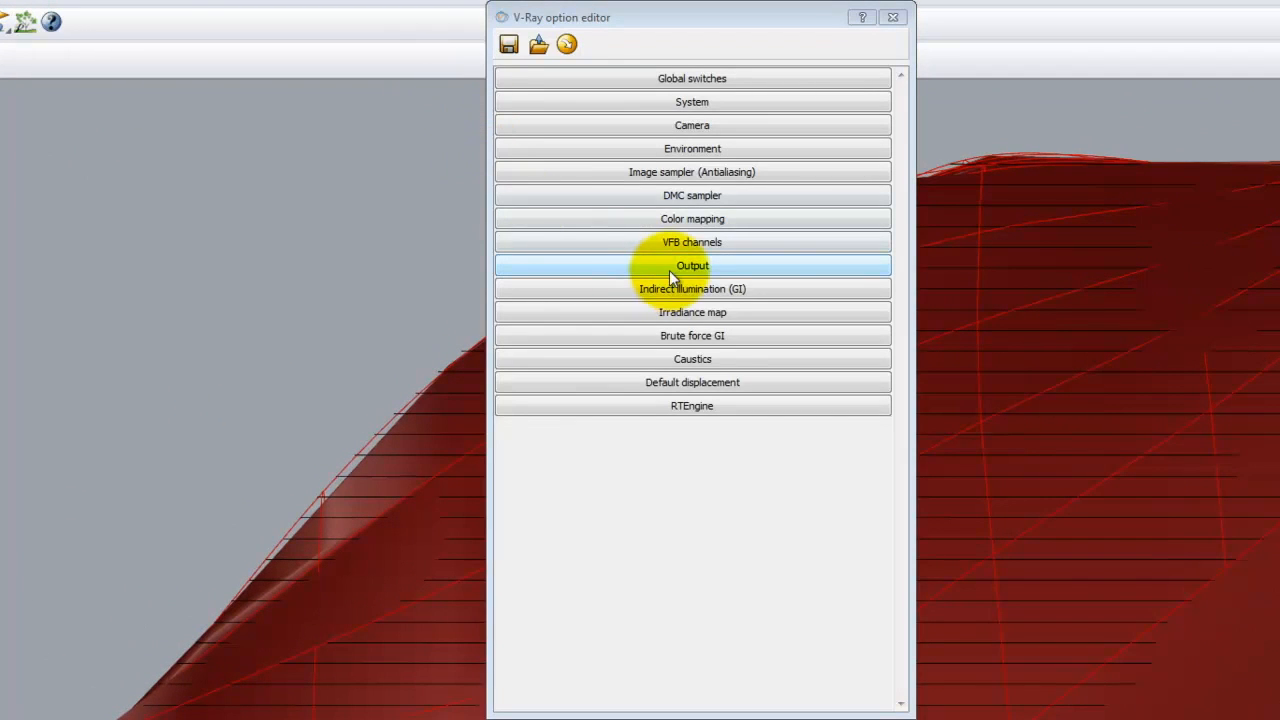
{"action": "left_click", "coordinate": [670, 266]}
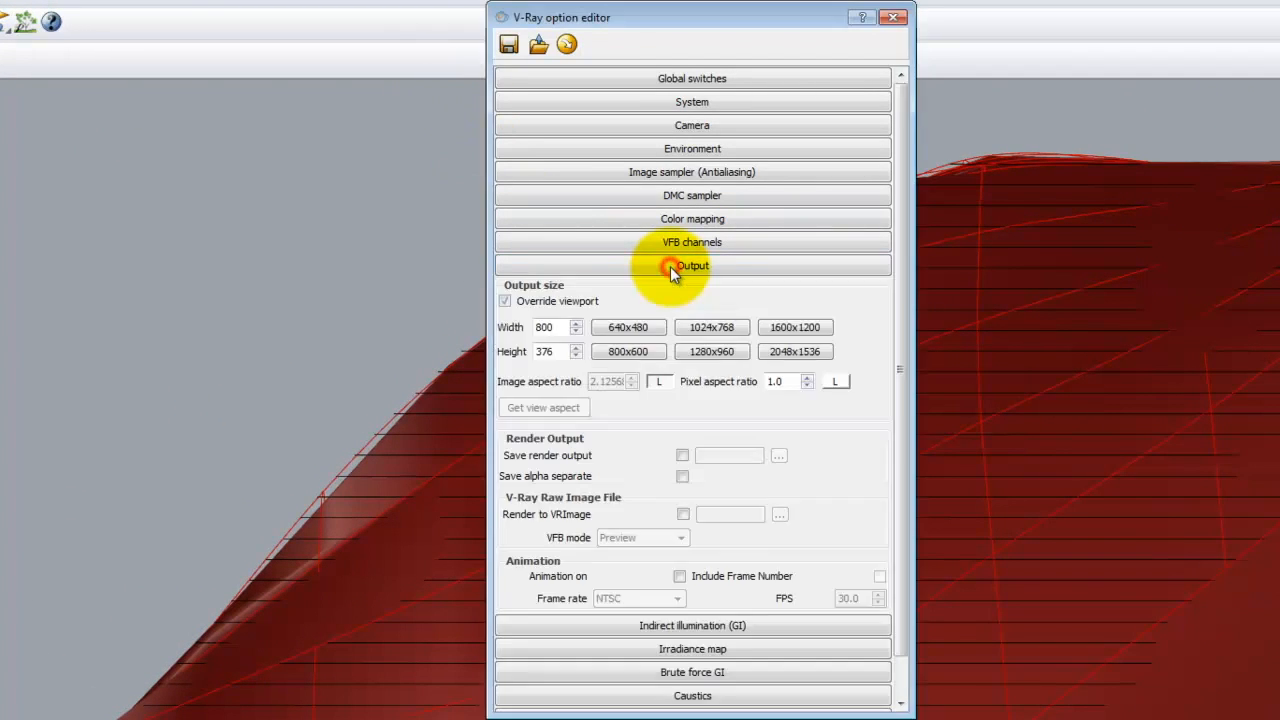
{"action": "left_click", "coordinate": [661, 381]}
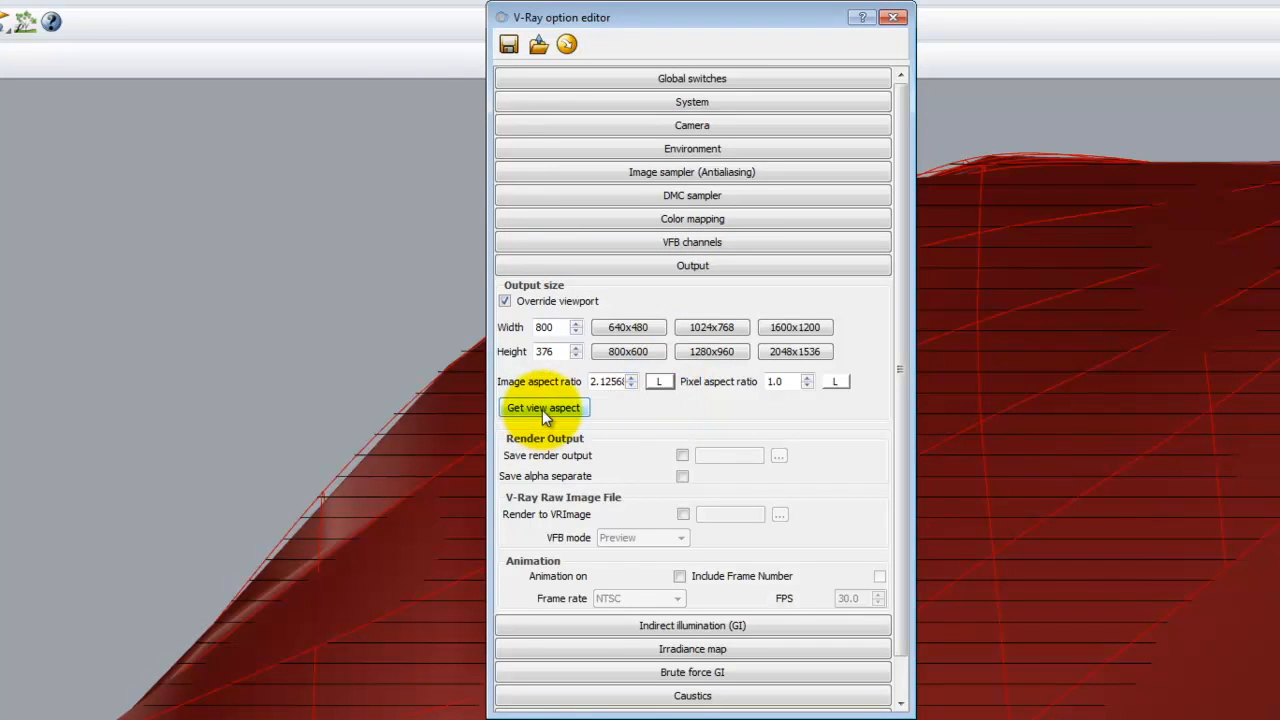
{"action": "left_click", "coordinate": [542, 410]}
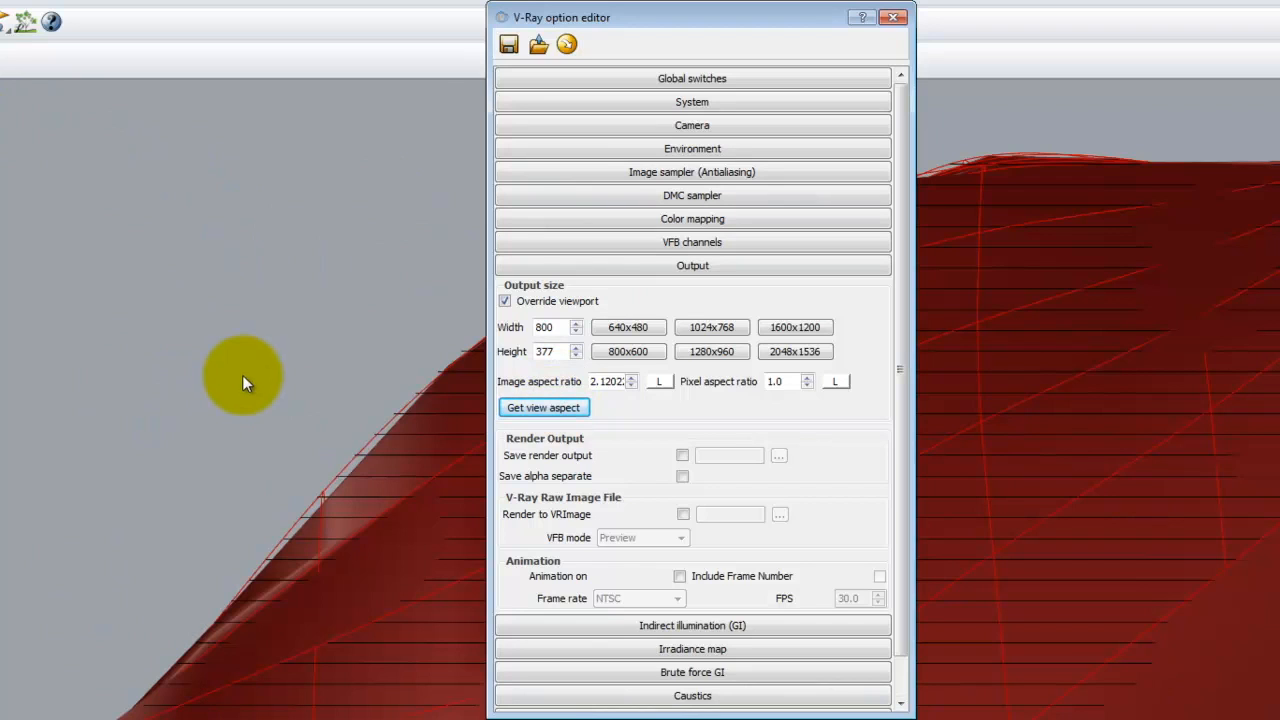
{"action": "left_click", "coordinate": [664, 381]}
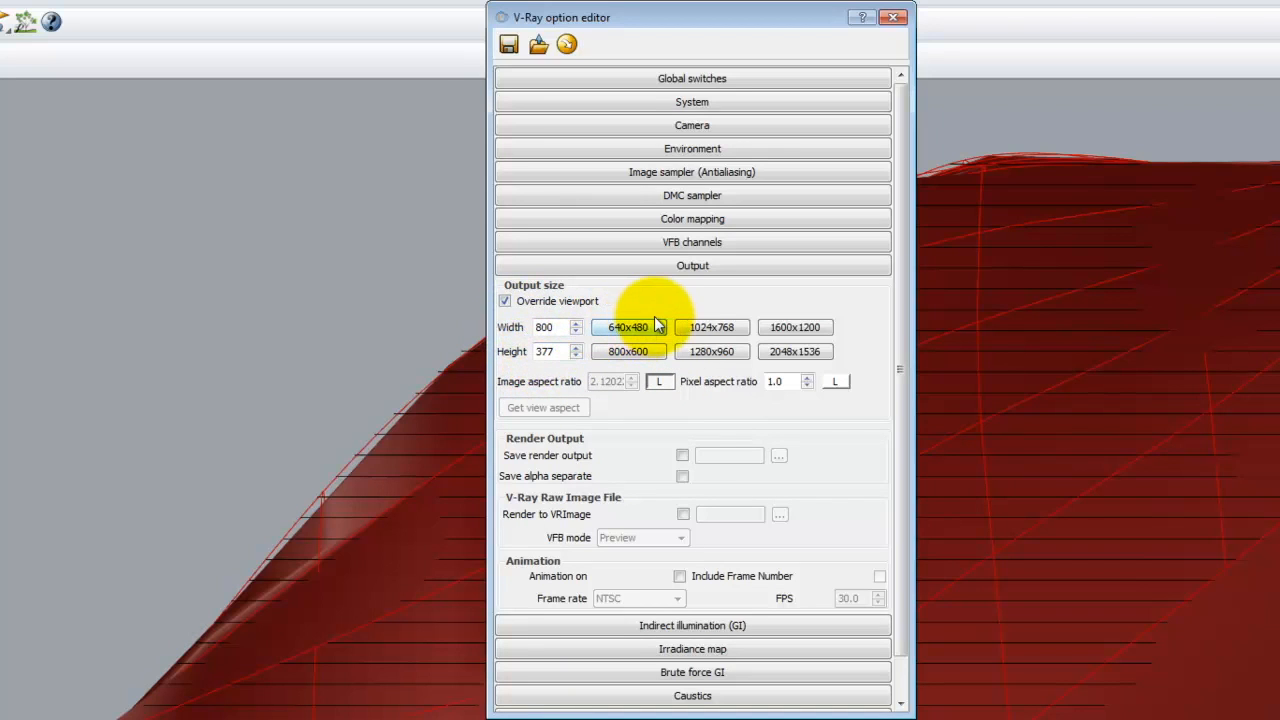
Set the V-Ray output height to 1000 with the aspect ratio locked, and collapse the output settings
{"action": "left_click", "coordinate": [816, 355]}
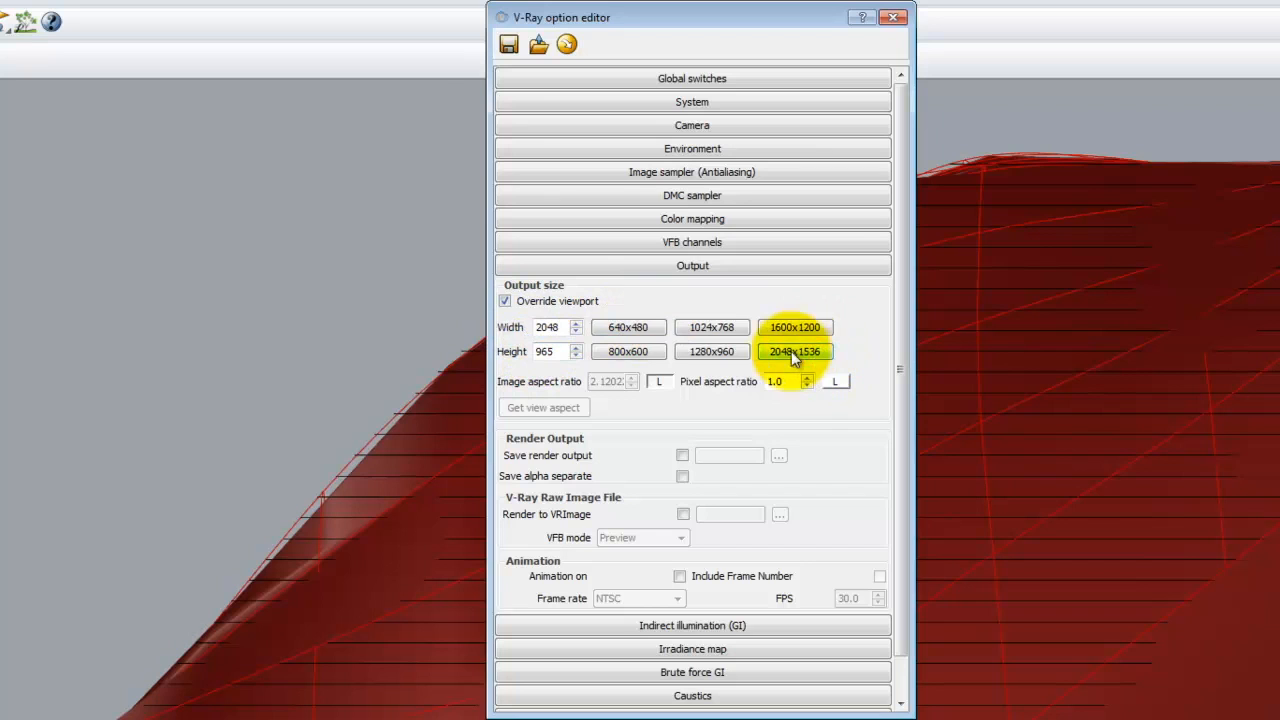
{"action": "double_click", "coordinate": [564, 352]}
{"action": "type", "text": "10"}
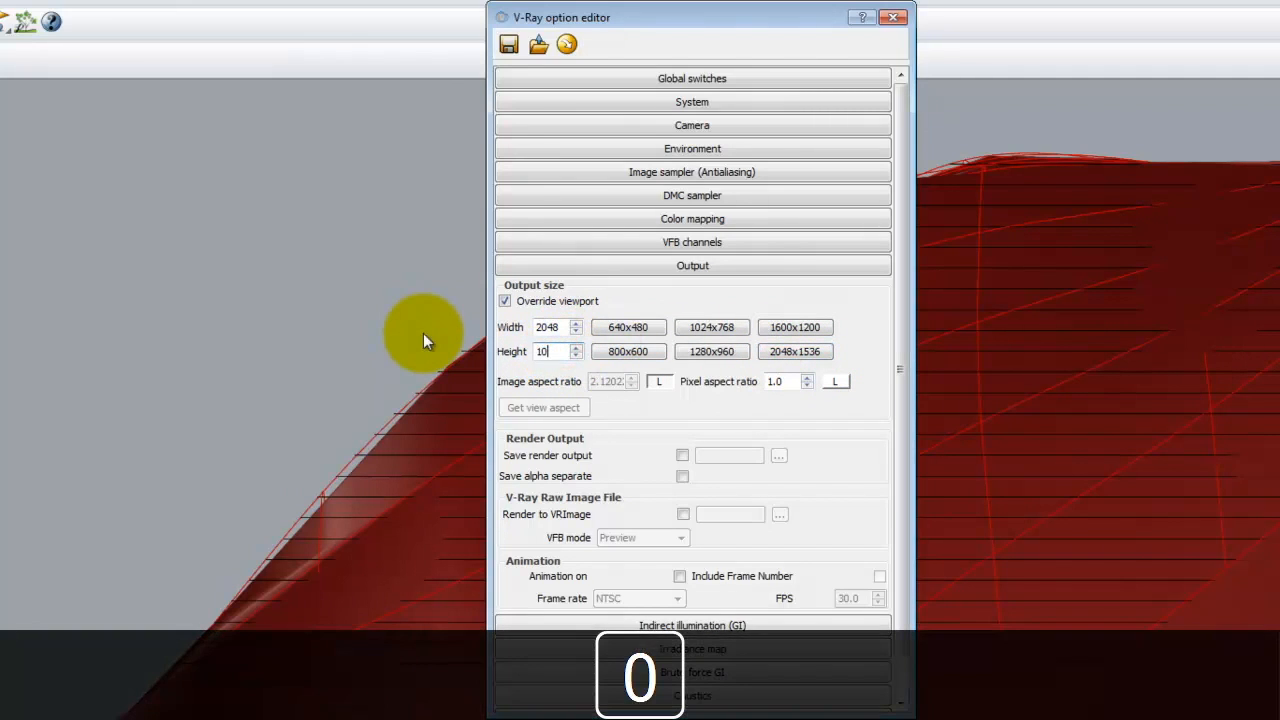
{"action": "type", "text": "00"}
{"action": "key", "text": "Tab"}
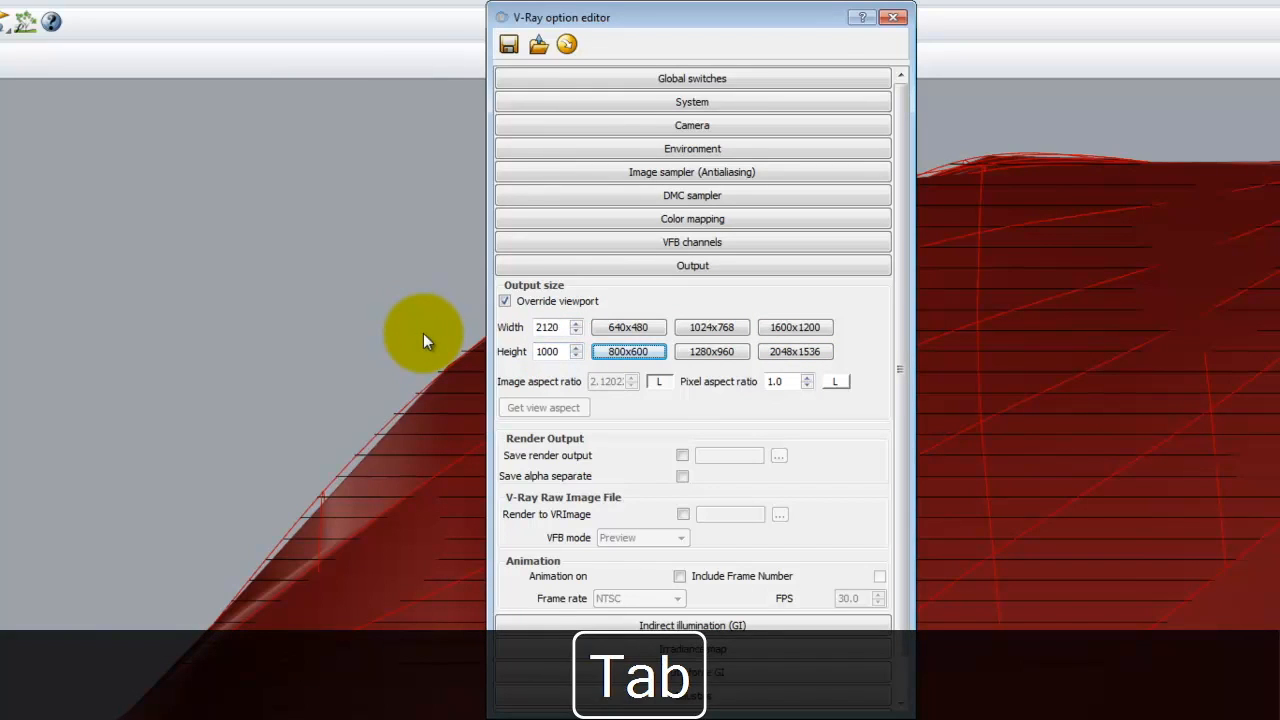
{"action": "left_click", "coordinate": [682, 265]}
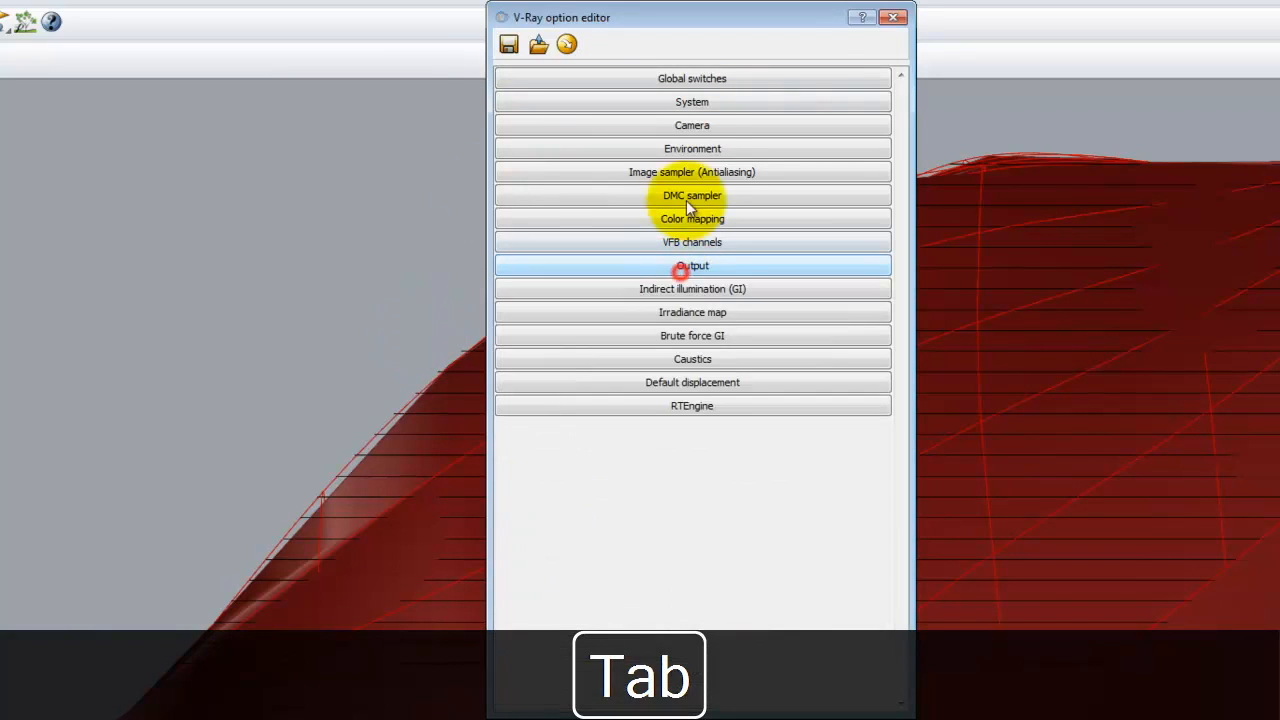
Check the distributed rendering option in the system settings and the material override in the global switches
{"action": "left_click", "coordinate": [700, 125]}
{"action": "left_click", "coordinate": [708, 99]}
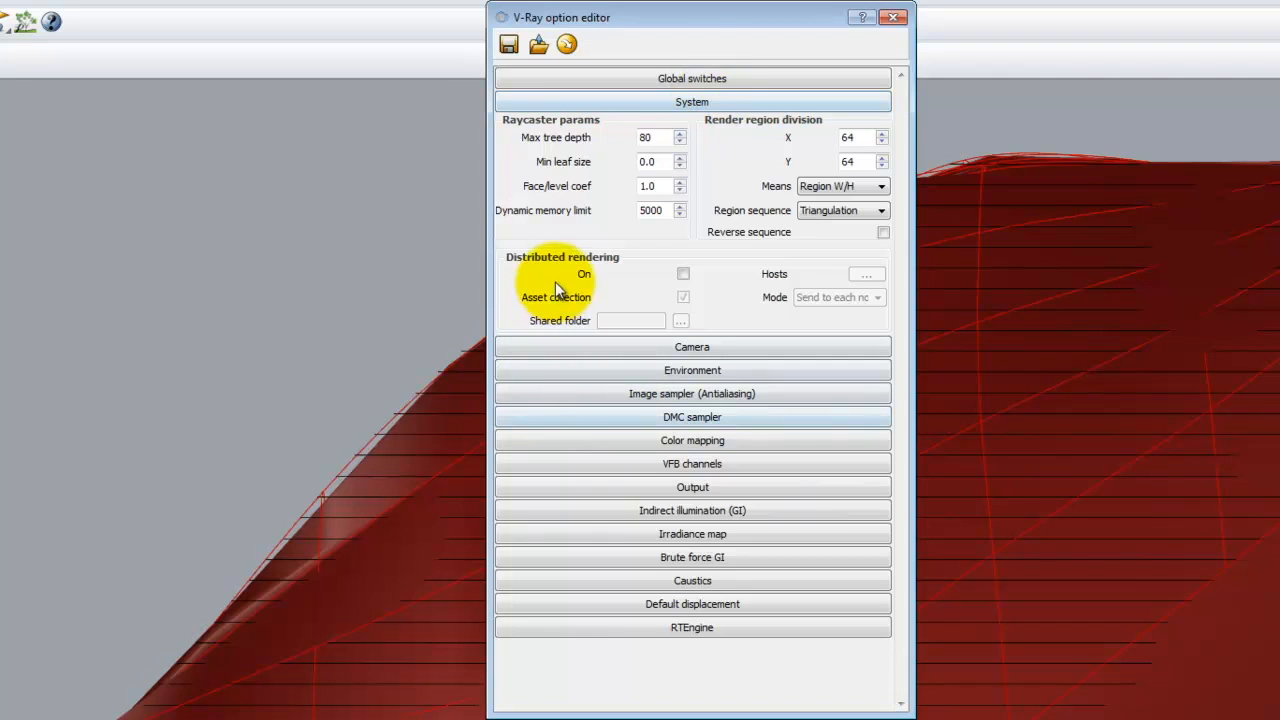
{"action": "left_click", "coordinate": [687, 96]}
{"action": "left_click", "coordinate": [692, 78]}
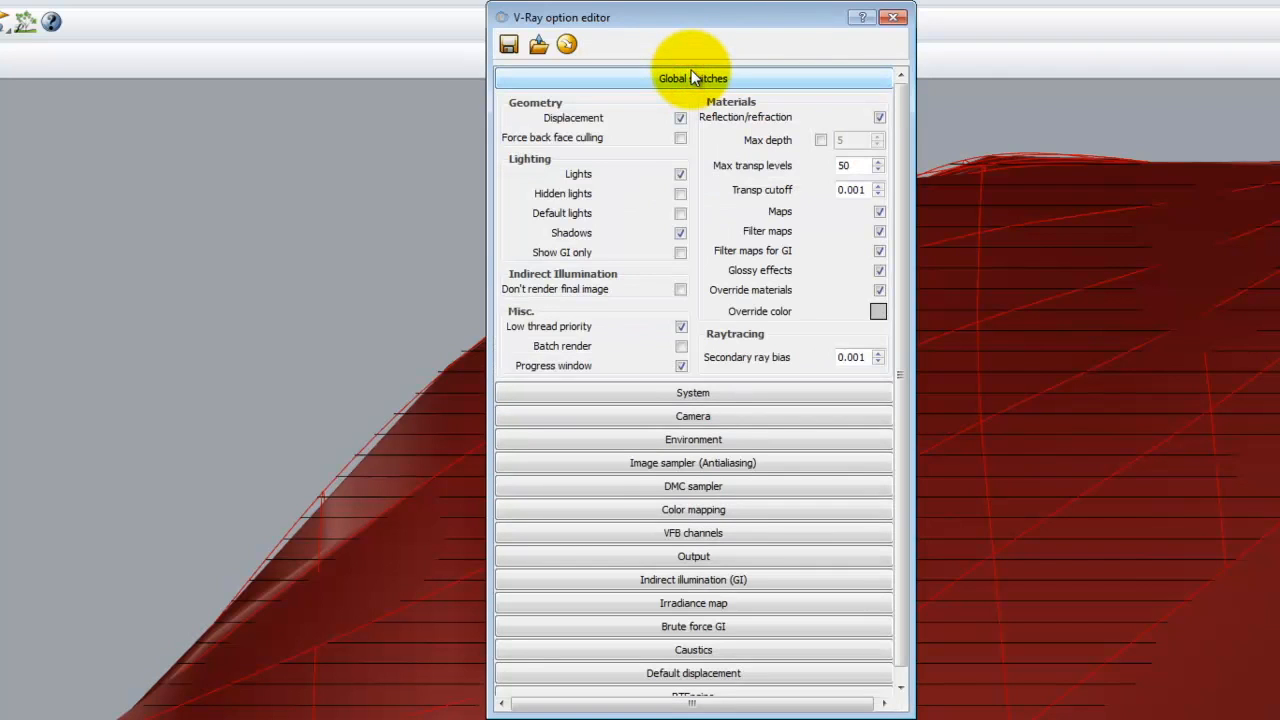
{"action": "left_click", "coordinate": [693, 78]}
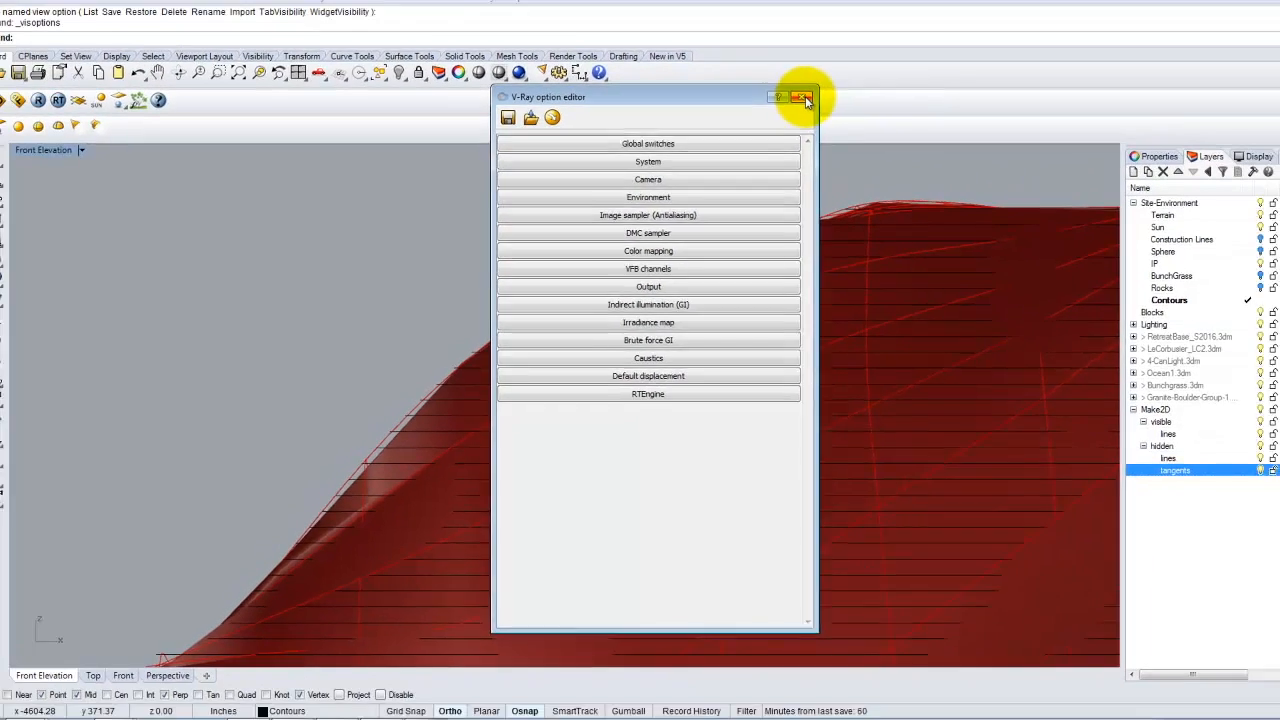
Close the V-Ray options, run a test render of the front elevation and dismiss the rendered image
{"action": "left_click", "coordinate": [893, 20]}
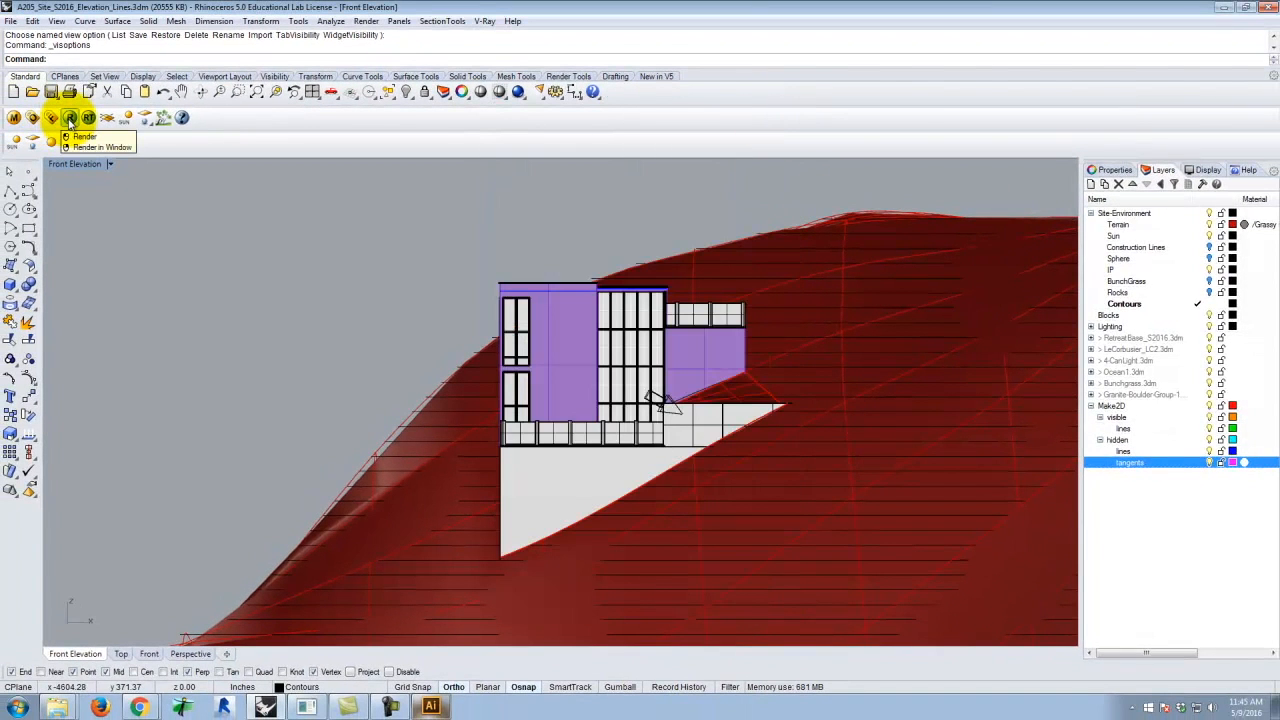
{"action": "left_click", "coordinate": [70, 119]}
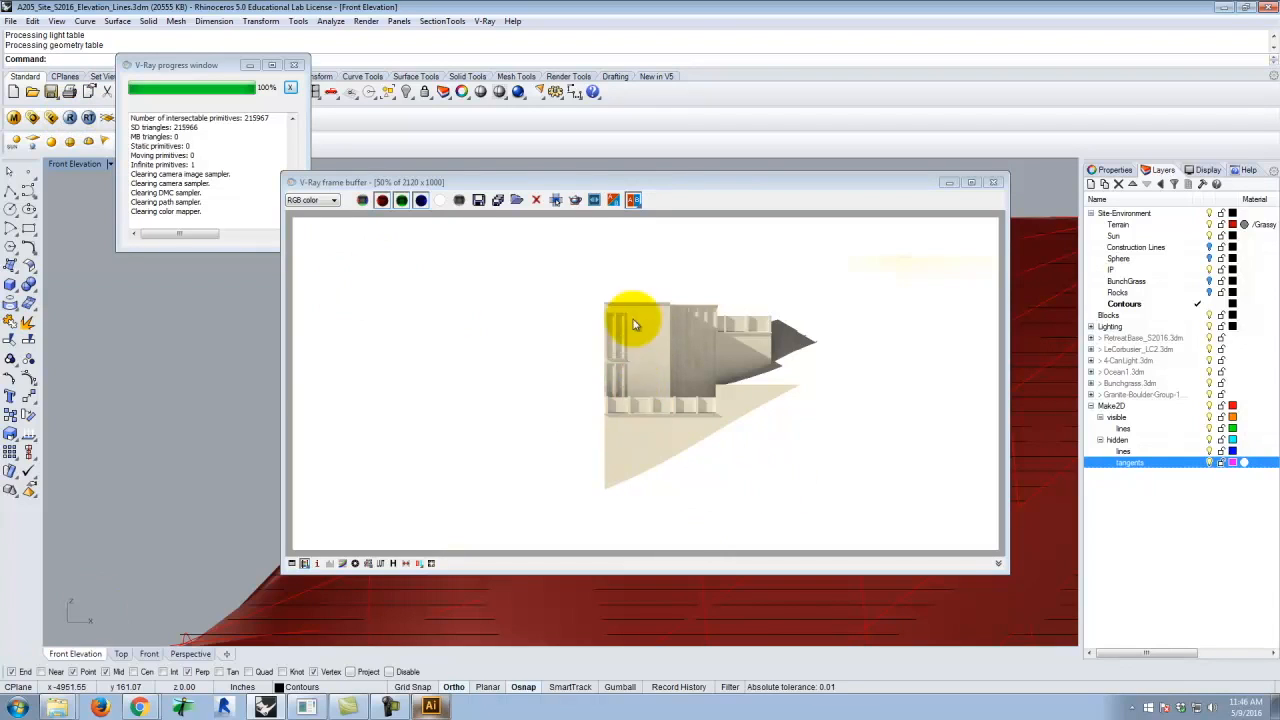
{"action": "left_click", "coordinate": [998, 182]}
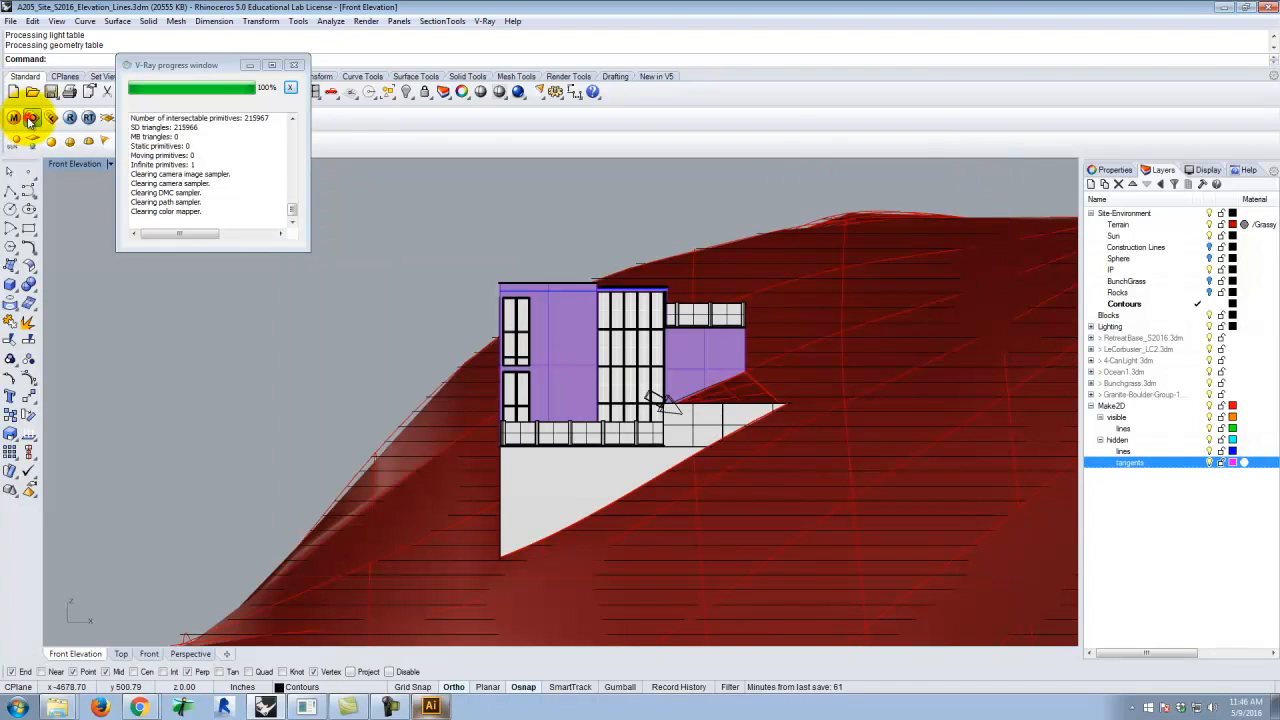
Set the V-Ray material override colour to the light grey 235, 235, 235 and render the front elevation again
{"action": "left_click", "coordinate": [30, 118]}
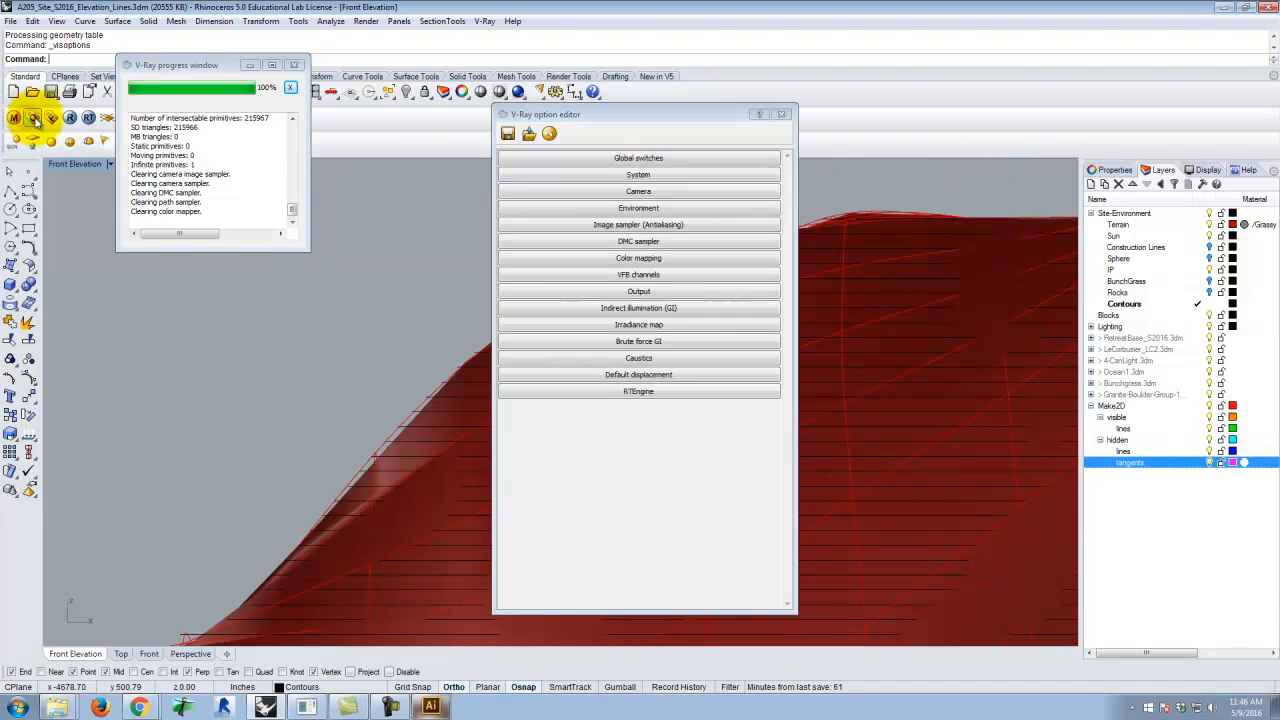
{"action": "left_click", "coordinate": [645, 160]}
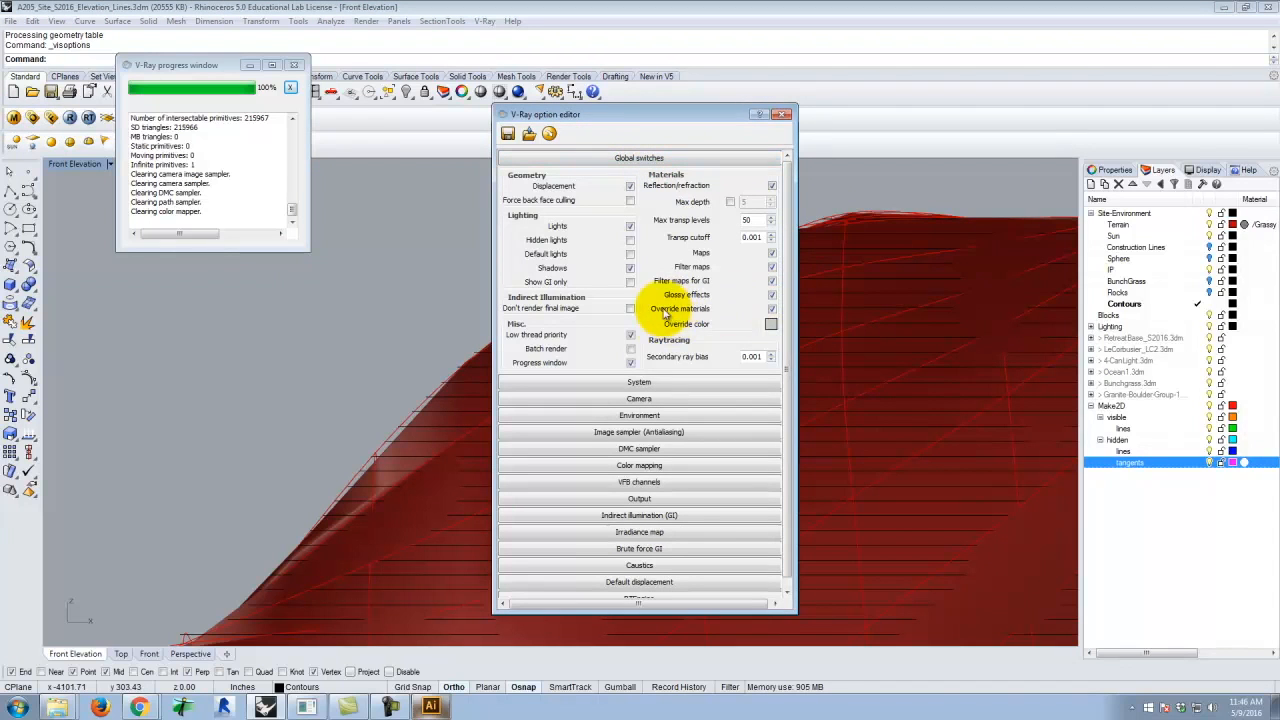
{"action": "left_click", "coordinate": [771, 326]}
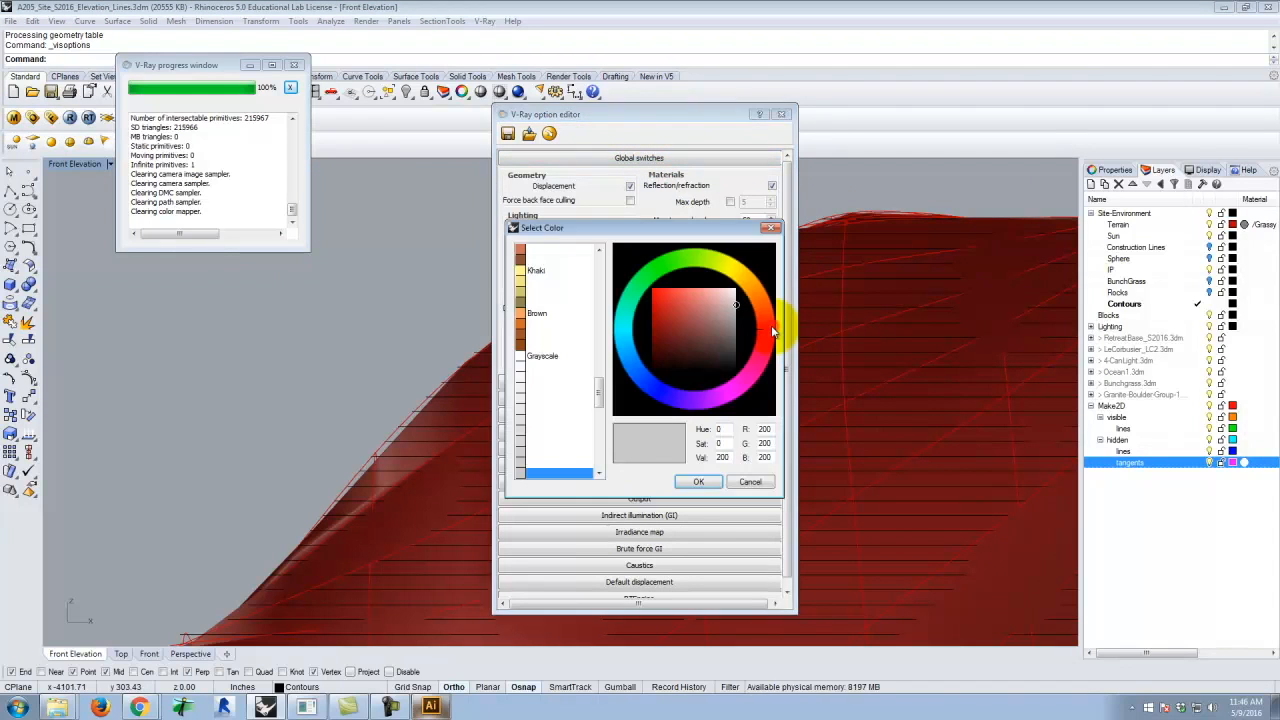
{"action": "left_click", "coordinate": [521, 399]}
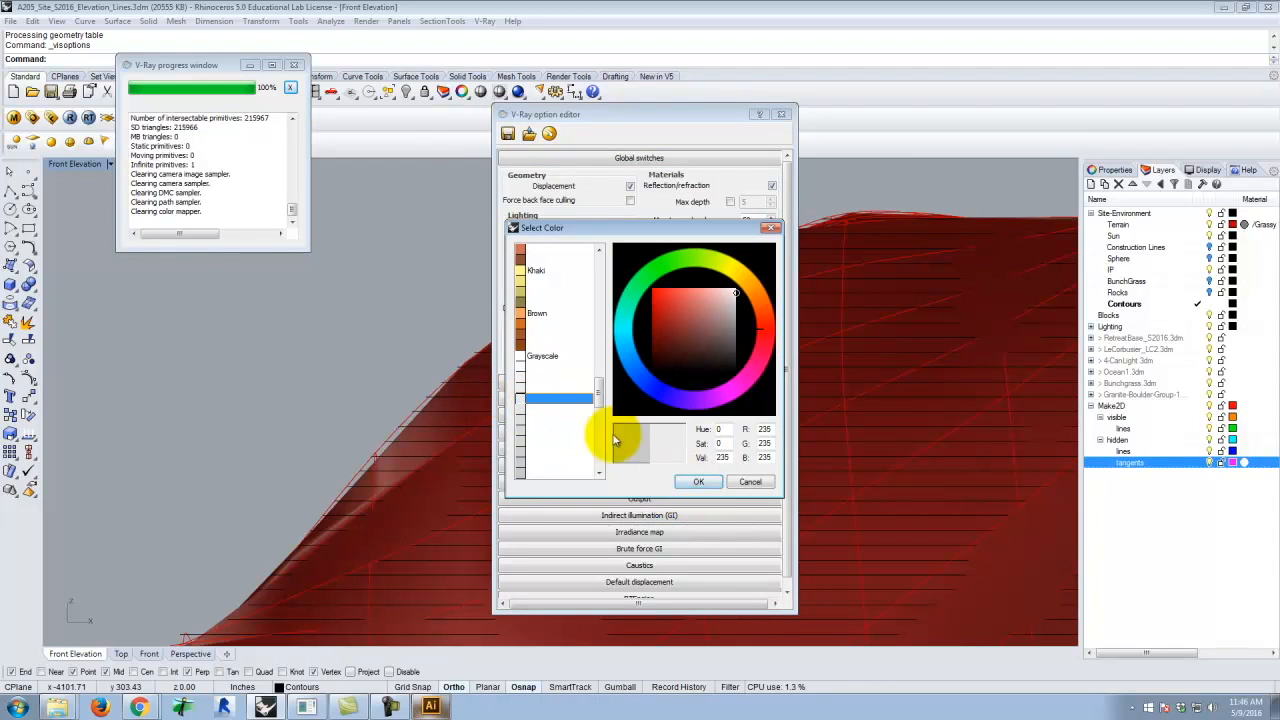
{"action": "left_click", "coordinate": [698, 481]}
{"action": "left_click", "coordinate": [72, 119]}
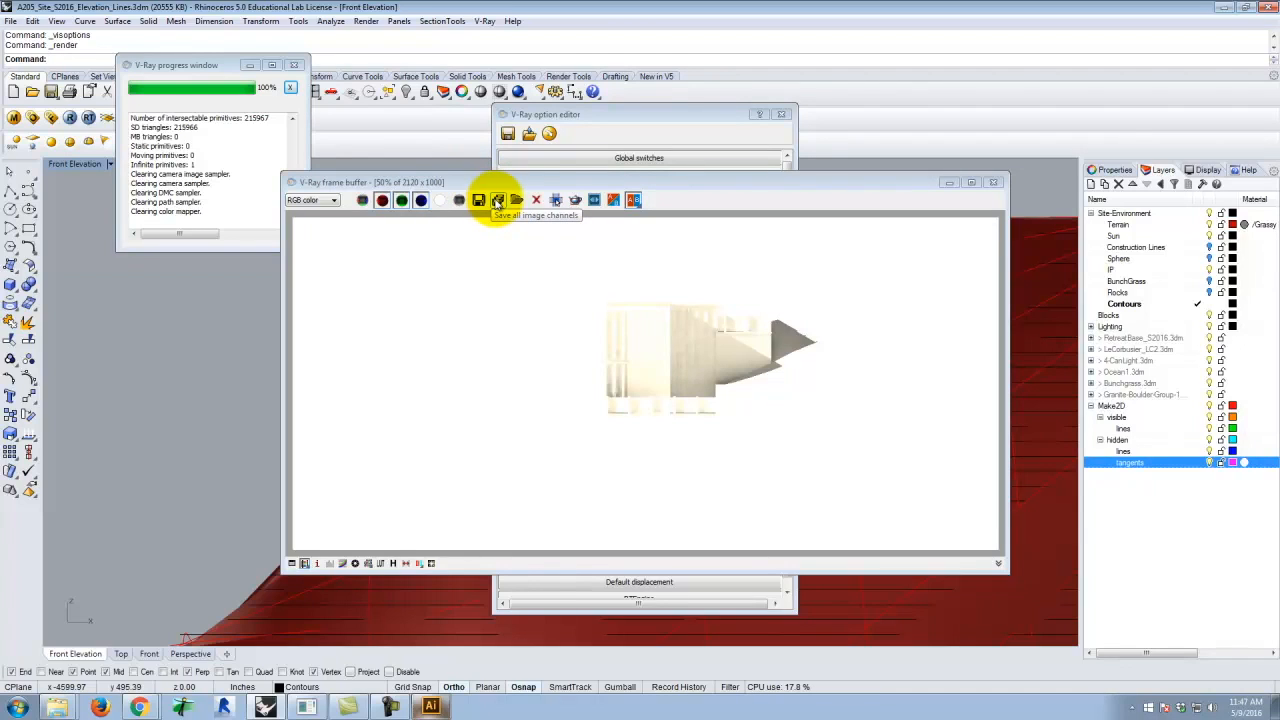
Examine the Alpha channel of the finished render, and return the display to RGB color
{"action": "left_click", "coordinate": [312, 200]}
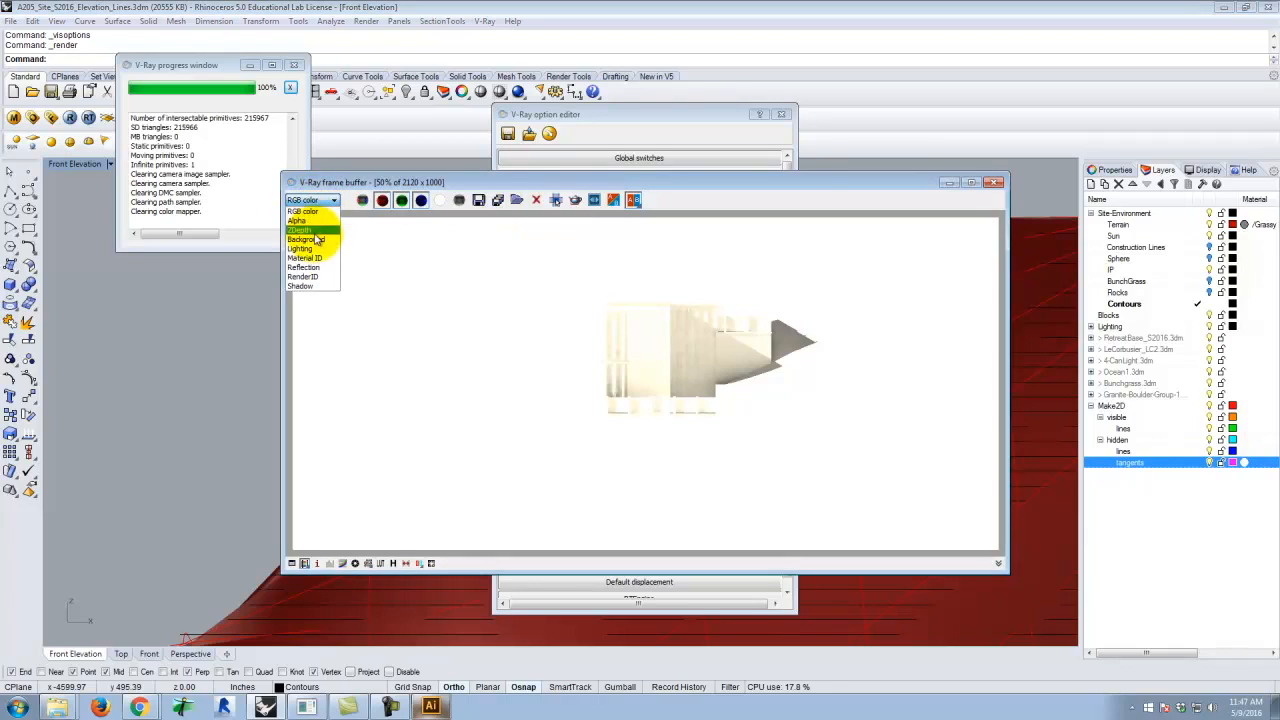
{"action": "left_click", "coordinate": [309, 219]}
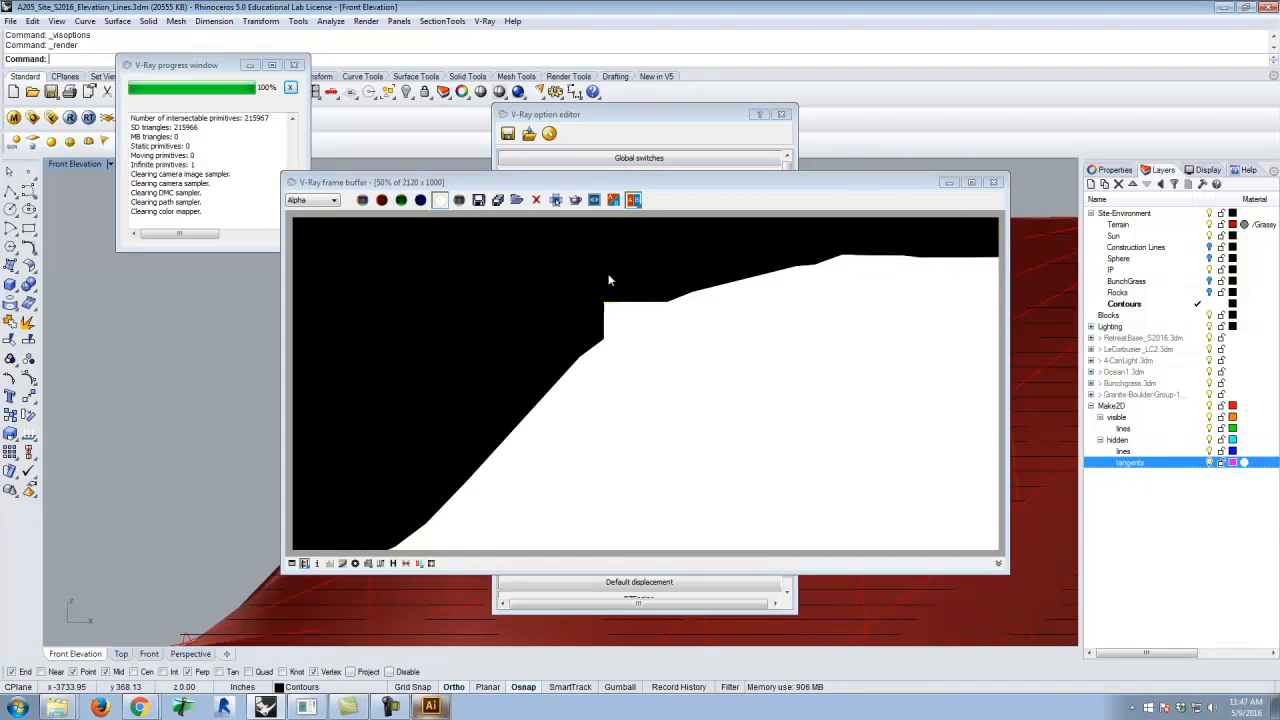
{"action": "left_click", "coordinate": [316, 200]}
{"action": "left_click", "coordinate": [305, 211]}
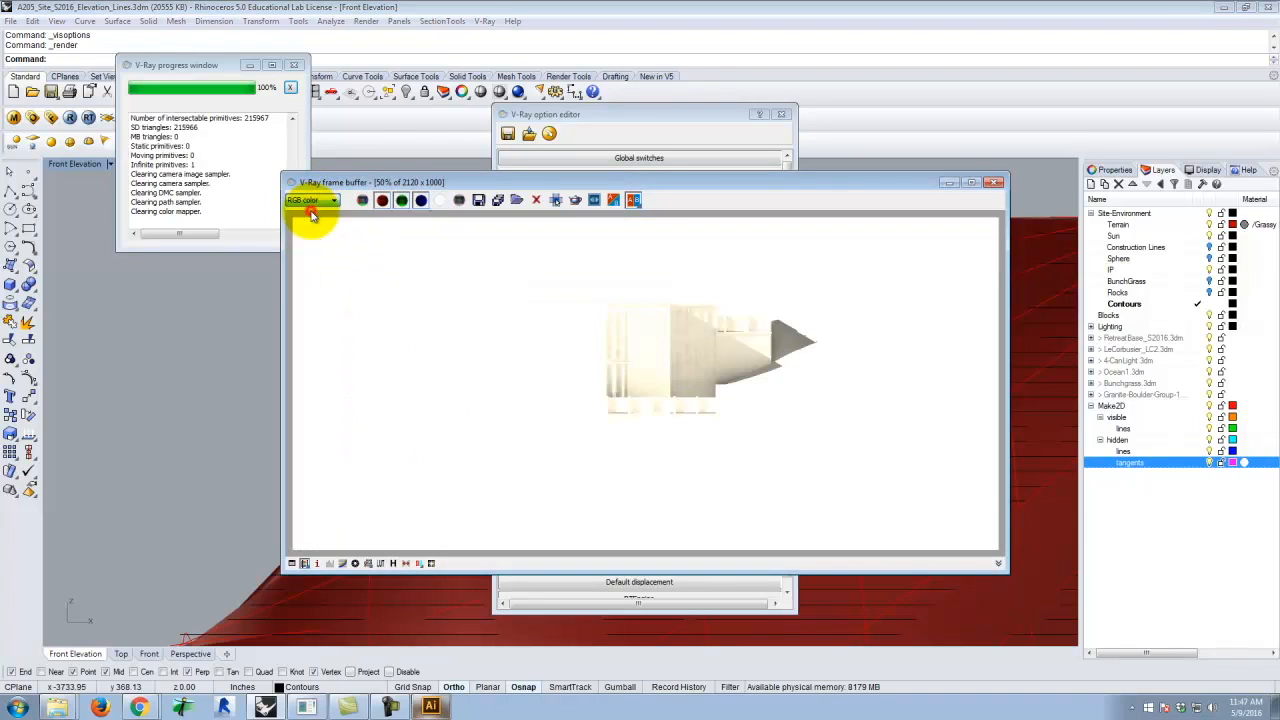
Start saving all image channels of the render and create a folder named Front Elevation JPGS inside Ex228
{"action": "left_click", "coordinate": [498, 201]}
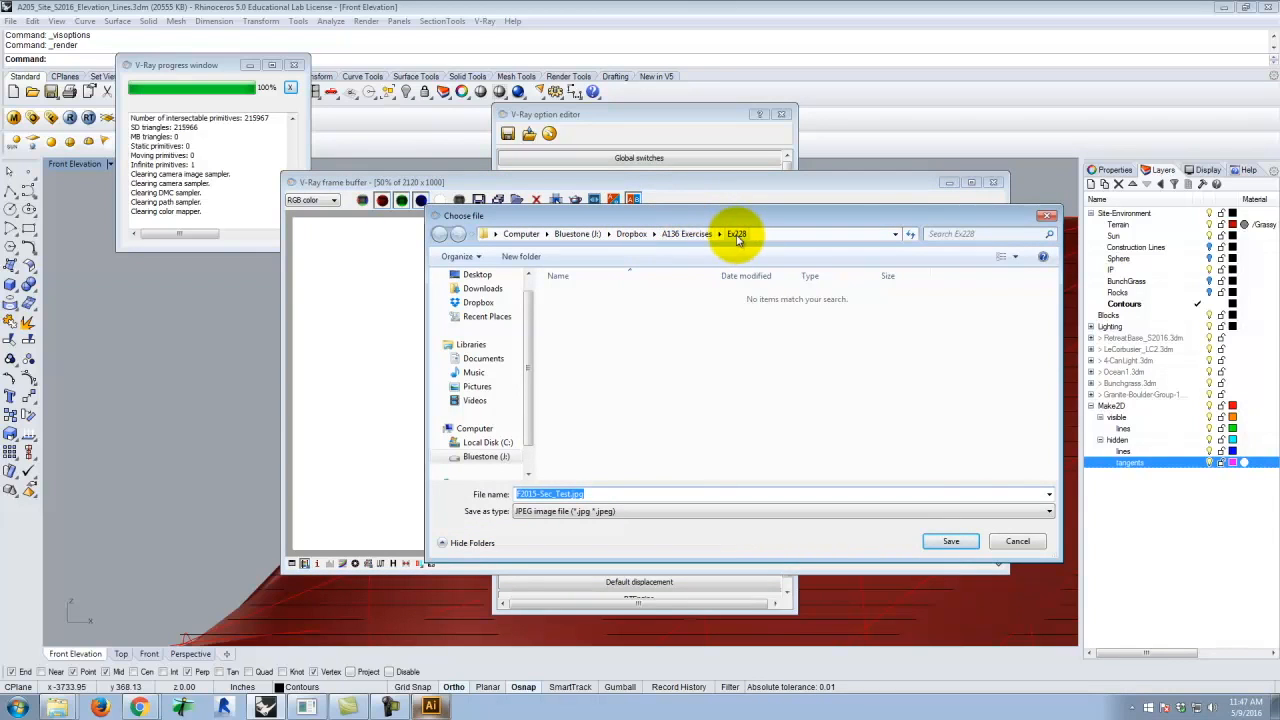
{"action": "left_click", "coordinate": [737, 236]}
{"action": "left_click", "coordinate": [516, 257]}
{"action": "type", "text": "Rne"}
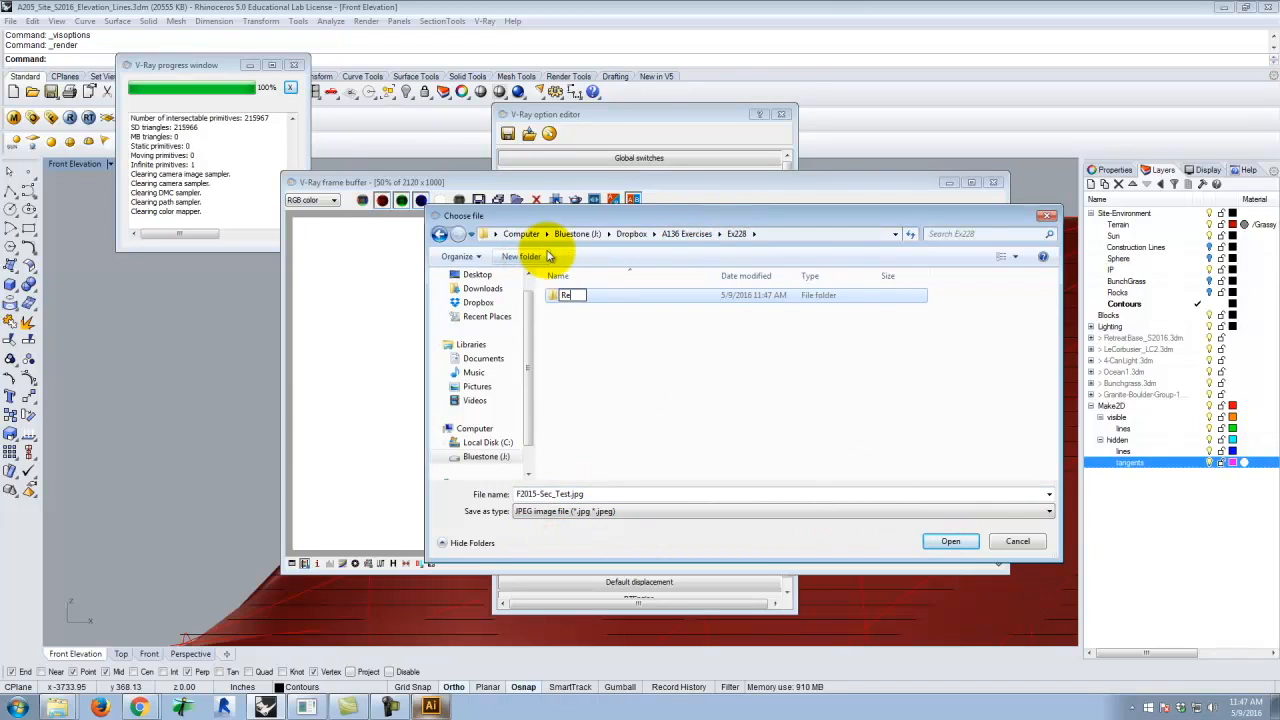
{"action": "key", "text": "BackSpace"}
{"action": "key", "text": "BackSpace"}
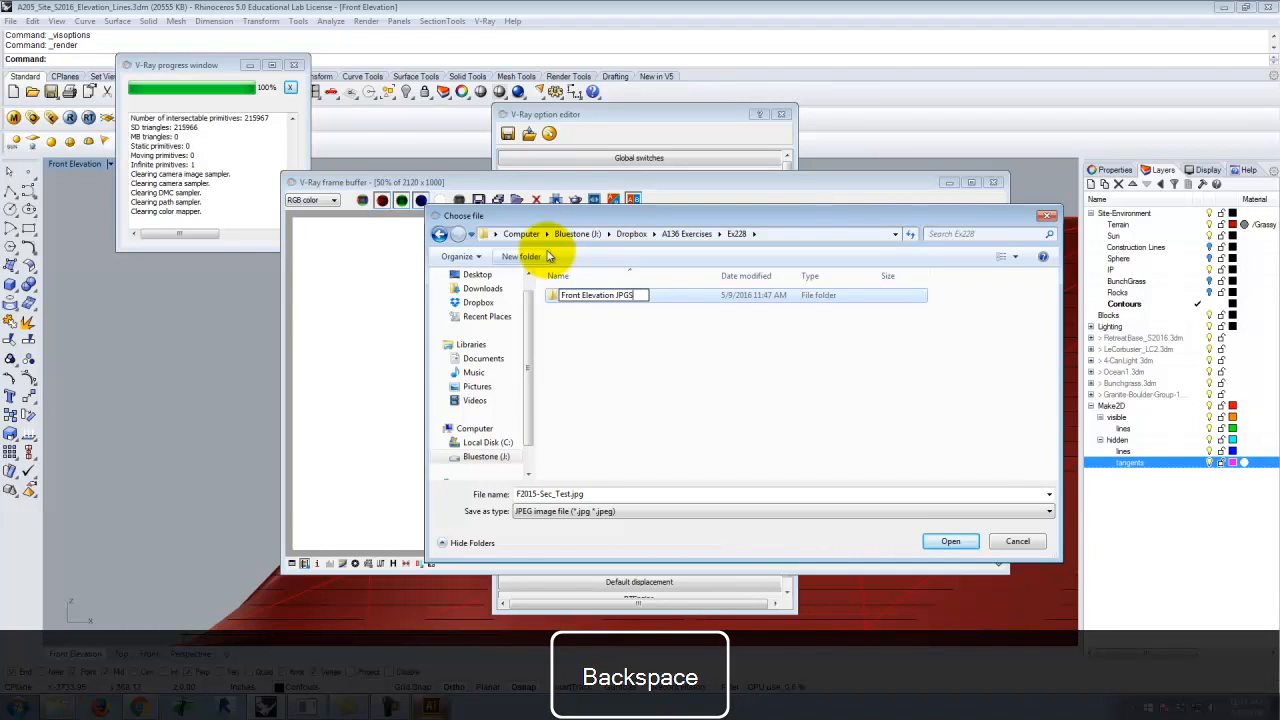
Save all render channels as JPEG images in Ex228 under the file name Front Elevation -S2016
{"action": "left_click", "coordinate": [565, 494]}
{"action": "left_click_drag", "start_coordinate": [565, 494], "coordinate": [471, 491]}
{"action": "type", "text": "Fornt"}
{"action": "key", "text": "BackSpace"}
{"action": "key", "text": "BackSpace"}
{"action": "key", "text": "BackSpace"}
{"action": "key", "text": "BackSpace"}
{"action": "type", "text": "ront"}
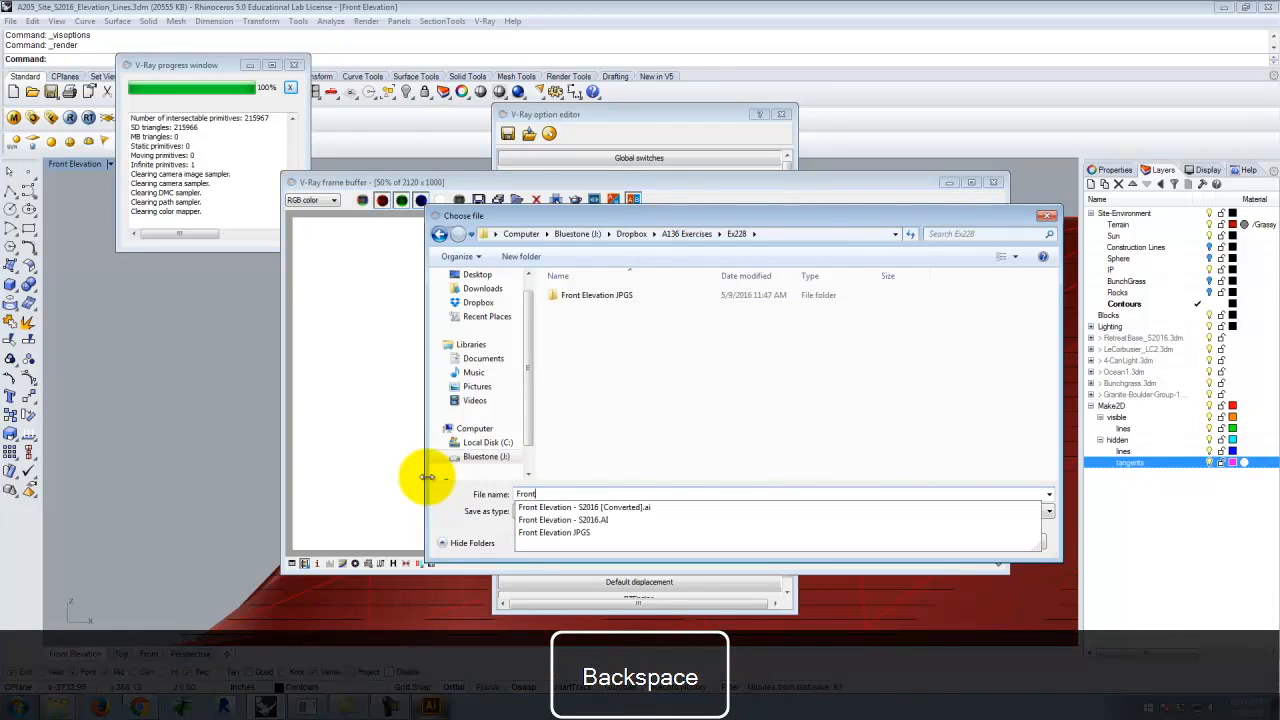
{"action": "type", "text": " Elevation -S2016"}
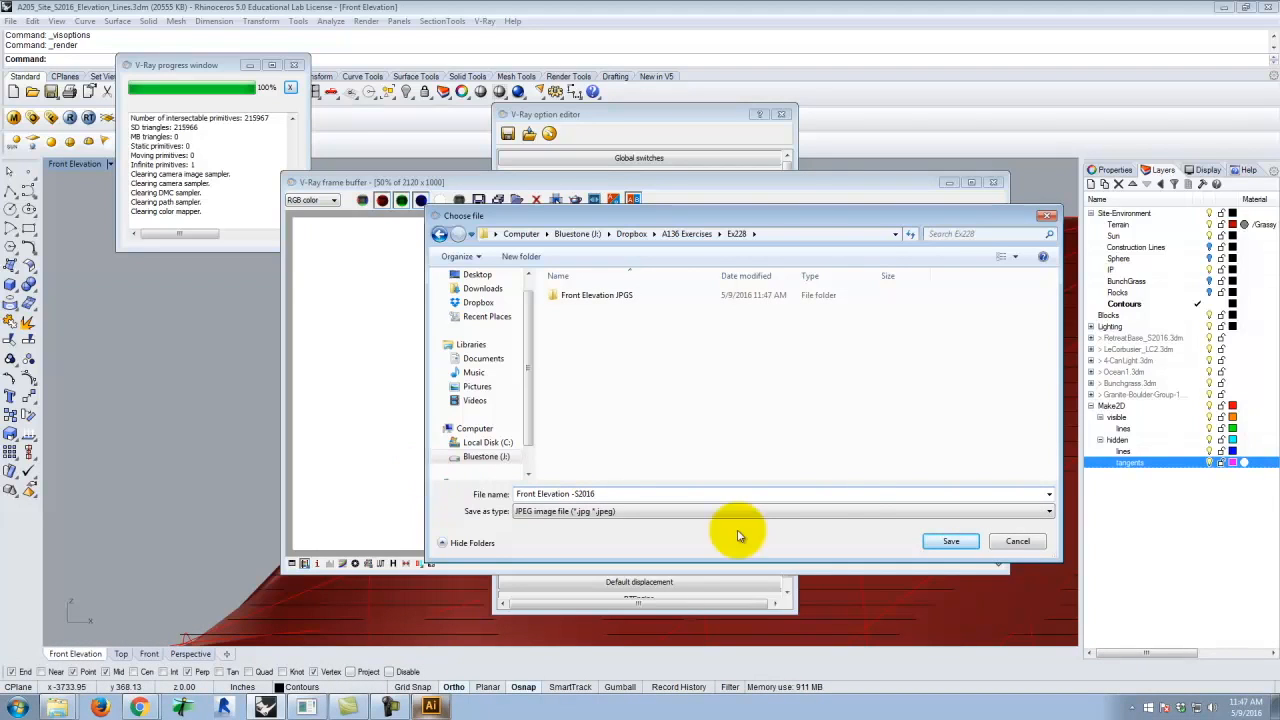
{"action": "left_click", "coordinate": [948, 541]}
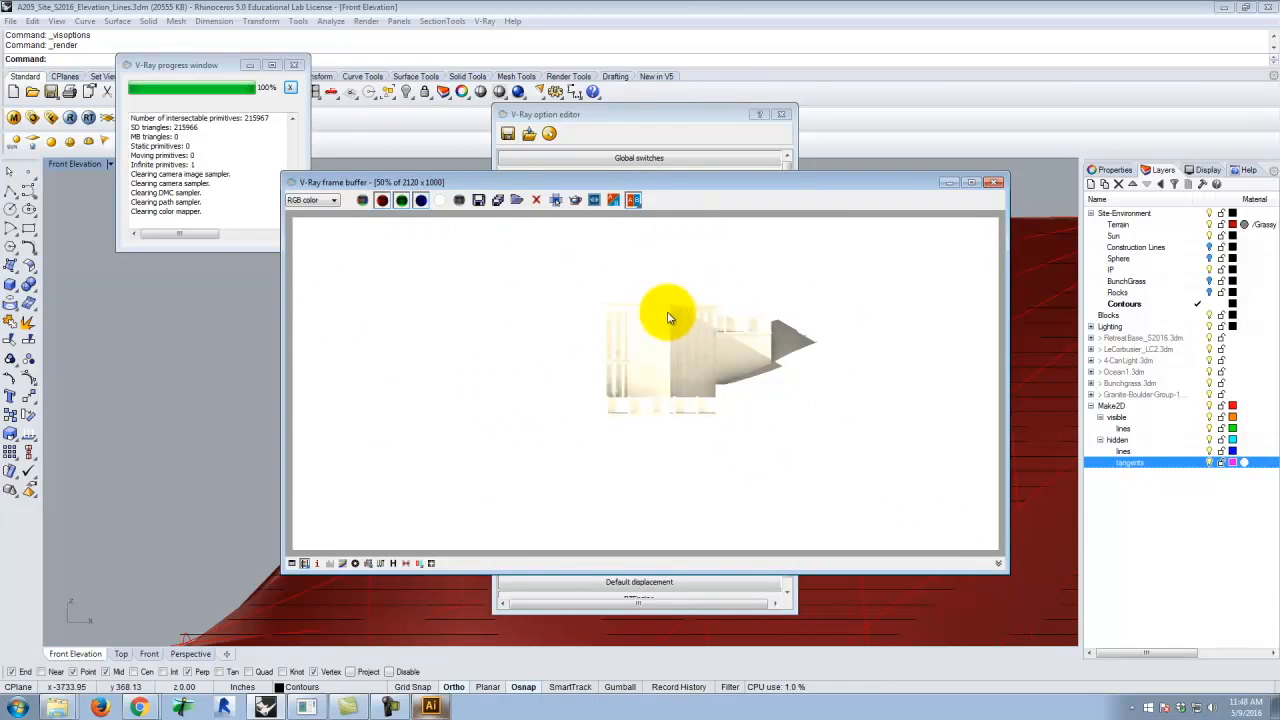
Switch to Illustrator and start placing an image into the front elevation drawing
{"action": "left_click", "coordinate": [447, 713]}
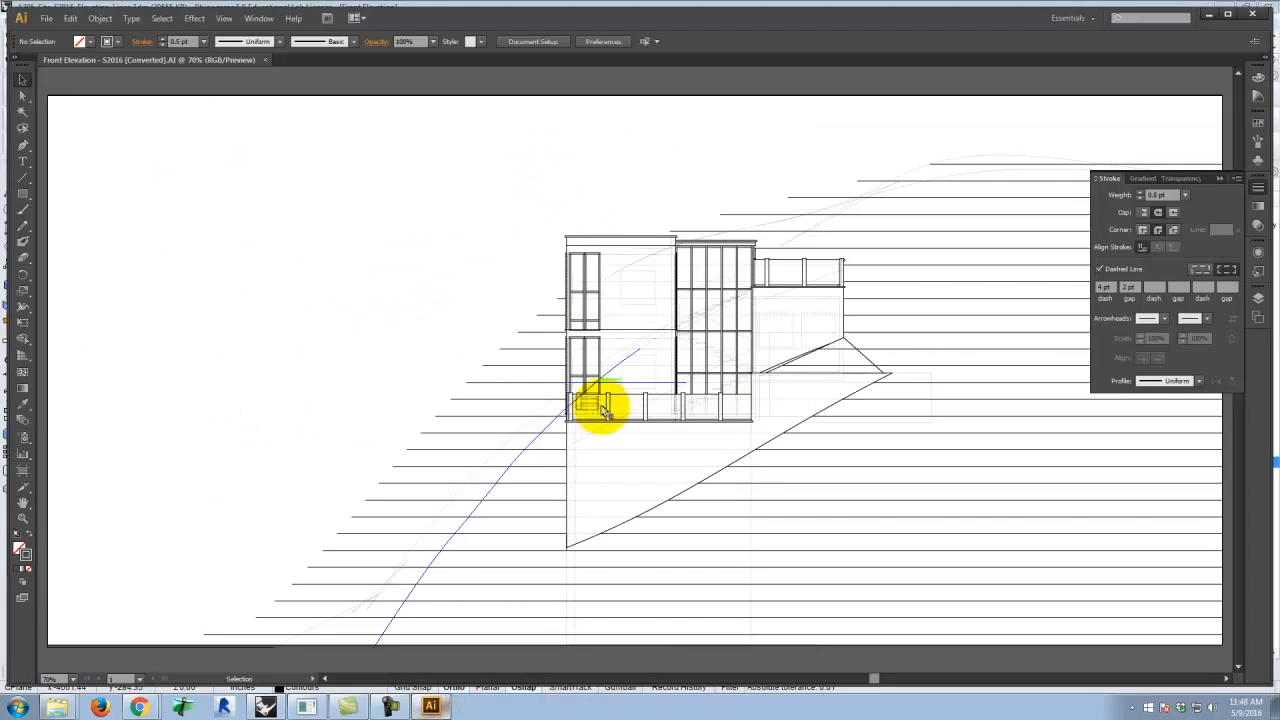
{"action": "left_click", "coordinate": [47, 20]}
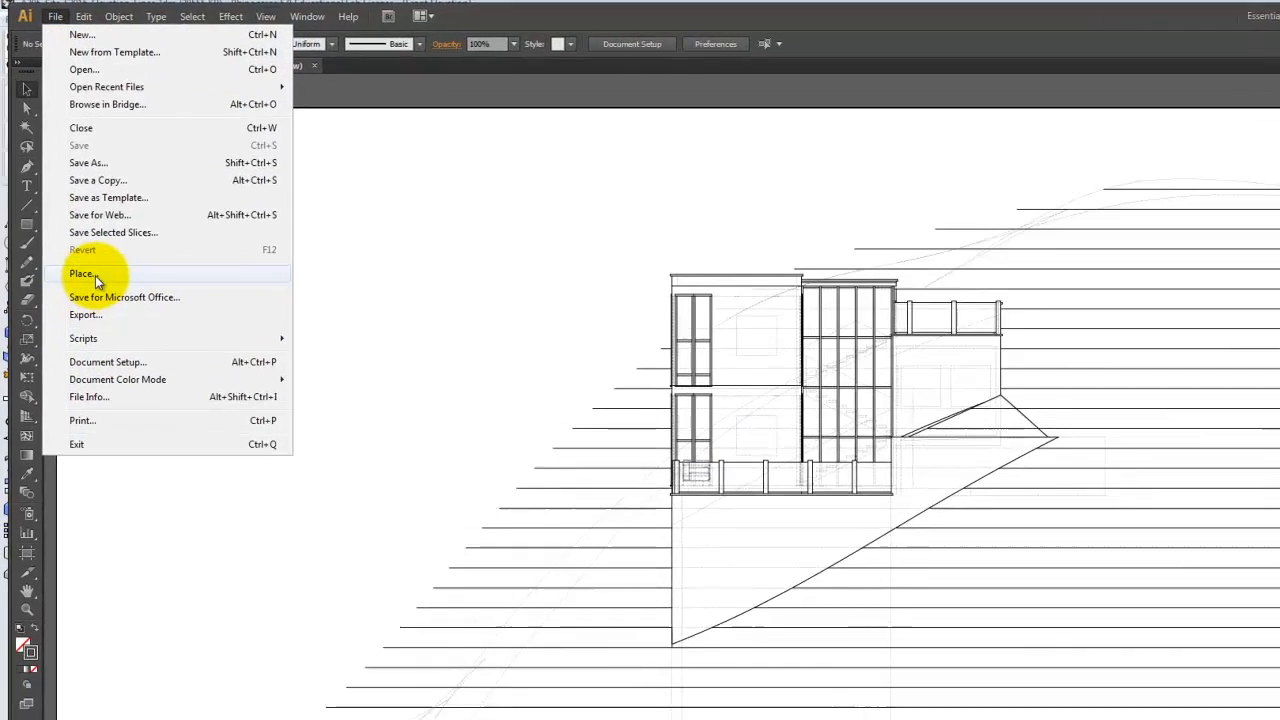
{"action": "left_click", "coordinate": [80, 236]}
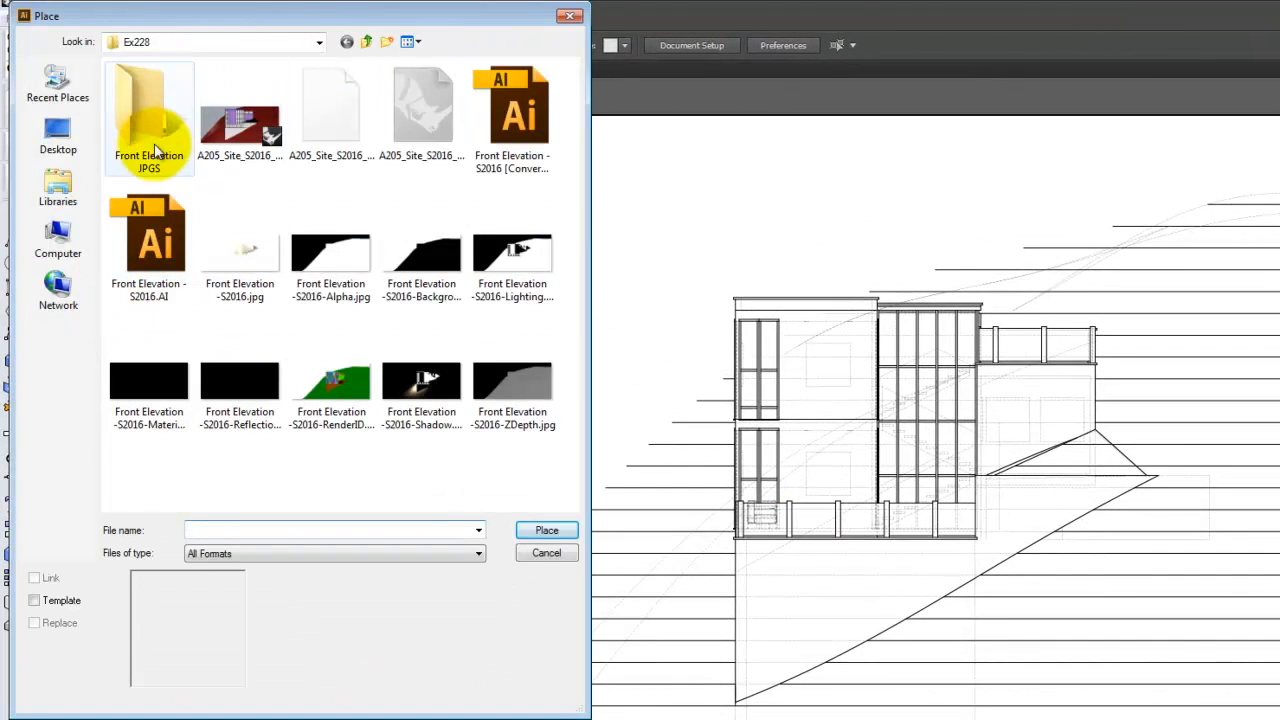
Check the Front Elevation JPGS folder and V-Ray's save location in Rhino for the saved channel images, without saving again
{"action": "left_click", "coordinate": [150, 140]}
{"action": "double_click", "coordinate": [151, 141]}
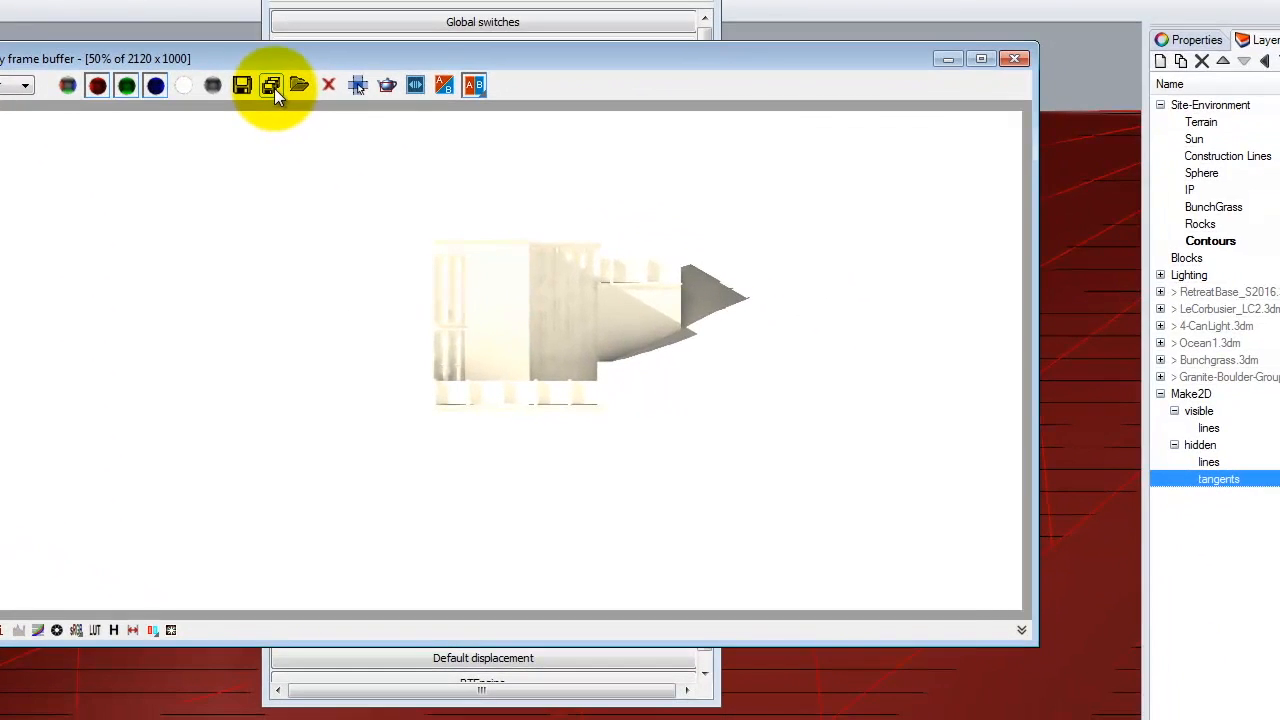
{"action": "left_click", "coordinate": [341, 119]}
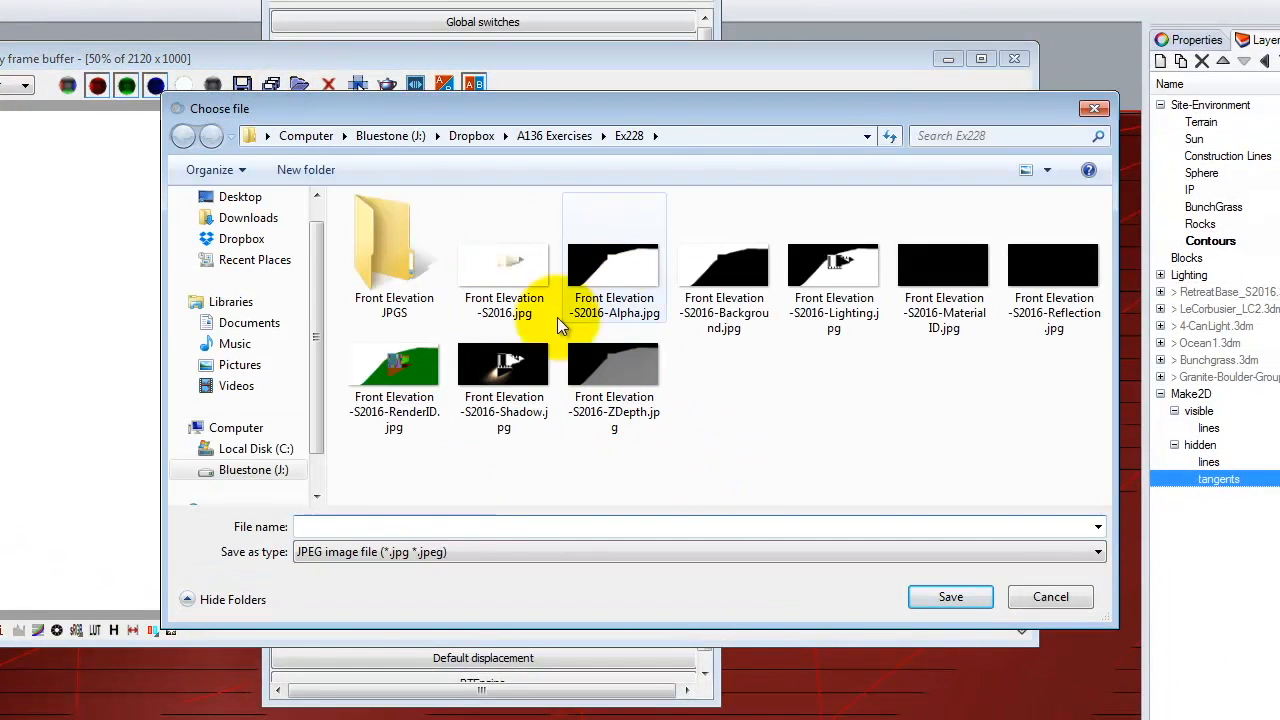
{"action": "left_click", "coordinate": [1050, 596]}
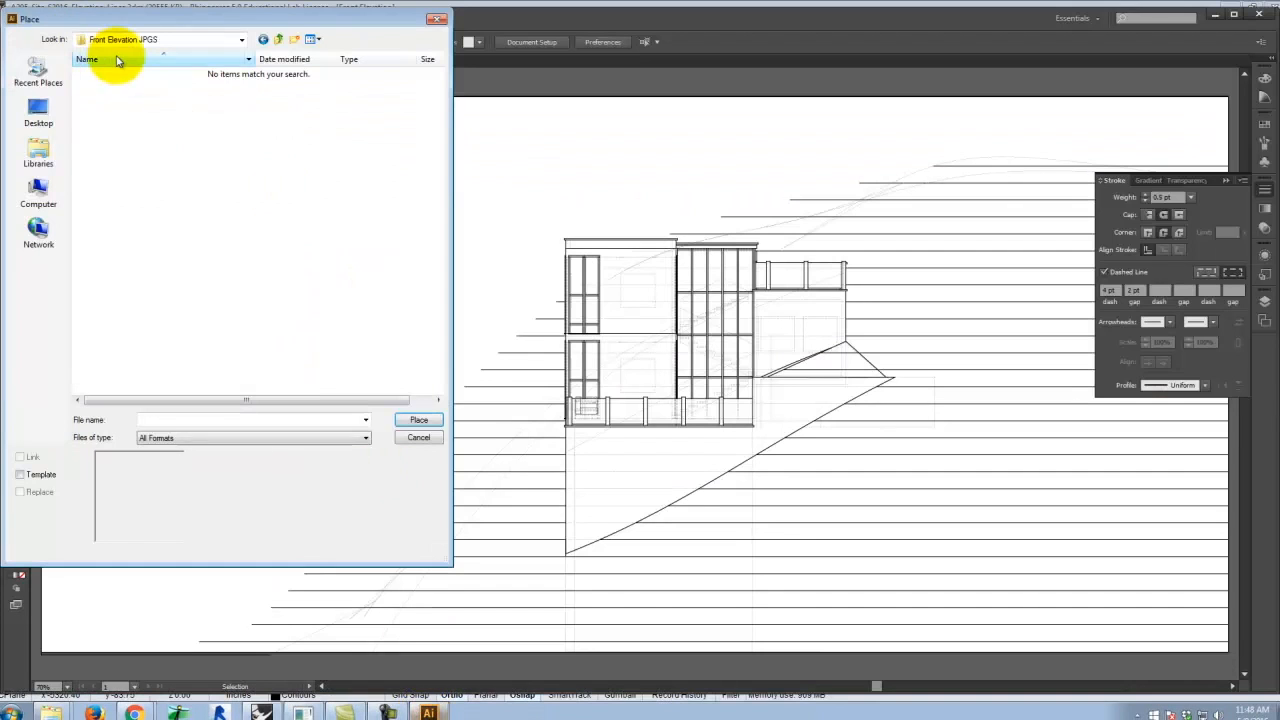
Place Front Elevation -S2016.jpg from the Ex228 folder into the Illustrator drawing as a linked image
{"action": "left_click", "coordinate": [266, 39]}
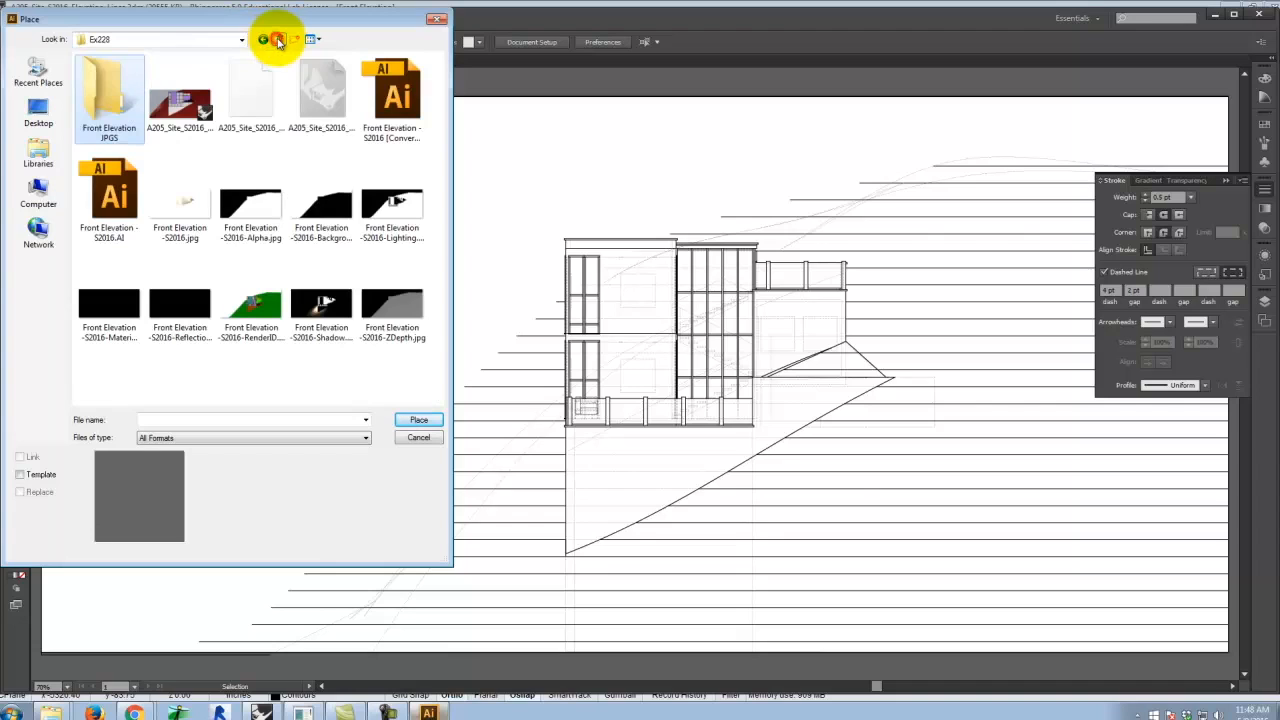
{"action": "left_click", "coordinate": [183, 207]}
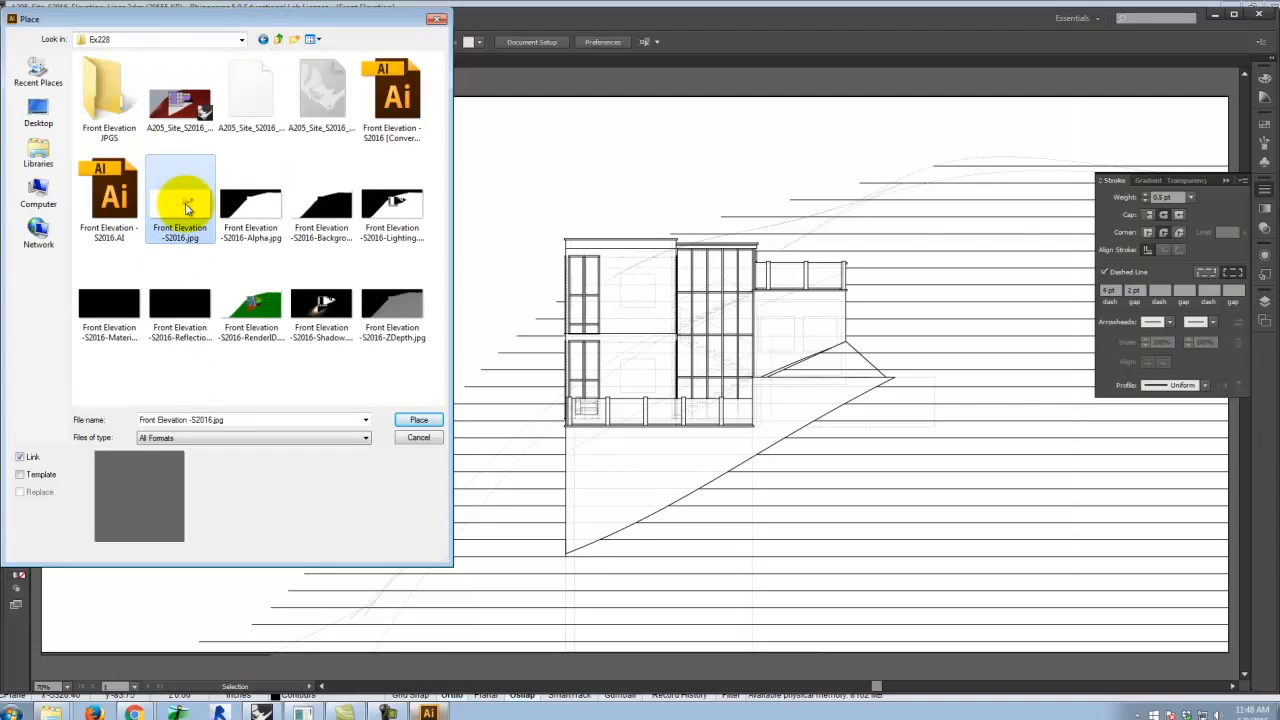
{"action": "left_click", "coordinate": [418, 419]}
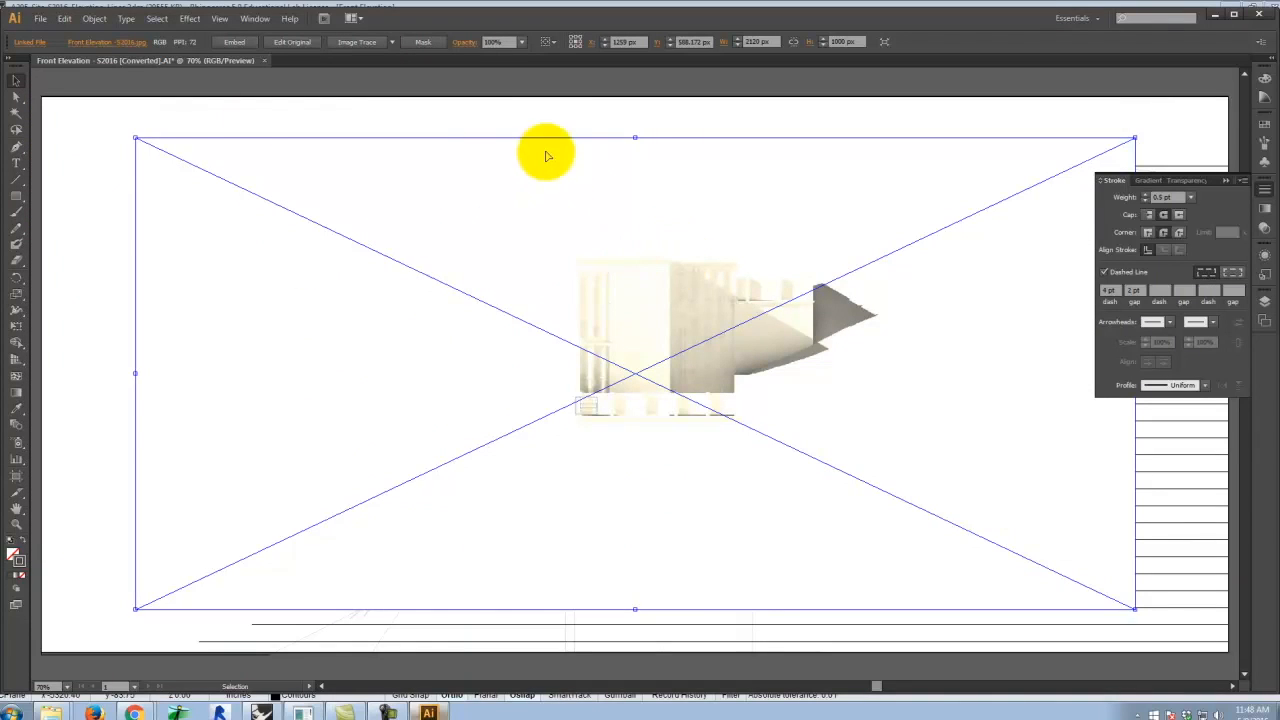
Scale the placed render proportionally from its corners to about 2505 by 1182 px to cover the artboard
{"action": "key", "text": "ctrl+minus"}
{"action": "key", "text": "ctrl+minus"}
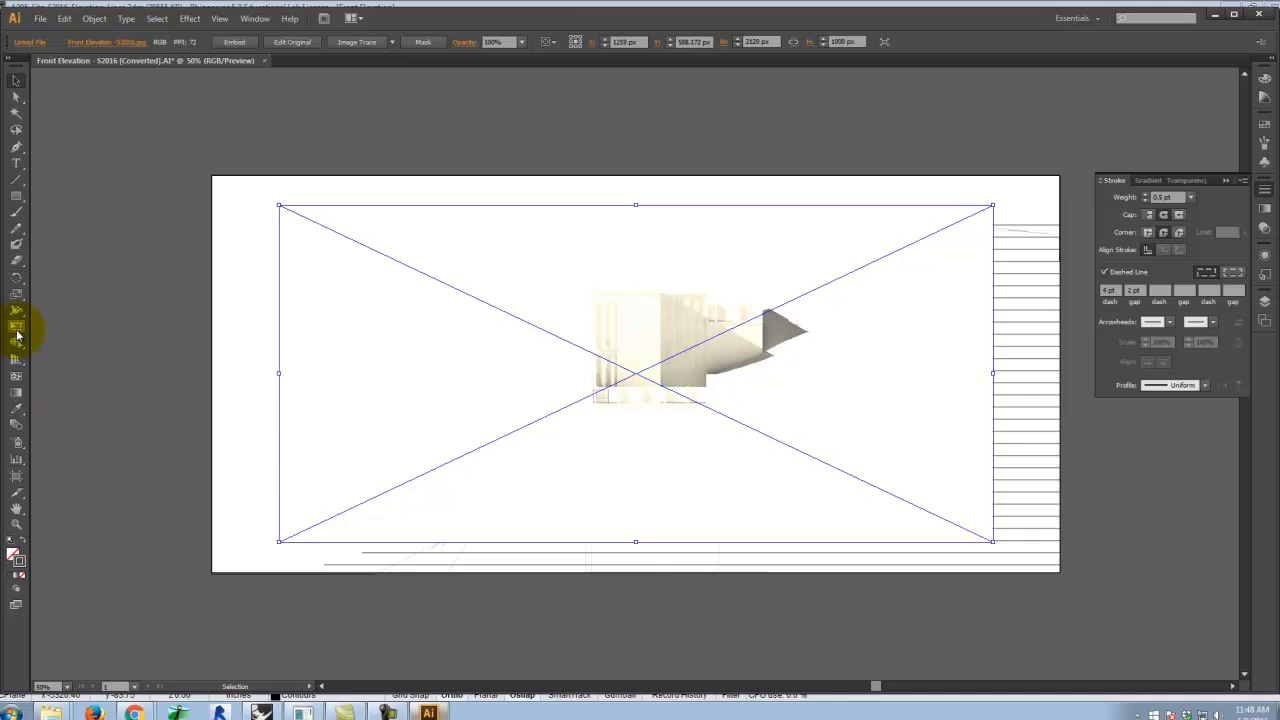
{"action": "left_click", "coordinate": [279, 207]}
{"action": "left_click_drag", "start_coordinate": [279, 207], "coordinate": [181, 179]}
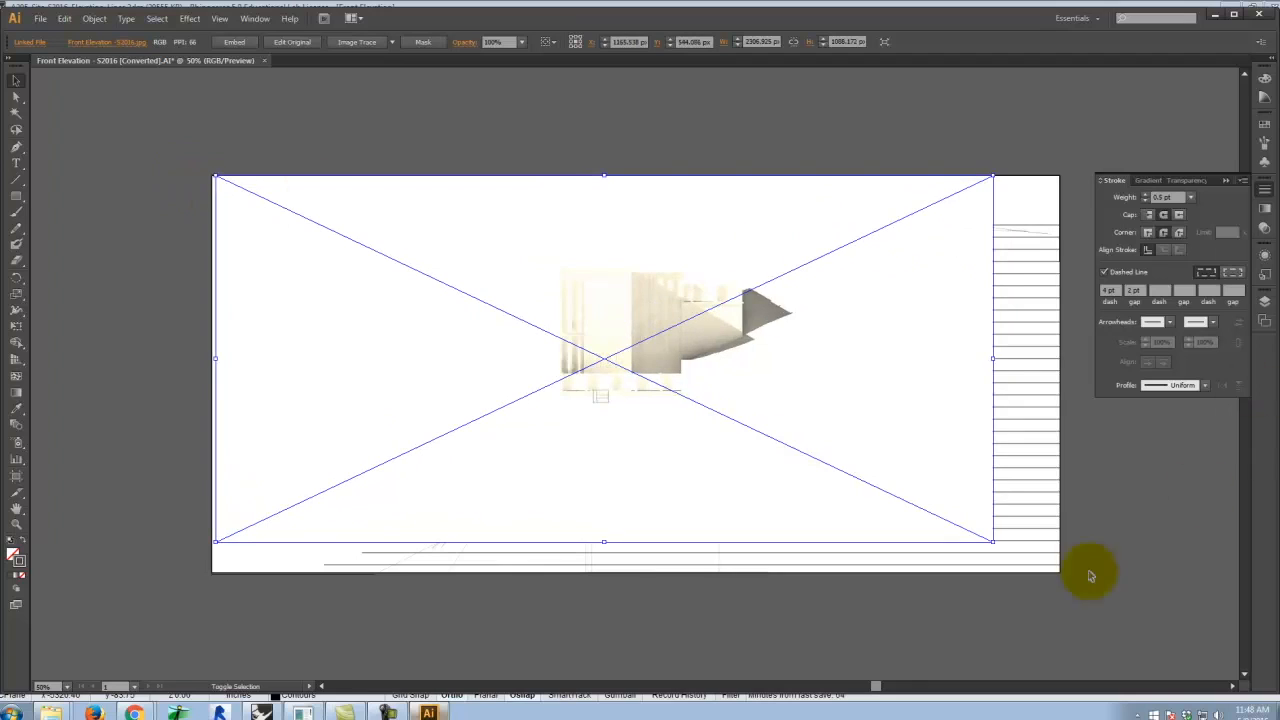
{"action": "left_click_drag", "start_coordinate": [992, 542], "coordinate": [1060, 578]}
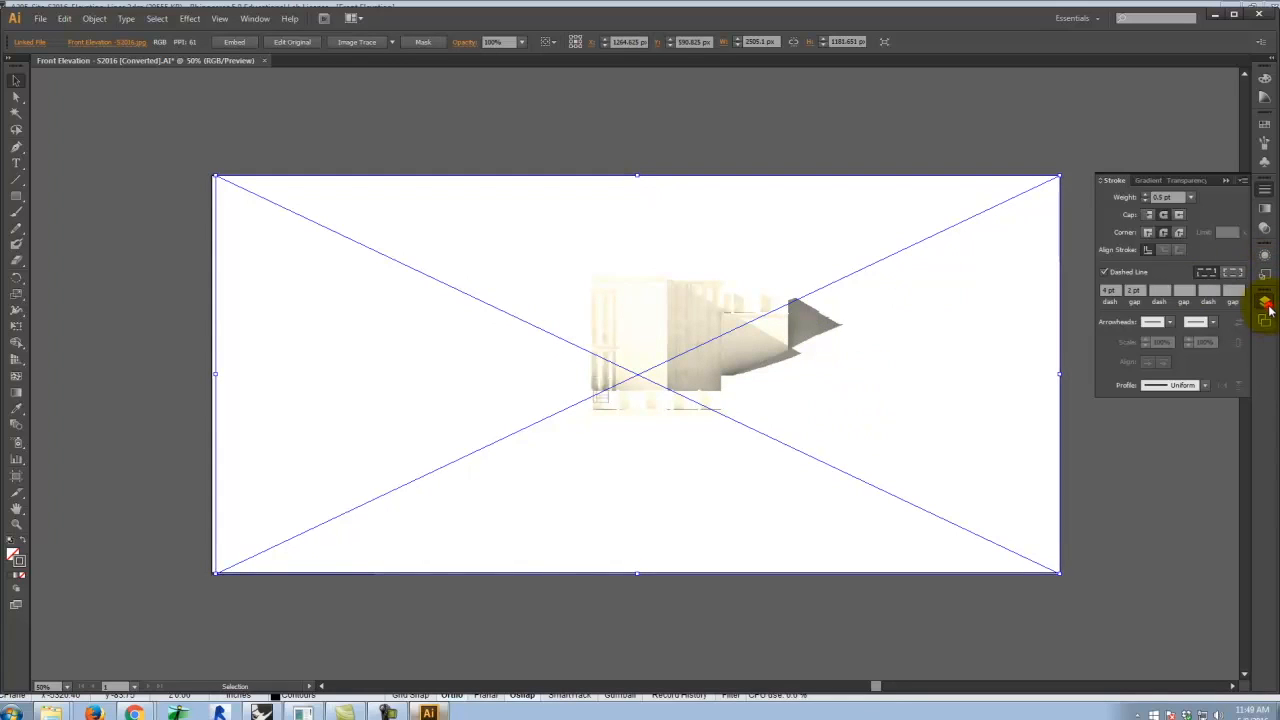
Create a new layer for the placed render and move it beneath the Make2D::visible::lines layer
{"action": "left_click", "coordinate": [1266, 302]}
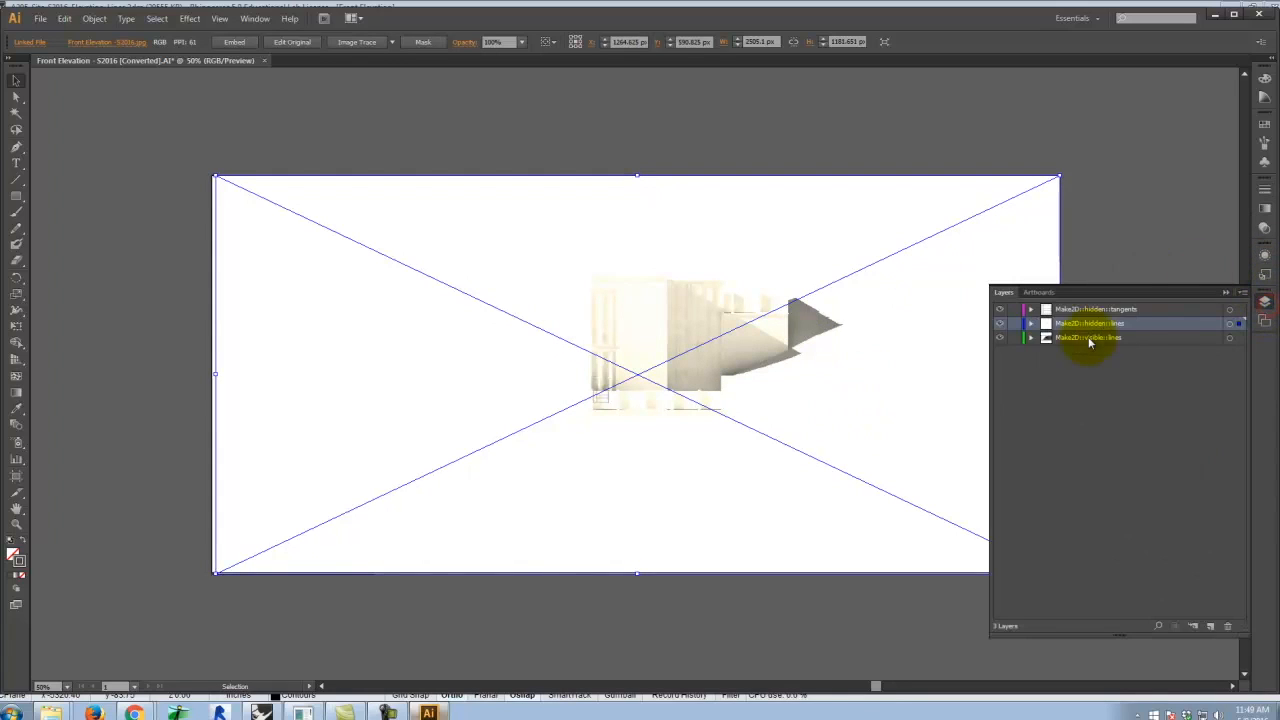
{"action": "left_click", "coordinate": [1211, 627]}
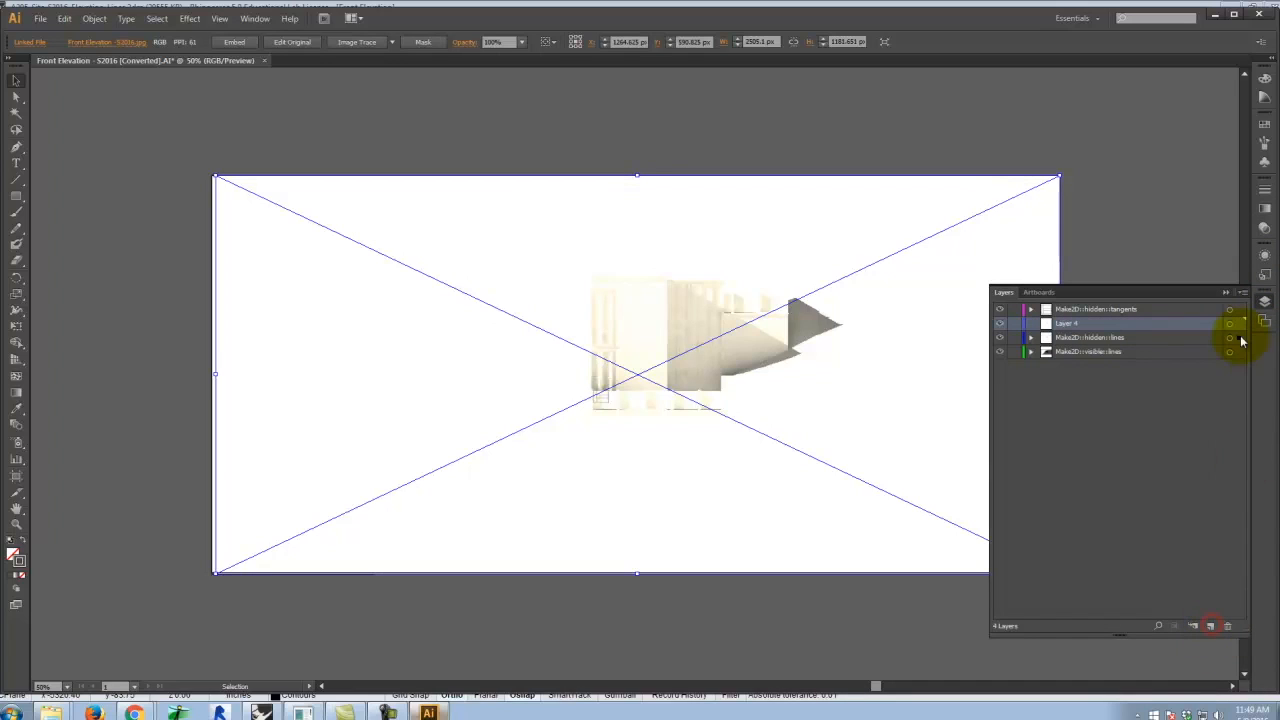
{"action": "left_click_drag", "start_coordinate": [1238, 323], "coordinate": [1157, 364]}
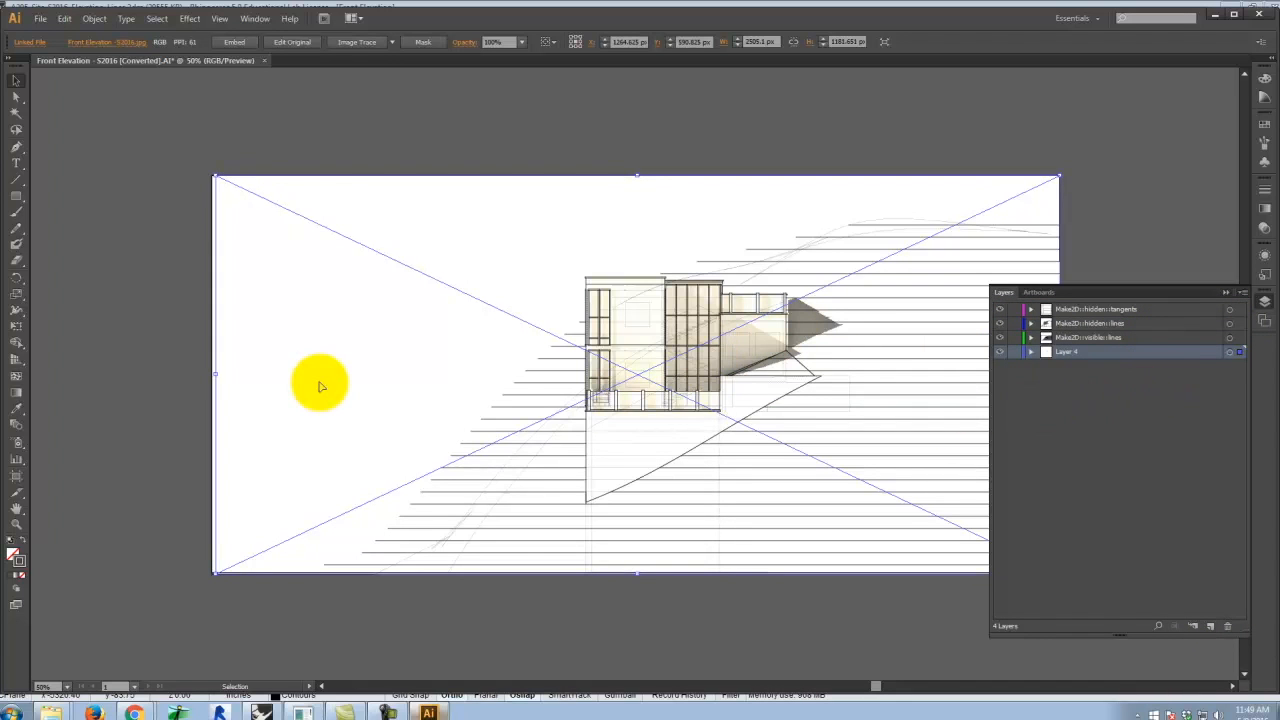
Nudge the render horizontally to an X position of about 1258.6 px to align it with the building linework, and deselect it
{"action": "key", "text": "Left"}
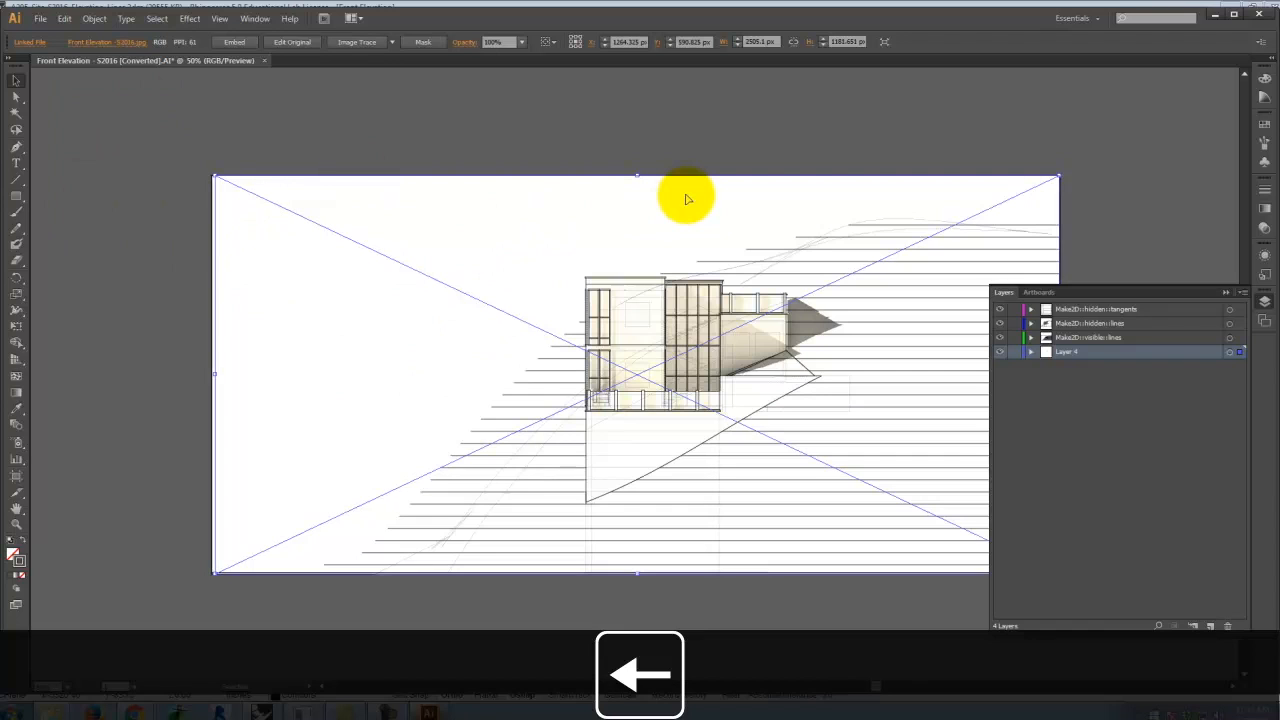
{"action": "key", "text": "ctrl+equal"}
{"action": "key", "text": "ctrl+equal"}
{"action": "key", "text": "ctrl+equal"}
{"action": "key", "text": "ctrl+equal"}
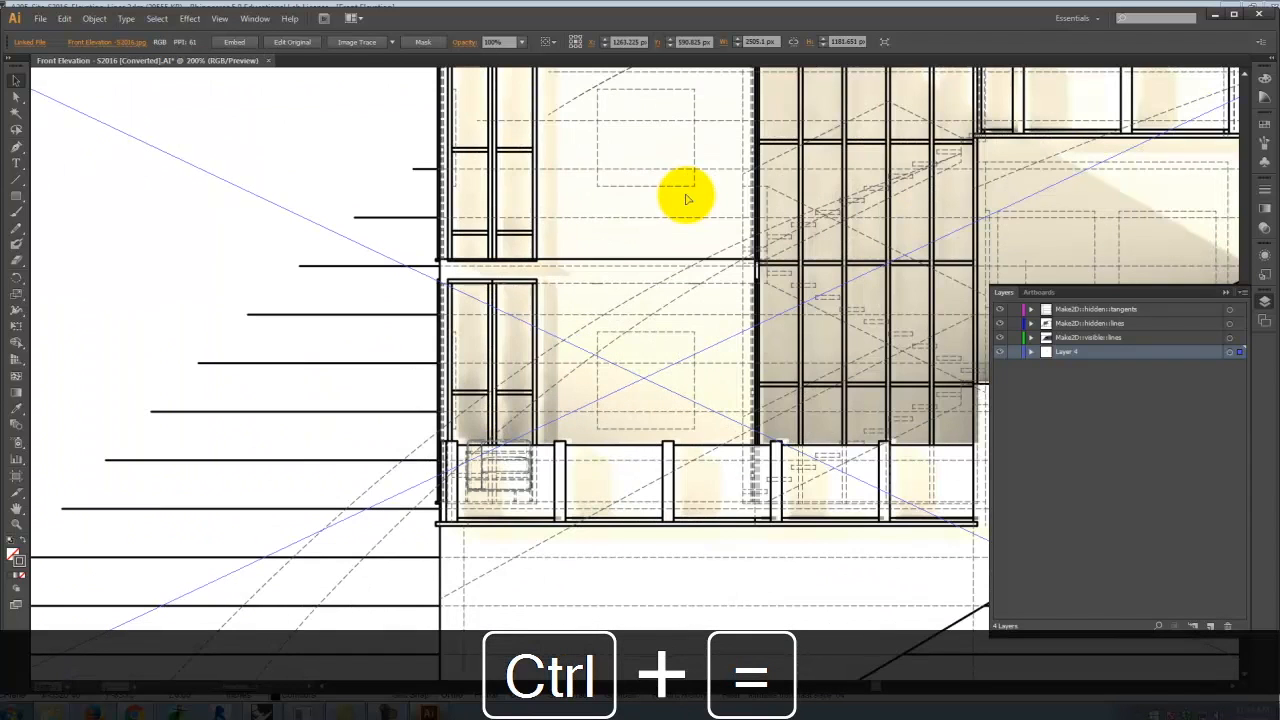
{"action": "scroll", "coordinate": [686, 199], "scroll_direction": "up", "scroll_amount": 5}
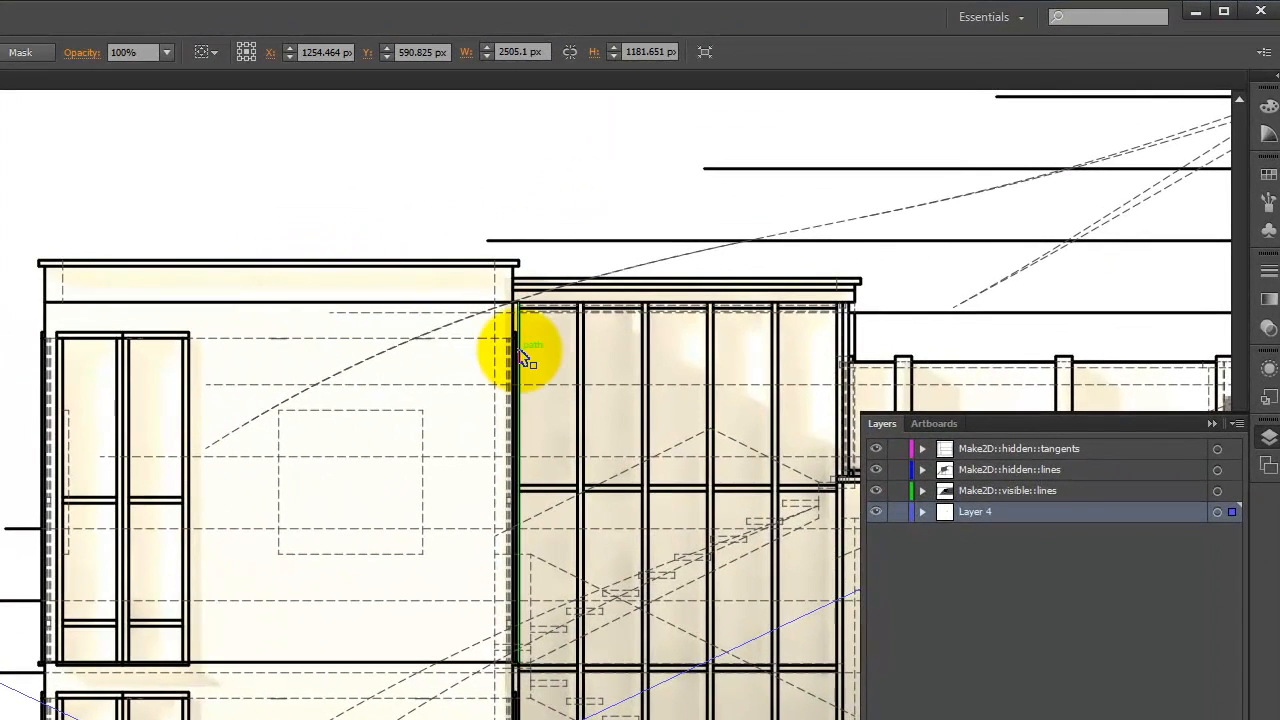
{"action": "key", "text": "Right"}
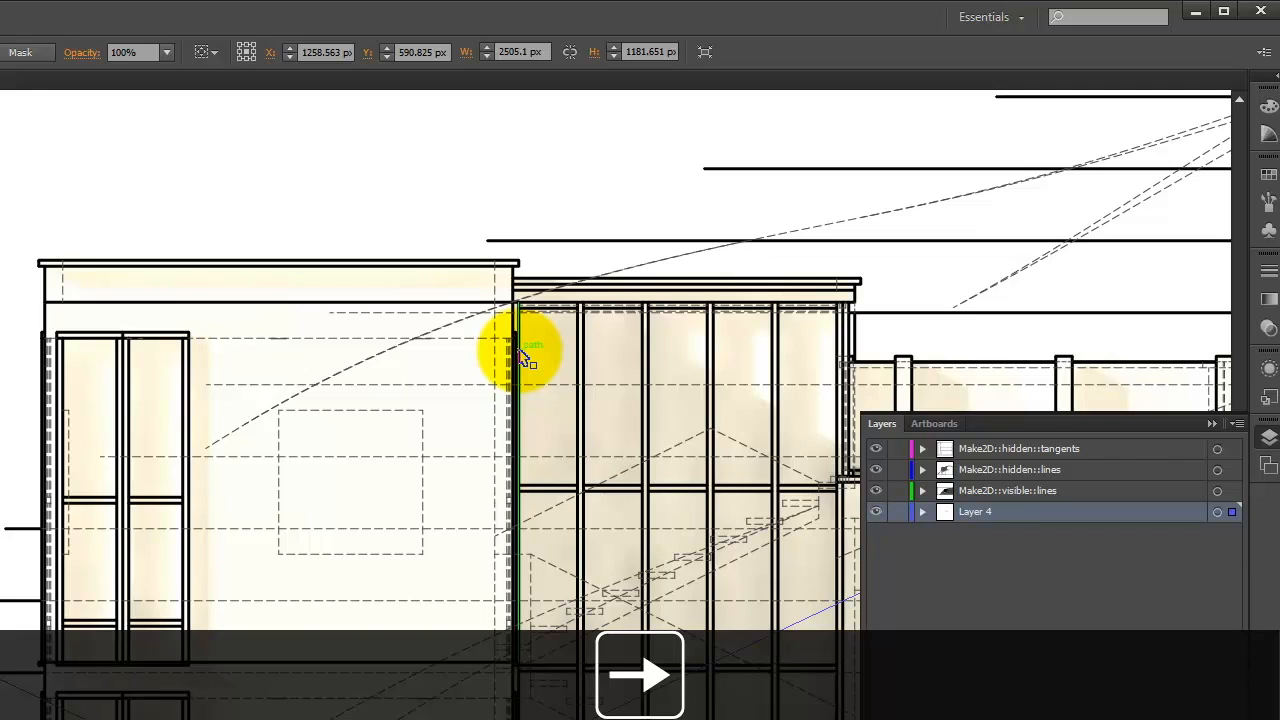
{"action": "key", "text": "ctrl+0"}
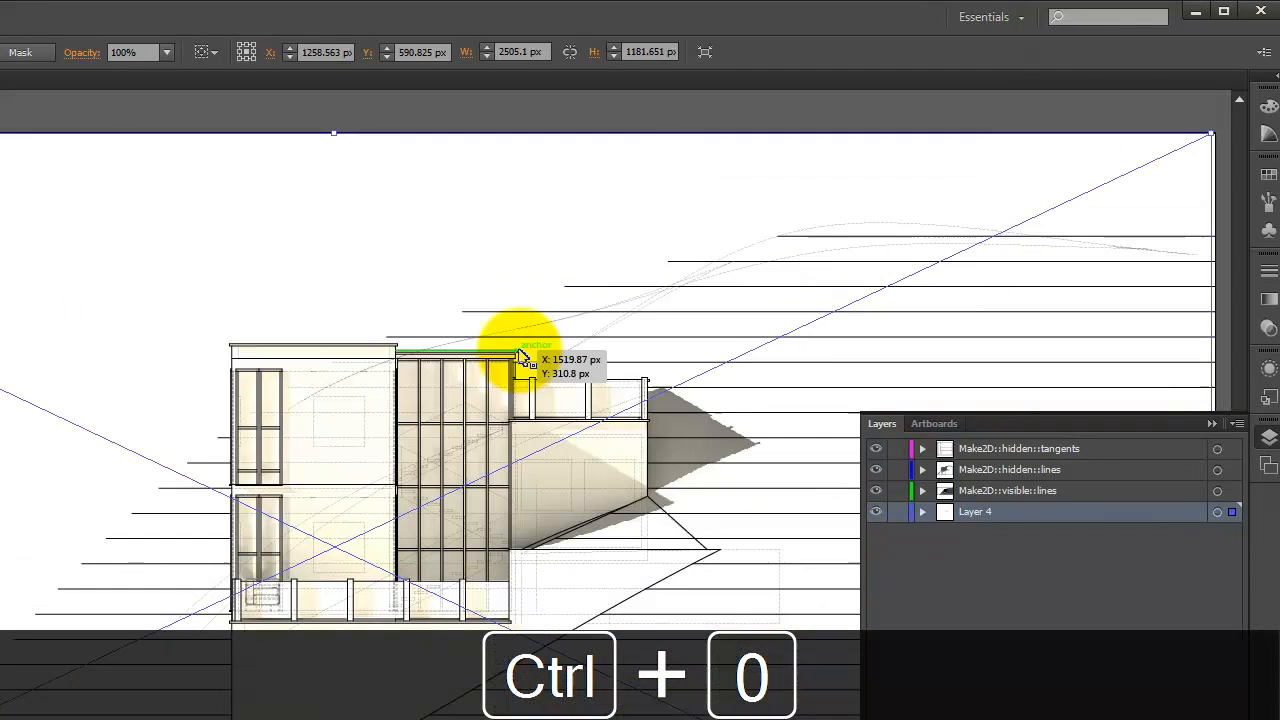
{"action": "left_click", "coordinate": [570, 115]}
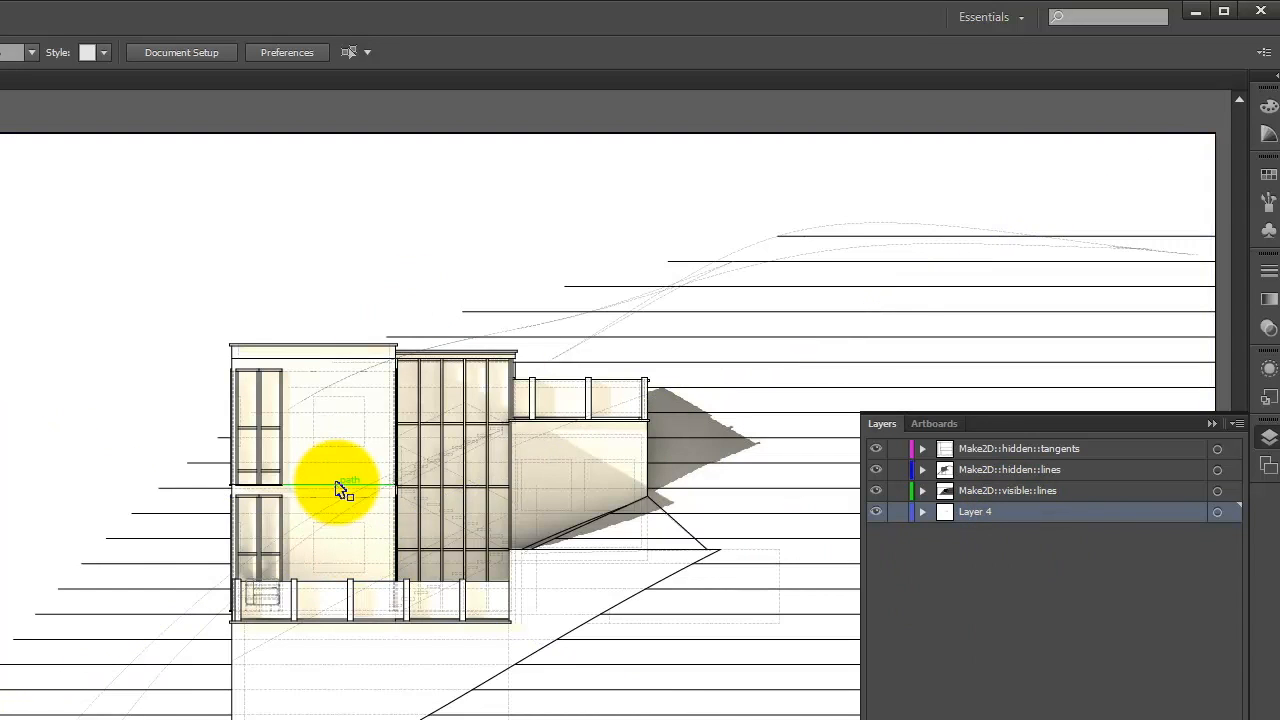
Create a new layer above Layer 4 and place Front Elevation -S2016-Alpha.jpg from the Ex228 folder in it as a linked image
{"action": "left_click", "coordinate": [340, 488]}
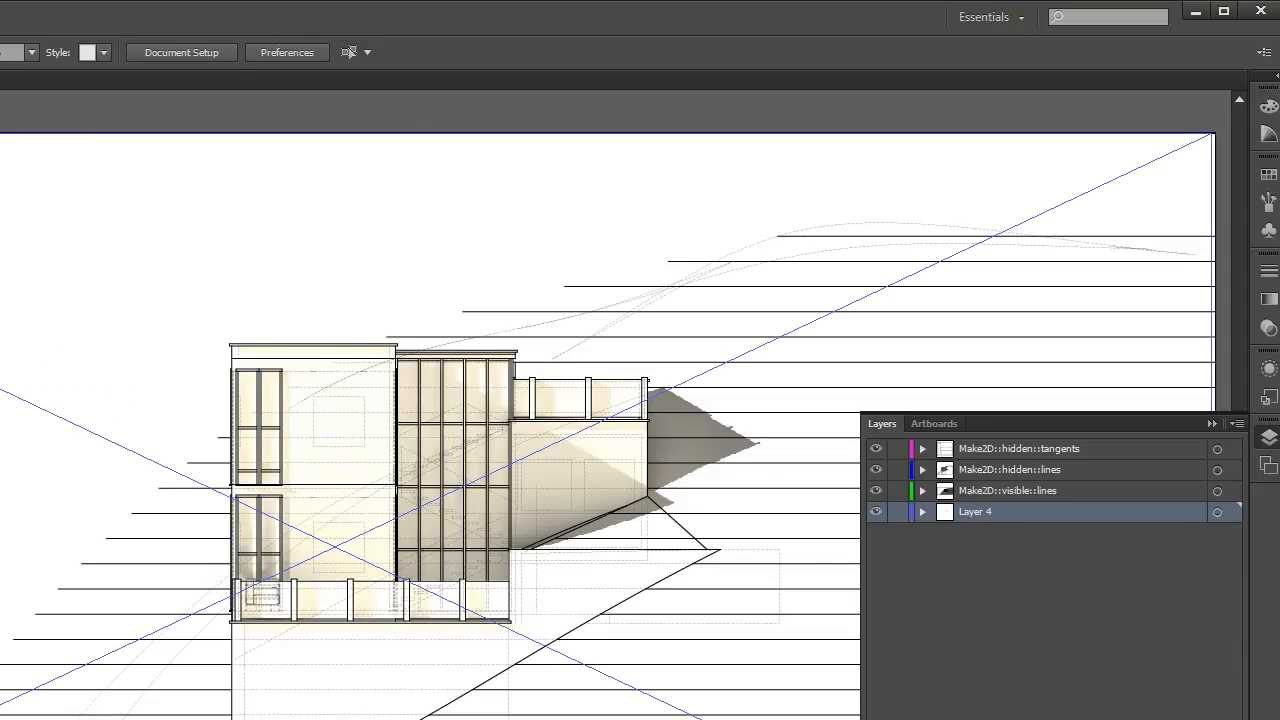
{"action": "left_click", "coordinate": [64, 102]}
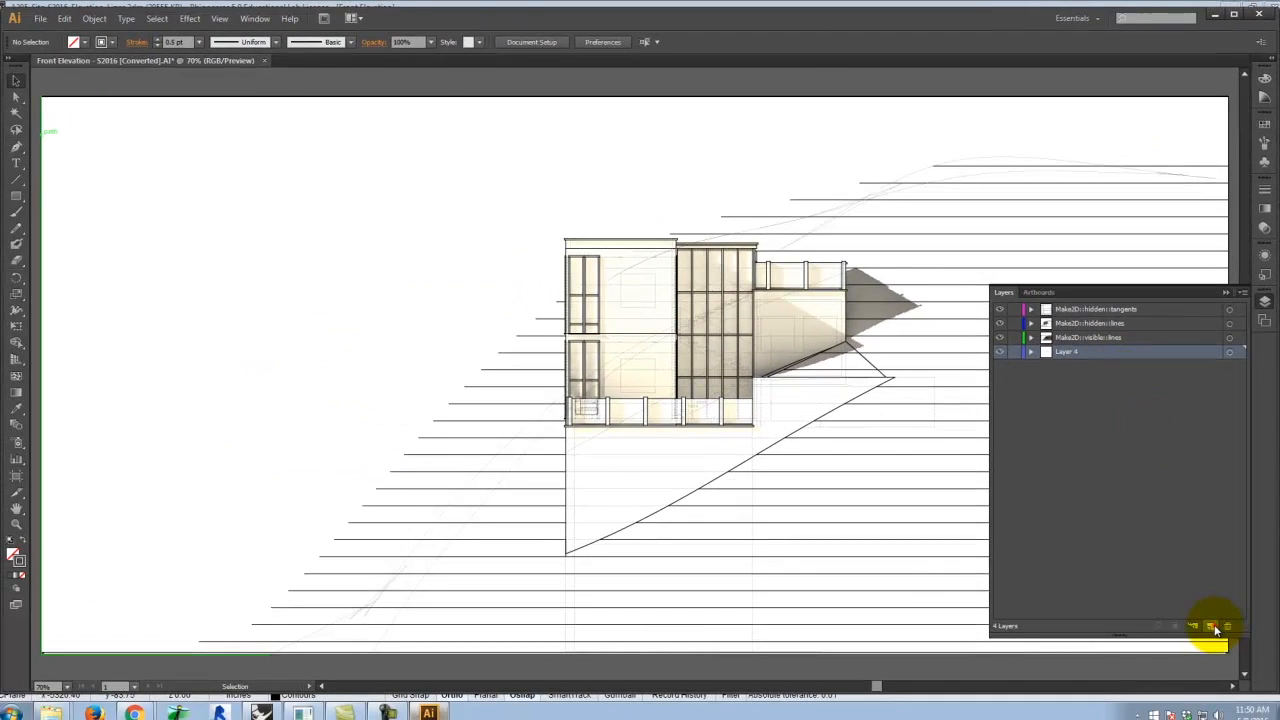
{"action": "left_click", "coordinate": [1211, 627]}
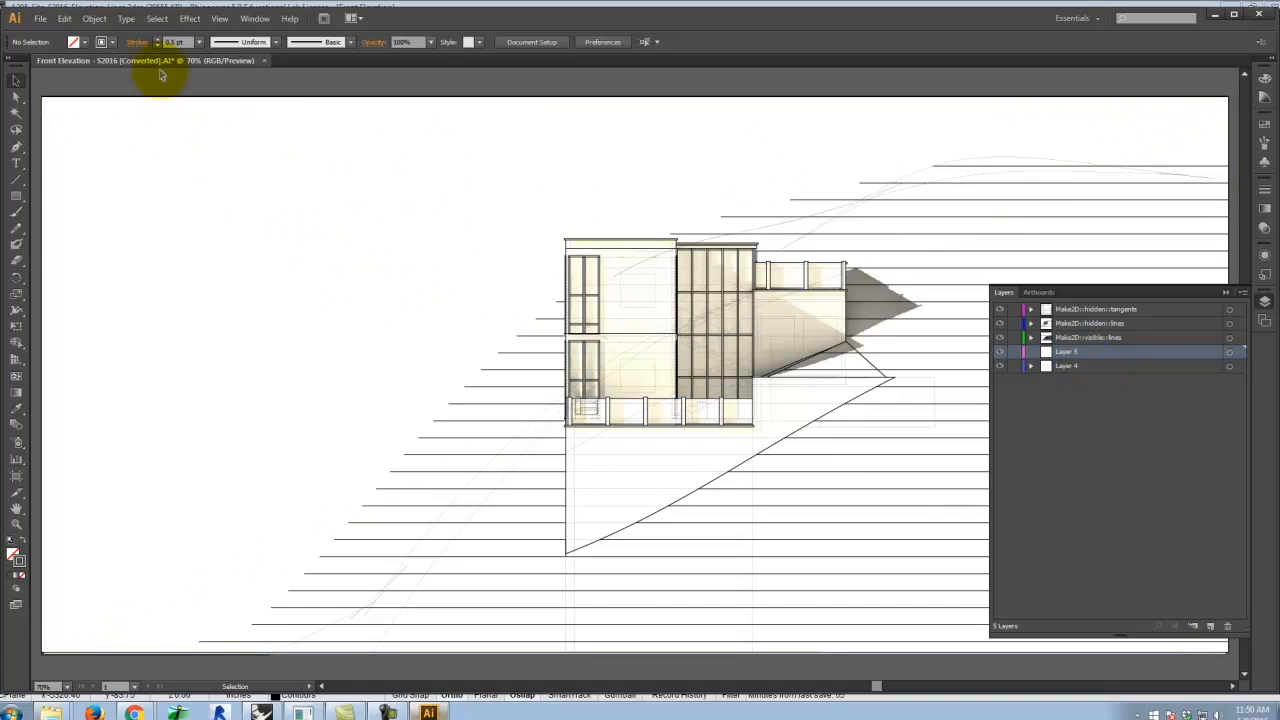
{"action": "left_click", "coordinate": [40, 18]}
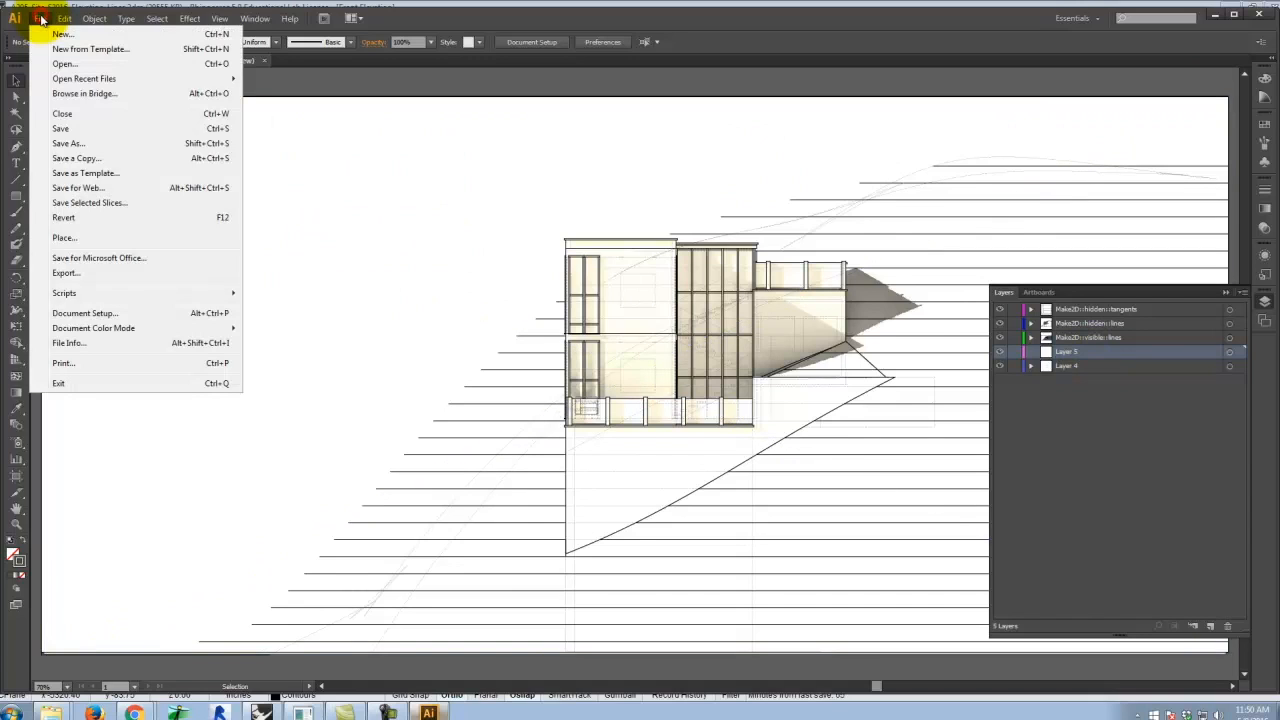
{"action": "left_click", "coordinate": [60, 239]}
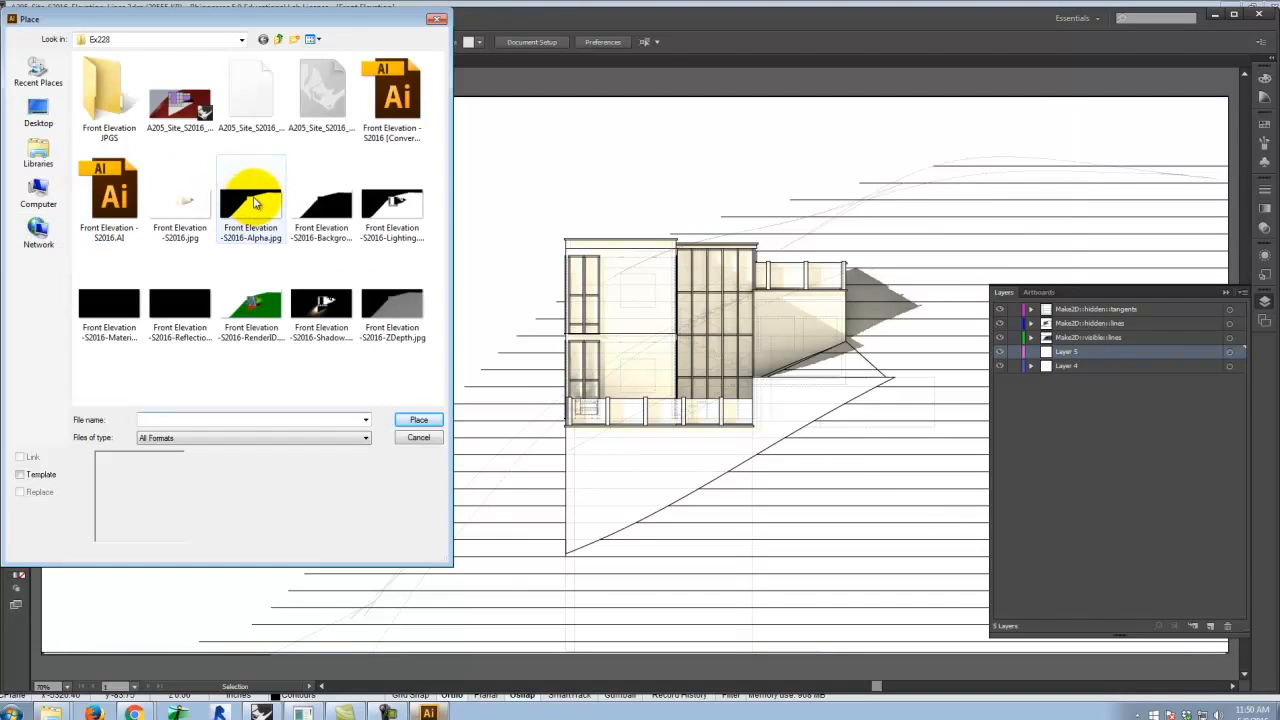
{"action": "left_click", "coordinate": [238, 225]}
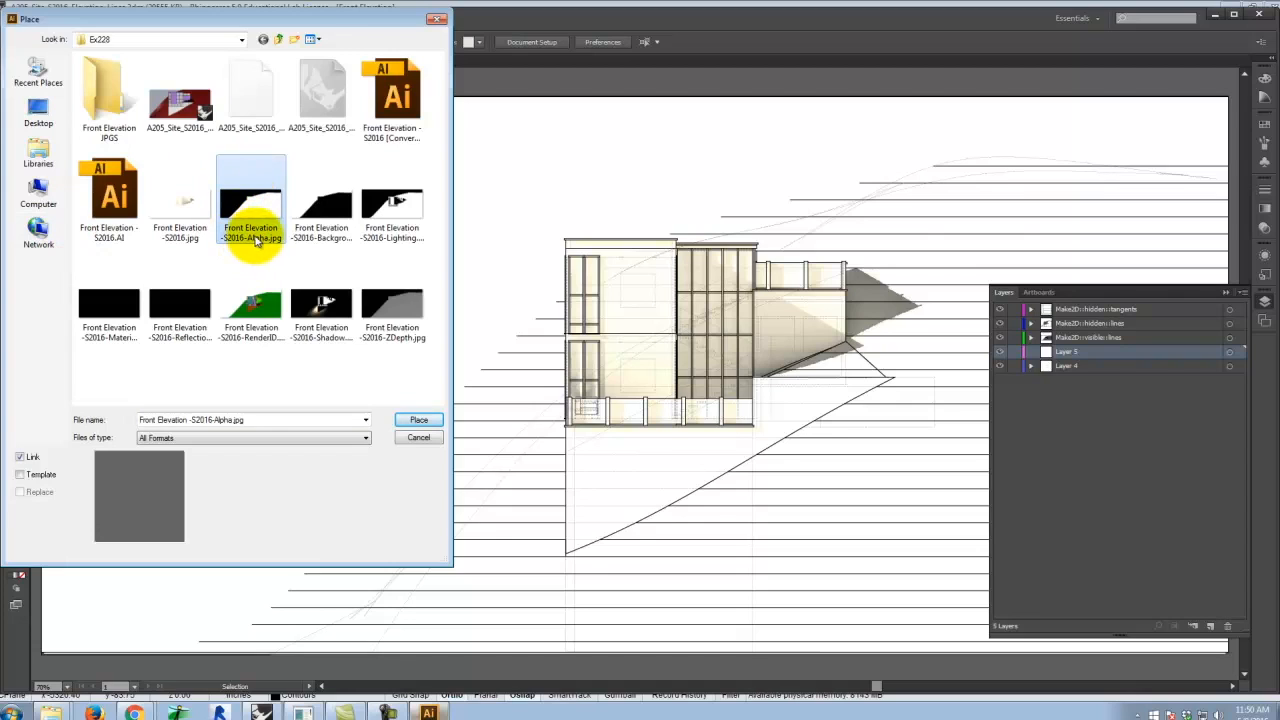
{"action": "left_click", "coordinate": [418, 420]}
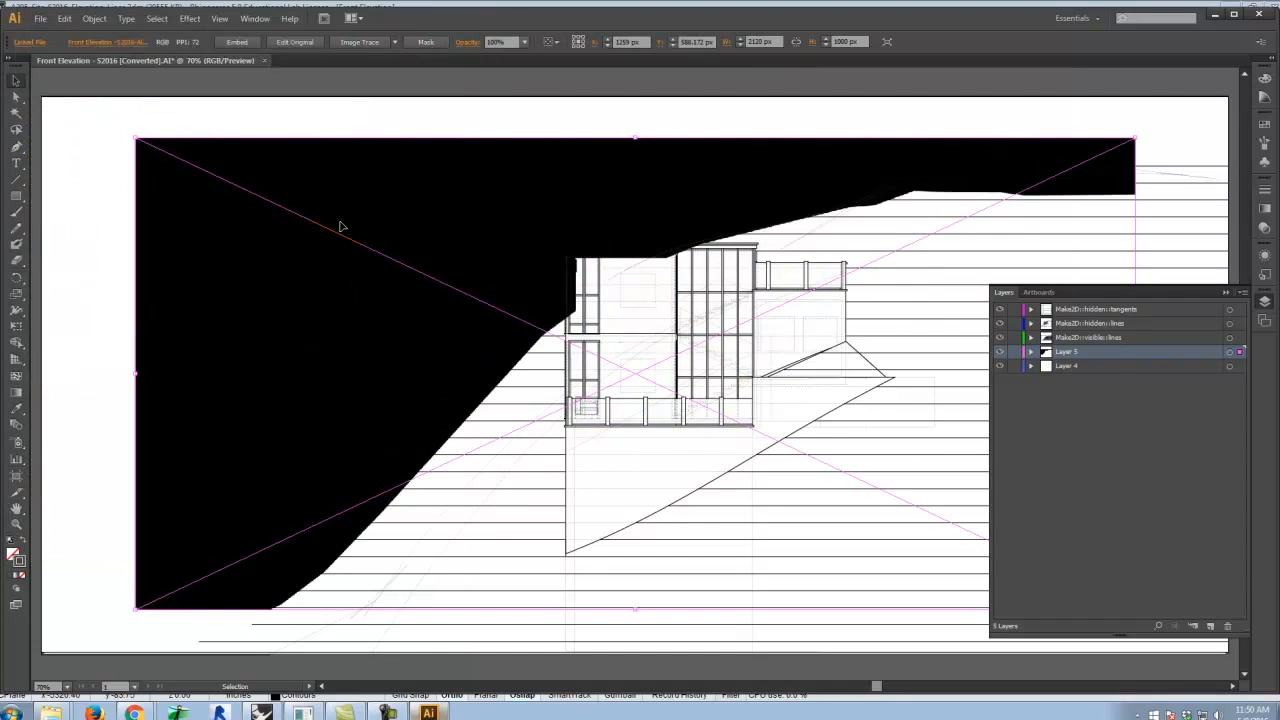
Scale the placed alpha image from its corners to about 2496 by 1177 px to cover the artboard, and nudge it sideways
{"action": "left_click", "coordinate": [16, 326]}
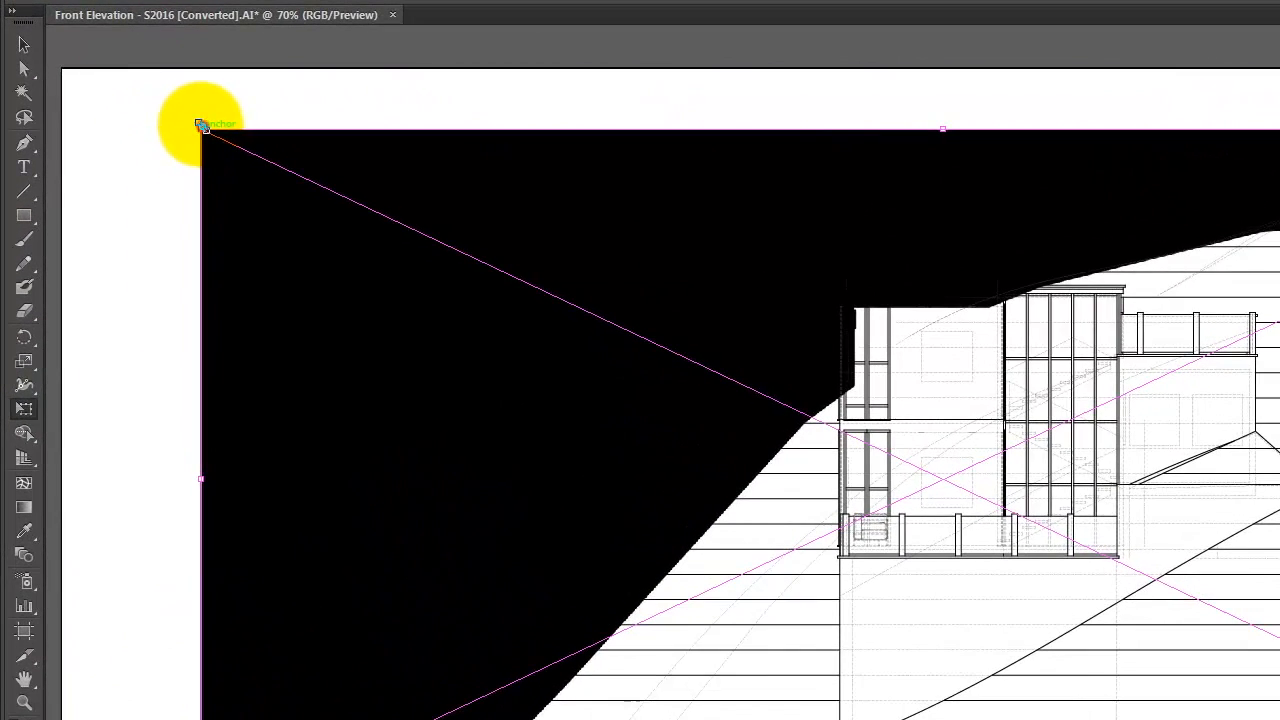
{"action": "left_click_drag", "start_coordinate": [139, 142], "coordinate": [78, 72]}
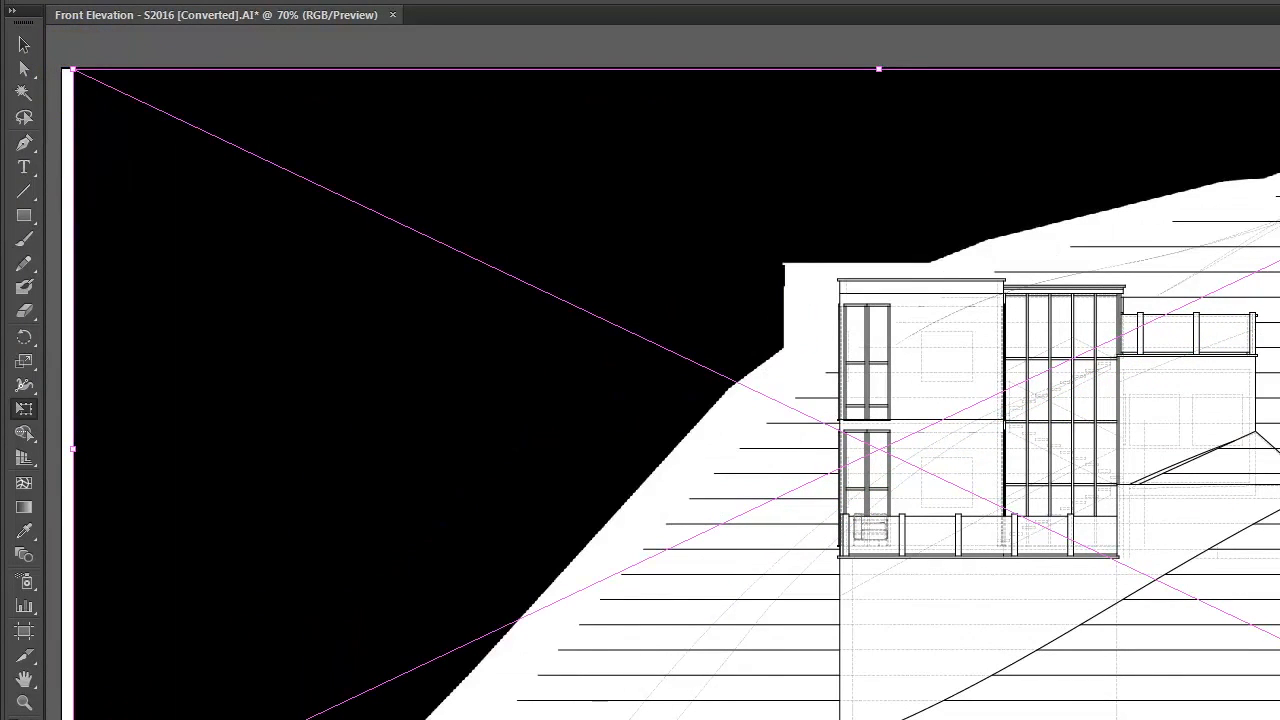
{"action": "key", "text": "ctrl+minus"}
{"action": "key", "text": "ctrl+minus"}
{"action": "key", "text": "ctrl+minus"}
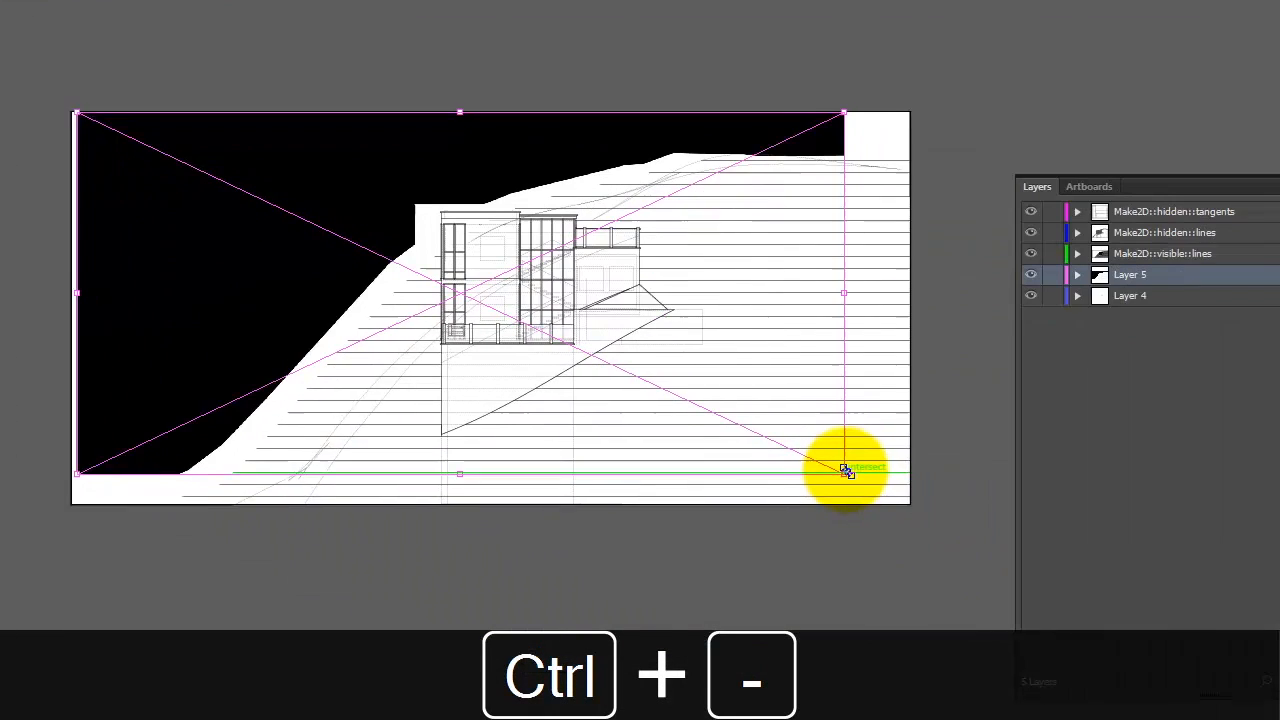
{"action": "left_click_drag", "start_coordinate": [677, 409], "coordinate": [737, 451]}
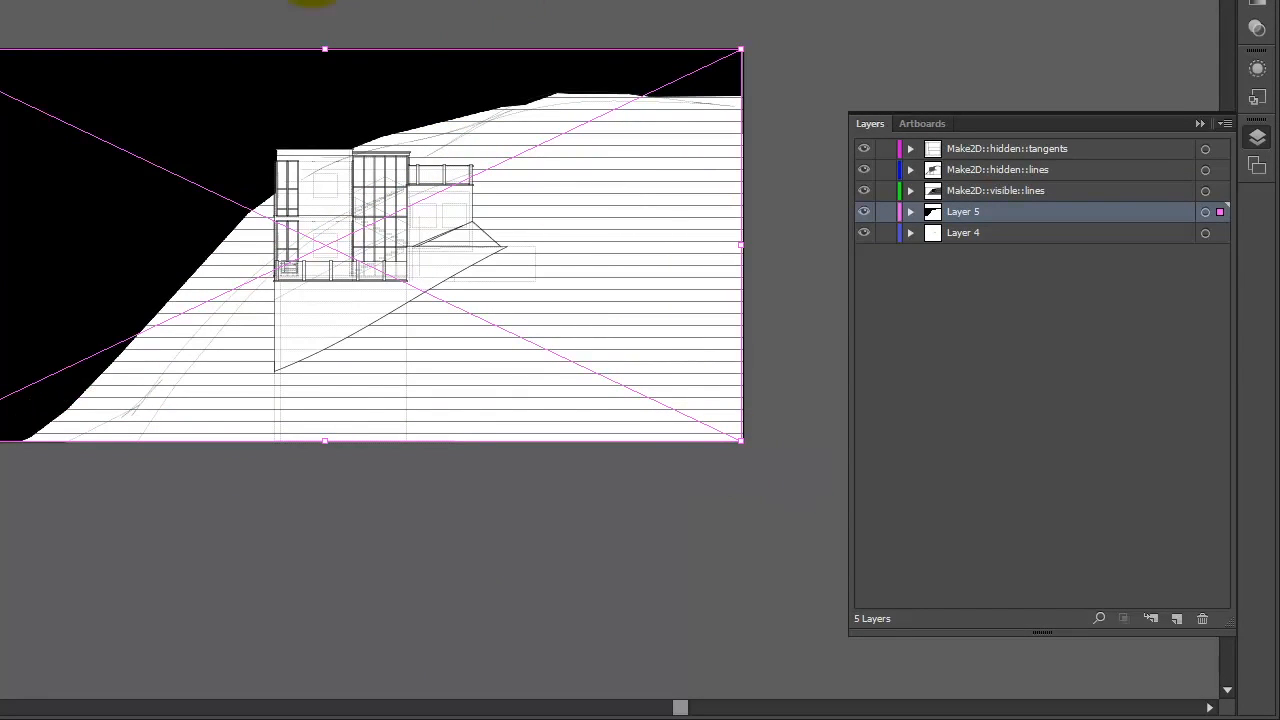
{"action": "key", "text": "Left"}
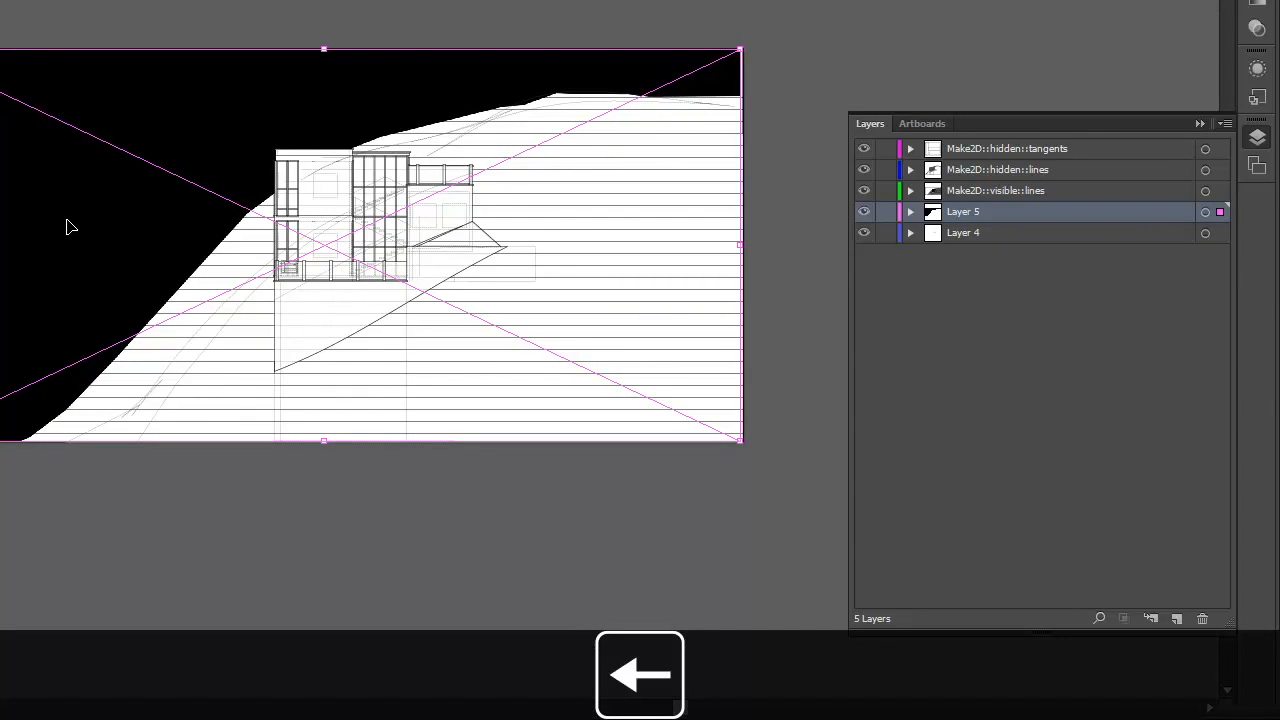
{"action": "left_click_drag", "start_coordinate": [142, 204], "coordinate": [171, 216]}
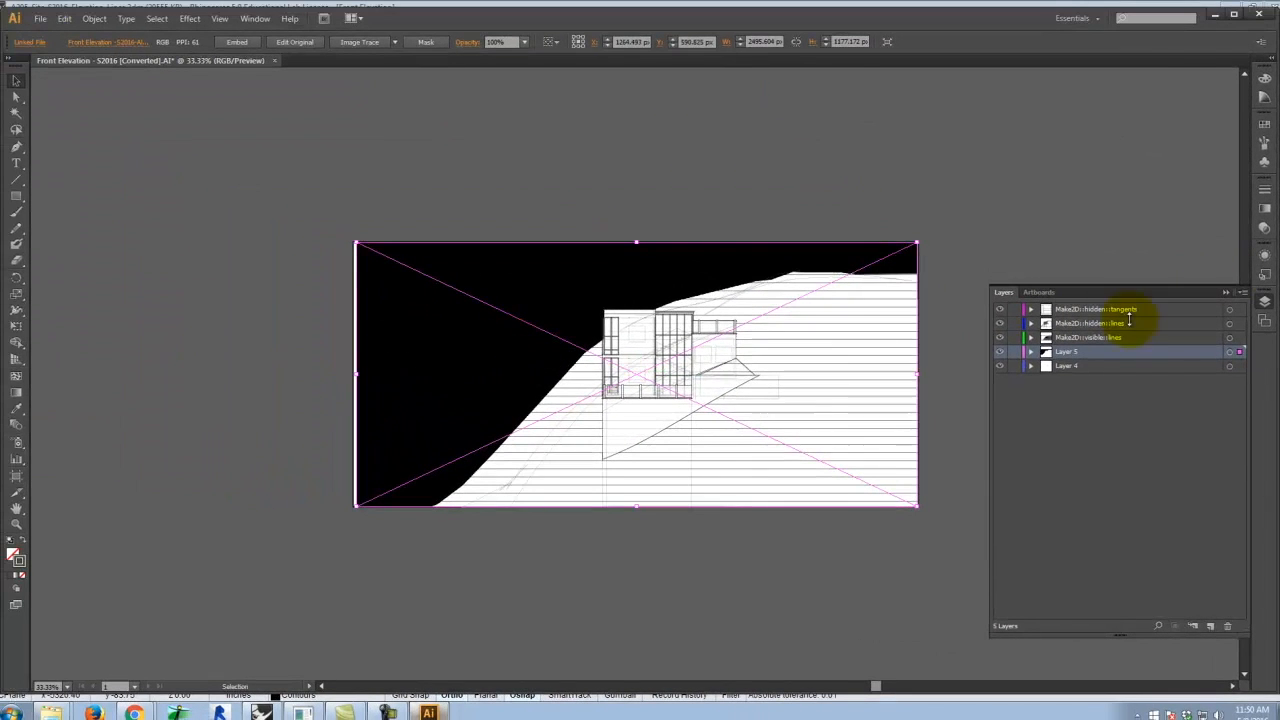
Hide the Make2D hidden tangents, hidden lines and visible lines layers
{"action": "left_click", "coordinate": [1001, 307]}
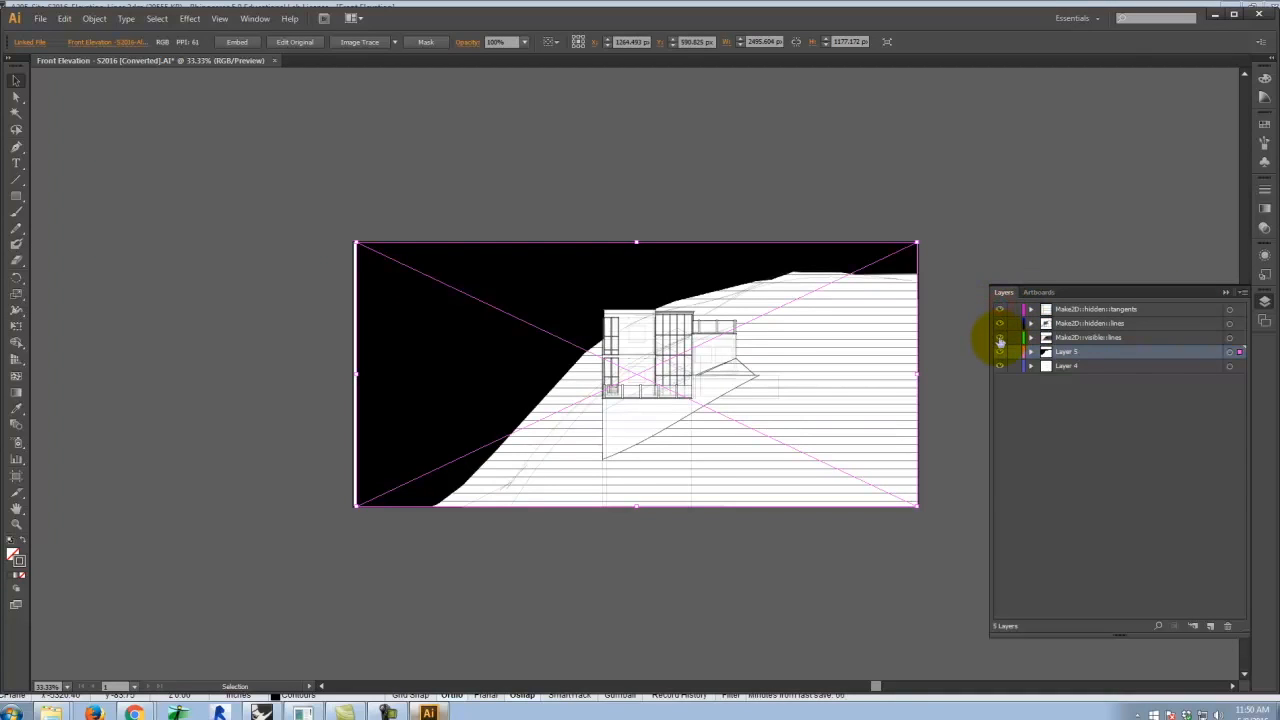
{"action": "left_click_drag", "start_coordinate": [1001, 309], "coordinate": [1000, 338]}
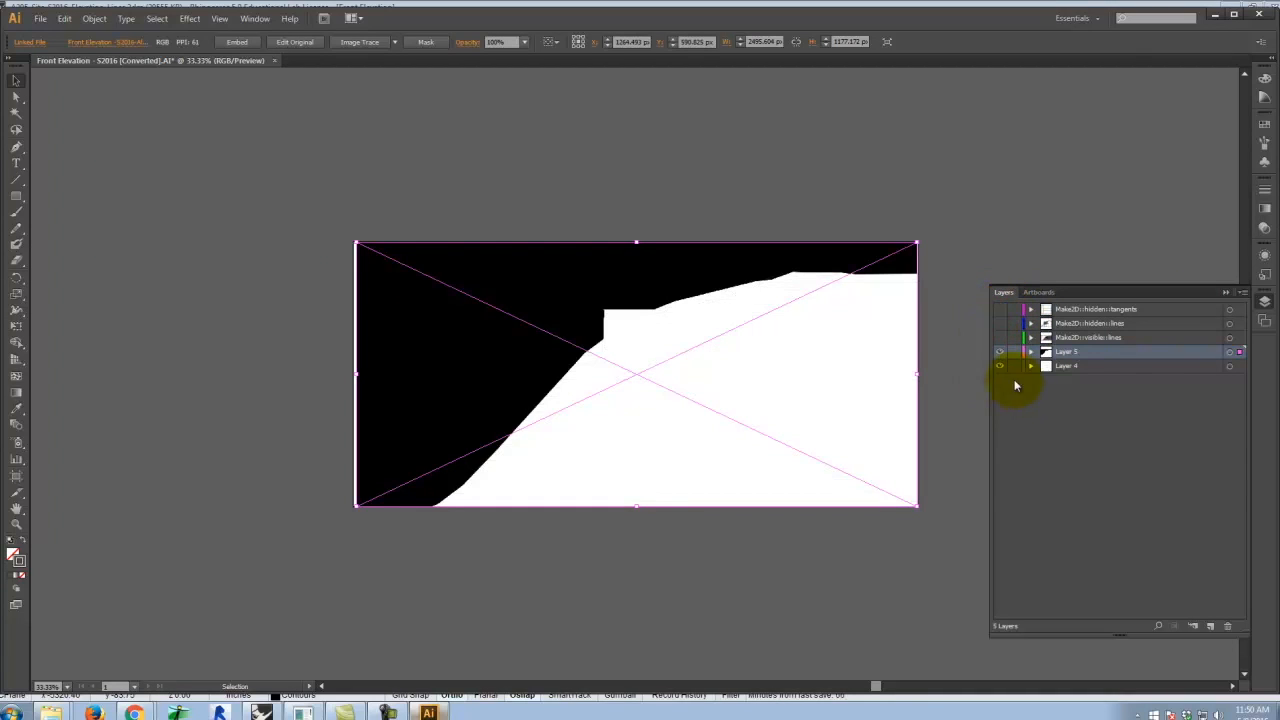
{"action": "left_click", "coordinate": [1081, 474]}
Select both placed images and make the clay render on Layer 4 the key object for alignment
{"action": "left_click_drag", "start_coordinate": [508, 190], "coordinate": [395, 325]}
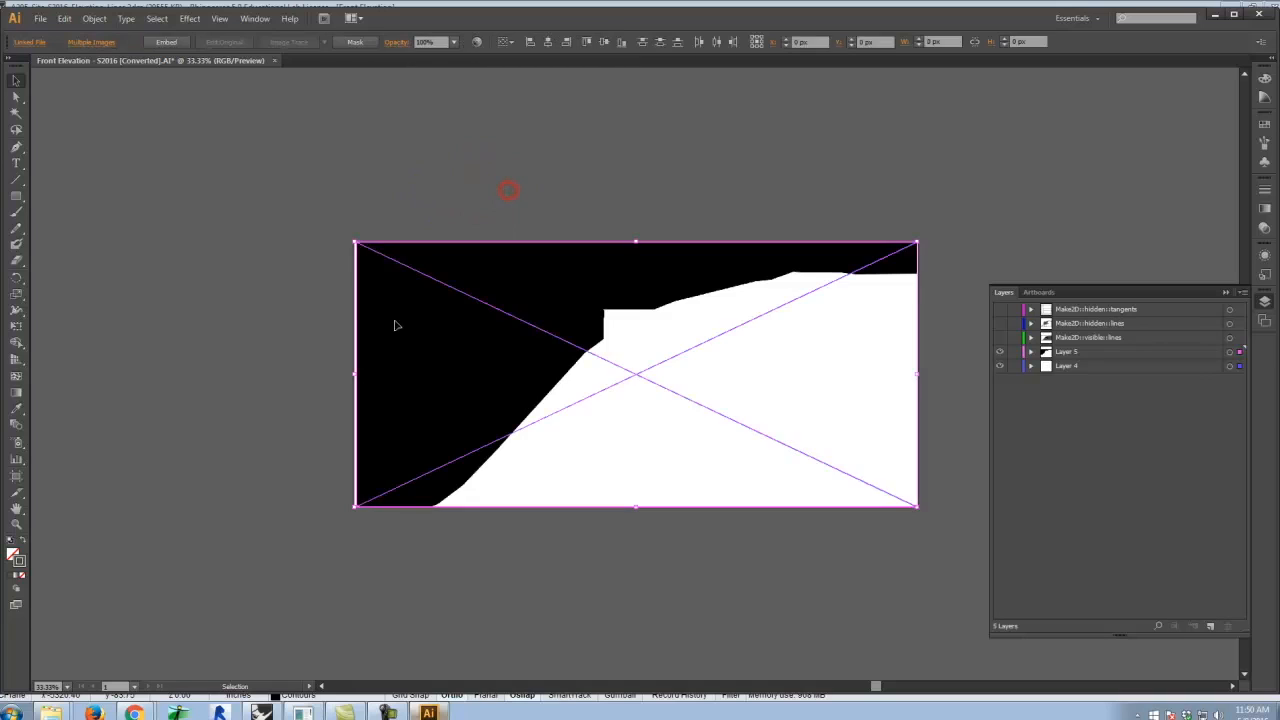
{"action": "scroll", "coordinate": [352, 264], "scroll_direction": "up", "scroll_amount": 2}
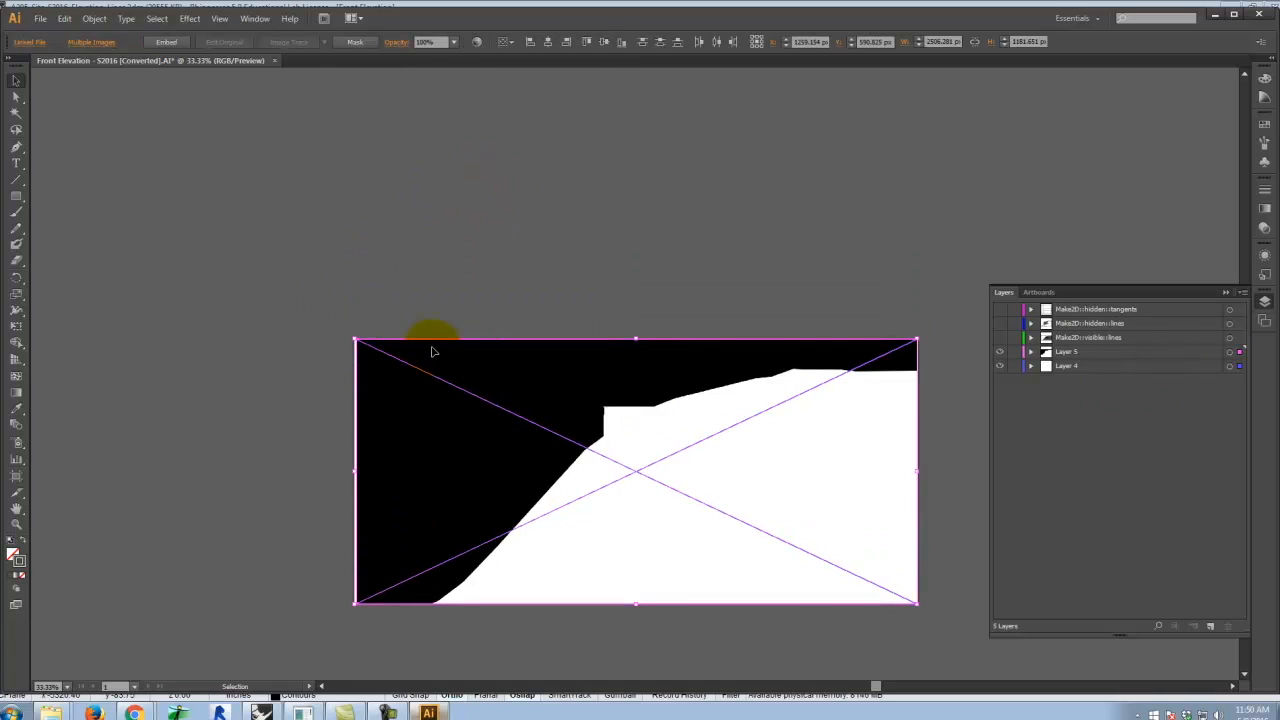
{"action": "key", "text": "ctrl+equal"}
{"action": "key", "text": "ctrl+equal"}
{"action": "key", "text": "ctrl+equal"}
{"action": "key", "text": "space"}
{"action": "left_click_drag", "start_coordinate": [297, 368], "coordinate": [669, 229]}
{"action": "left_click_drag", "start_coordinate": [172, 190], "coordinate": [177, 127]}
{"action": "key", "text": "ctrl+equal"}
{"action": "key", "text": "ctrl+equal"}
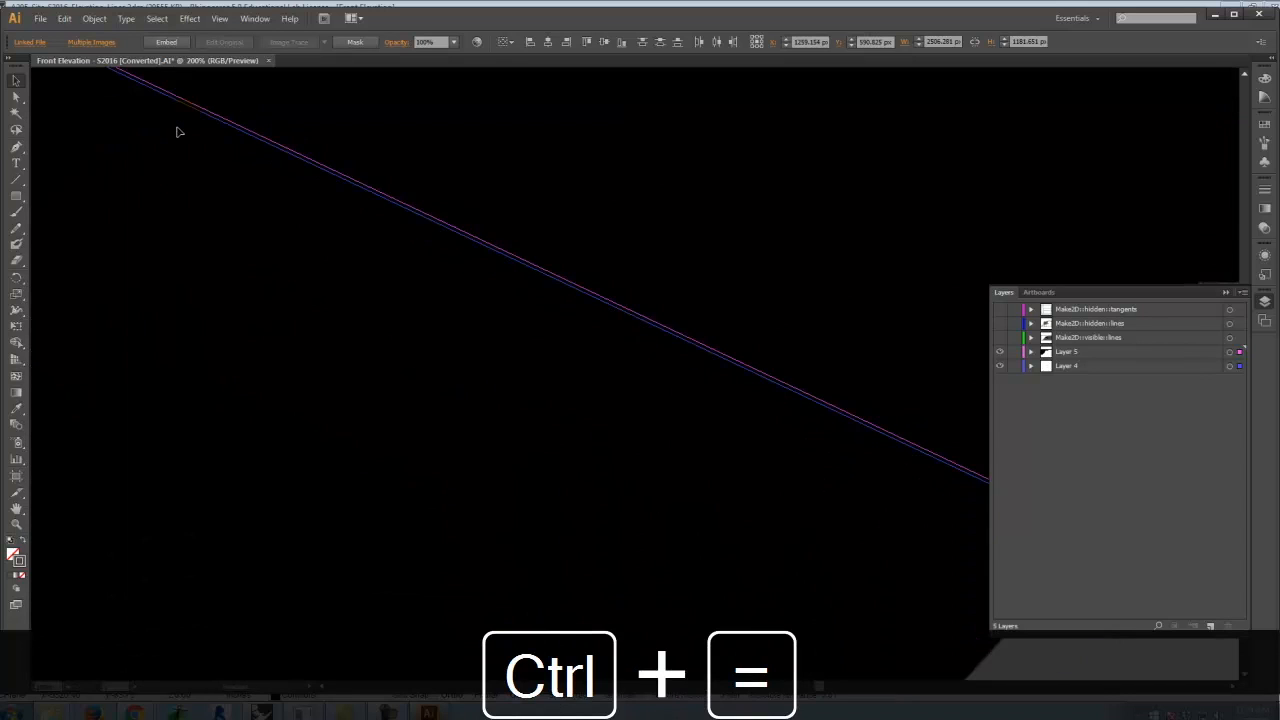
{"action": "key", "text": "space"}
{"action": "left_click_drag", "start_coordinate": [394, 280], "coordinate": [757, 421]}
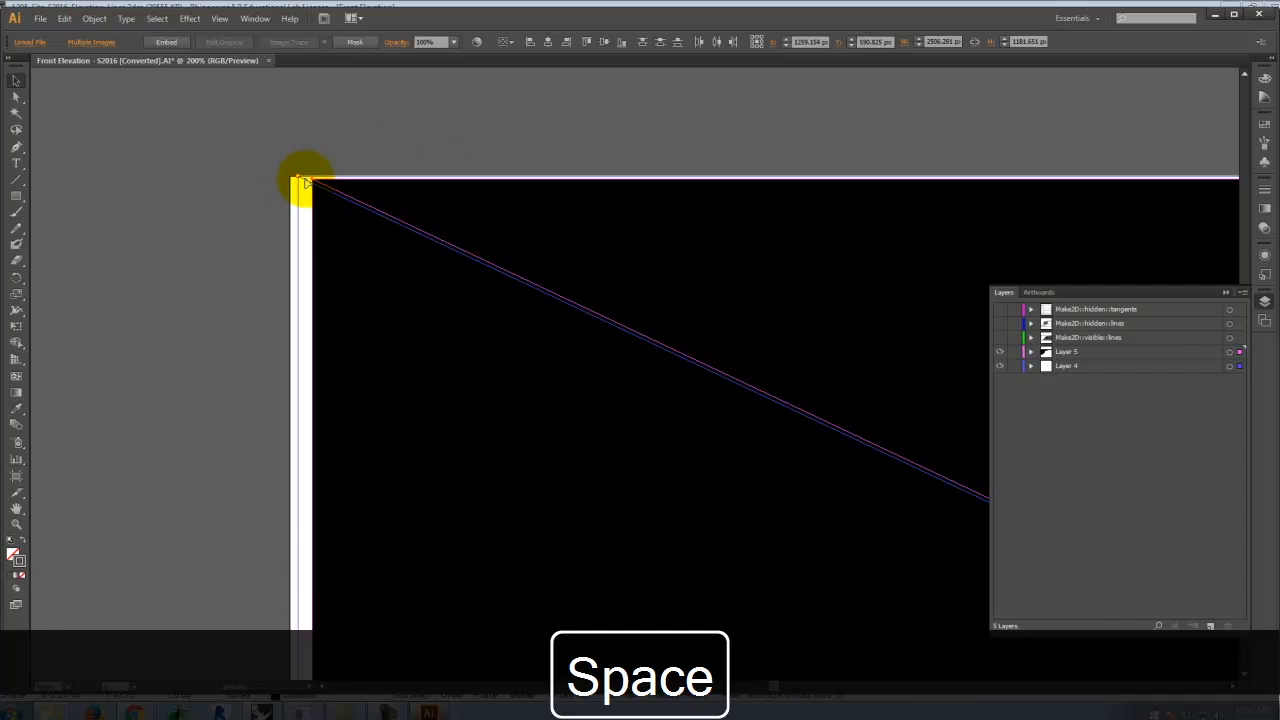
{"action": "left_click", "coordinate": [305, 183]}
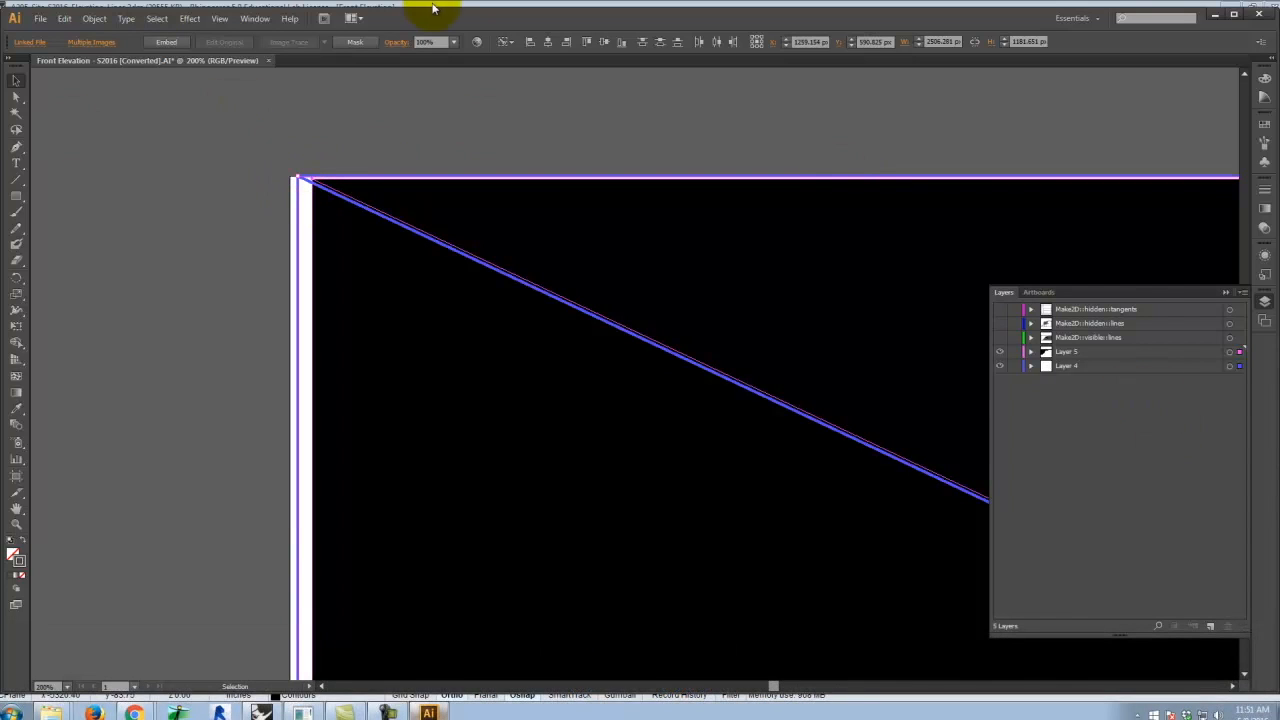
Align the alpha image to the horizontal center of the clay render
{"action": "left_click", "coordinate": [221, 19]}
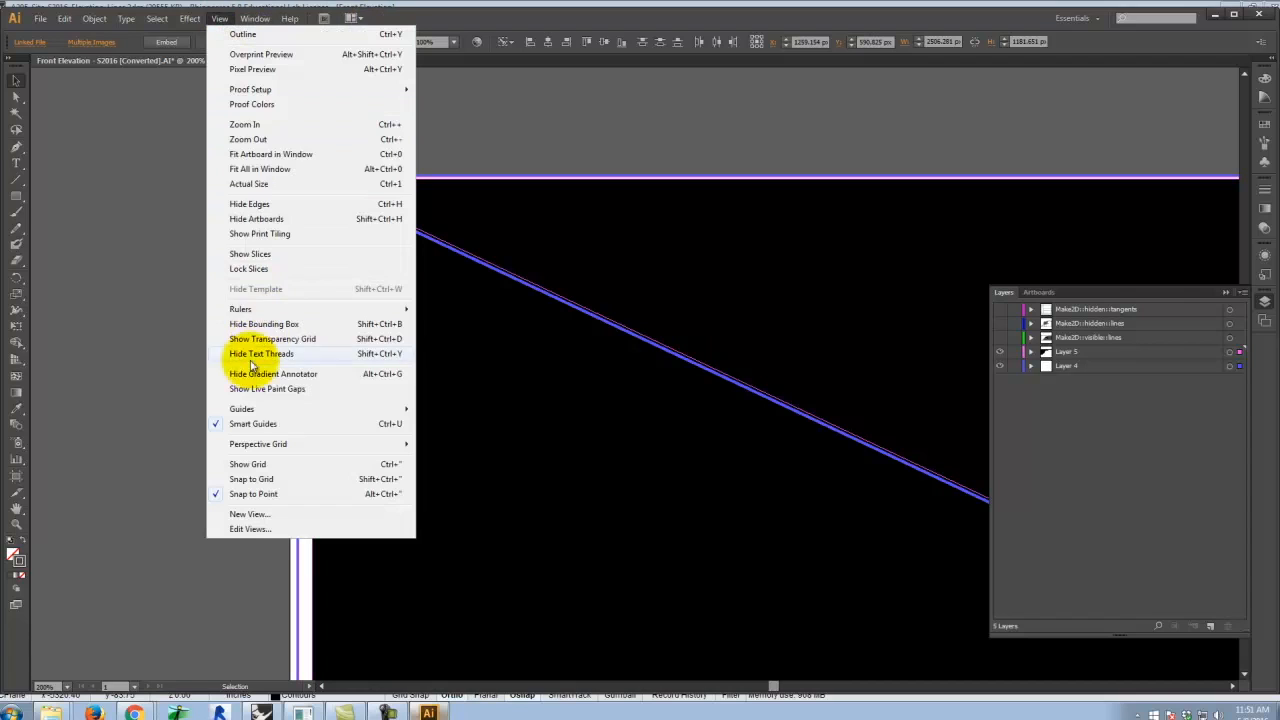
{"action": "mouse_move", "coordinate": [255, 19]}
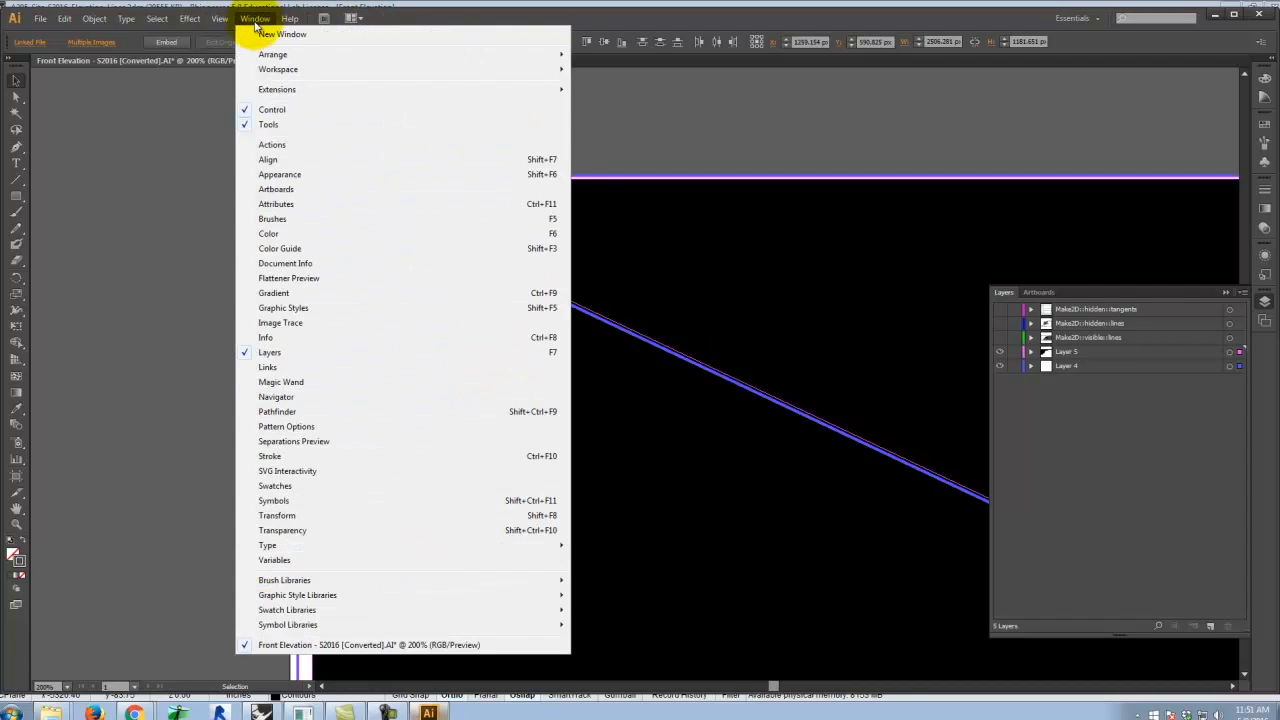
{"action": "left_click", "coordinate": [318, 160]}
{"action": "left_click", "coordinate": [82, 328]}
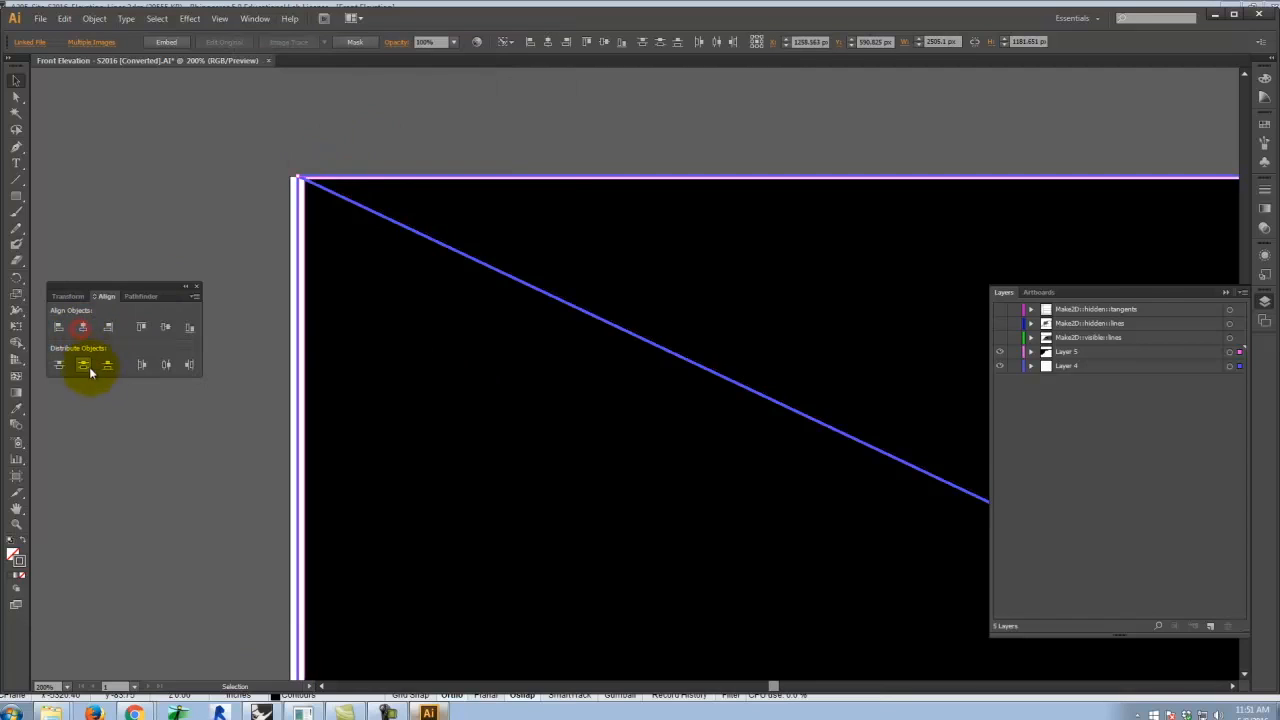
Scale only the alpha image from its upper-left corner to about 2501 by 1180 px, matching the render's corner
{"action": "left_click", "coordinate": [271, 149]}
{"action": "left_click", "coordinate": [379, 228]}
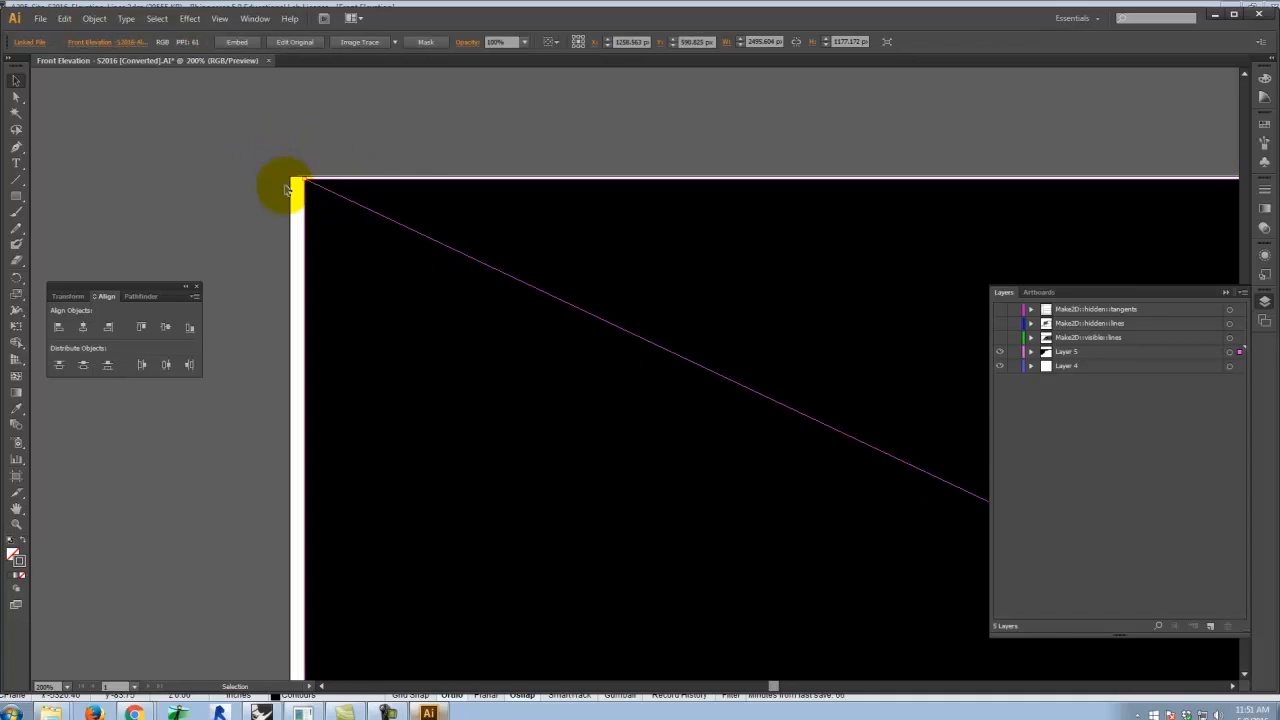
{"action": "left_click_drag", "start_coordinate": [308, 180], "coordinate": [301, 176]}
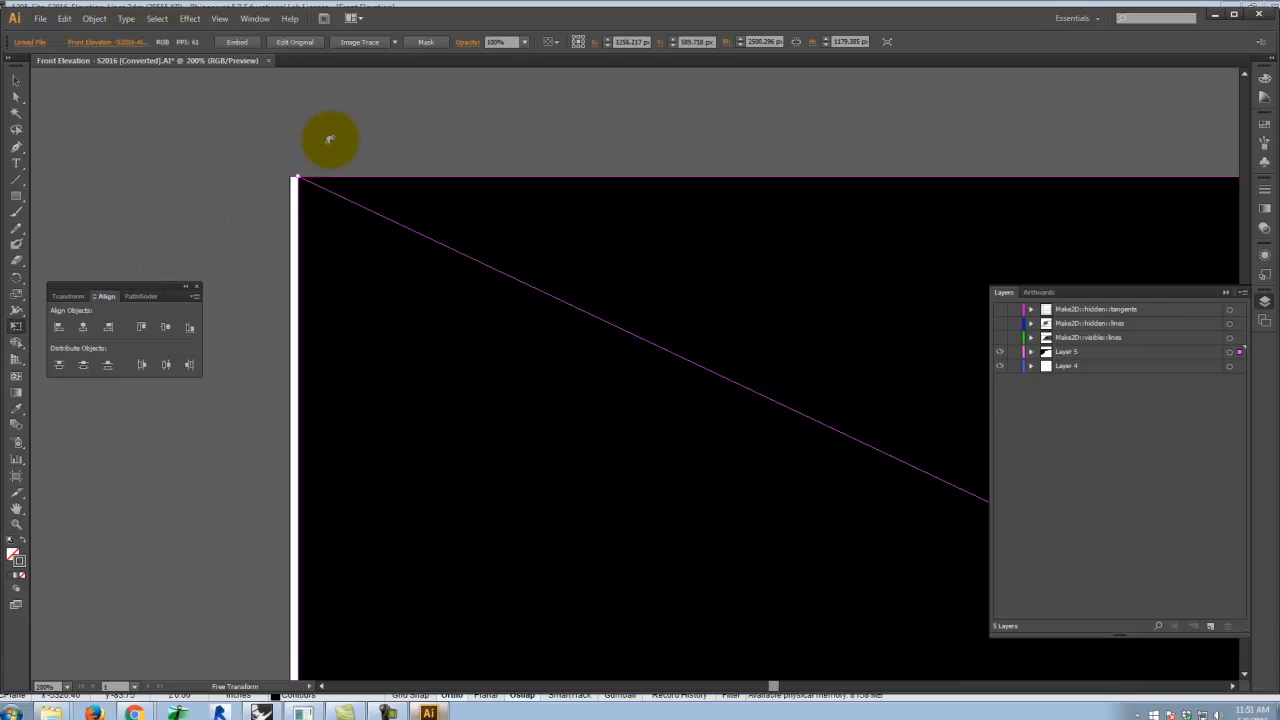
Show the three Make2D line layers again and deselect the alpha image
{"action": "key", "text": "ctrl+0"}
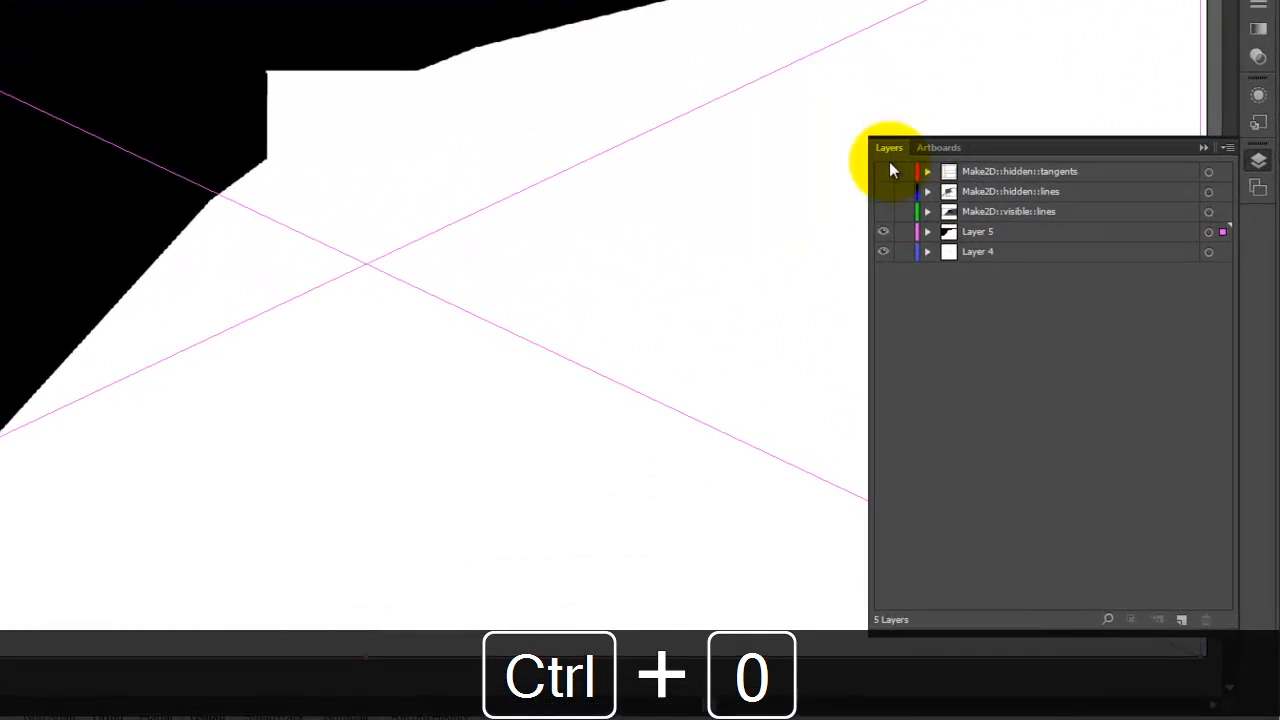
{"action": "left_click_drag", "start_coordinate": [1001, 310], "coordinate": [1008, 353]}
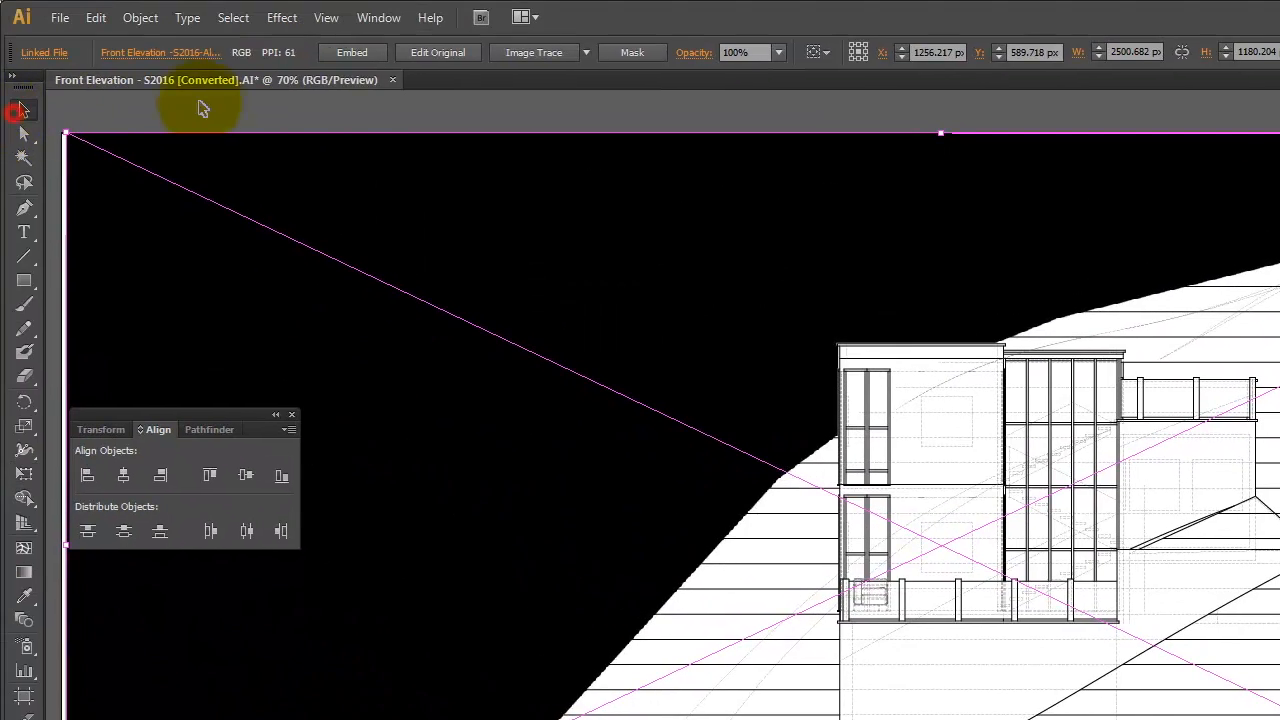
{"action": "left_click", "coordinate": [207, 110]}
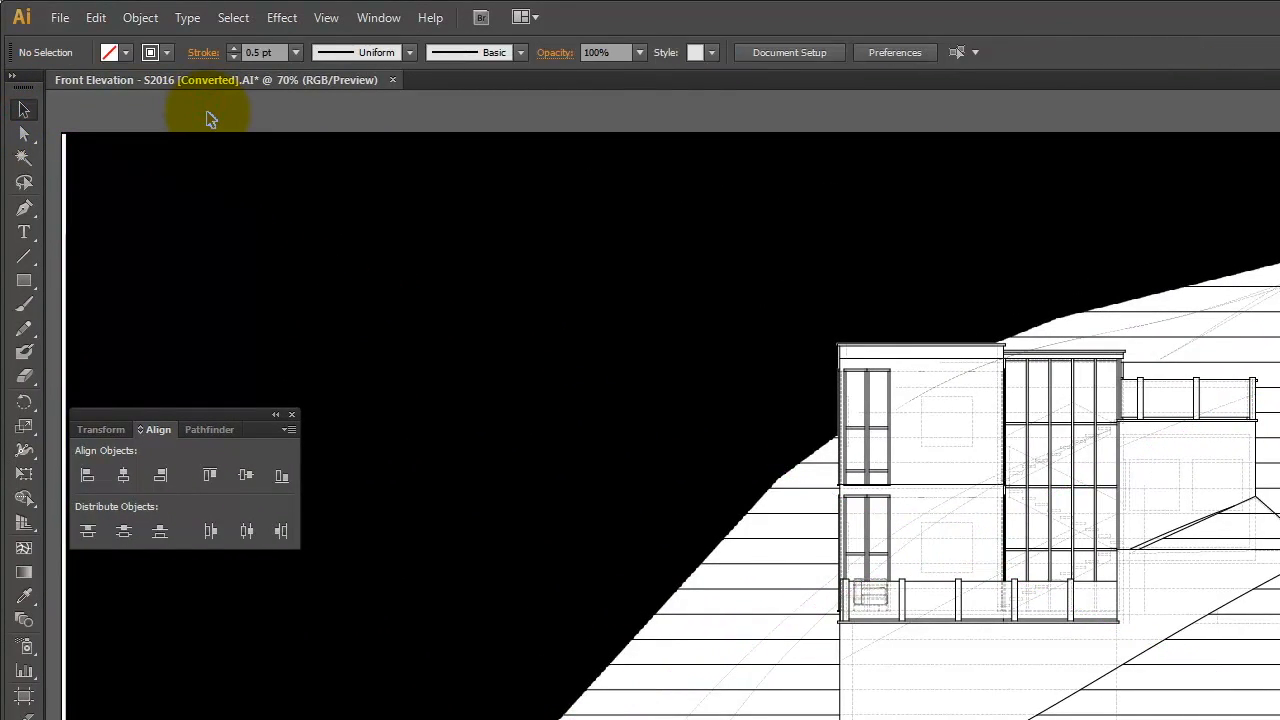
{"action": "left_click", "coordinate": [60, 20]}
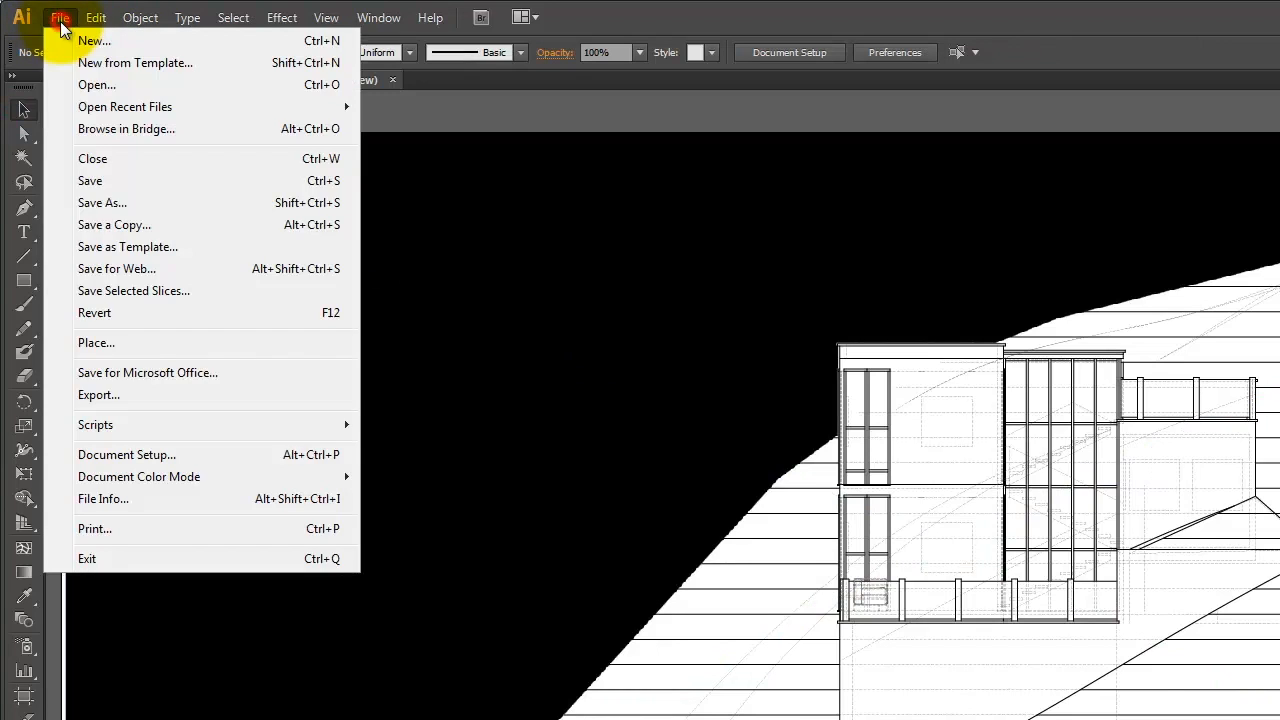
{"action": "left_click", "coordinate": [128, 343]}
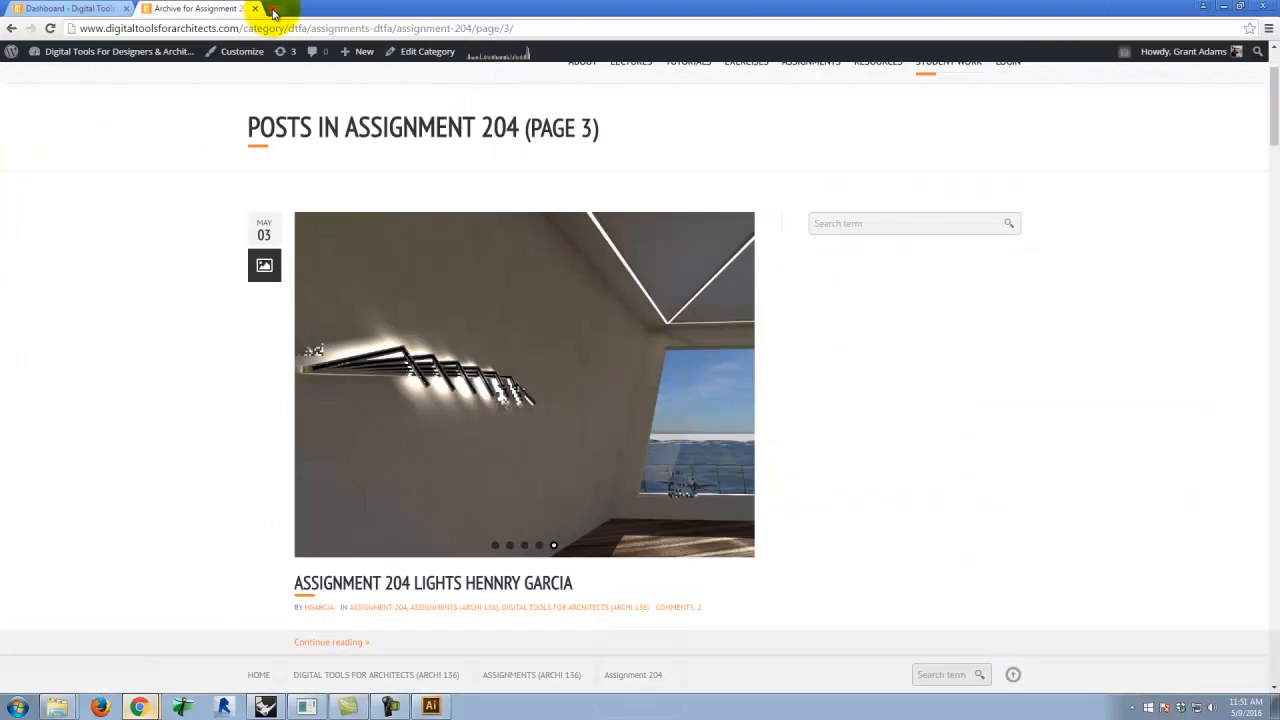
Switch to Chrome and open search.creativecommons.org in a new tab
{"action": "left_click", "coordinate": [275, 8]}
{"action": "type", "text": "search.creativecommons.org"}
{"action": "key", "text": "Return"}
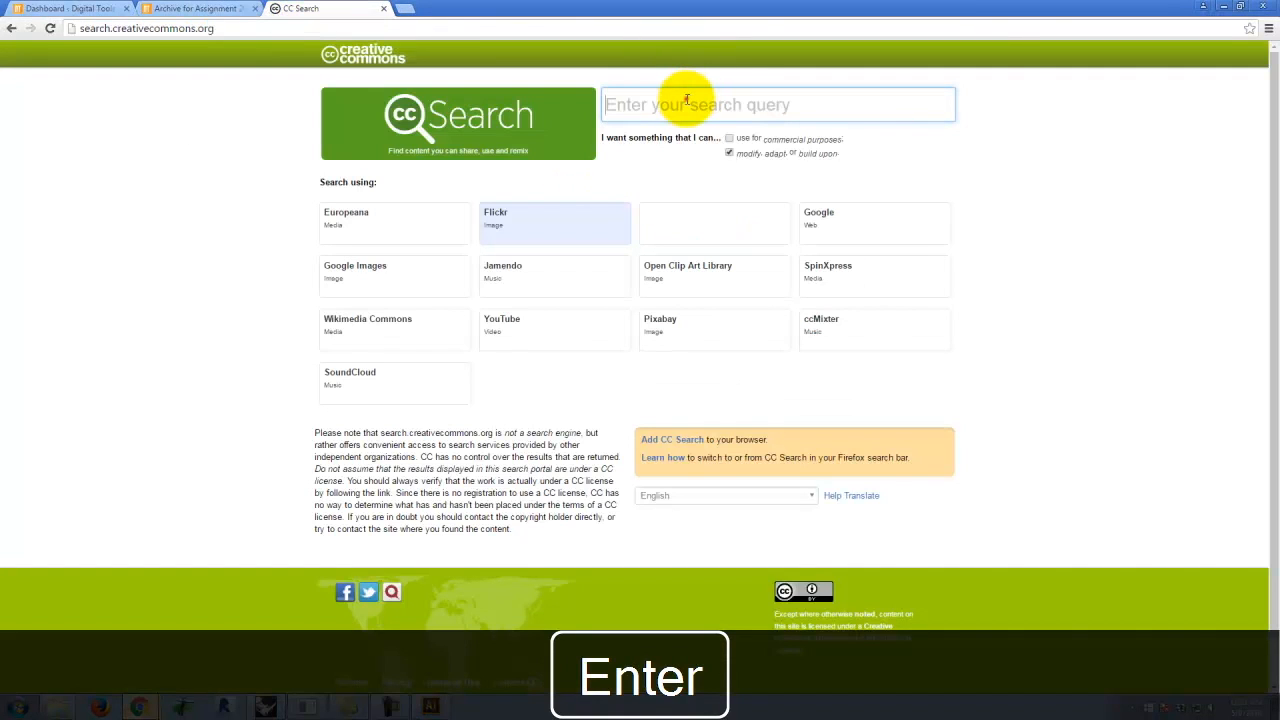
Search Flickr through CC Search for modifiable "grunge texture" images and browse the thumbnails
{"action": "type", "text": "grunk"}
{"action": "key", "text": "BackSpace"}
{"action": "key", "text": "BackSpace"}
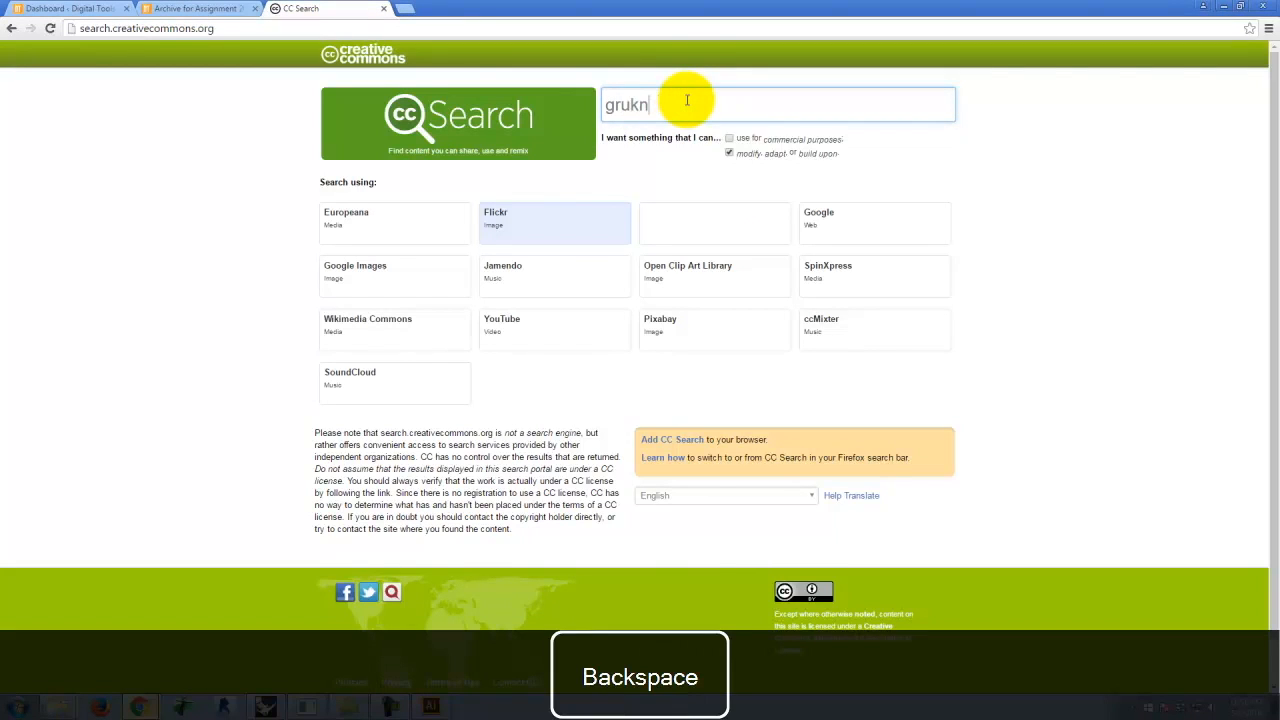
{"action": "type", "text": "nge texture"}
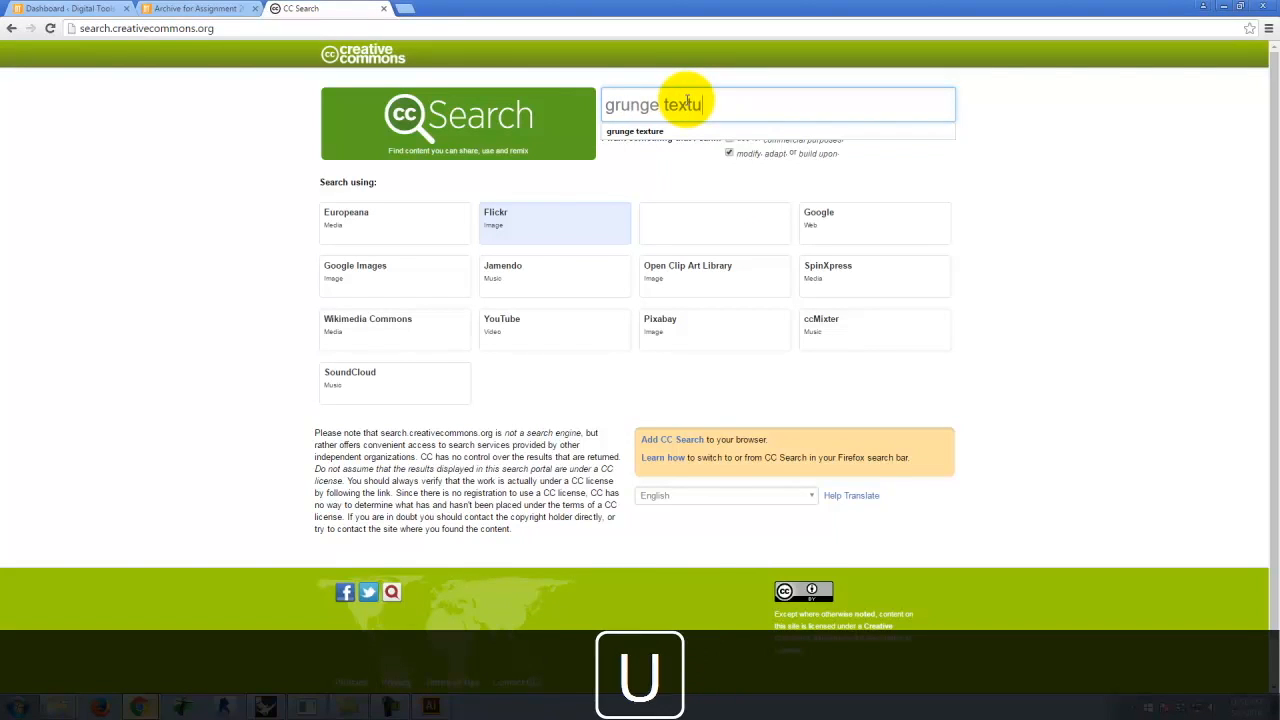
{"action": "key", "text": "Return"}
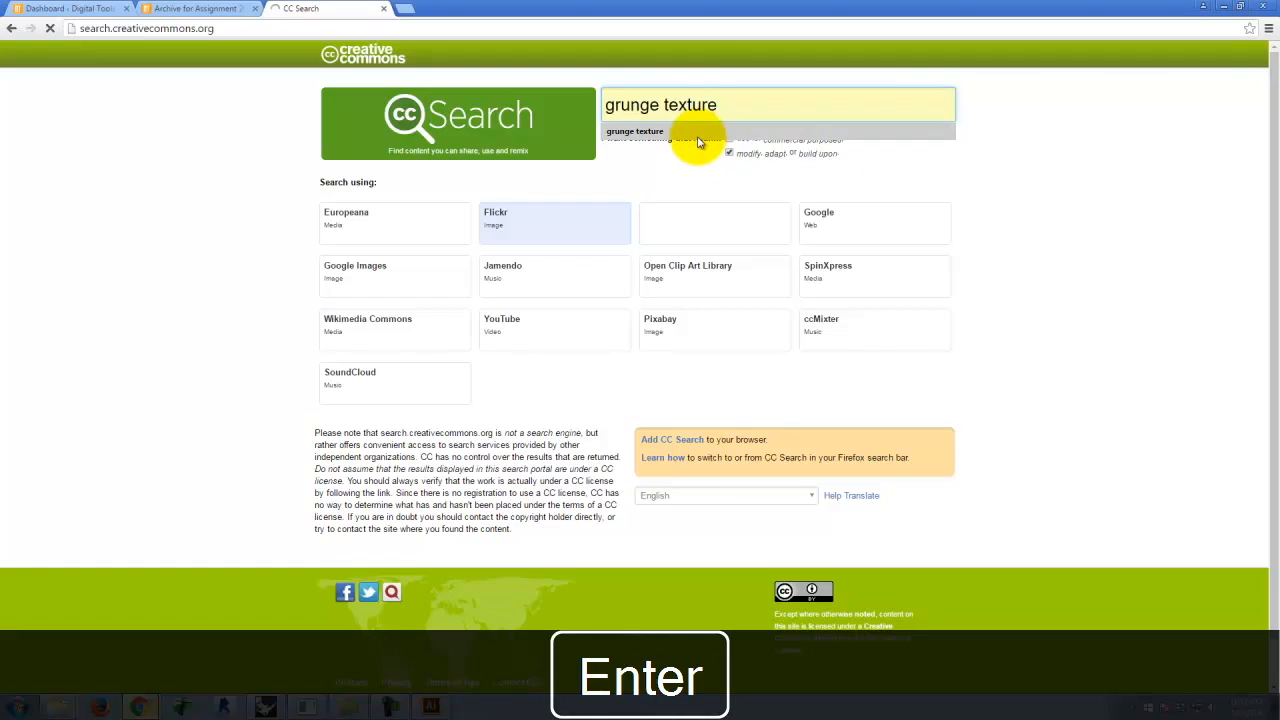
{"action": "scroll", "coordinate": [755, 170], "scroll_direction": "down", "scroll_amount": 2}
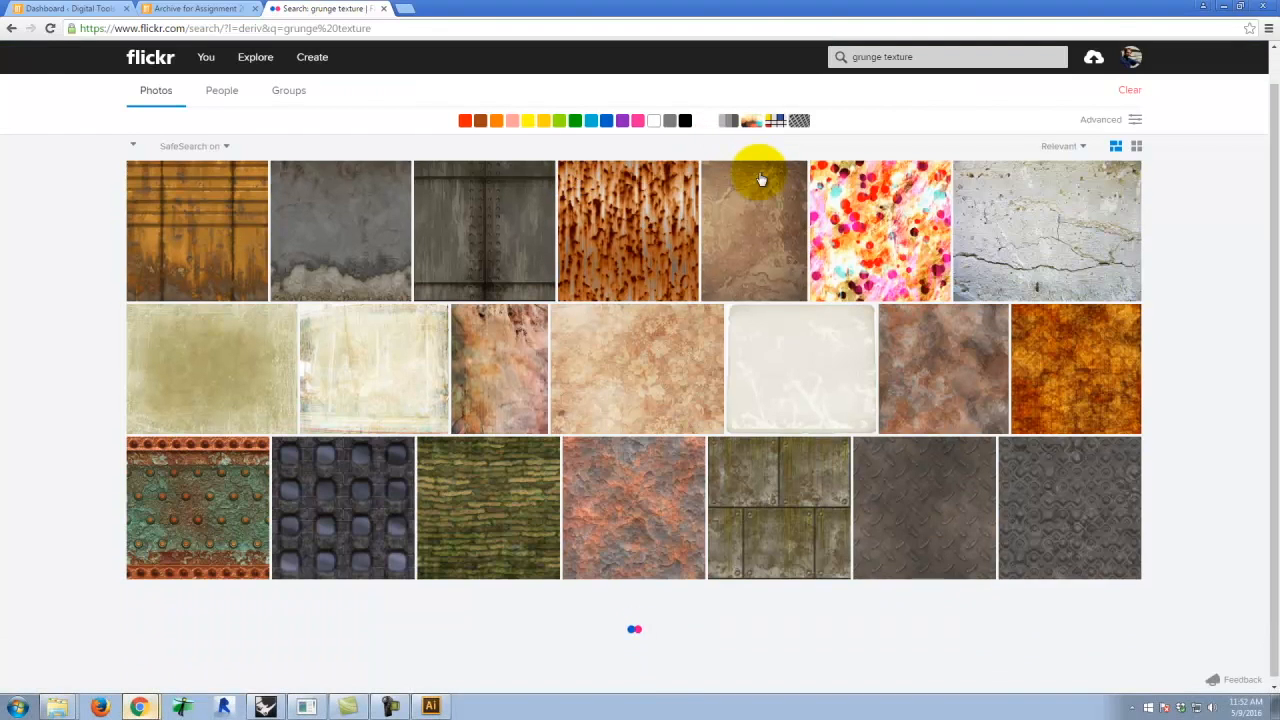
Open the brown-and-grey mottled rust texture from the Flickr results and download its Original (1000 × 1000) size
{"action": "scroll", "coordinate": [825, 200], "scroll_direction": "down", "scroll_amount": 1}
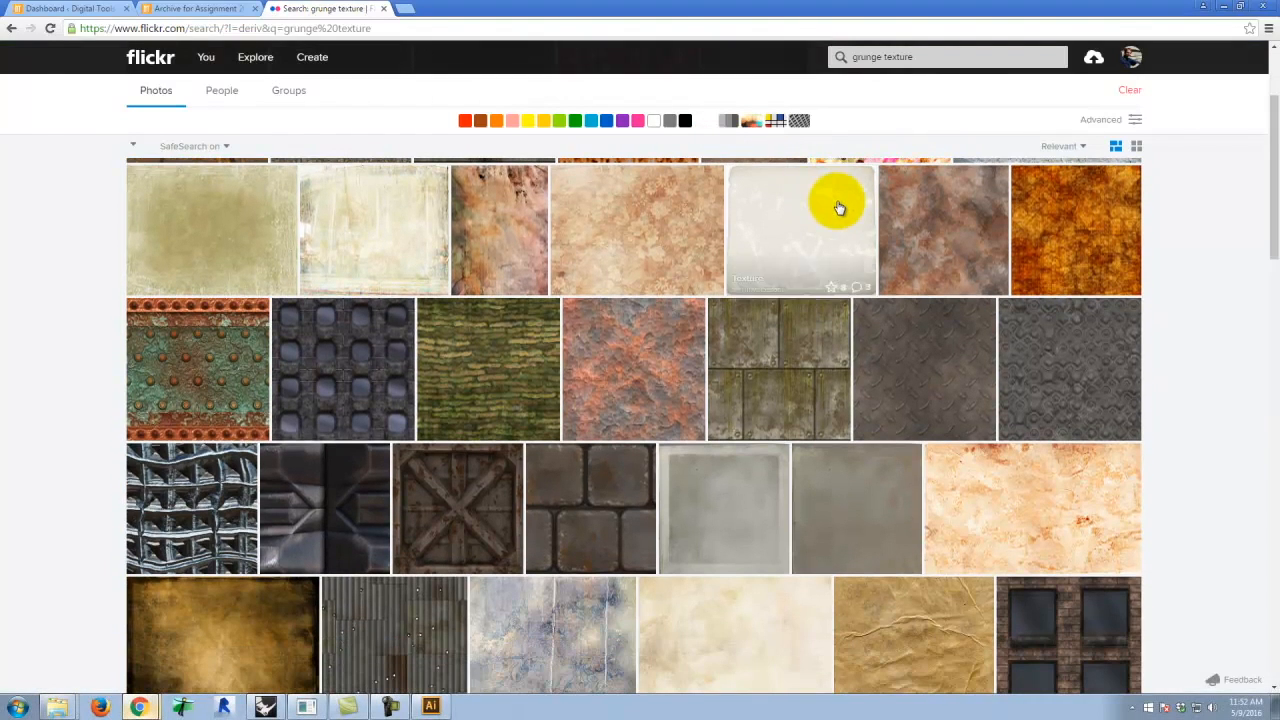
{"action": "left_click", "coordinate": [946, 220]}
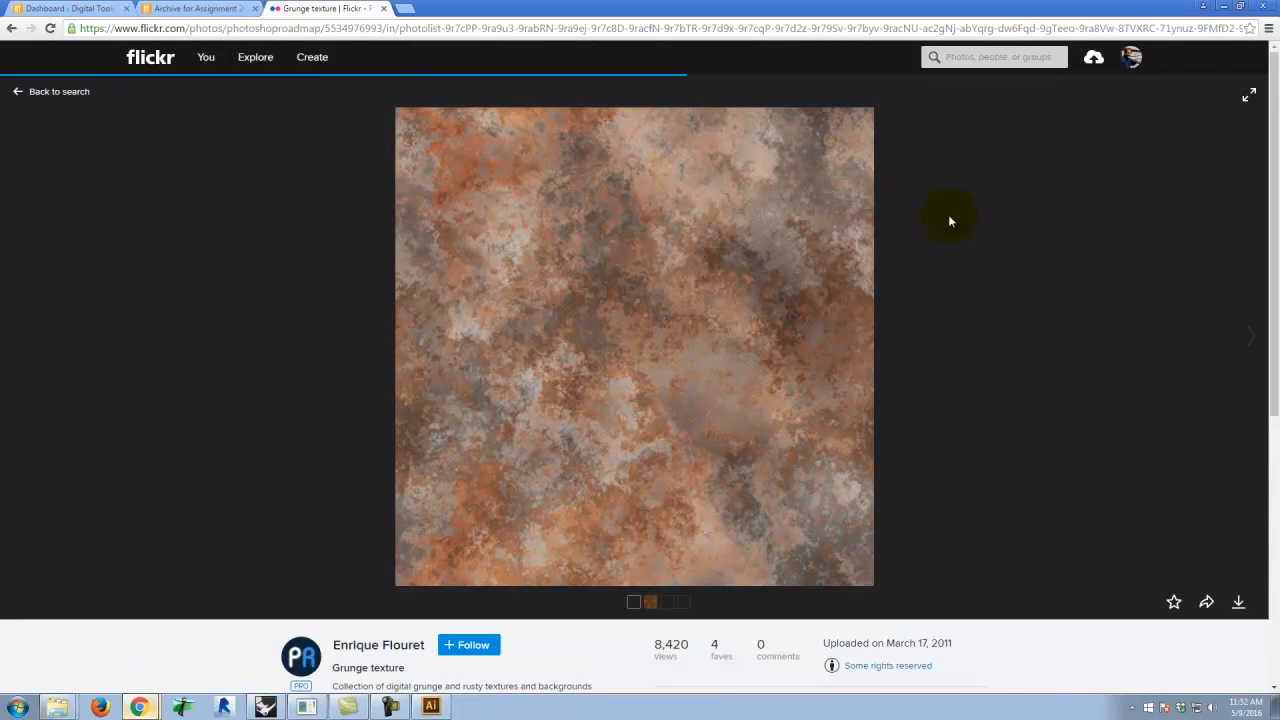
{"action": "left_click", "coordinate": [704, 319]}
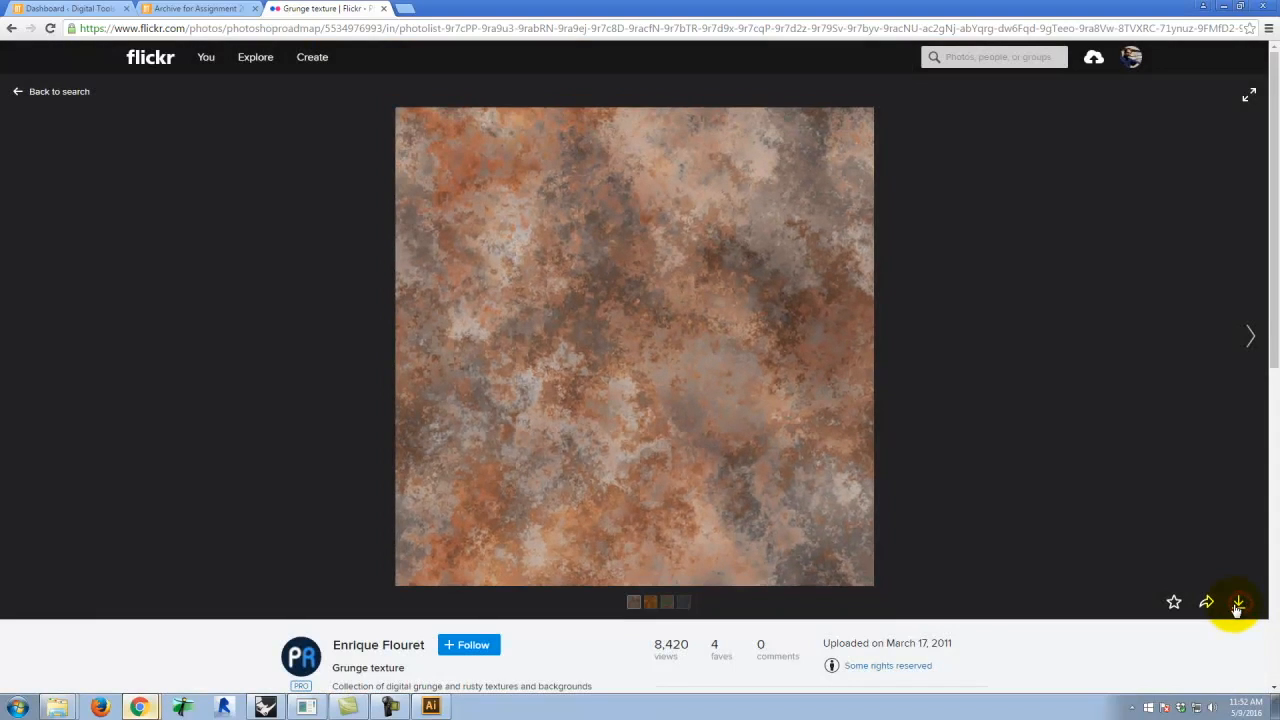
{"action": "left_click", "coordinate": [1240, 604]}
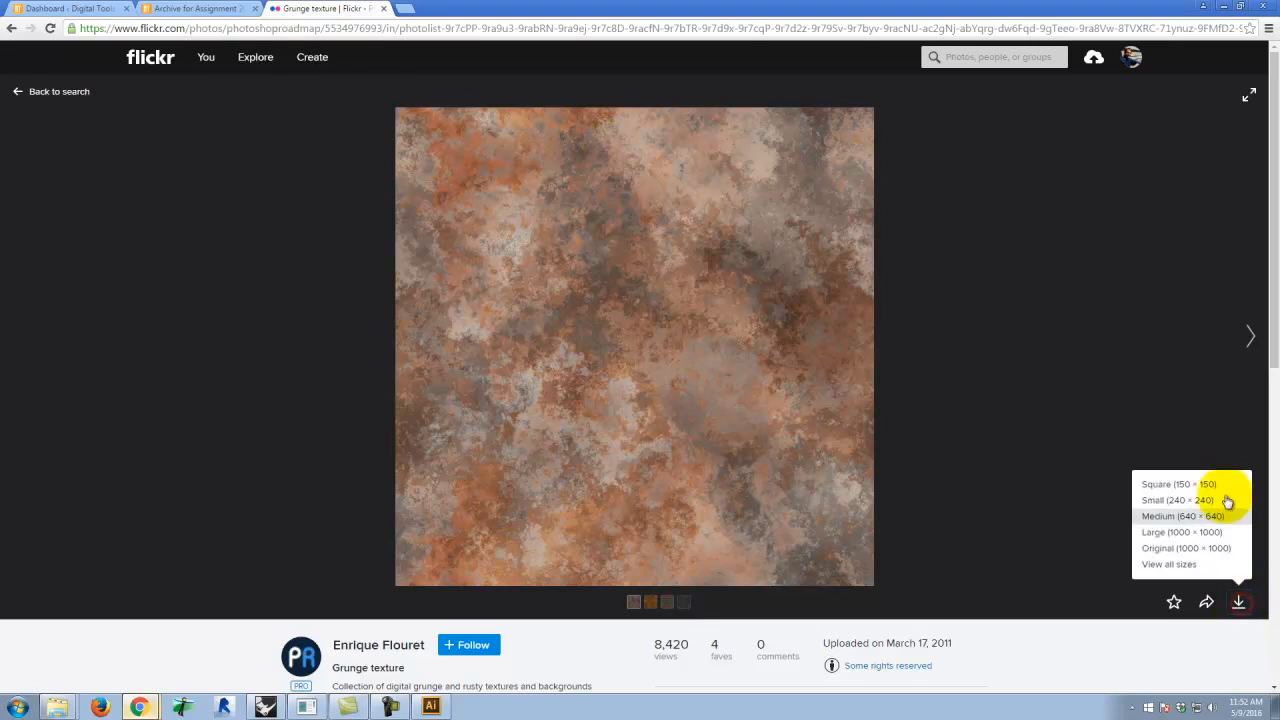
{"action": "left_click", "coordinate": [1200, 549]}
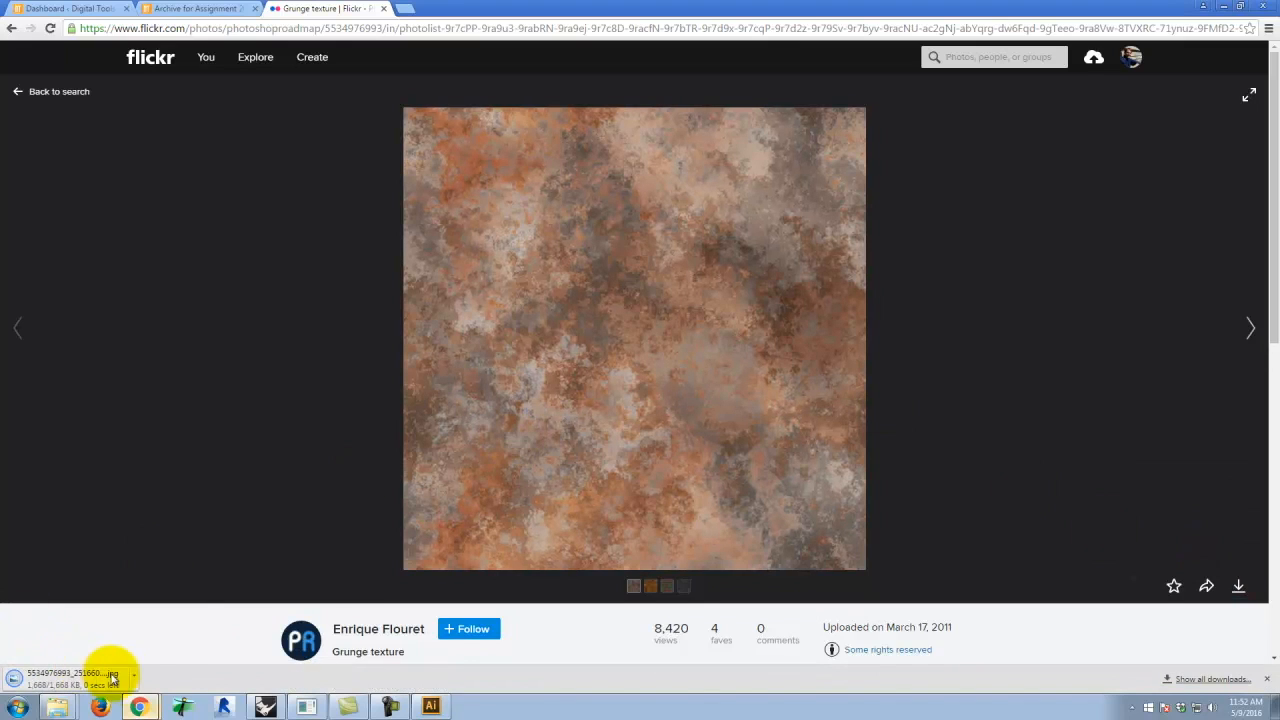
{"action": "left_click", "coordinate": [136, 679]}
{"action": "left_click", "coordinate": [175, 634]}
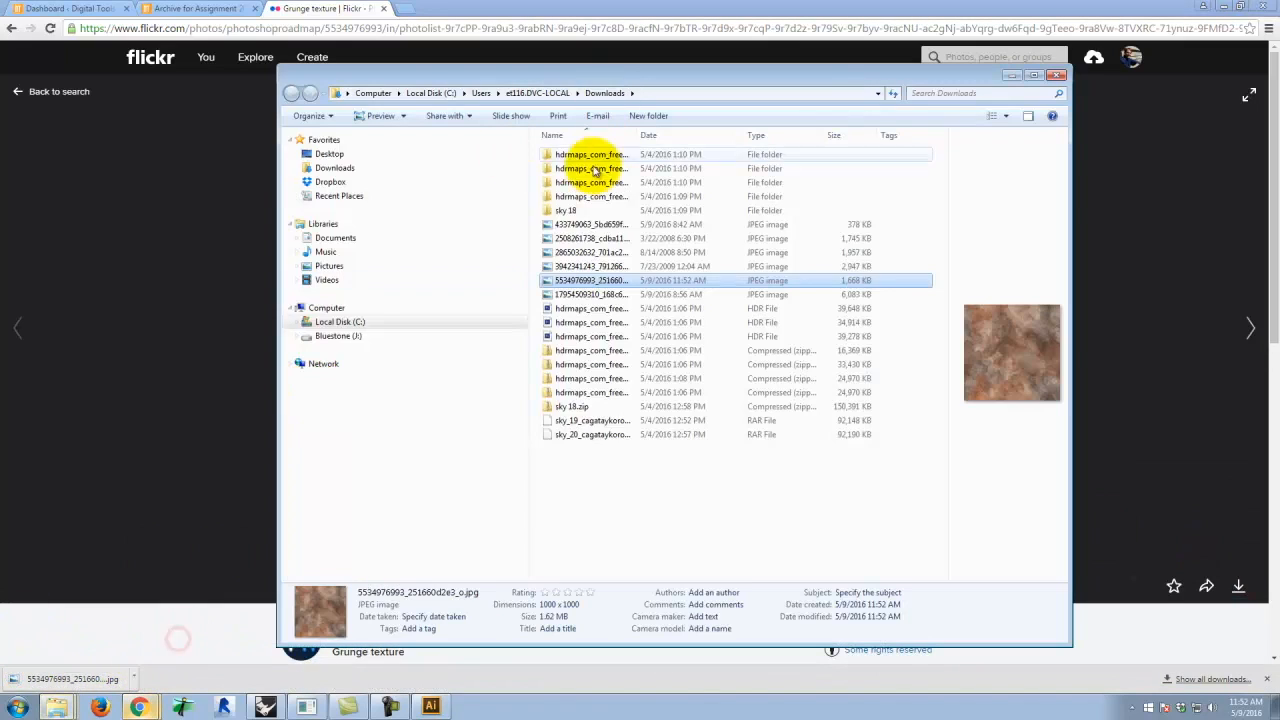
{"action": "right_click", "coordinate": [575, 287]}
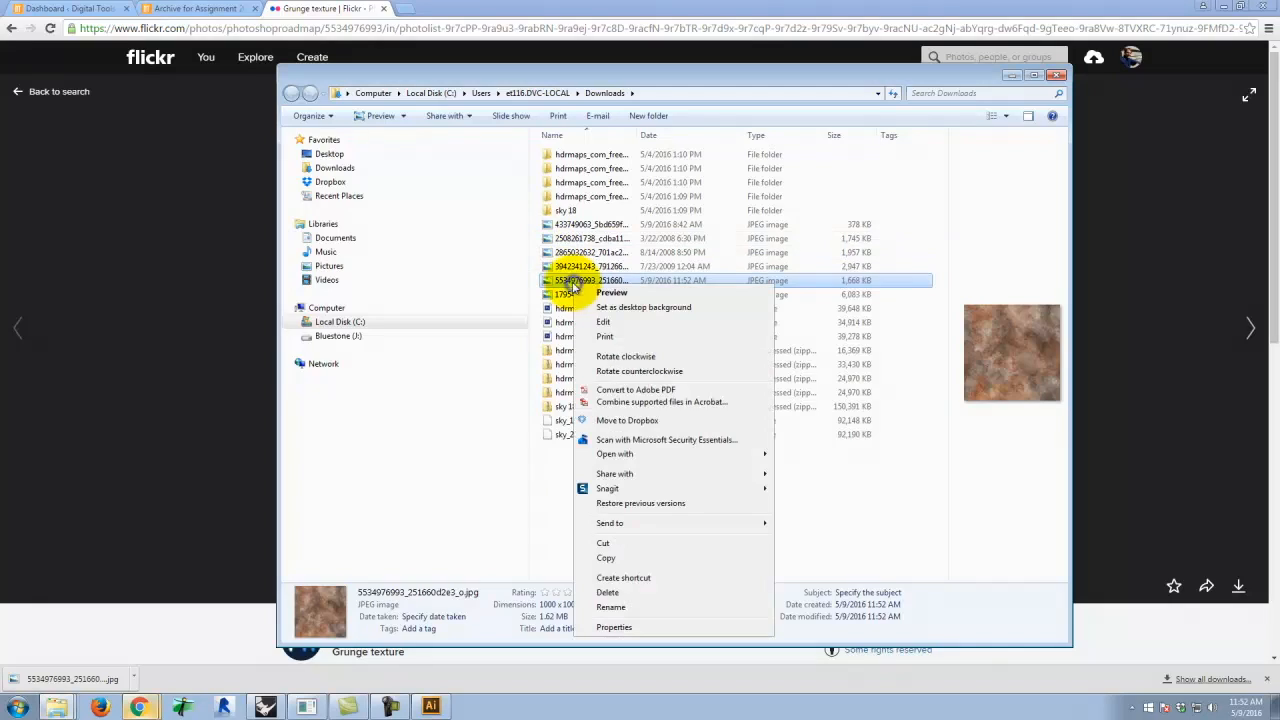
{"action": "left_click", "coordinate": [619, 562]}
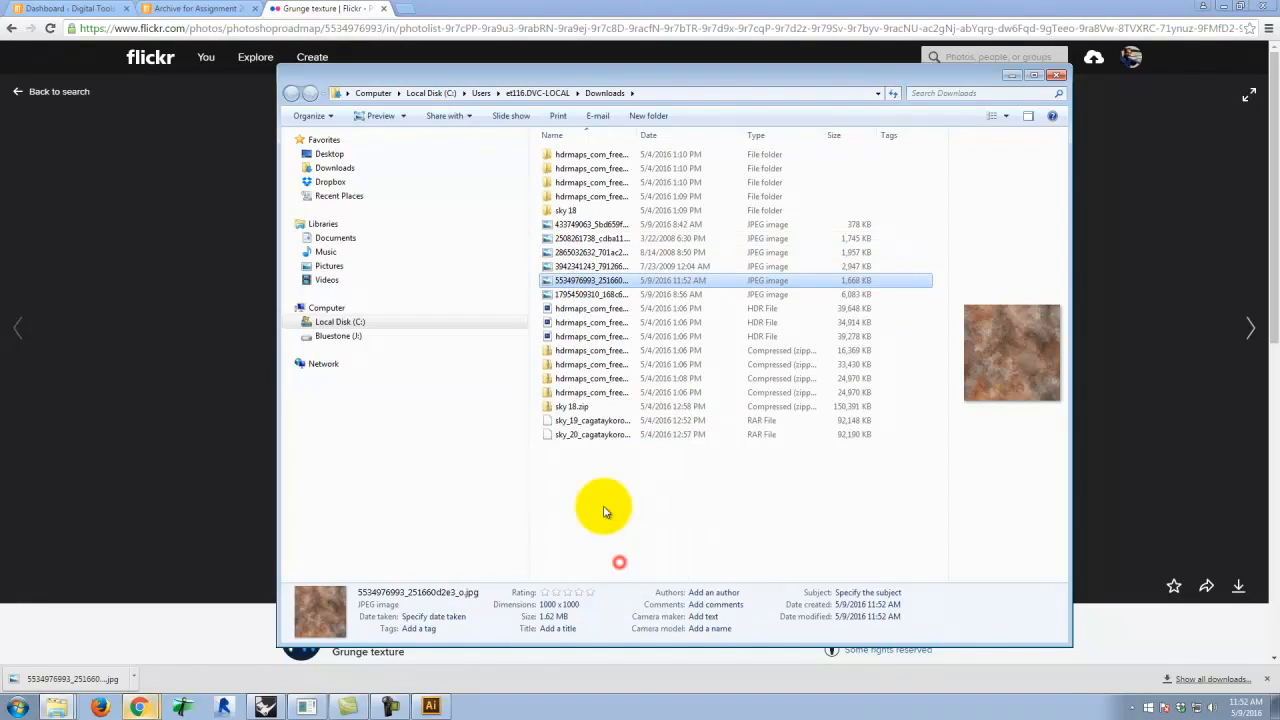
{"action": "left_click", "coordinate": [52, 697]}
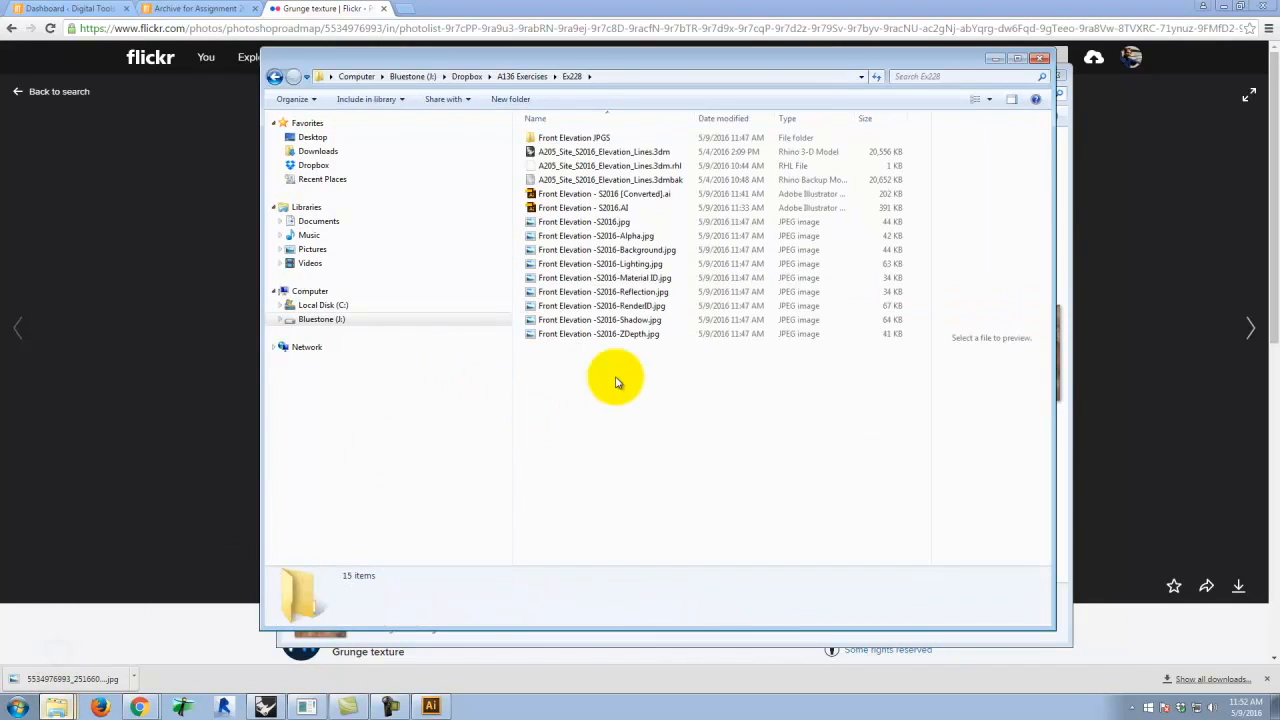
{"action": "right_click", "coordinate": [617, 374]}
{"action": "left_click", "coordinate": [650, 485]}
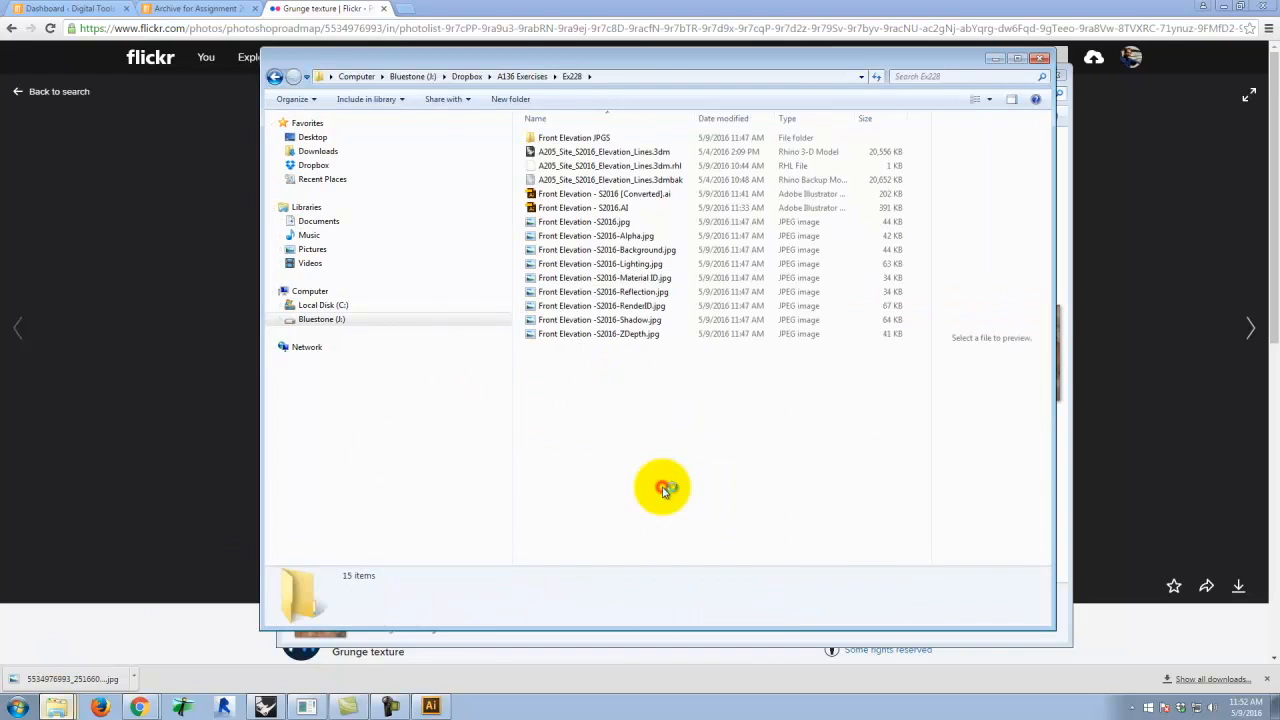
{"action": "left_click", "coordinate": [751, 443]}
Minimize the browser and folder windows to return to Illustrator, and cancel the open Place dialog
{"action": "left_click", "coordinate": [1222, 6]}
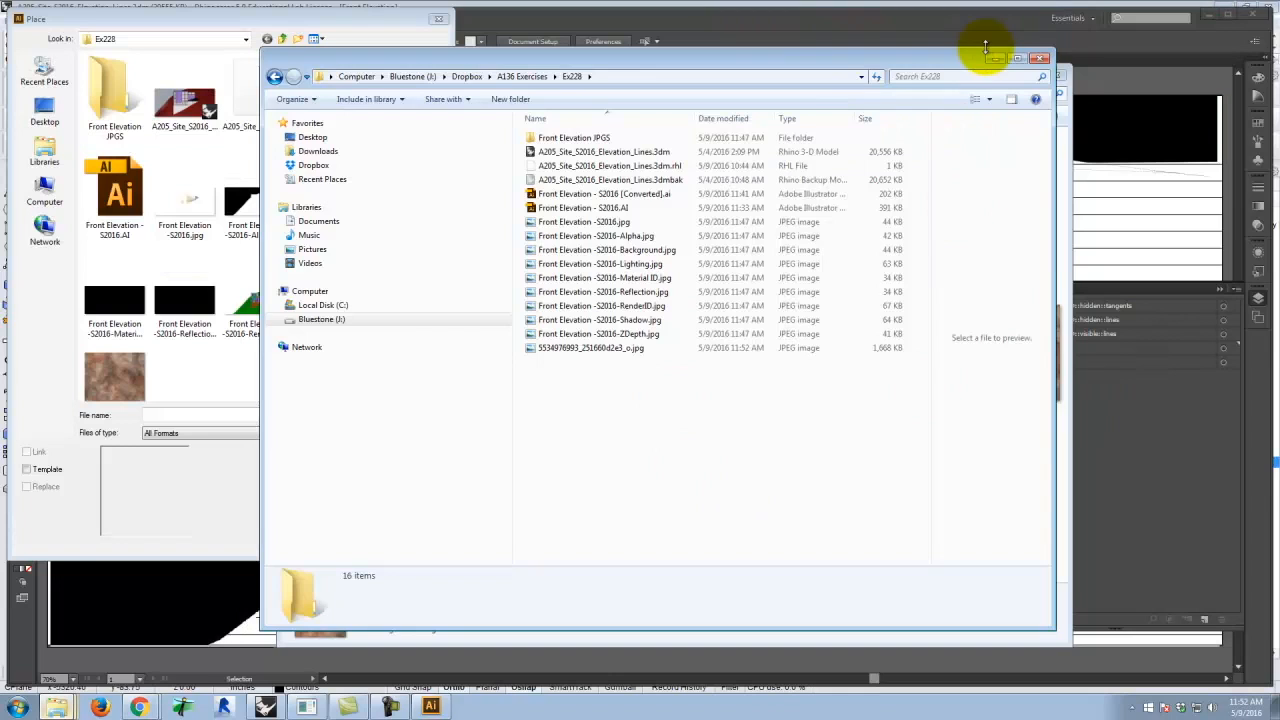
{"action": "left_click", "coordinate": [992, 59]}
{"action": "left_click", "coordinate": [809, 22]}
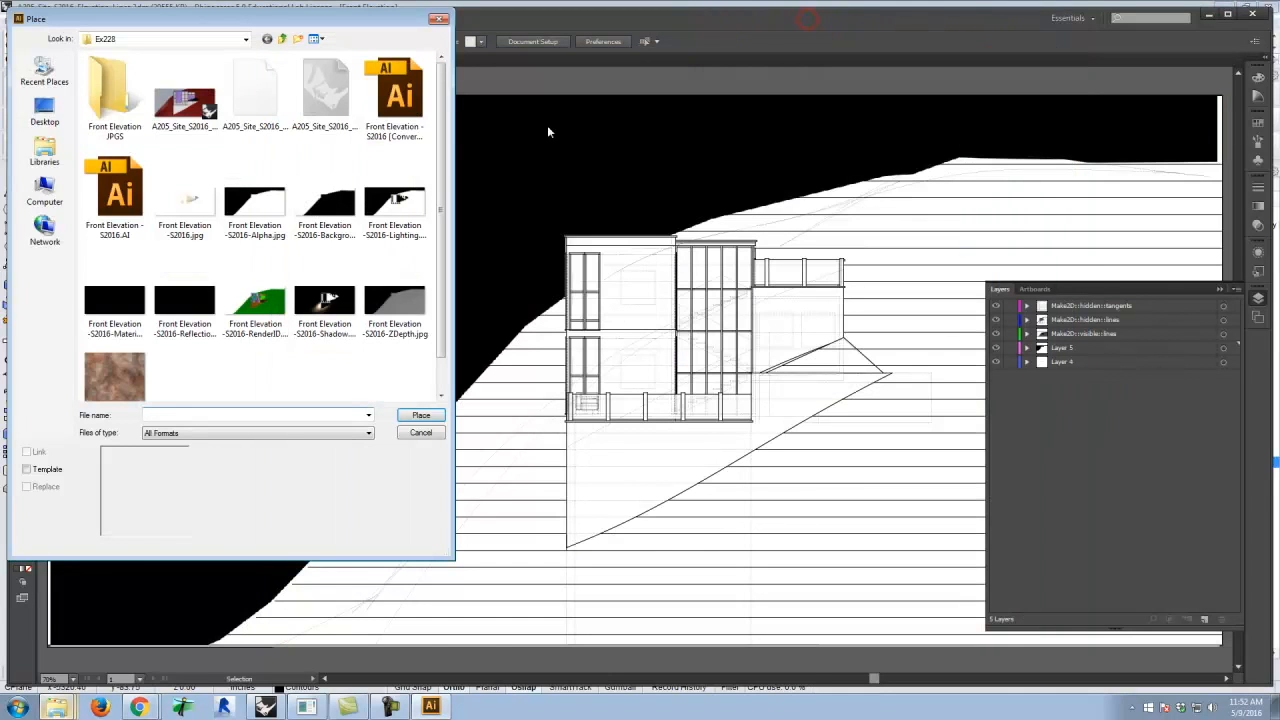
{"action": "left_click", "coordinate": [439, 20]}
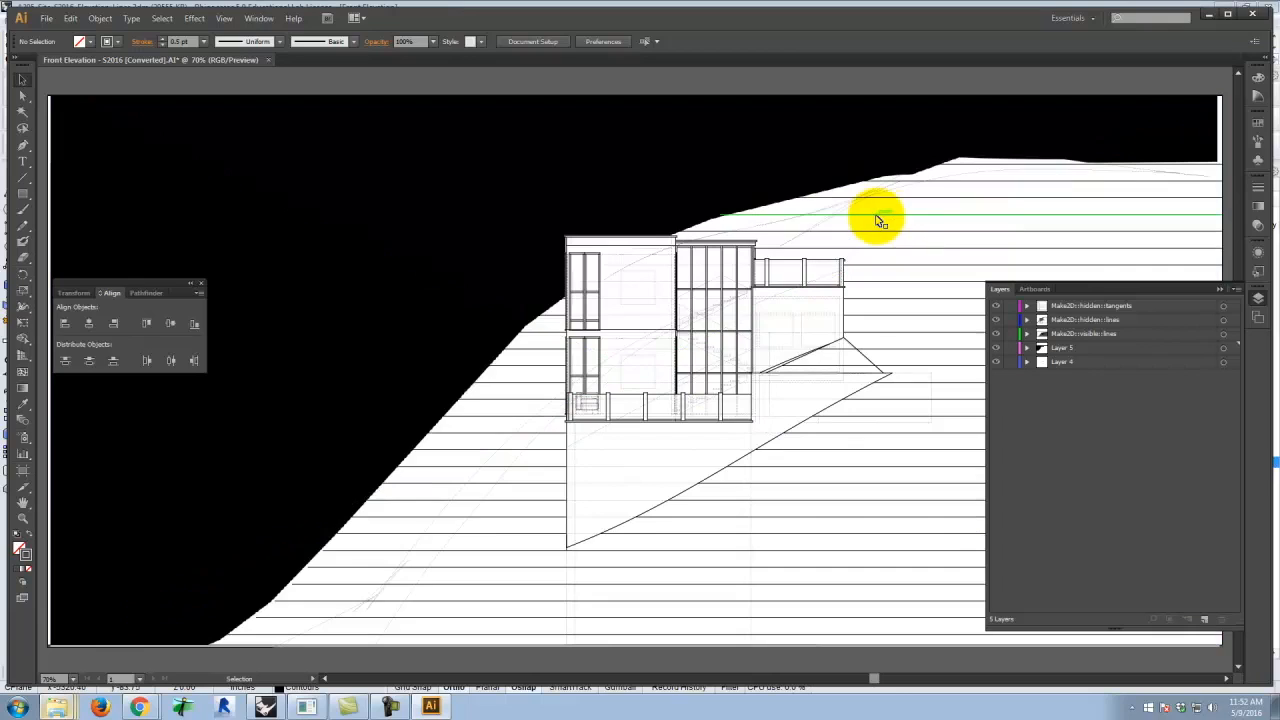
{"action": "left_click", "coordinate": [1258, 226]}
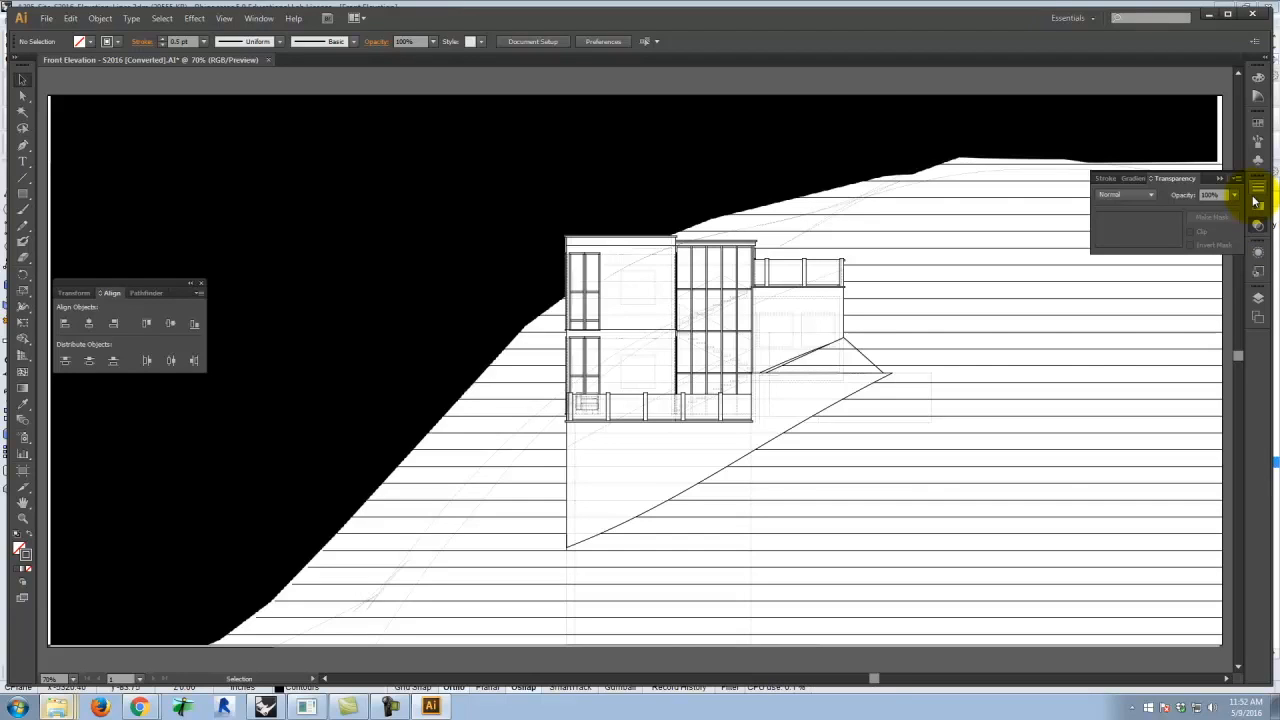
{"action": "left_click", "coordinate": [1146, 197]}
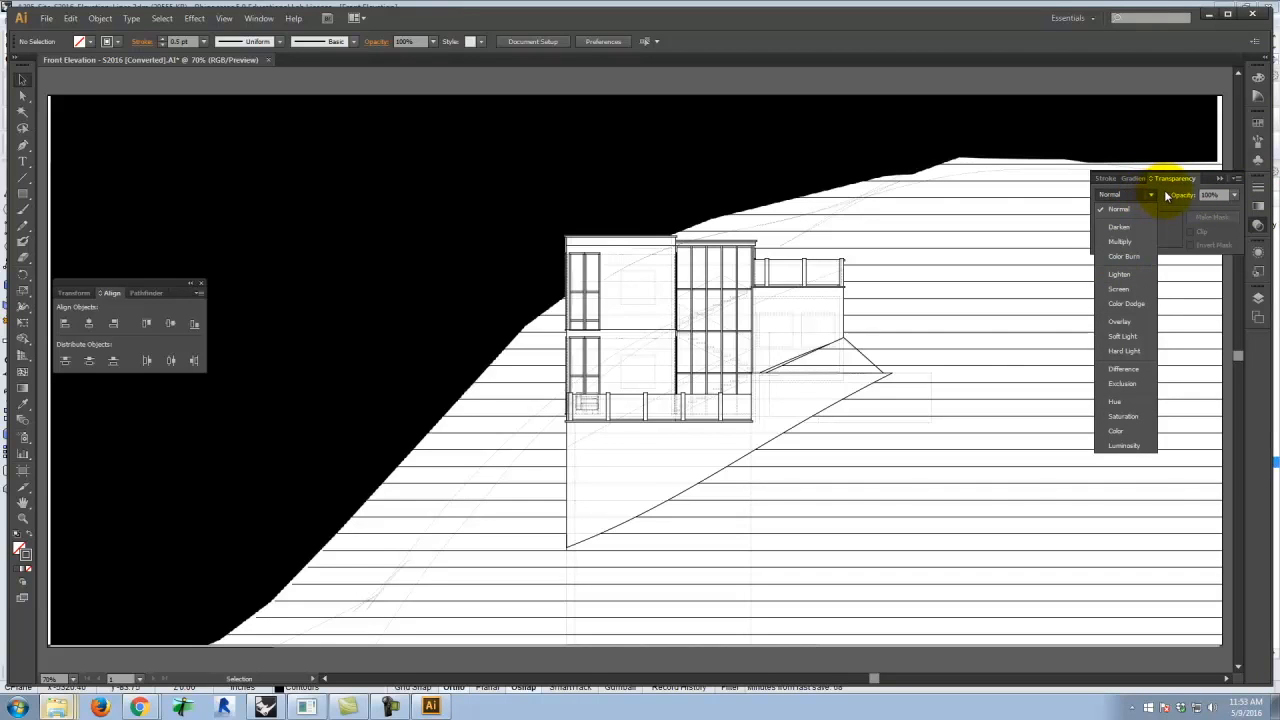
{"action": "left_click", "coordinate": [1166, 200]}
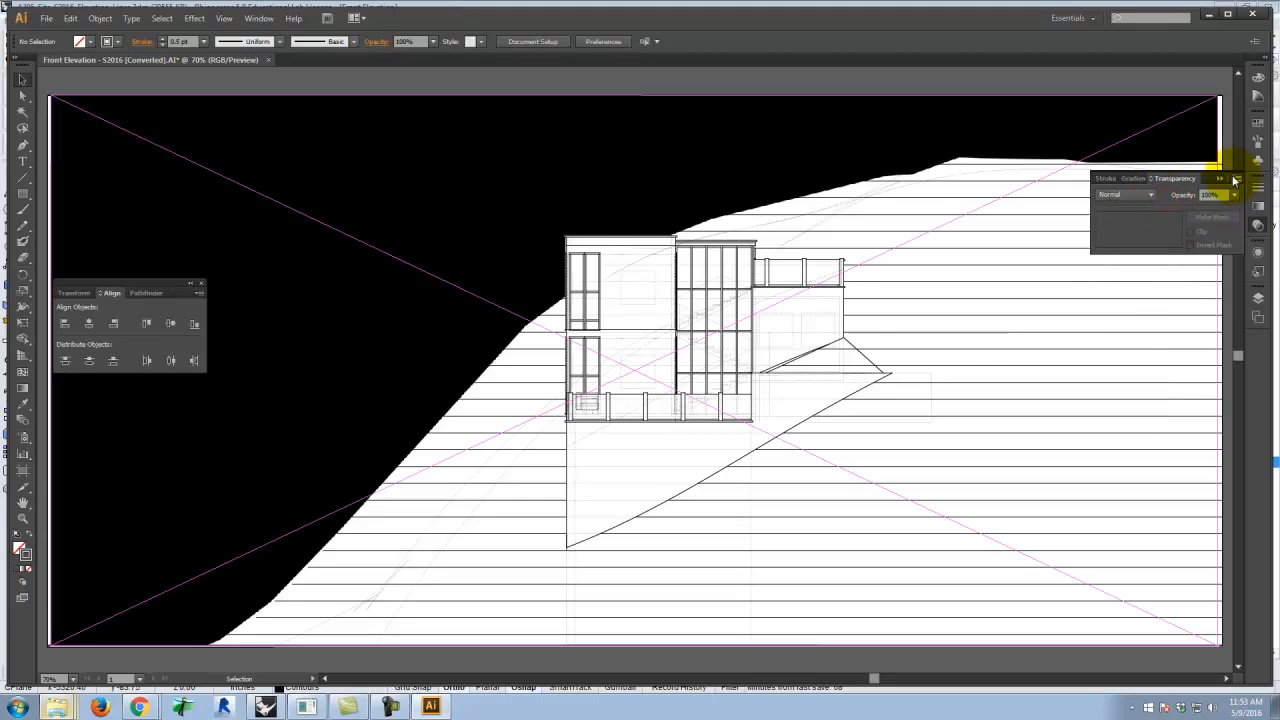
{"action": "left_click", "coordinate": [1237, 180]}
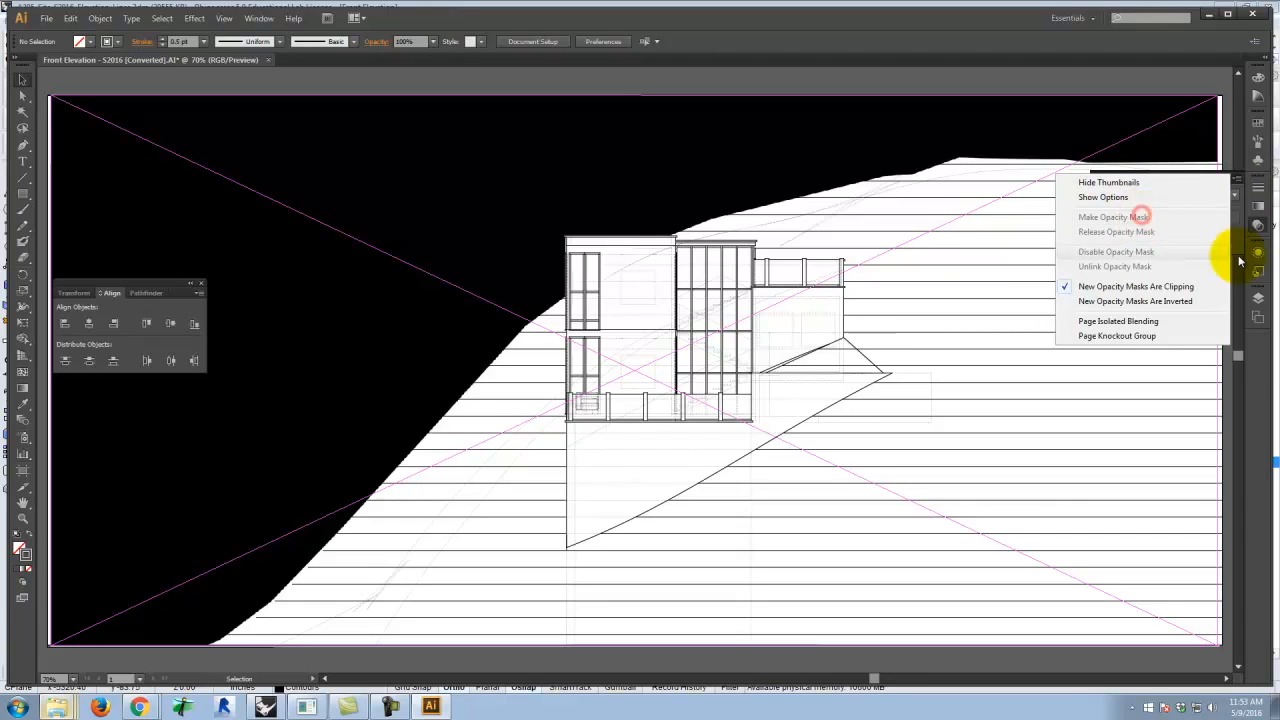
{"action": "left_click", "coordinate": [1257, 356]}
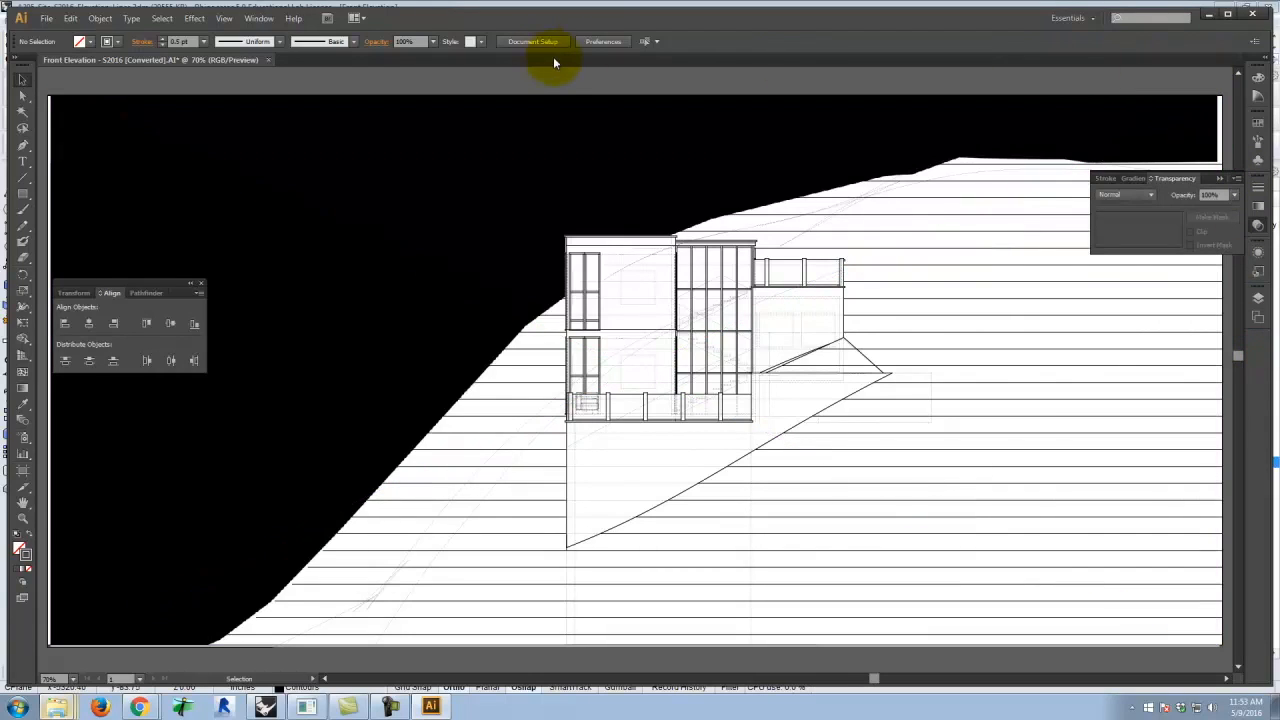
{"action": "left_click", "coordinate": [1258, 298]}
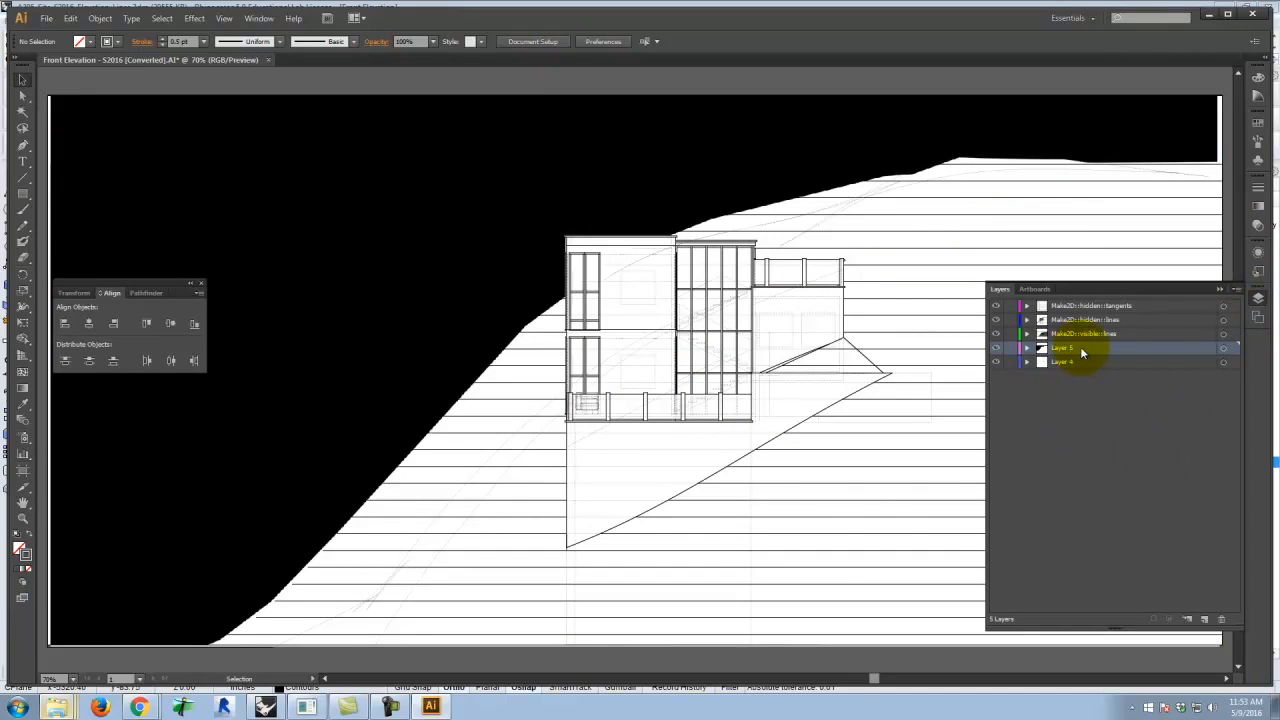
{"action": "left_click", "coordinate": [106, 18]}
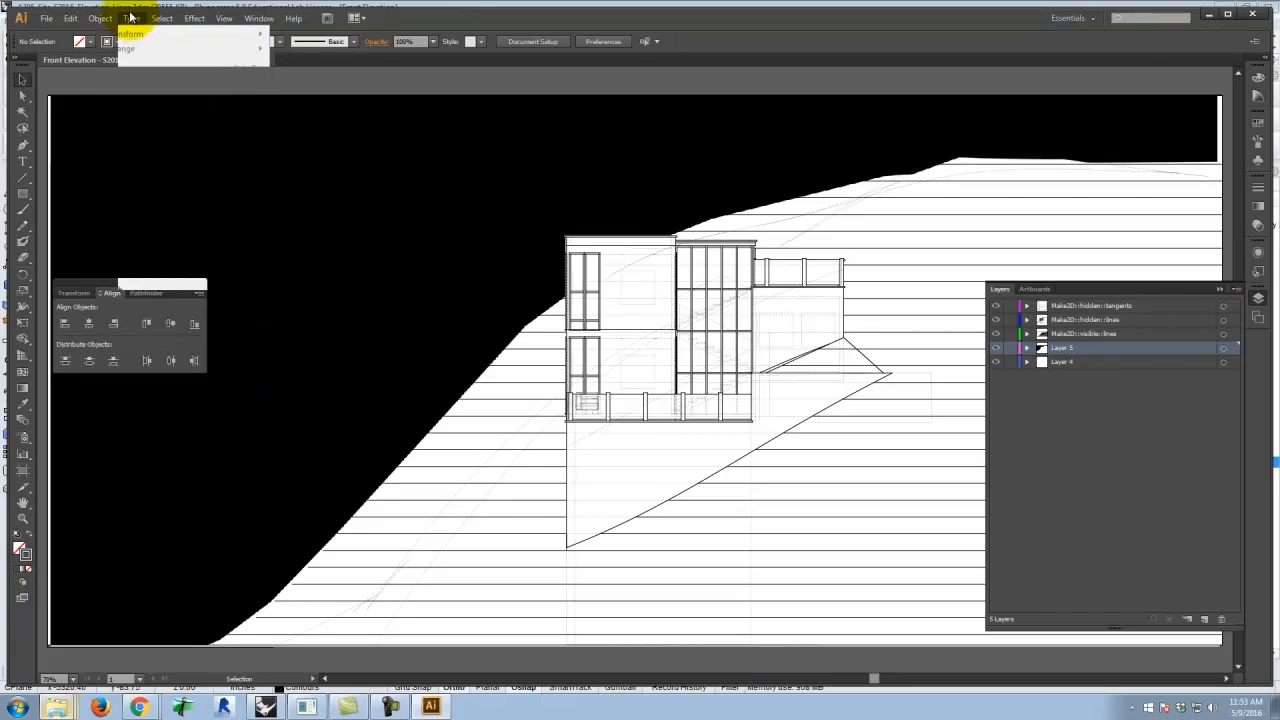
{"action": "left_click", "coordinate": [128, 18]}
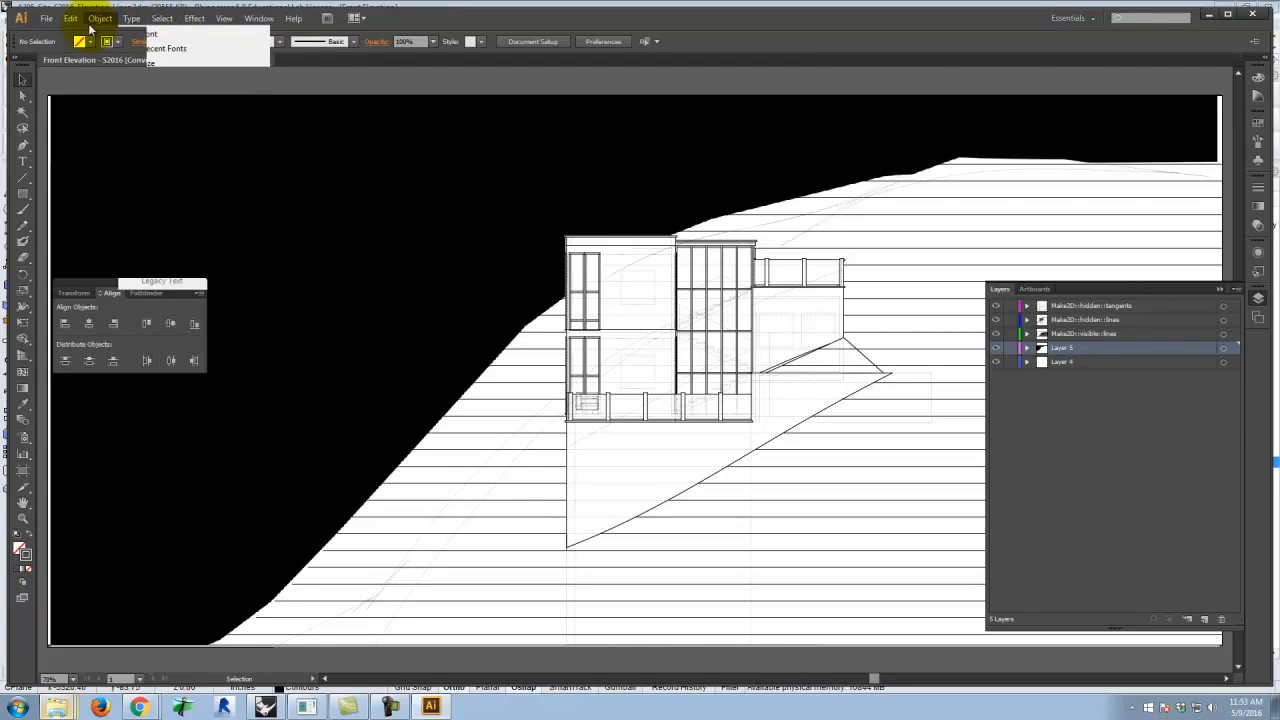
{"action": "mouse_move", "coordinate": [73, 18]}
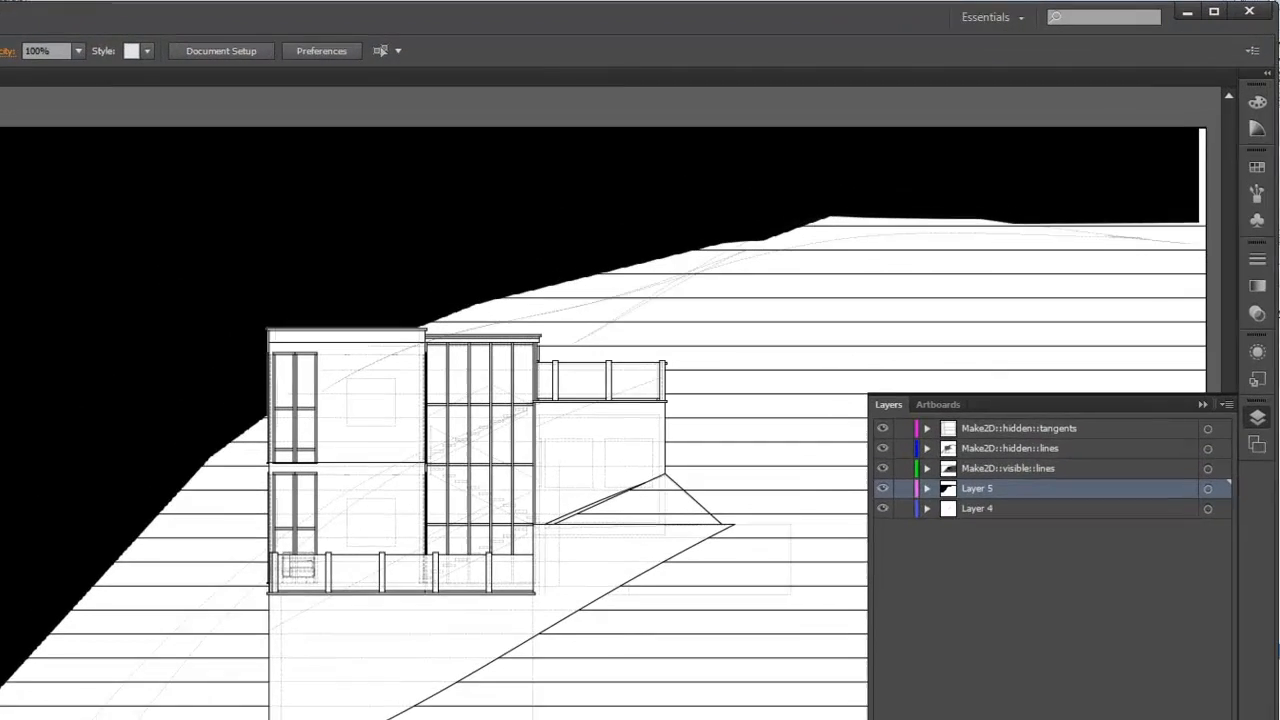
{"action": "left_click", "coordinate": [97, 18]}
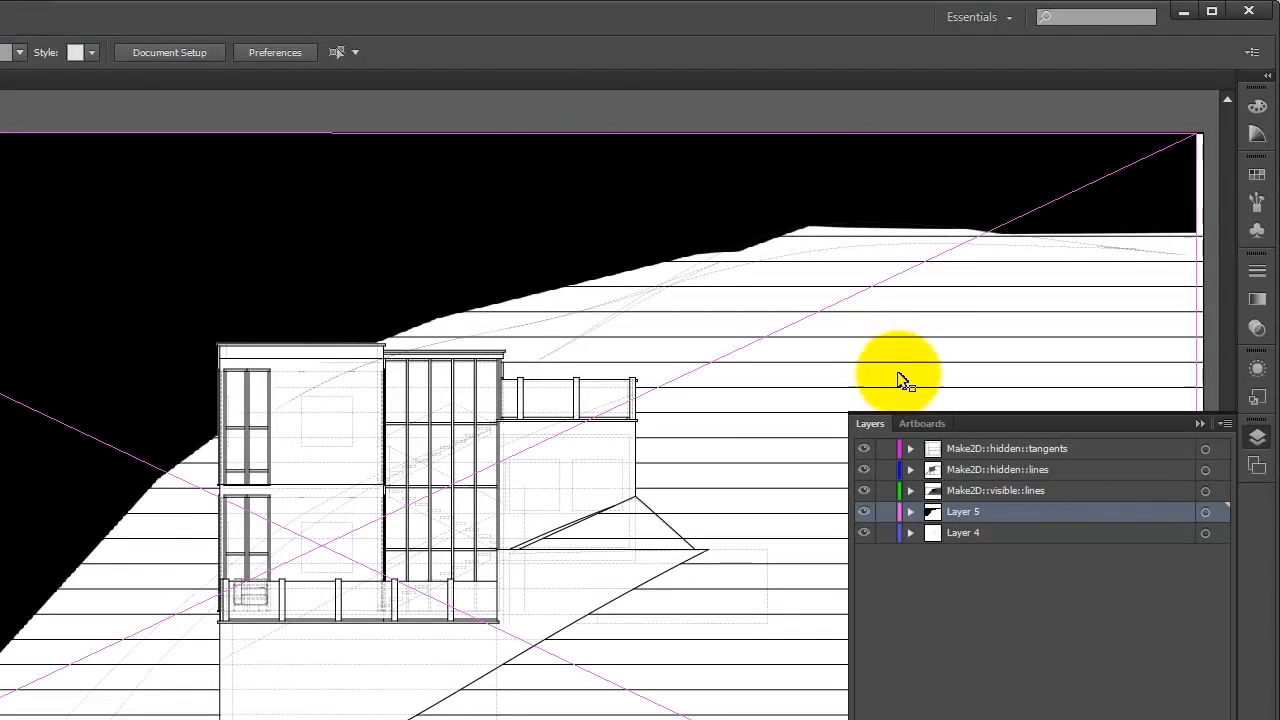
{"action": "left_click", "coordinate": [255, 99]}
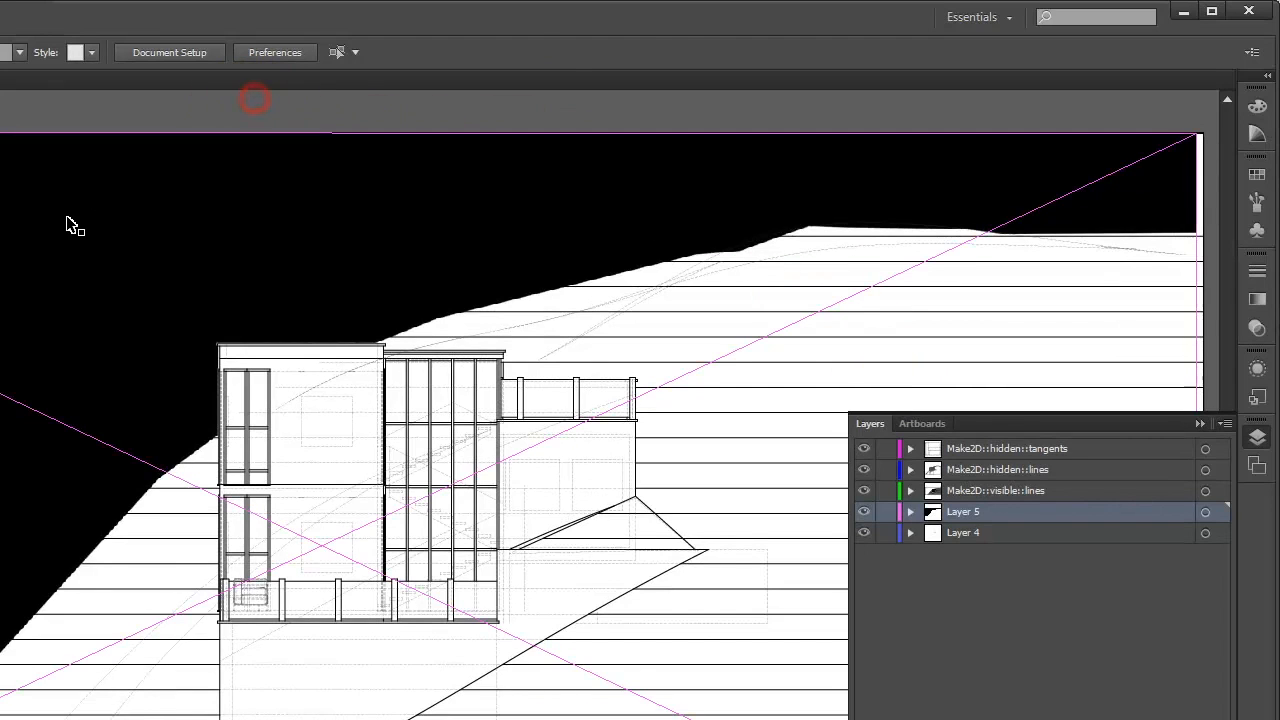
{"action": "left_click", "coordinate": [68, 220]}
{"action": "right_click", "coordinate": [67, 218]}
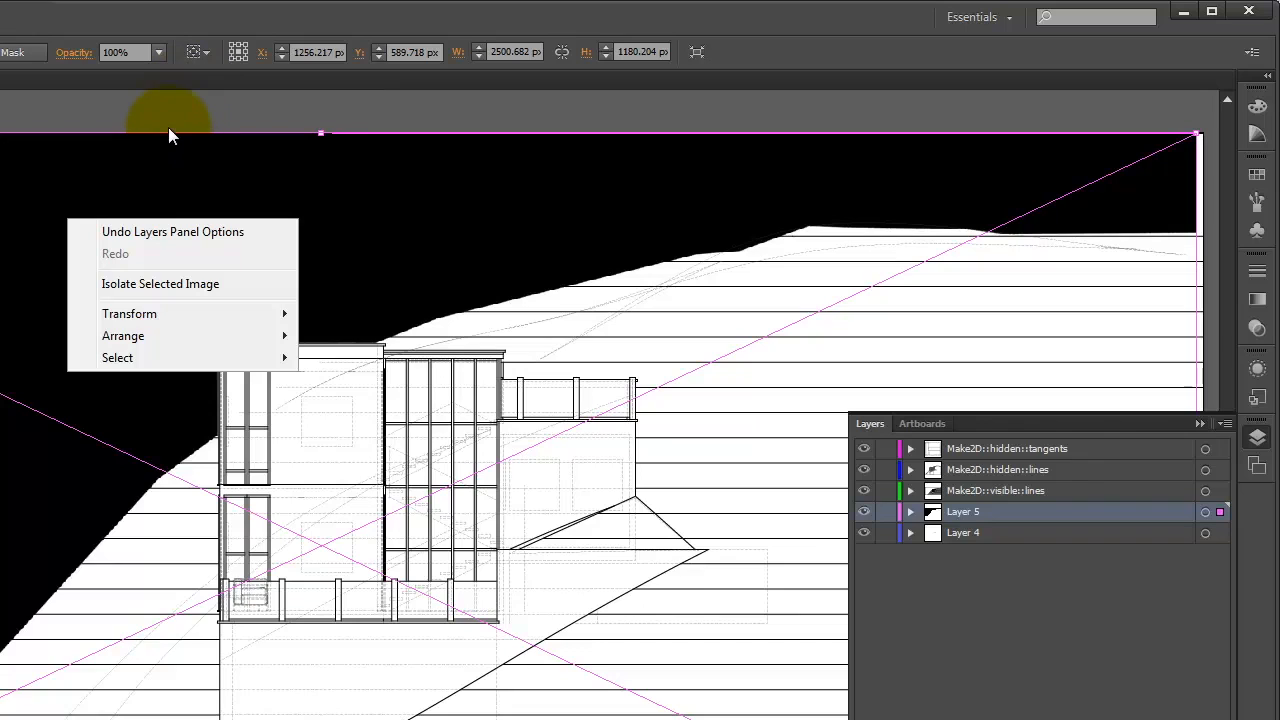
{"action": "left_click", "coordinate": [156, 105]}
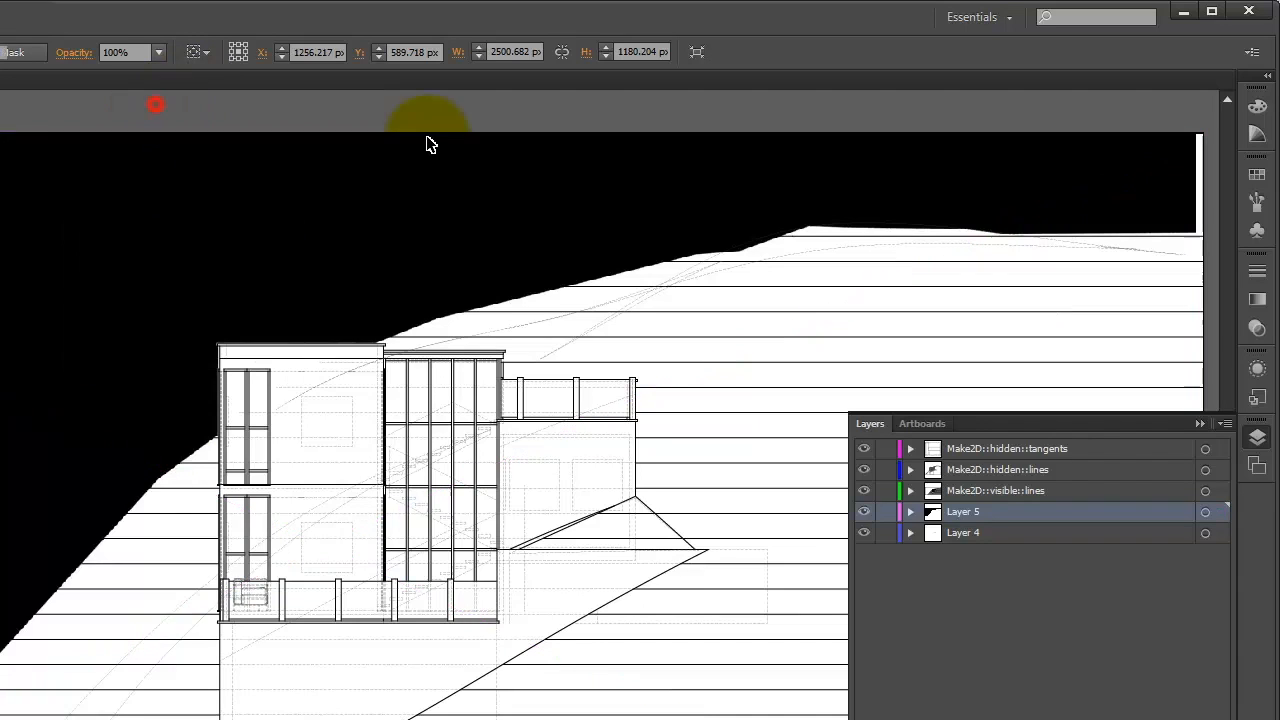
Try the Overlay blending mode with the Make2D visible lines layer active, and set it back to Normal
{"action": "left_click", "coordinate": [985, 493]}
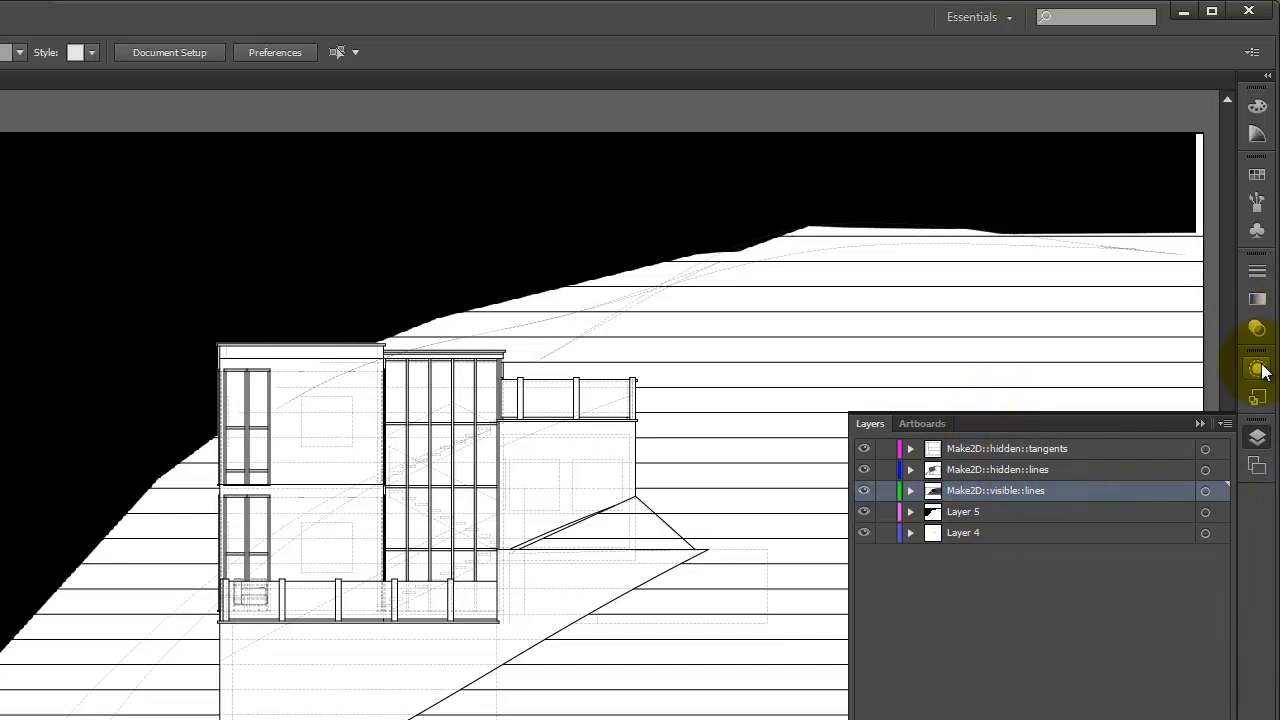
{"action": "left_click", "coordinate": [1257, 328]}
{"action": "left_click", "coordinate": [1055, 284]}
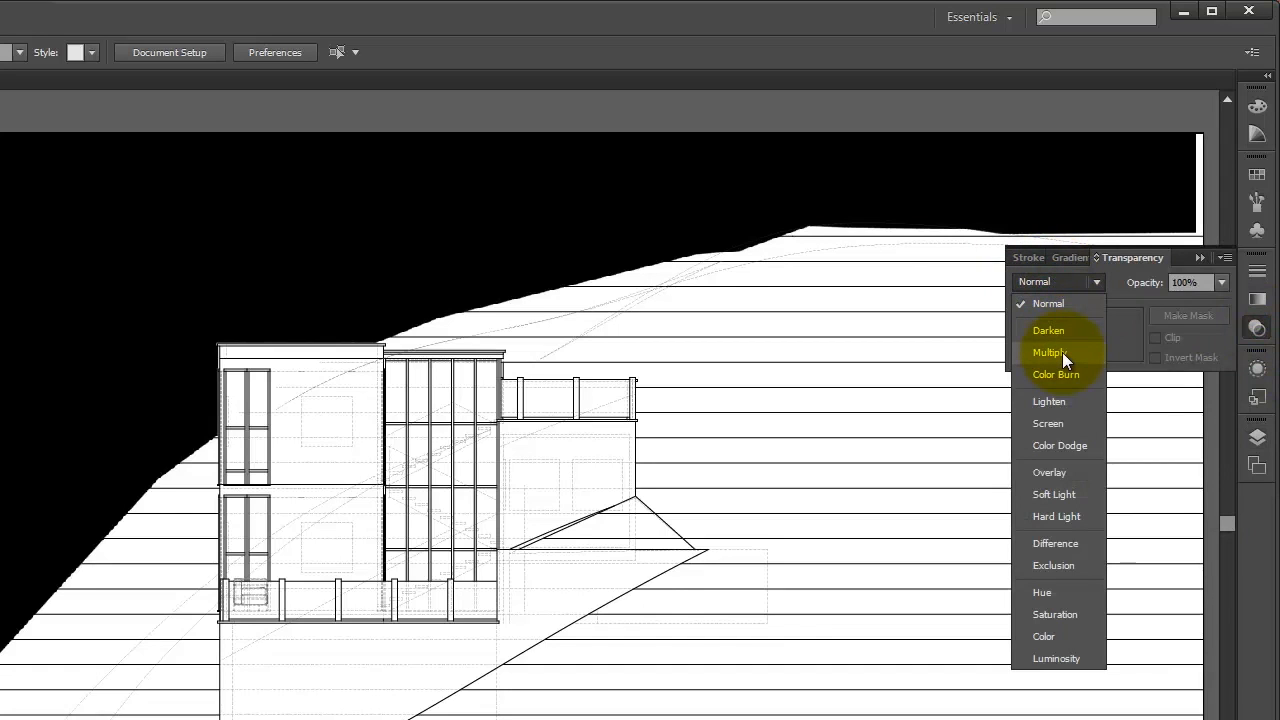
{"action": "left_click", "coordinate": [1050, 472]}
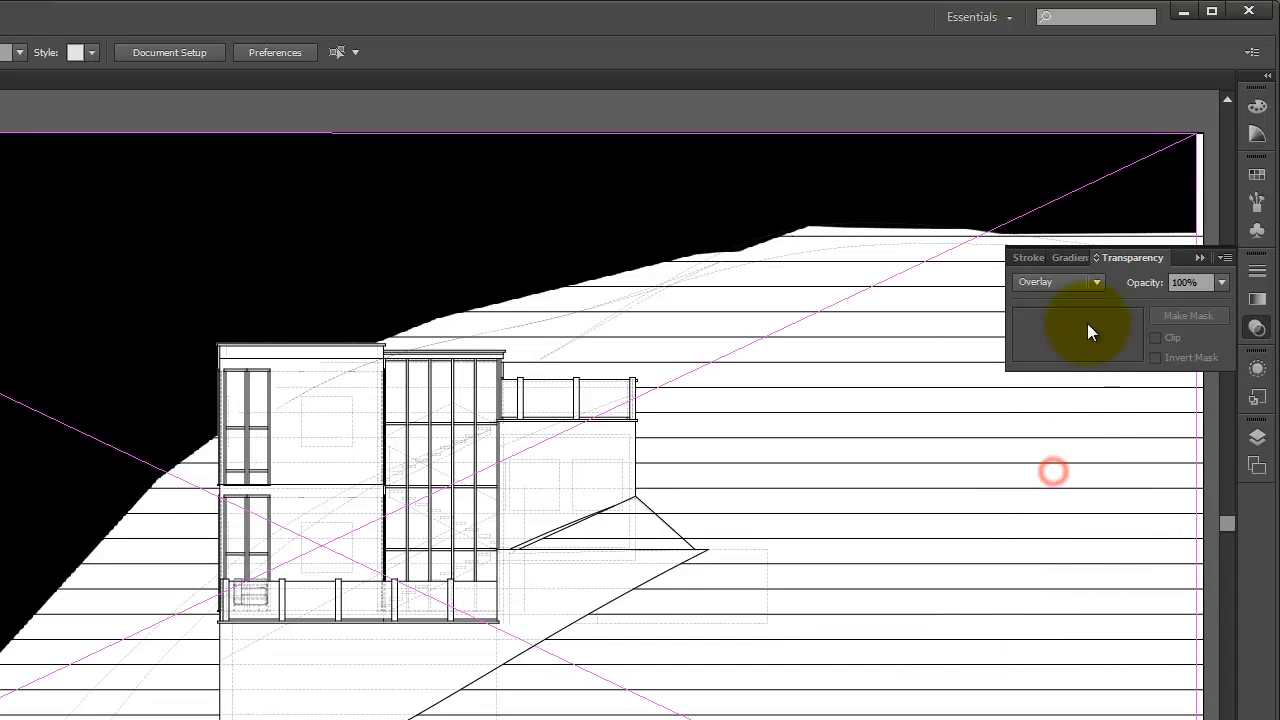
{"action": "left_click", "coordinate": [1118, 333]}
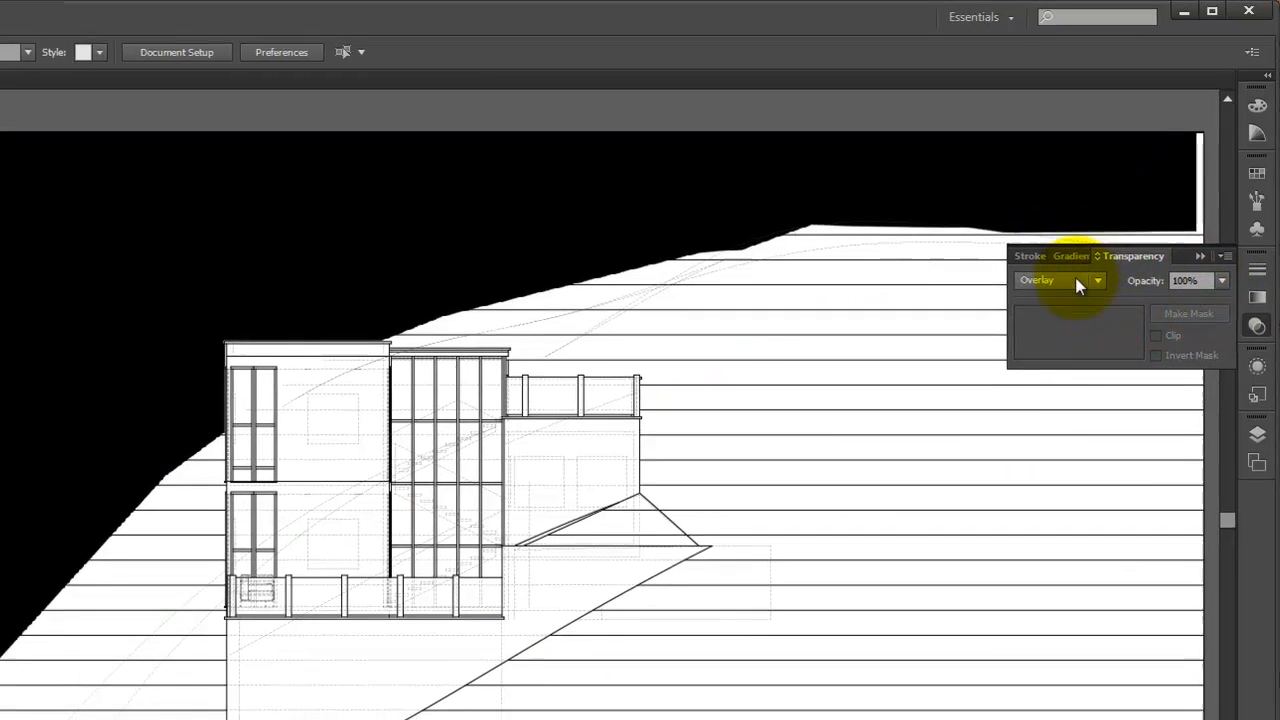
{"action": "left_click", "coordinate": [1077, 280]}
{"action": "left_click", "coordinate": [1068, 305]}
{"action": "left_click", "coordinate": [1215, 193]}
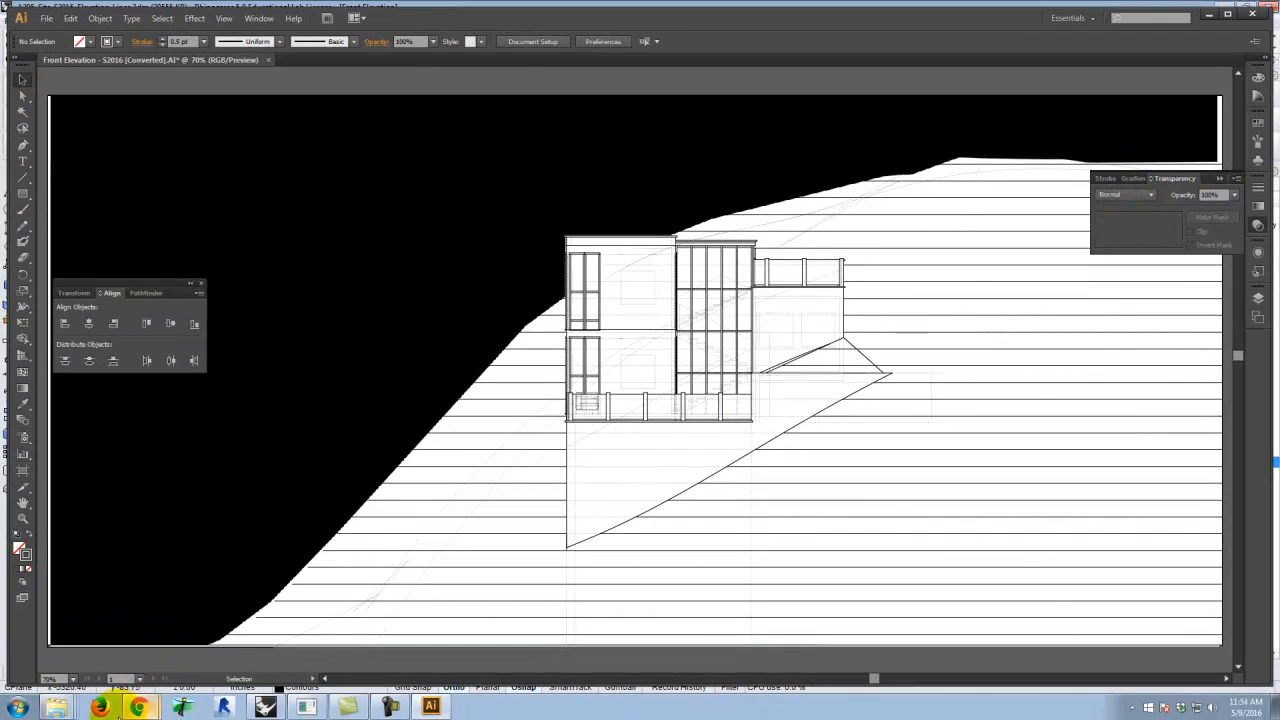
{"action": "left_click", "coordinate": [16, 712]}
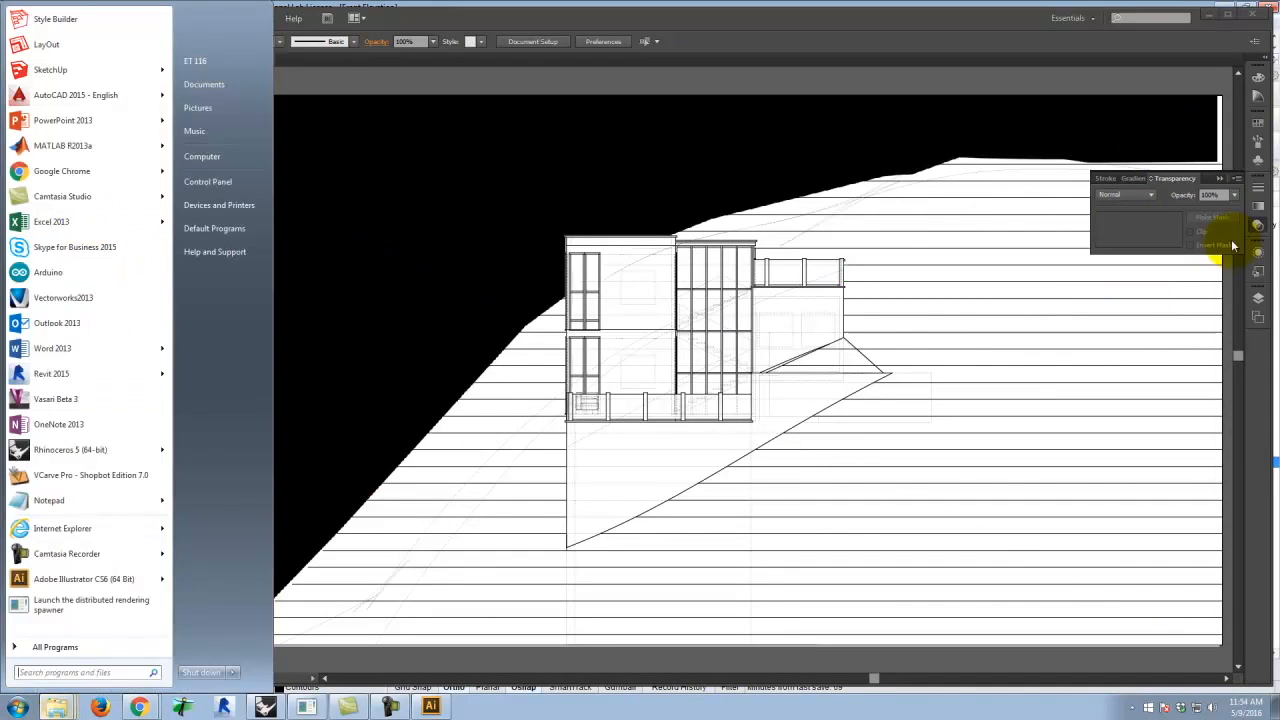
{"action": "left_click", "coordinate": [1267, 385]}
{"action": "left_click", "coordinate": [1258, 298]}
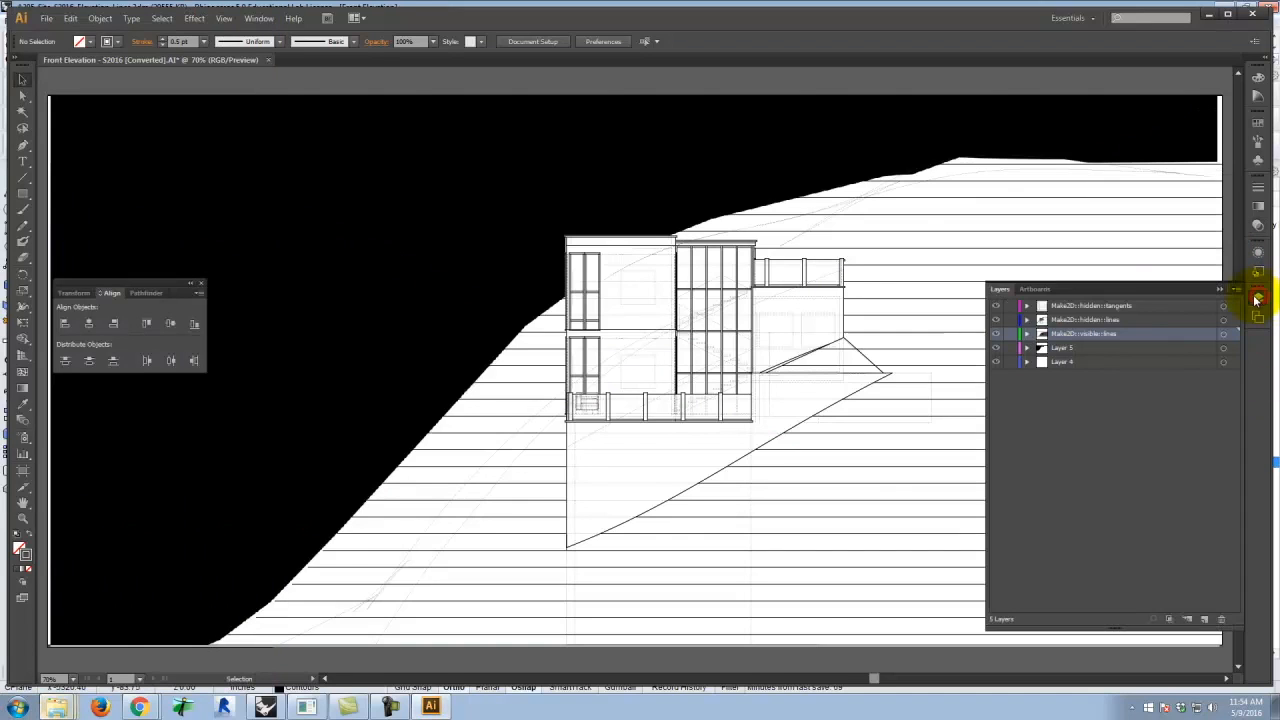
{"action": "left_click", "coordinate": [57, 19]}
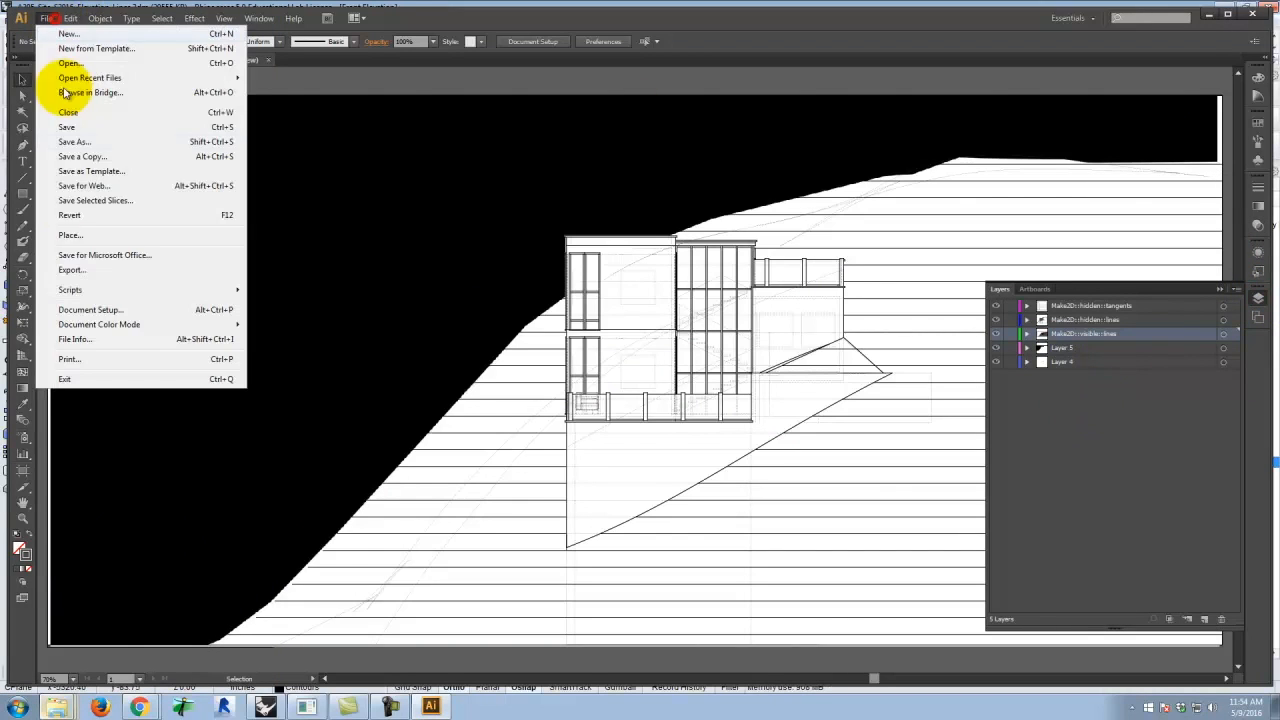
{"action": "left_click", "coordinate": [66, 237]}
{"action": "left_click", "coordinate": [186, 69]}
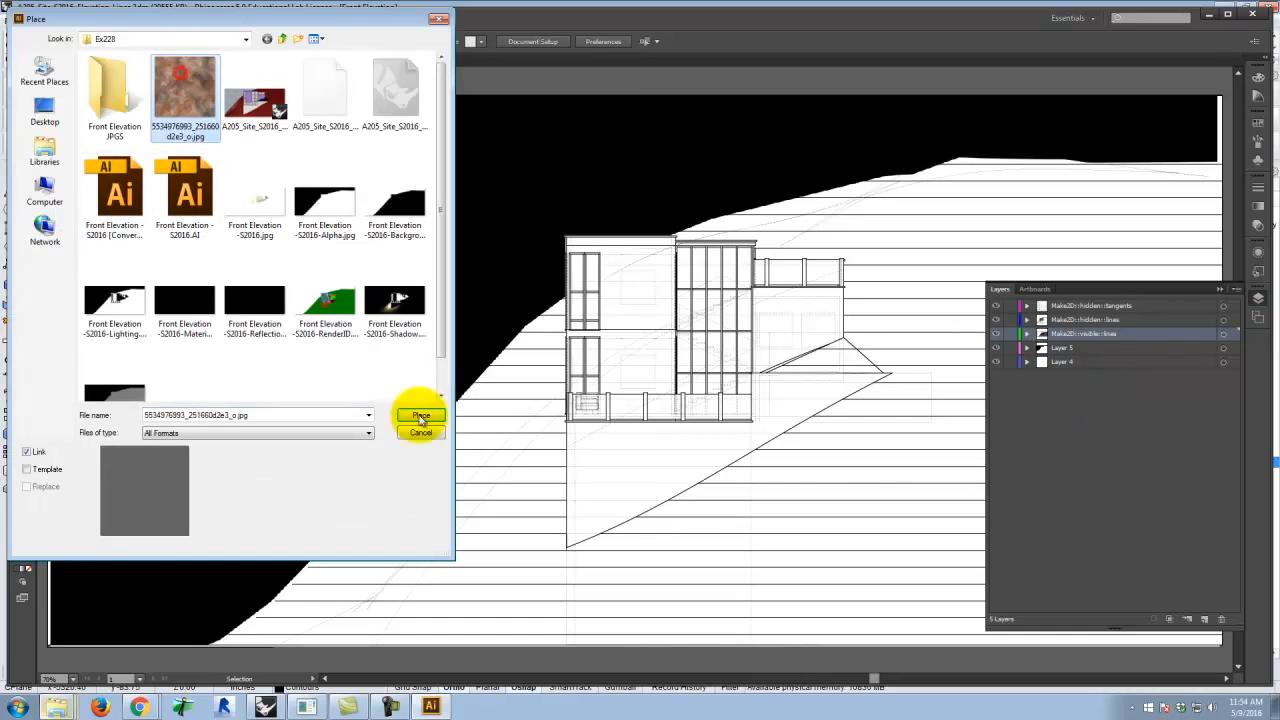
{"action": "left_click", "coordinate": [420, 415]}
Move the texture past the artboard's upper-left corner and scale it to about 2694 px square, covering the whole artboard
{"action": "key", "text": "ctrl+minus"}
{"action": "key", "text": "ctrl+minus"}
{"action": "key", "text": "ctrl+minus"}
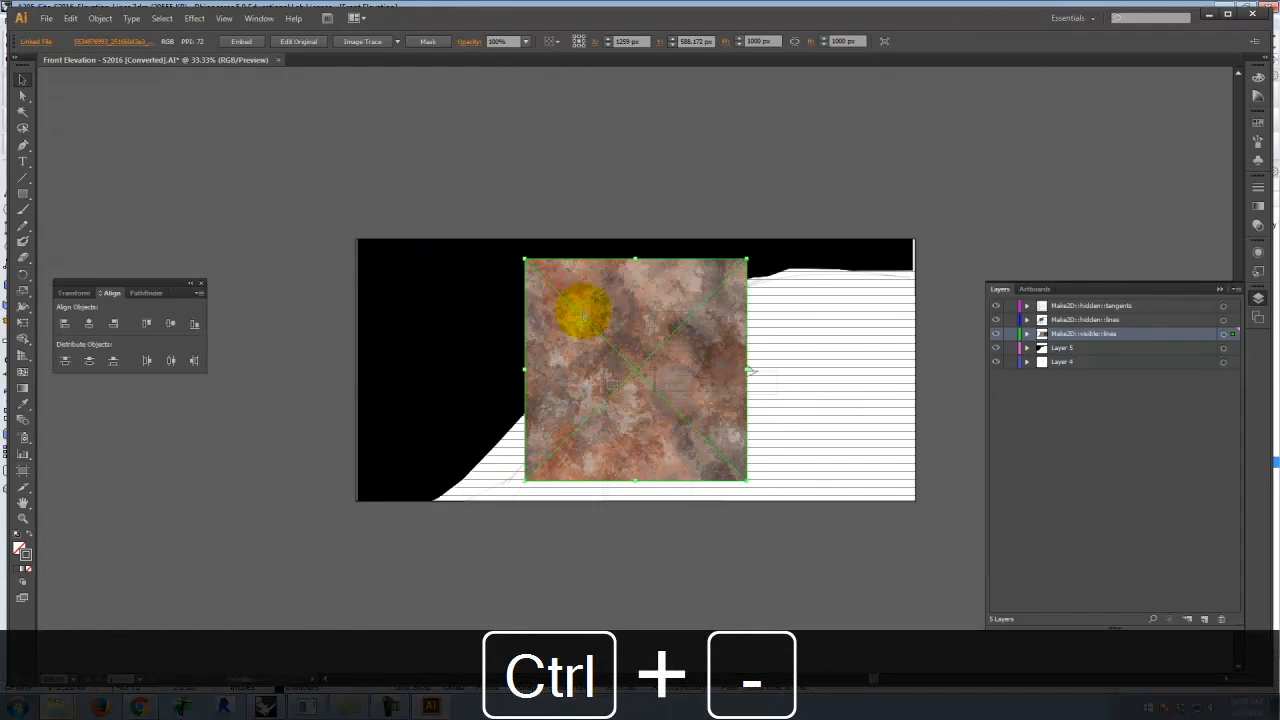
{"action": "mouse_move", "coordinate": [583, 312]}
{"action": "left_mouse_down"}
{"action": "mouse_move", "coordinate": [371, 223]}
{"action": "mouse_move", "coordinate": [391, 243]}
{"action": "mouse_move", "coordinate": [385, 264]}
{"action": "left_mouse_up"}
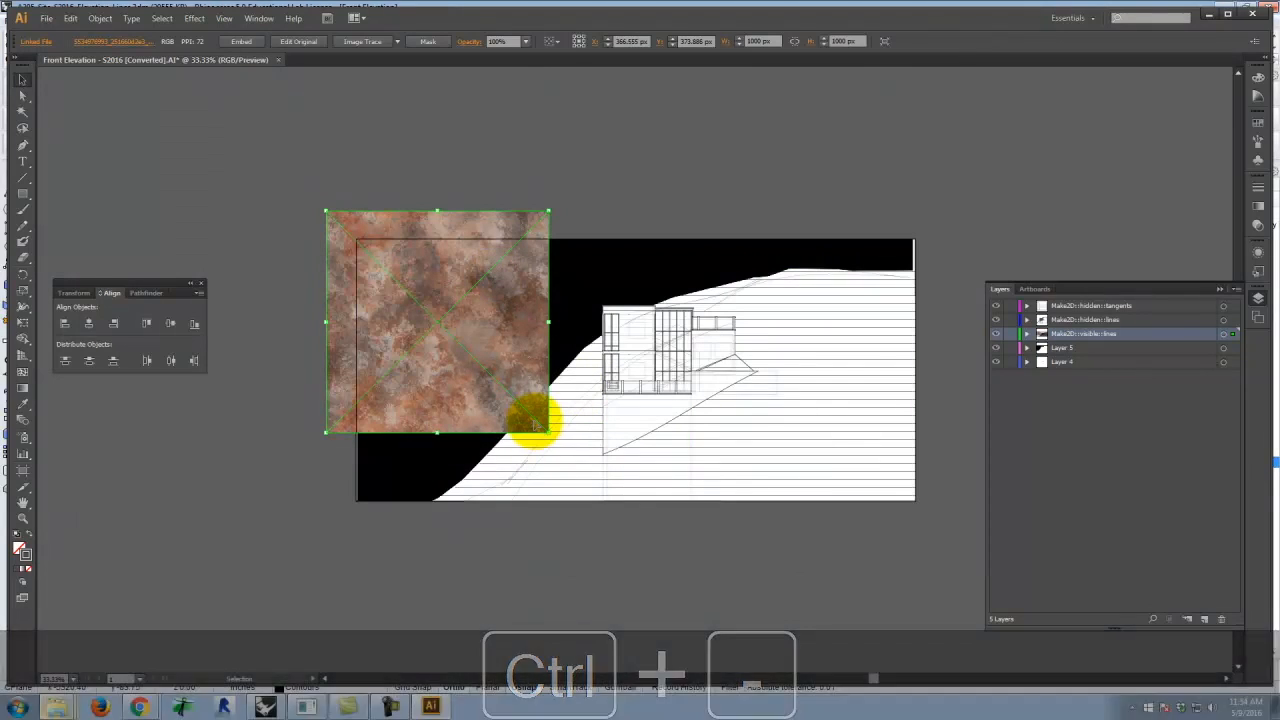
{"action": "left_click_drag", "start_coordinate": [551, 433], "coordinate": [1116, 590]}
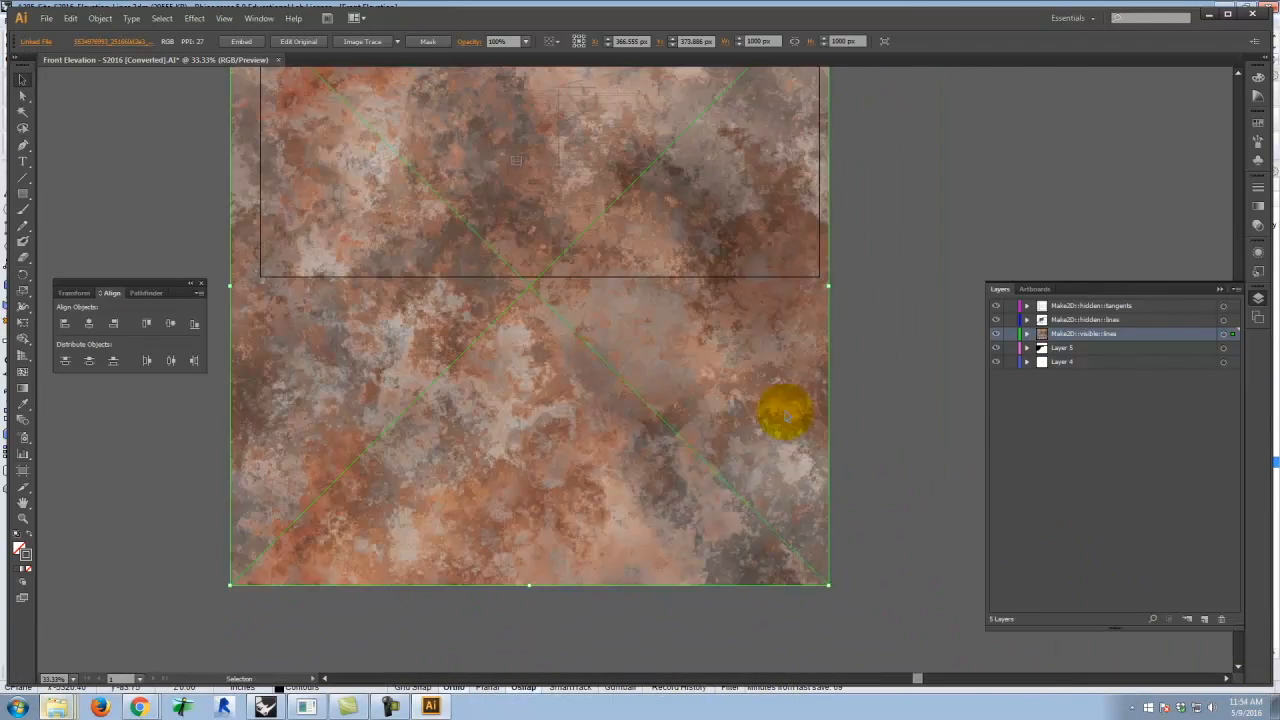
{"action": "scroll", "coordinate": [760, 400], "scroll_direction": "up", "scroll_amount": 5}
{"action": "left_click", "coordinate": [877, 214]}
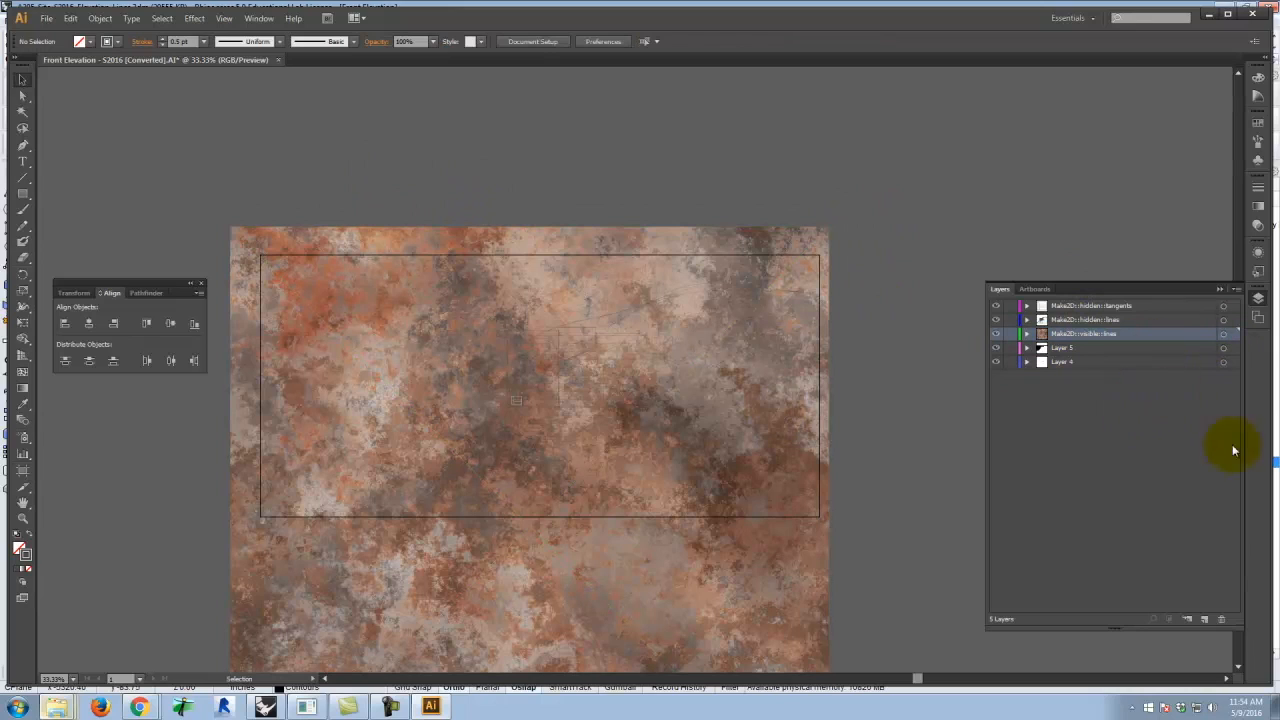
Create a new layer, transfer the texture onto it, and reorder that layer between Layer 5 and Layer 4
{"action": "left_click", "coordinate": [1204, 619]}
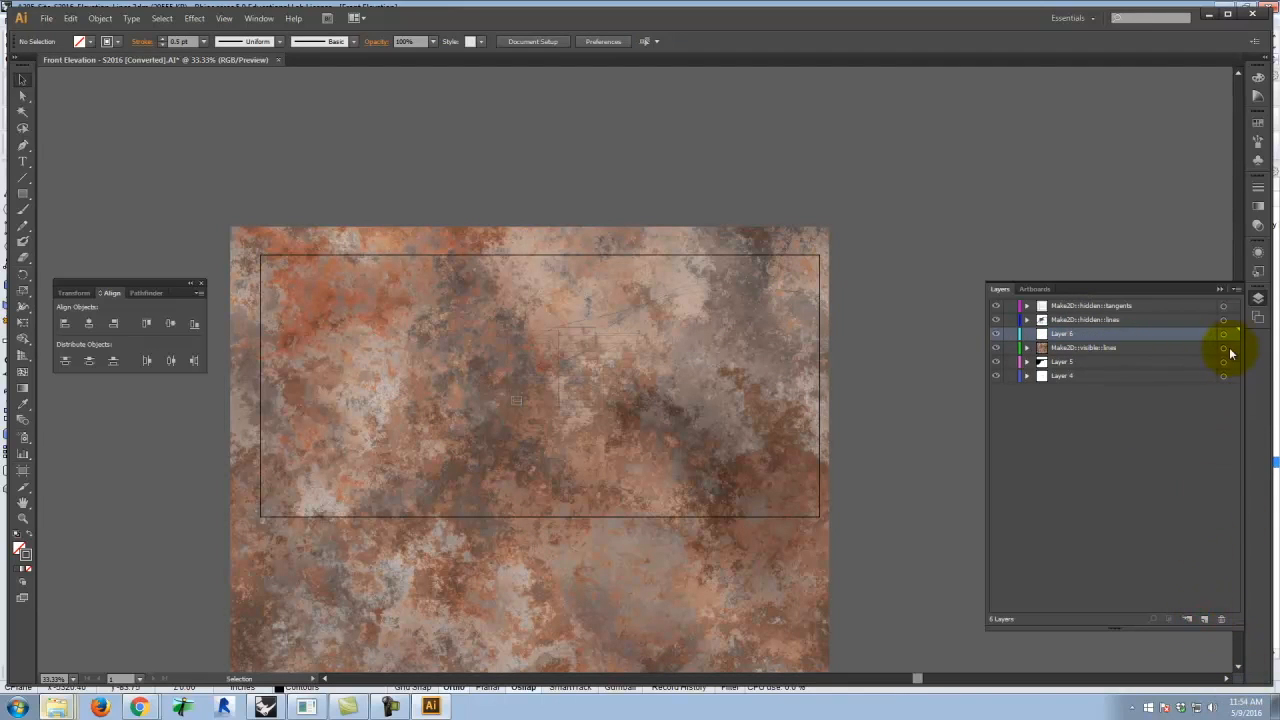
{"action": "left_click", "coordinate": [610, 238]}
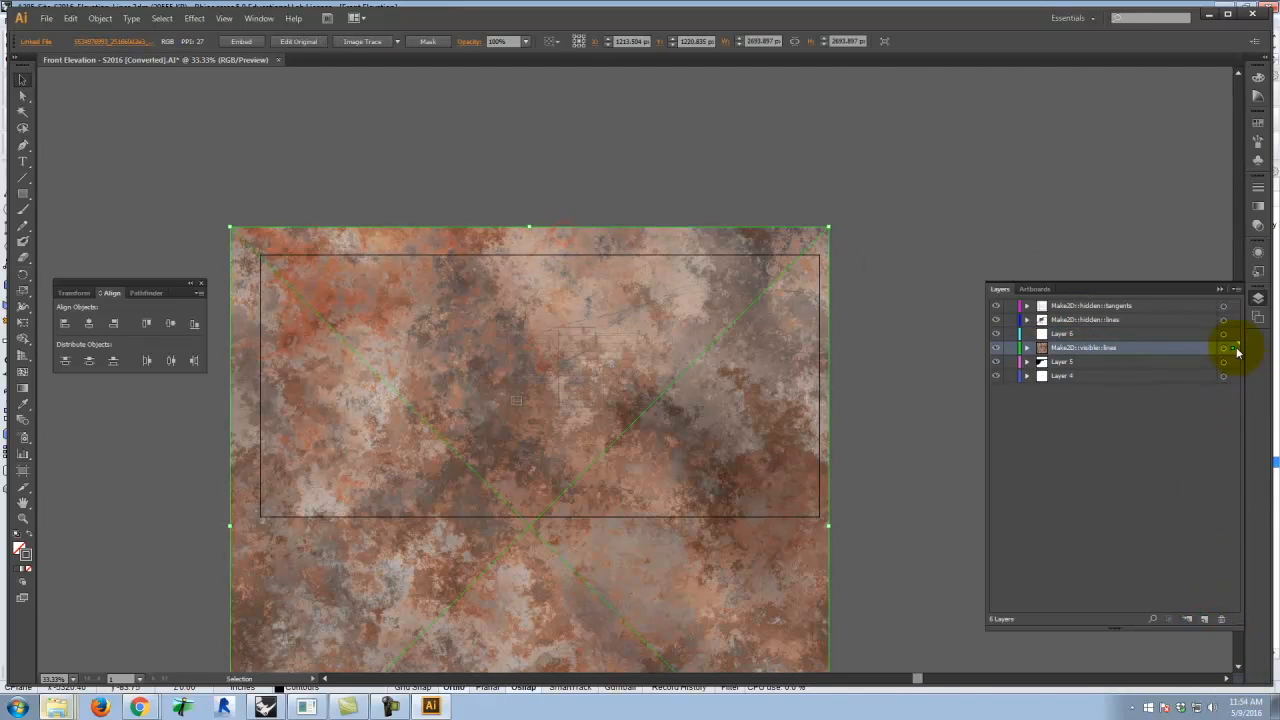
{"action": "left_click_drag", "start_coordinate": [1236, 341], "coordinate": [1235, 336]}
{"action": "left_click_drag", "start_coordinate": [1086, 337], "coordinate": [1088, 368]}
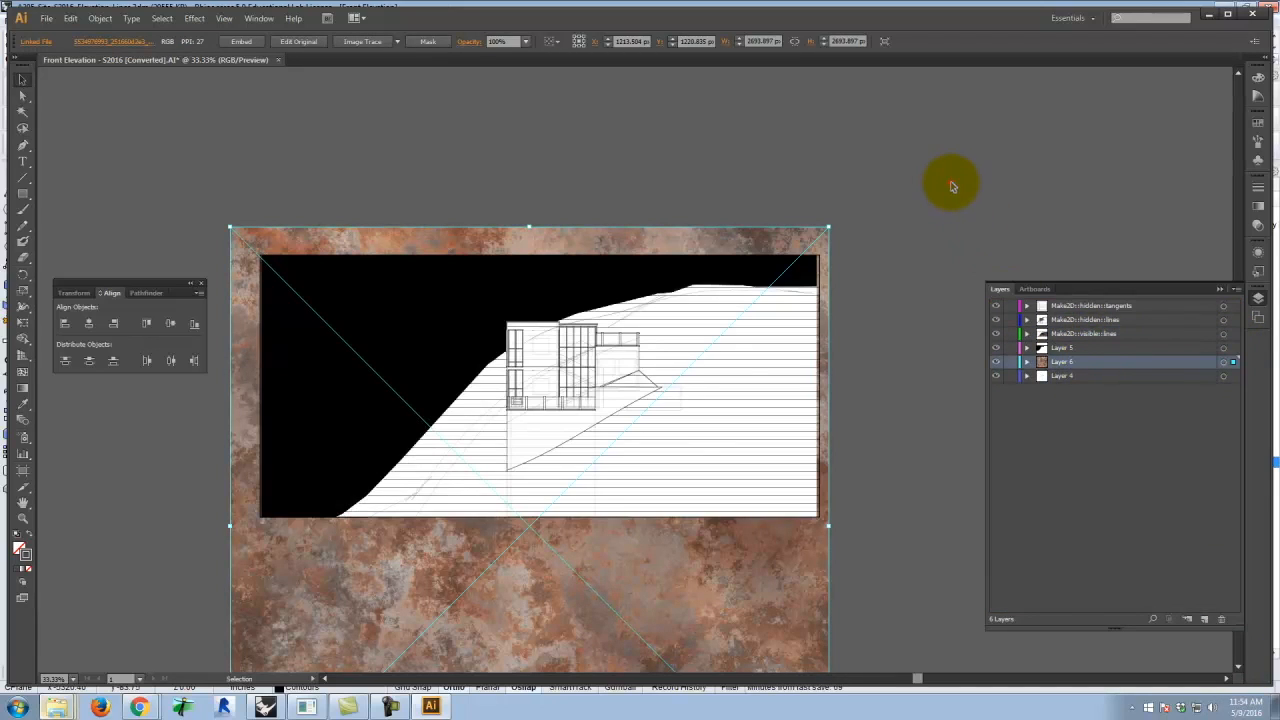
{"action": "left_click", "coordinate": [951, 186]}
Select the rust texture and make an opacity mask for it
{"action": "left_click", "coordinate": [356, 238]}
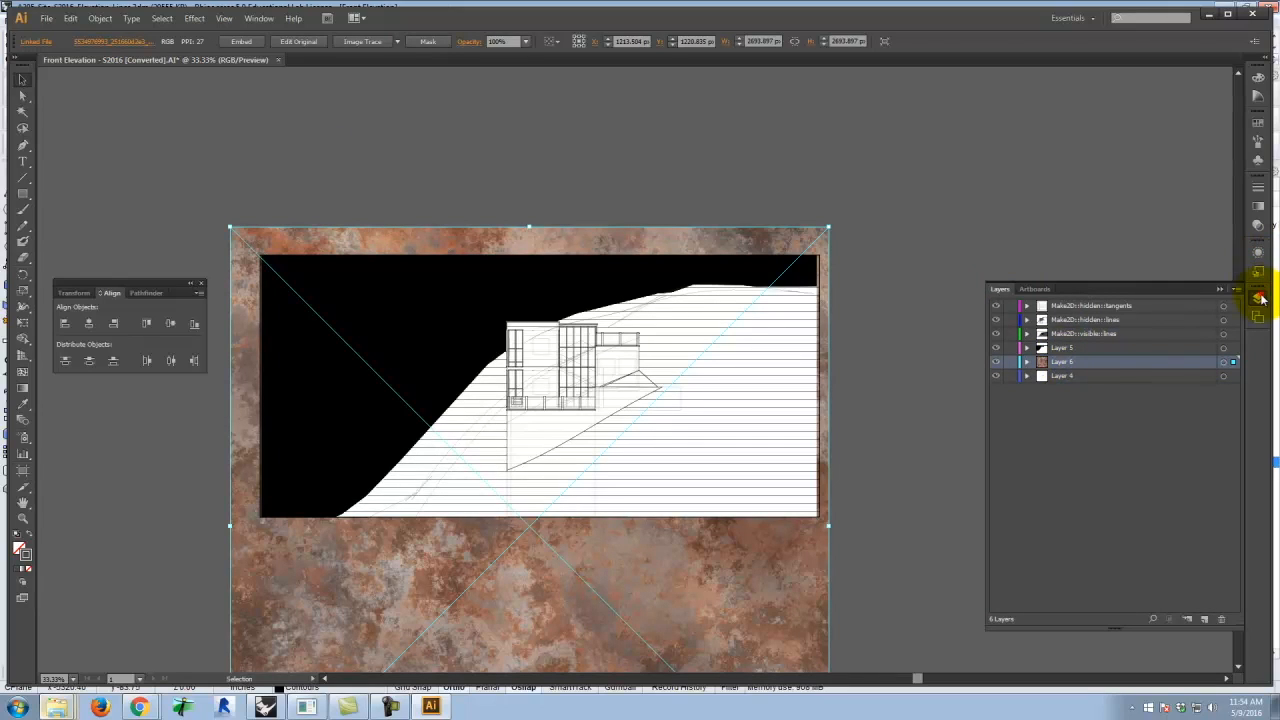
{"action": "left_click", "coordinate": [1260, 298]}
{"action": "left_click", "coordinate": [1258, 271]}
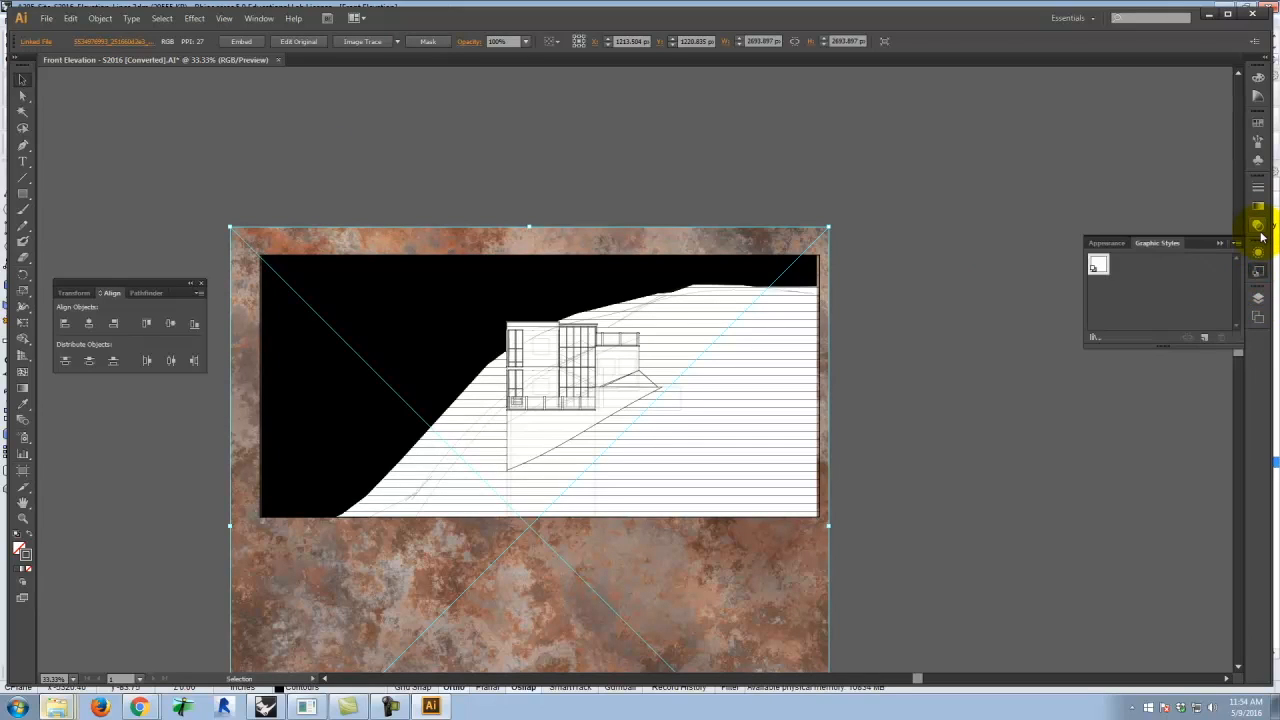
{"action": "left_click", "coordinate": [1258, 226]}
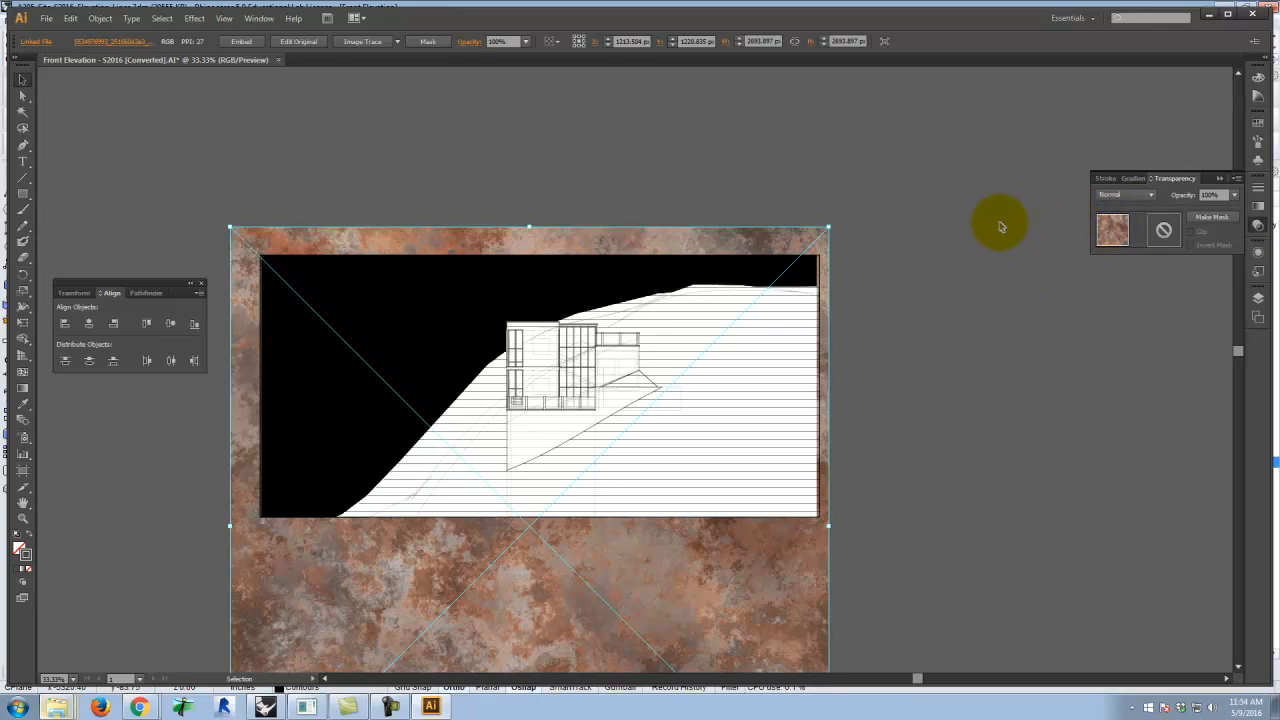
{"action": "left_click", "coordinate": [1226, 217]}
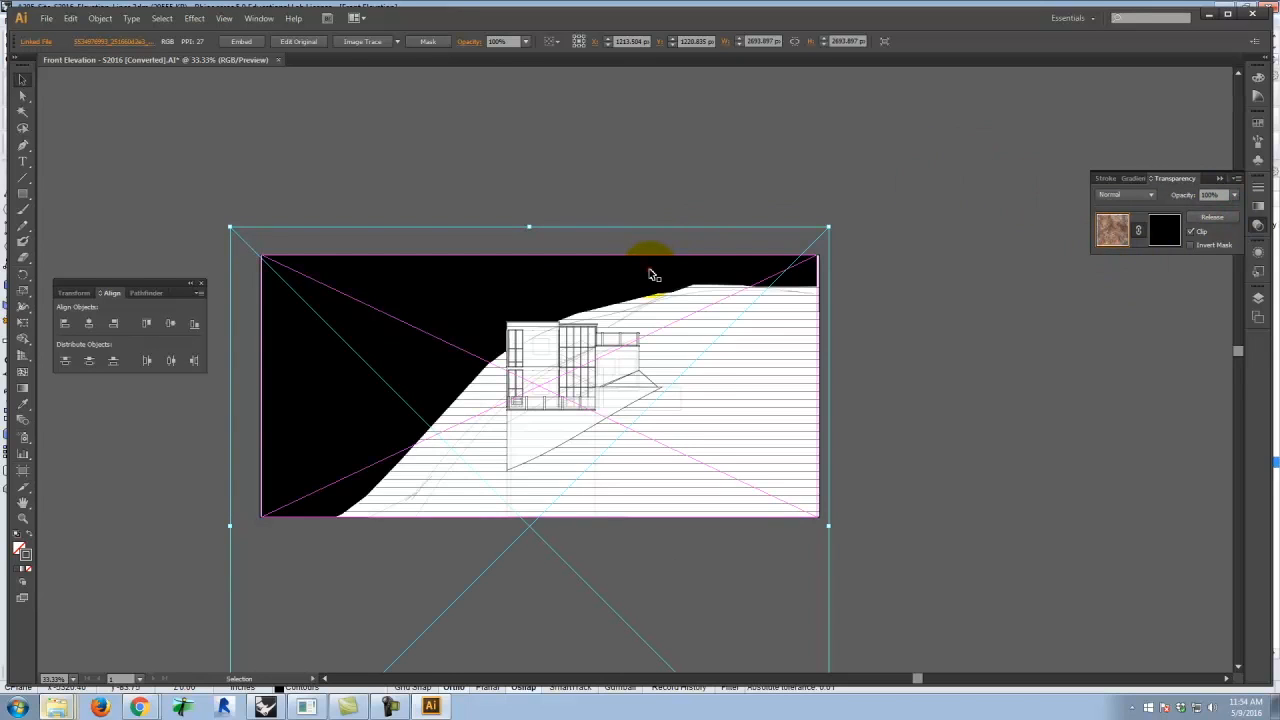
Copy the black-and-white hill image on Layer 5 into the texture's opacity mask, align it with the artboard, and turn on Invert Mask
{"action": "left_click", "coordinate": [652, 274]}
{"action": "key", "text": "ctrl+c"}
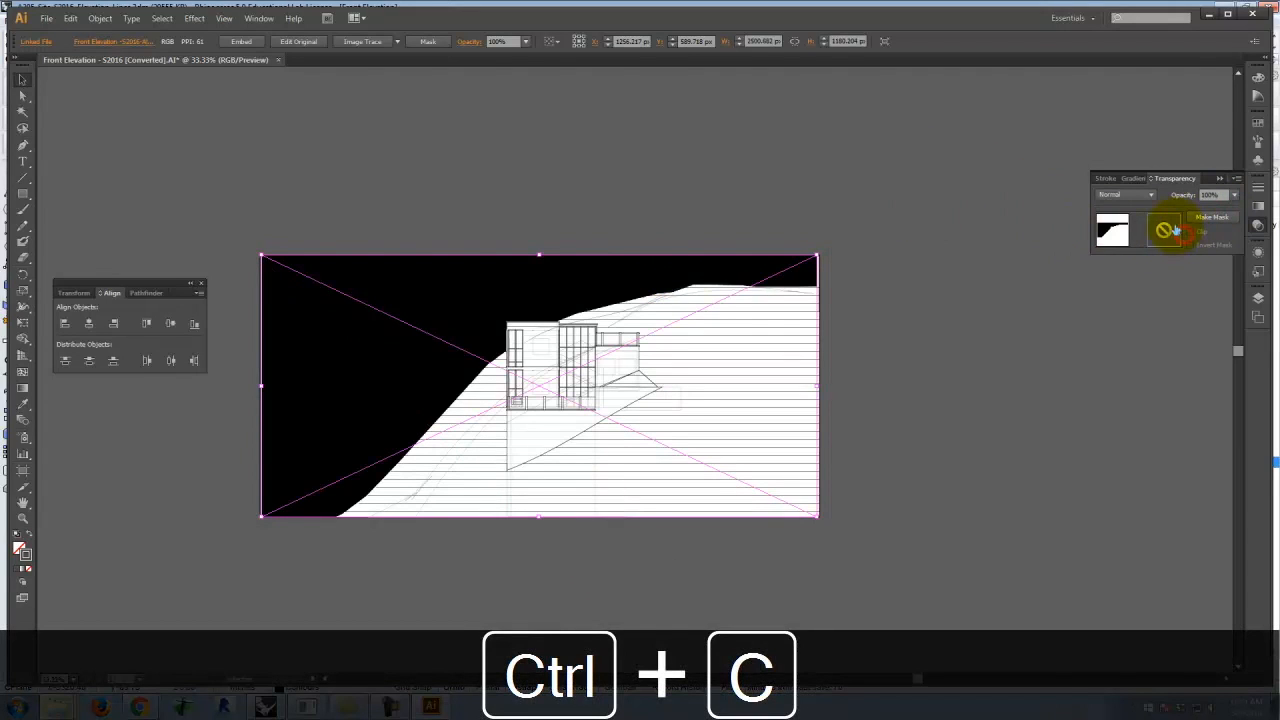
{"action": "left_click", "coordinate": [1258, 302]}
{"action": "left_click", "coordinate": [1259, 300]}
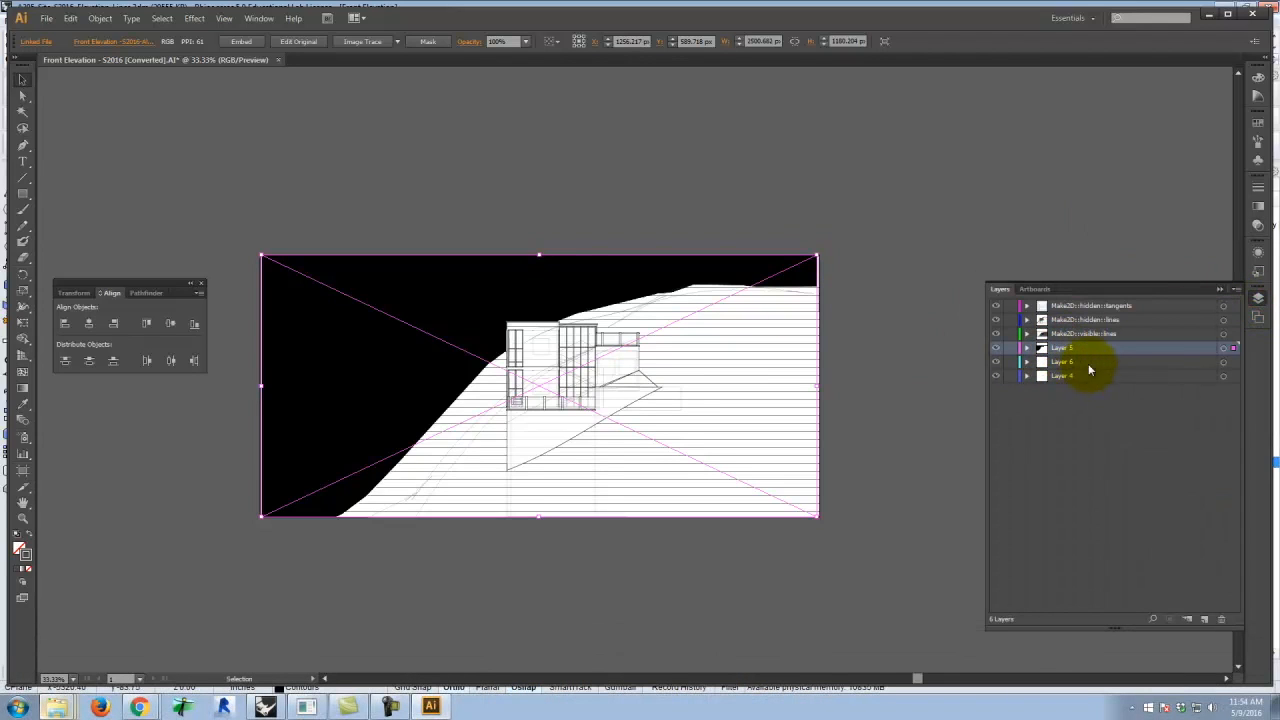
{"action": "left_click", "coordinate": [1234, 361]}
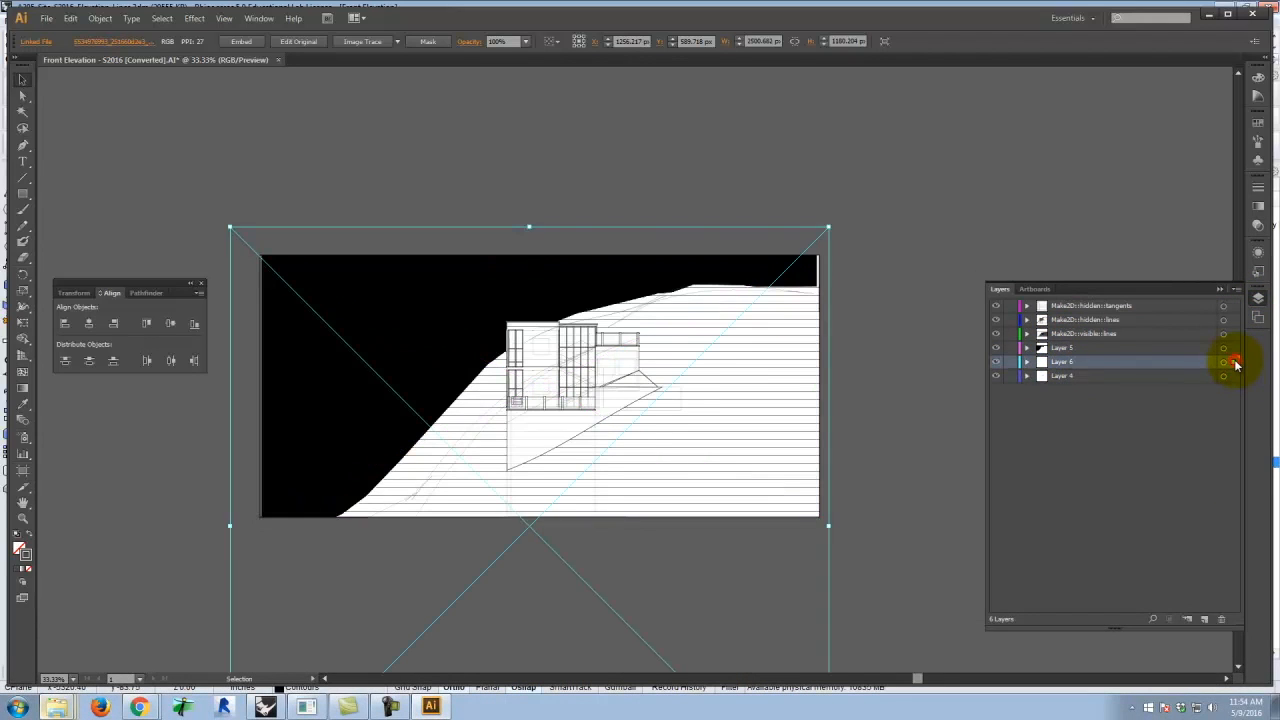
{"action": "left_click", "coordinate": [1260, 226]}
{"action": "left_click", "coordinate": [1164, 228]}
{"action": "key", "text": "ctrl+v"}
{"action": "left_click_drag", "start_coordinate": [817, 306], "coordinate": [607, 344]}
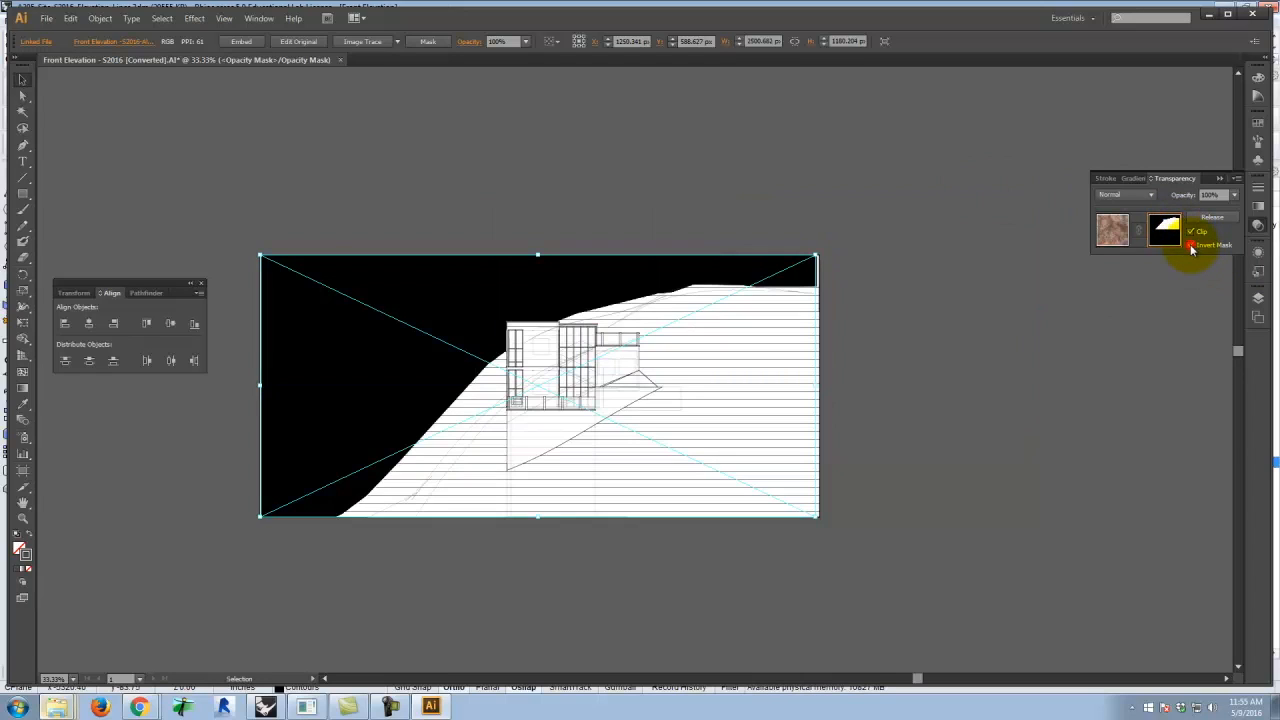
Leave opacity mask editing by returning to the texture artwork, and hide Layer 5
{"action": "left_click", "coordinate": [1258, 297]}
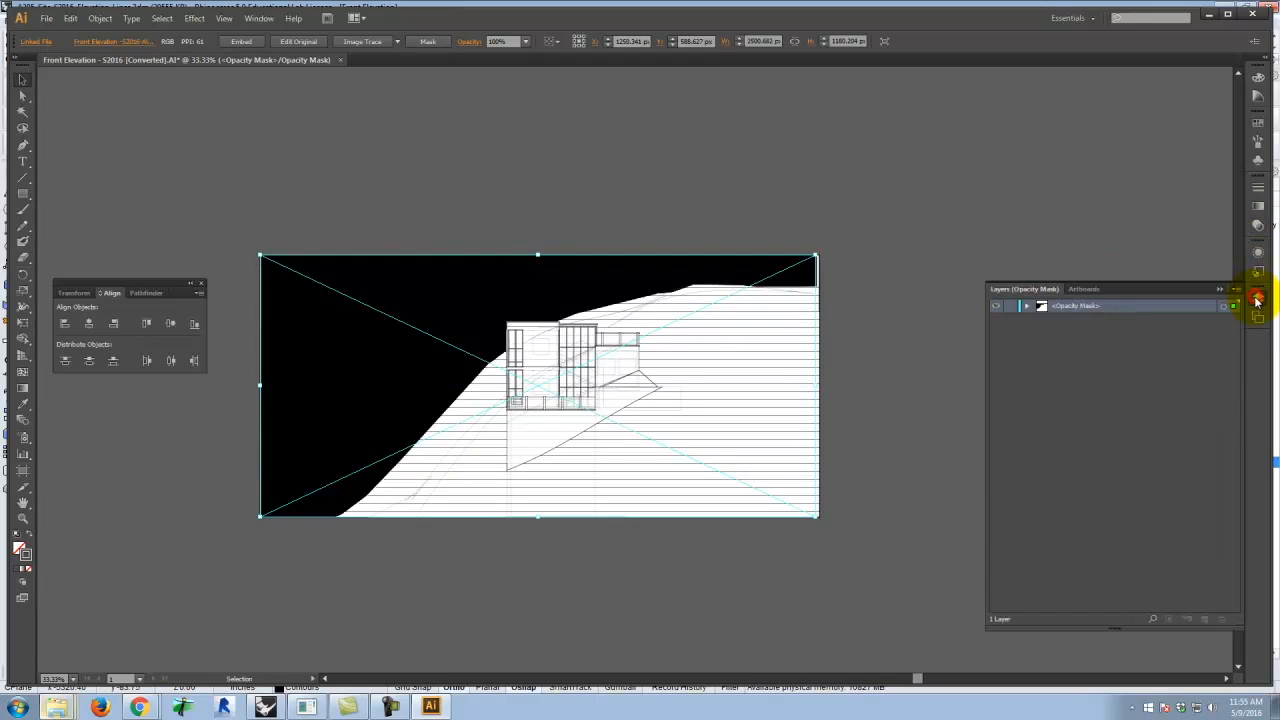
{"action": "left_click", "coordinate": [1258, 317]}
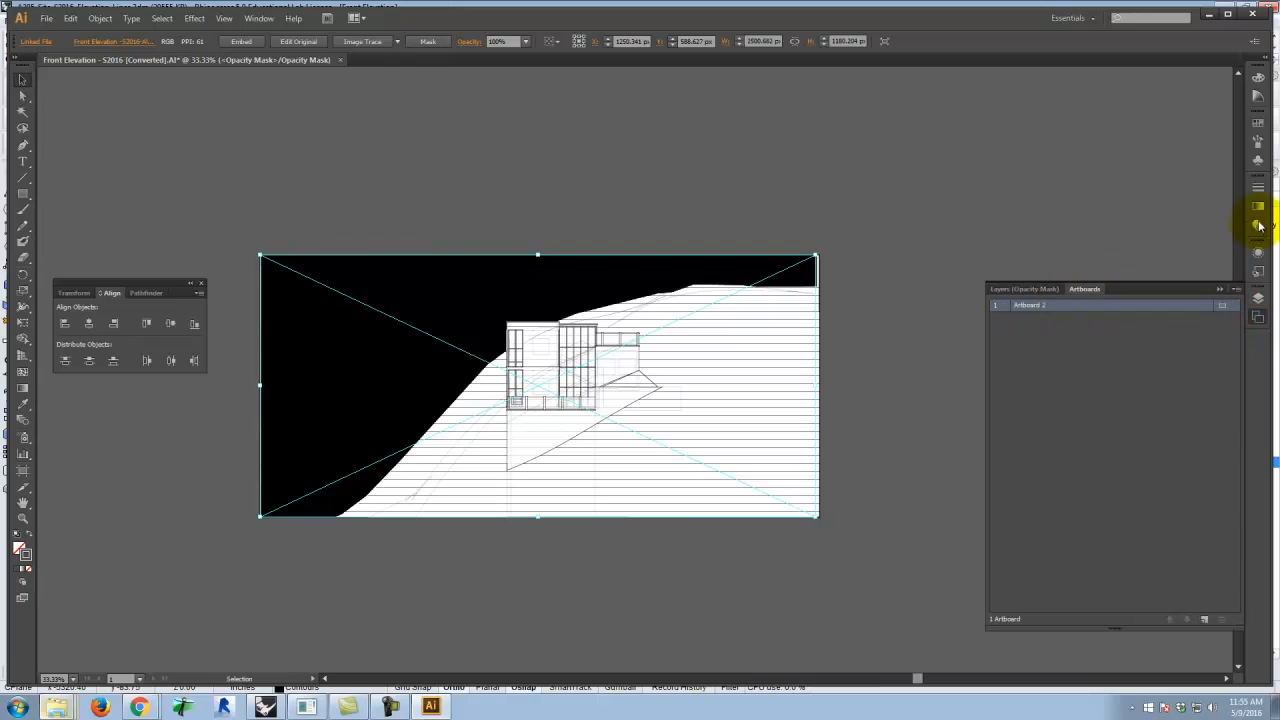
{"action": "left_click", "coordinate": [920, 186]}
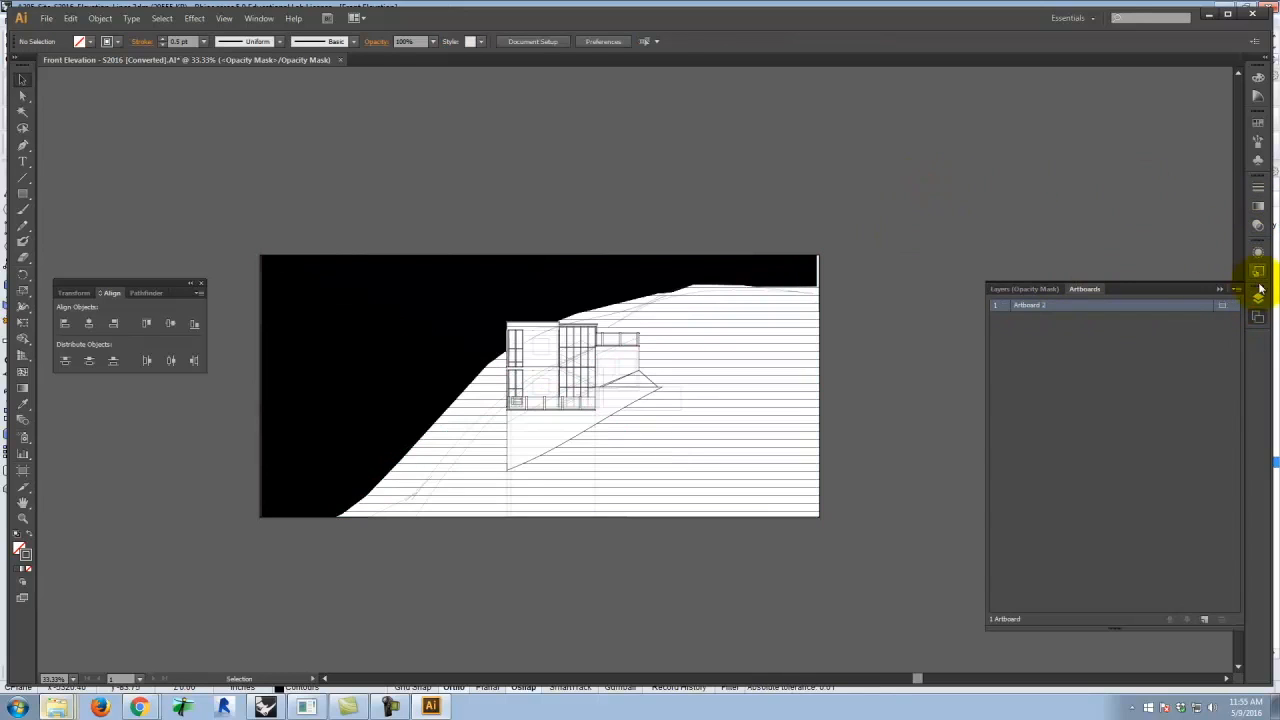
{"action": "left_click", "coordinate": [1258, 298]}
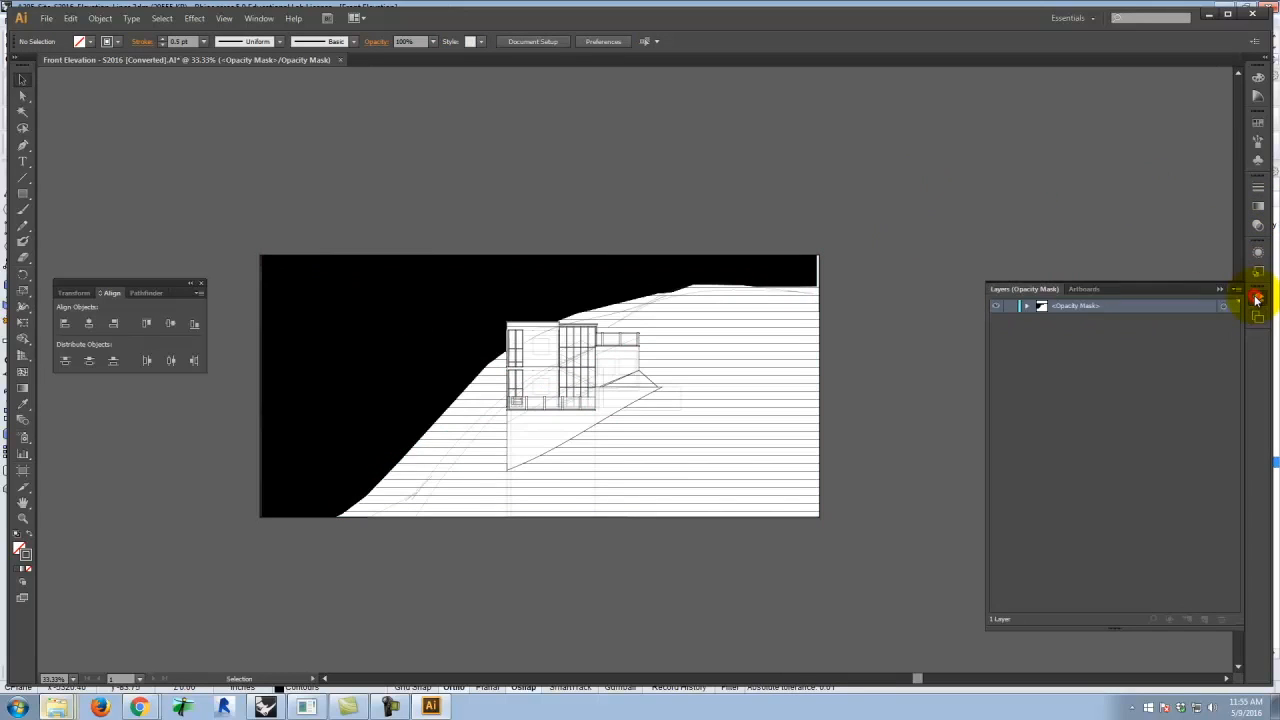
{"action": "left_click", "coordinate": [1258, 224]}
{"action": "left_click", "coordinate": [1112, 229]}
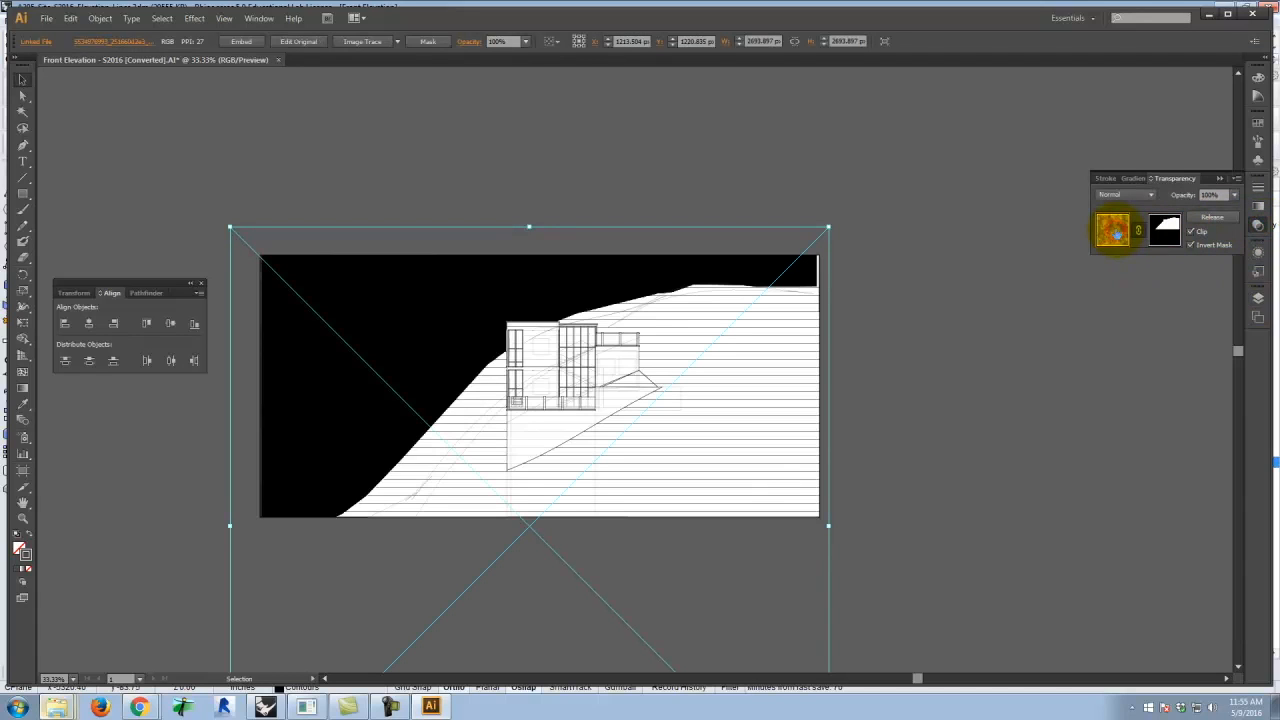
{"action": "left_click", "coordinate": [1258, 296]}
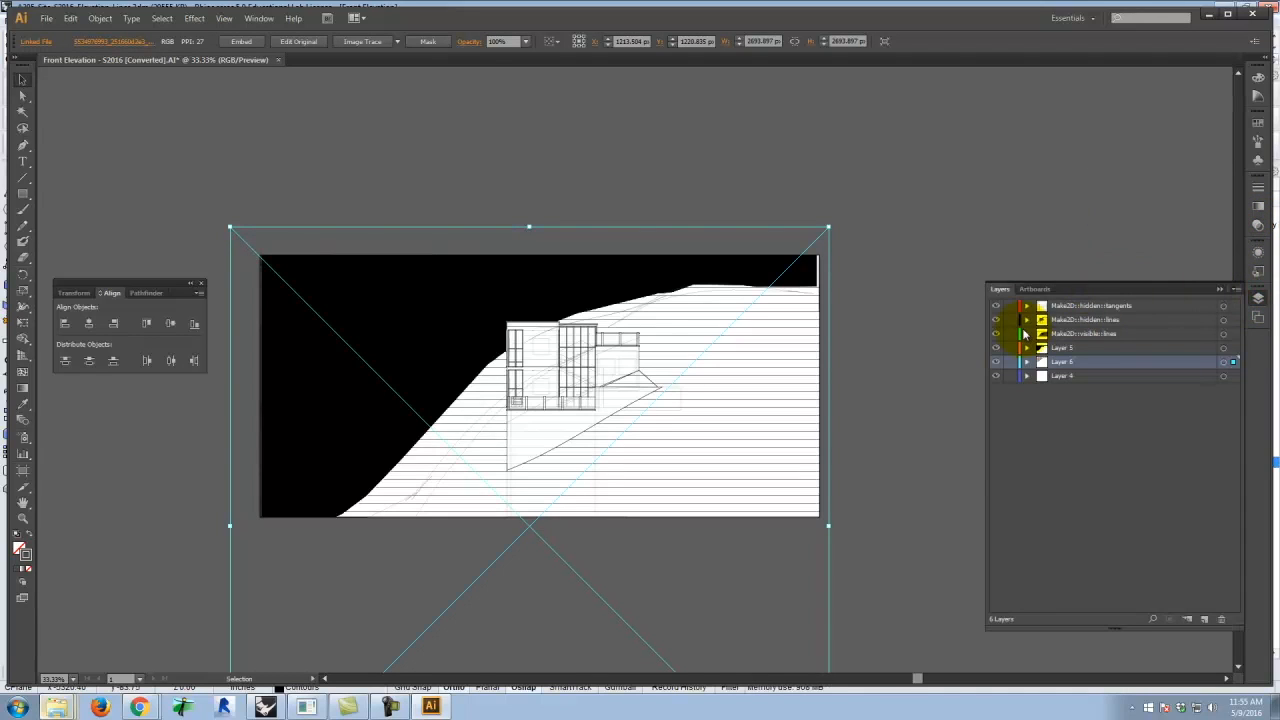
{"action": "left_click", "coordinate": [996, 347]}
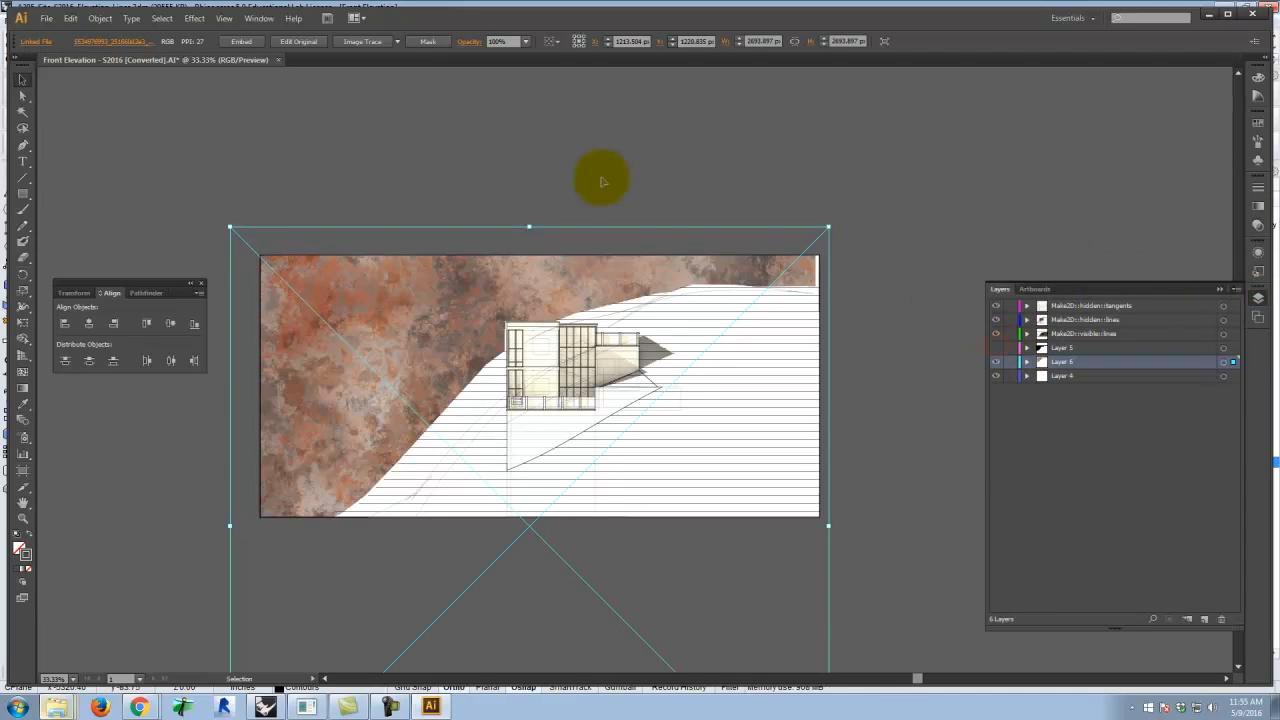
Try shifting the masked texture to the right, and undo the move while keeping Layer 5 hidden
{"action": "left_click", "coordinate": [663, 197]}
{"action": "left_click_drag", "start_coordinate": [551, 288], "coordinate": [514, 284]}
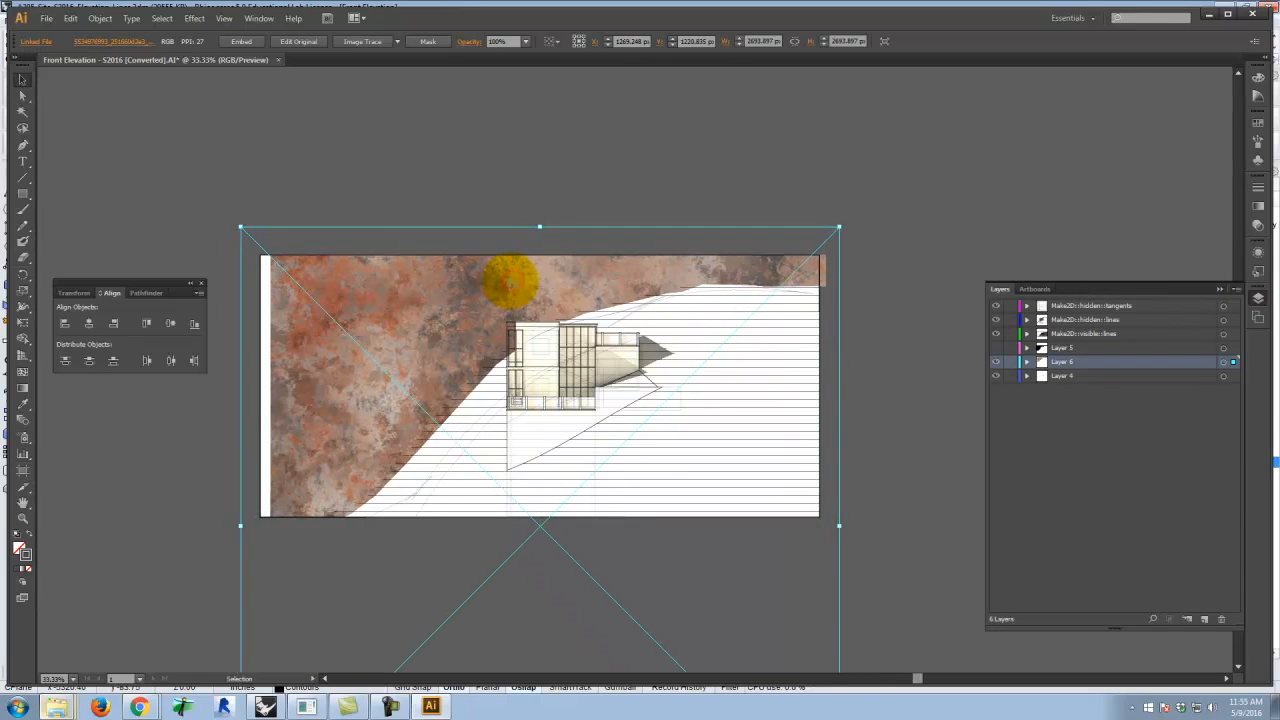
{"action": "key", "text": "ctrl+z"}
{"action": "key", "text": "ctrl+z"}
{"action": "key", "text": "ctrl+z"}
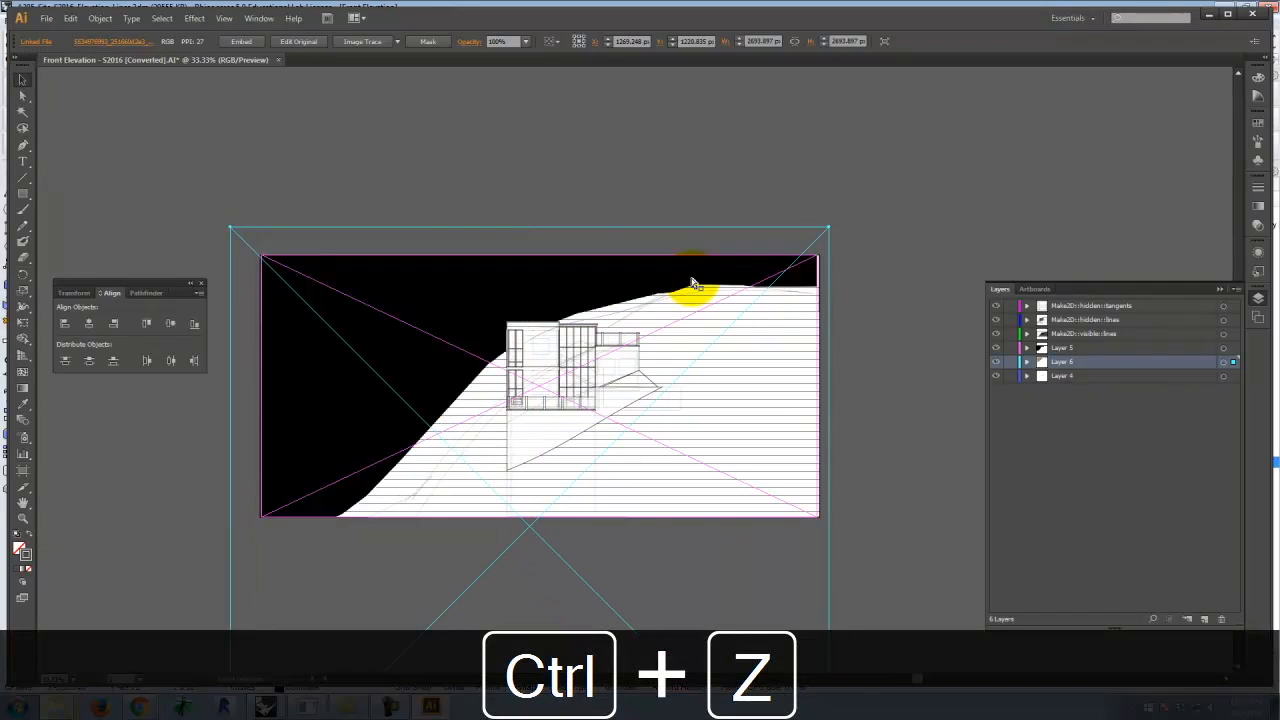
{"action": "left_click", "coordinate": [72, 19]}
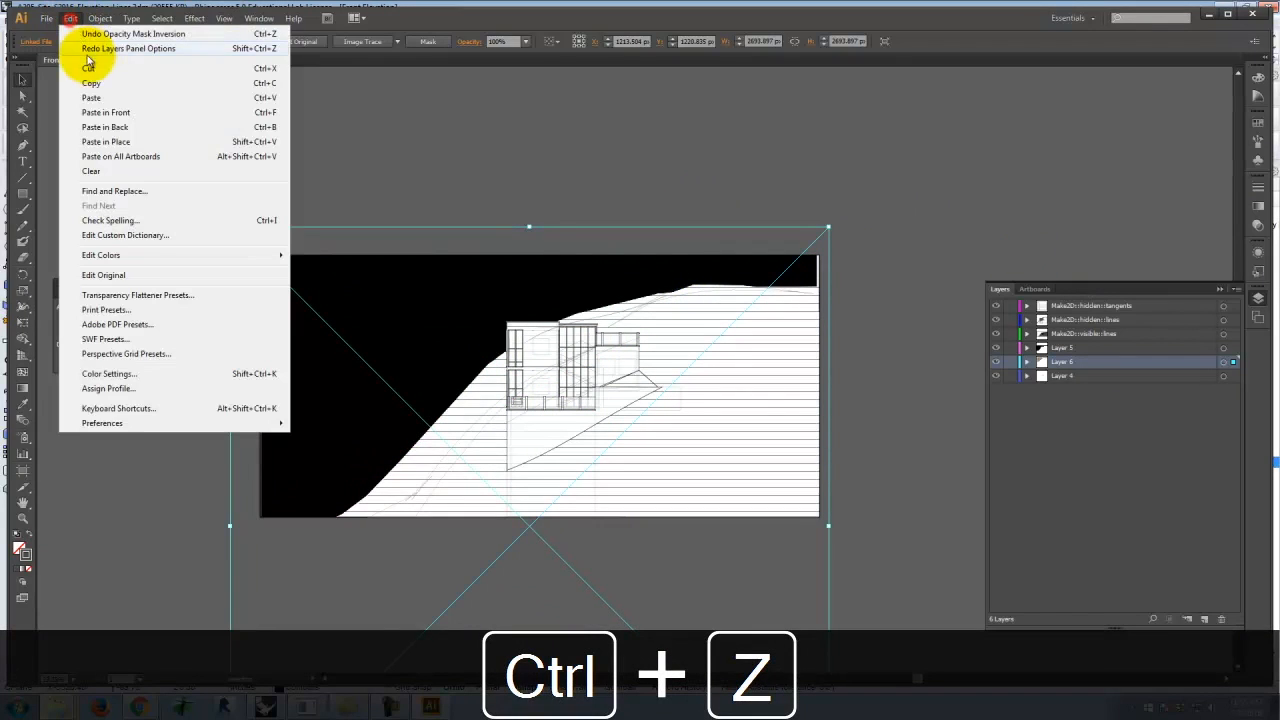
{"action": "left_click", "coordinate": [110, 49]}
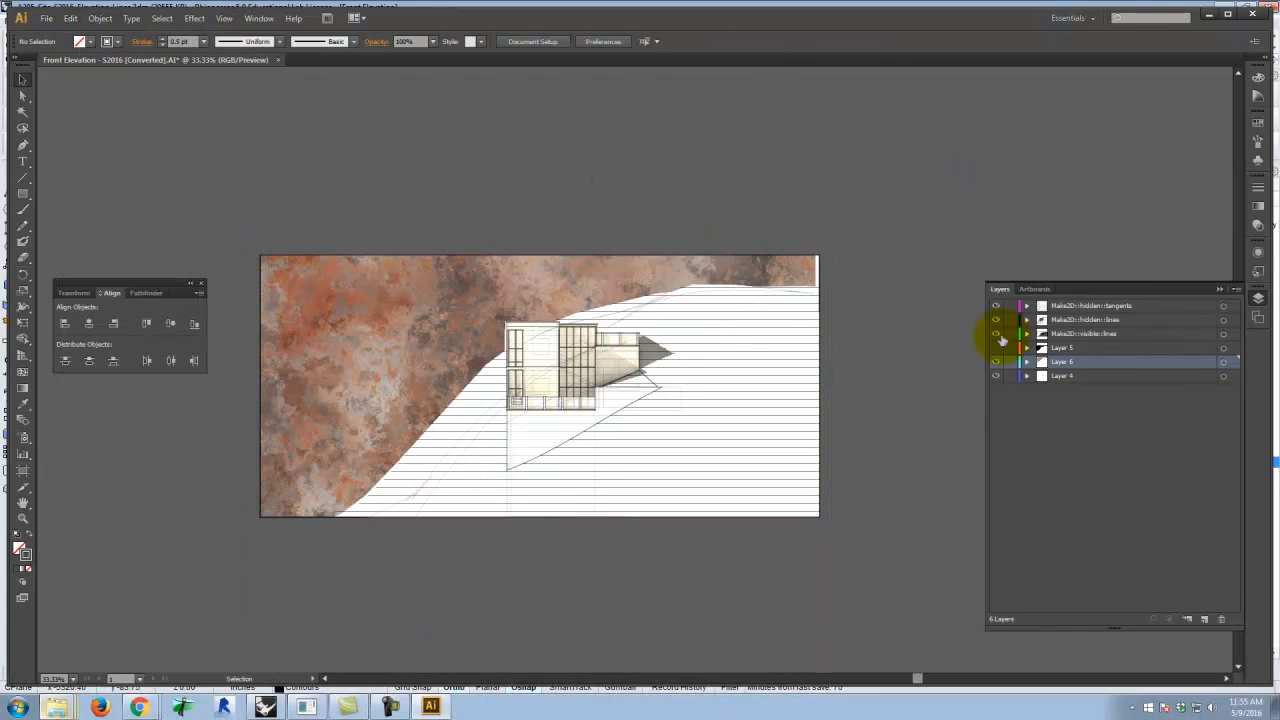
Nudge the masked texture about 3 px to the right
{"action": "left_click", "coordinate": [737, 265]}
{"action": "key", "text": "Right"}
{"action": "key", "text": "Right"}
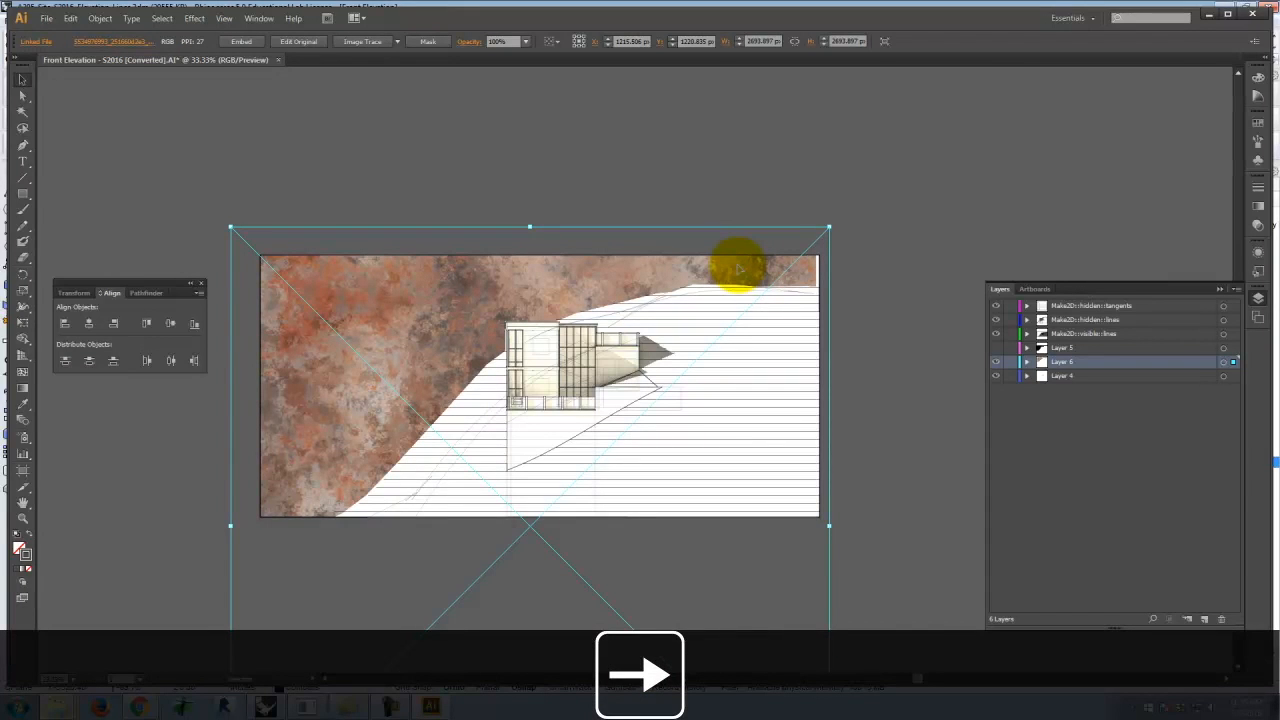
Set the masked grunge texture's opacity to 40% and deselect it
{"action": "left_click", "coordinate": [1258, 298]}
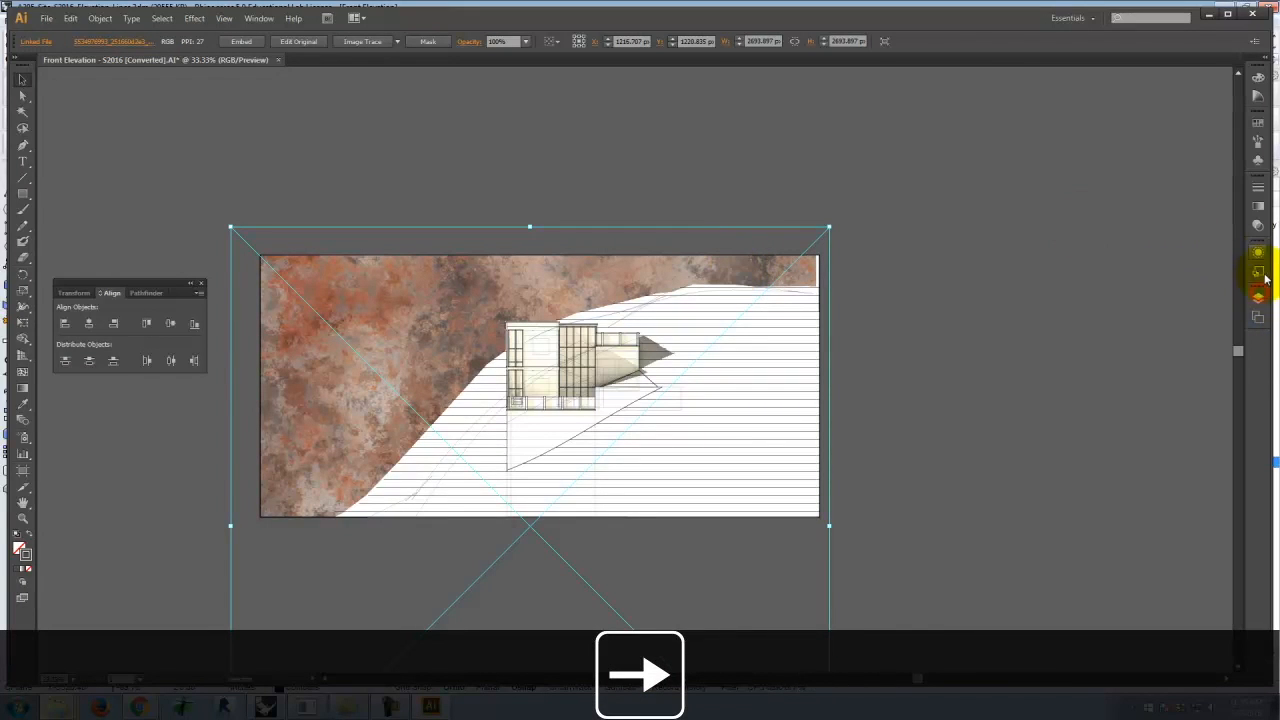
{"action": "left_click", "coordinate": [1256, 298]}
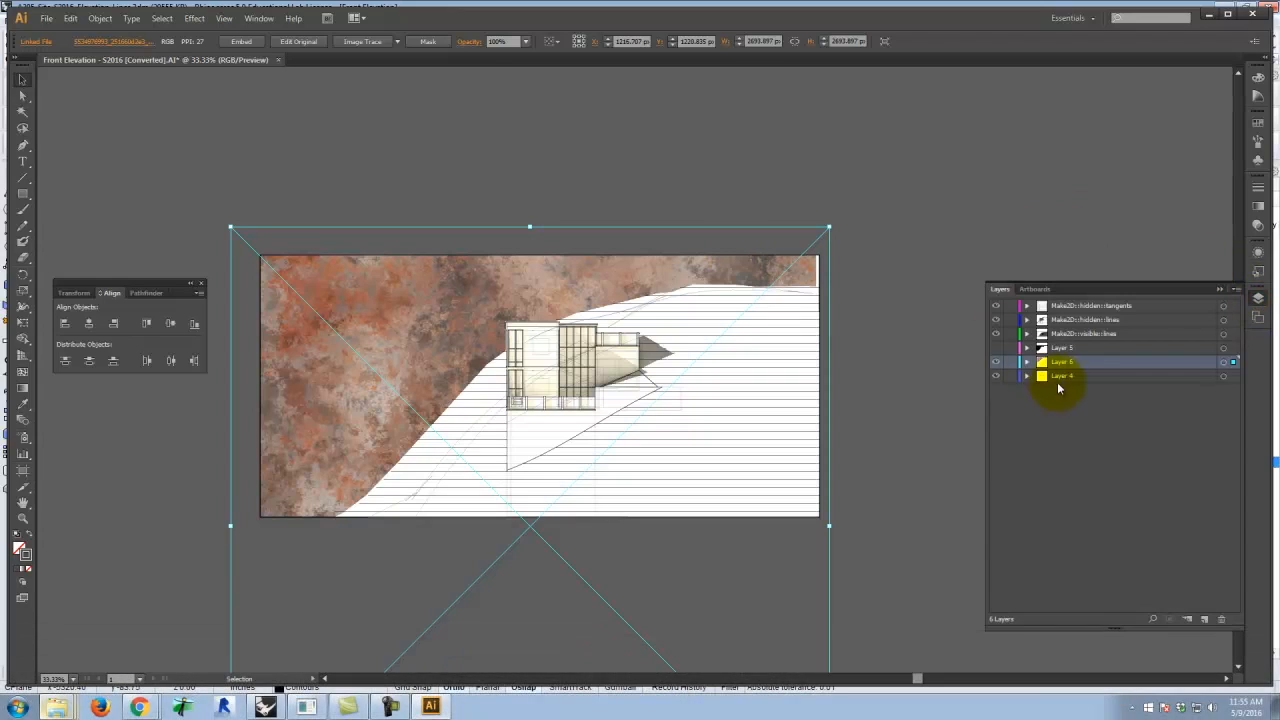
{"action": "left_click", "coordinate": [1258, 220]}
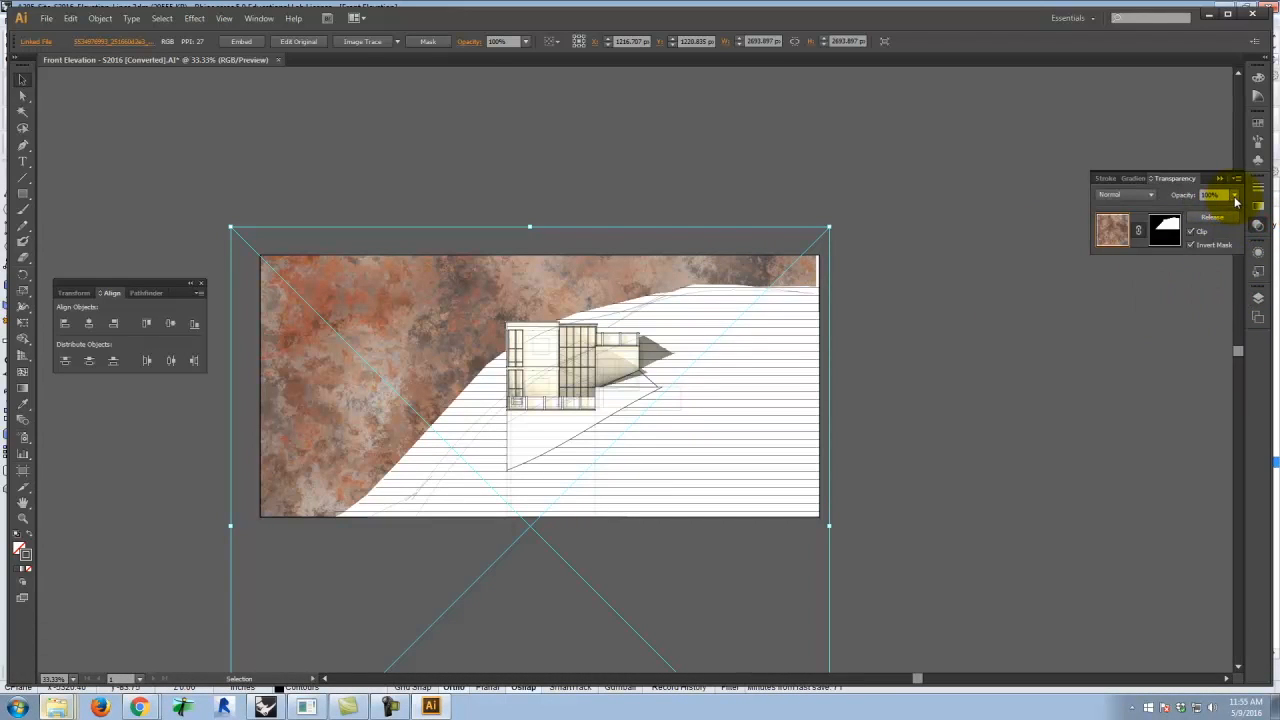
{"action": "left_click", "coordinate": [1235, 196]}
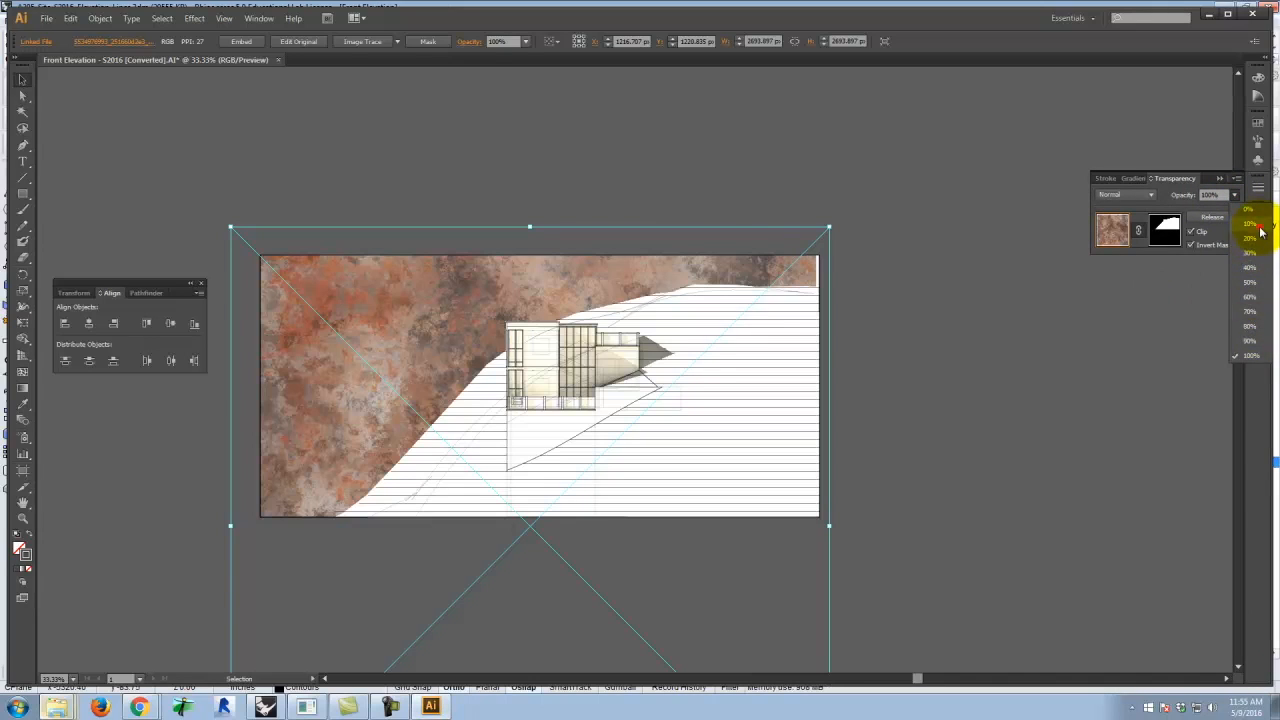
{"action": "left_click", "coordinate": [1256, 225]}
{"action": "left_click", "coordinate": [1234, 195]}
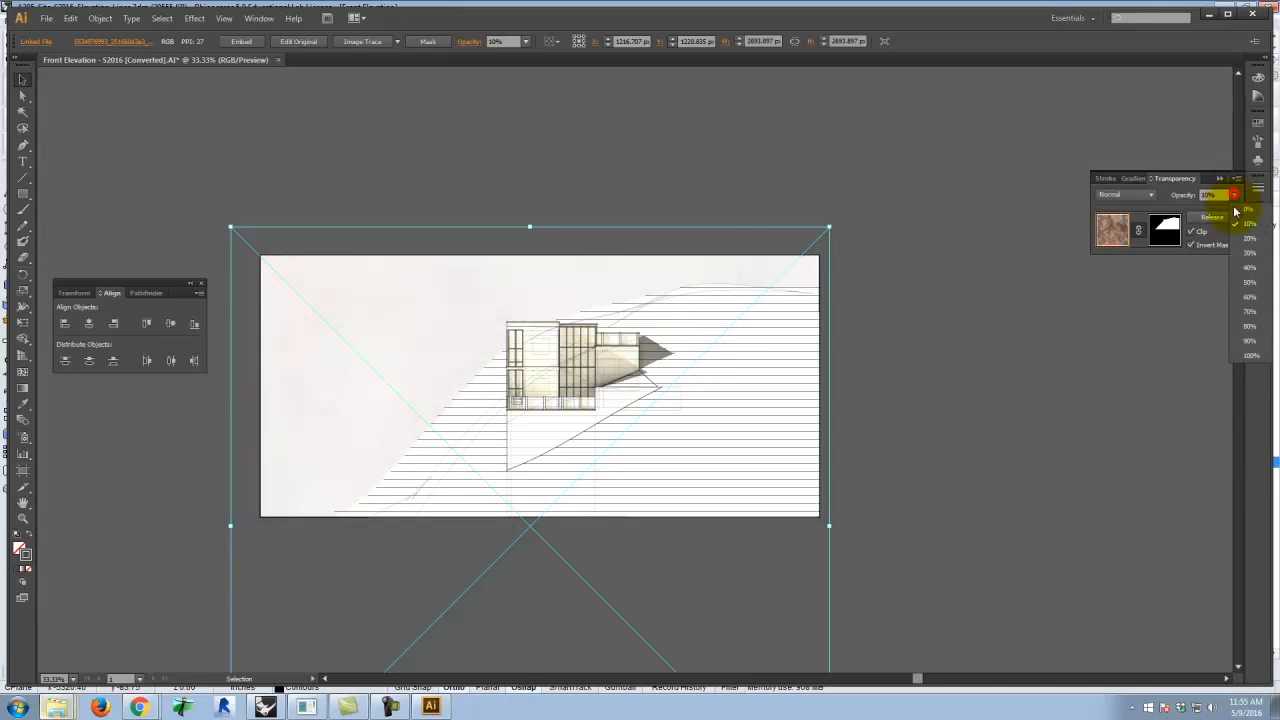
{"action": "left_click", "coordinate": [1249, 267]}
{"action": "left_click", "coordinate": [918, 147]}
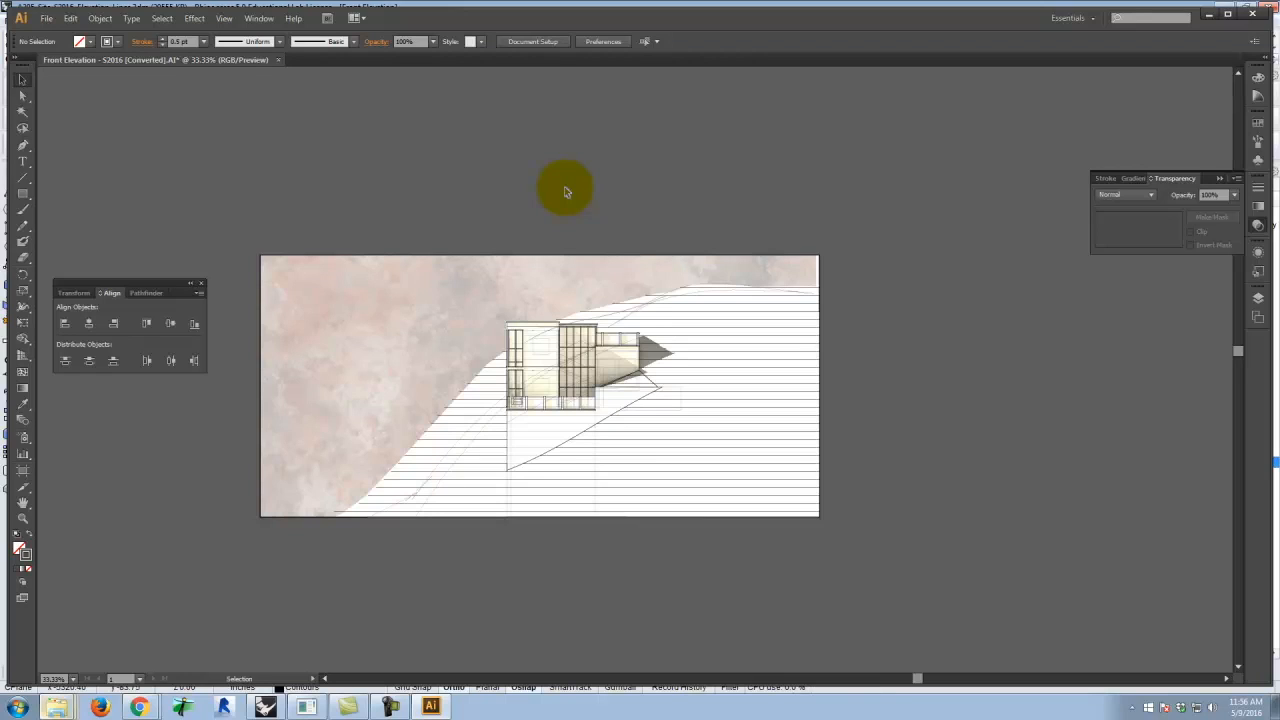
Switch to Chrome and open the Digital Tools For Designers & Architects homepage from its dashboard in a new tab
{"action": "left_click", "coordinate": [107, 657]}
{"action": "left_click", "coordinate": [195, 8]}
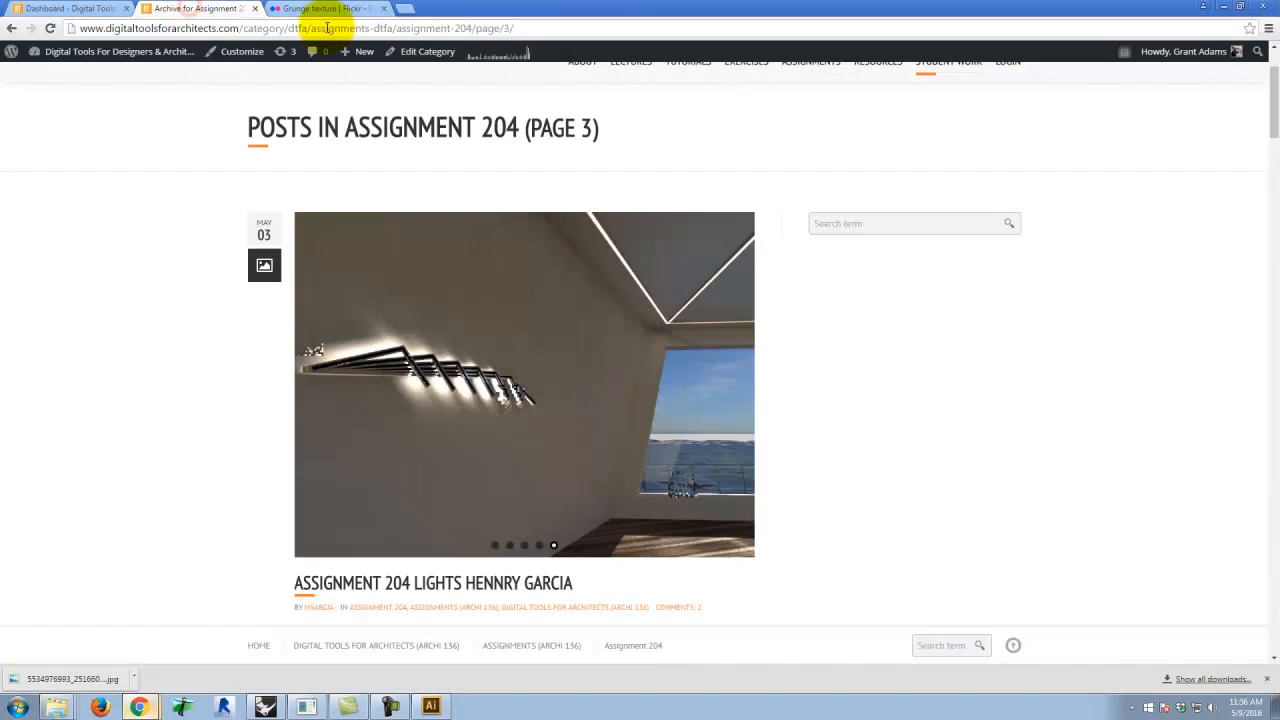
{"action": "left_click", "coordinate": [86, 8]}
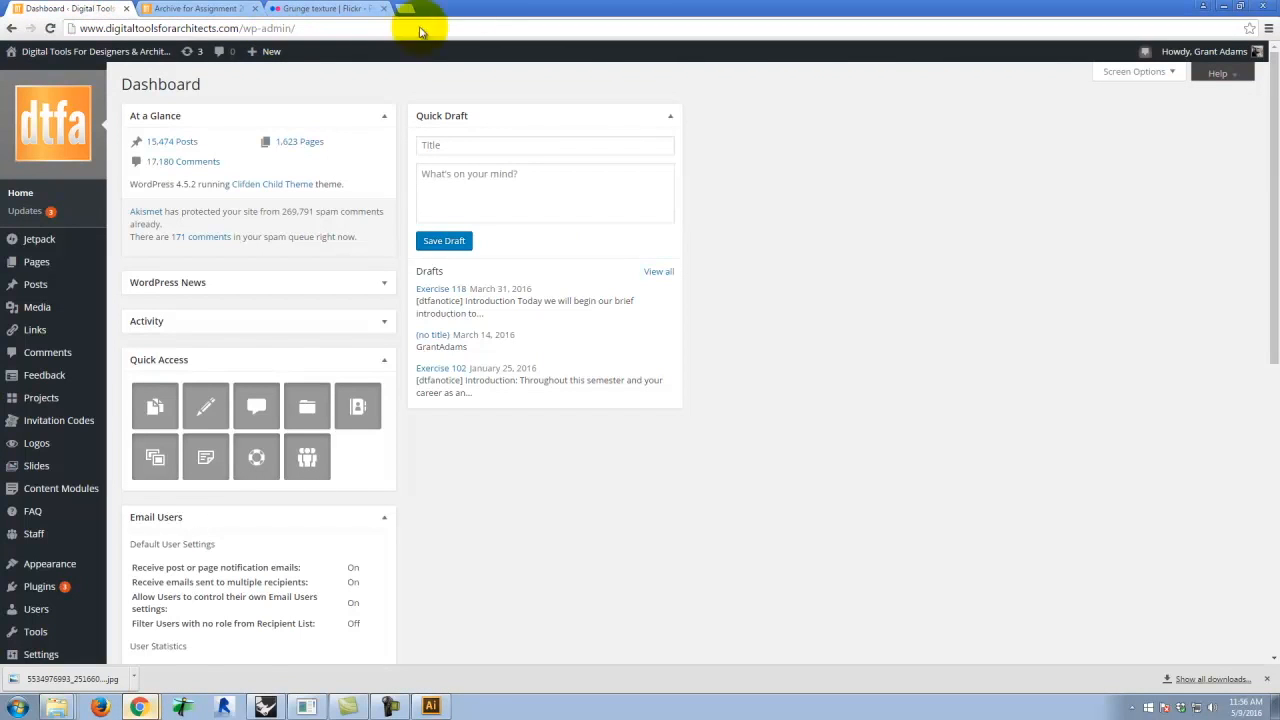
{"action": "mouse_move", "coordinate": [86, 51]}
{"action": "right_click", "coordinate": [28, 76]}
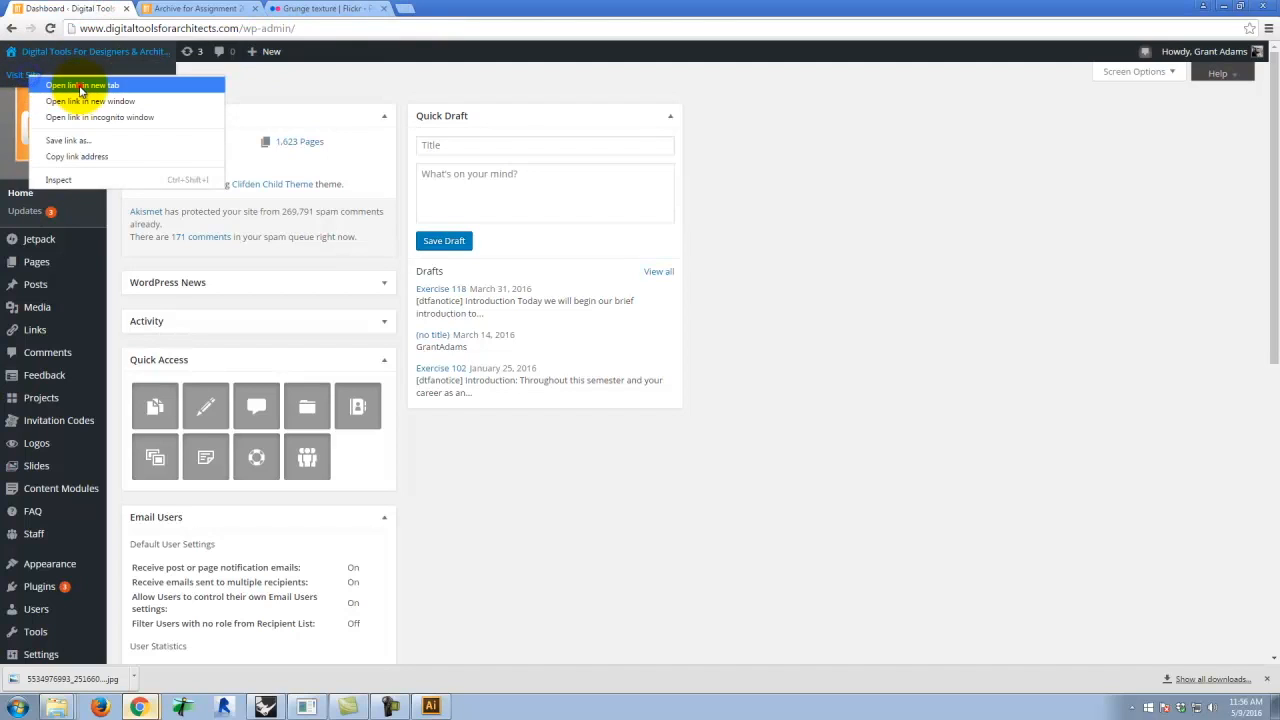
{"action": "left_click", "coordinate": [81, 87]}
{"action": "left_click", "coordinate": [200, 8]}
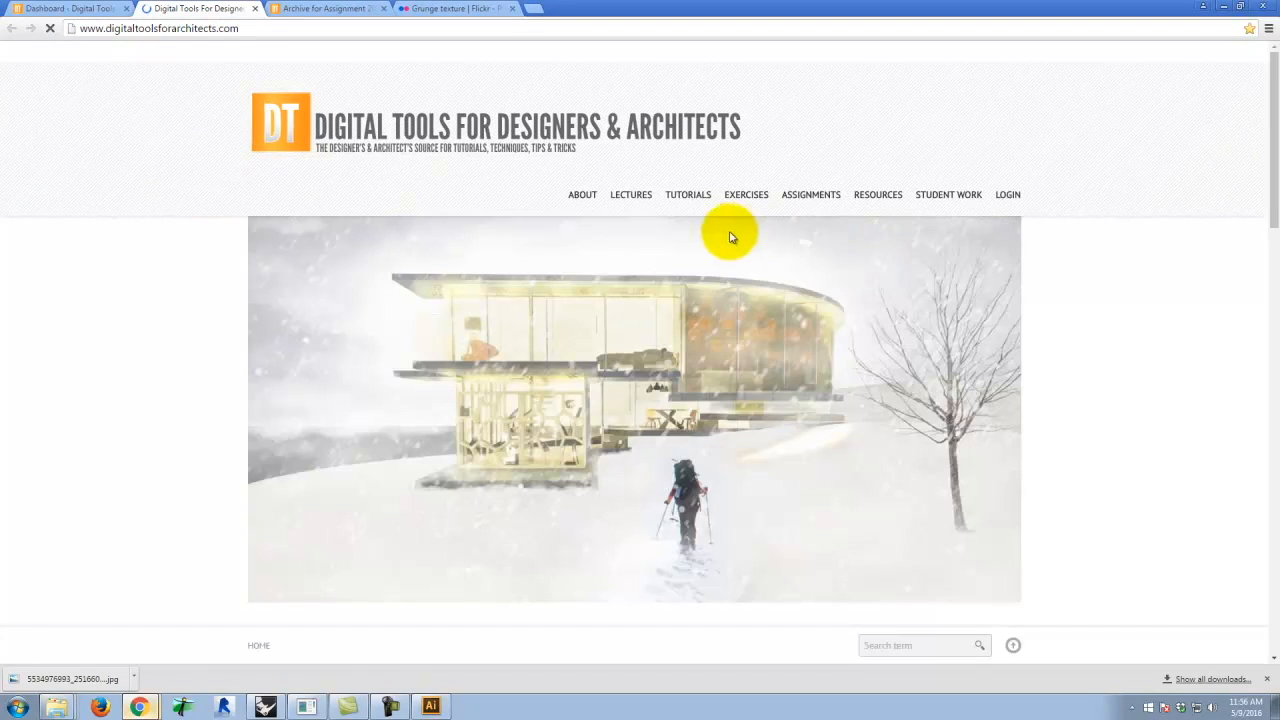
Open the Illustrator 3.10 [background texture] tutorial and review its opacity mask instructions and download section
{"action": "mouse_move", "coordinate": [648, 196]}
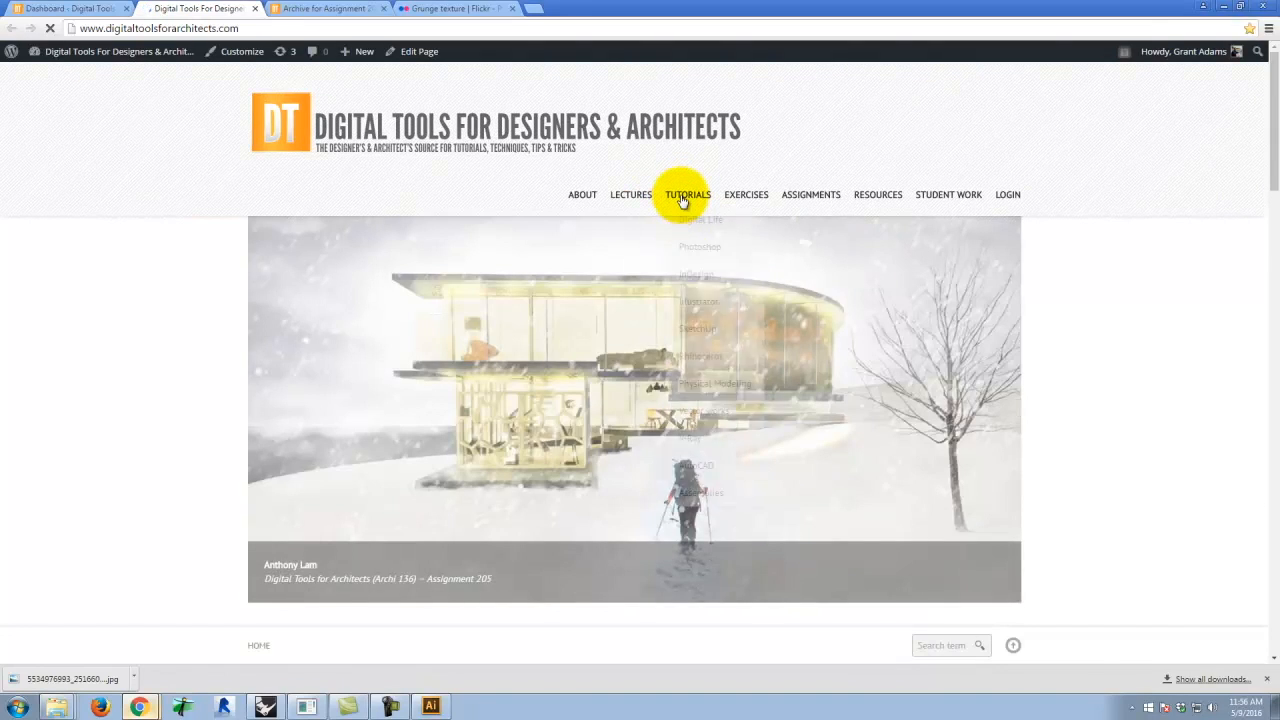
{"action": "mouse_move", "coordinate": [688, 196]}
{"action": "mouse_move", "coordinate": [698, 301]}
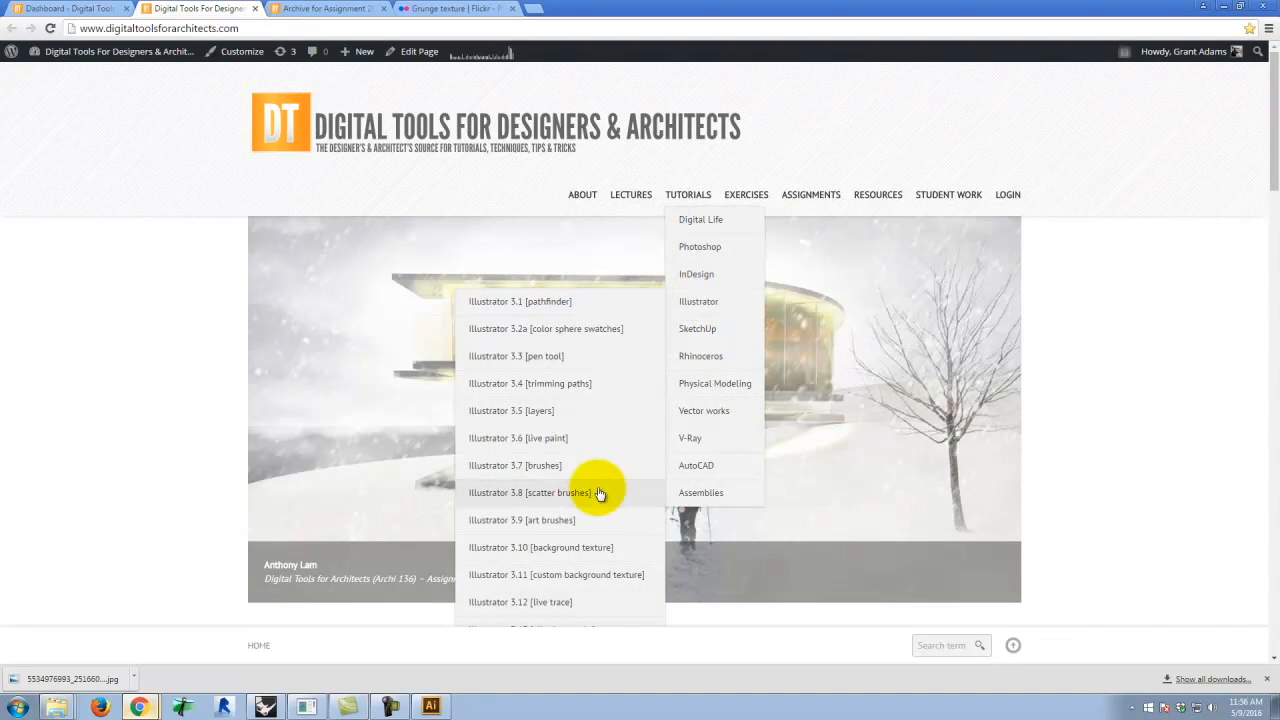
{"action": "scroll", "coordinate": [600, 493], "scroll_direction": "down", "scroll_amount": 1}
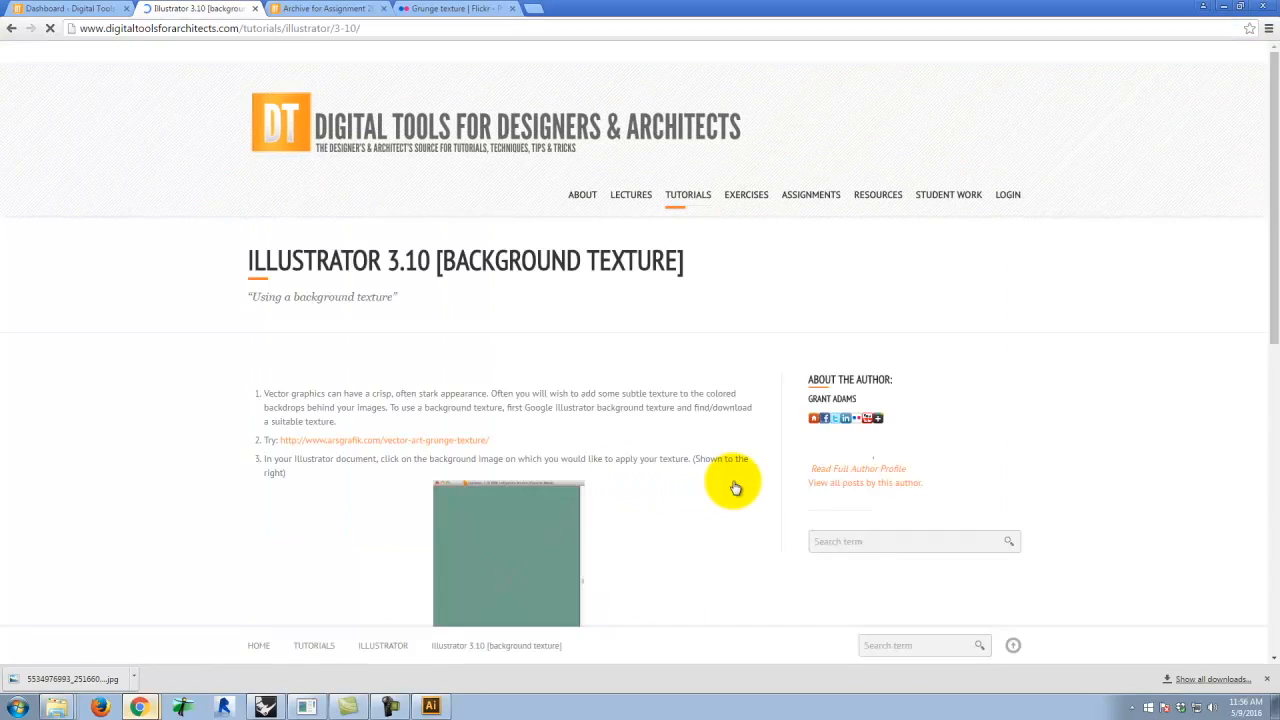
{"action": "scroll", "coordinate": [690, 415], "scroll_direction": "down", "scroll_amount": 3}
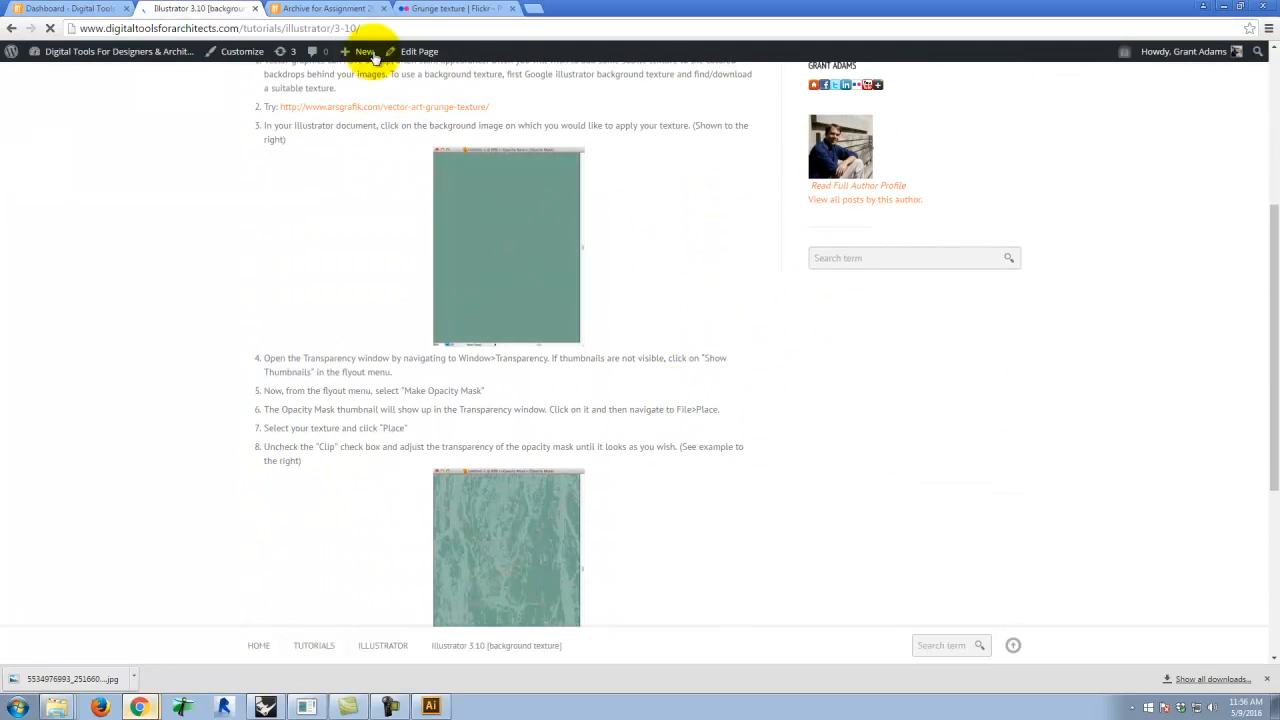
{"action": "scroll", "coordinate": [385, 450], "scroll_direction": "down", "scroll_amount": 4}
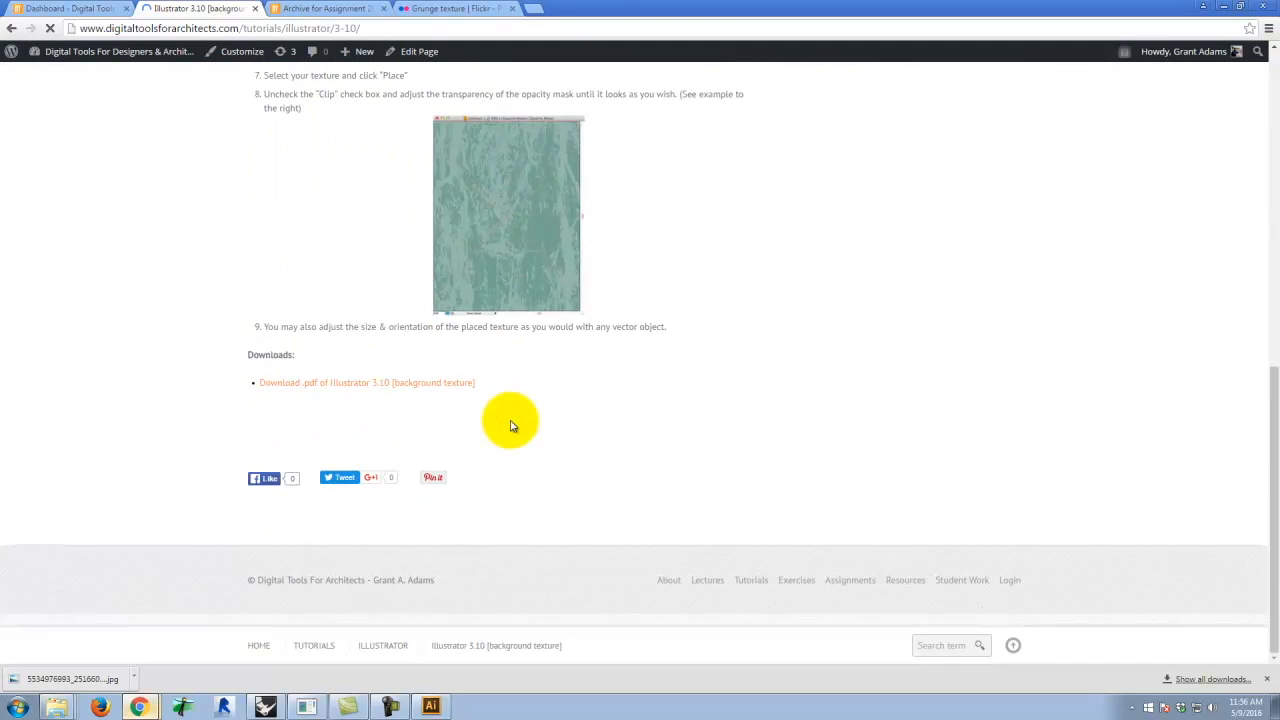
{"action": "scroll", "coordinate": [515, 415], "scroll_direction": "up", "scroll_amount": 5}
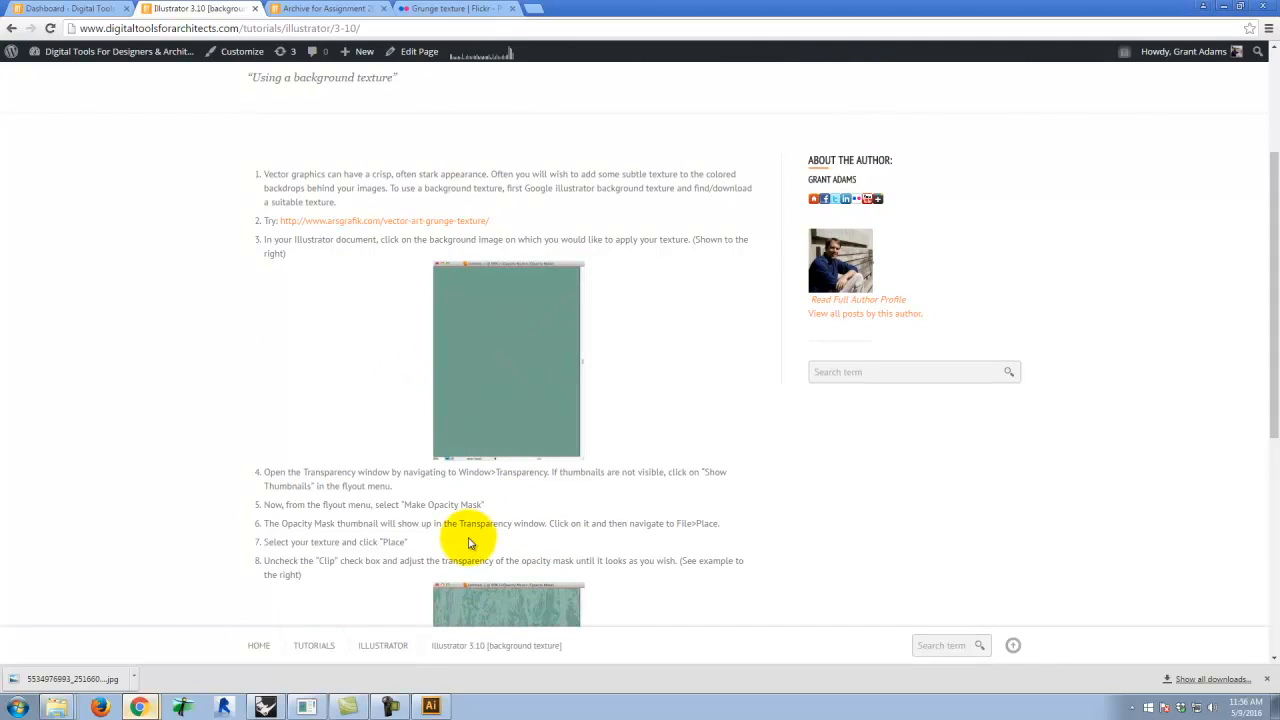
Switch back to Illustrator and nudge the masked grunge texture on Layer 6 about 3 px right and 0.4 px down
{"action": "left_click", "coordinate": [432, 705]}
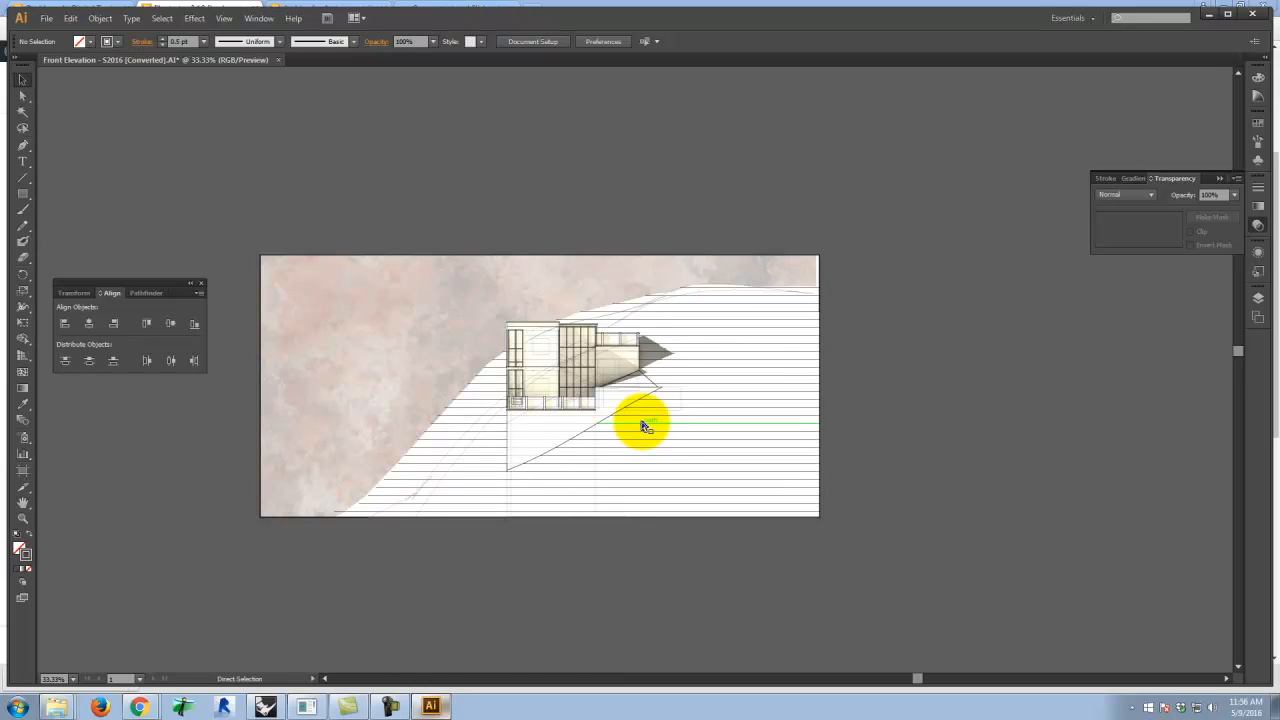
{"action": "key", "text": "ctrl+equal"}
{"action": "key", "text": "ctrl+equal"}
{"action": "key", "text": "ctrl+equal"}
{"action": "key", "text": "ctrl+equal"}
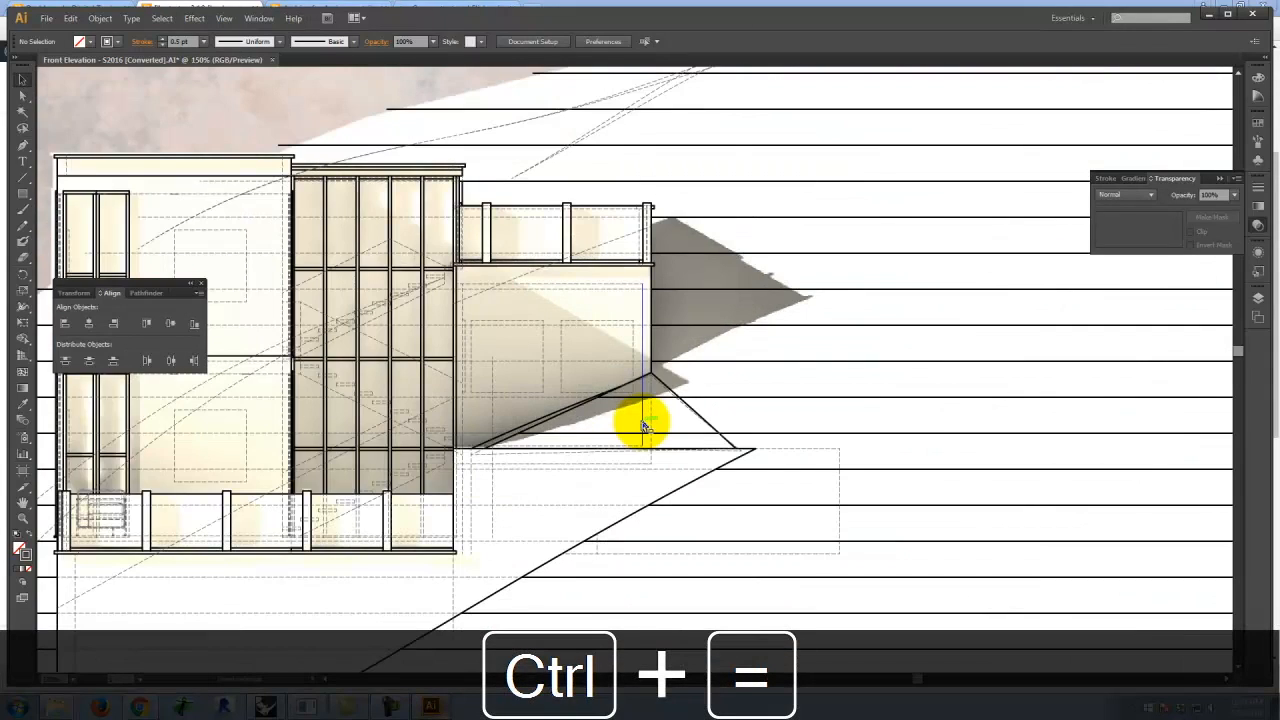
{"action": "key", "text": "ctrl+minus"}
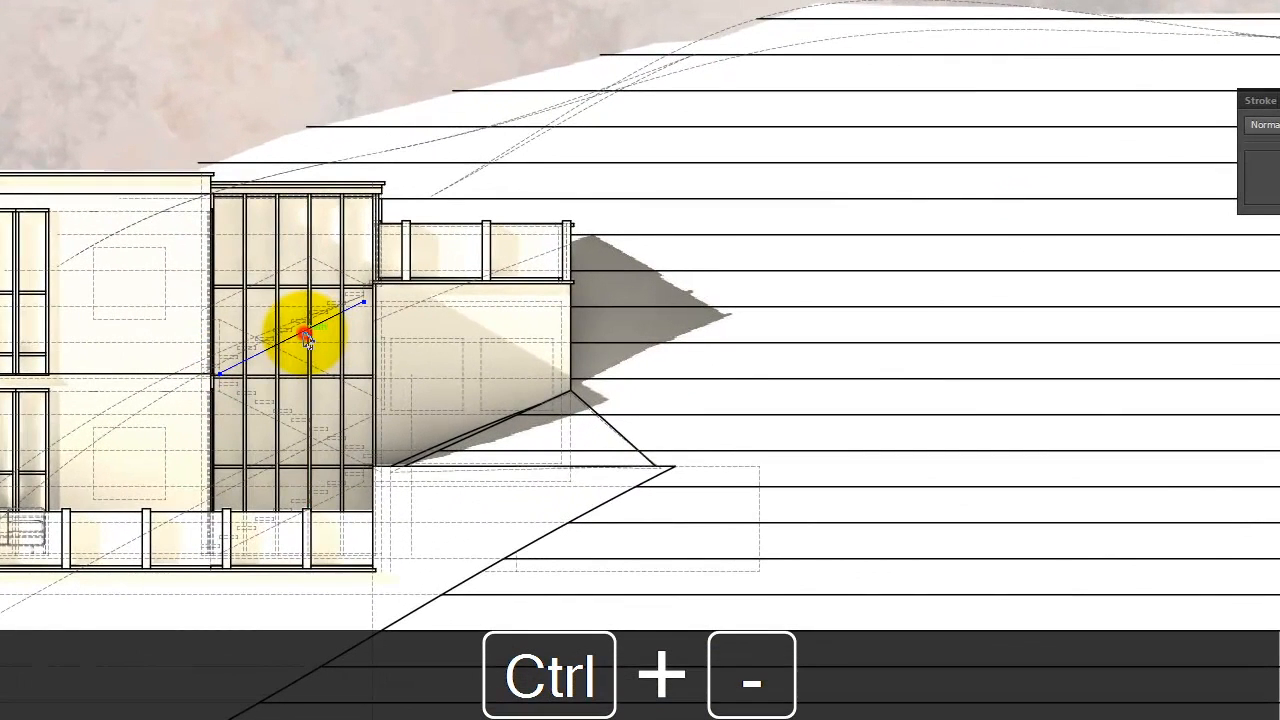
{"action": "left_click", "coordinate": [306, 340]}
{"action": "left_click", "coordinate": [251, 109]}
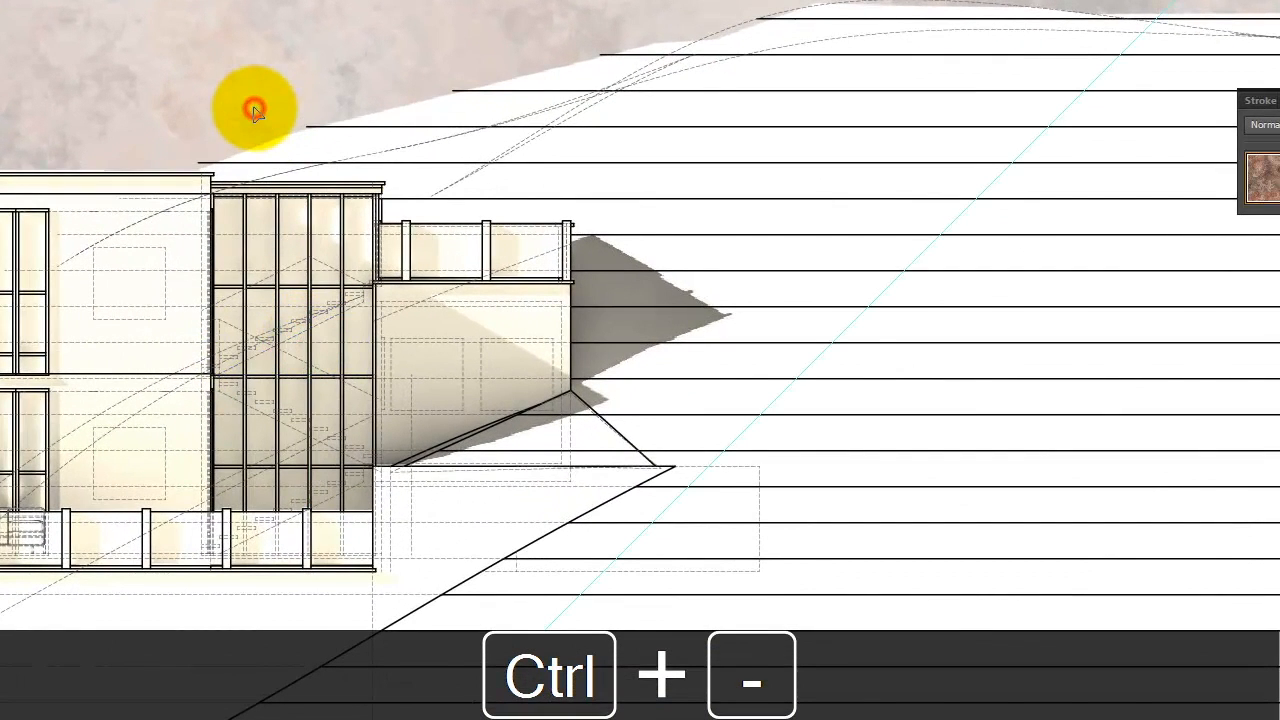
{"action": "key", "text": "space"}
{"action": "left_click_drag", "start_coordinate": [213, 62], "coordinate": [363, 60]}
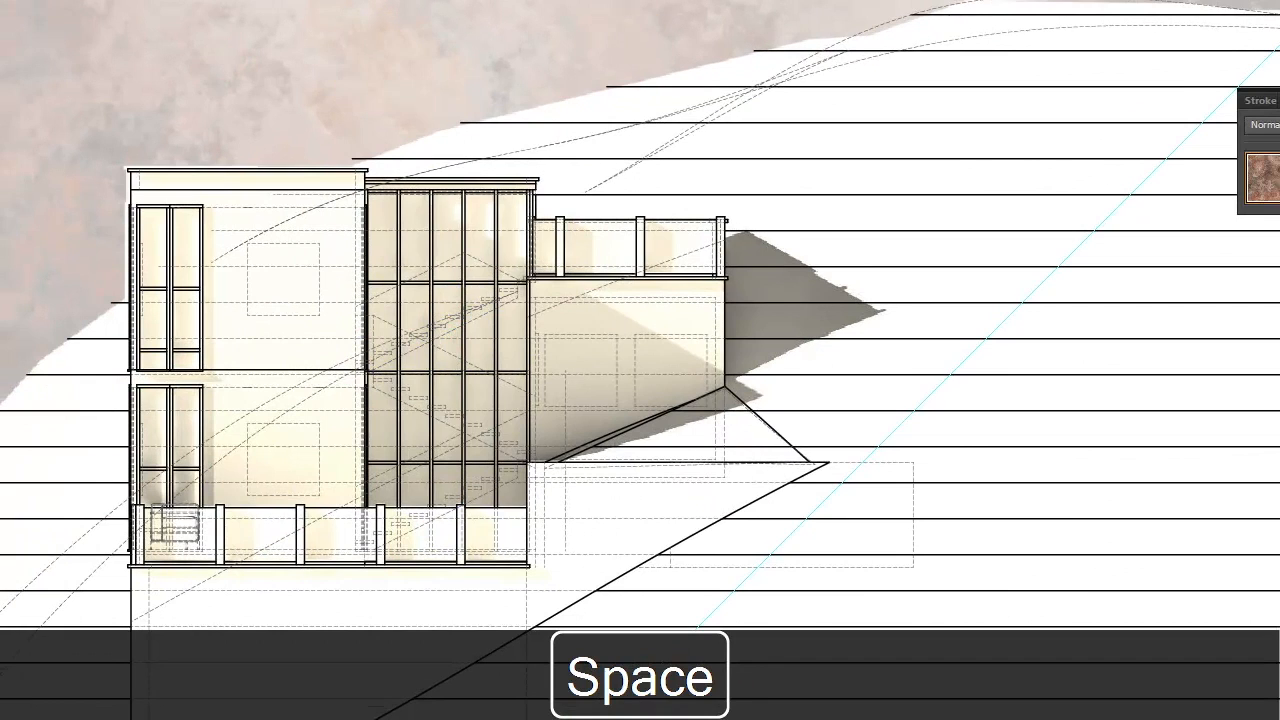
{"action": "left_click", "coordinate": [1279, 266]}
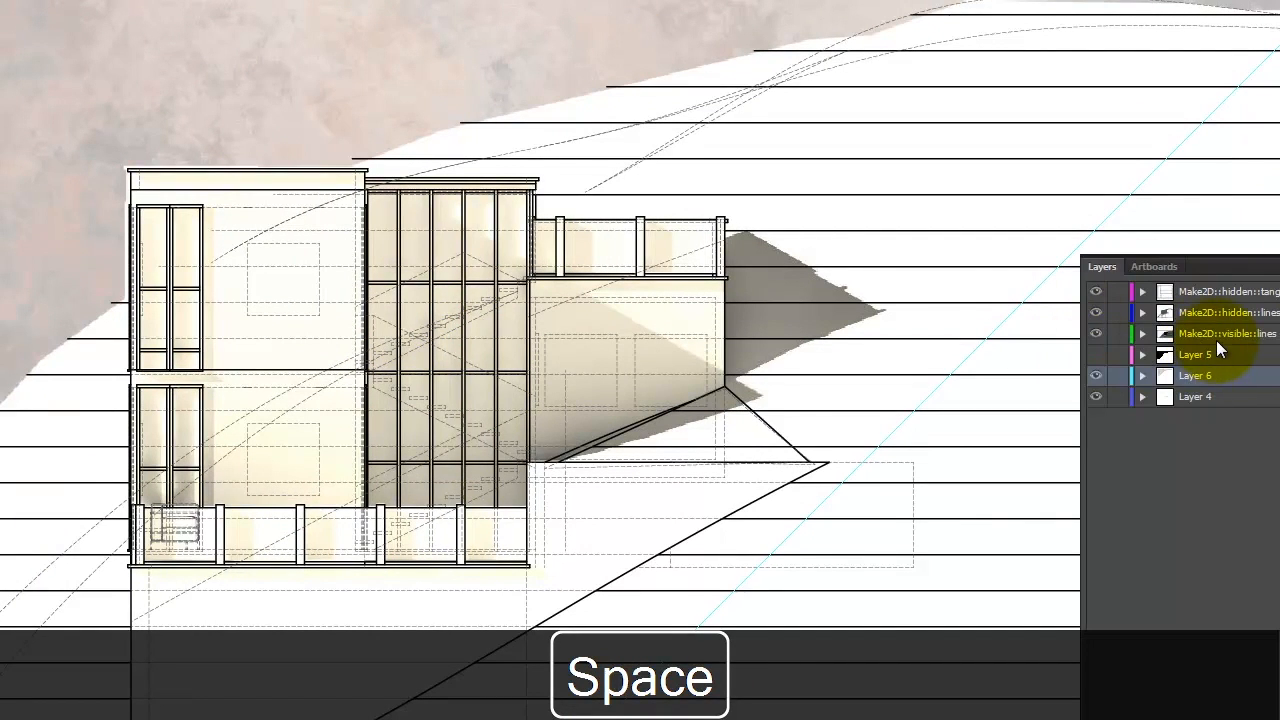
{"action": "left_click", "coordinate": [1215, 375]}
{"action": "key", "text": "Right"}
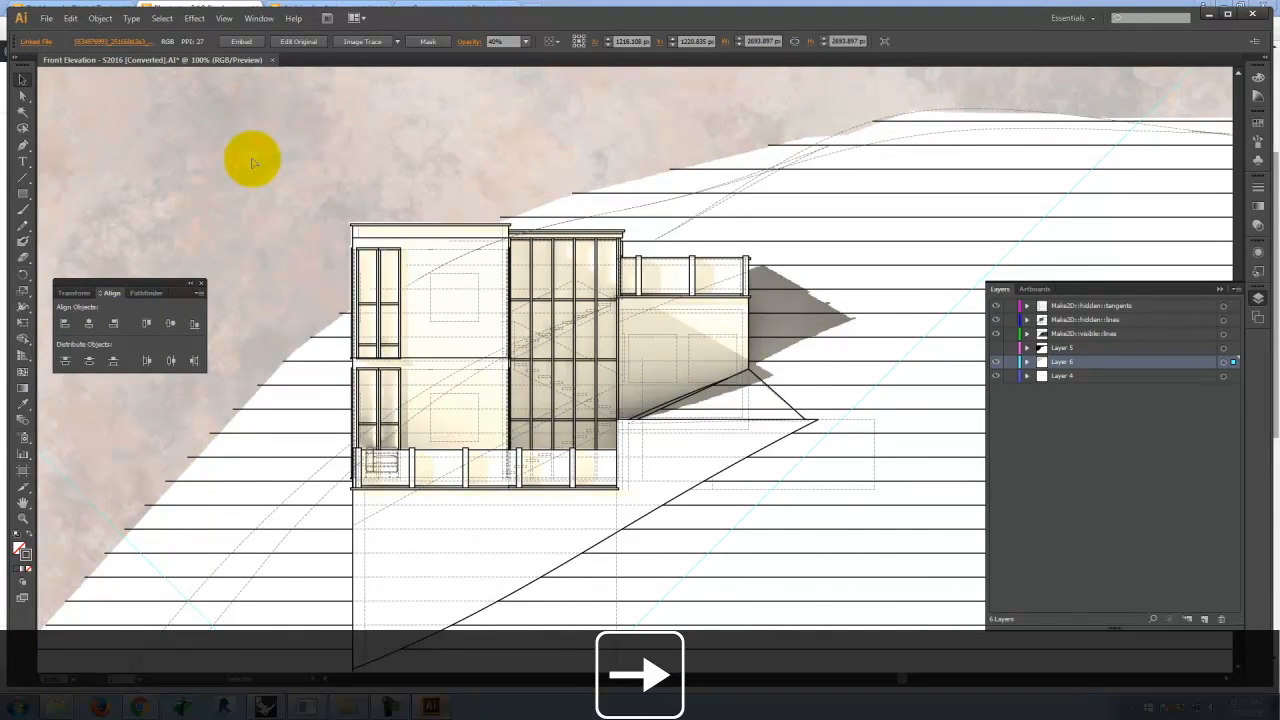
{"action": "key", "text": "Down"}
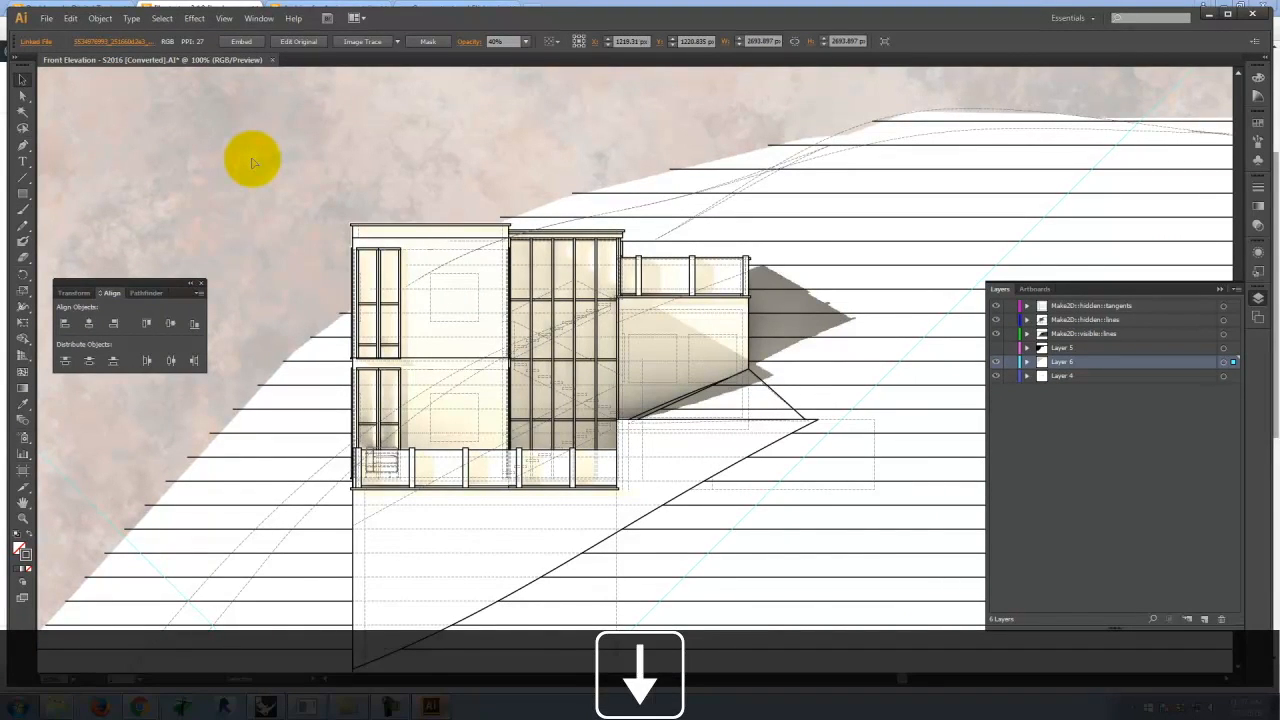
{"action": "key", "text": "Right"}
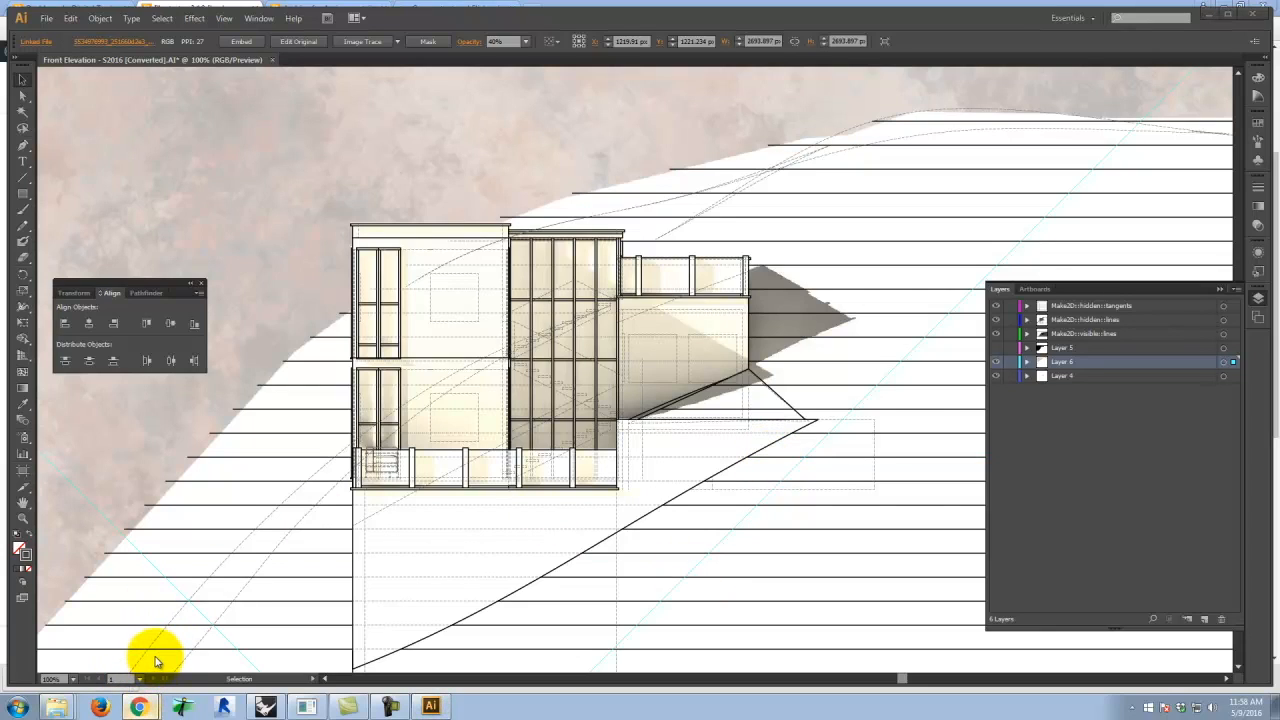
Switch to Chrome and review the Assembly 10.8 [Elevations from Rhino] instructions on artboard, line weights, clay rendering placement and contour lines
{"action": "left_click", "coordinate": [139, 707]}
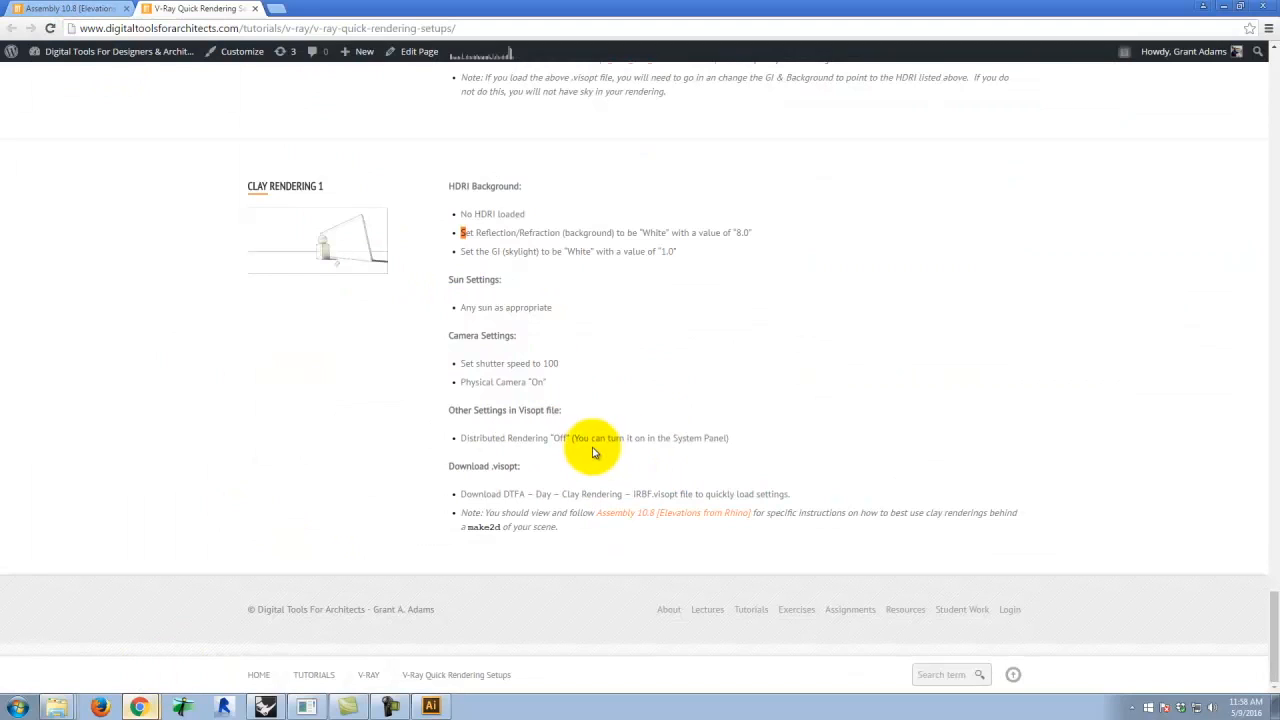
{"action": "left_click", "coordinate": [621, 397]}
{"action": "left_click", "coordinate": [29, 9]}
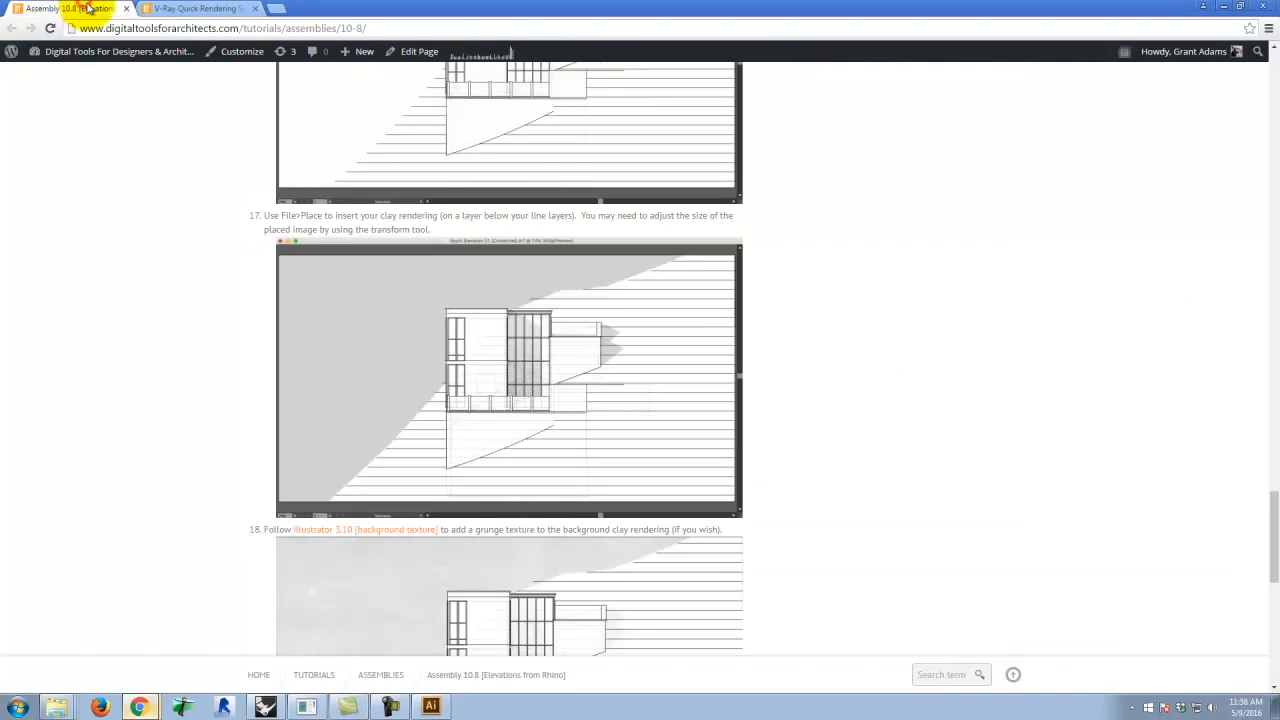
{"action": "scroll", "coordinate": [679, 379], "scroll_direction": "down", "scroll_amount": 3}
{"action": "scroll", "coordinate": [880, 437], "scroll_direction": "down", "scroll_amount": 4}
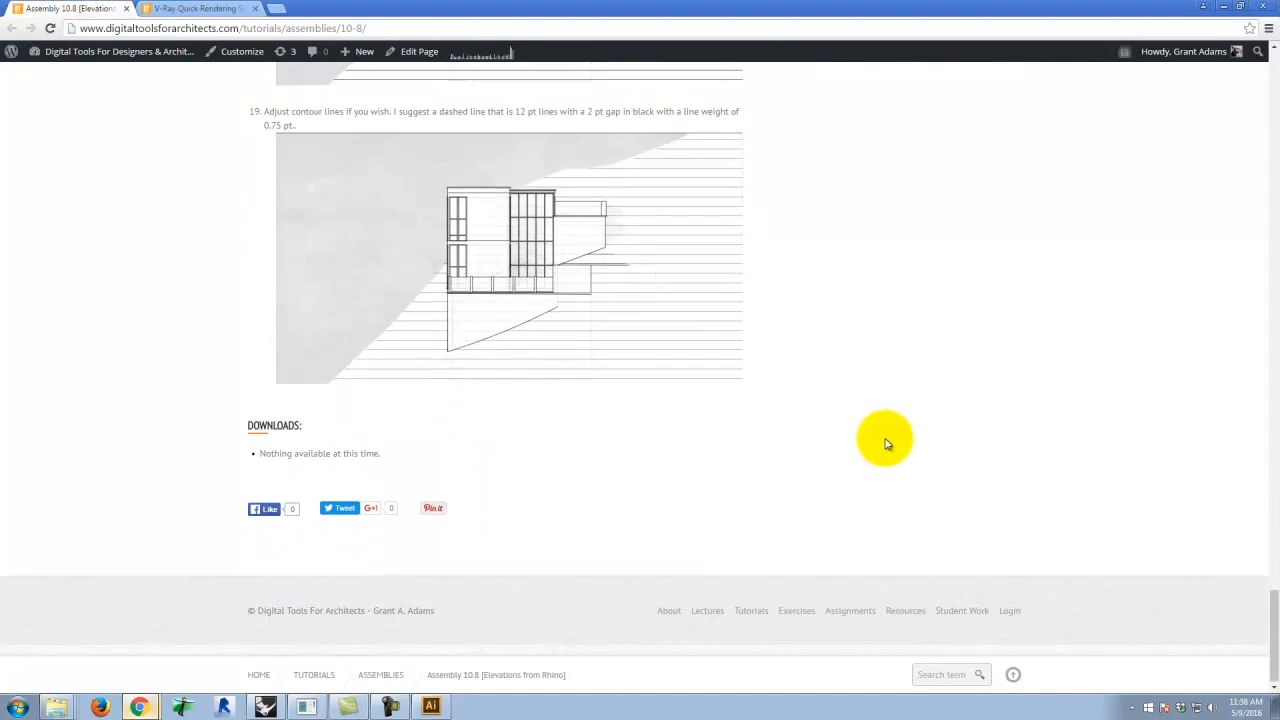
{"action": "scroll", "coordinate": [886, 440], "scroll_direction": "up", "scroll_amount": 5}
{"action": "scroll", "coordinate": [910, 457], "scroll_direction": "up", "scroll_amount": 20}
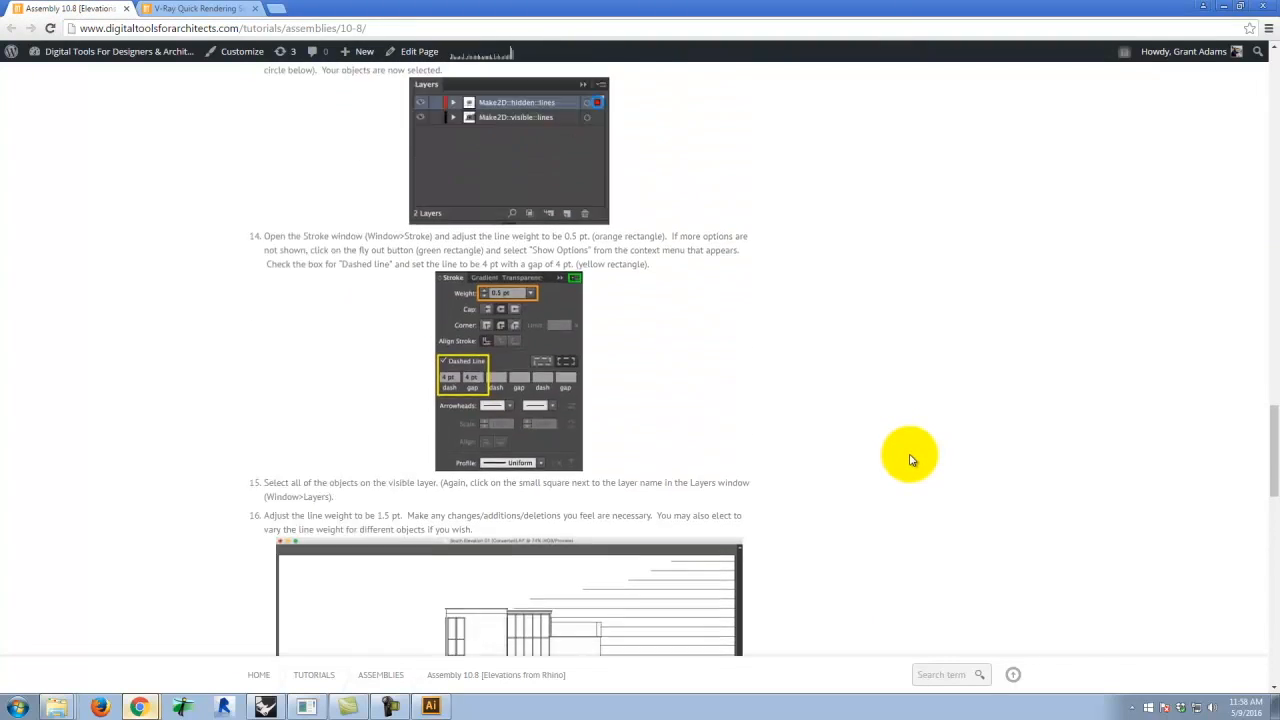
{"action": "scroll", "coordinate": [910, 460], "scroll_direction": "down", "scroll_amount": 3}
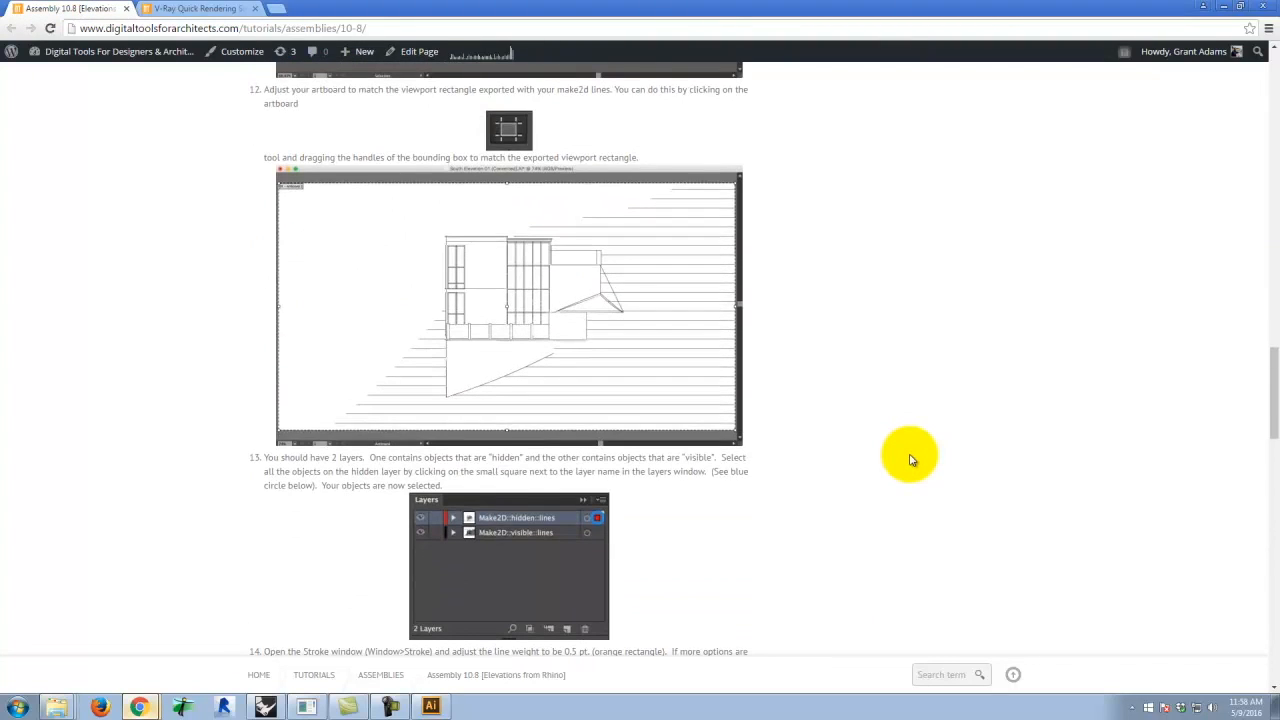